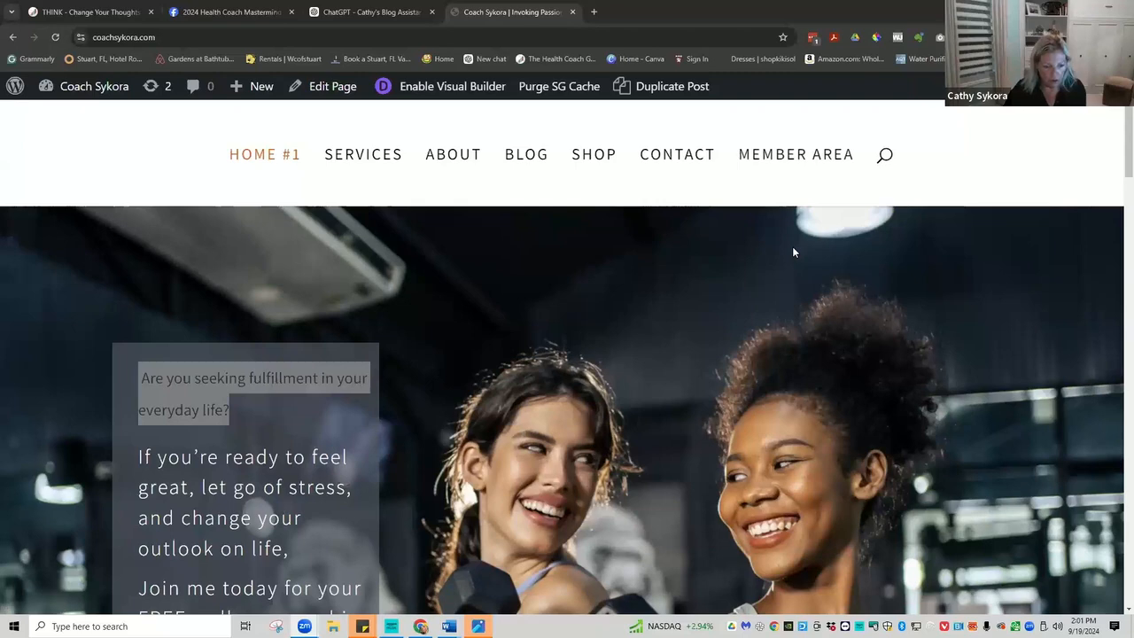
Review the Coach Sykora homepage and enable the Visual Builder on it.
click(691, 244)
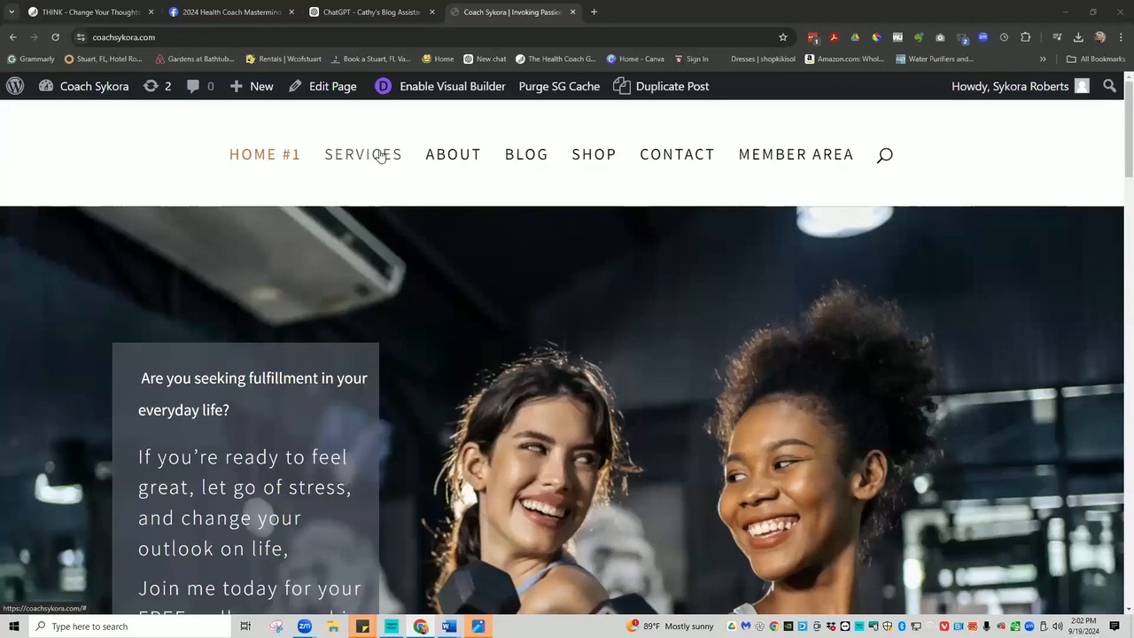
scroll(379, 156, down, 10)
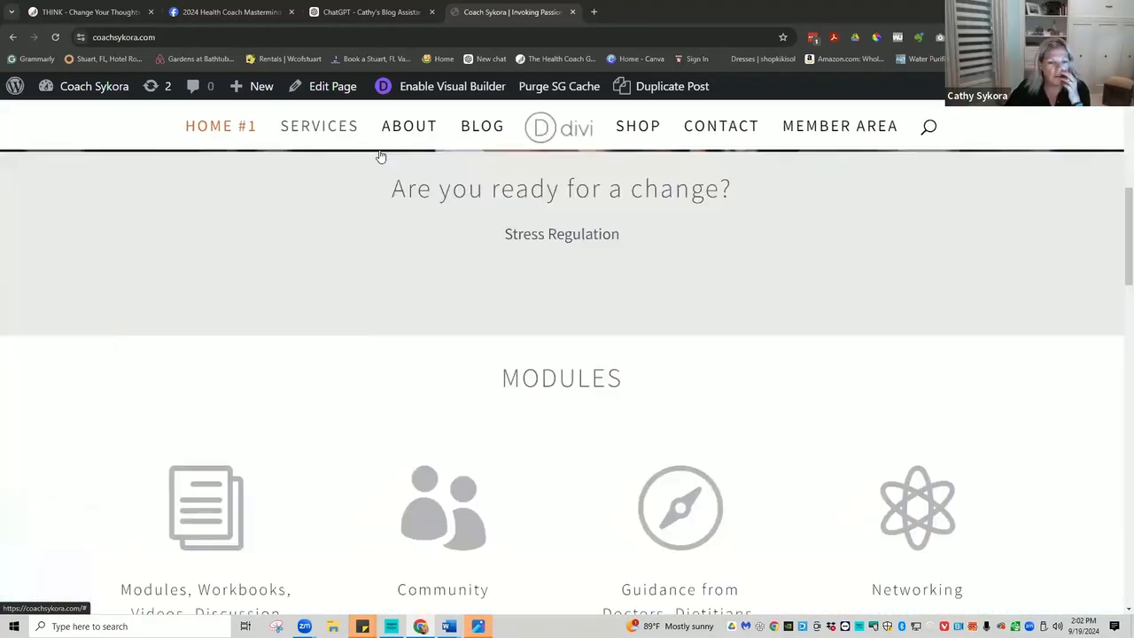
scroll(380, 155, down, 6)
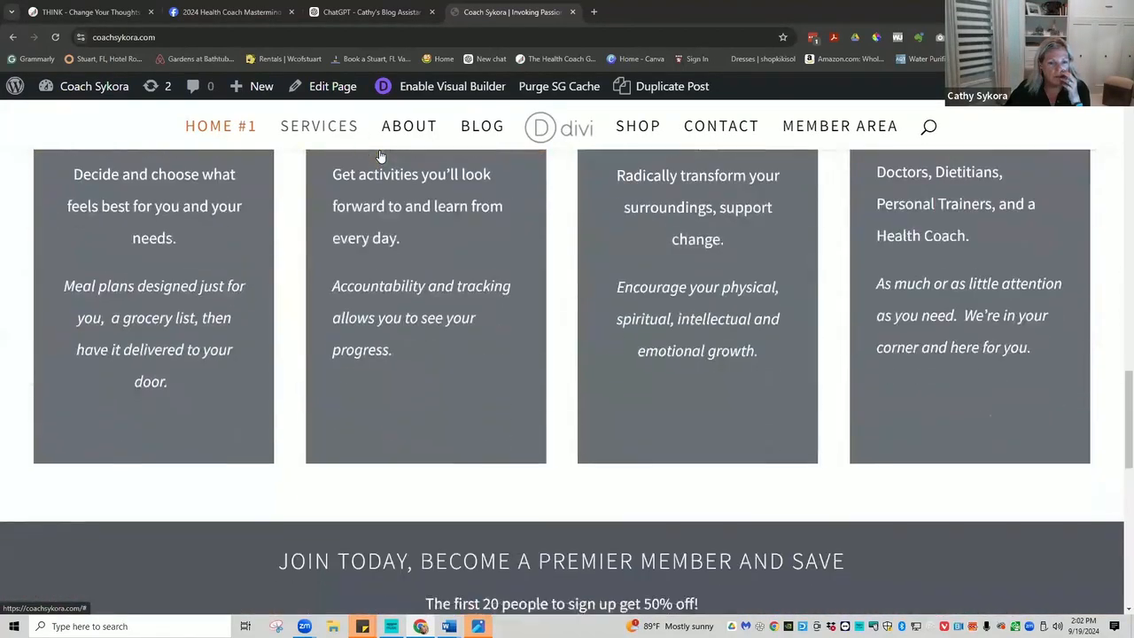
scroll(380, 156, down, 3)
scroll(380, 156, up, 6)
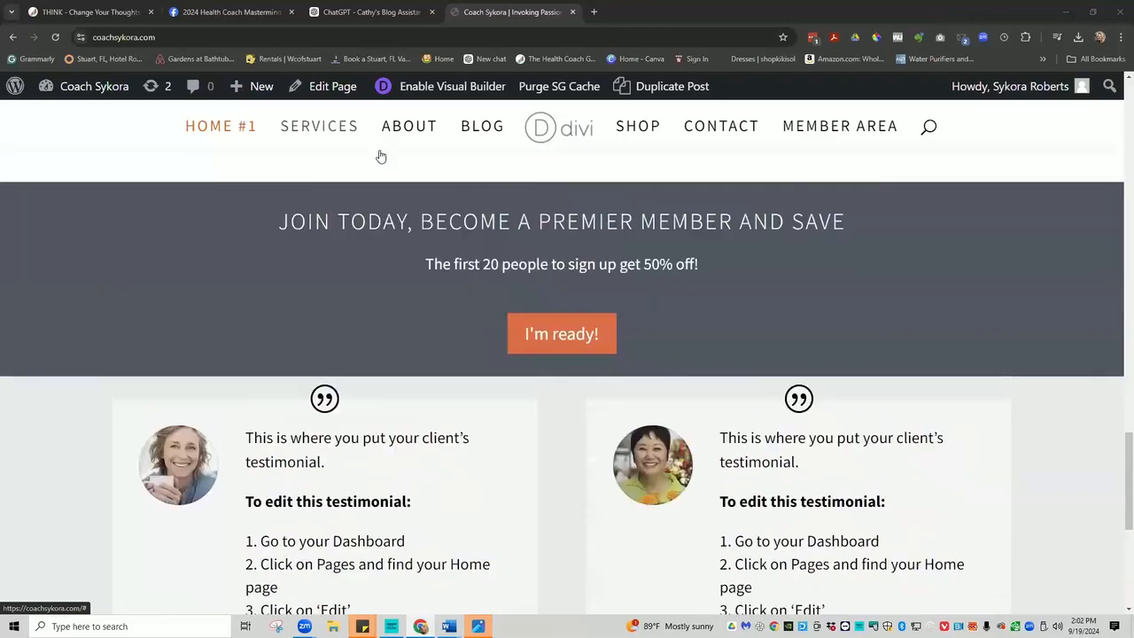
scroll(380, 156, up, 6)
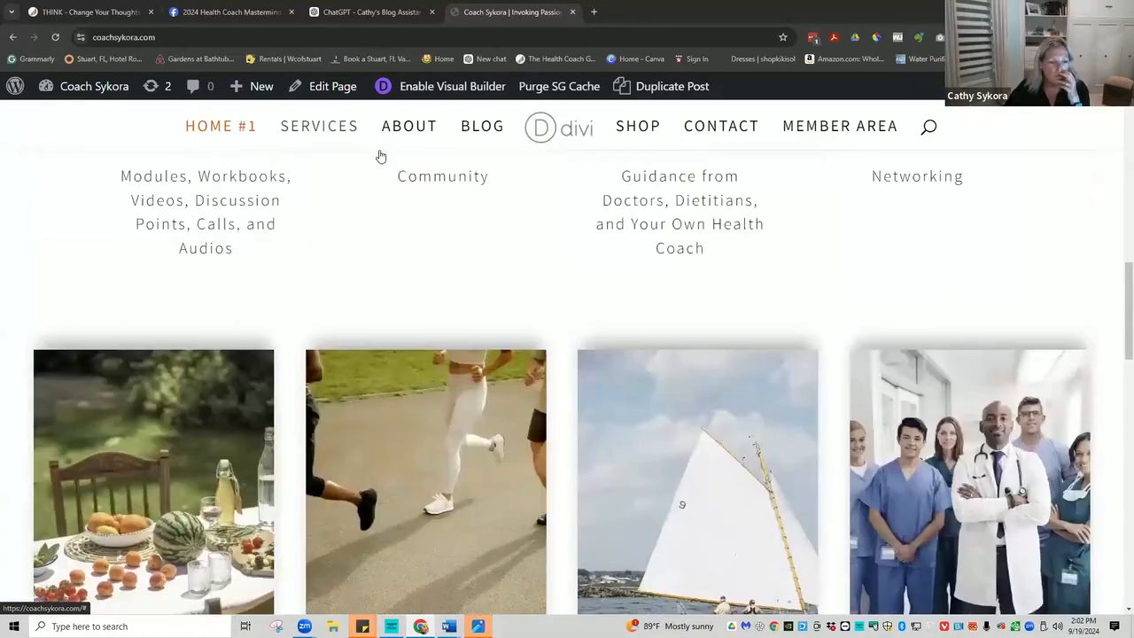
scroll(379, 156, up, 2)
scroll(380, 156, down, 6)
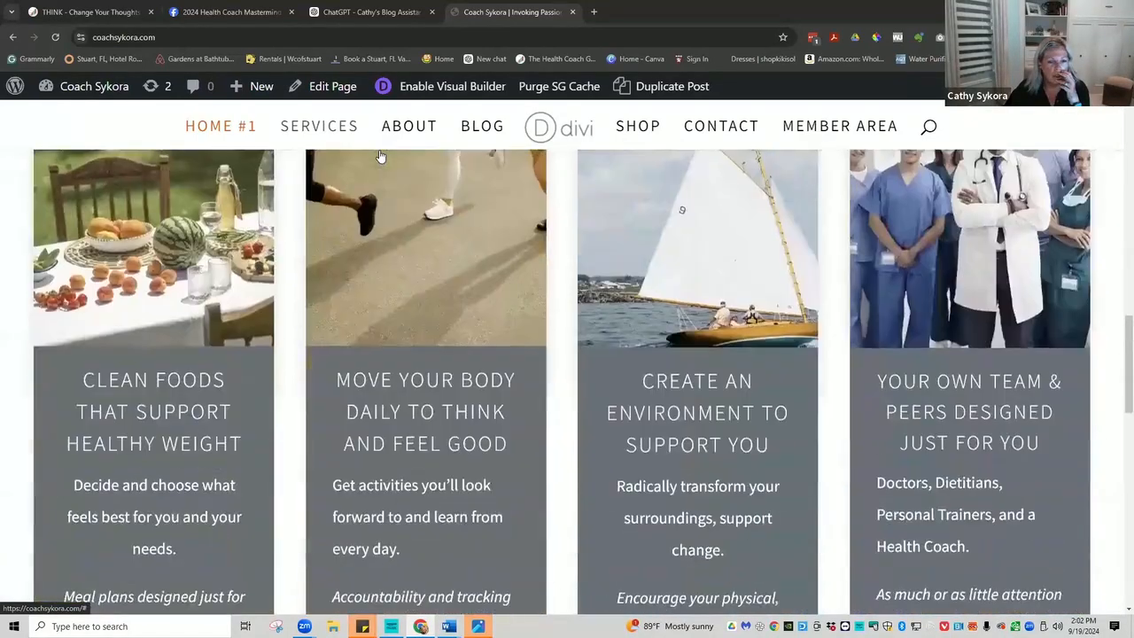
scroll(380, 156, down, 3)
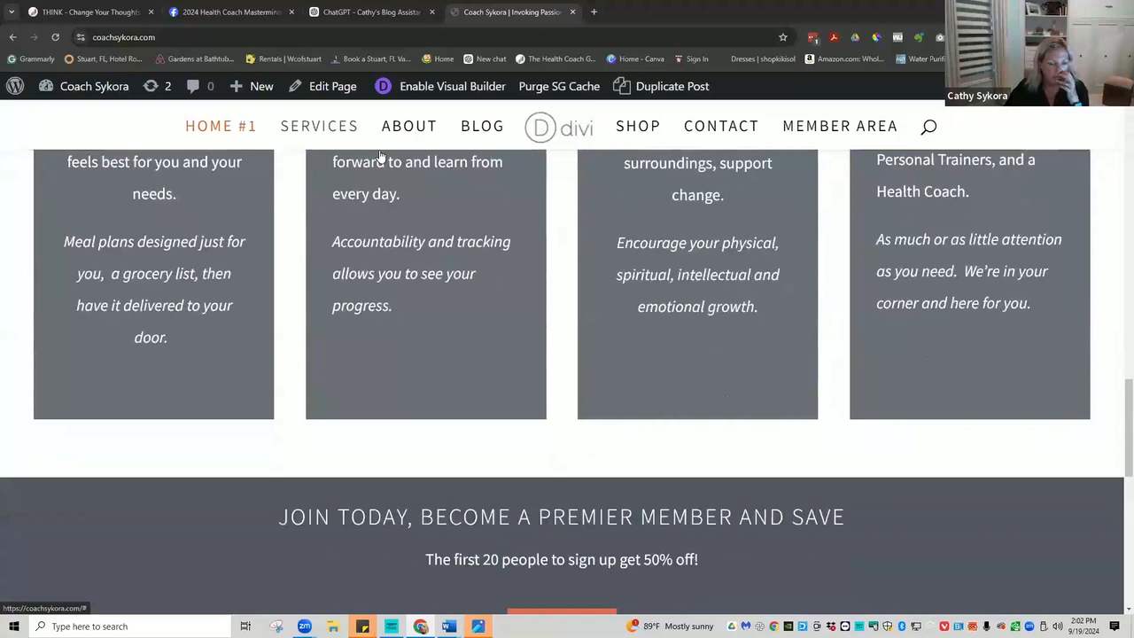
scroll(380, 156, down, 1)
scroll(380, 156, up, 3)
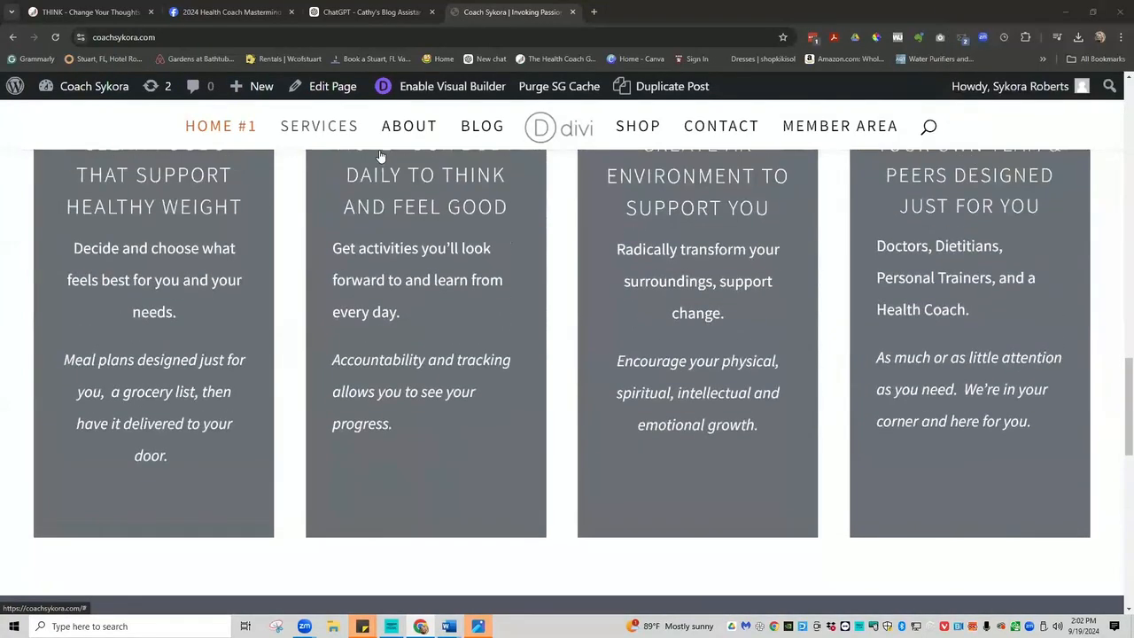
scroll(380, 156, up, 3)
scroll(380, 156, up, 5)
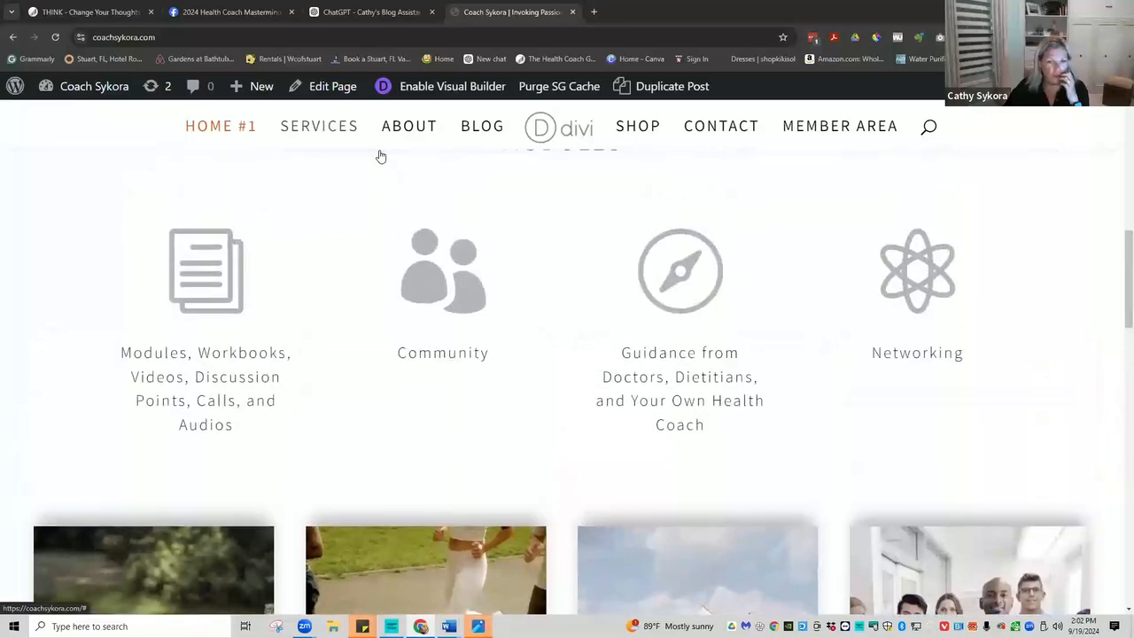
scroll(380, 156, up, 6)
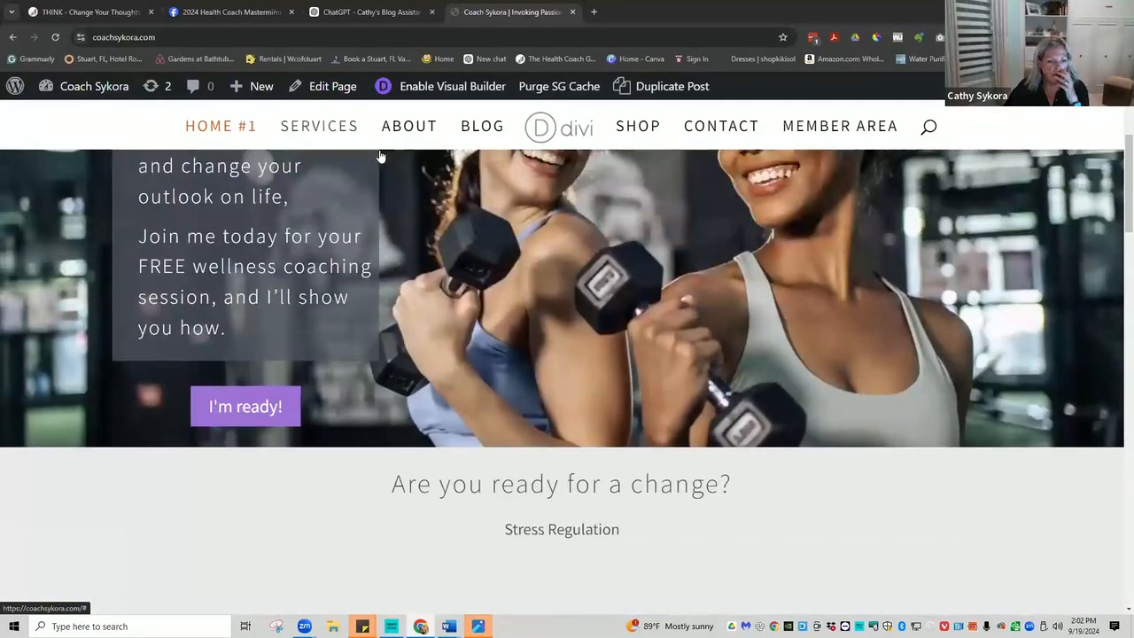
scroll(380, 156, up, 3)
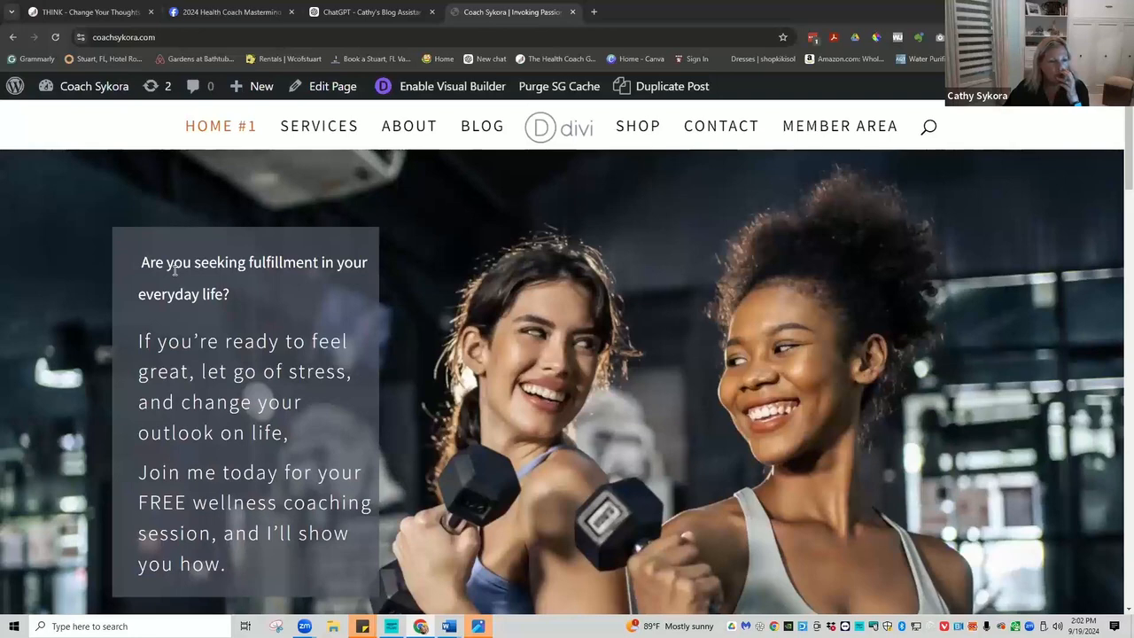
click(440, 88)
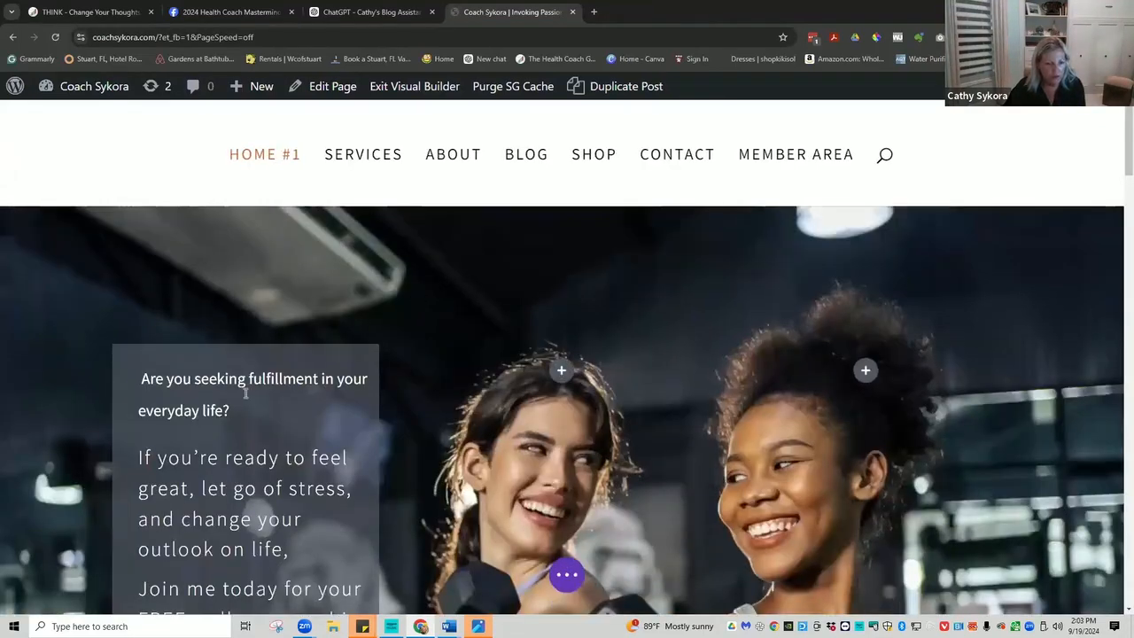
Open the settings of the hero 'Are you seeking fulfillment' text module and close them with the check.
mouse_move(232, 395)
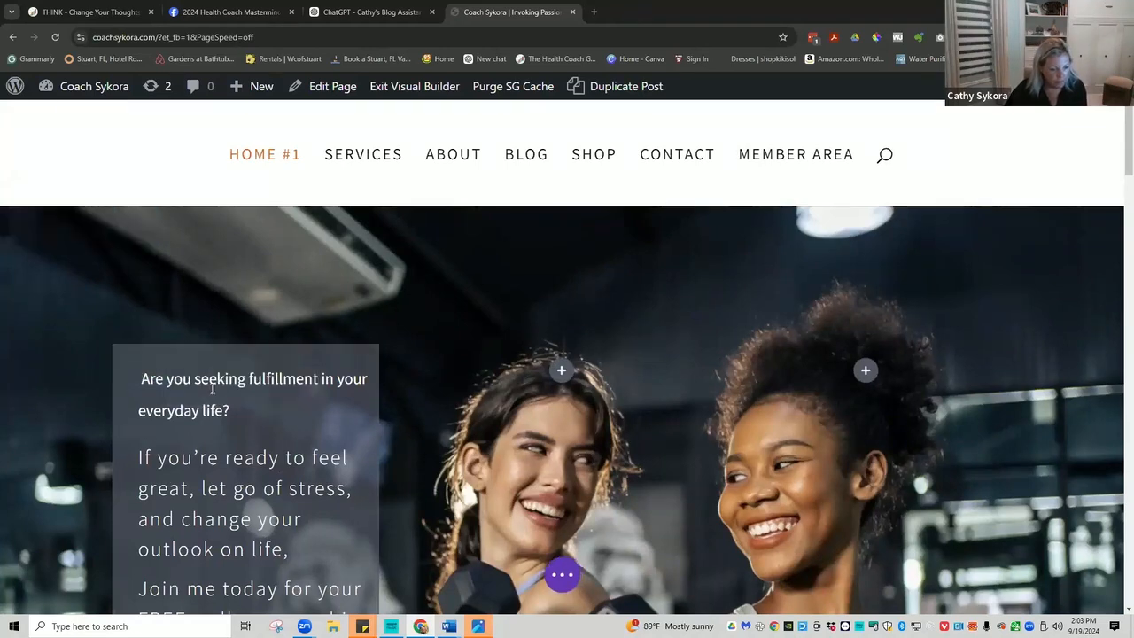
click(213, 389)
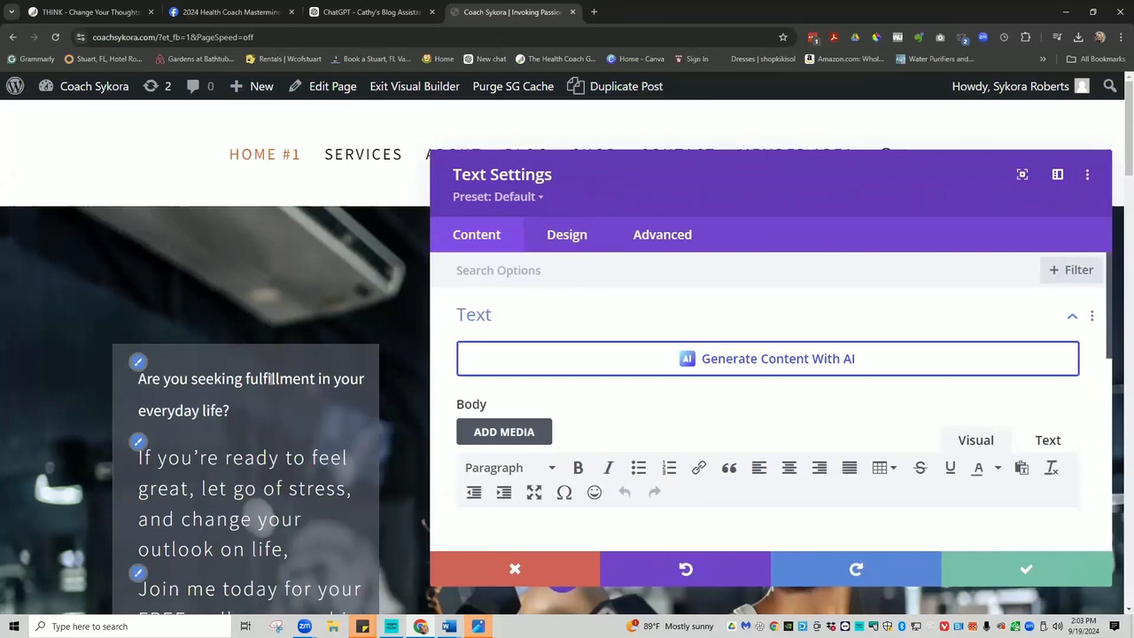
scroll(627, 394, down, 3)
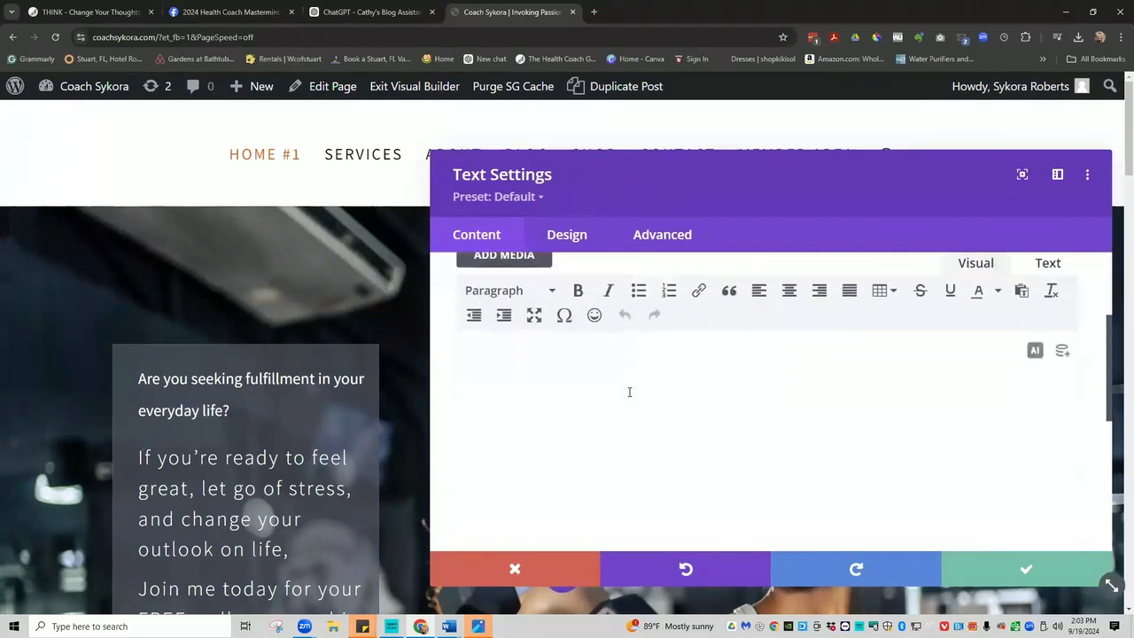
scroll(629, 392, down, 3)
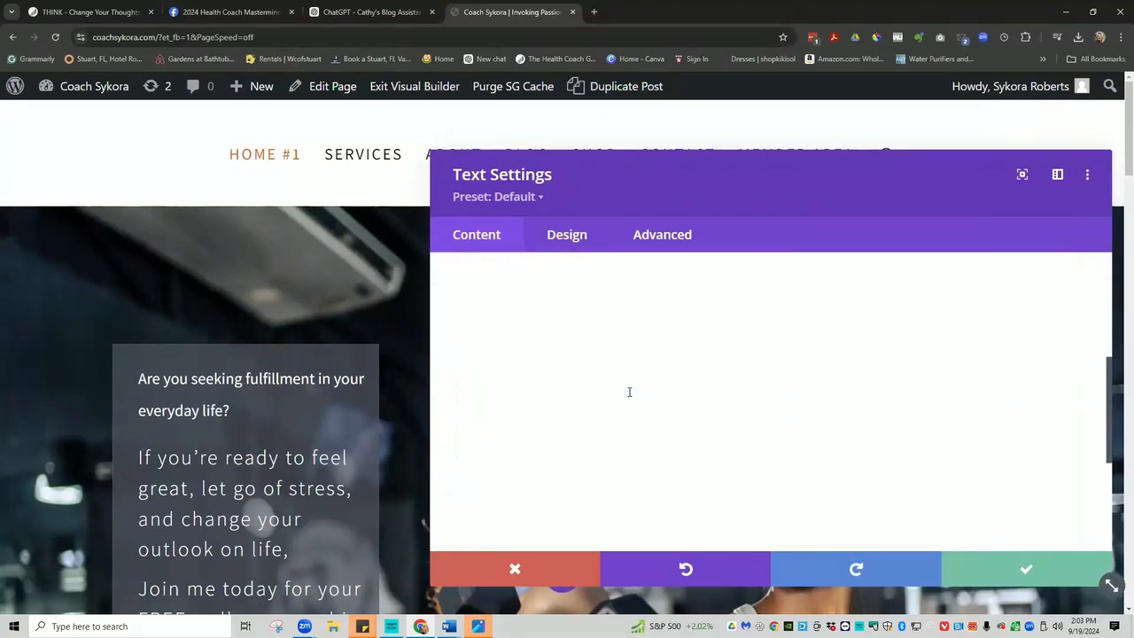
scroll(629, 392, down, 2)
scroll(627, 391, up, 2)
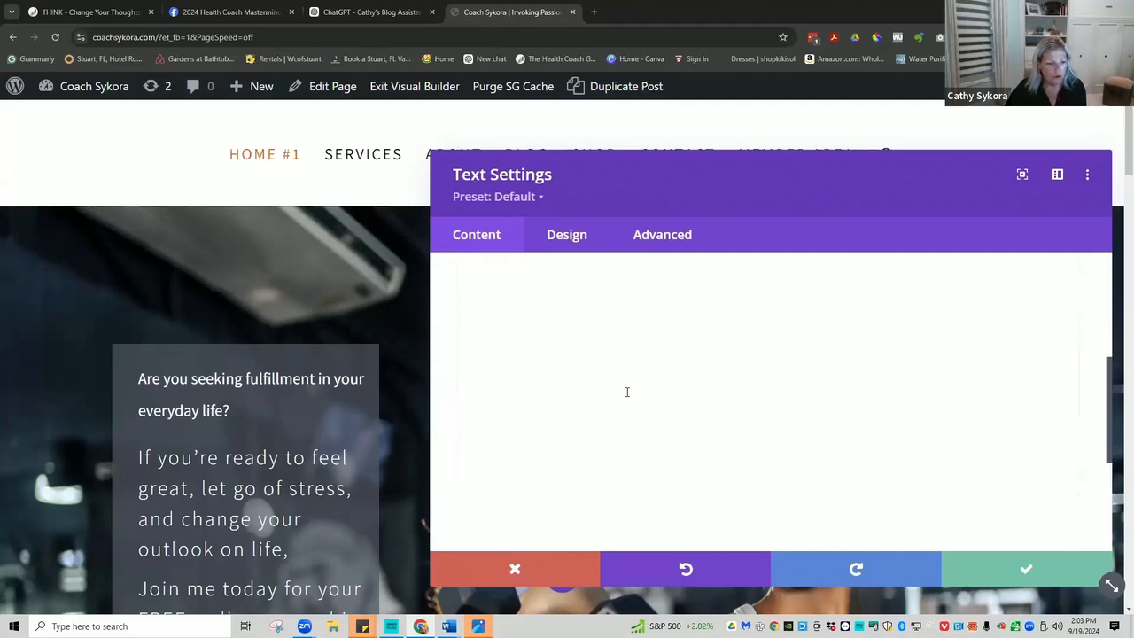
click(1026, 570)
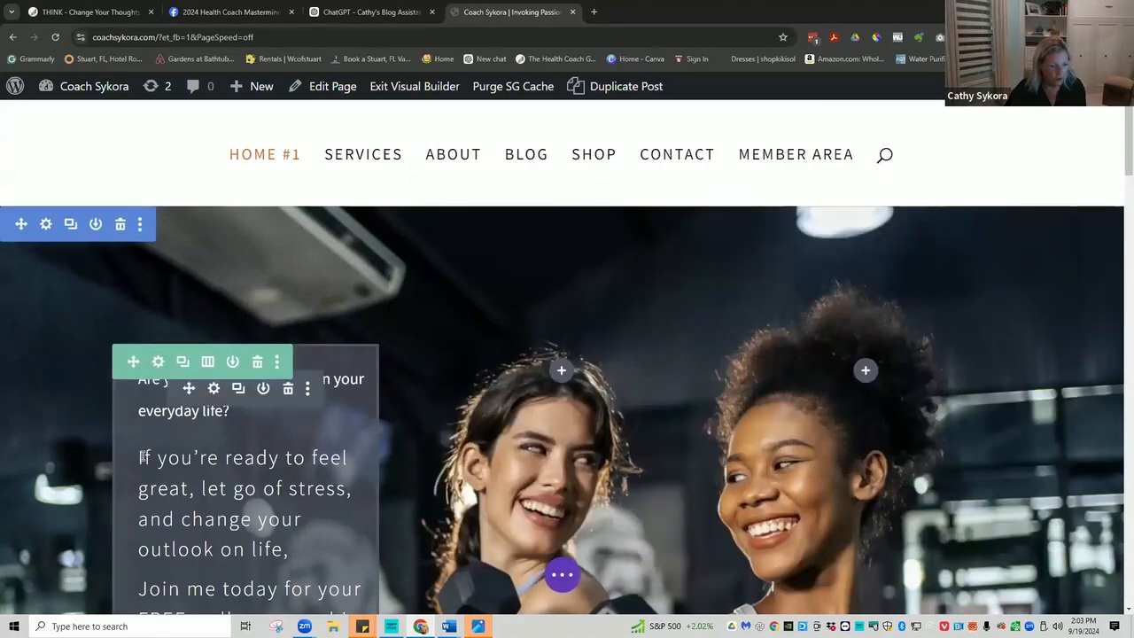
Insert the line 'ARE YOU SEEKING FULFILLMENT IN YOUR EVERYDAY LIFE?' above the 'If you're ready…' paragraph.
click(139, 457)
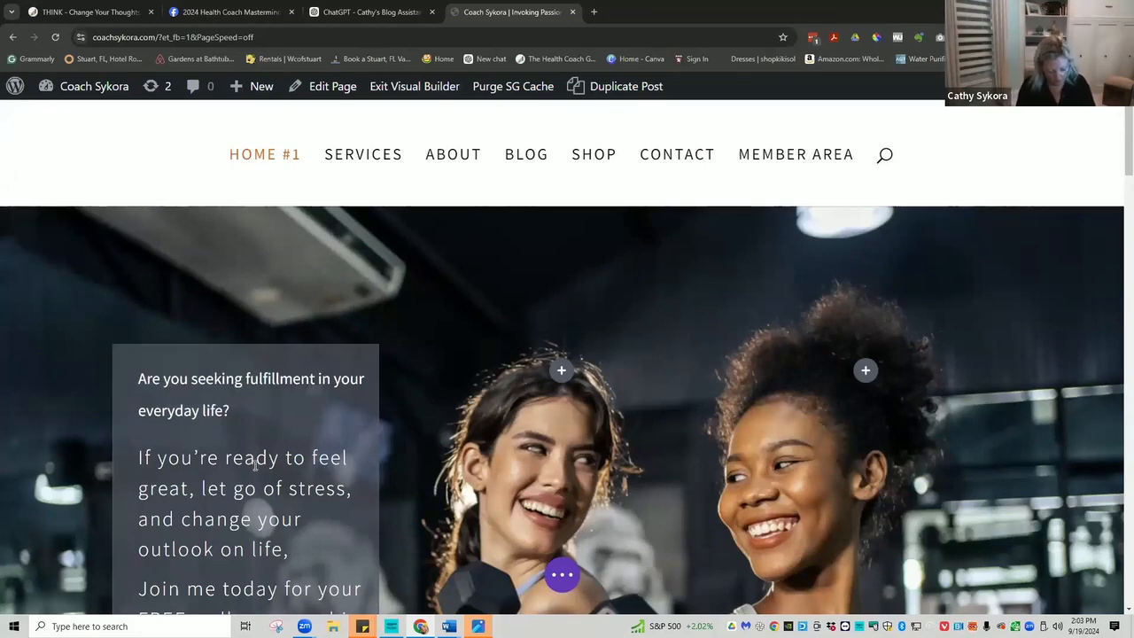
text(A)
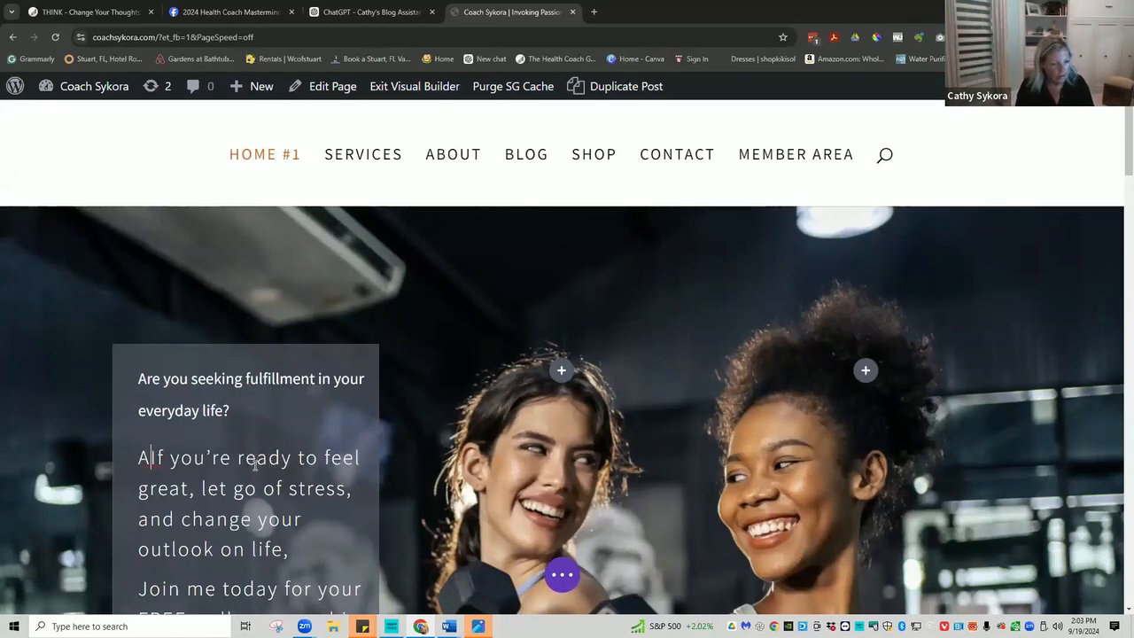
text(RE YOU)
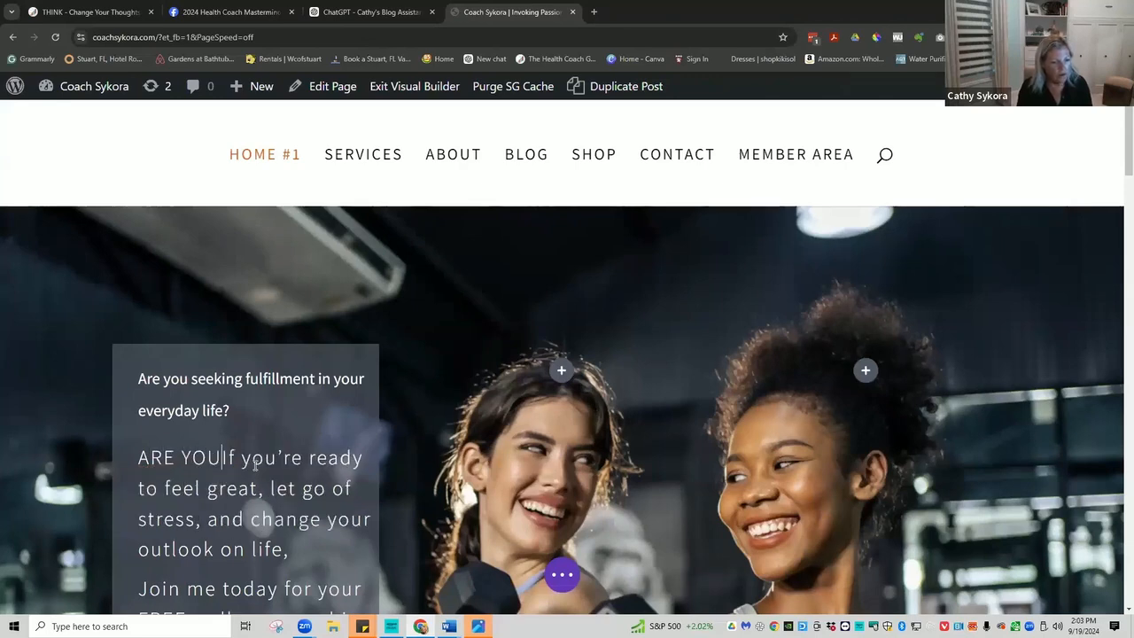
text( SEEKING )
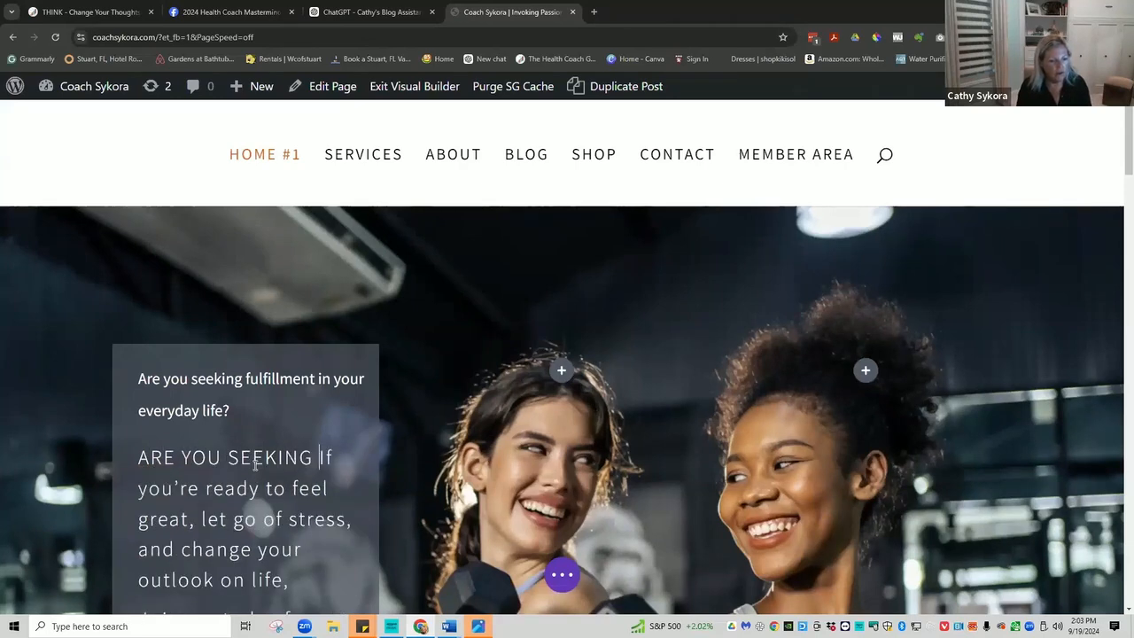
text(FULFILL)
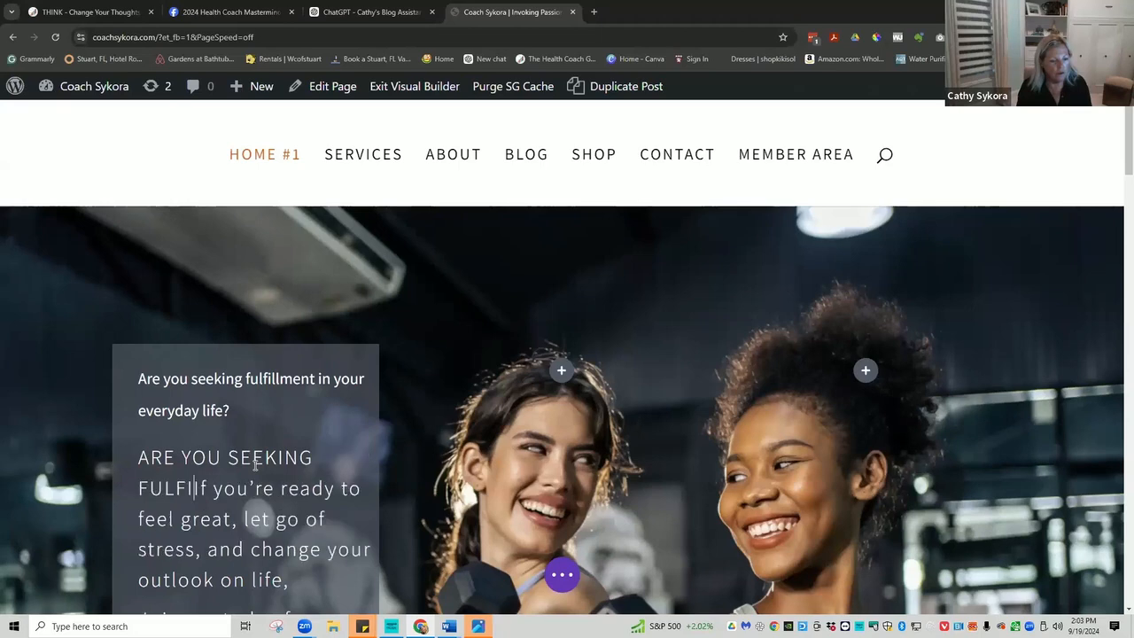
text(MENT IN YOU)
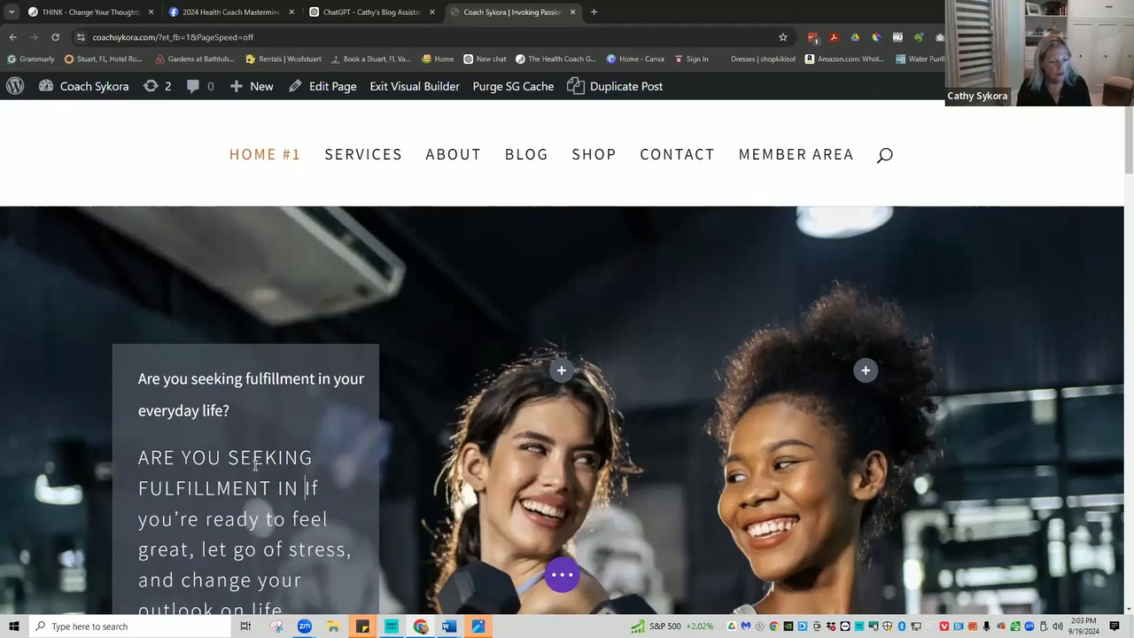
text(R EVERYD)
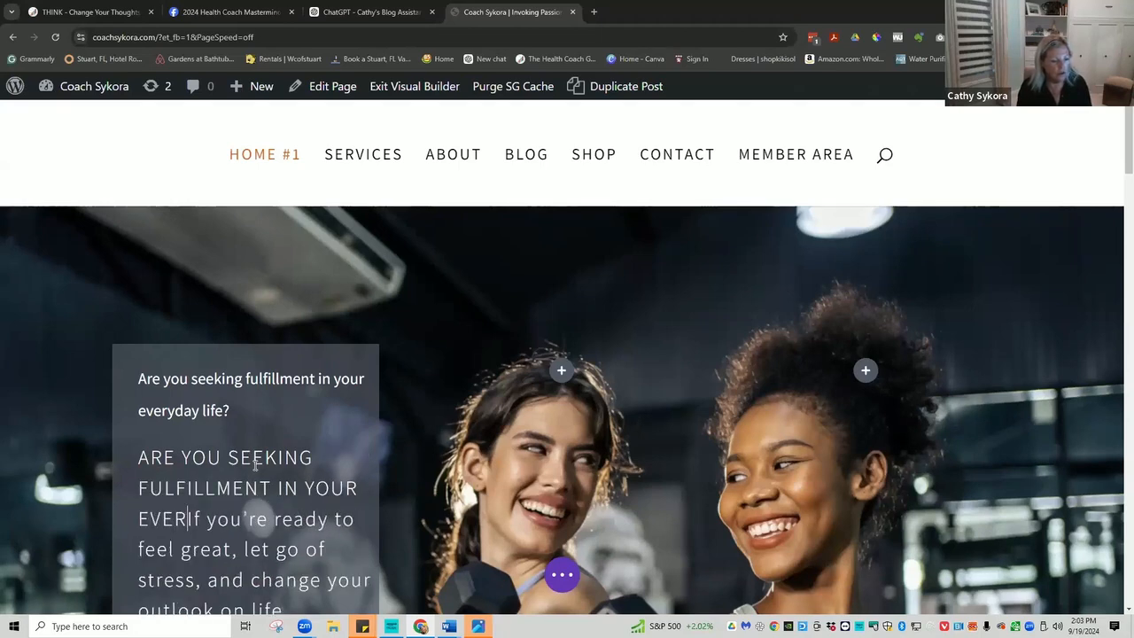
text(AY LIFE)
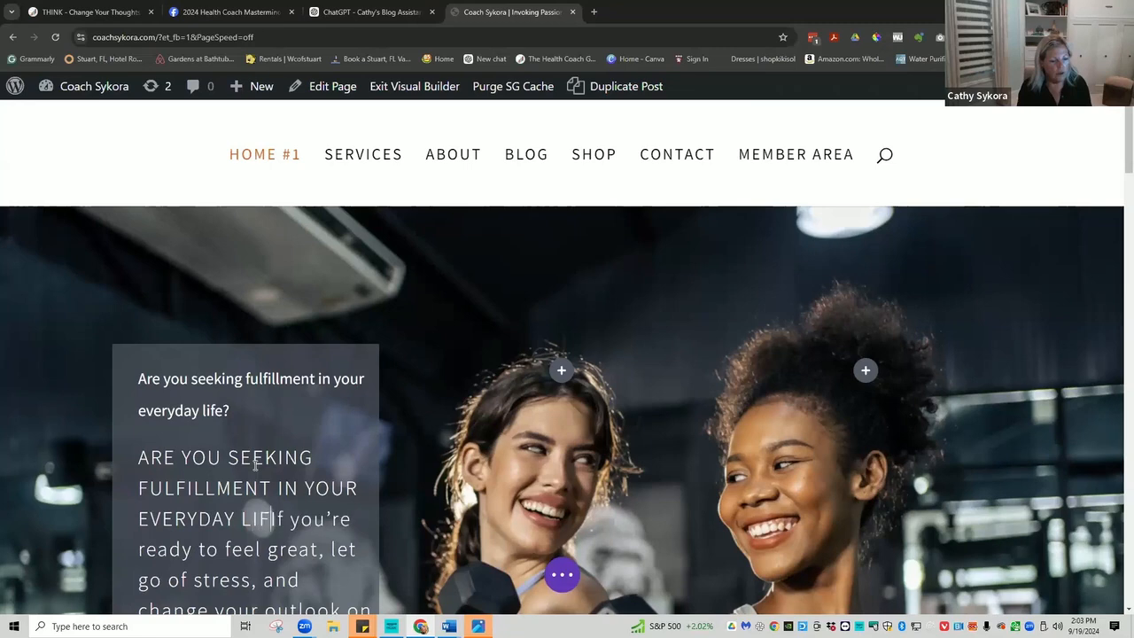
text(?)
key(Return)
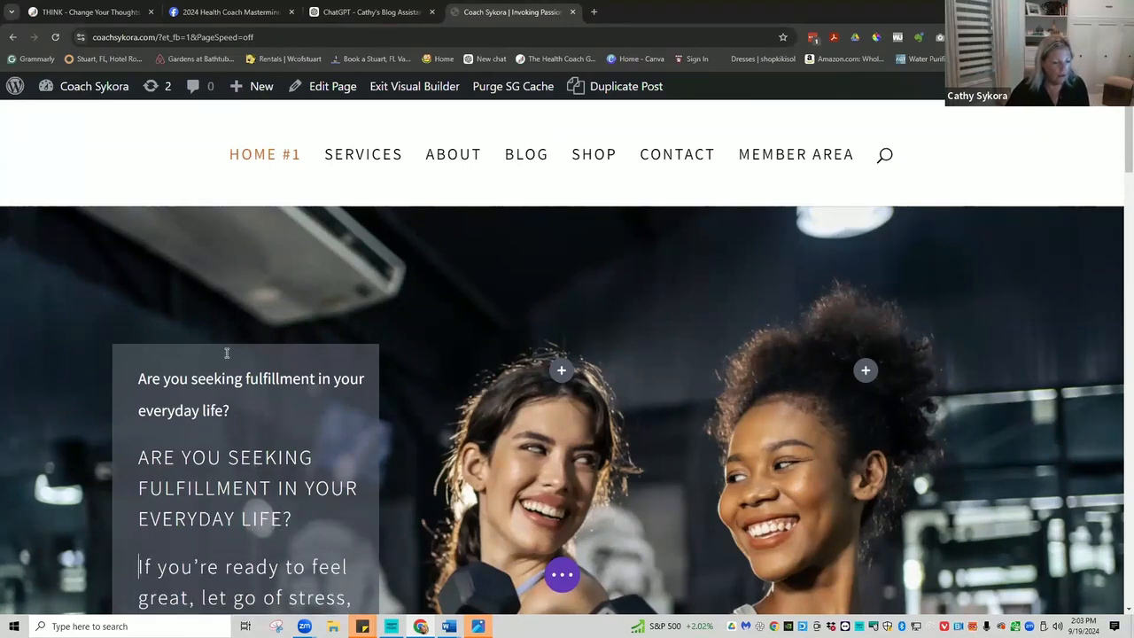
Delete the old small question and its 'ay life?' leftover, then select the new heading.
drag(184, 410, 116, 370)
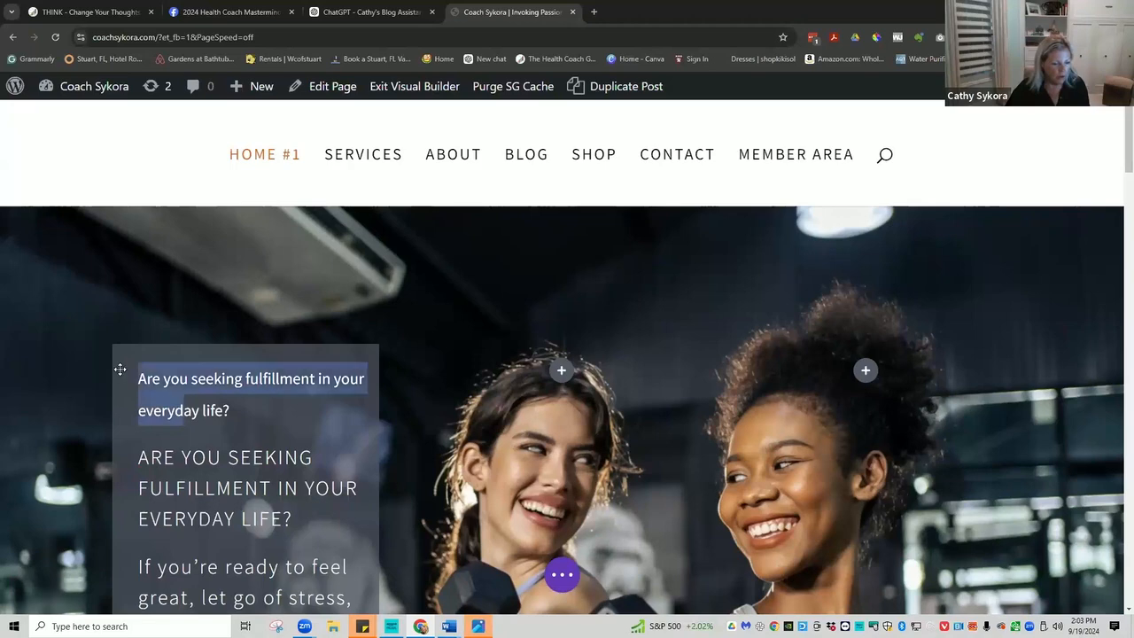
key(BackSpace)
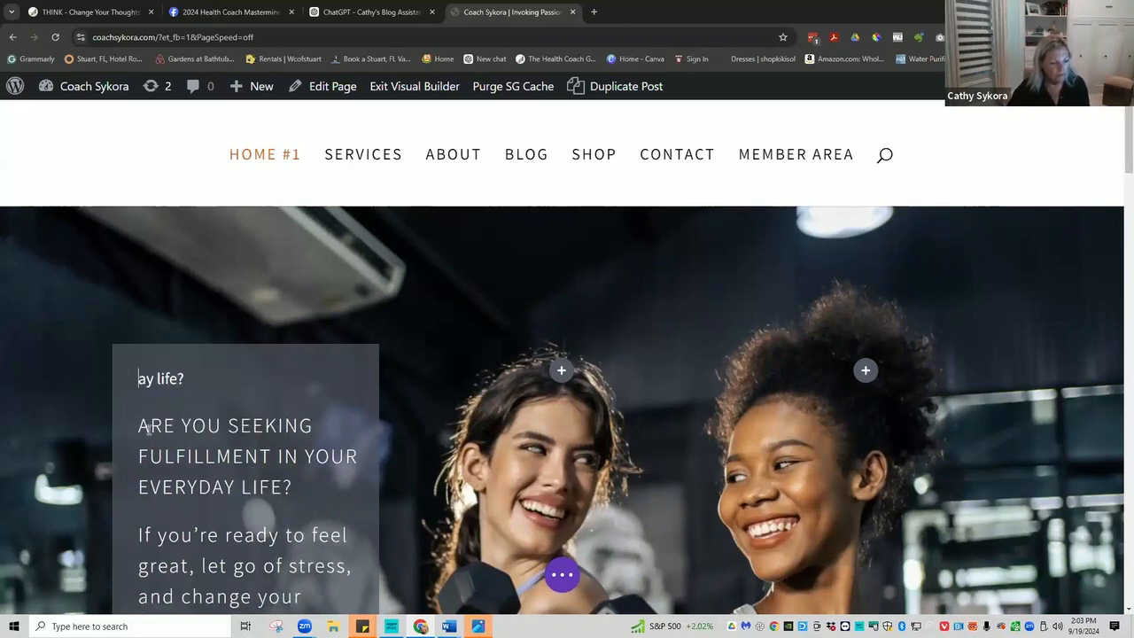
drag(154, 379, 190, 382)
key(BackSpace)
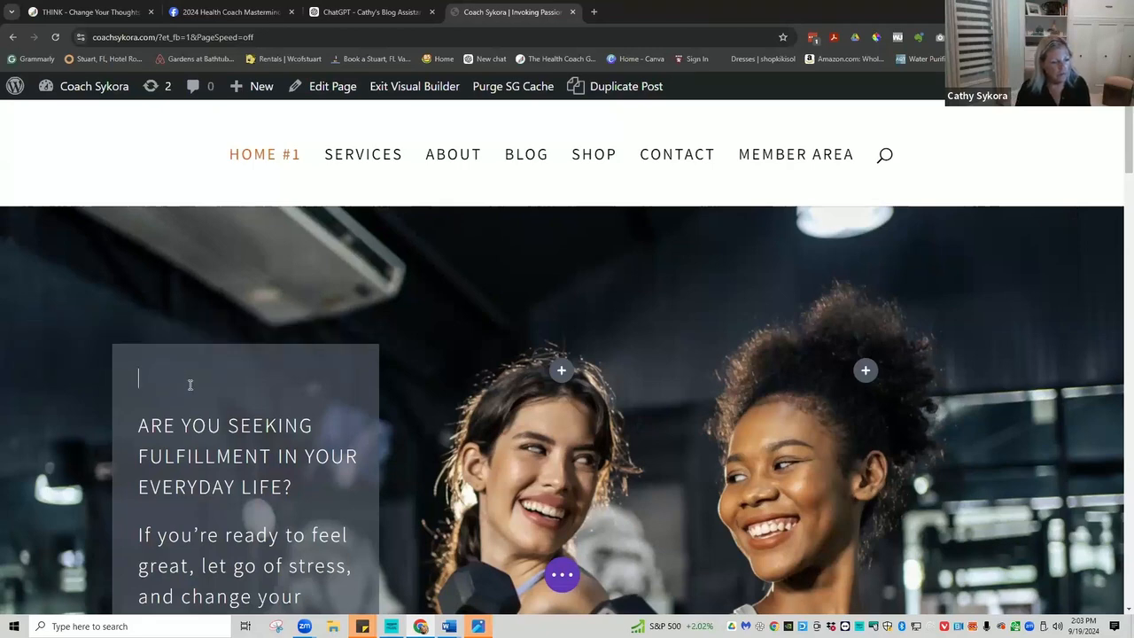
key(Return)
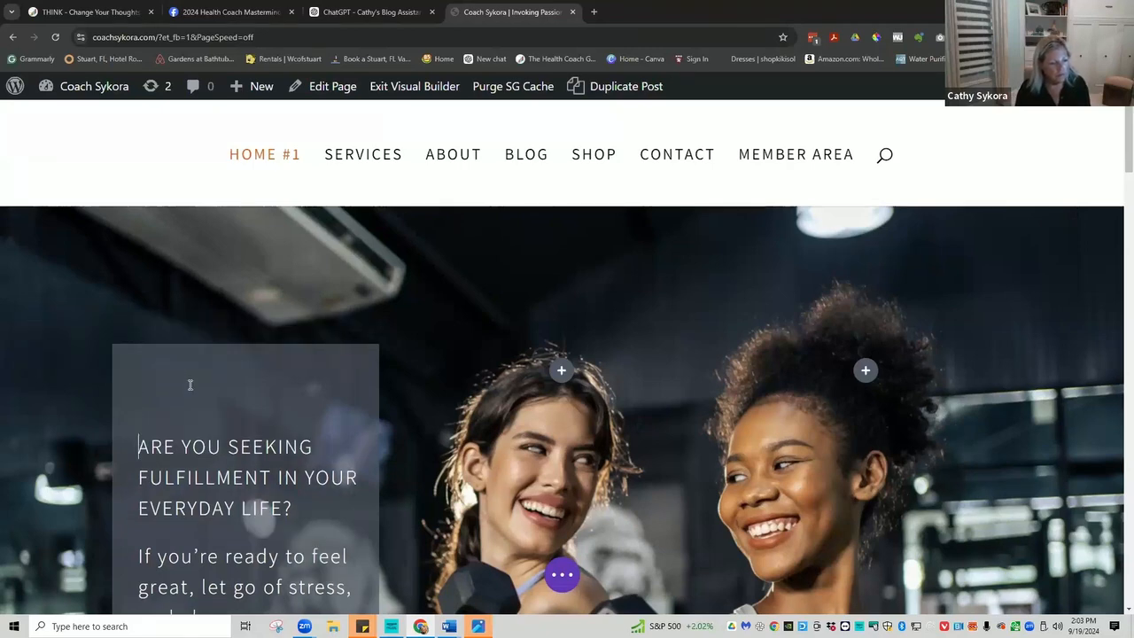
key(BackSpace)
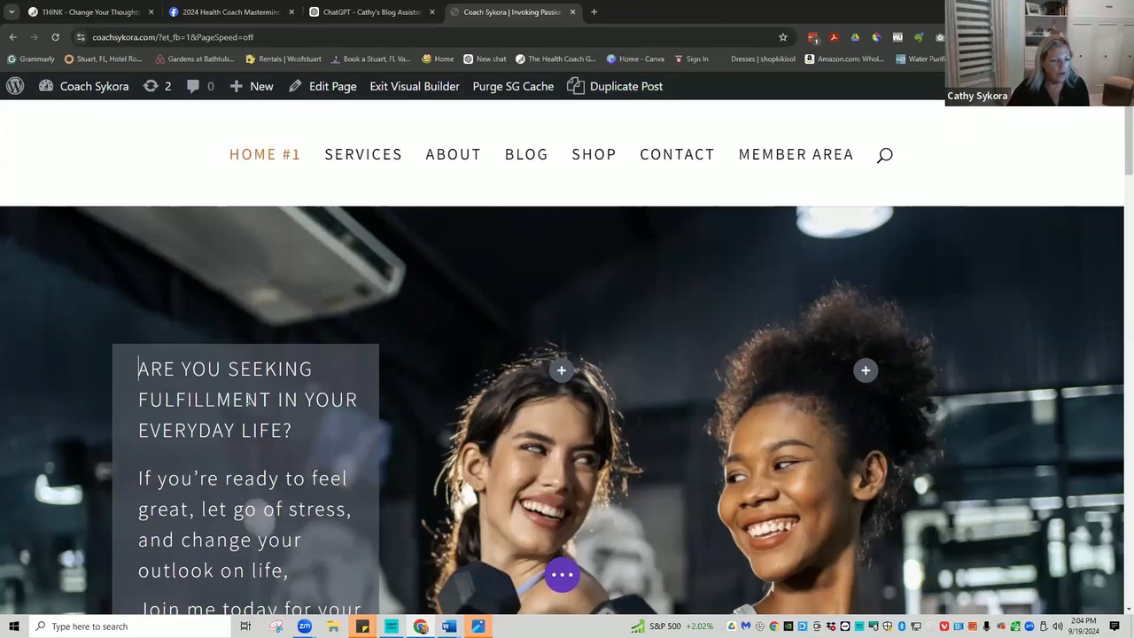
drag(299, 429, 132, 374)
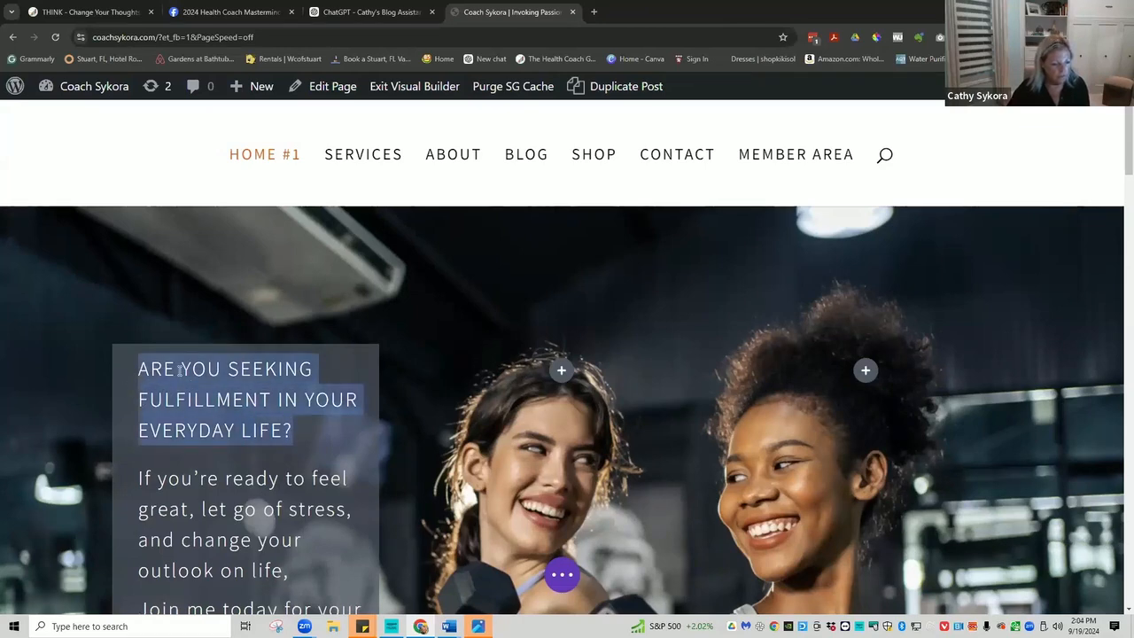
drag(179, 371, 181, 370)
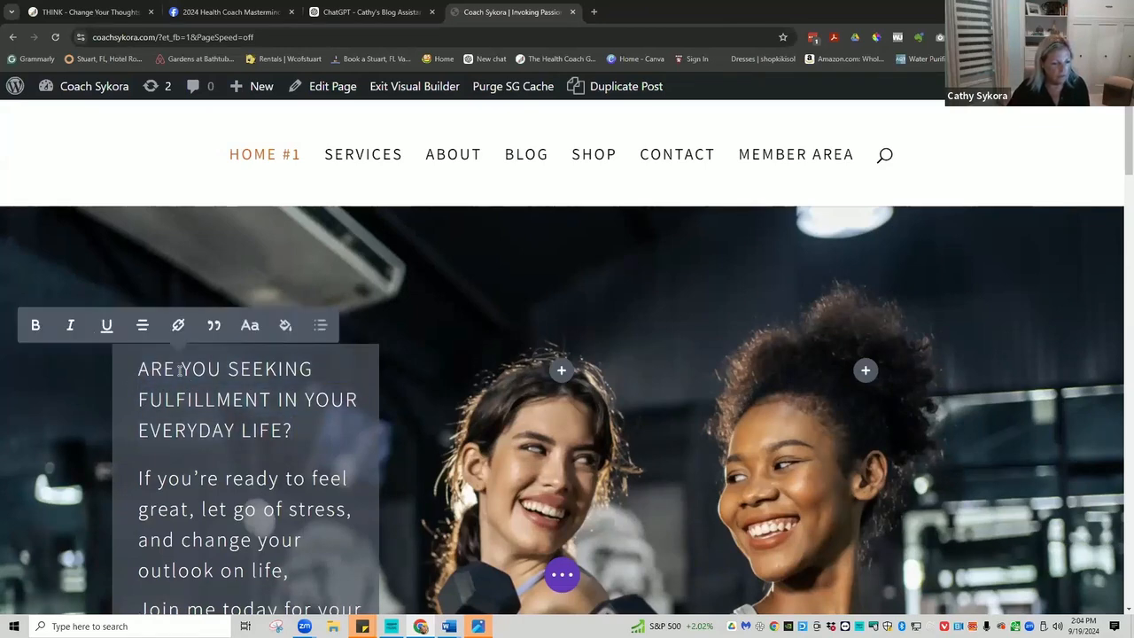
click(37, 326)
click(37, 327)
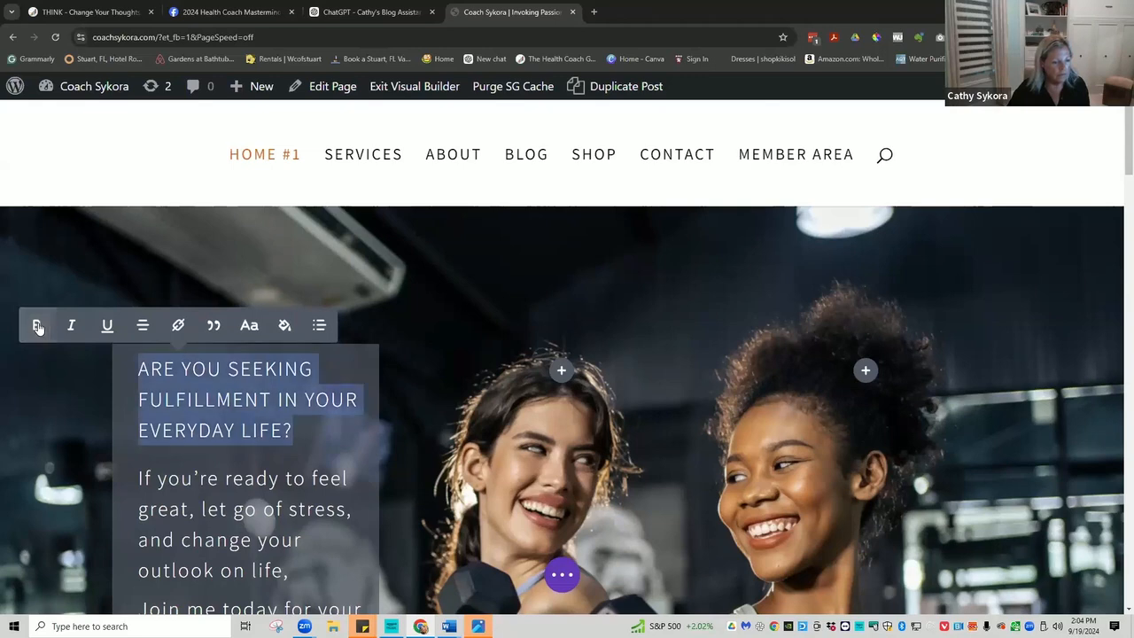
click(37, 327)
click(302, 434)
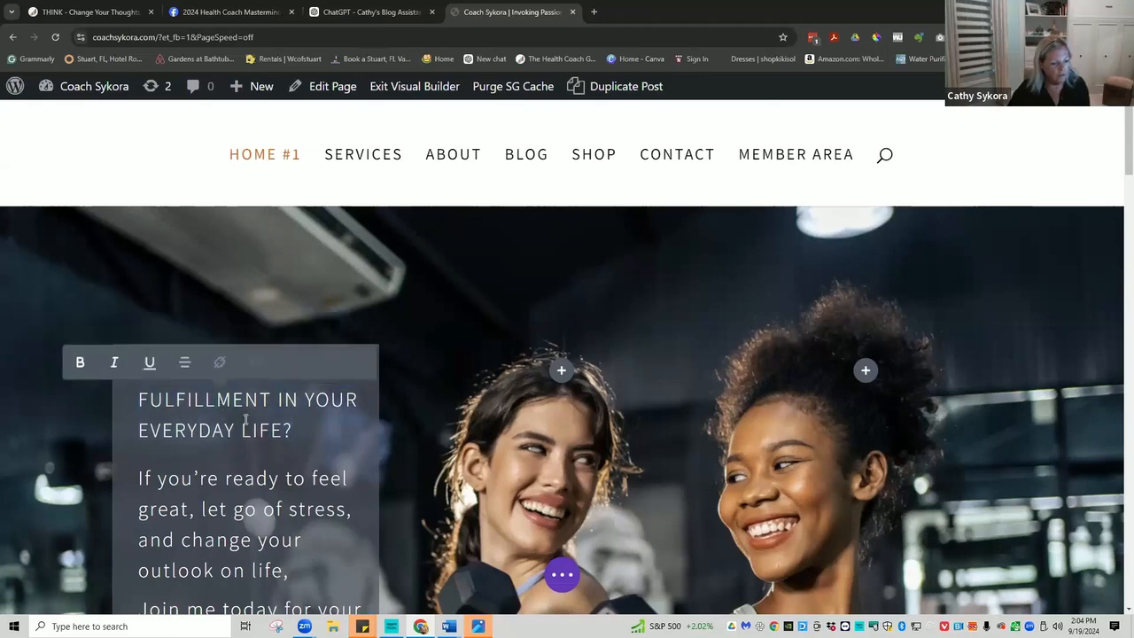
drag(297, 431, 114, 370)
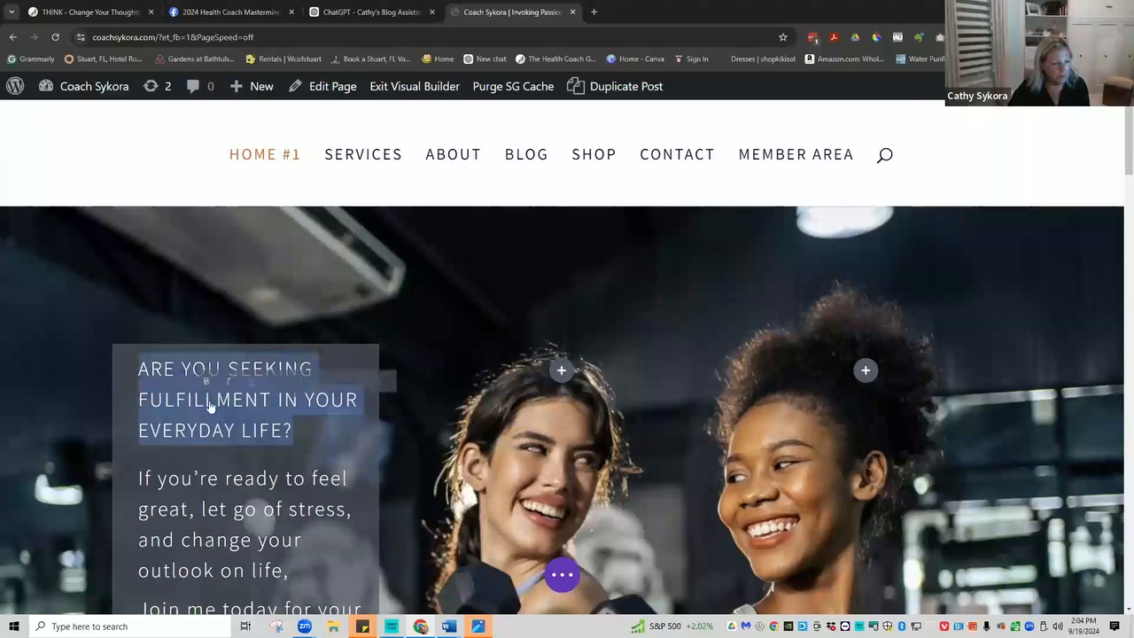
click(153, 381)
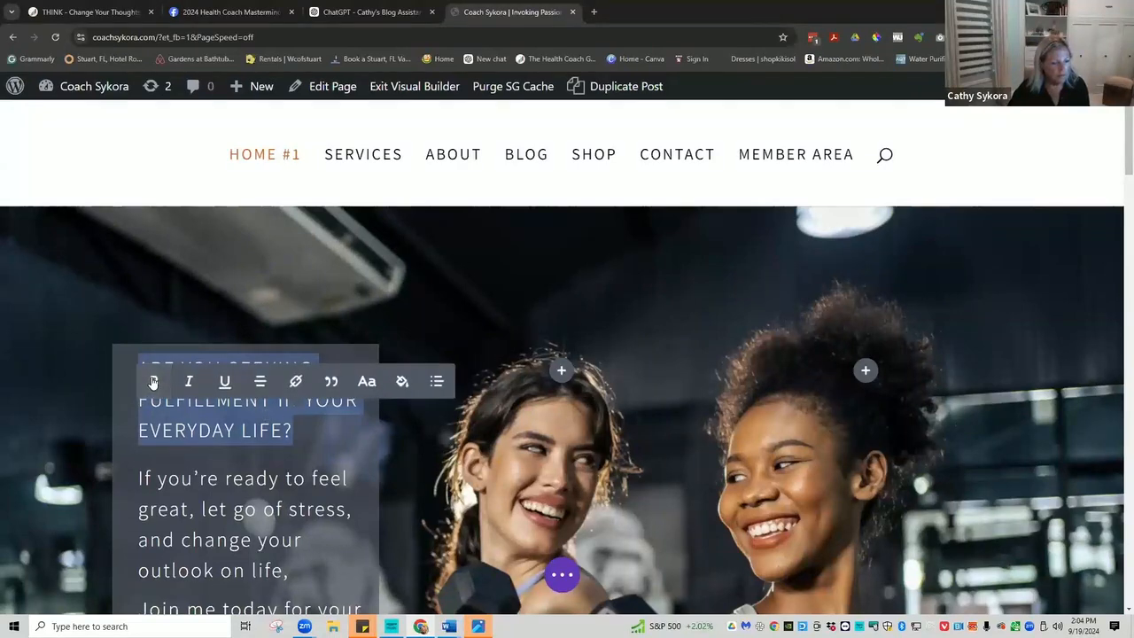
click(193, 426)
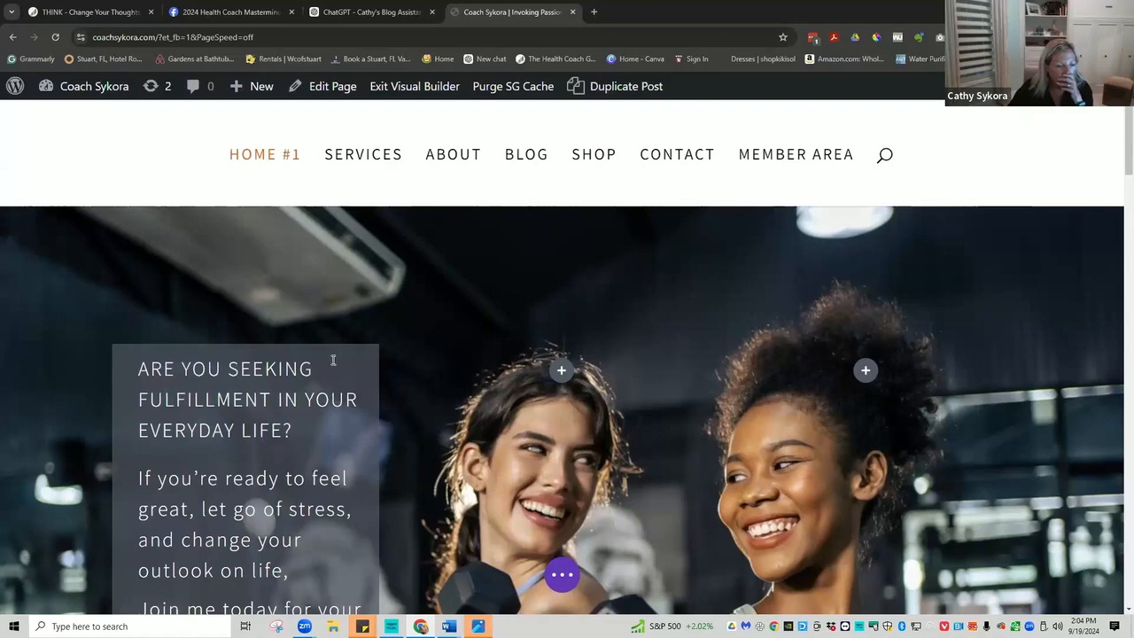
mouse_move(159, 363)
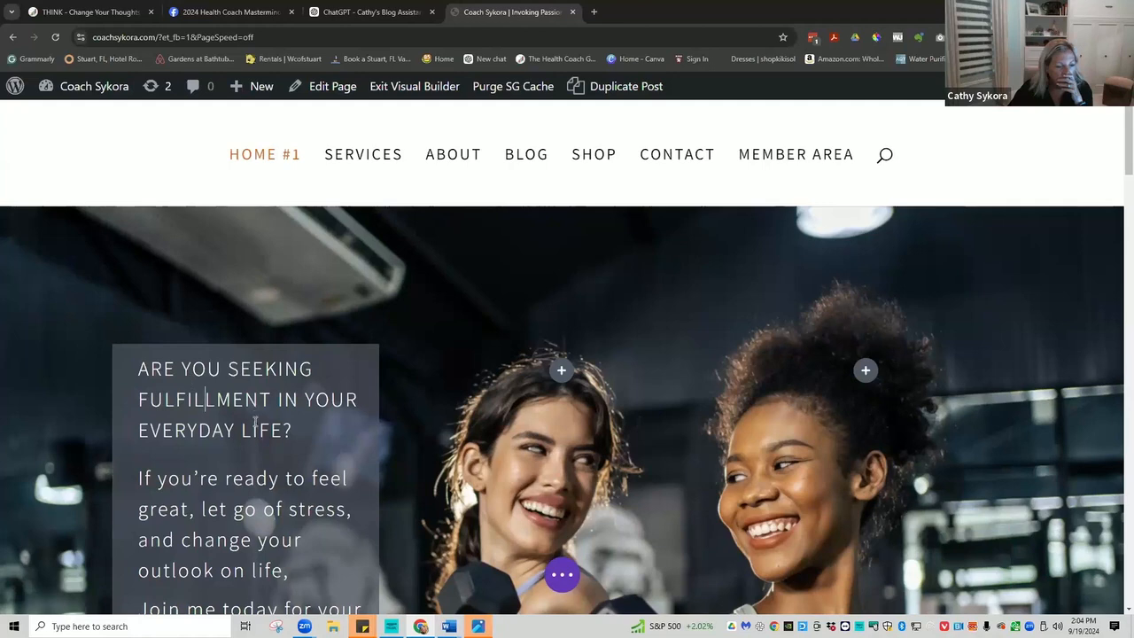
mouse_move(201, 410)
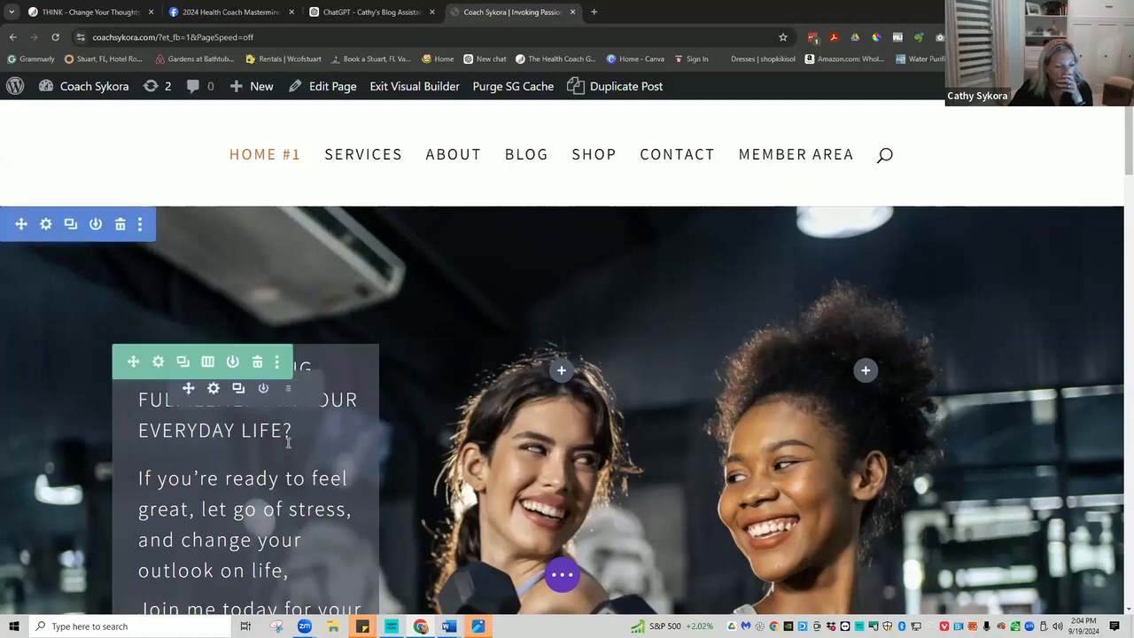
Bold the 'ARE YOU SEEKING FULFILLMENT…' heading in the Body editor and save the module settings.
click(213, 389)
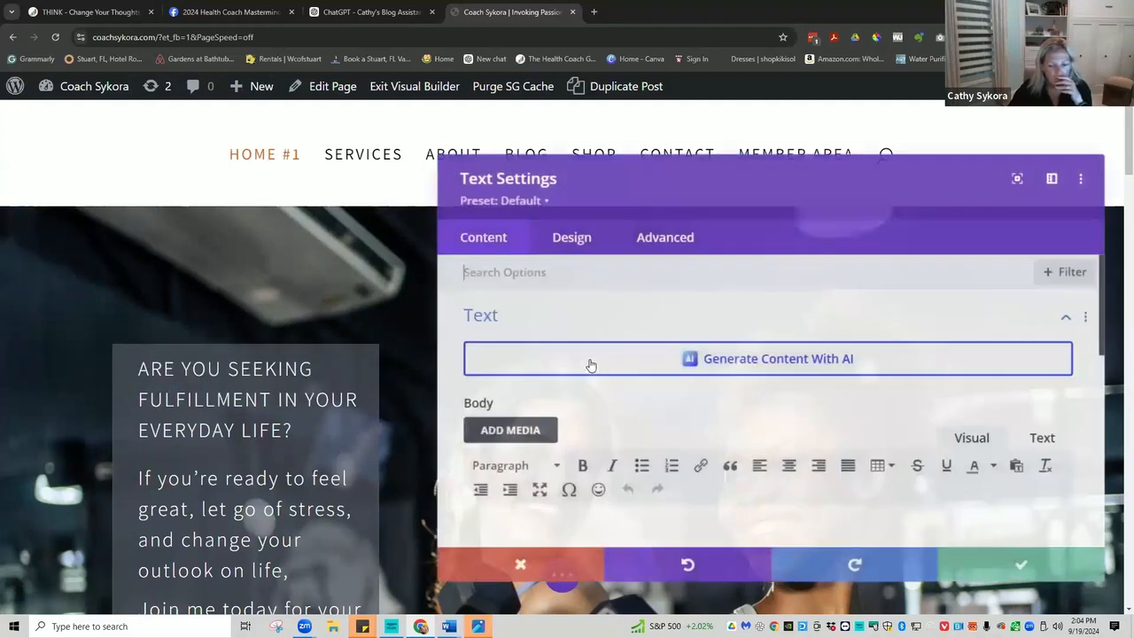
scroll(580, 372, down, 2)
drag(567, 384, 773, 388)
drag(815, 428, 451, 378)
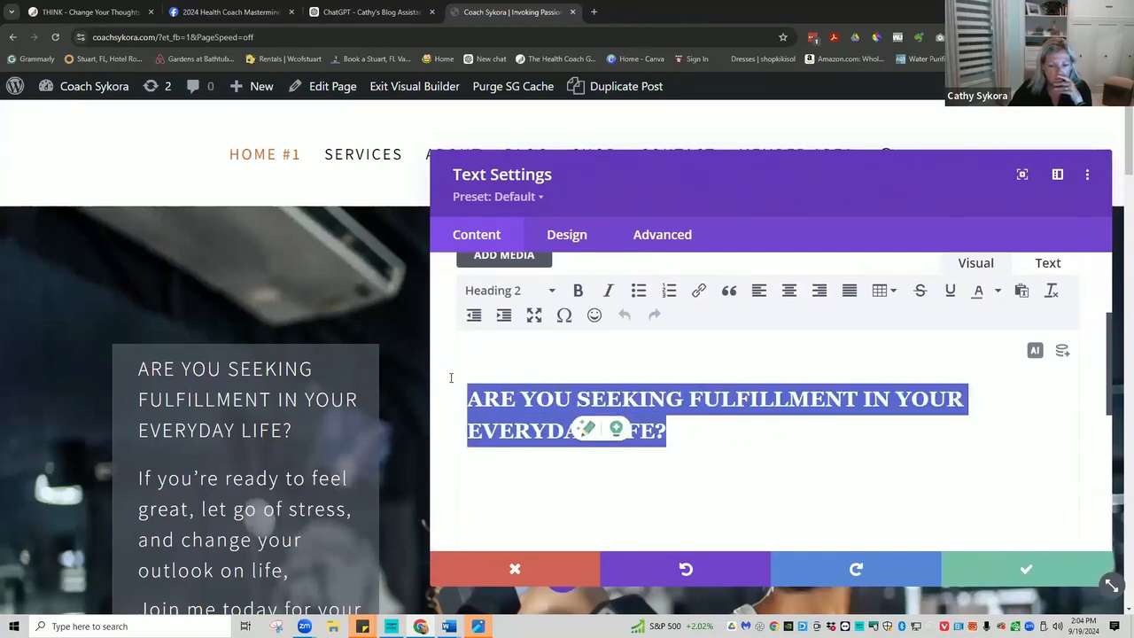
click(577, 292)
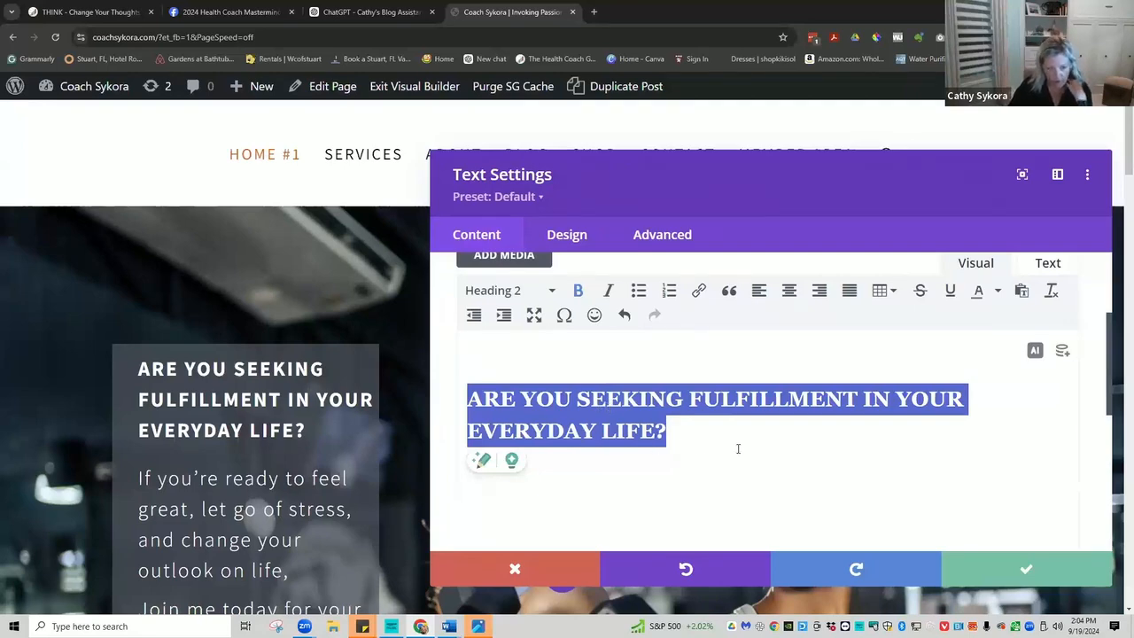
click(1023, 570)
Scroll past the hero image down to the 'Are you ready for a change?' section.
scroll(490, 428, down, 3)
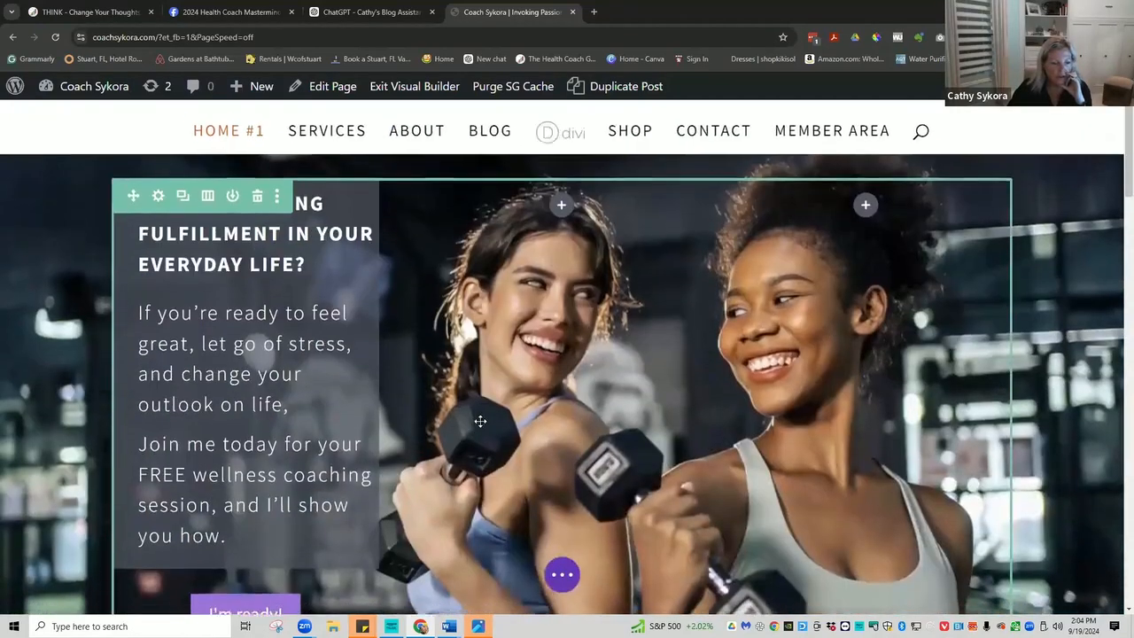
scroll(473, 418, down, 1)
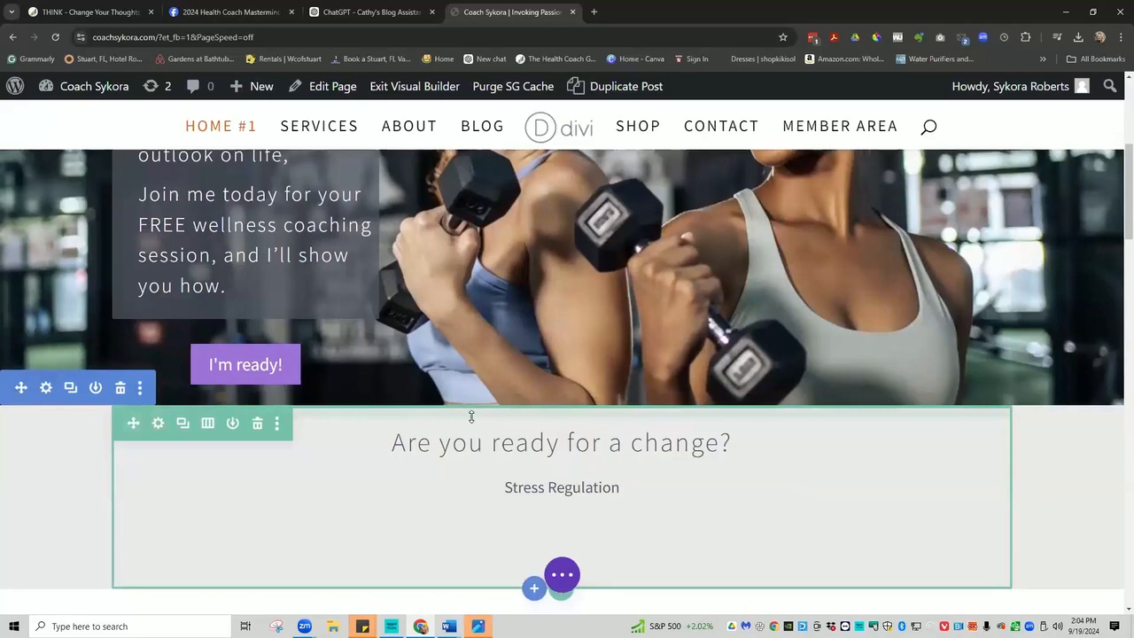
scroll(460, 410, down, 1)
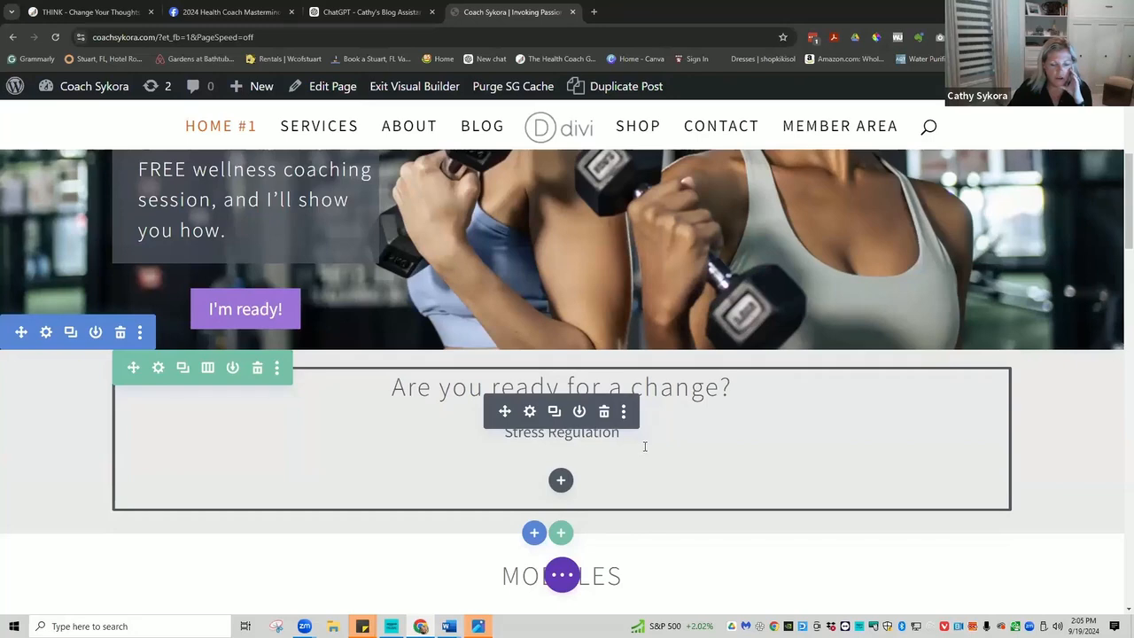
scroll(644, 445, down, 1)
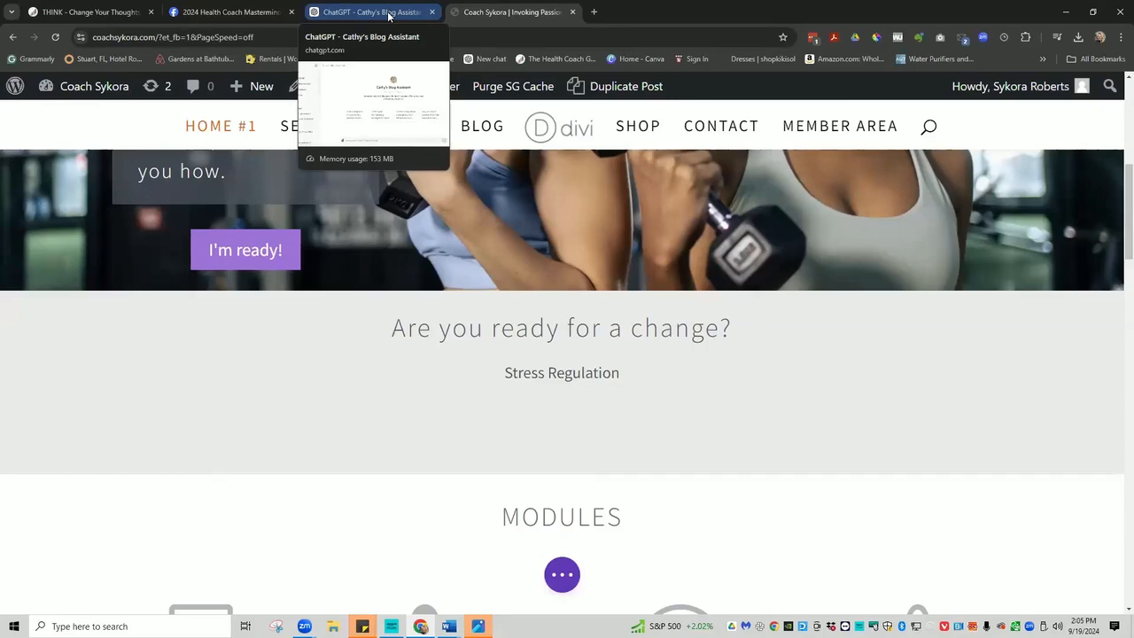
Type 'social, community building,' into the blog assistant's message box without sending it.
click(372, 12)
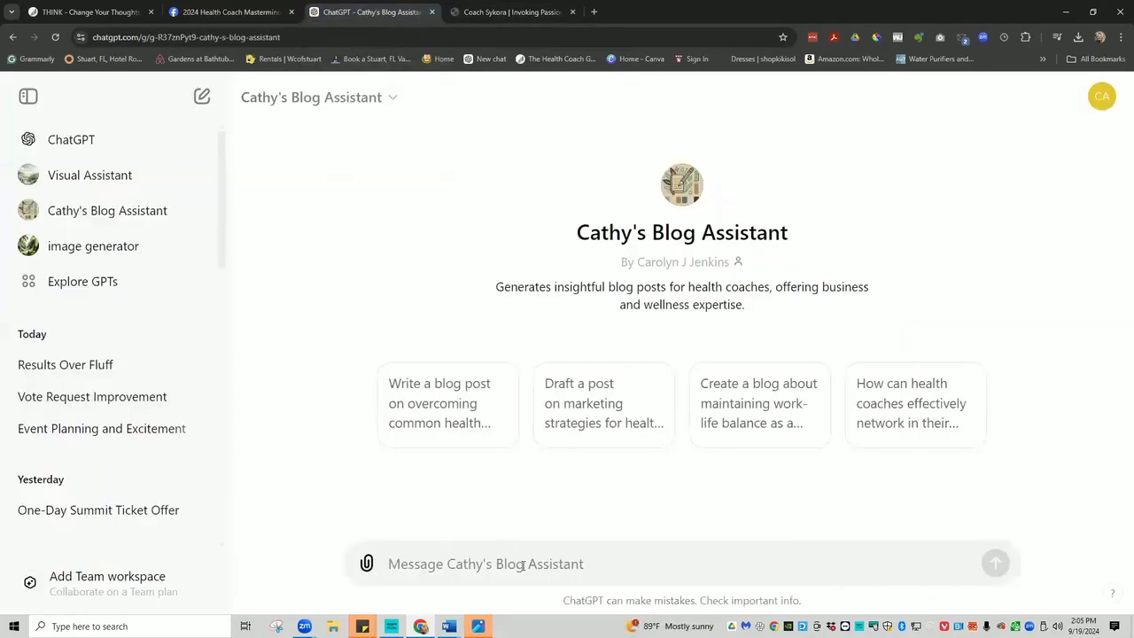
text(sY)
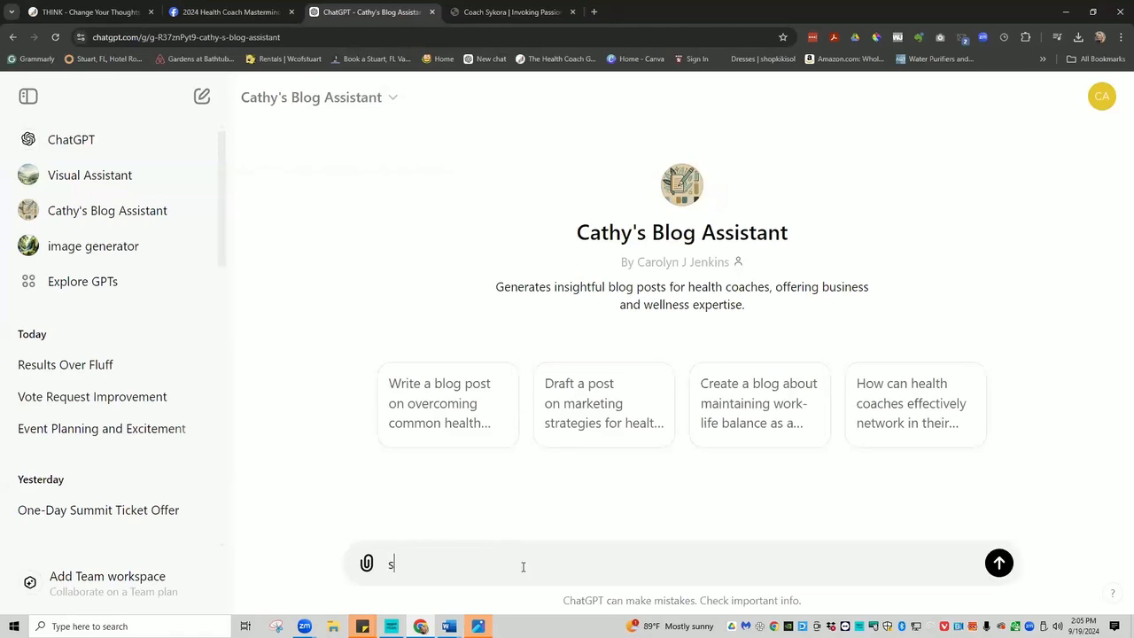
key(BackSpace)
key(BackSpace)
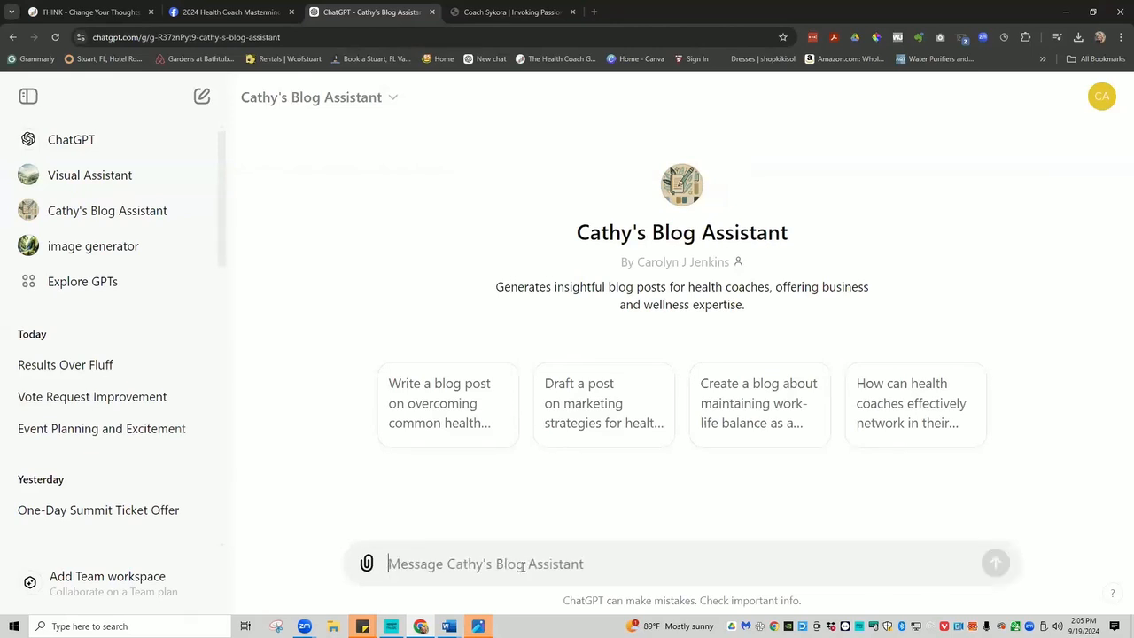
text(s)
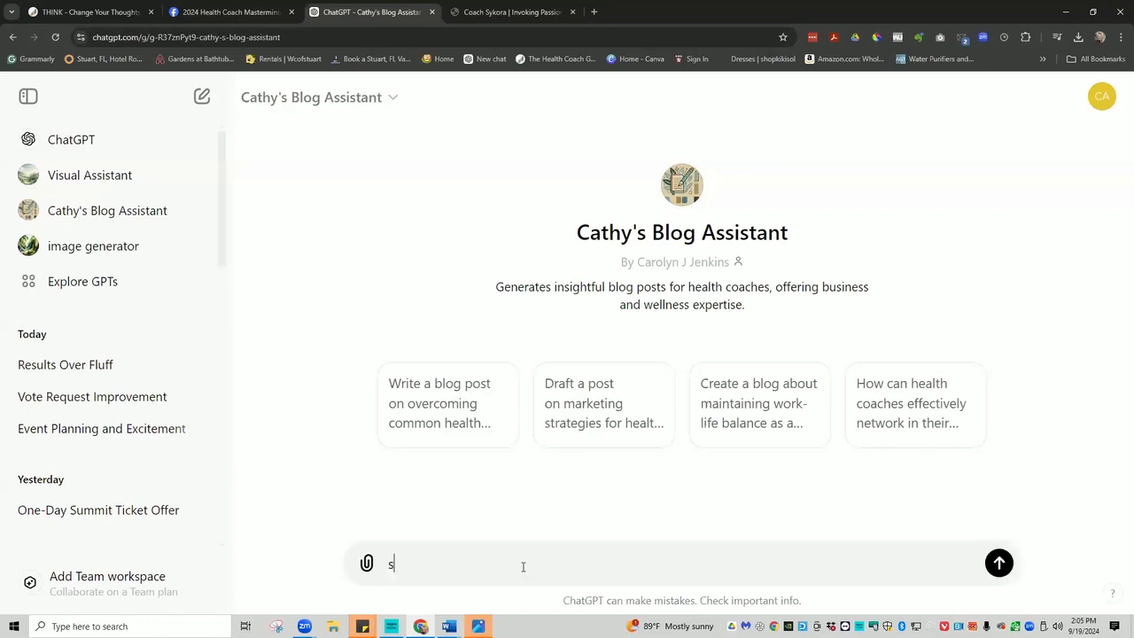
text(ocial, communi)
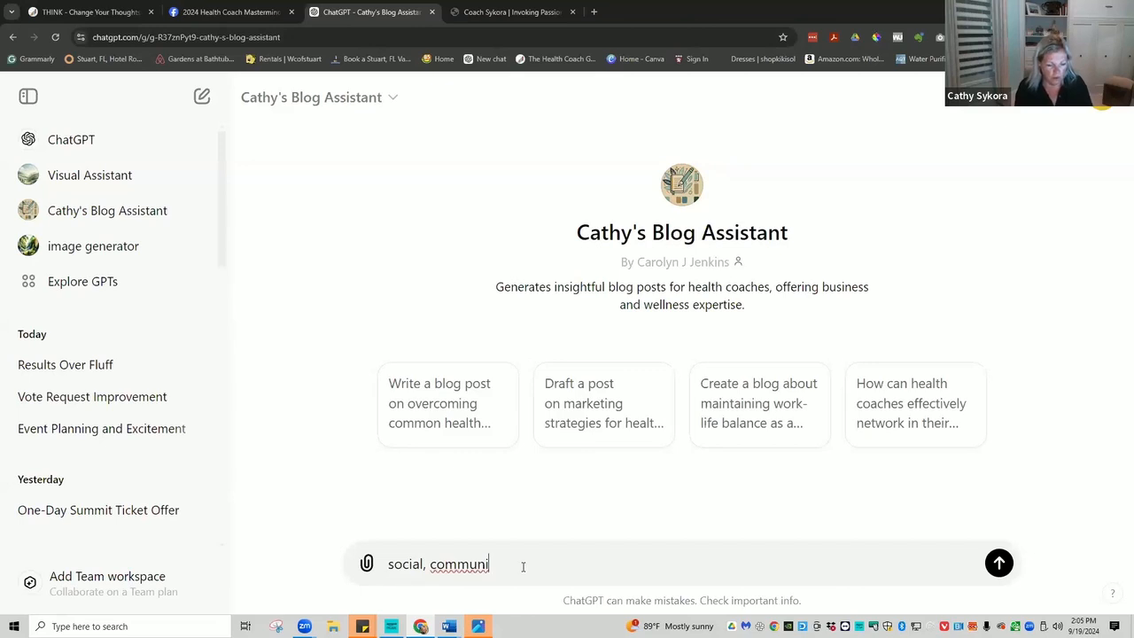
text(ty)
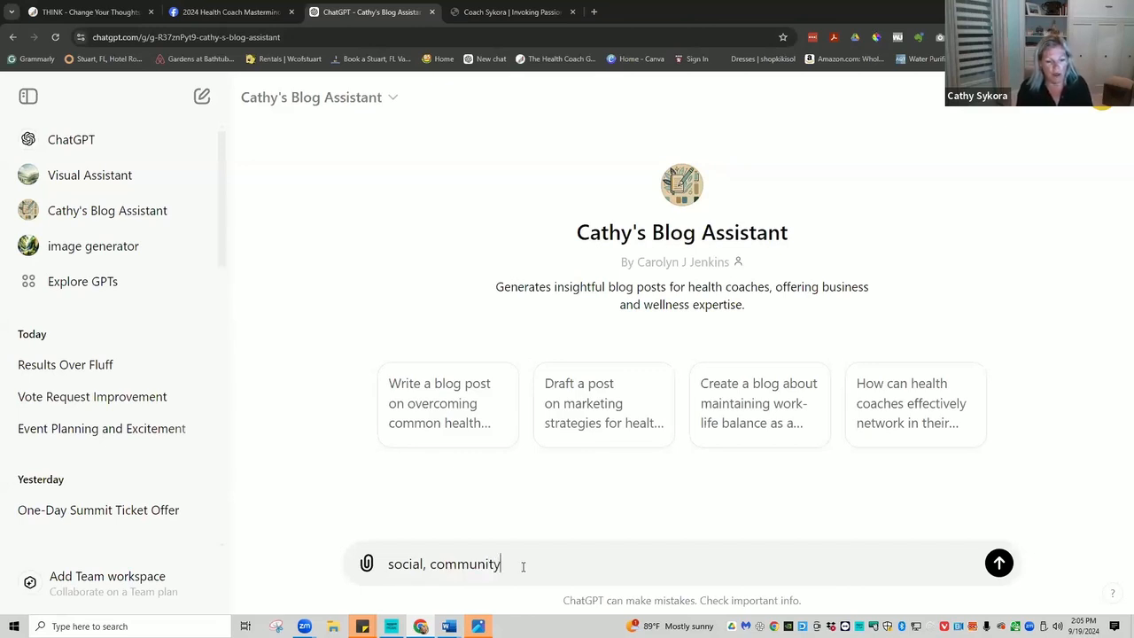
text( building)
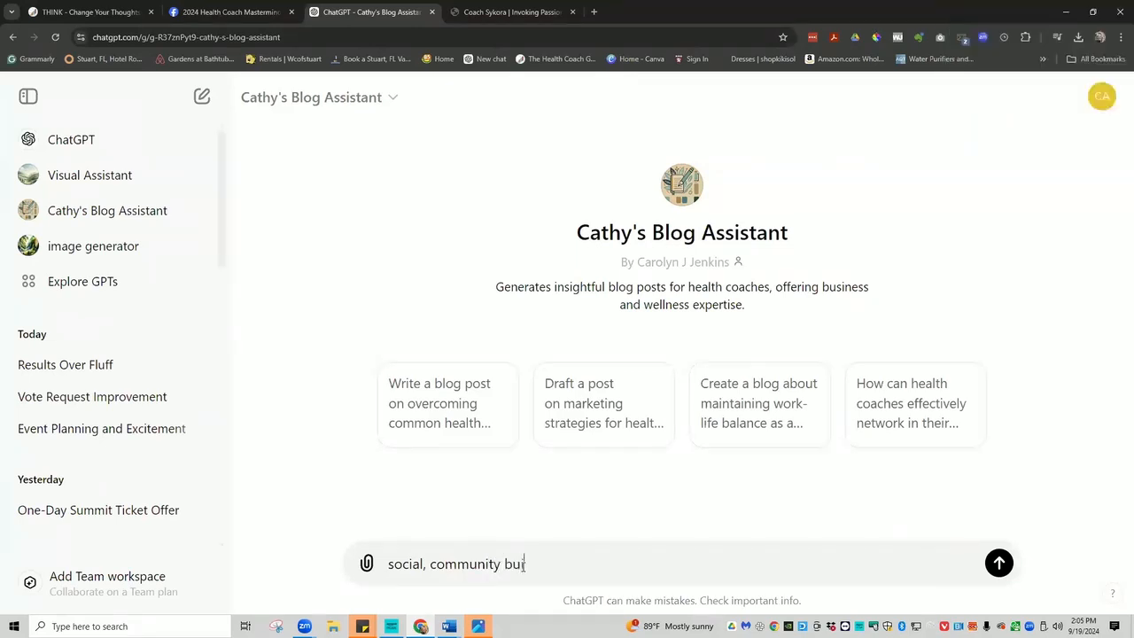
text(,)
click(478, 13)
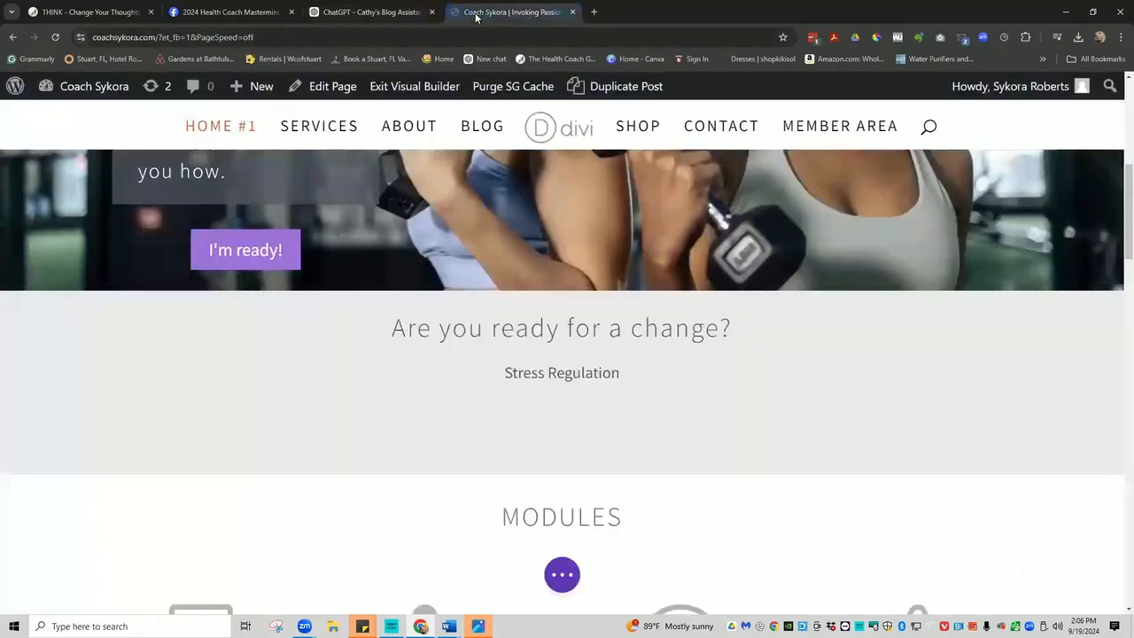
click(363, 13)
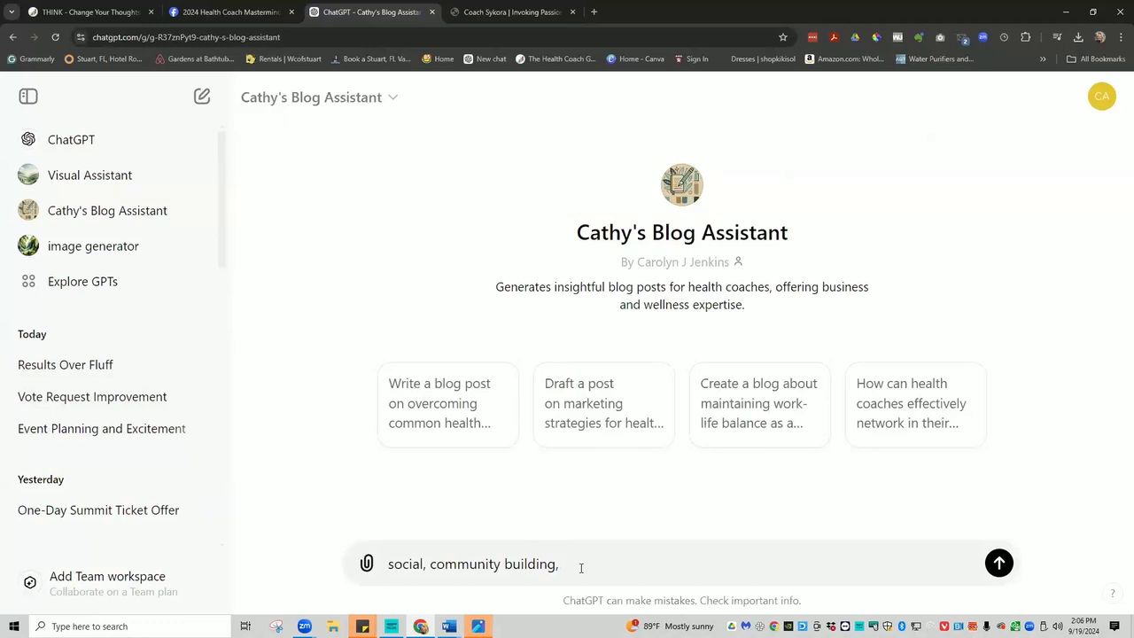
Draft the prompt: 'ARE YOU READY FOR CHANGE?', the 20-29 woman ideal client, and a one-paragraph pain-and-pleasure request.
text(ARE YOPU READ)
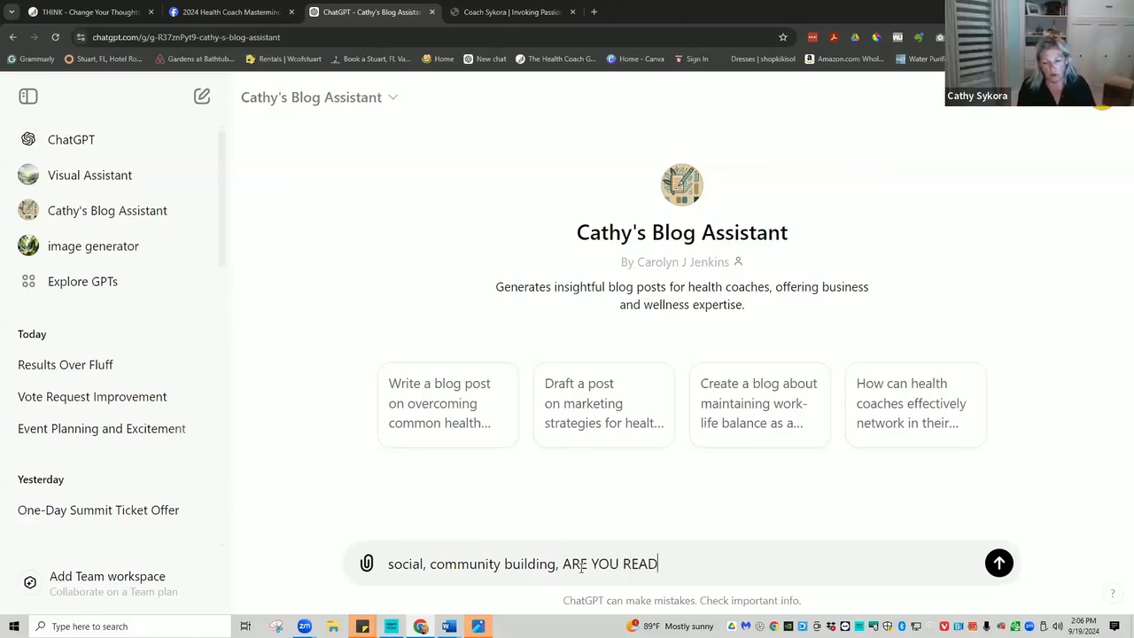
text(Y FOR)
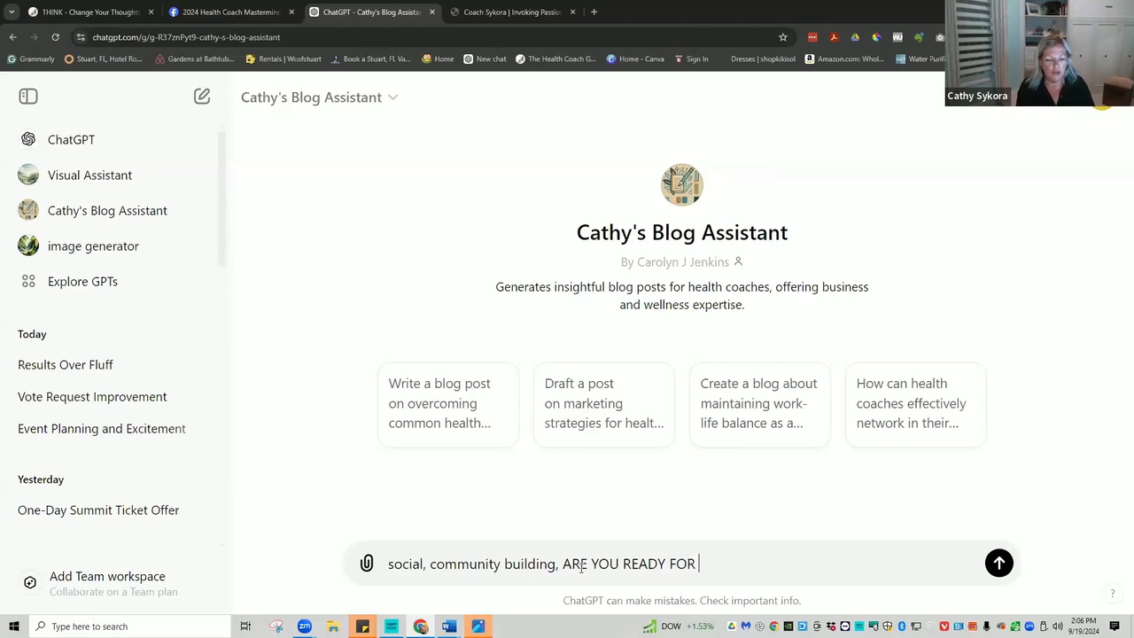
text( CHA)
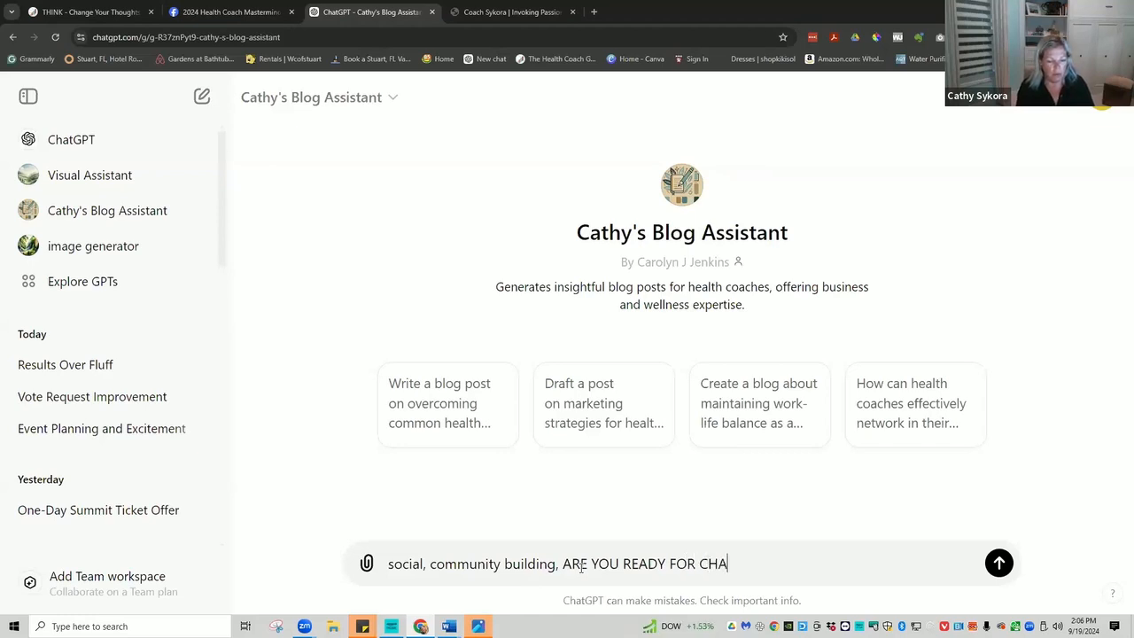
text(NGE?)
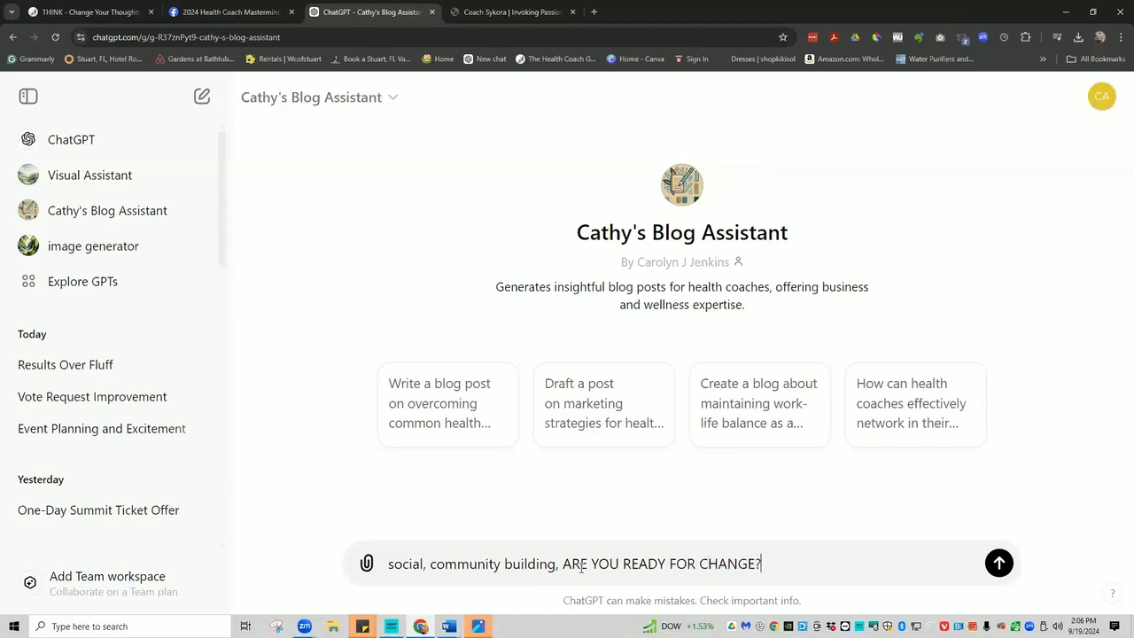
drag(561, 563, 387, 572)
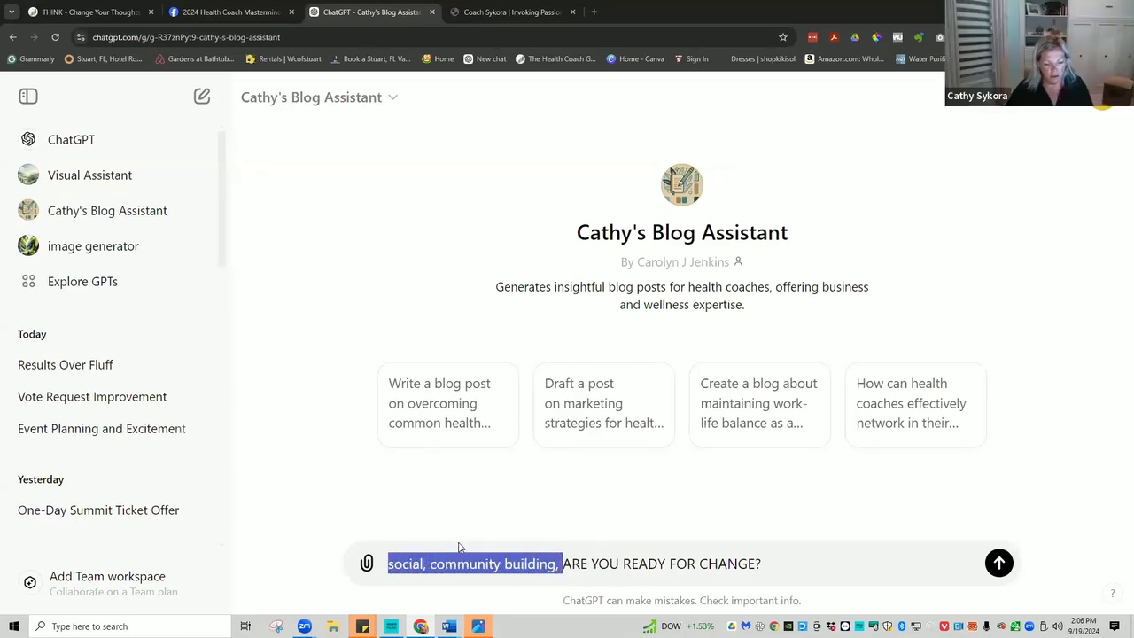
text(Sy)
key(BackSpace)
key(BackSpace)
text(Coach S)
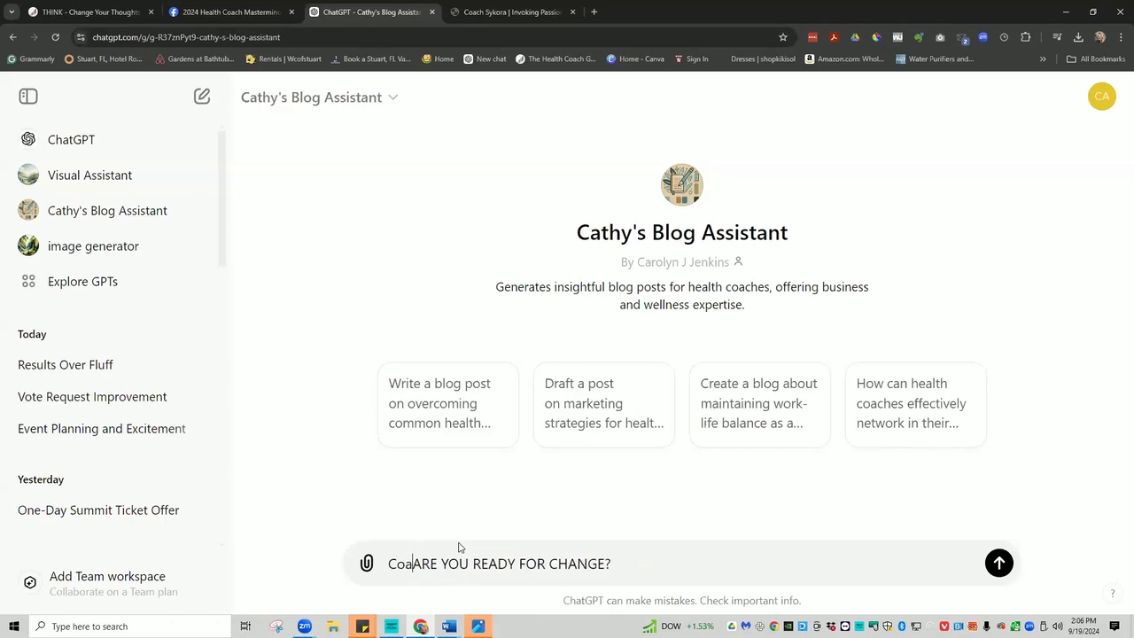
text(ykora's)
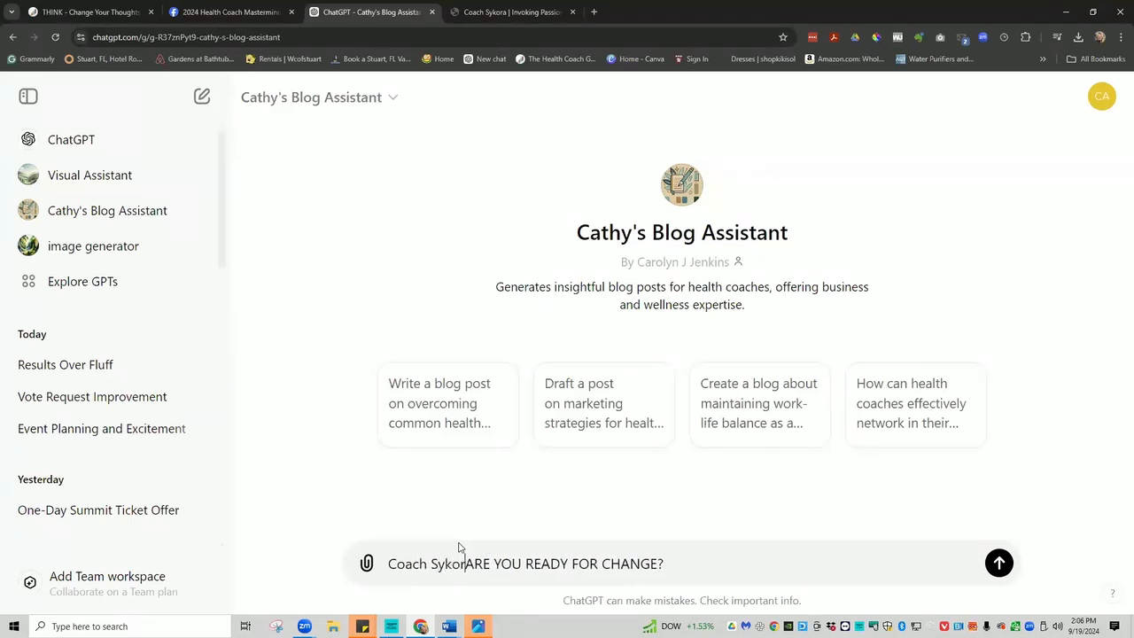
text( ideal )
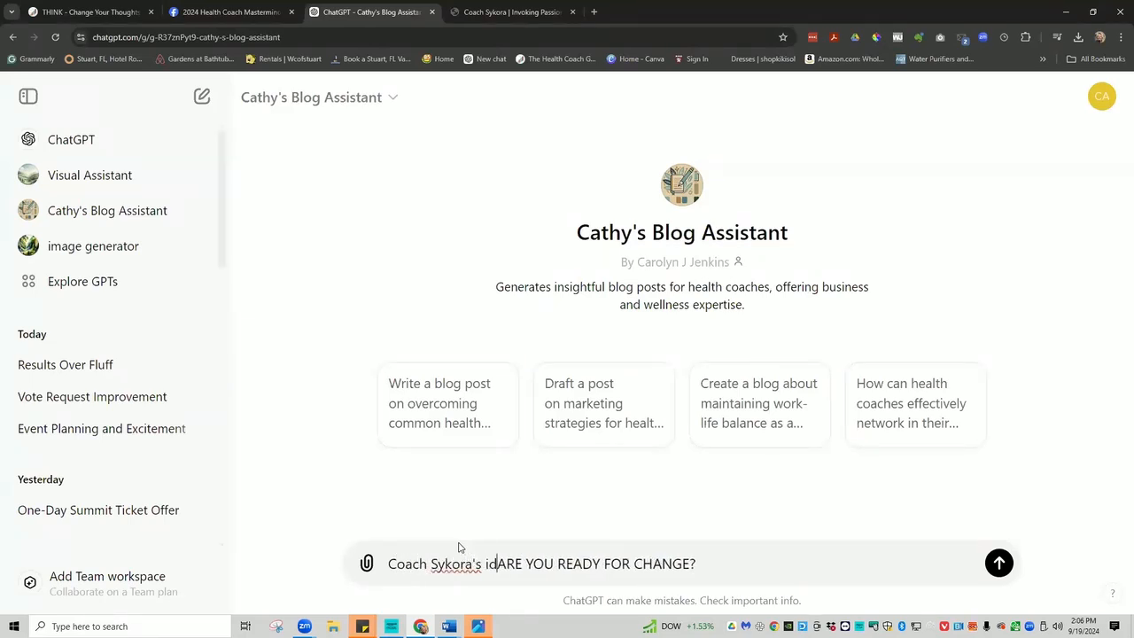
text(client i)
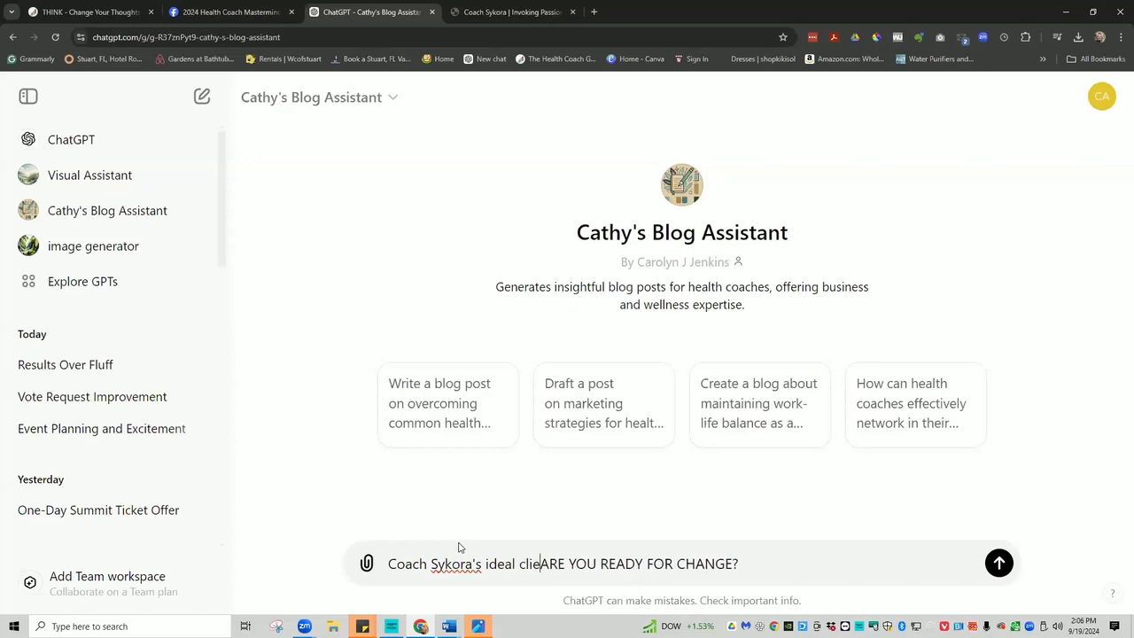
text(s 20)
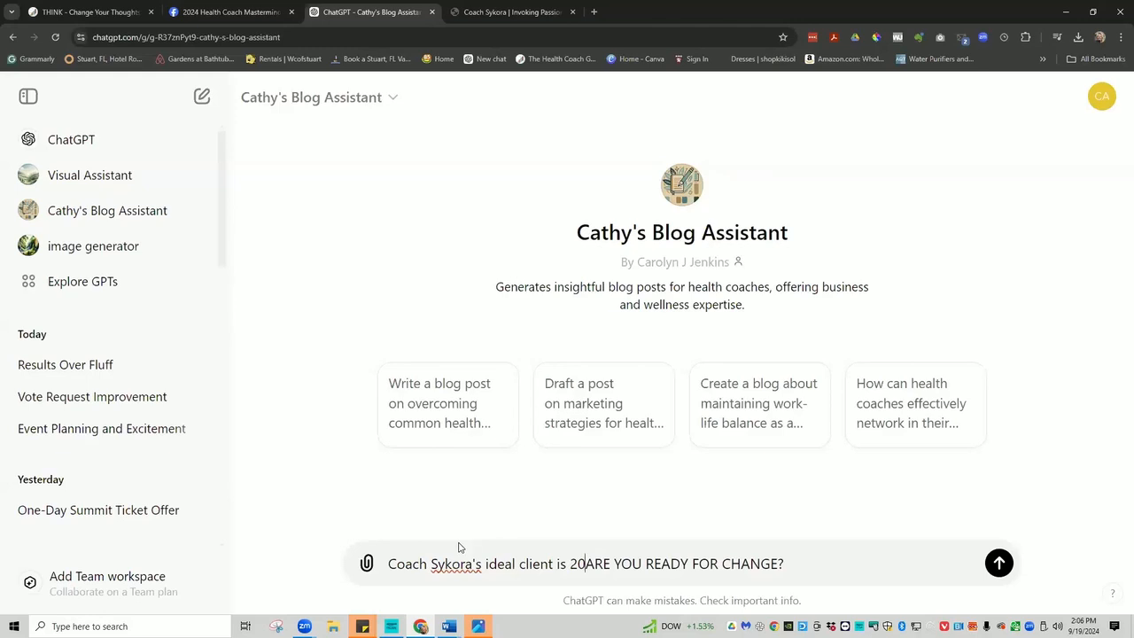
text(-29 woman)
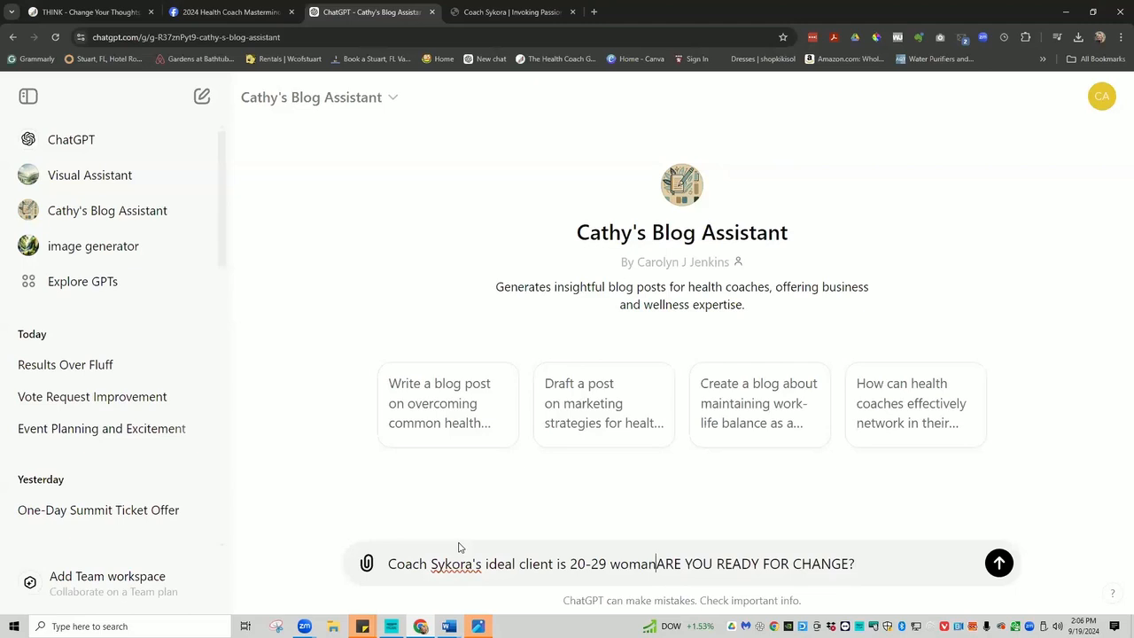
text( who want)
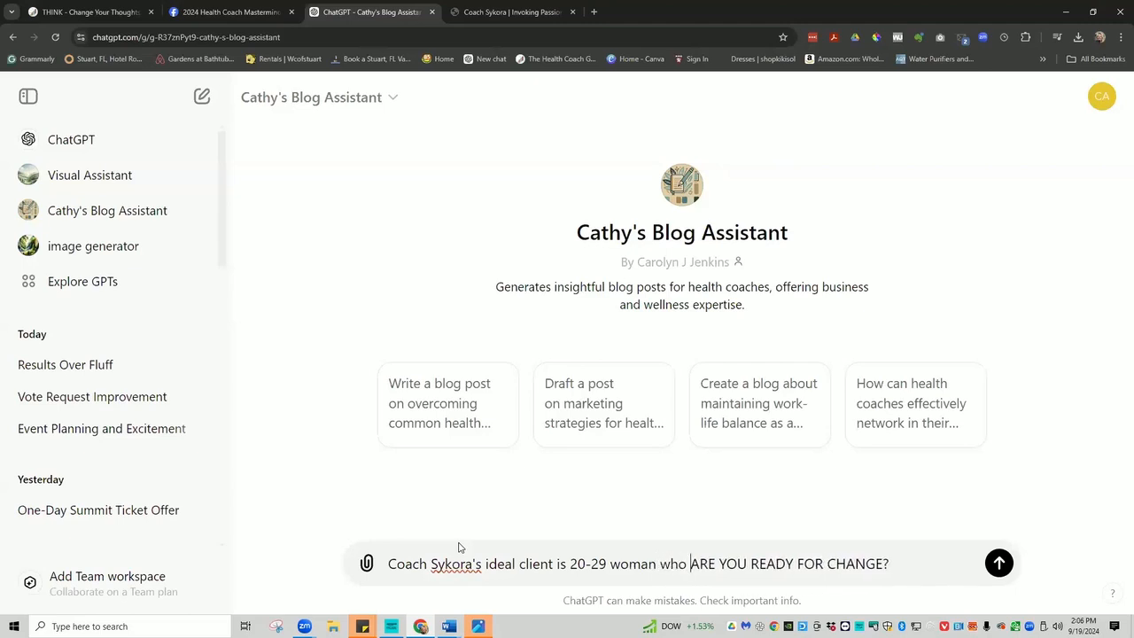
text(s to fee)
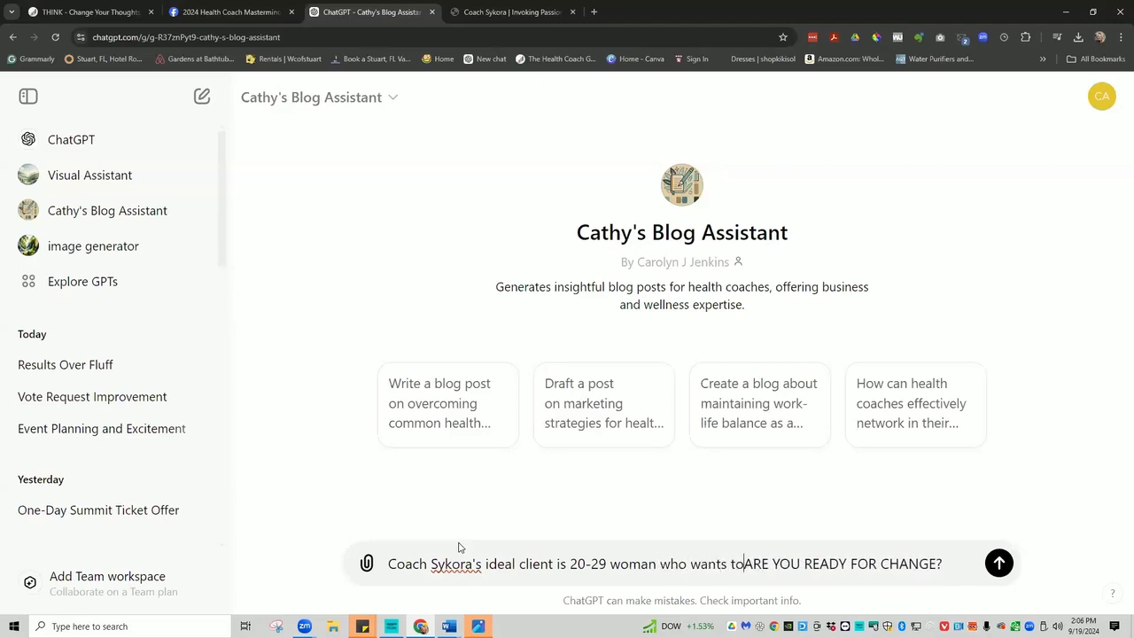
text(l more)
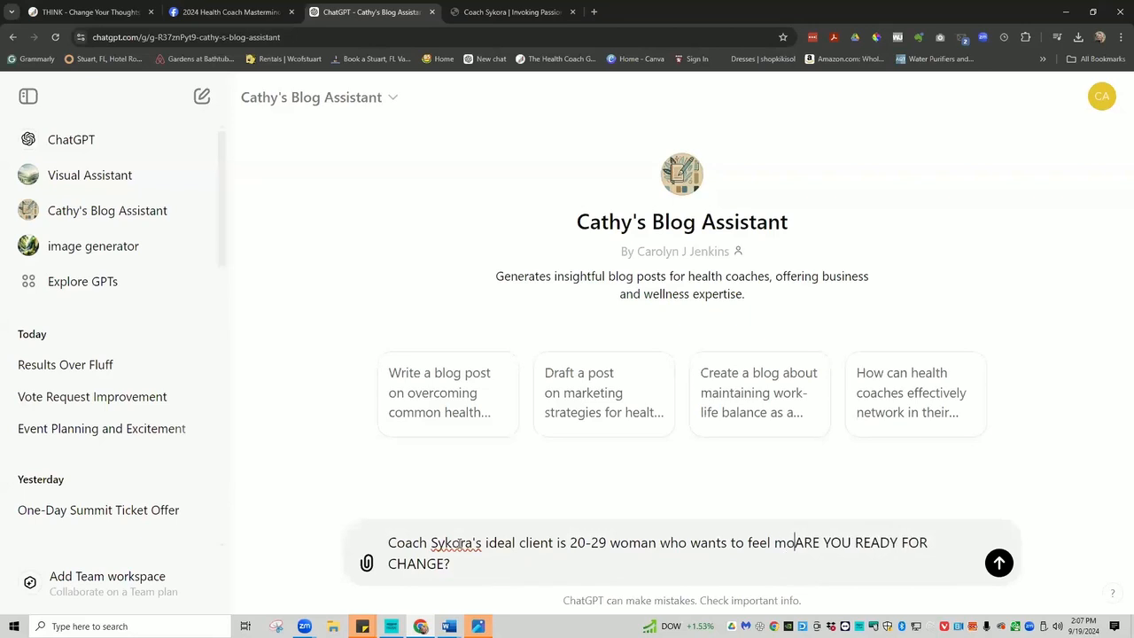
text( confid)
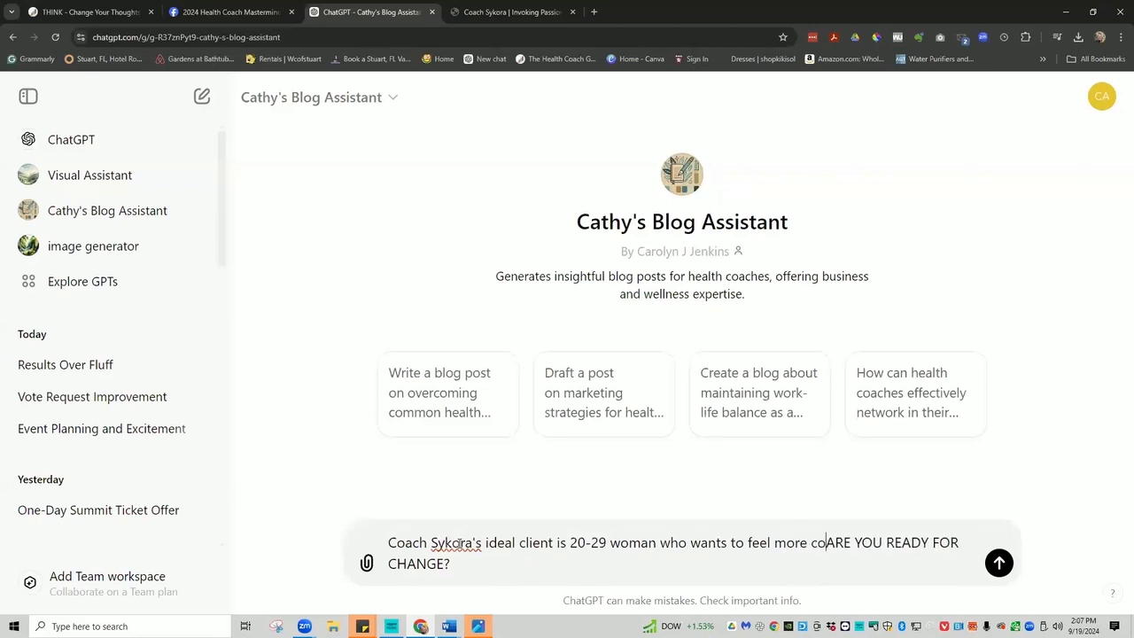
text(ent)
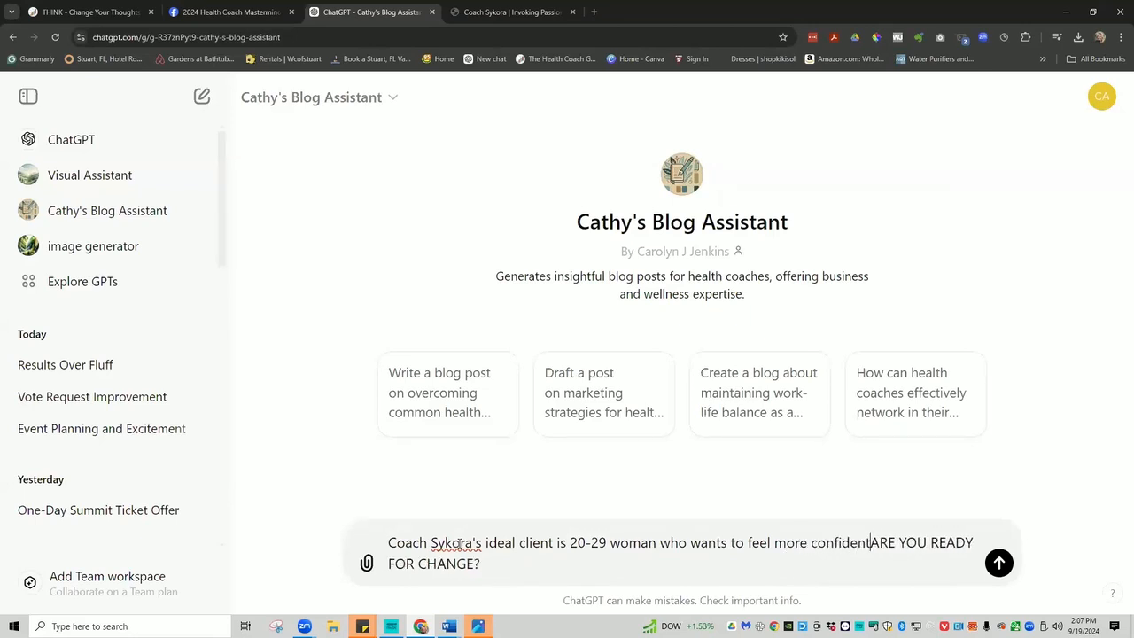
text( and have more of a hold )
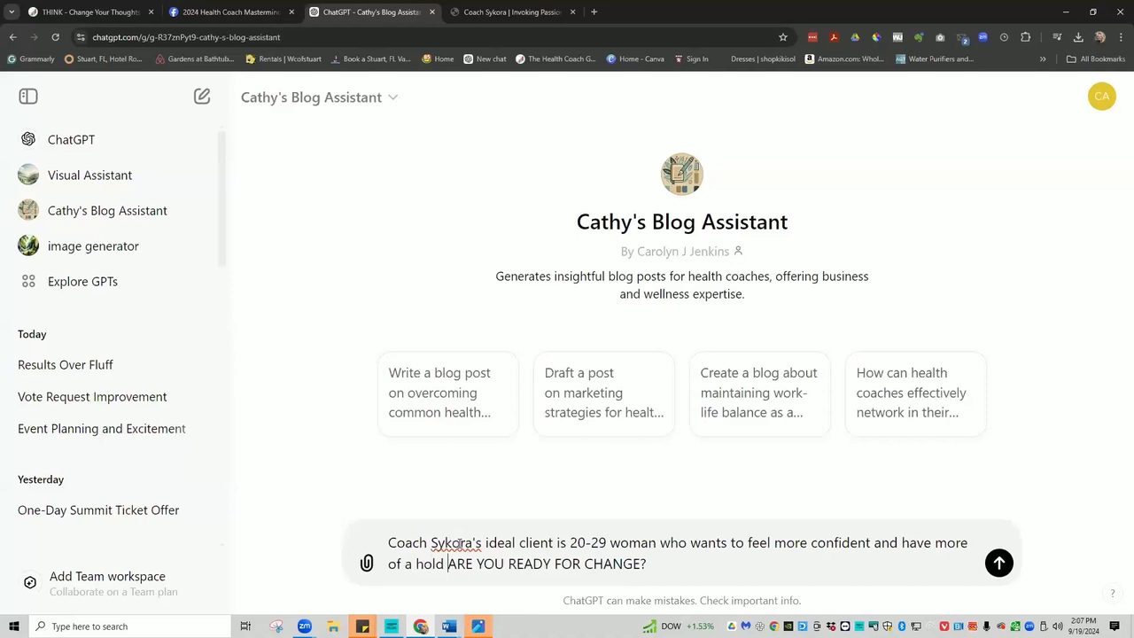
text(of life )
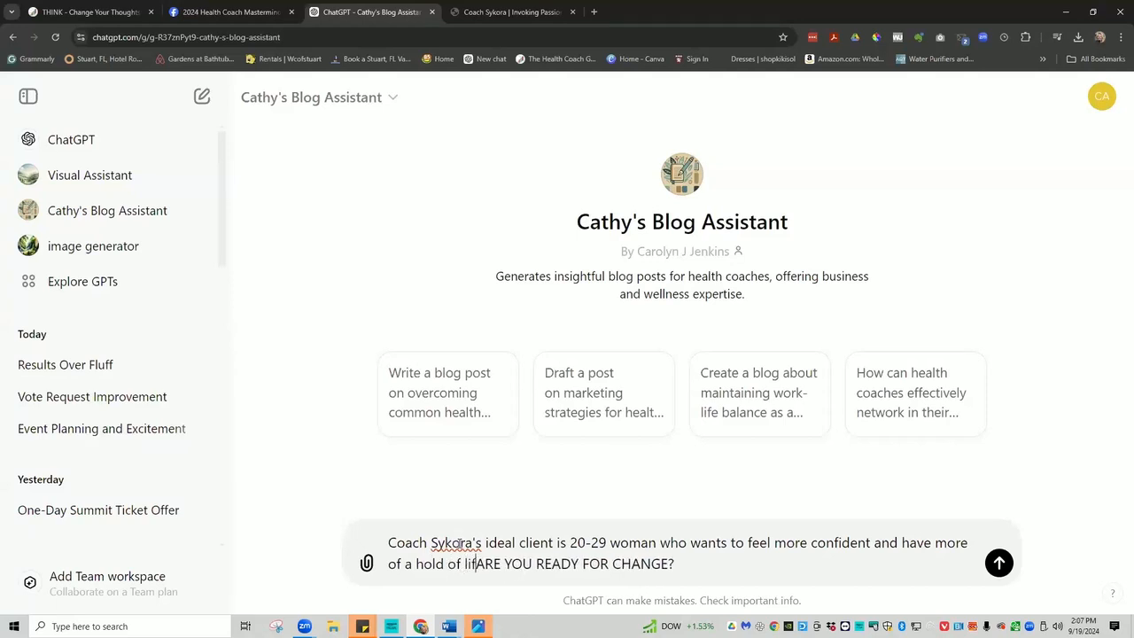
text(and less)
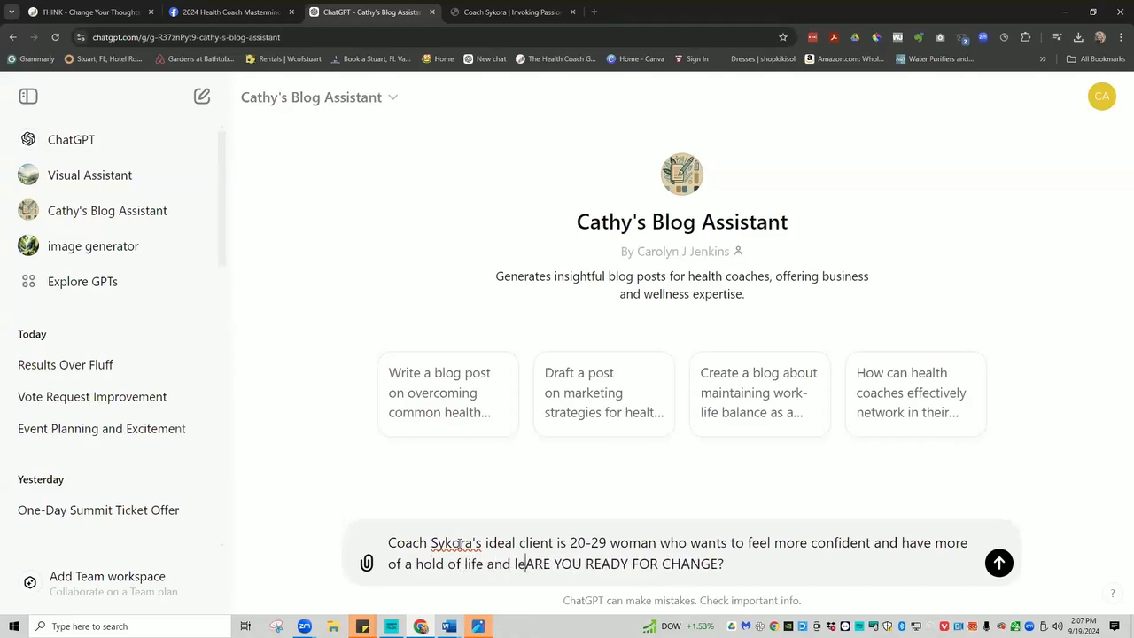
text( cycl)
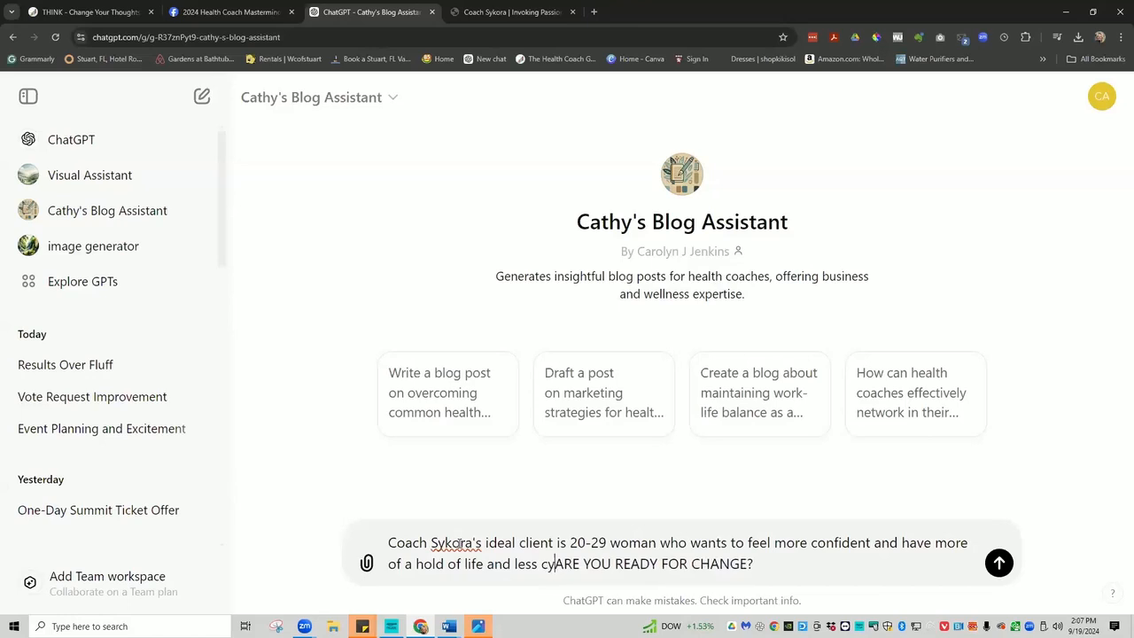
text(ing thoug)
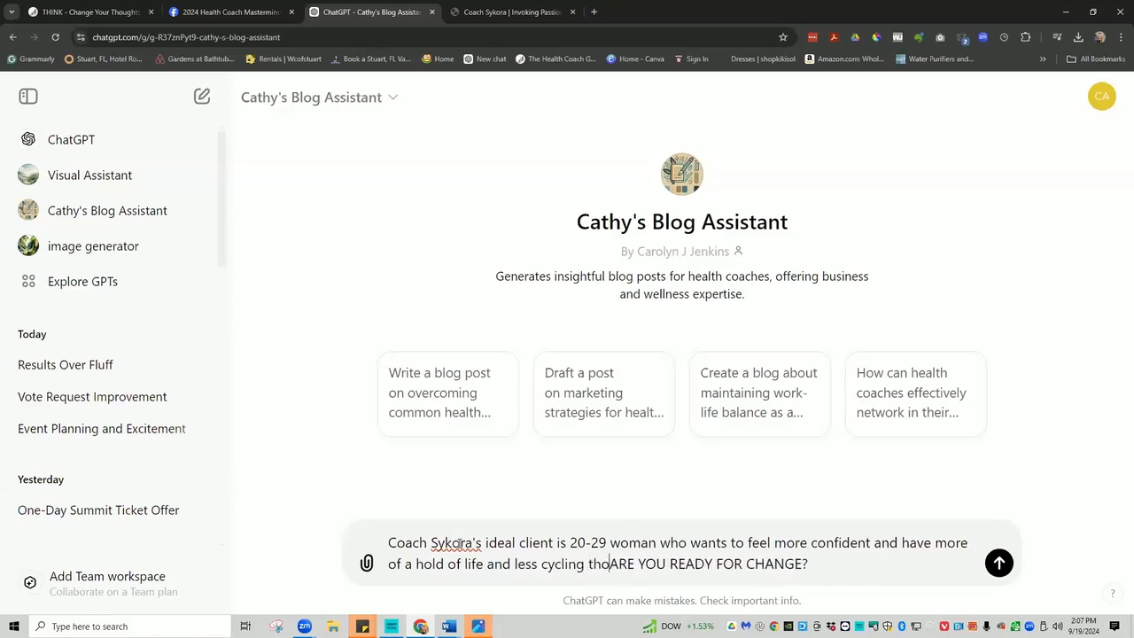
text(ht patt)
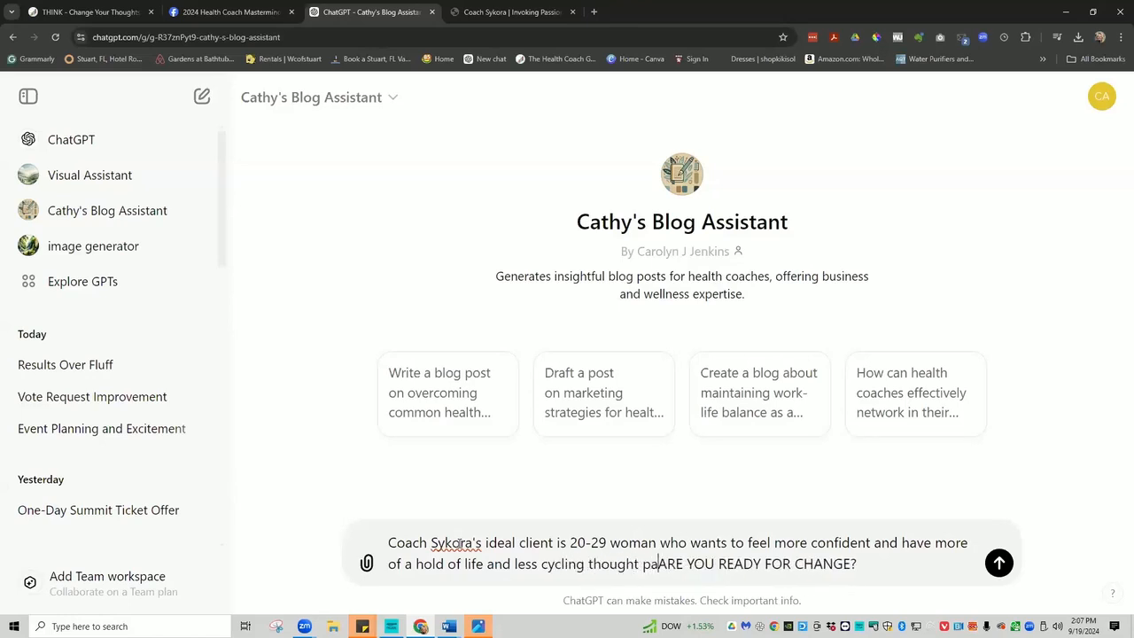
text(erns, )
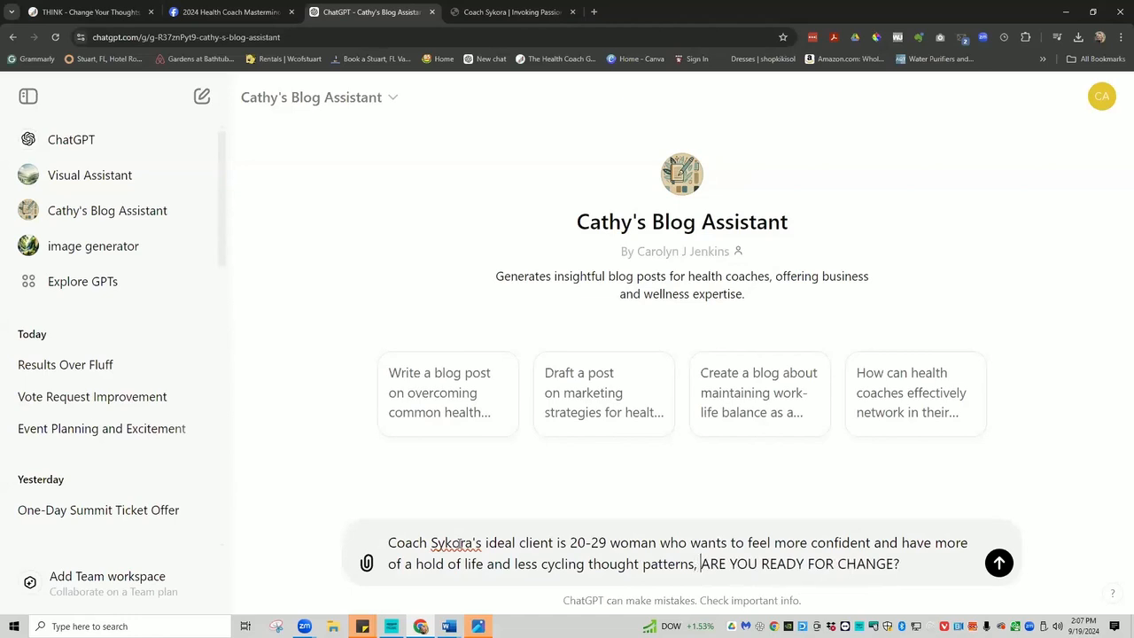
text(searching)
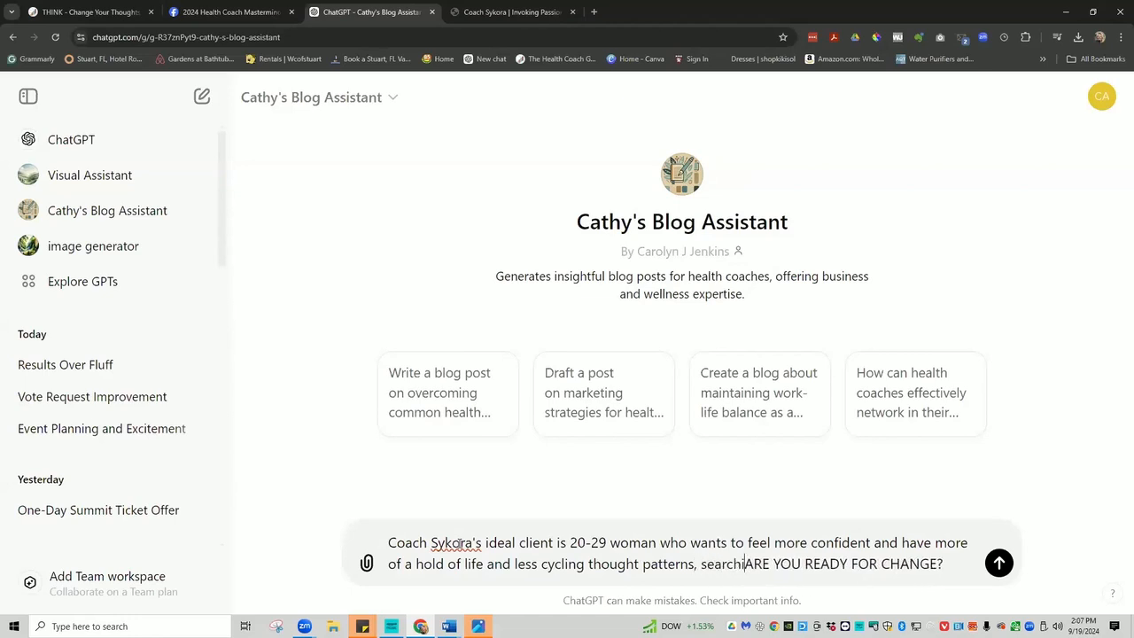
text( for in)
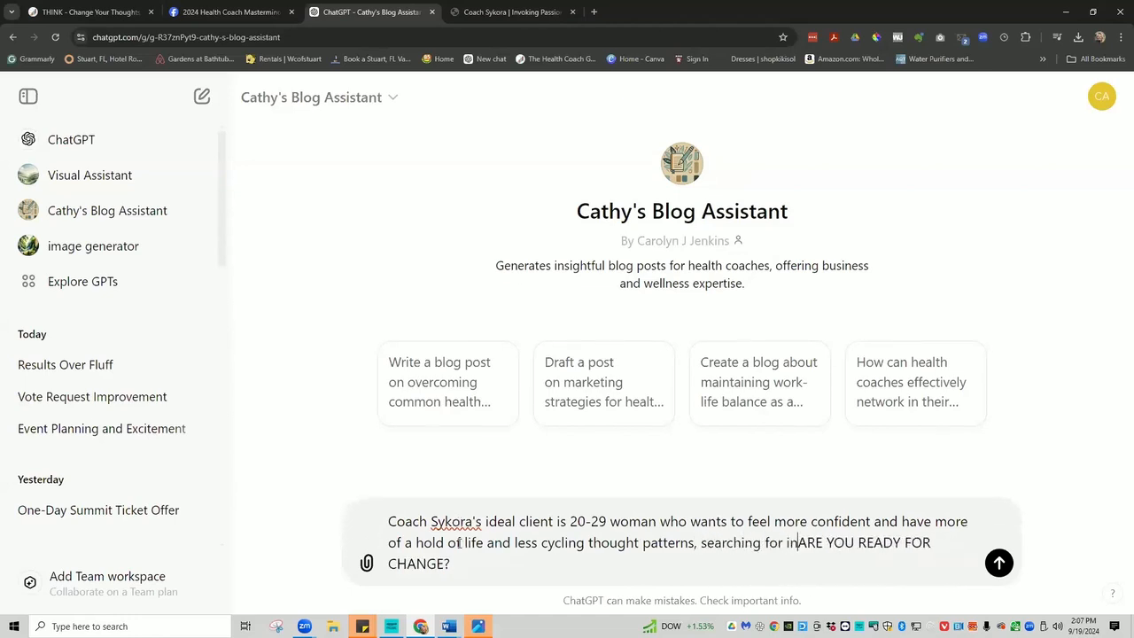
text(ternal )
text(fulfillme)
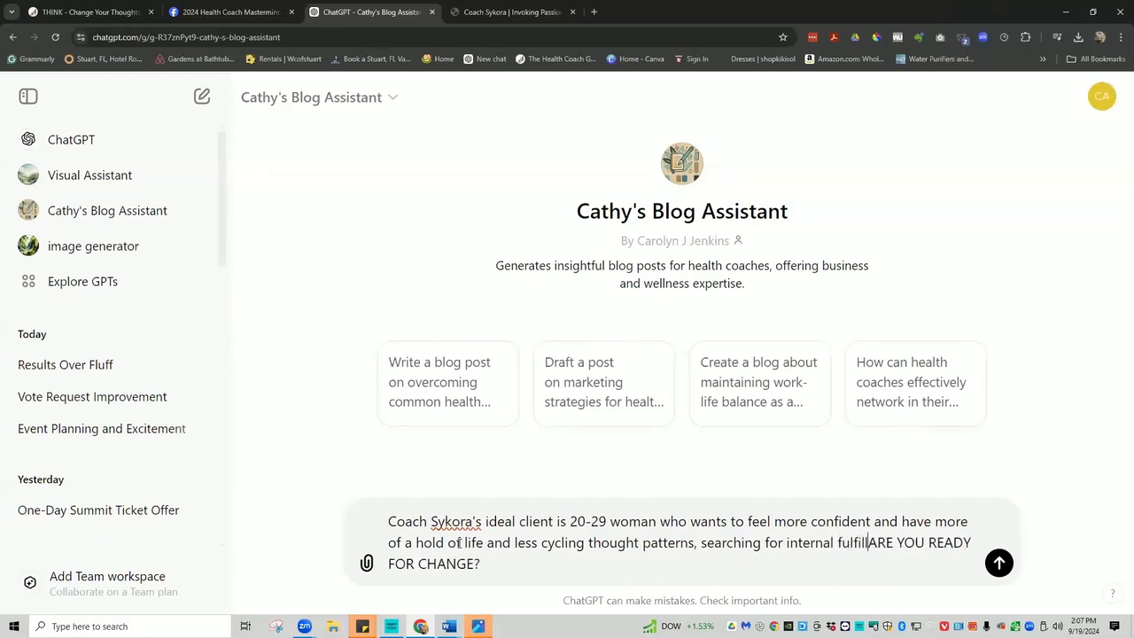
text(nt)
text(:)
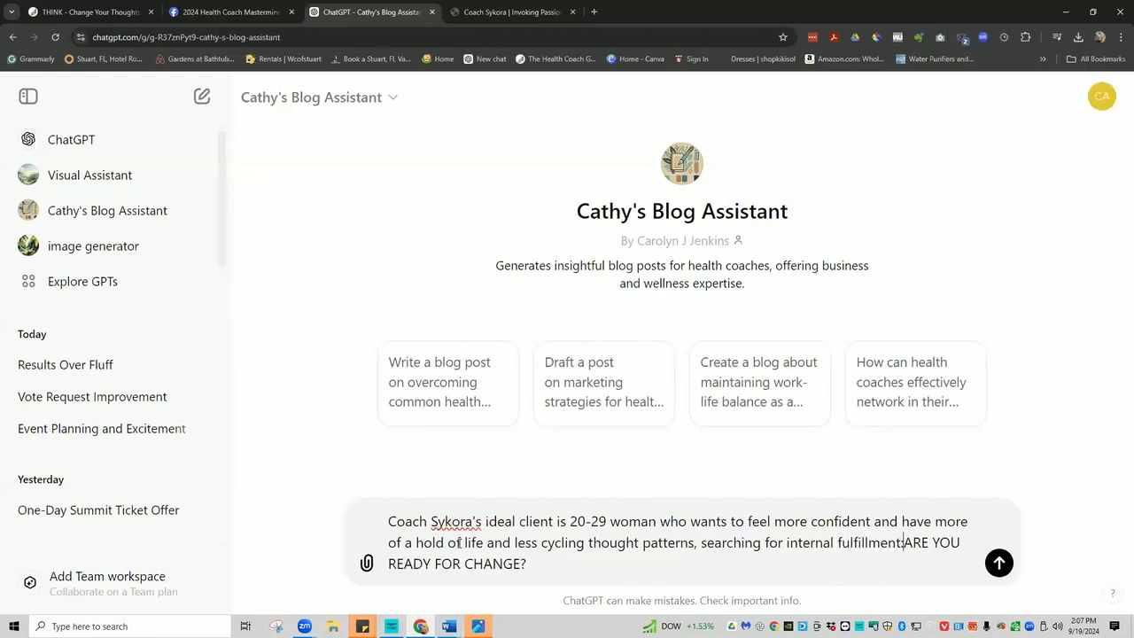
click(538, 562)
text(-Wri)
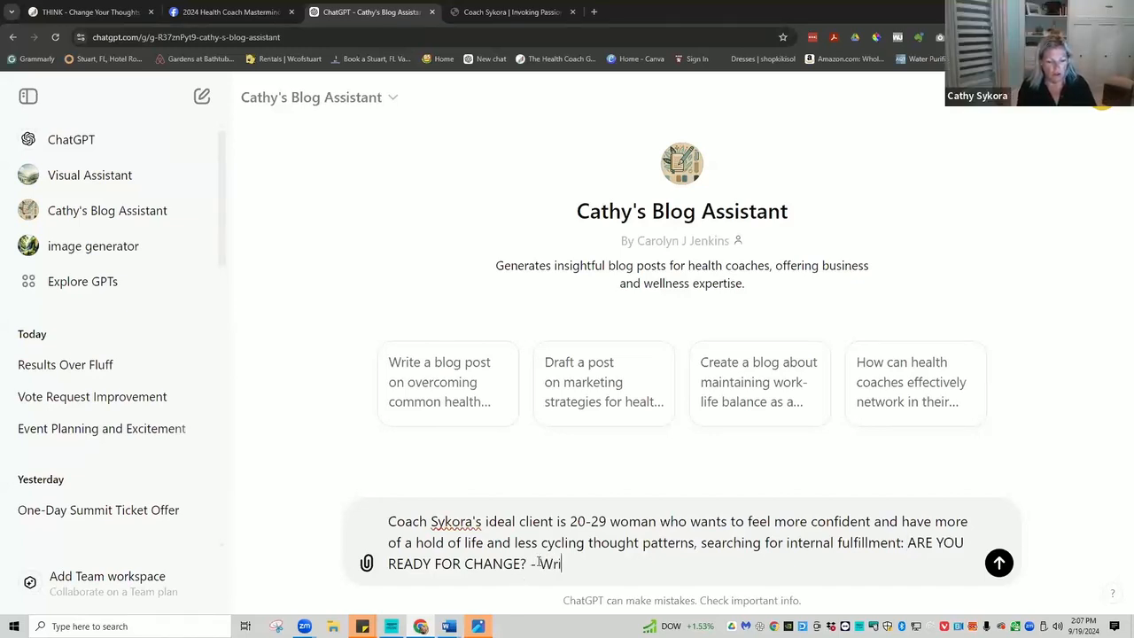
text(te one )
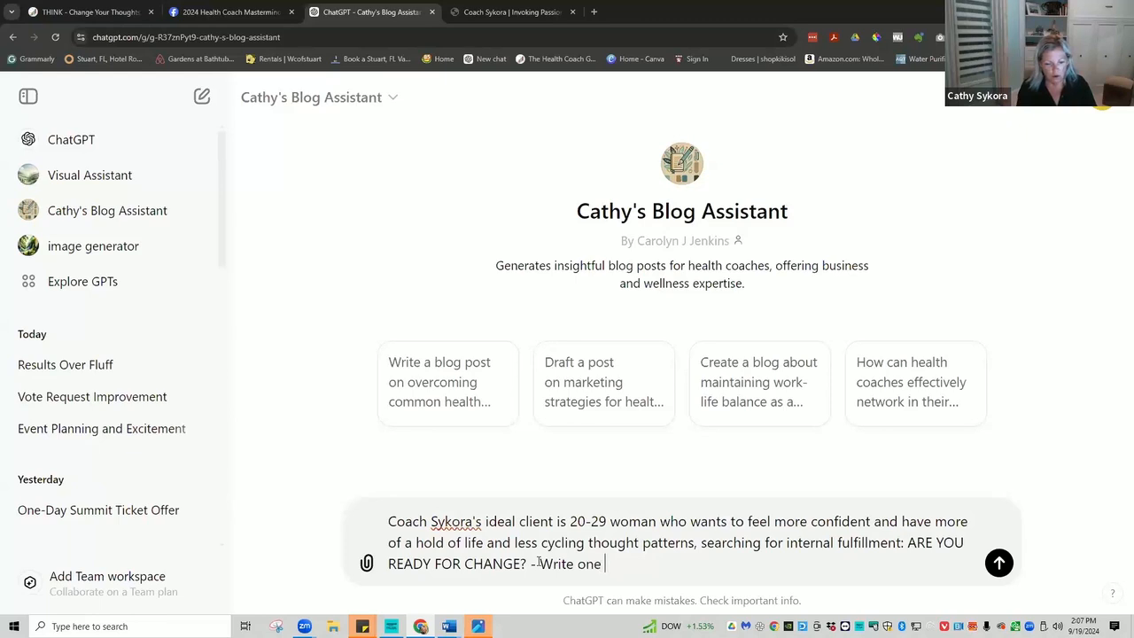
text(paragr)
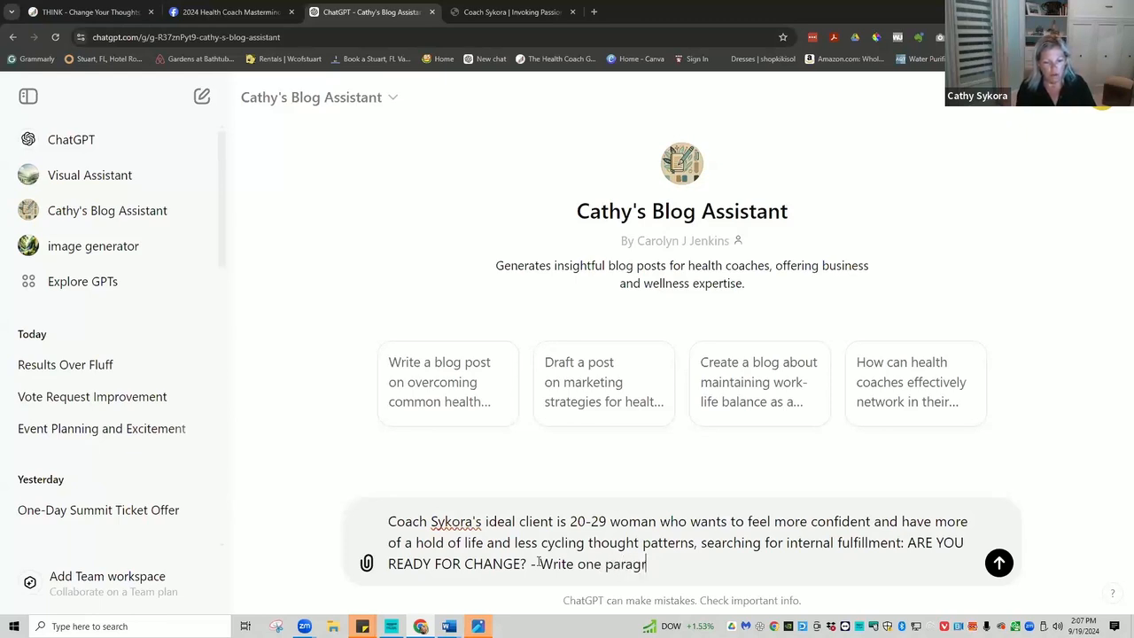
text(aph a)
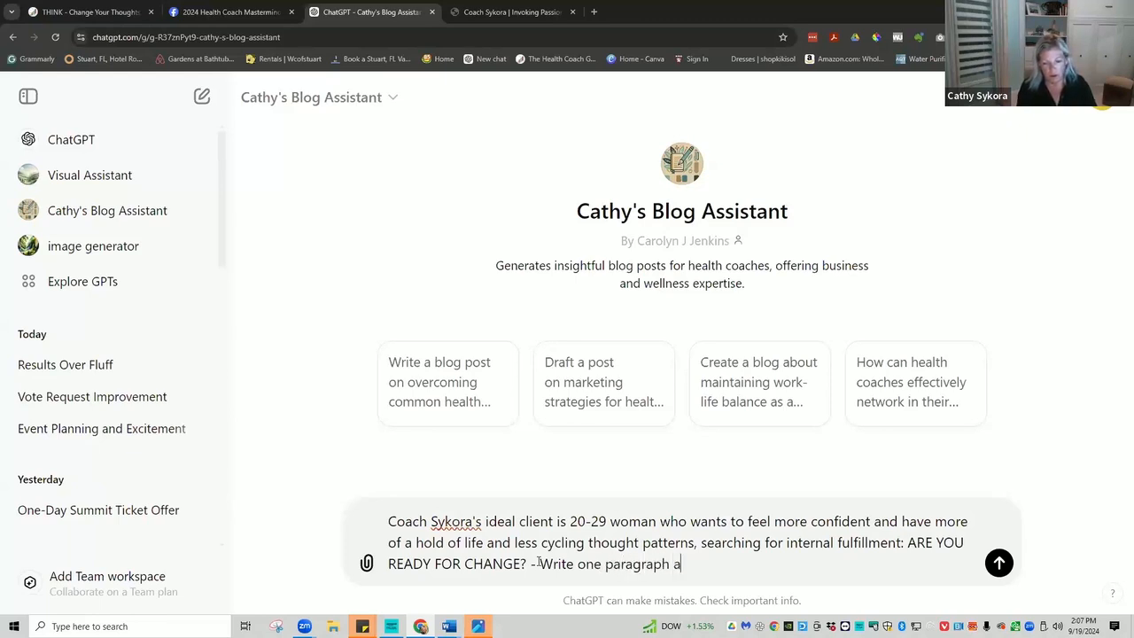
text(ddres)
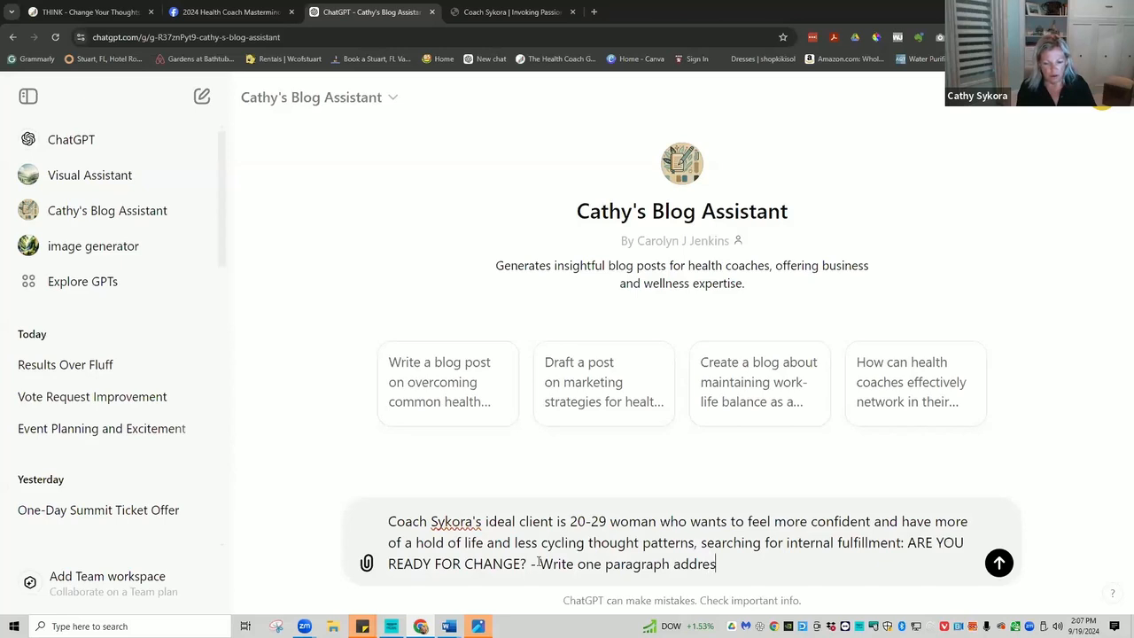
text(sing pa)
text(in and pleasure)
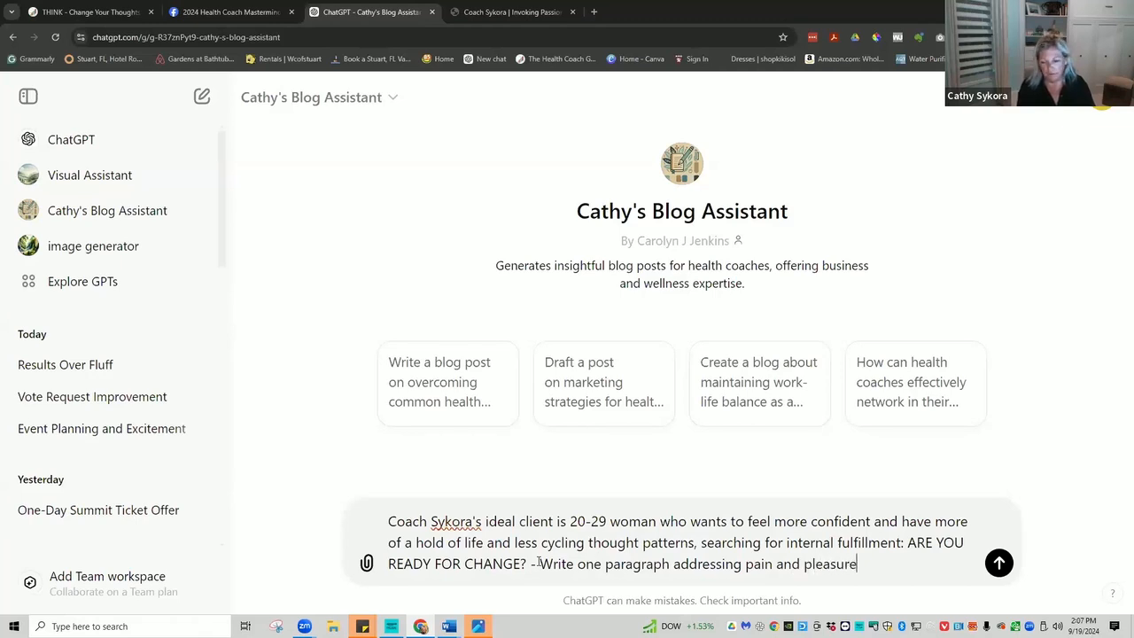
Send the prompt, copy the returned pain-and-pleasure paragraph, and return to the Coach Sykora tab.
key(Return)
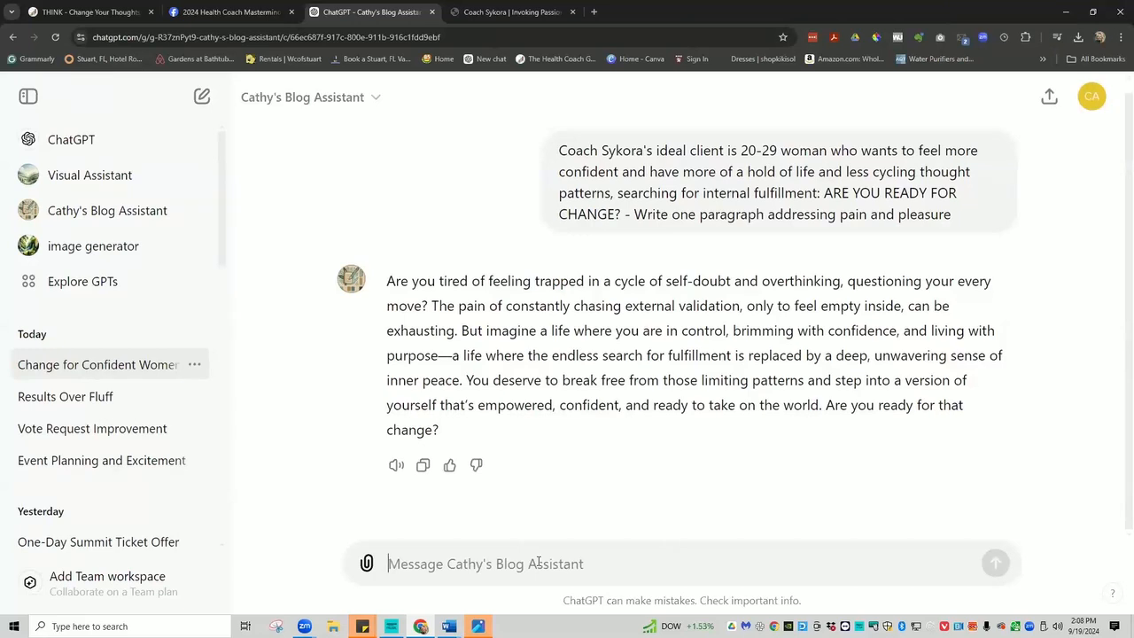
drag(446, 431, 363, 266)
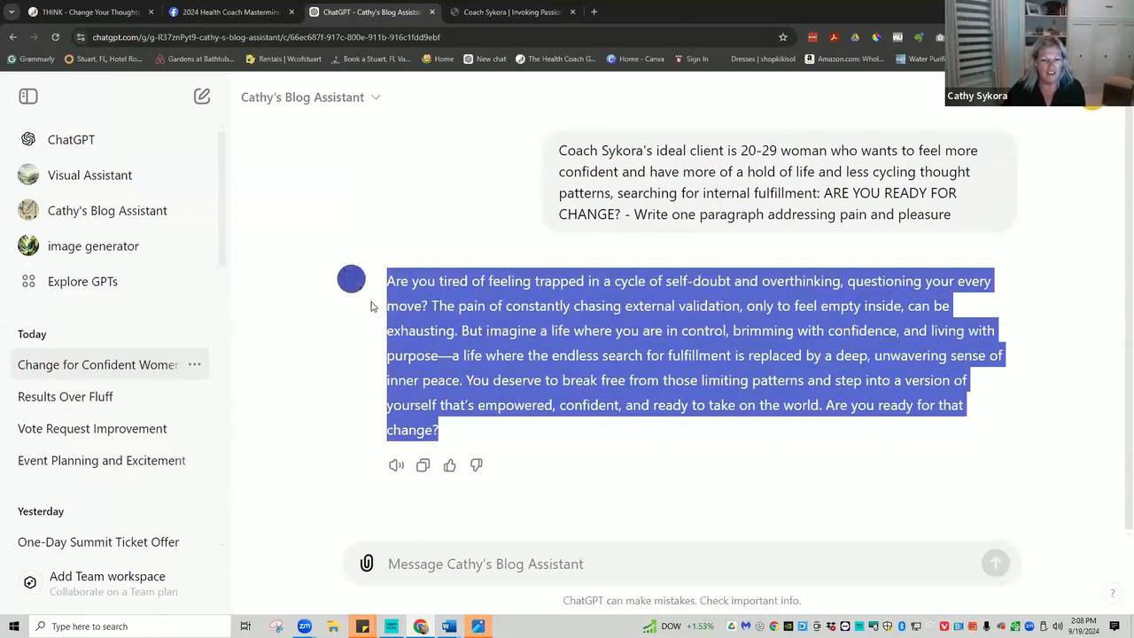
right_click(476, 328)
click(511, 337)
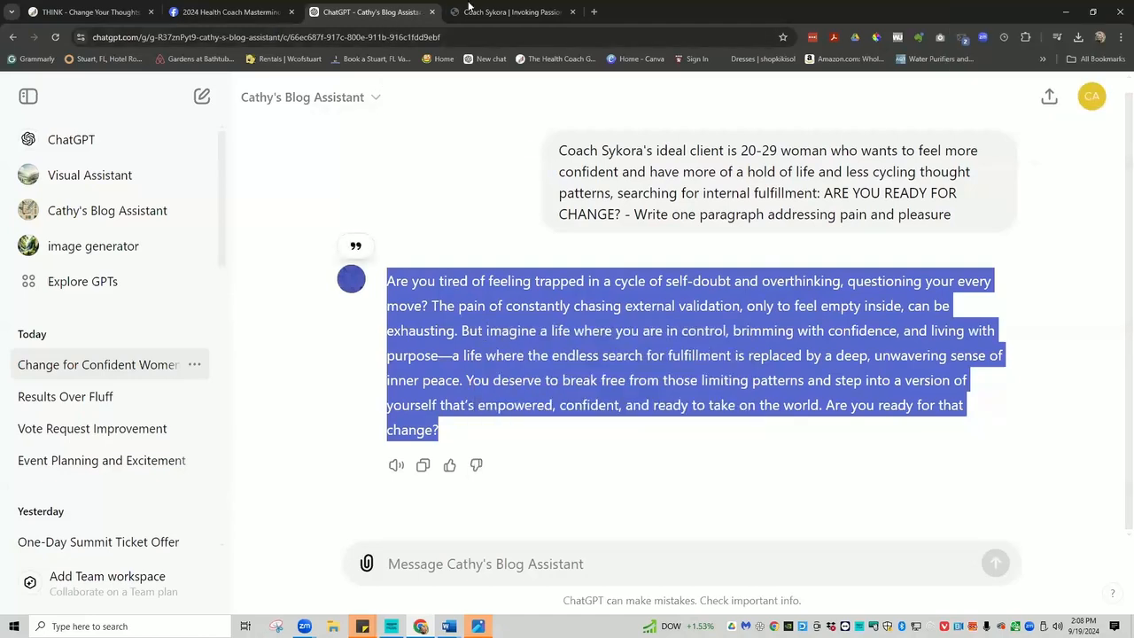
click(493, 11)
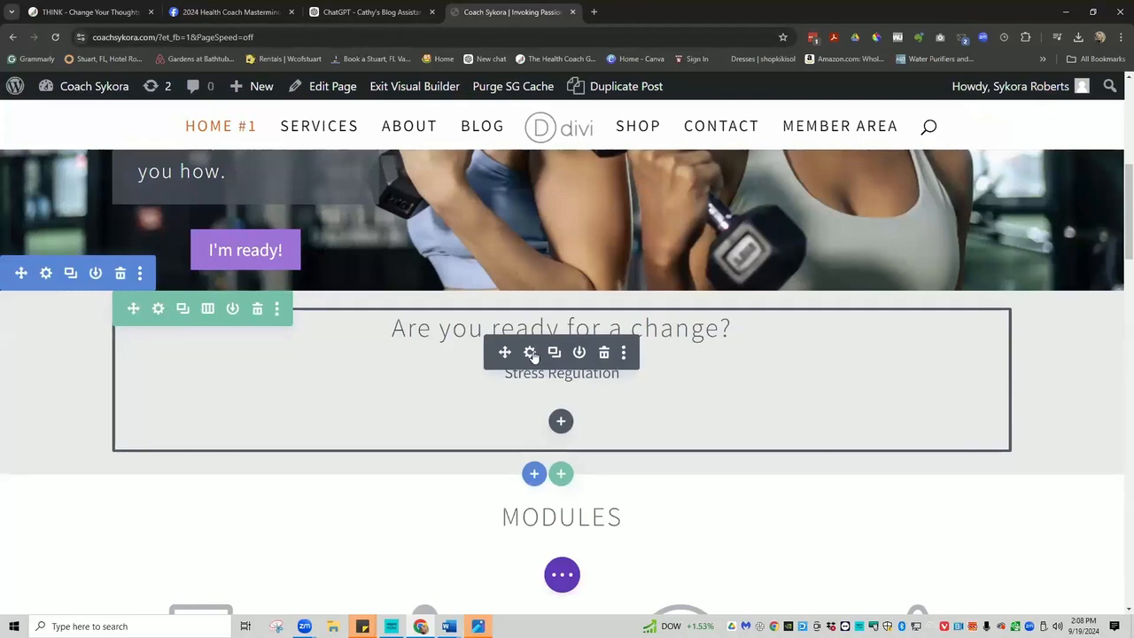
Paste the ChatGPT paragraph over 'Stress Regulation' and delete the stray pasted image.
click(529, 353)
scroll(602, 392, down, 3)
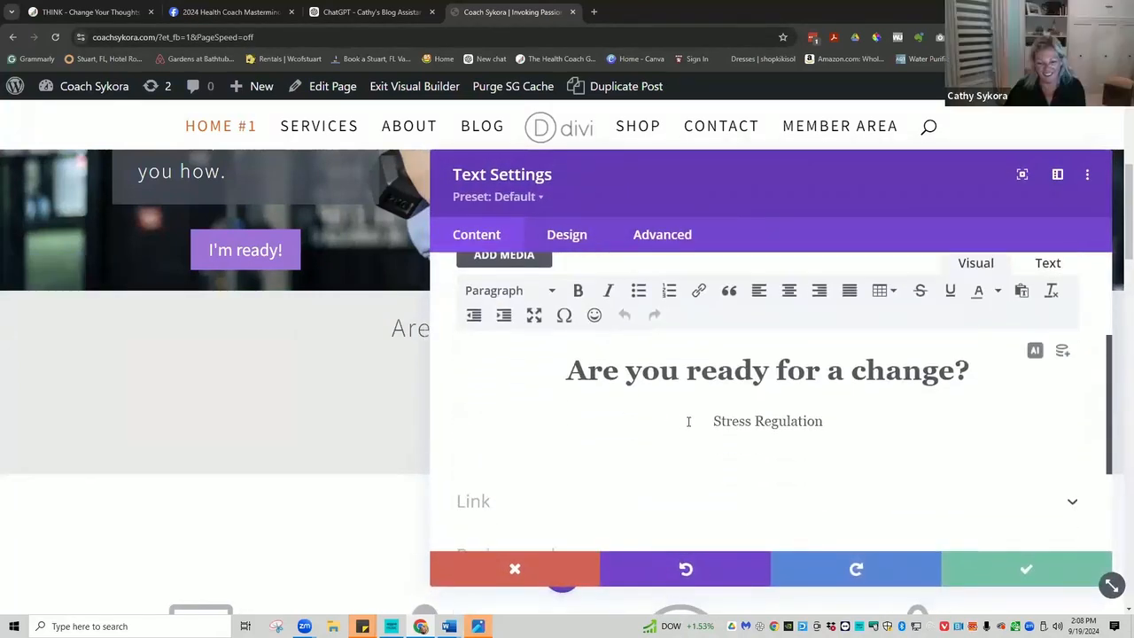
drag(710, 422, 824, 421)
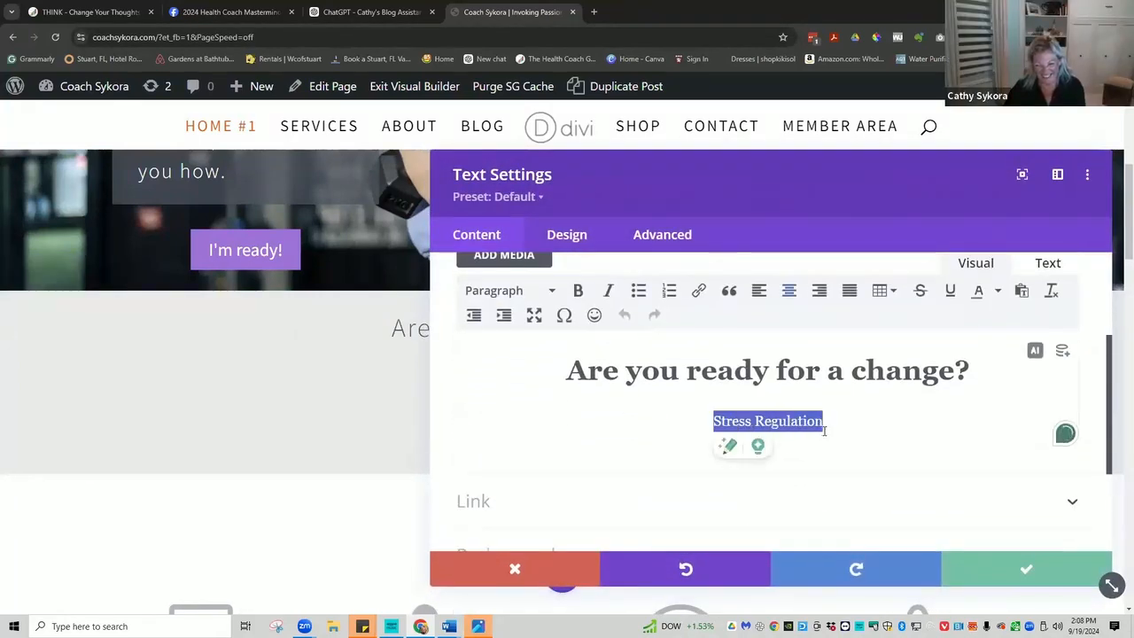
right_click(773, 417)
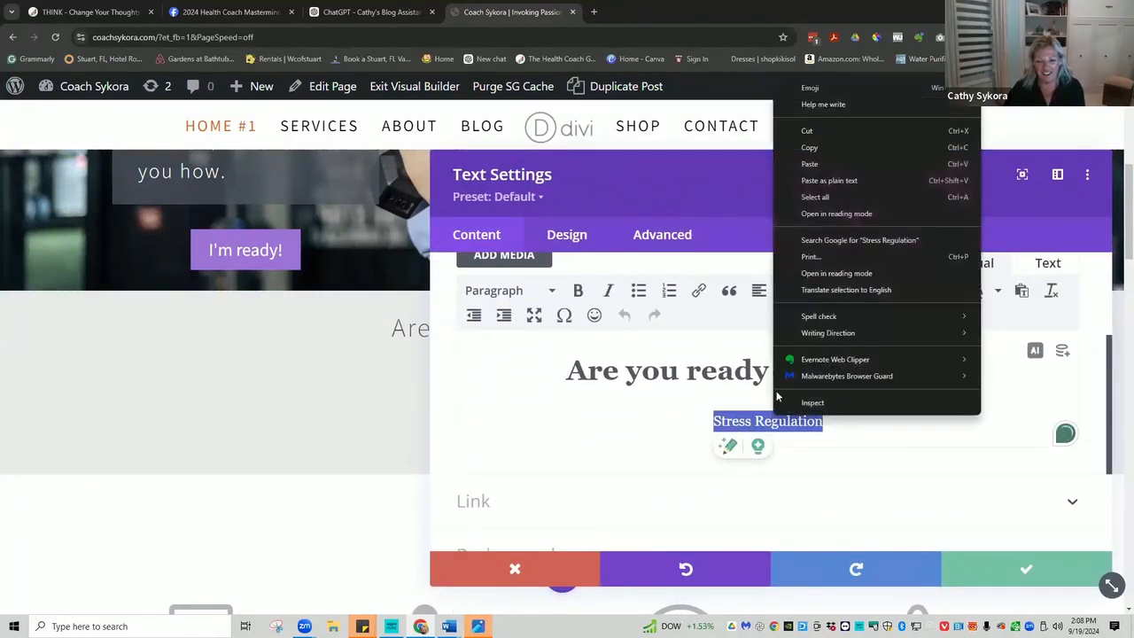
click(808, 165)
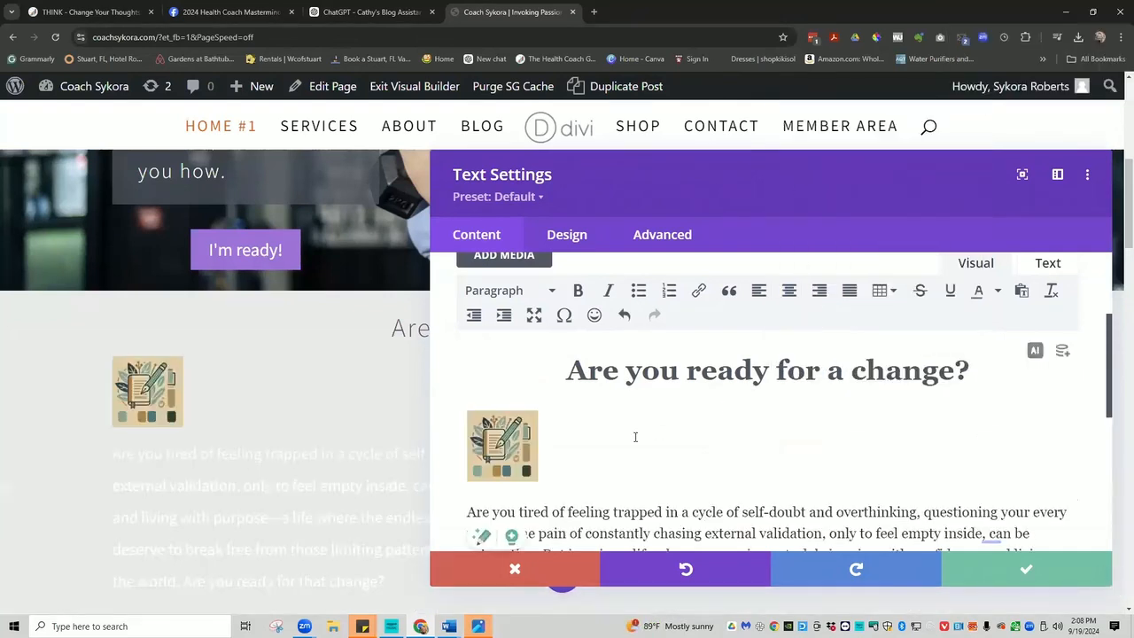
click(554, 448)
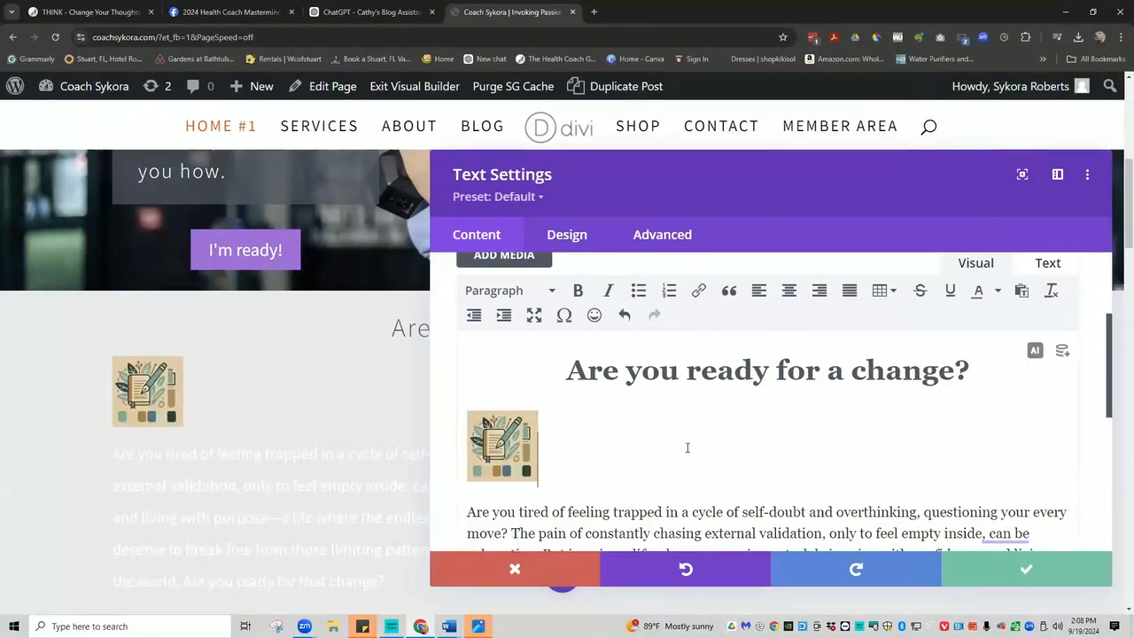
key(BackSpace)
key(BackSpace)
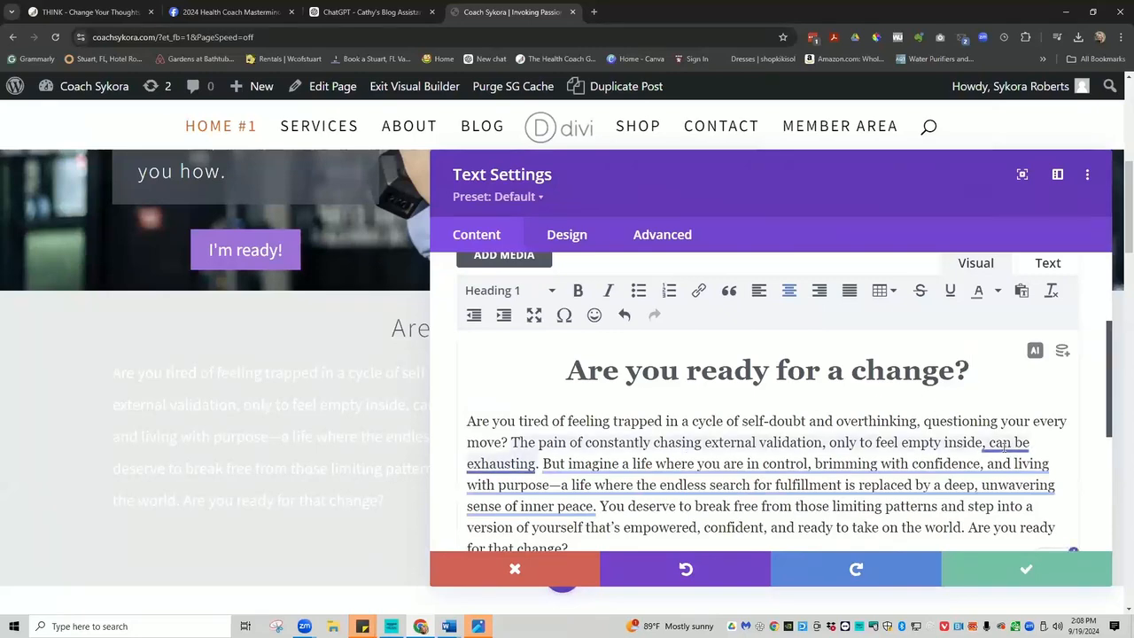
mouse_move(1005, 448)
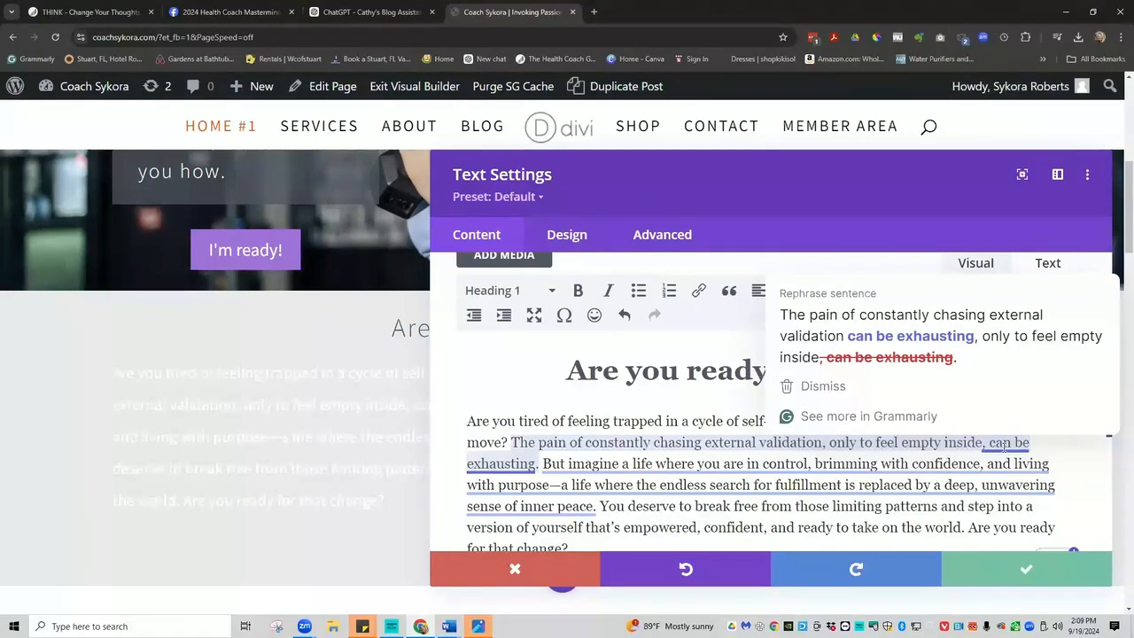
Delete the phrase ', can be exhausting' from the paragraph.
mouse_move(569, 472)
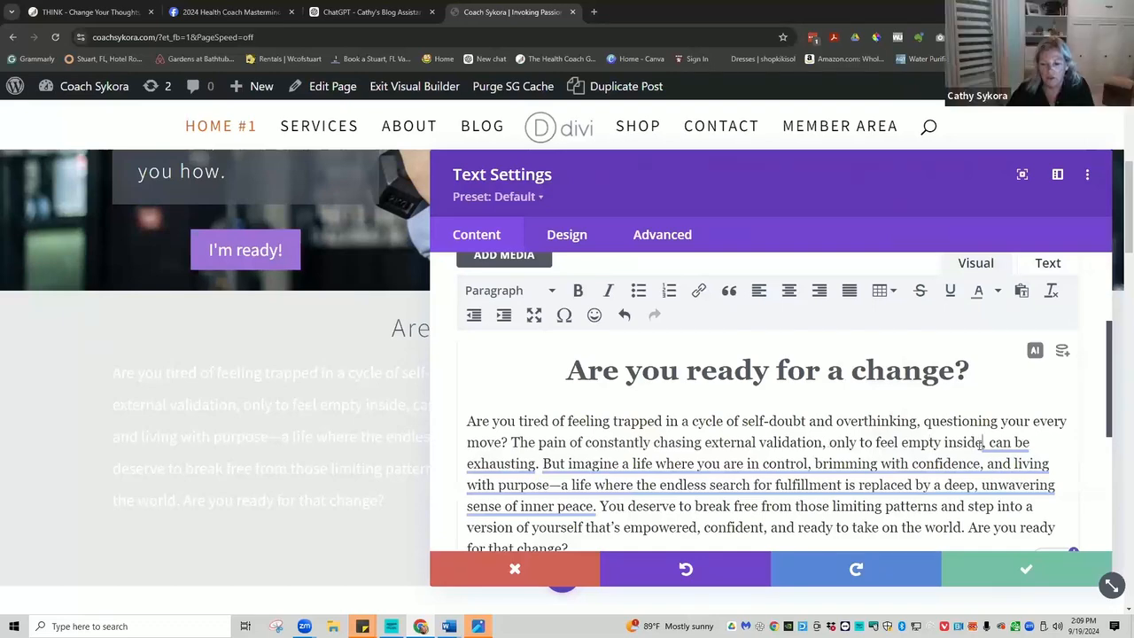
mouse_move(532, 463)
drag(532, 464, 537, 463)
mouse_move(724, 472)
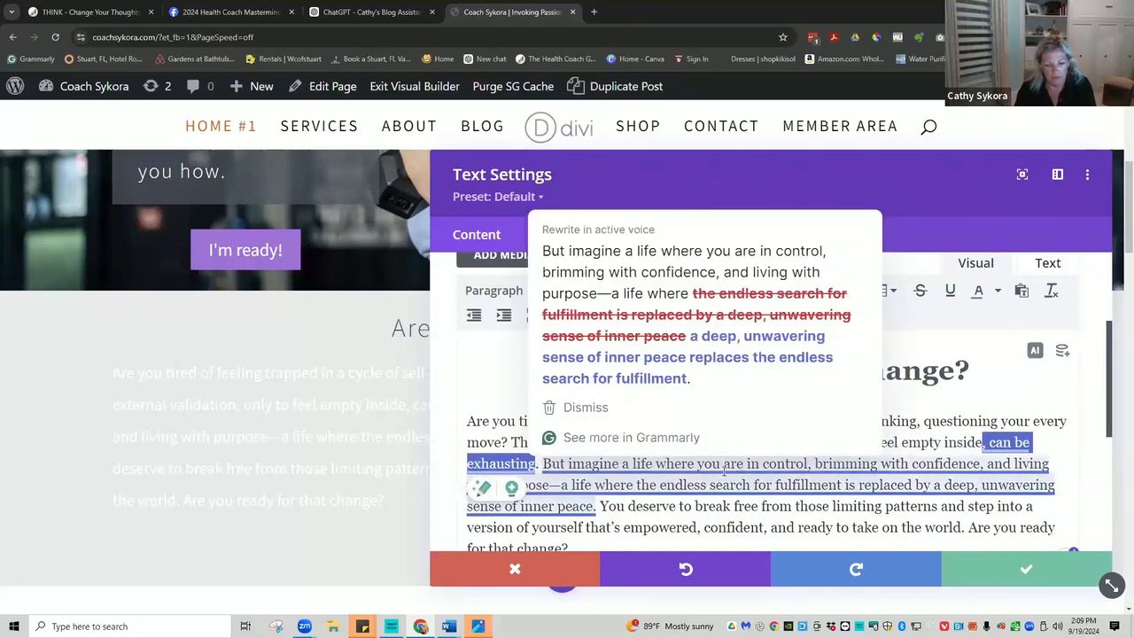
key(BackSpace)
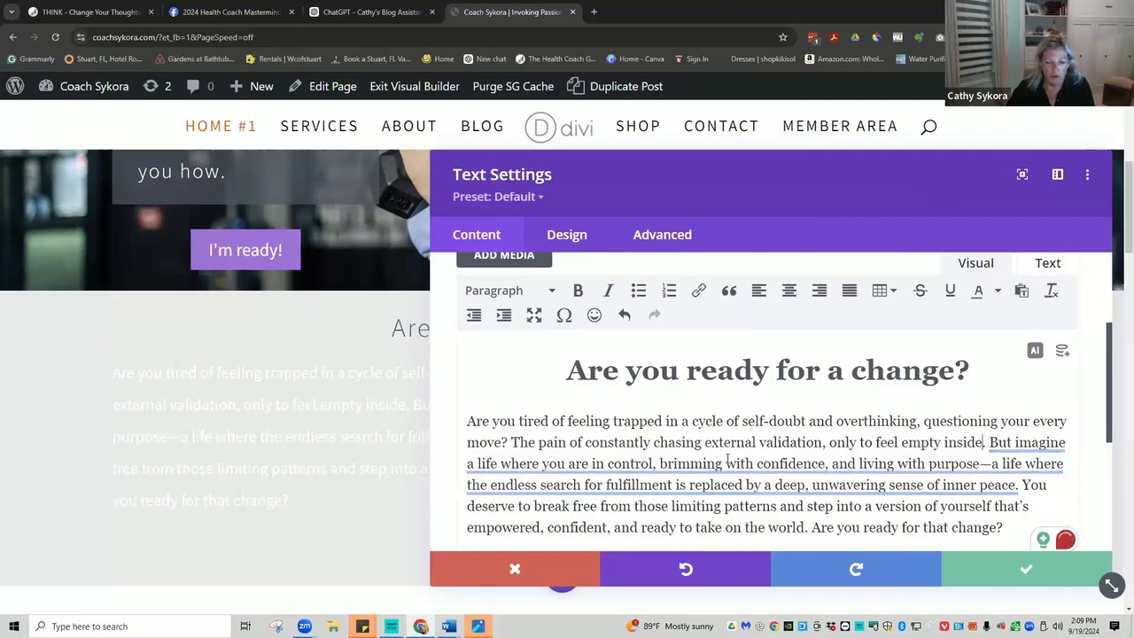
Accept Grammarly's active-voice rewrite of the inner-peace clause, then select 'Are you ready for that change?'.
mouse_move(779, 465)
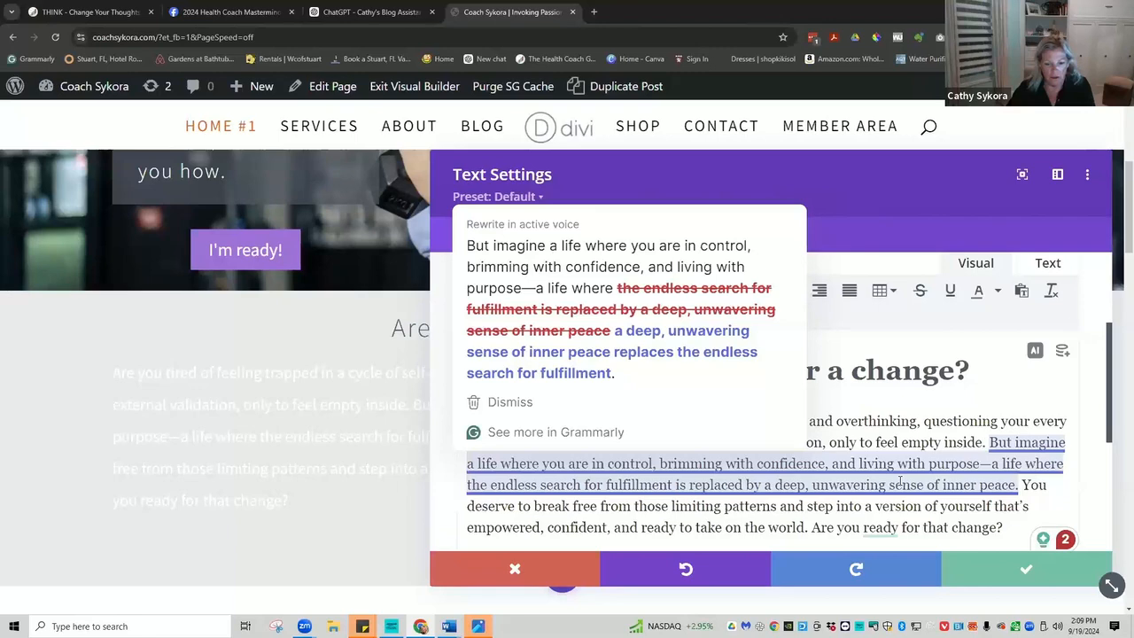
click(711, 361)
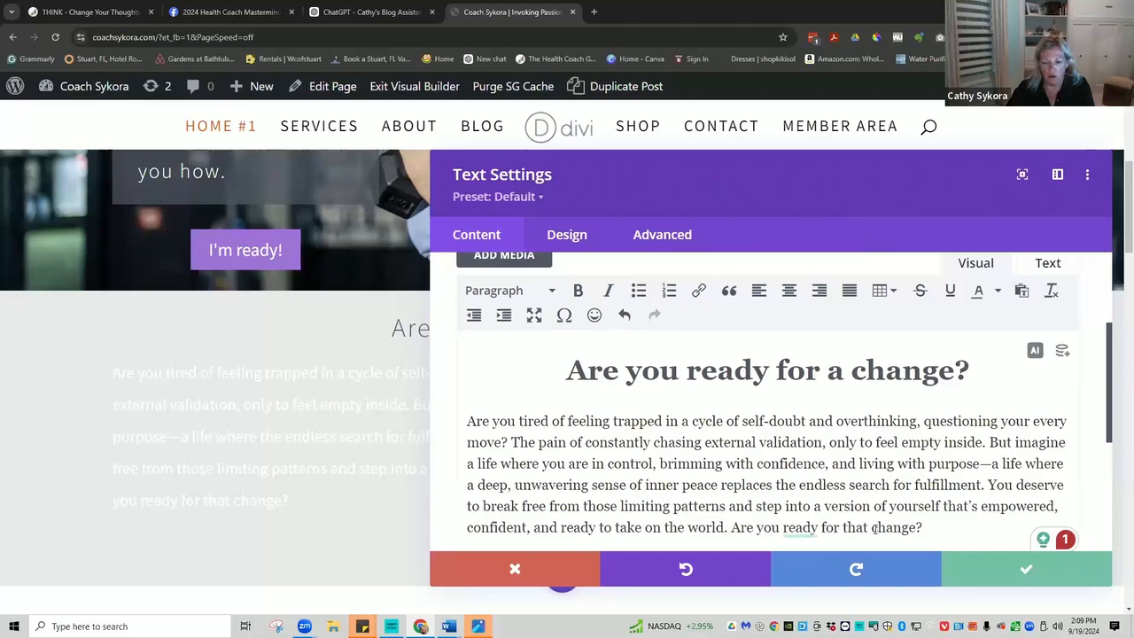
drag(924, 527, 729, 529)
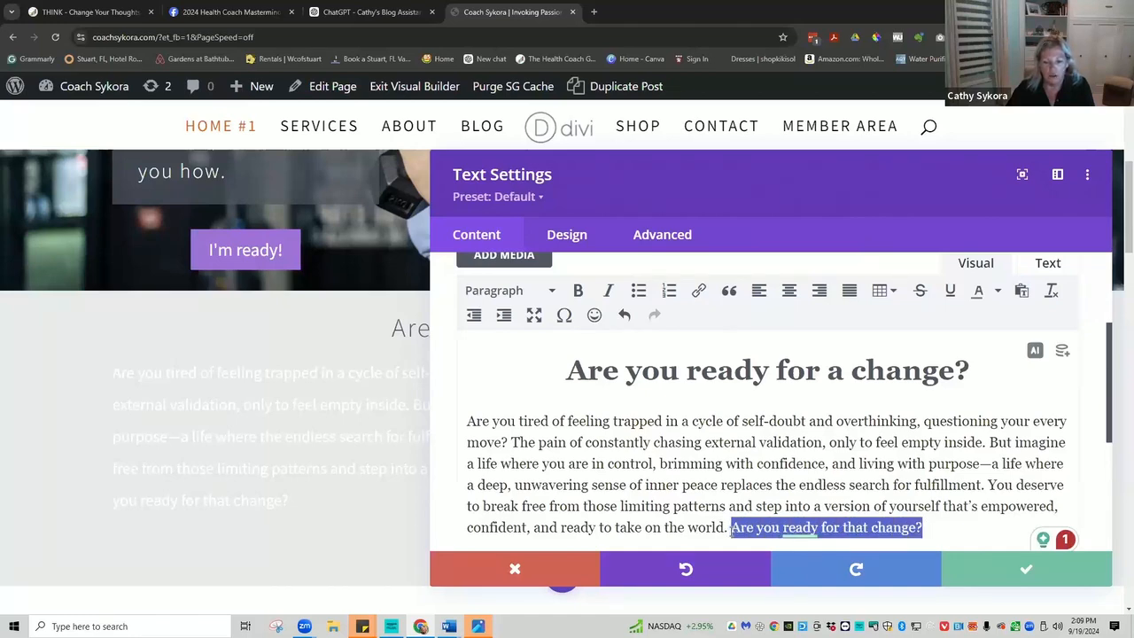
Bold 'Are you ready for that change?' and set the whole paragraph's text color to black.
click(578, 292)
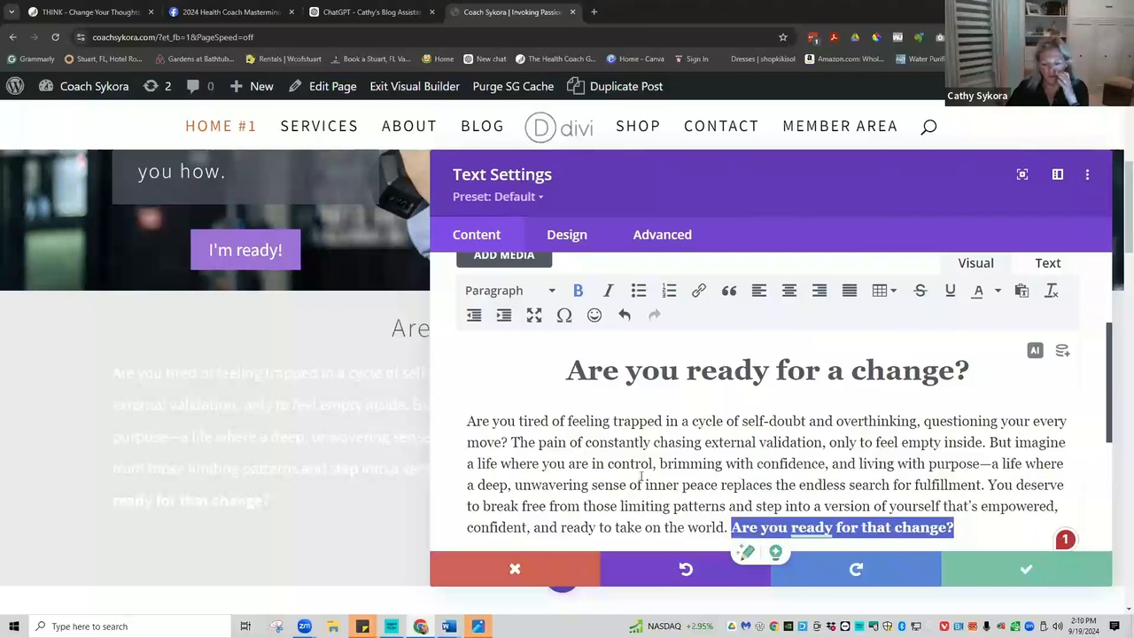
click(757, 462)
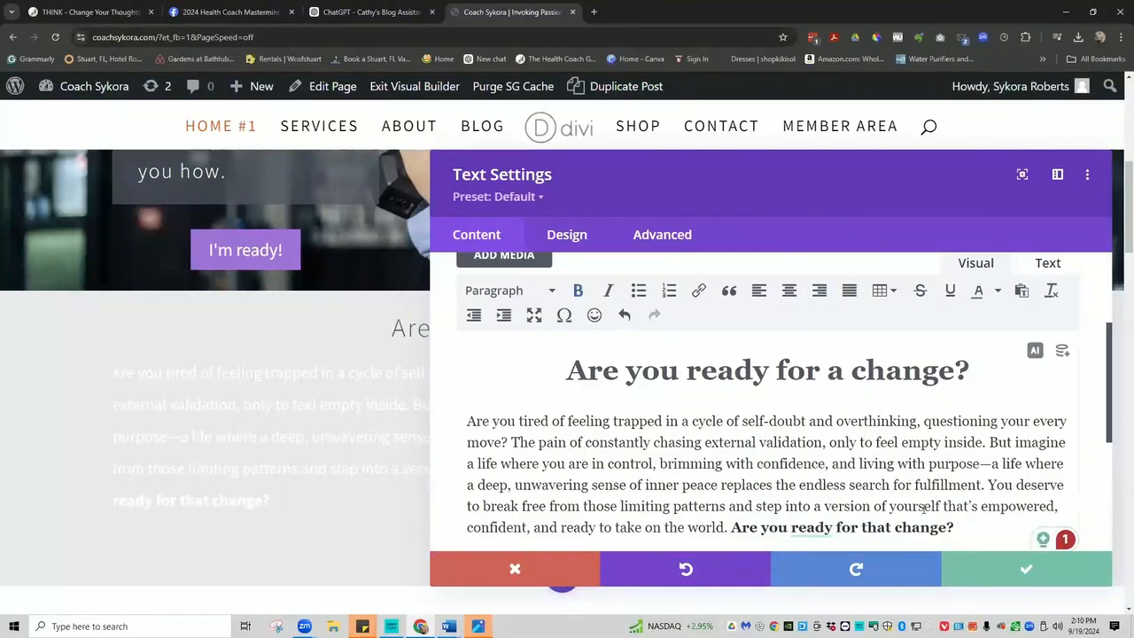
mouse_move(811, 528)
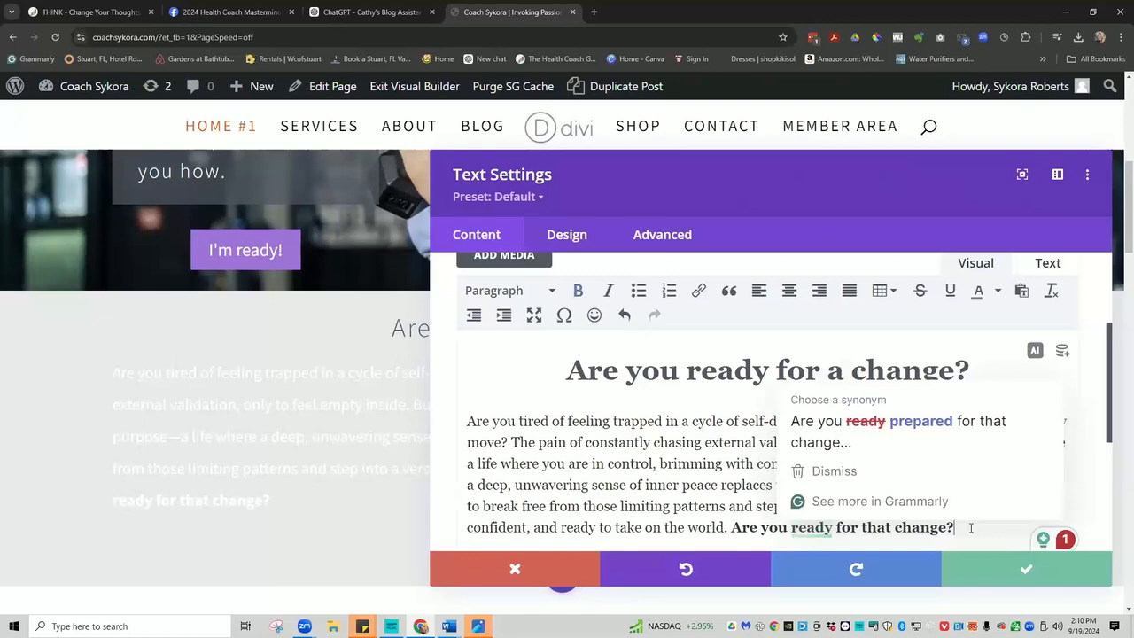
drag(954, 527, 671, 506)
drag(602, 481, 474, 429)
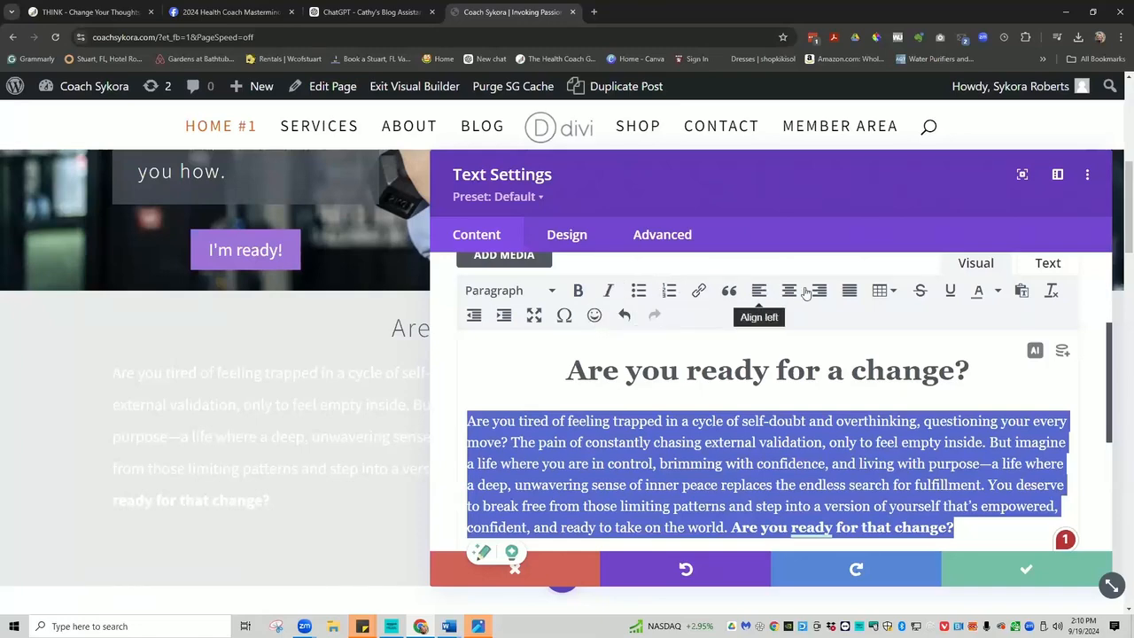
click(998, 293)
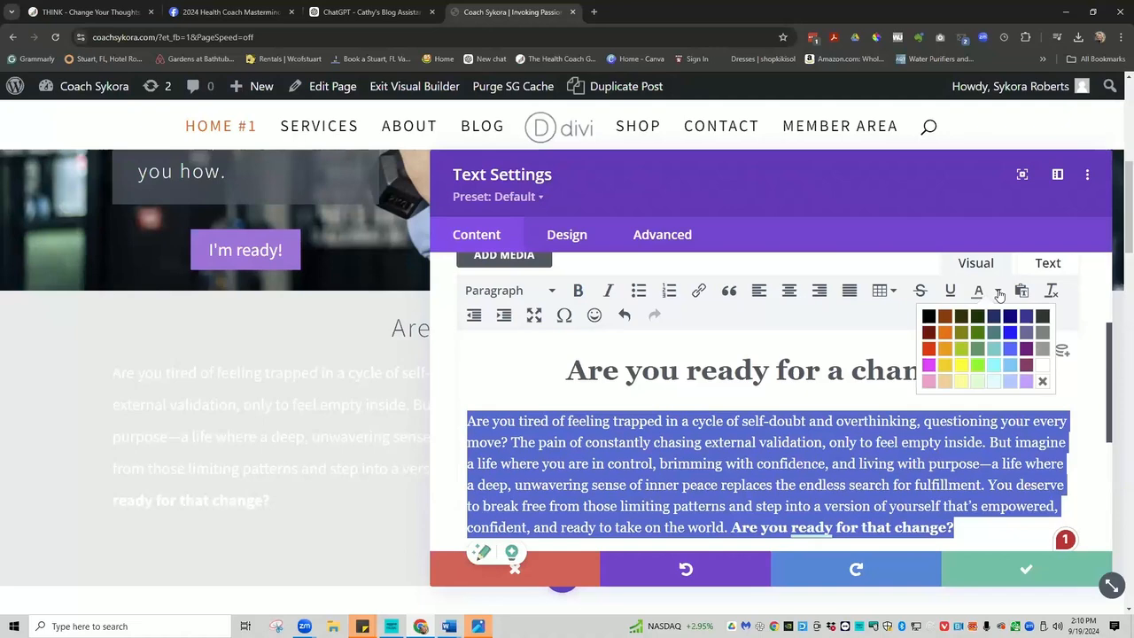
click(927, 316)
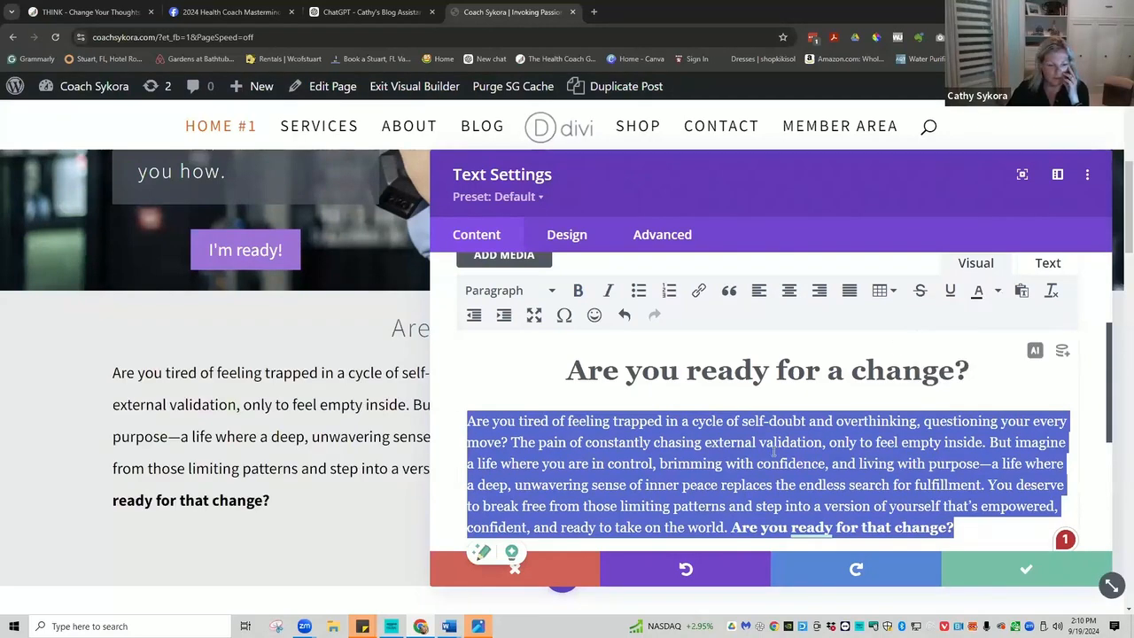
click(773, 451)
Save the text module changes to the page.
scroll(960, 527, down, 3)
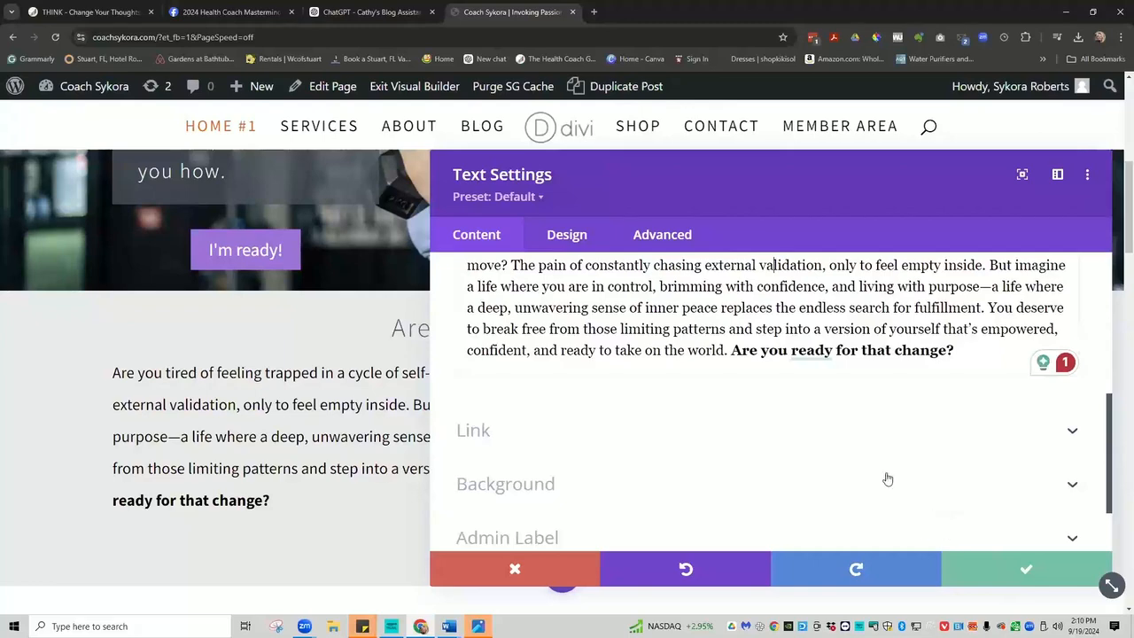
drag(721, 191, 719, 584)
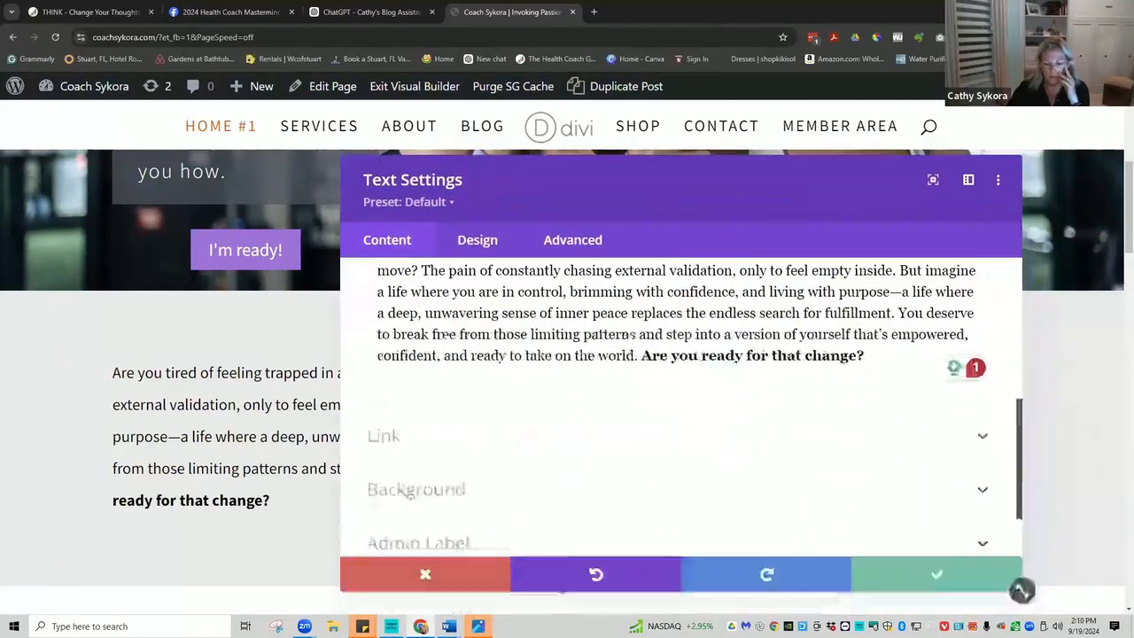
click(931, 577)
scroll(744, 411, down, 2)
scroll(716, 375, up, 6)
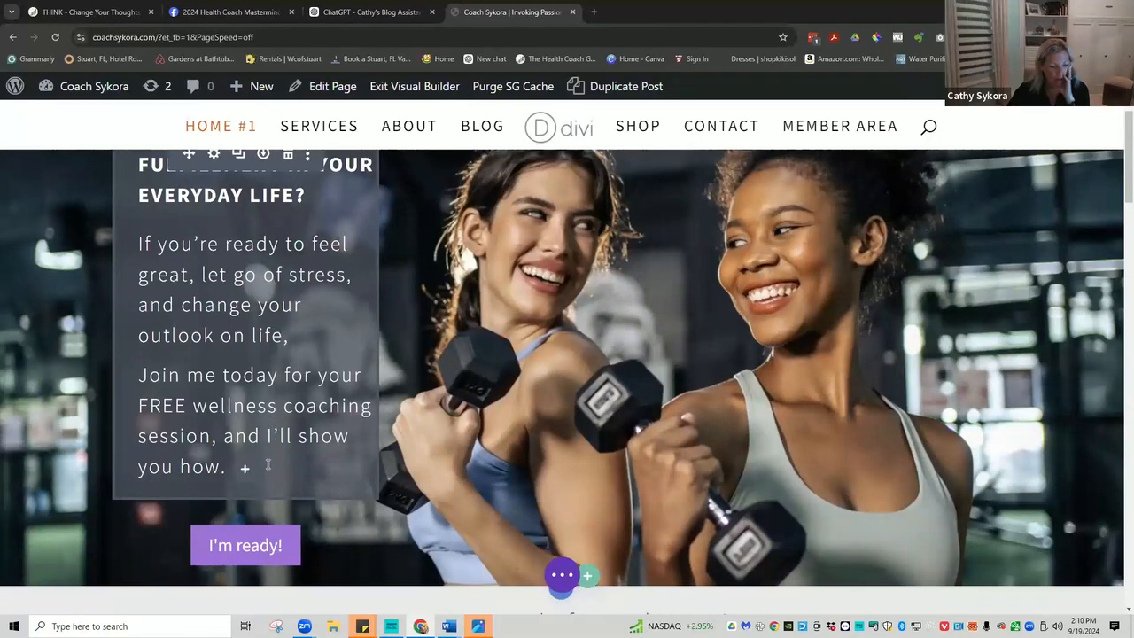
scroll(619, 425, down, 5)
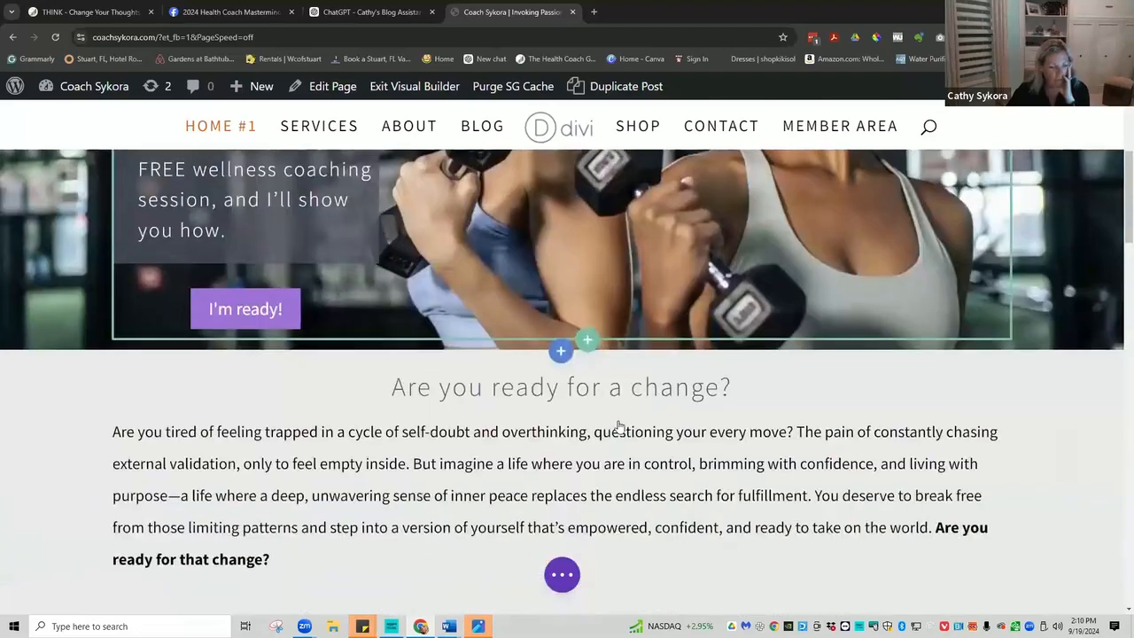
scroll(619, 427, down, 3)
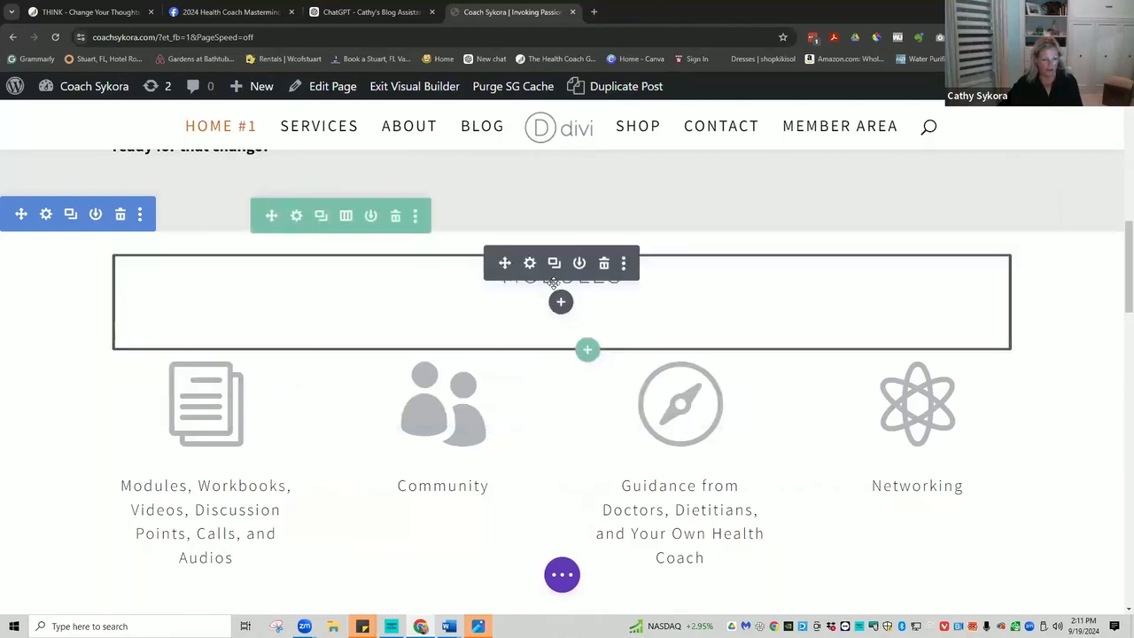
Change the MODULES heading to MEMBERSHIP, then retype it as SERVICES.
click(470, 272)
double_click(469, 272)
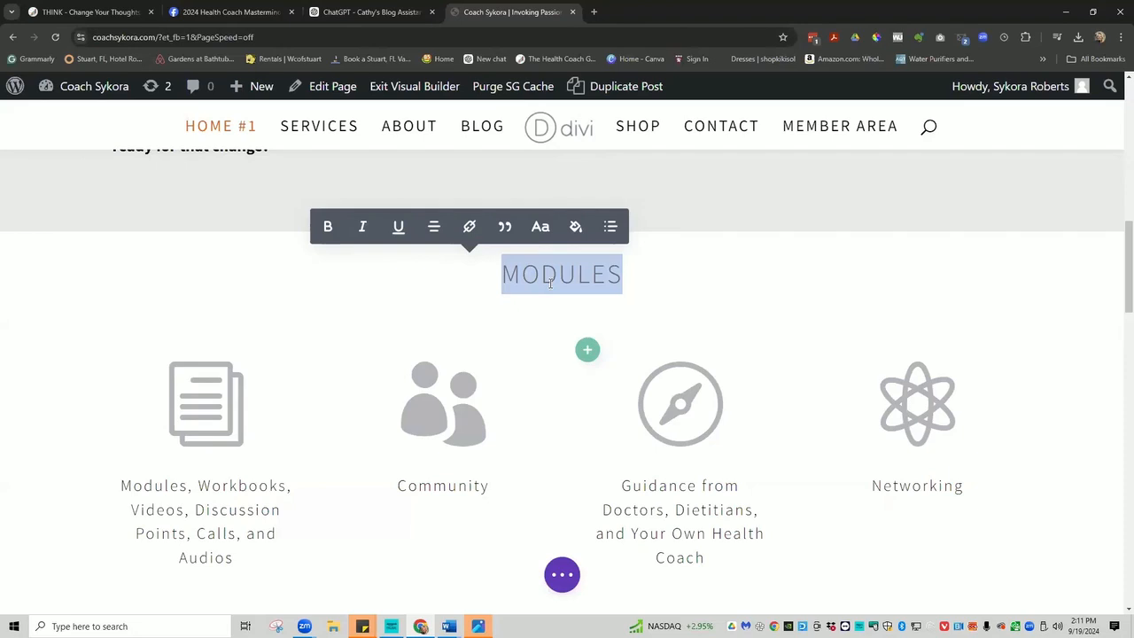
text(M)
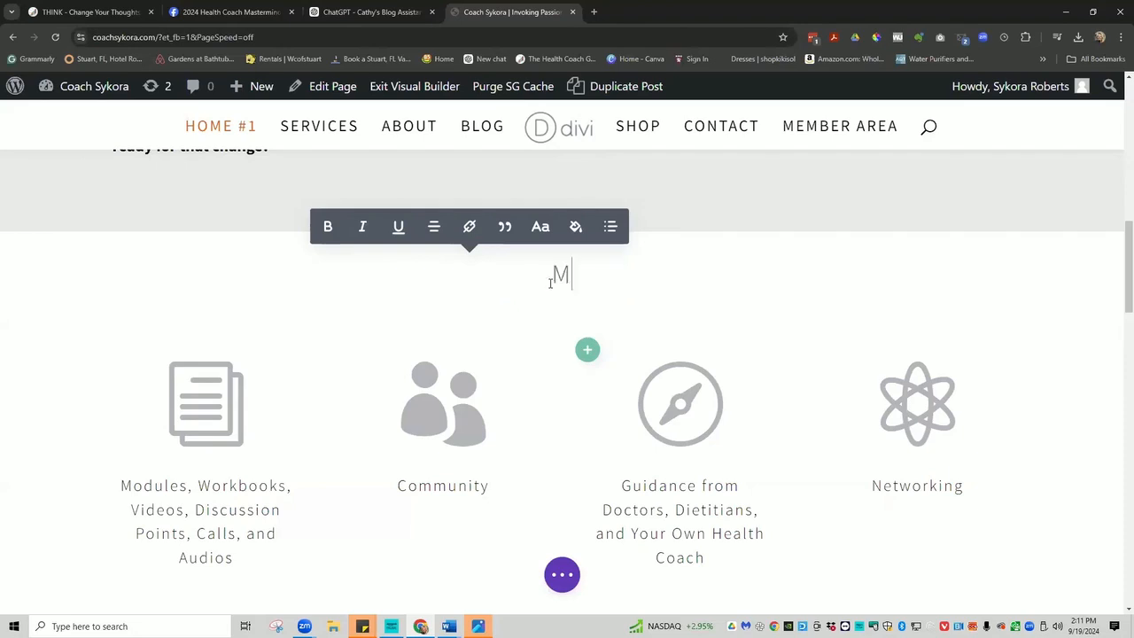
text(EMB)
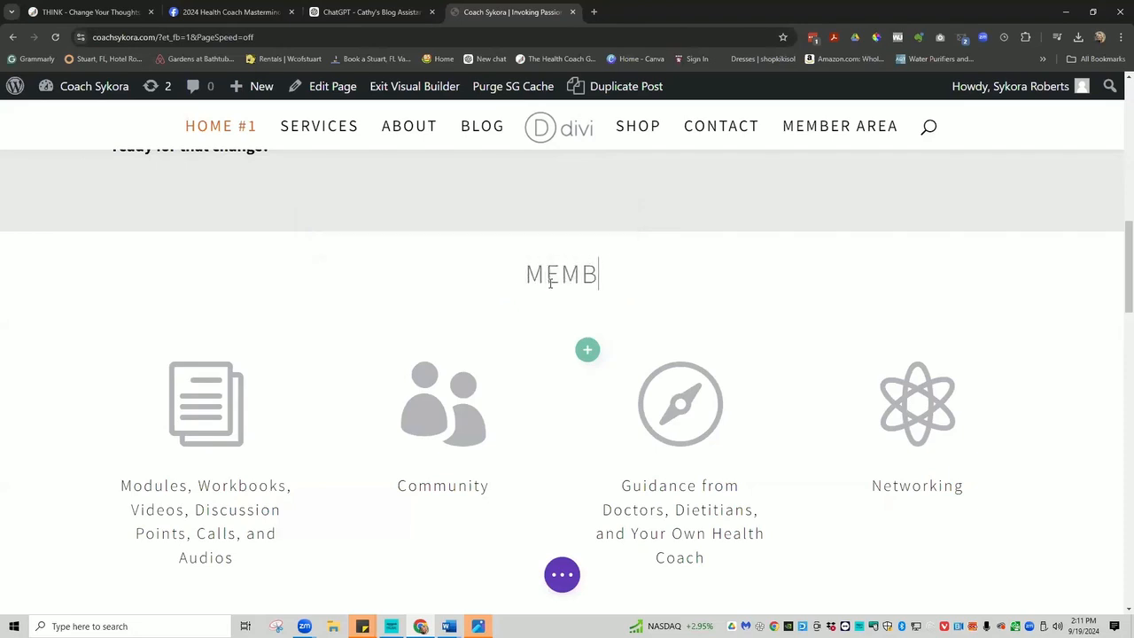
text(ERSHIP)
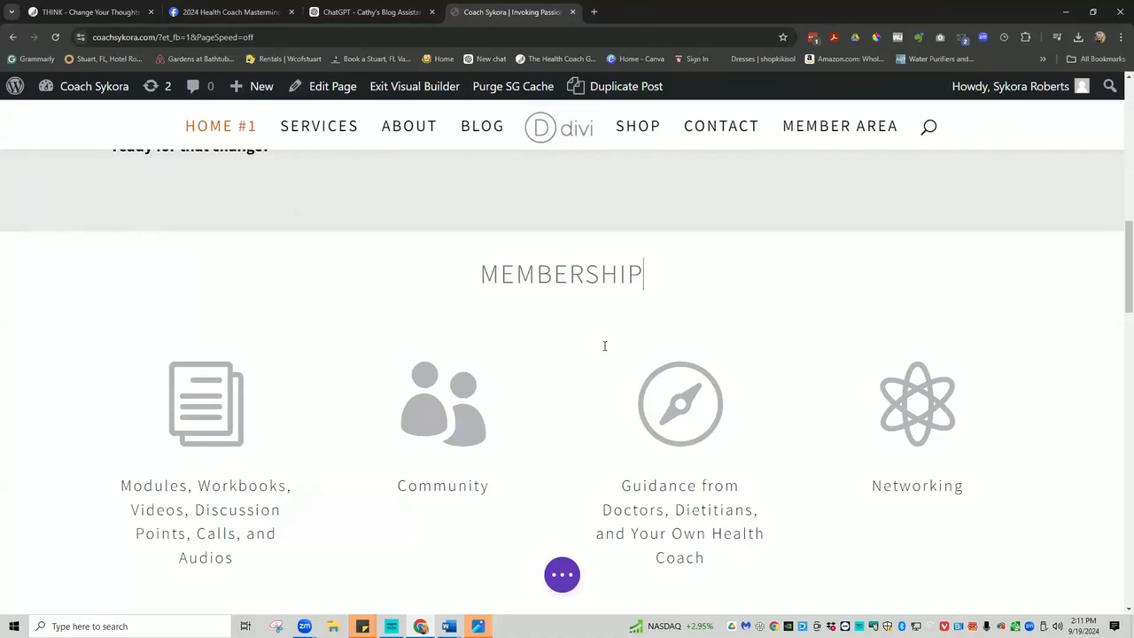
double_click(564, 274)
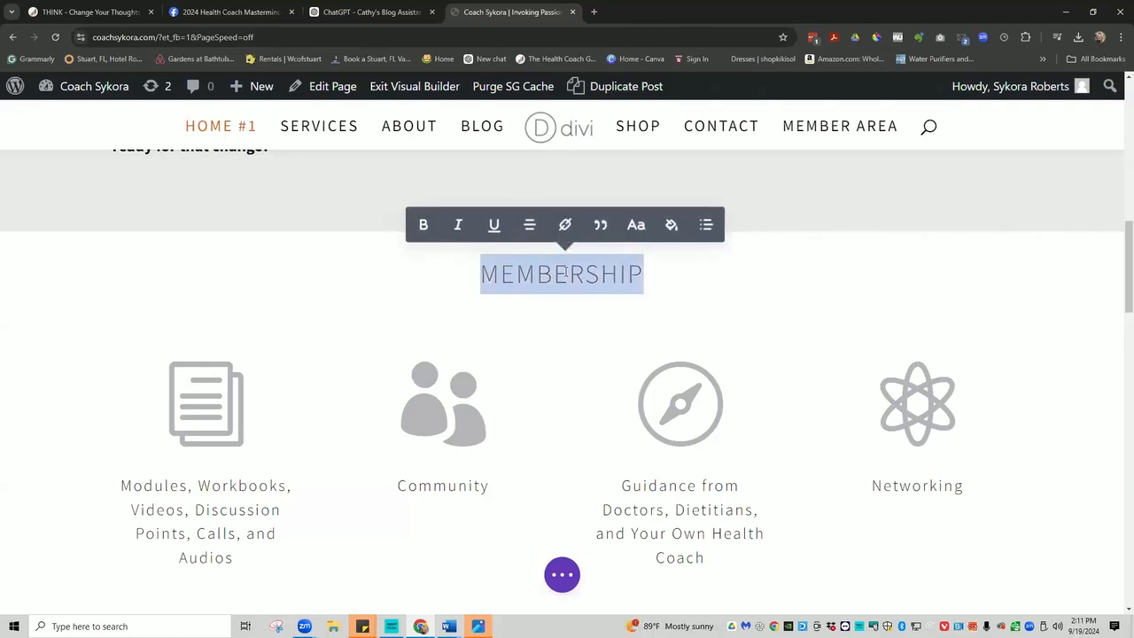
text(S)
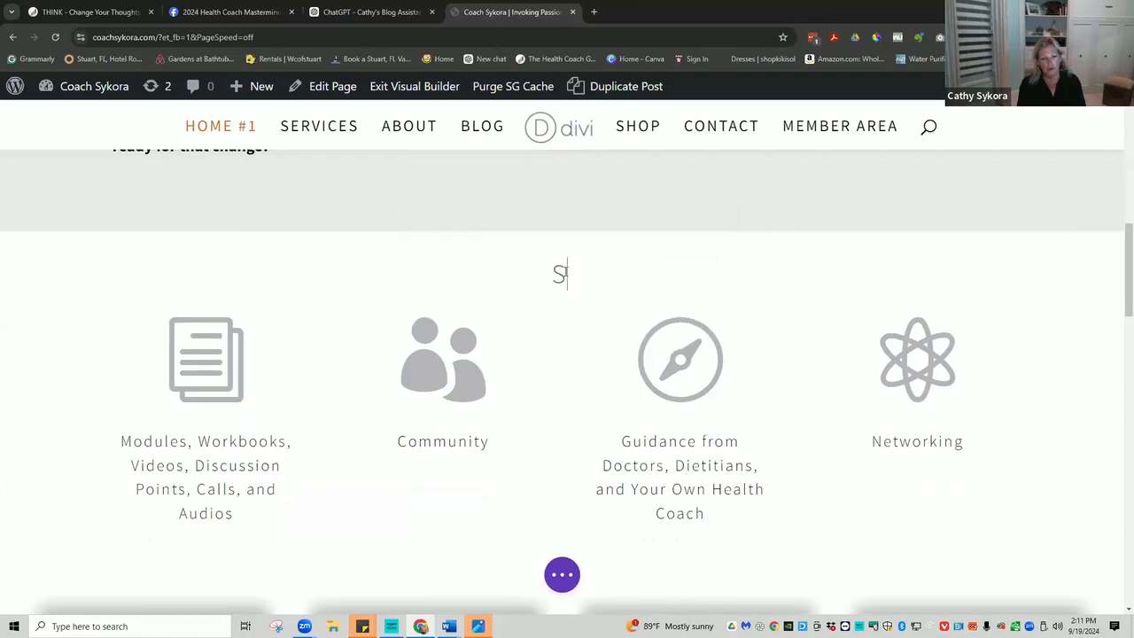
text(ERV)
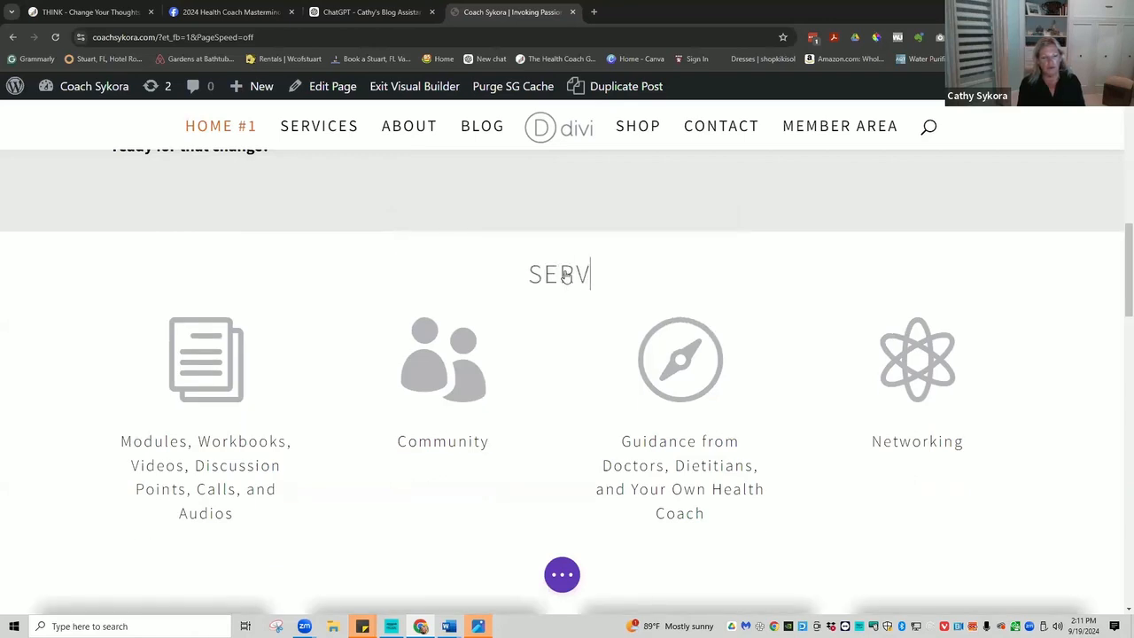
text(ICES)
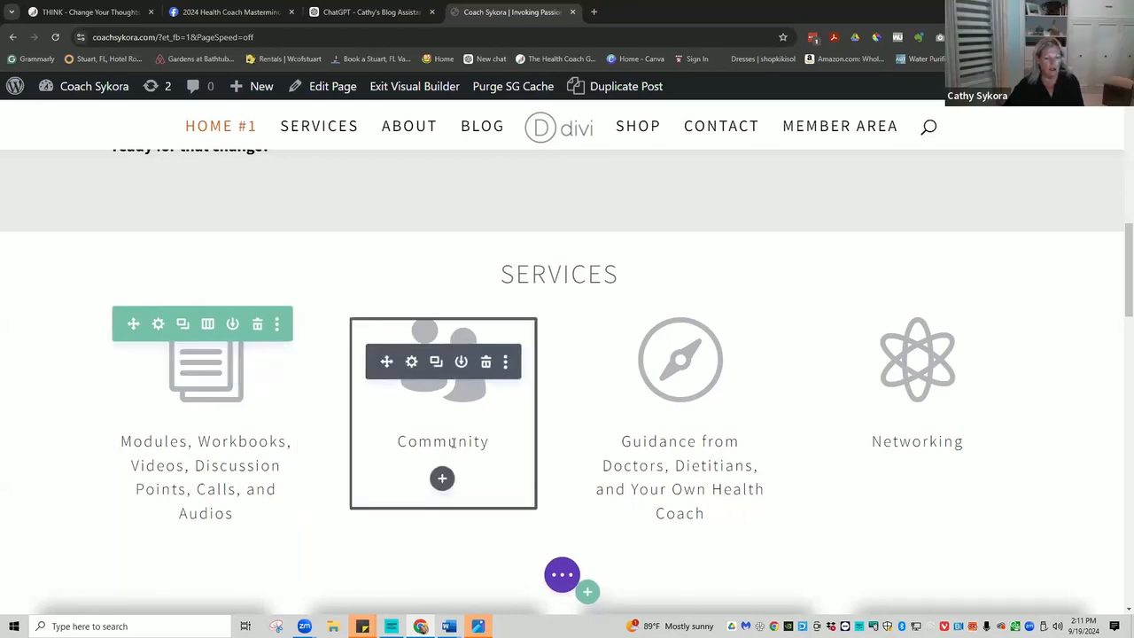
Delete 'Doctors, Dietitians, and' from the third caption, leaving 'Guidance from Your Own Health Coach'.
click(658, 454)
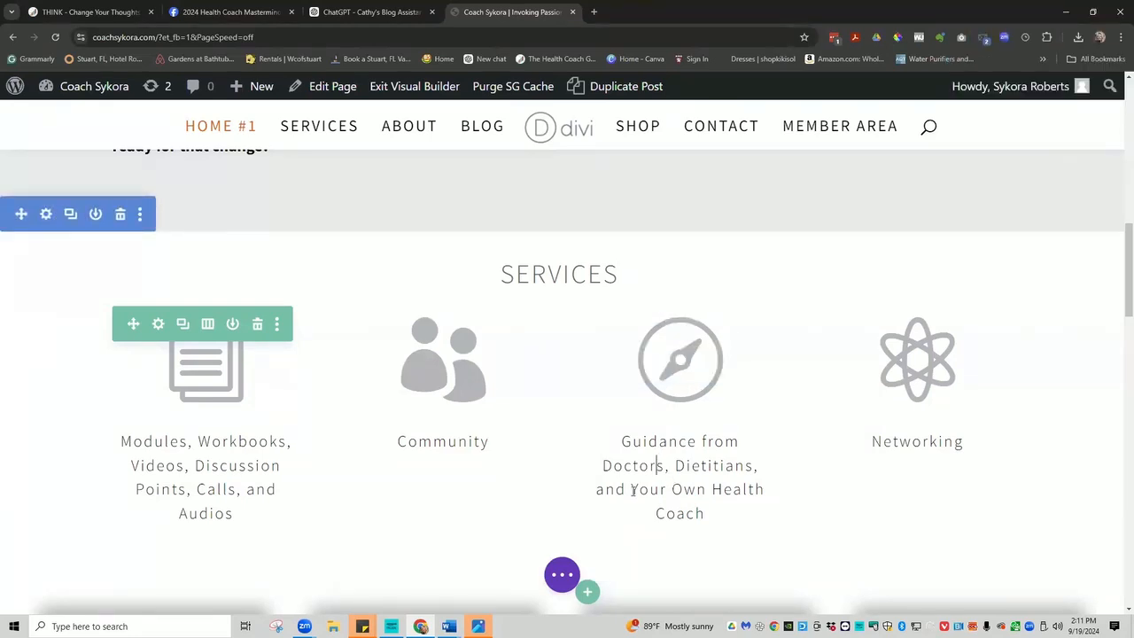
drag(630, 488, 589, 468)
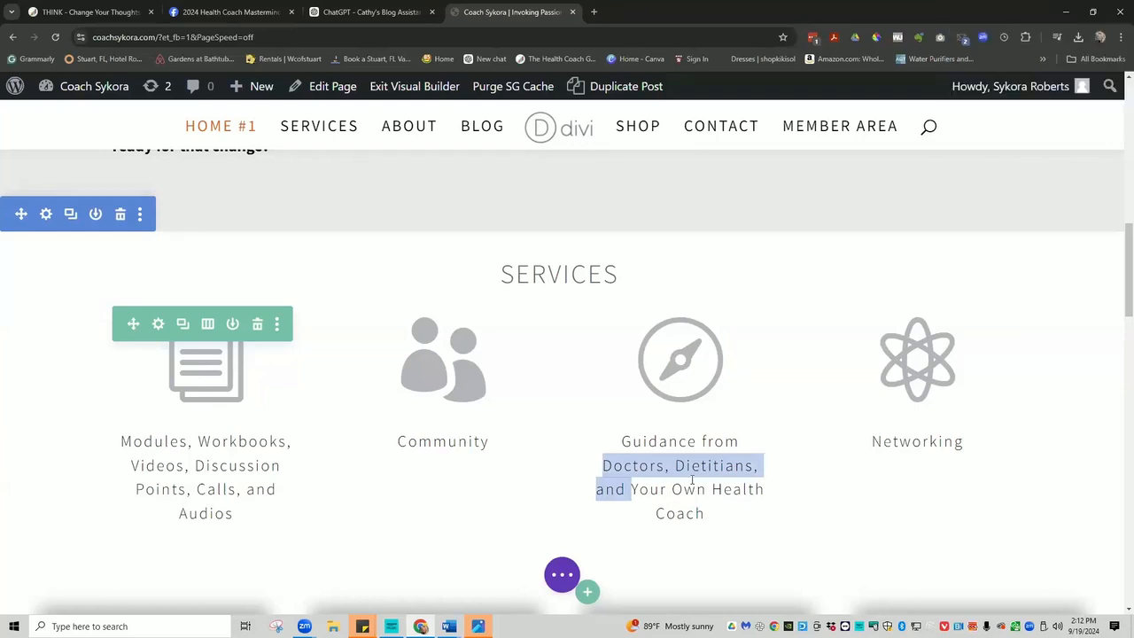
key(BackSpace)
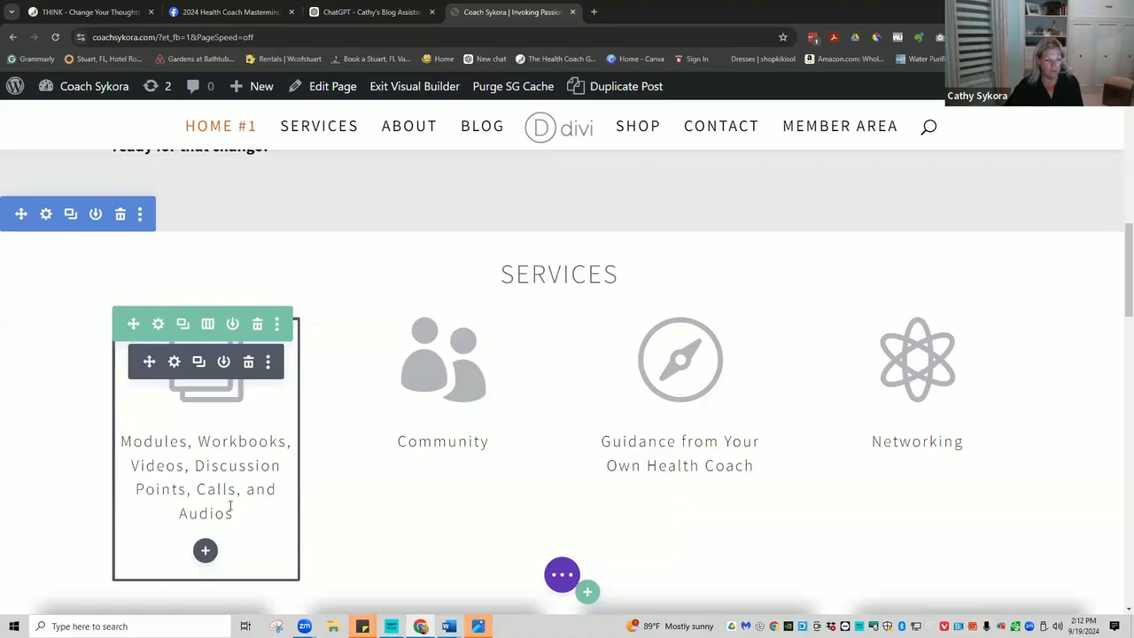
drag(233, 512, 133, 438)
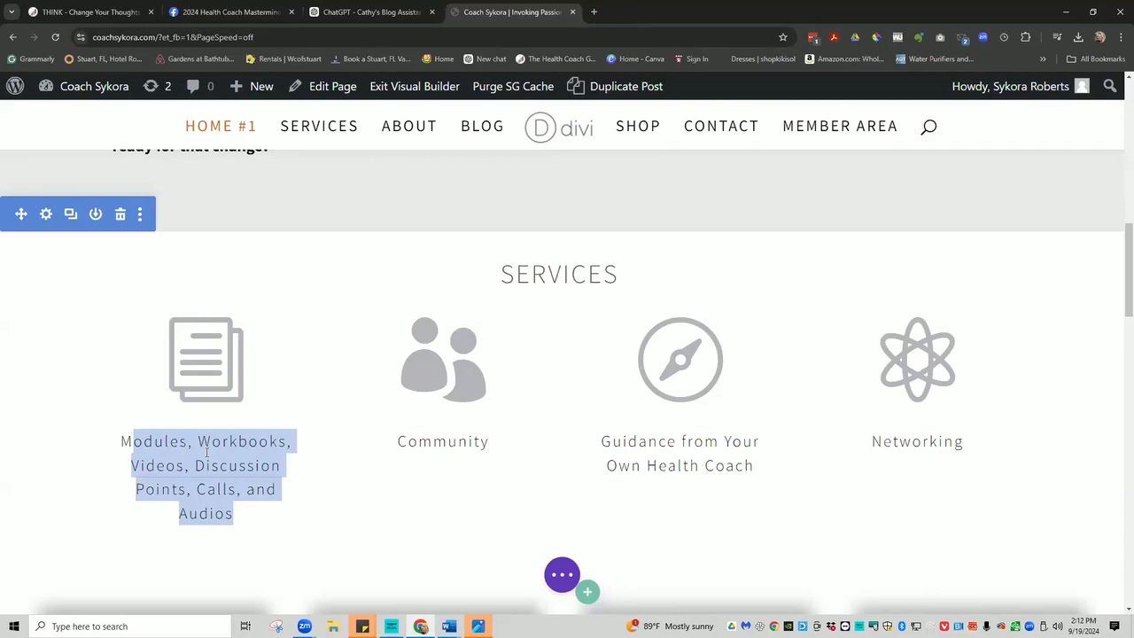
Edit the first caption to read 'Wellness Programs, Discussion Points, Group Calls'.
click(206, 452)
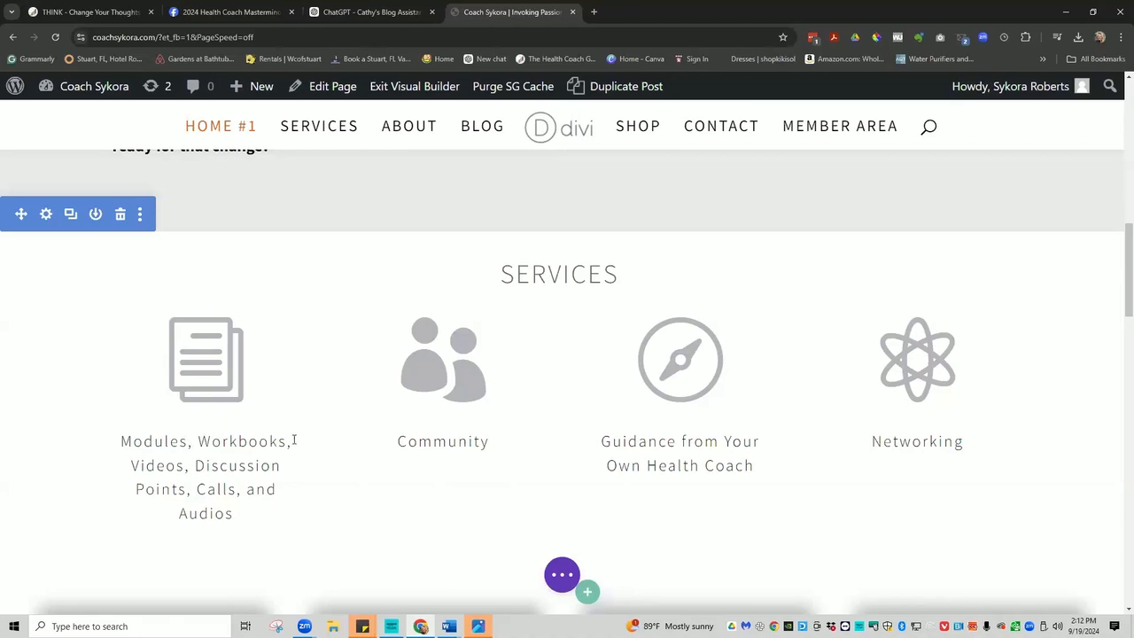
click(193, 464)
drag(193, 464, 109, 450)
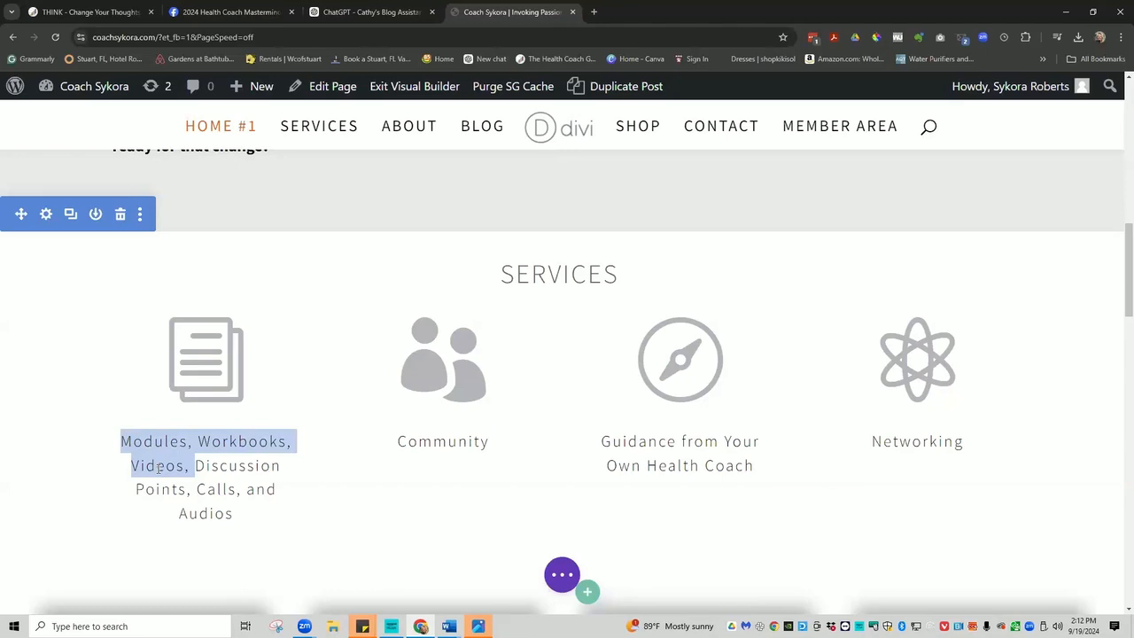
text(Wellne)
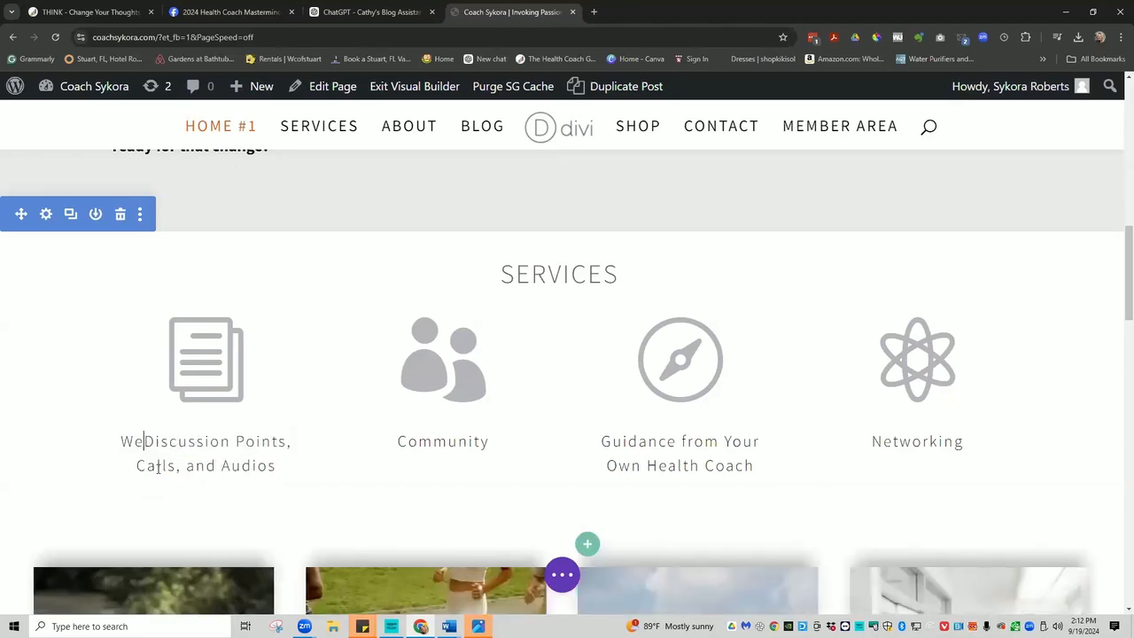
text(s)
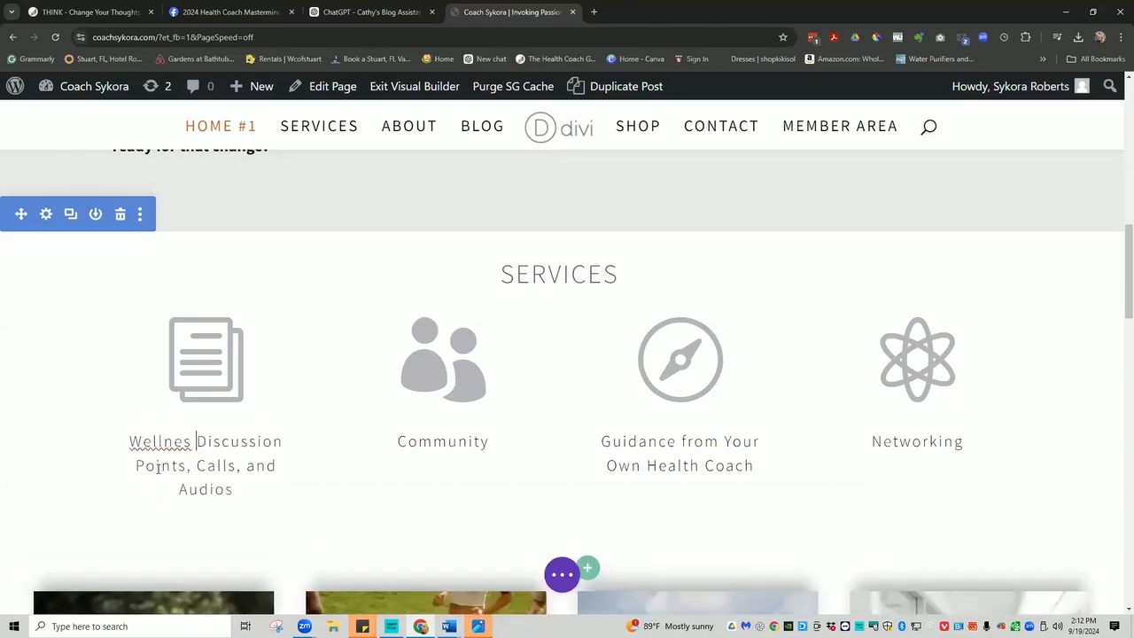
text(s Programs, Di)
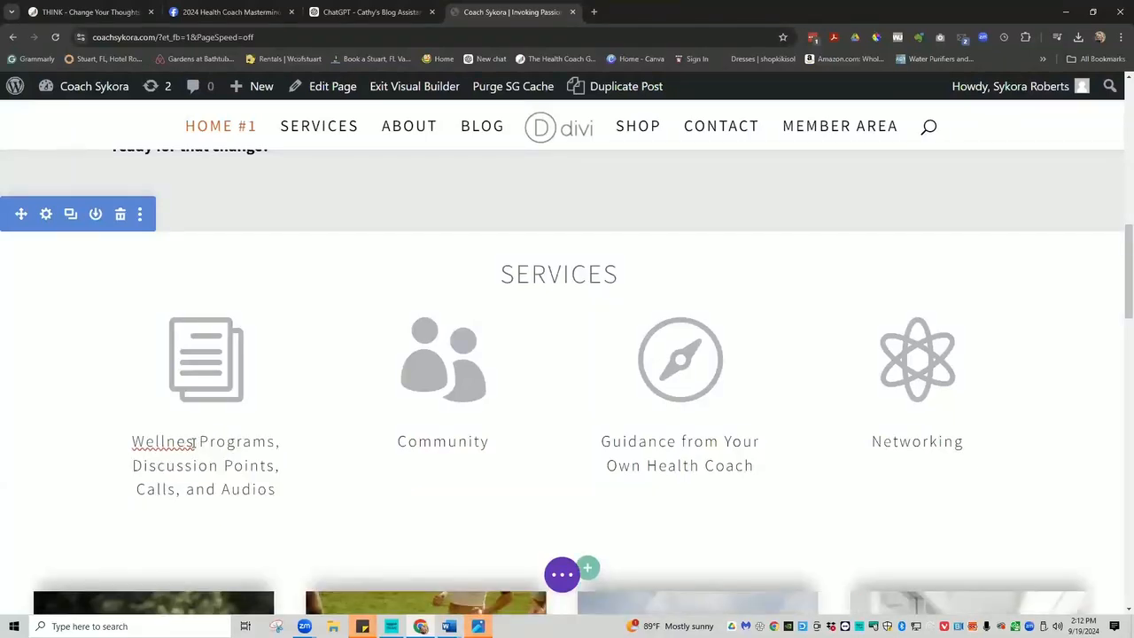
text(s)
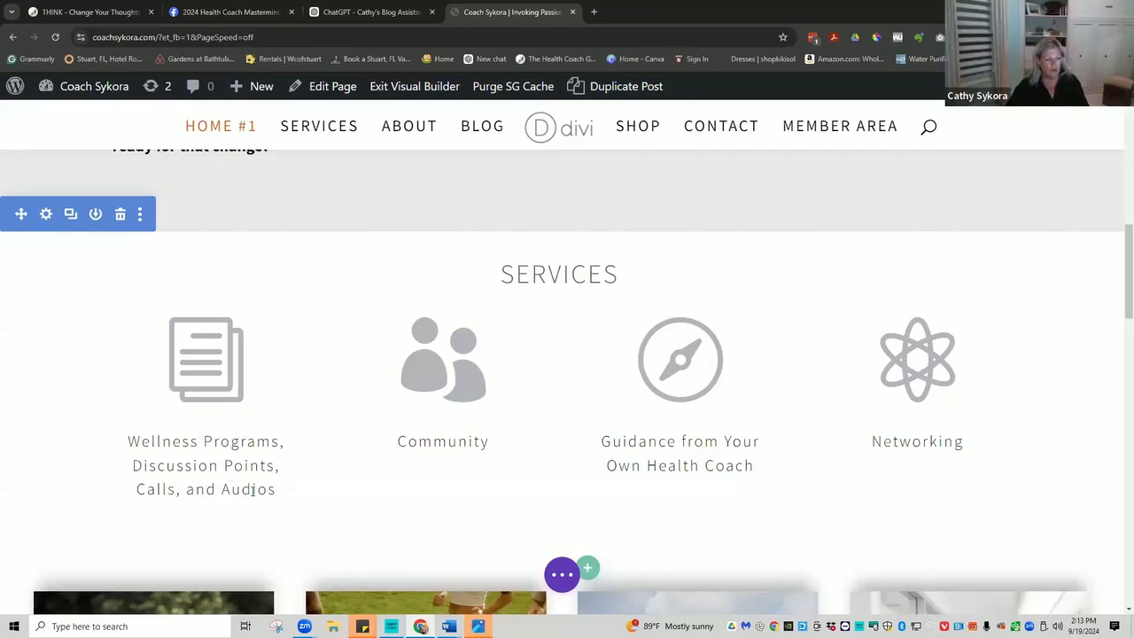
drag(285, 488, 174, 491)
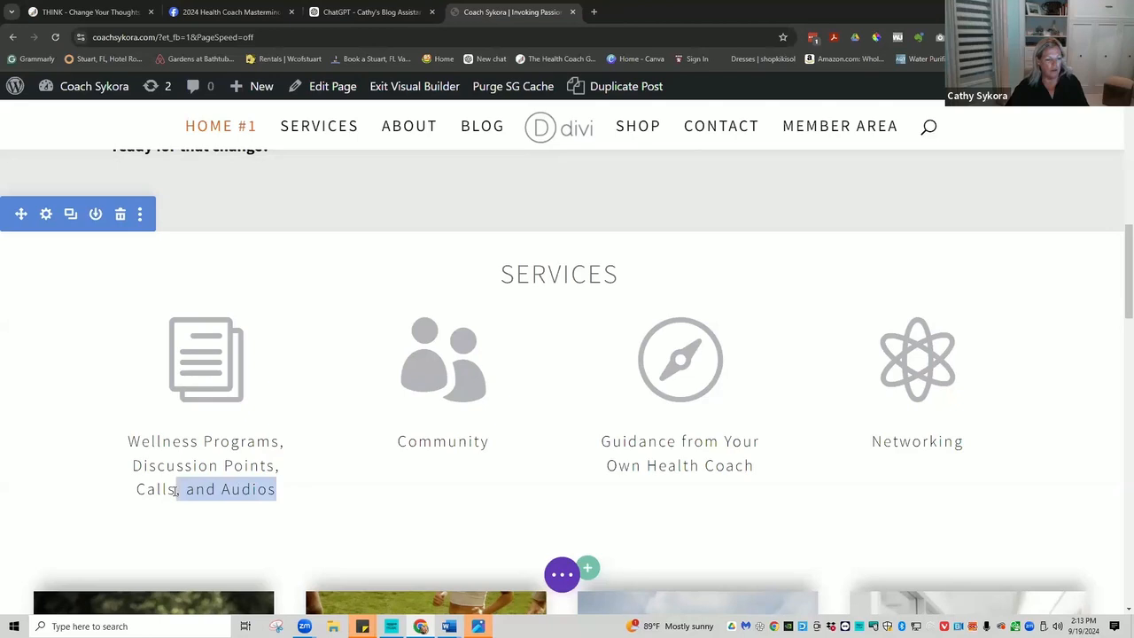
key(BackSpace)
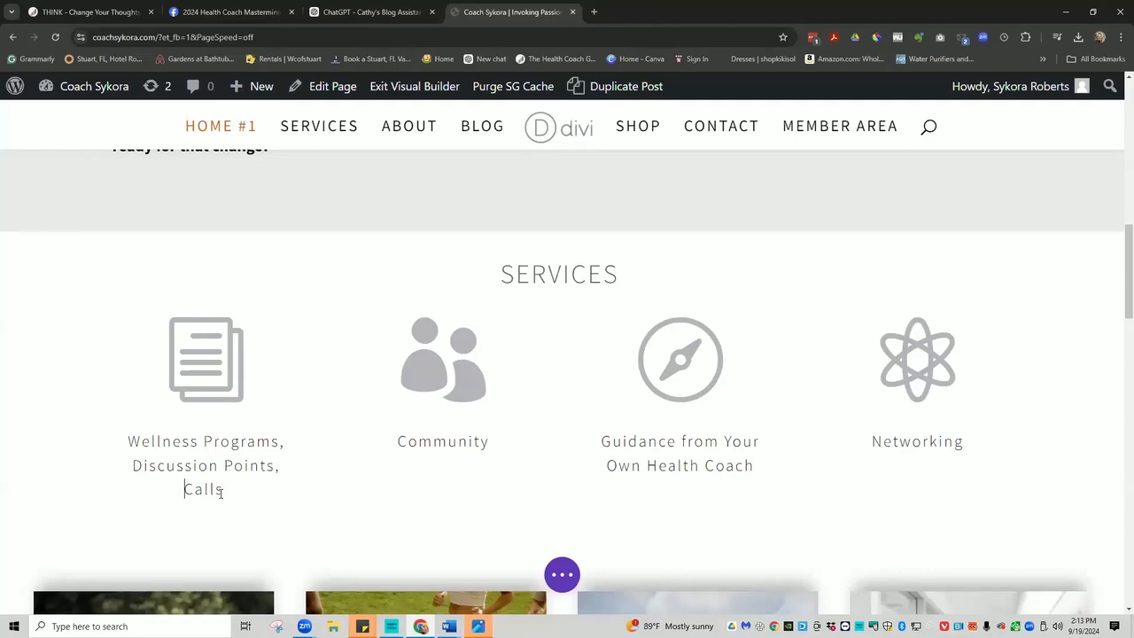
text(Group)
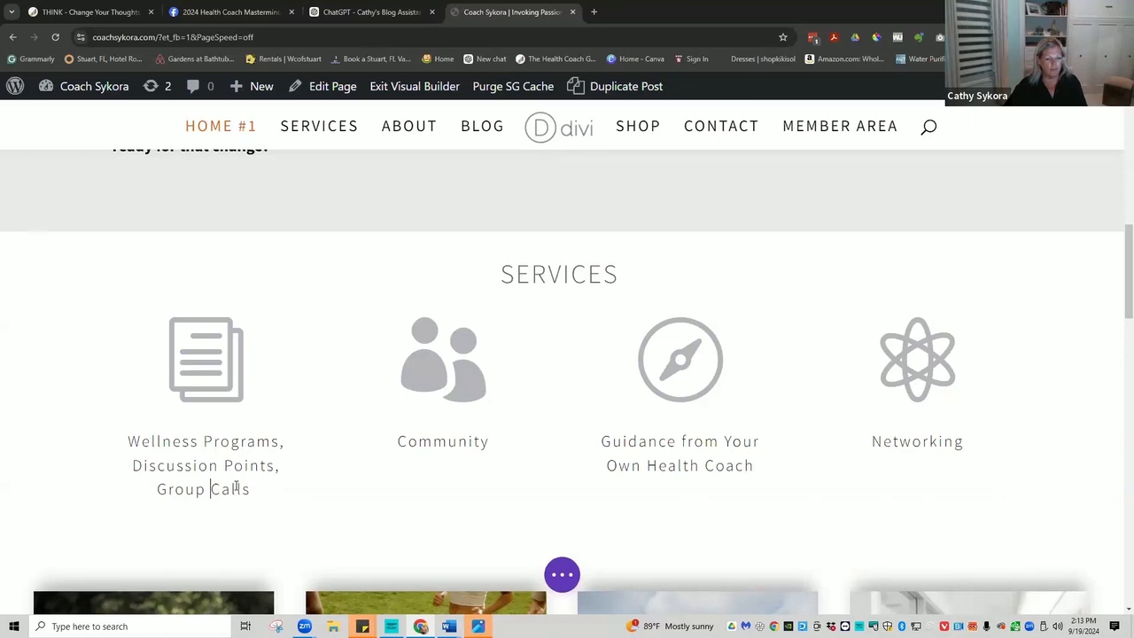
mouse_move(484, 441)
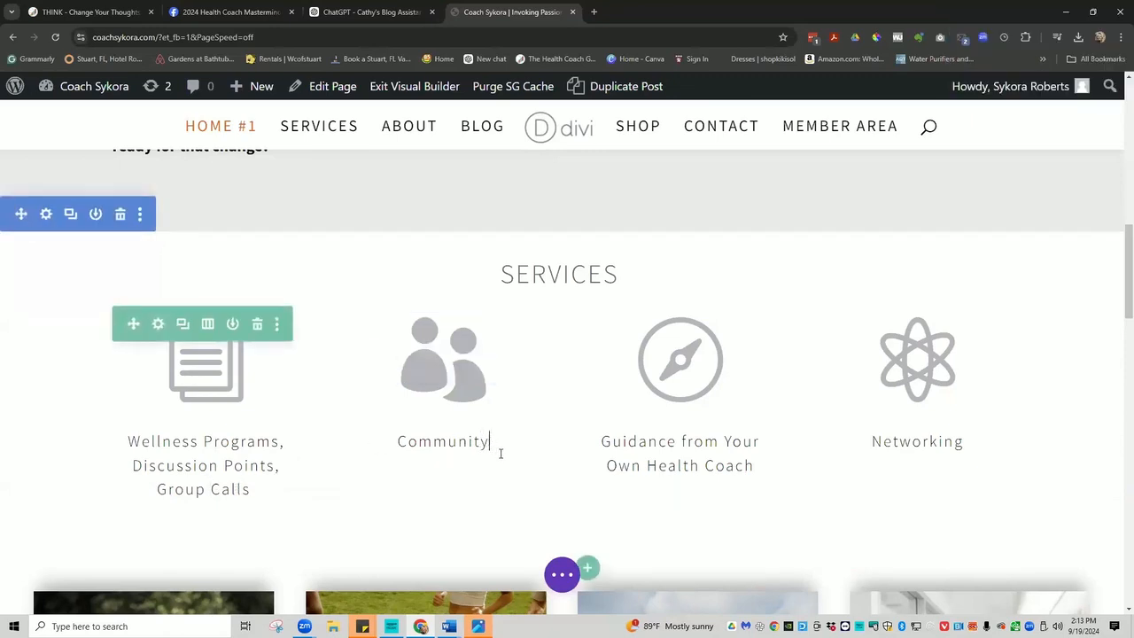
Add ' Support' after Community so the second caption reads 'Community Support'.
text(S)
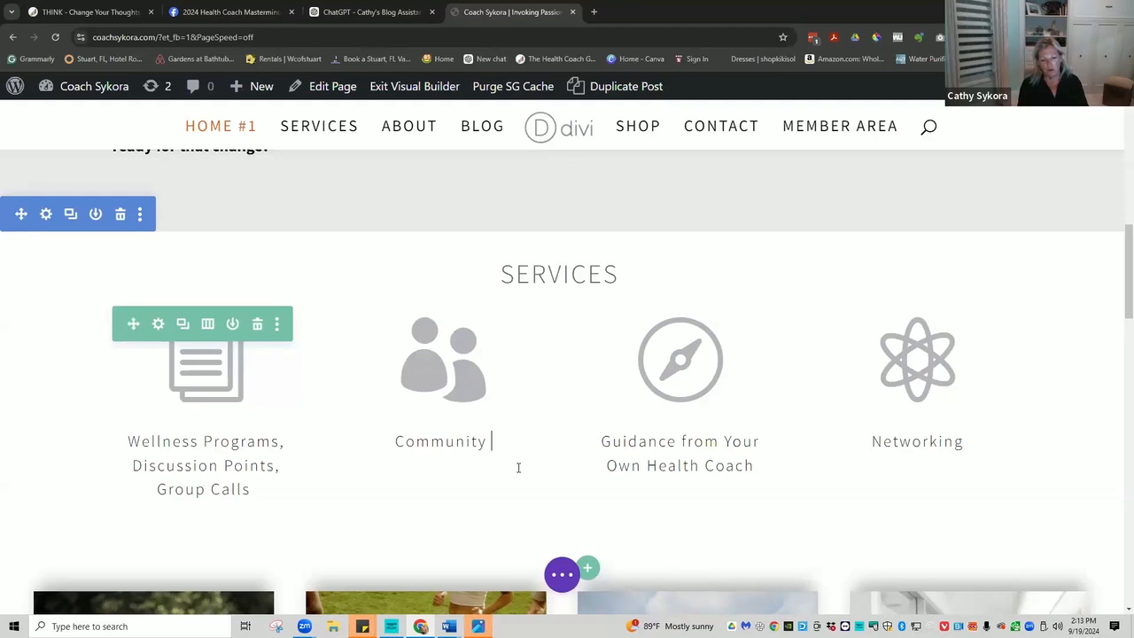
text(upport)
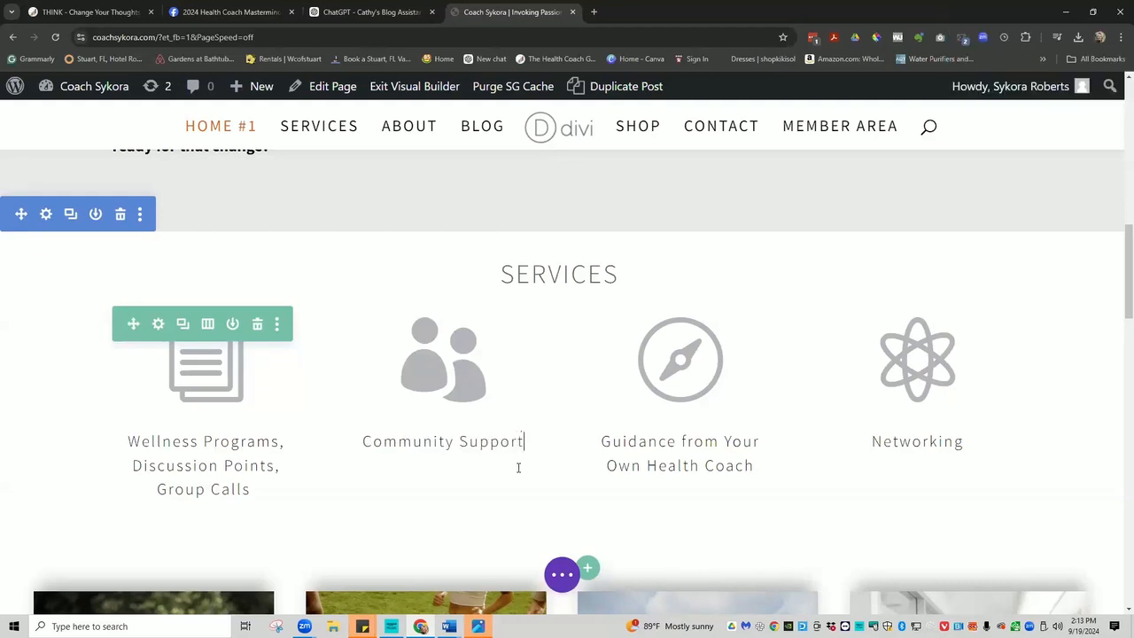
Change the fourth caption from Networking to 'Personal Planner and Journal'.
double_click(913, 441)
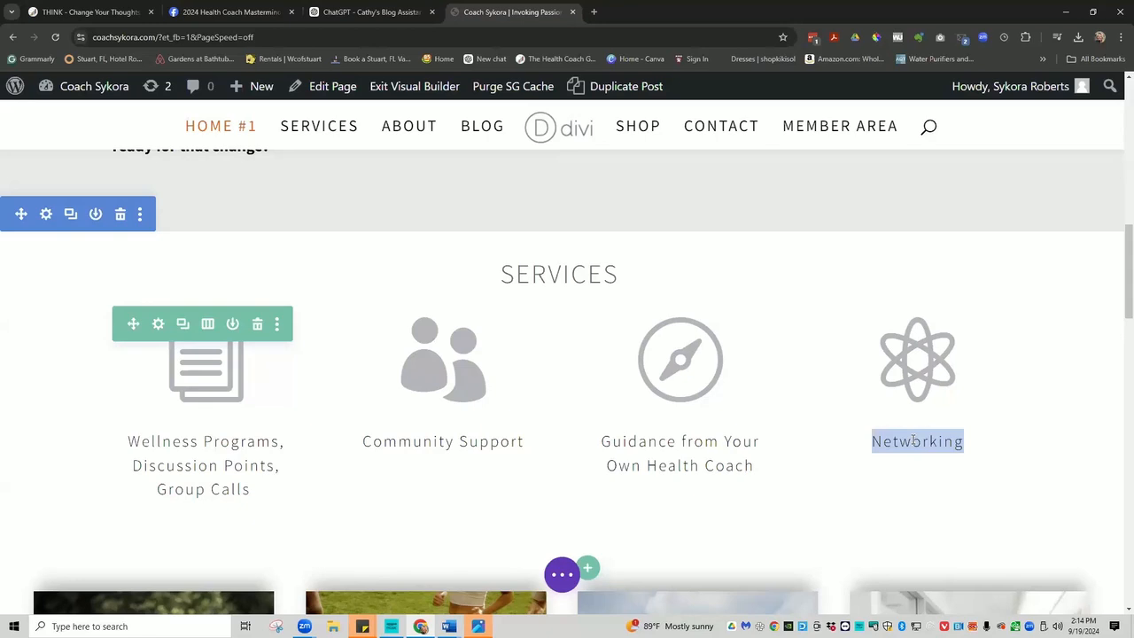
key(BackSpace)
text(Comi)
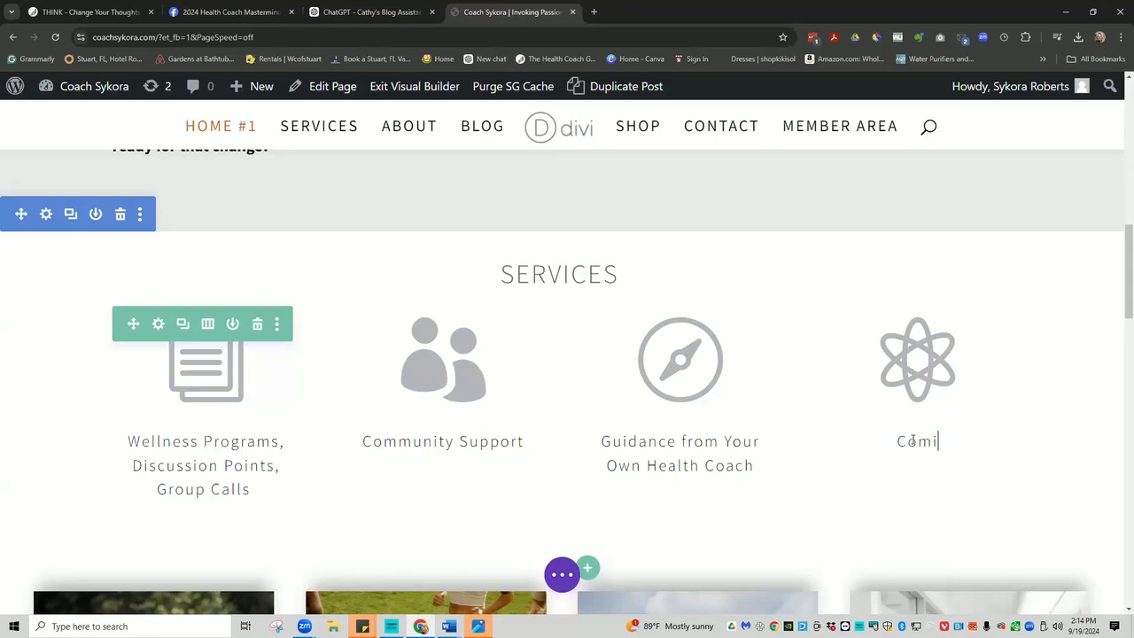
text(ng Soon)
key(BackSpace)
key(BackSpace)
key(BackSpace)
key(BackSpace)
key(BackSpace)
key(BackSpace)
key(BackSpace)
key(BackSpace)
key(BackSpace)
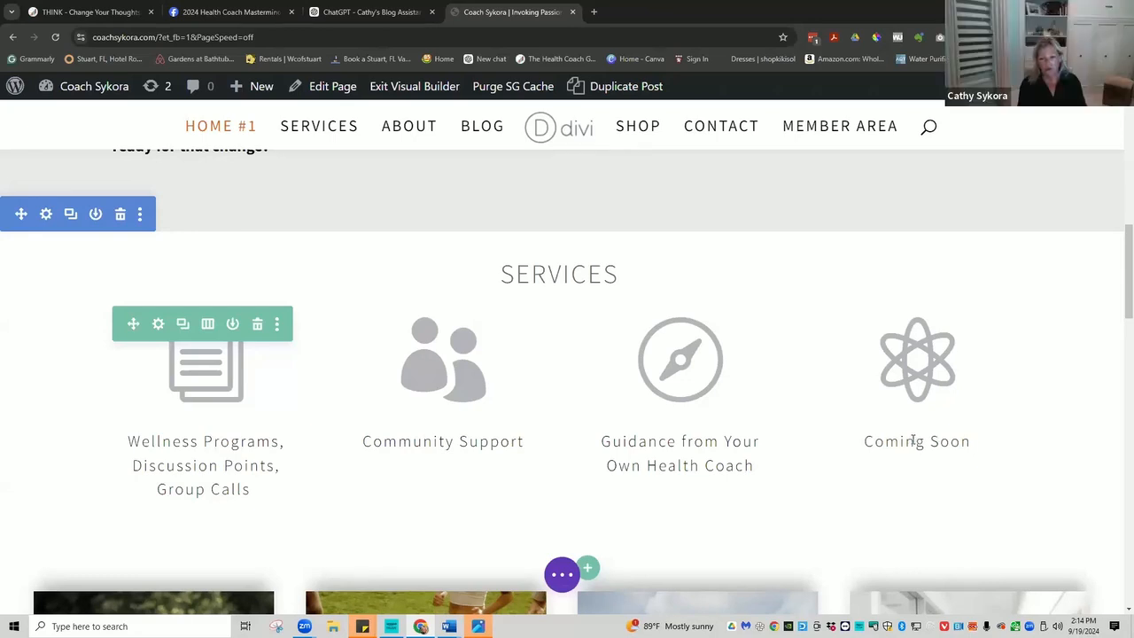
key(BackSpace)
key(BackSpace)
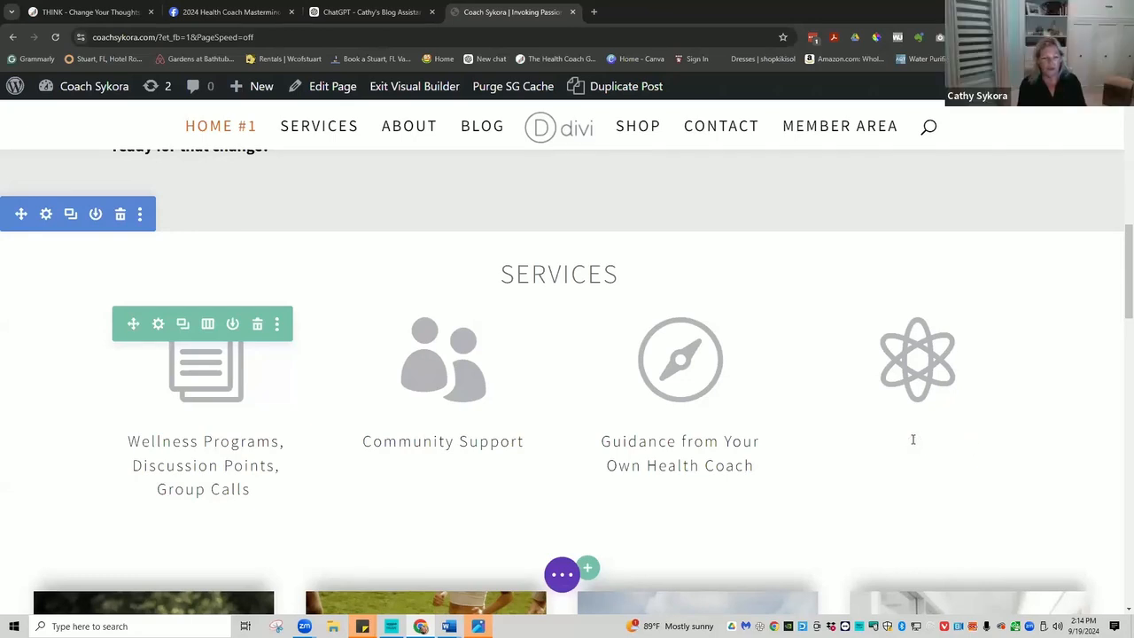
text(P)
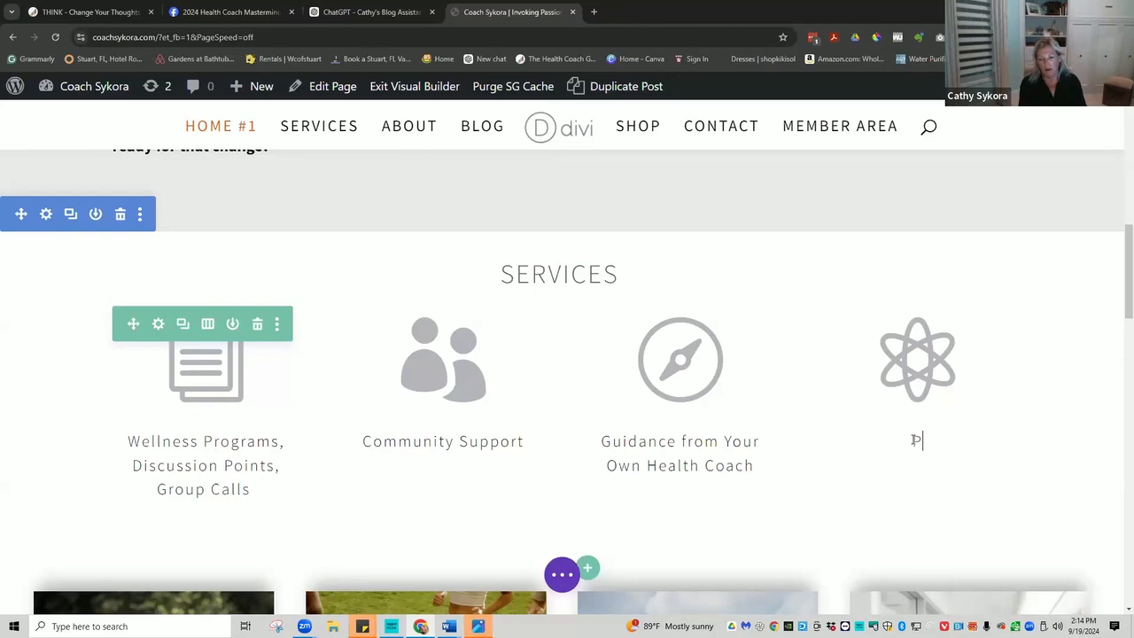
text(er)
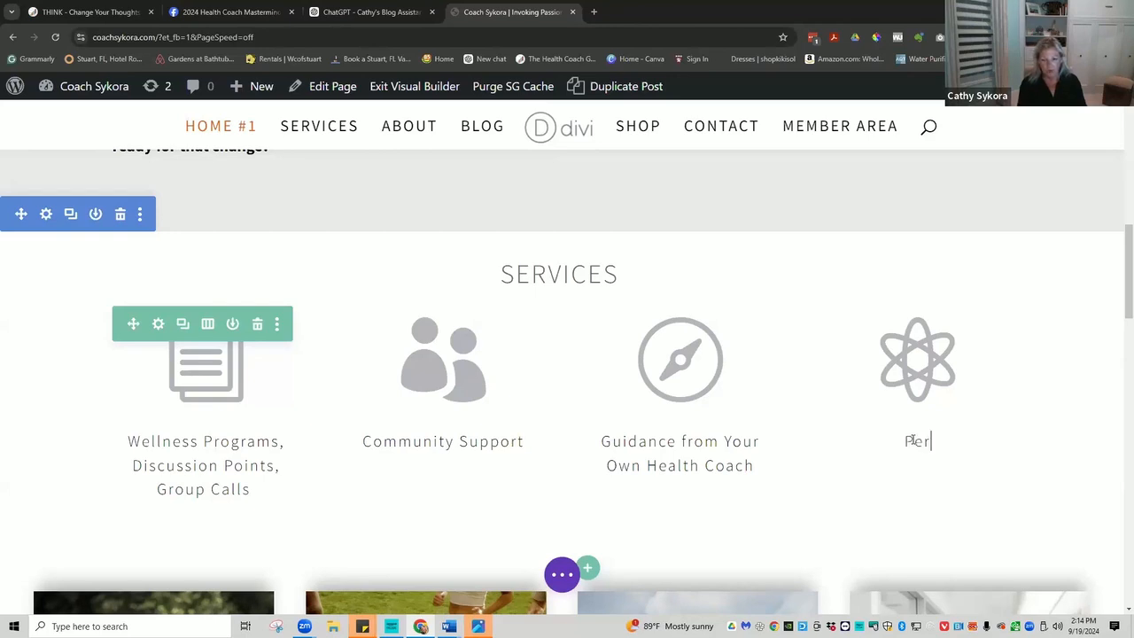
text(sonal )
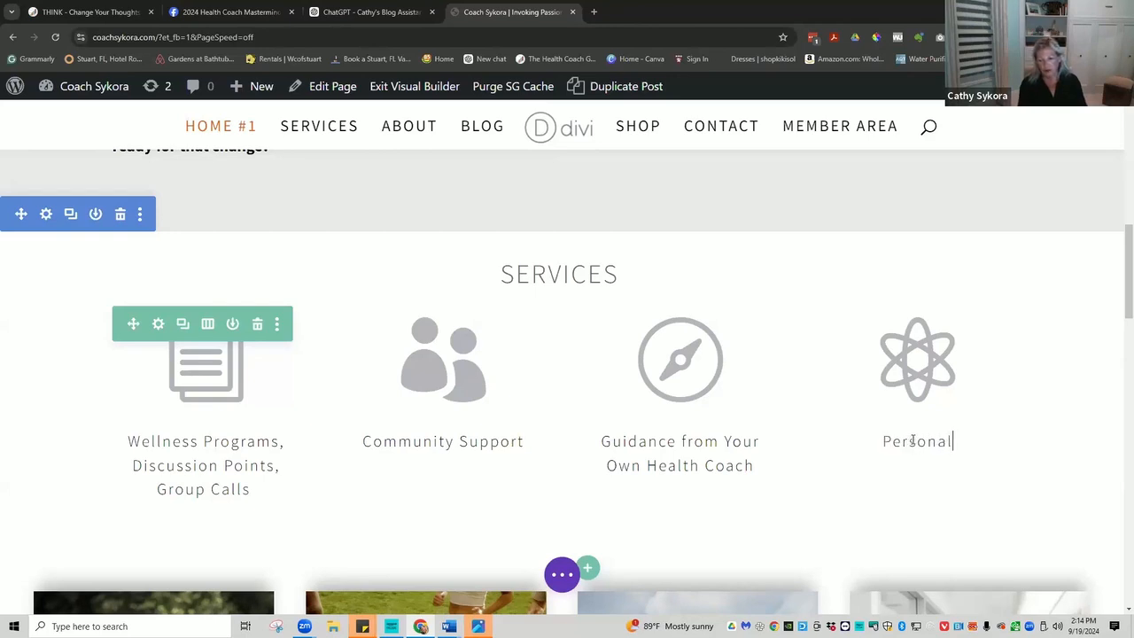
text(Planner )
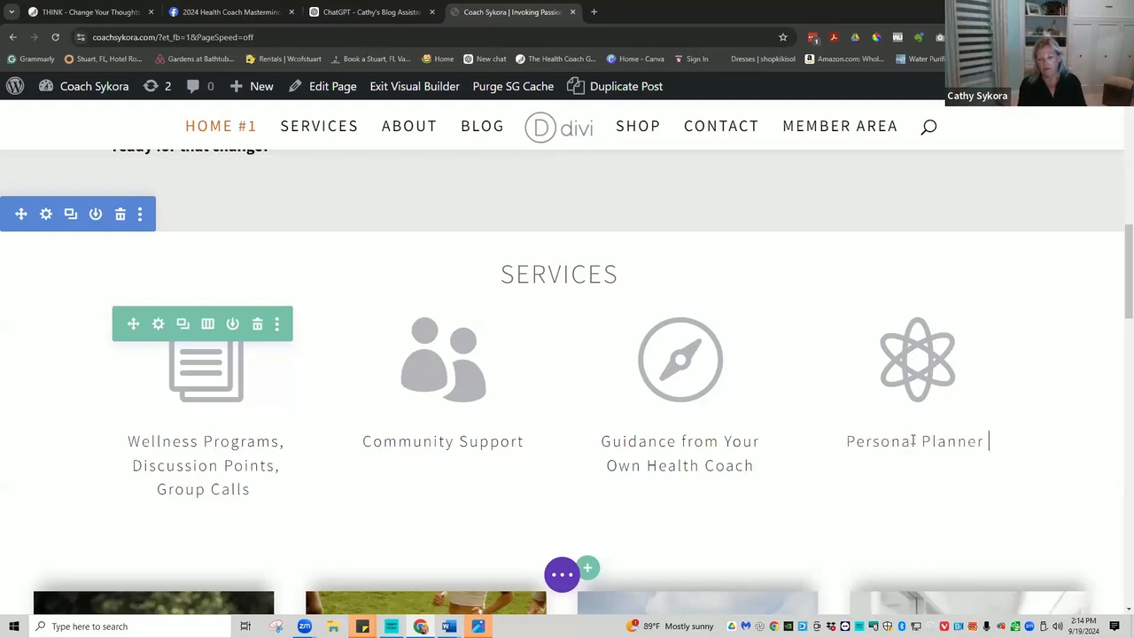
text(and J)
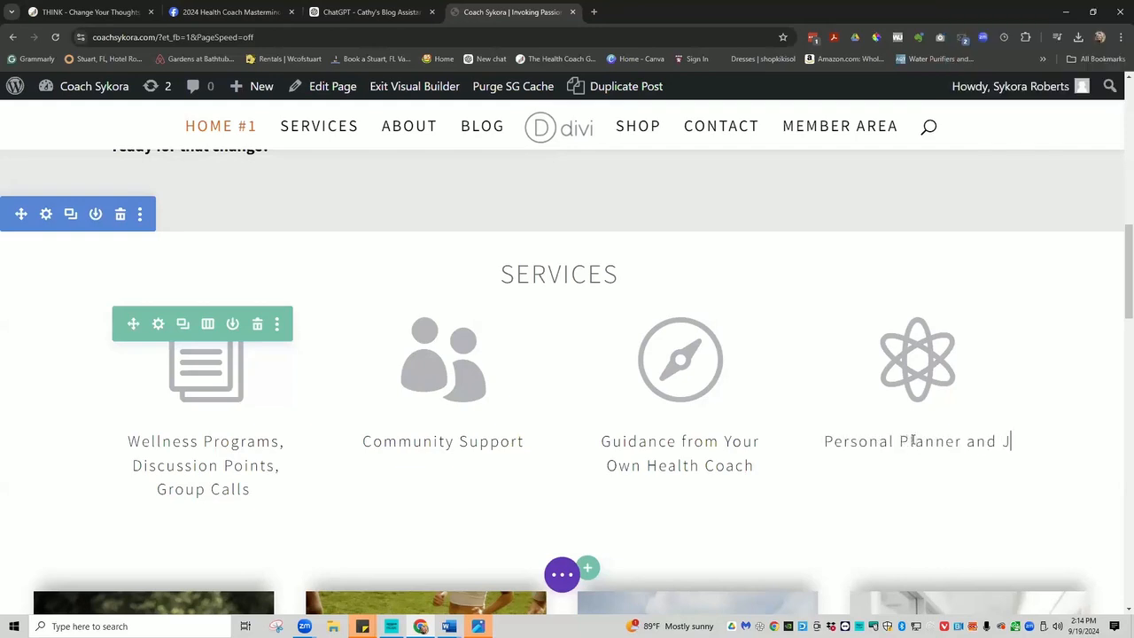
text(ournal)
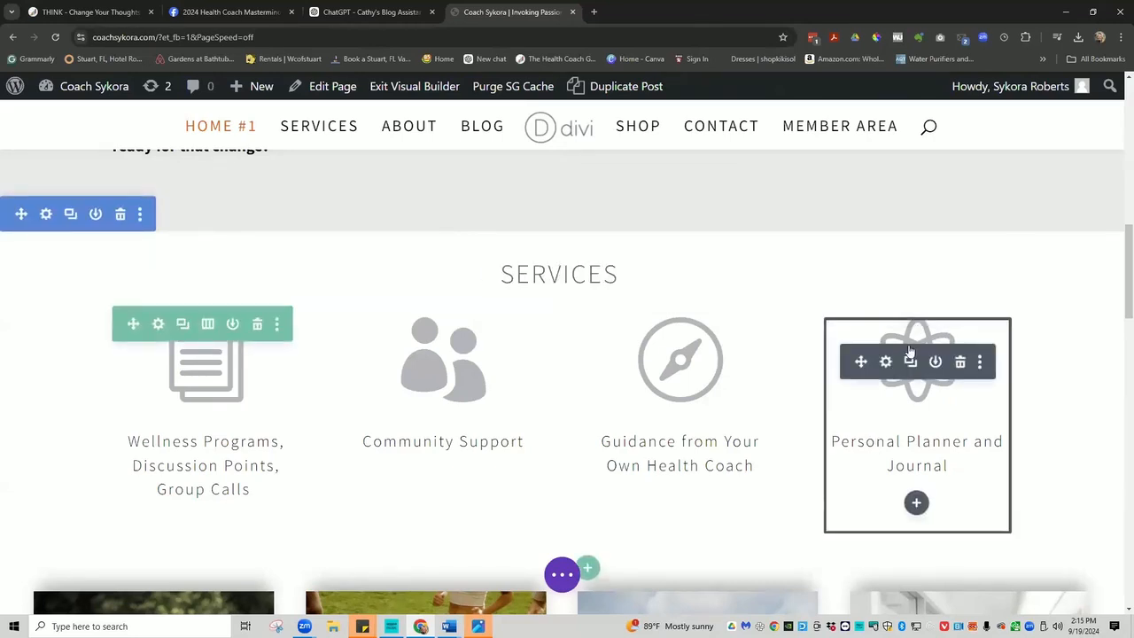
Give the Personal Planner and Journal blurb the first icon from a 'book' search, and save.
click(886, 363)
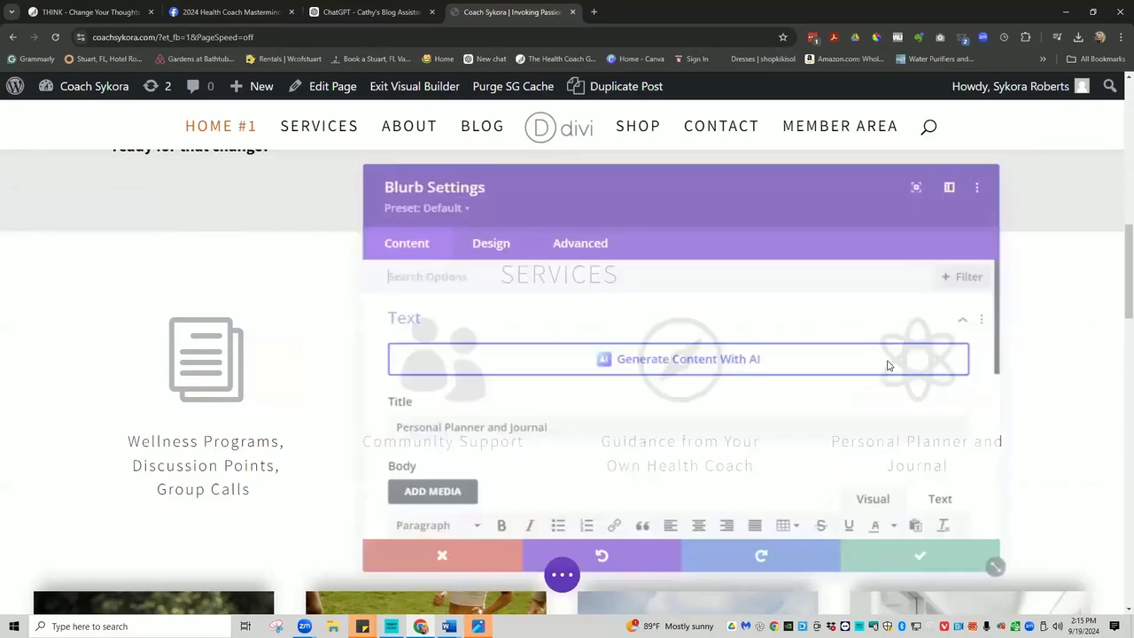
scroll(573, 389, down, 4)
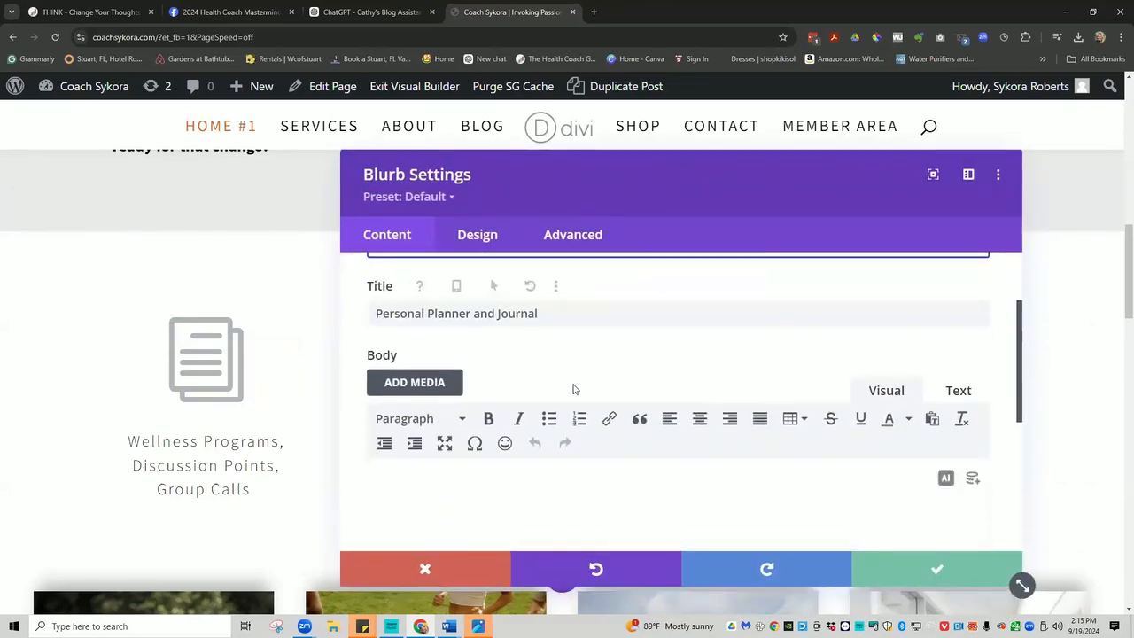
scroll(573, 388, down, 3)
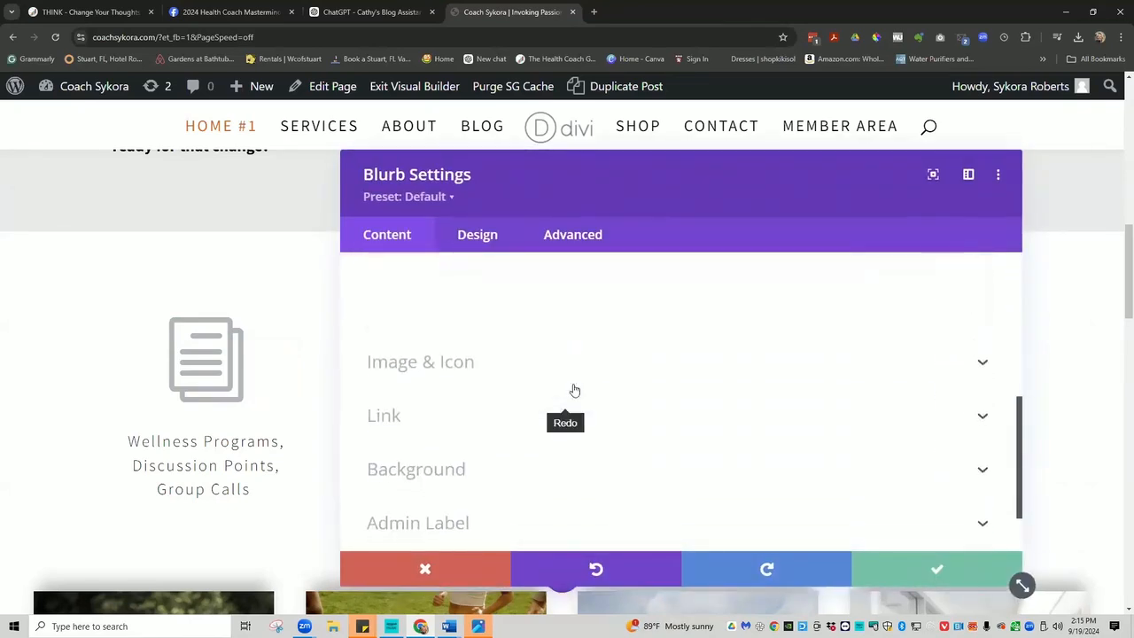
click(450, 361)
click(443, 412)
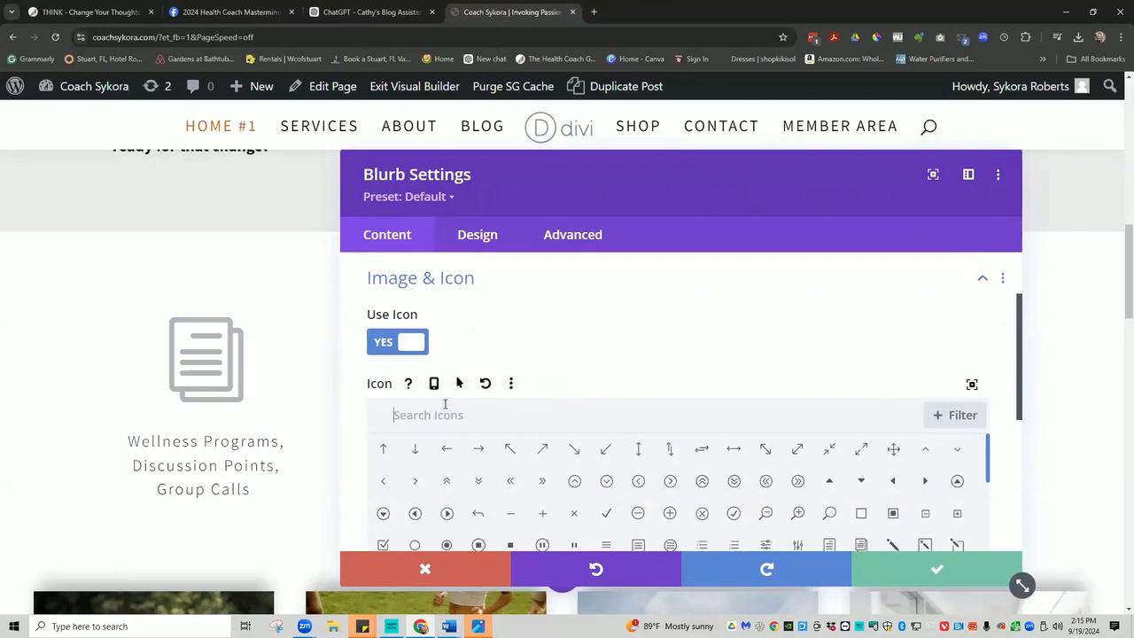
text(book)
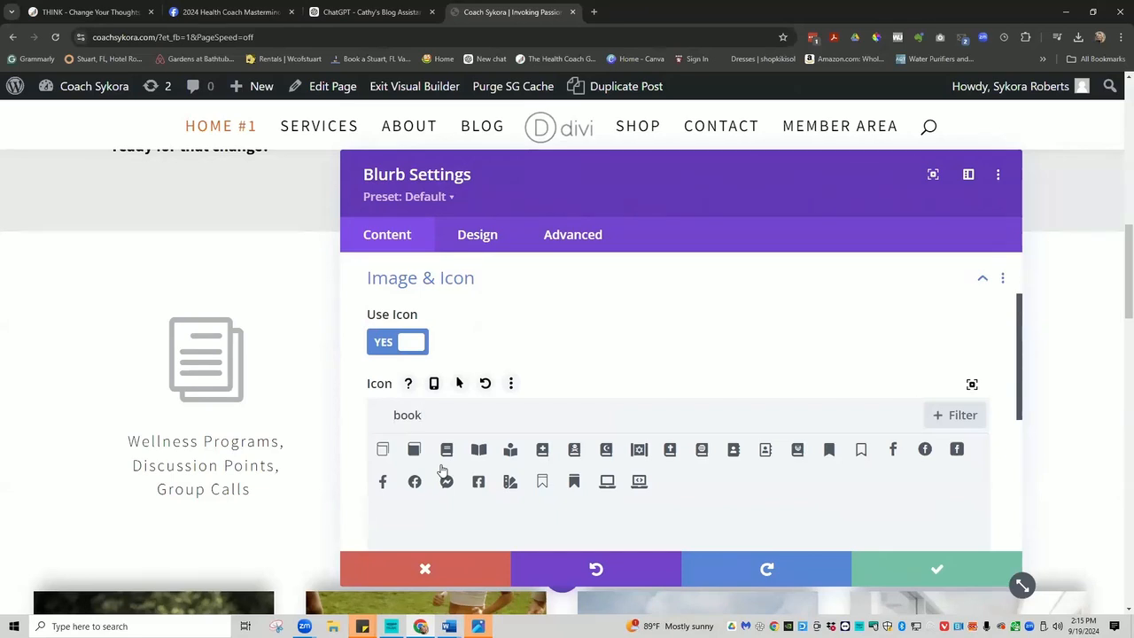
click(383, 452)
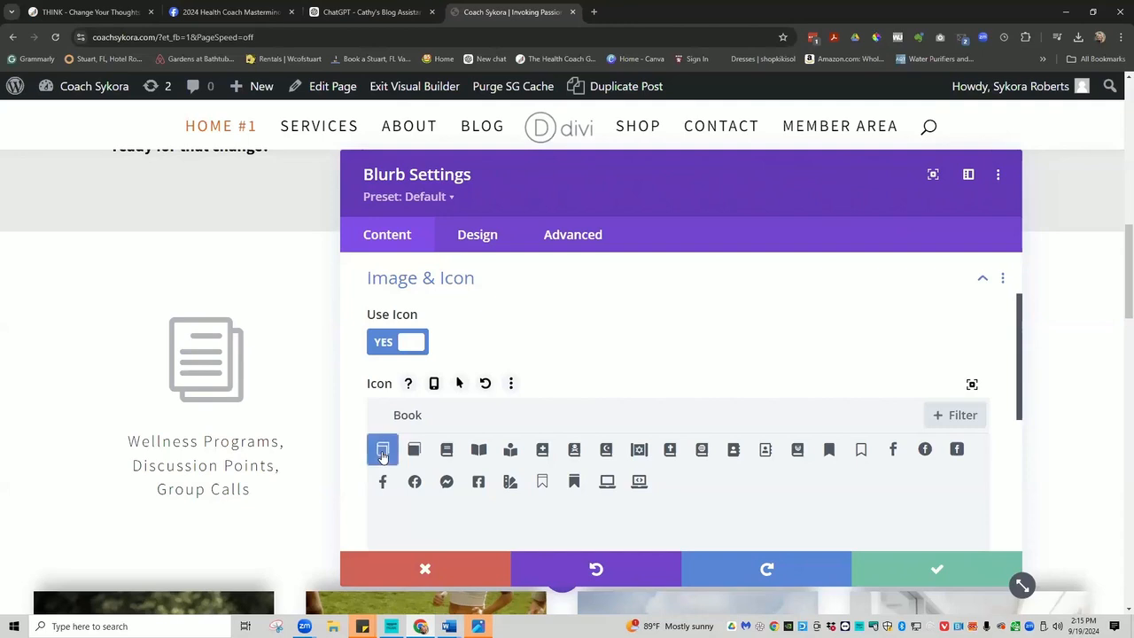
click(939, 569)
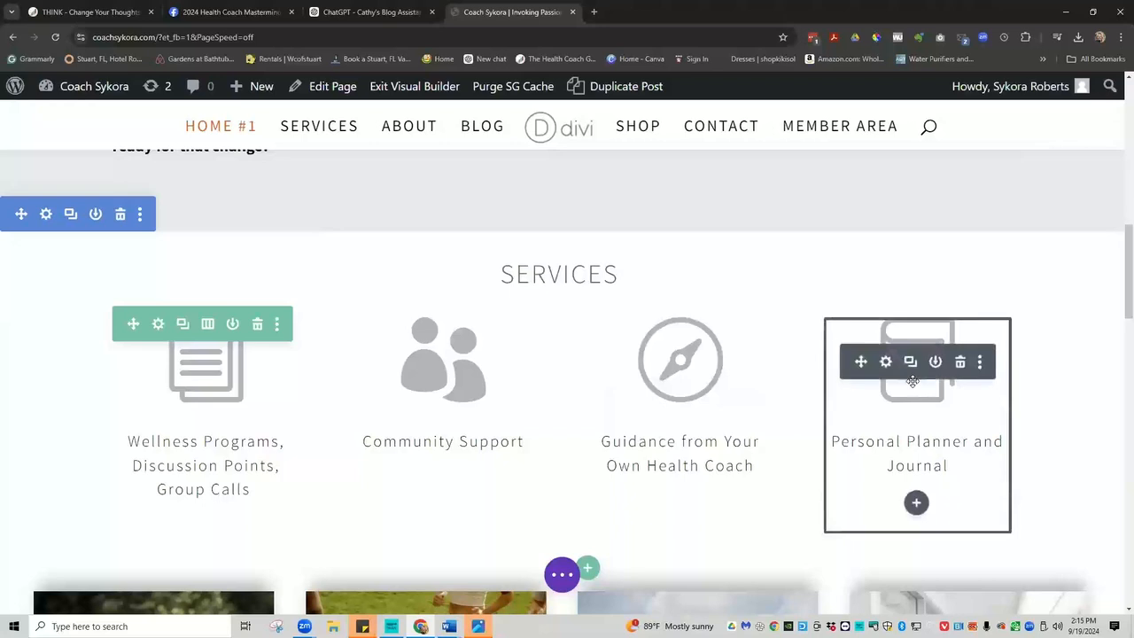
Swap the blurb icon for the book-with-medical-cross icon from a 'medical' search, and save.
click(886, 362)
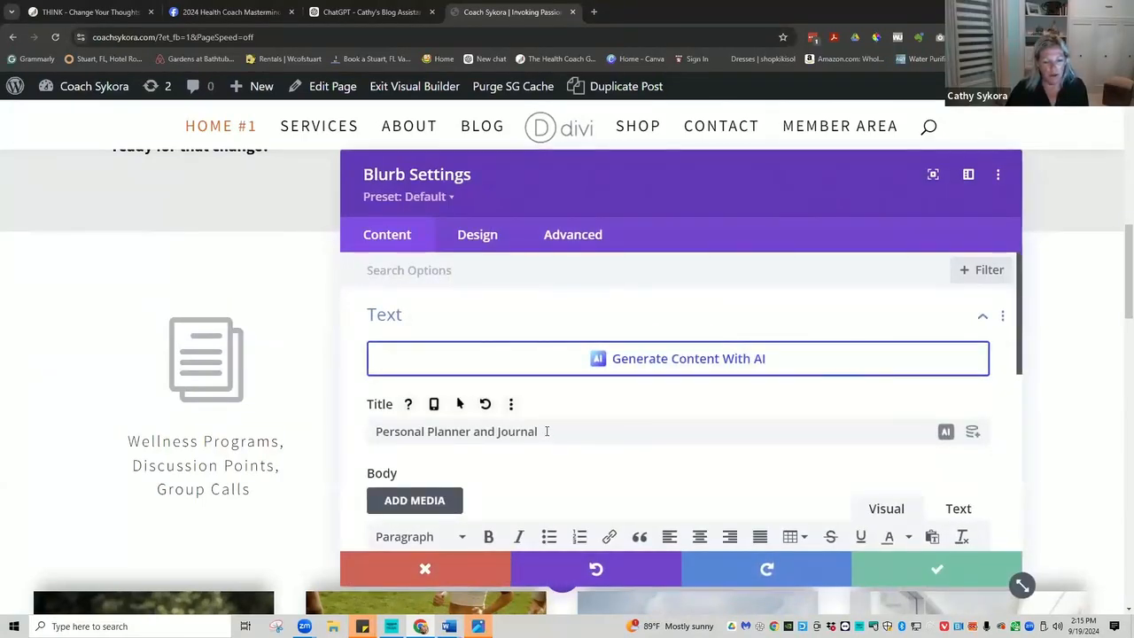
scroll(547, 439, down, 2)
scroll(547, 432, down, 2)
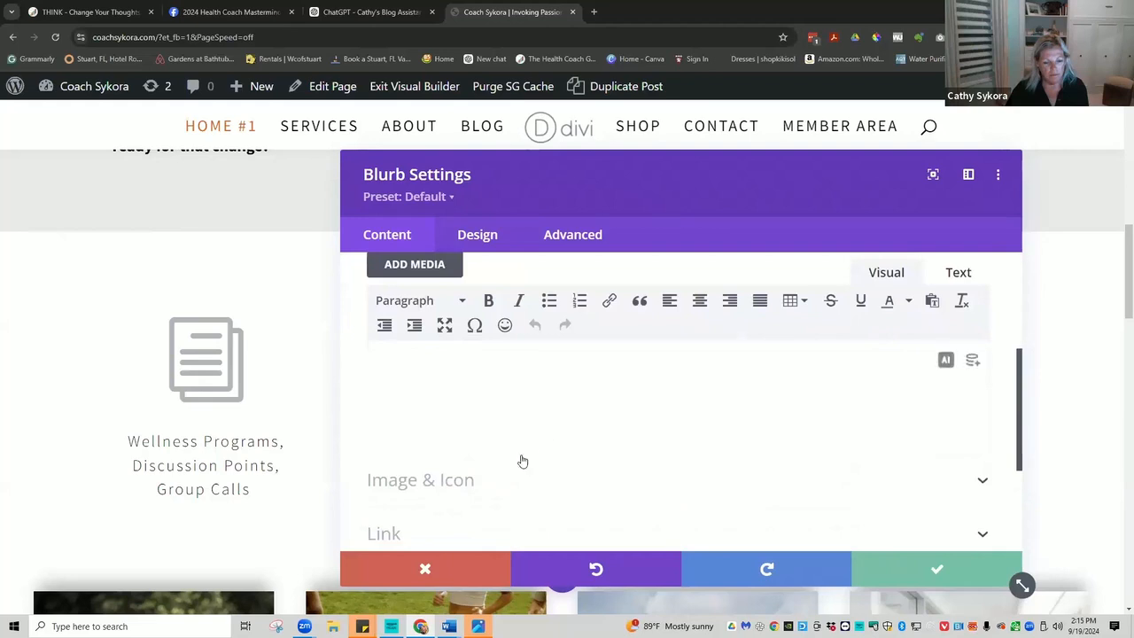
click(464, 480)
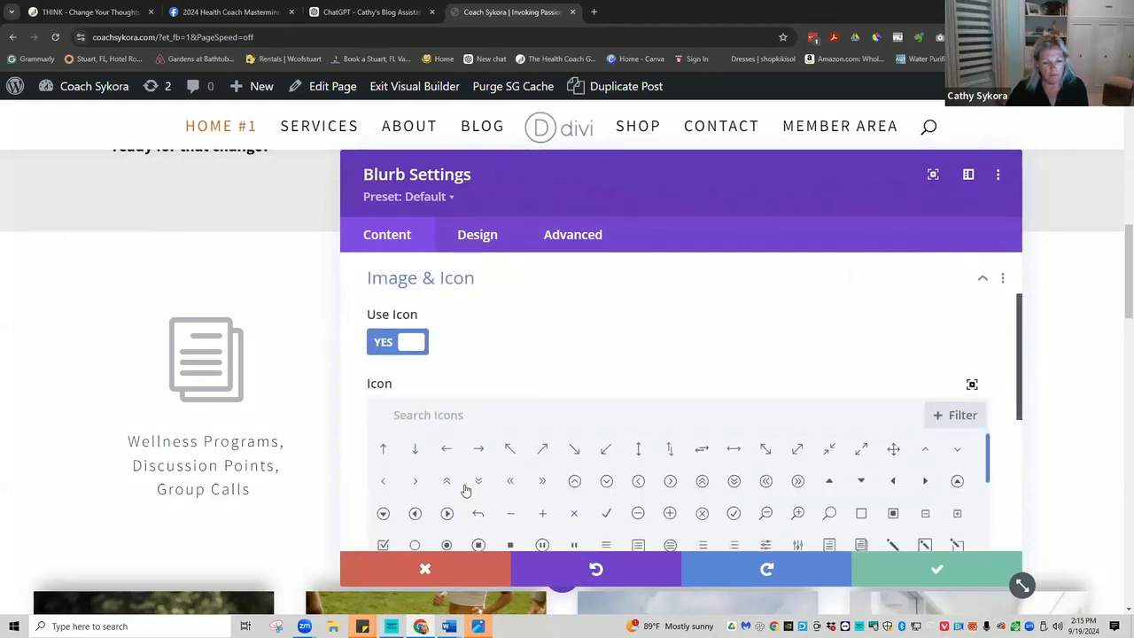
click(443, 413)
text(medical)
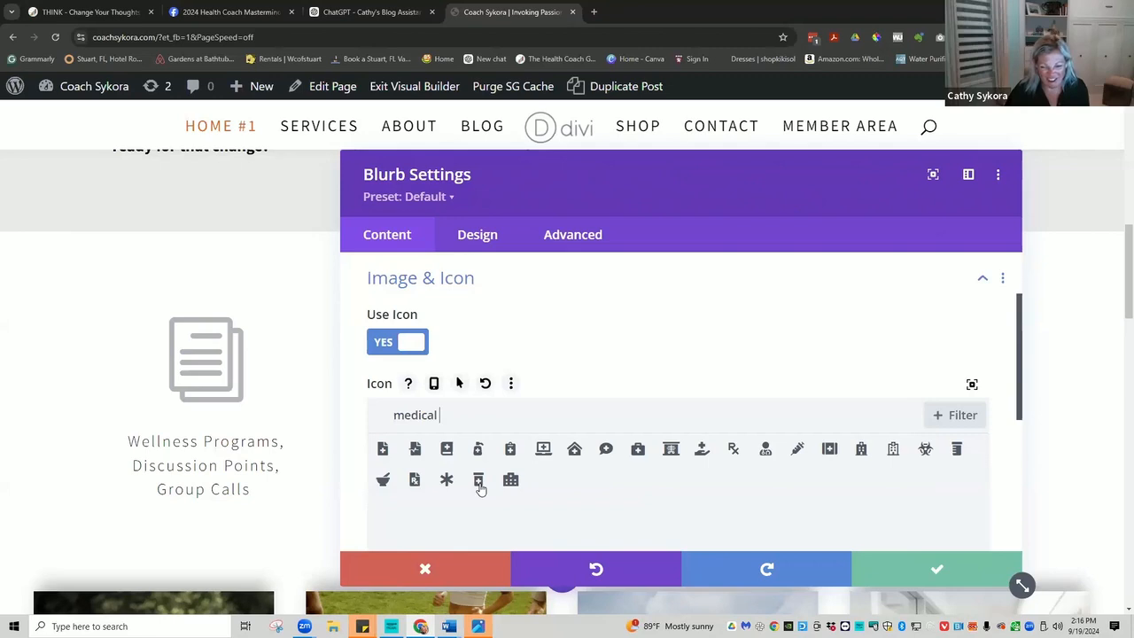
click(446, 448)
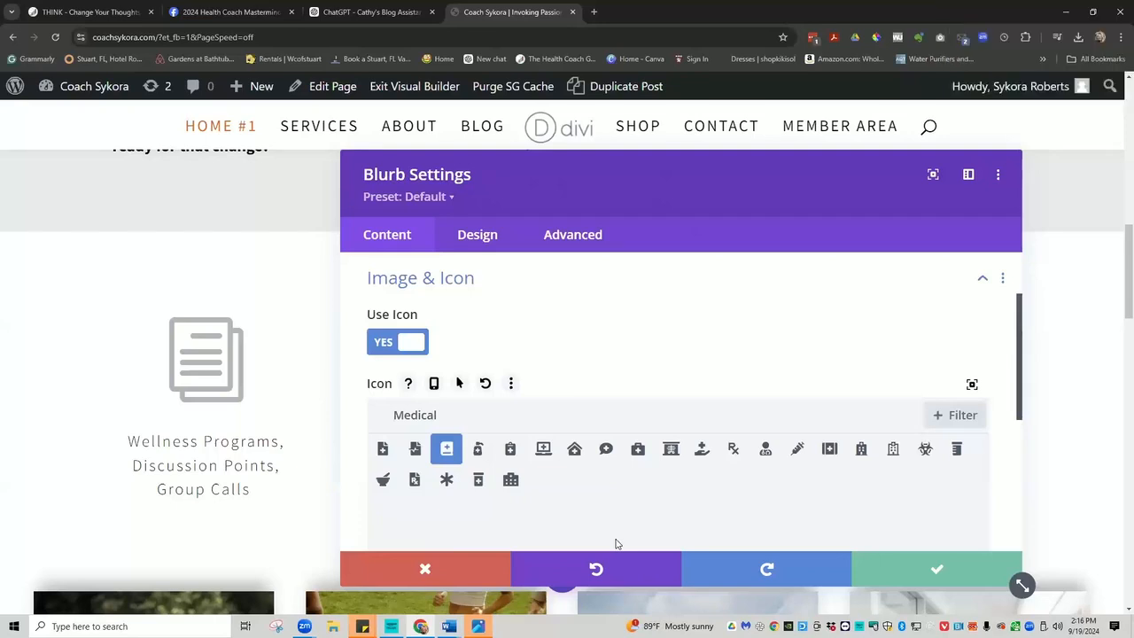
click(935, 566)
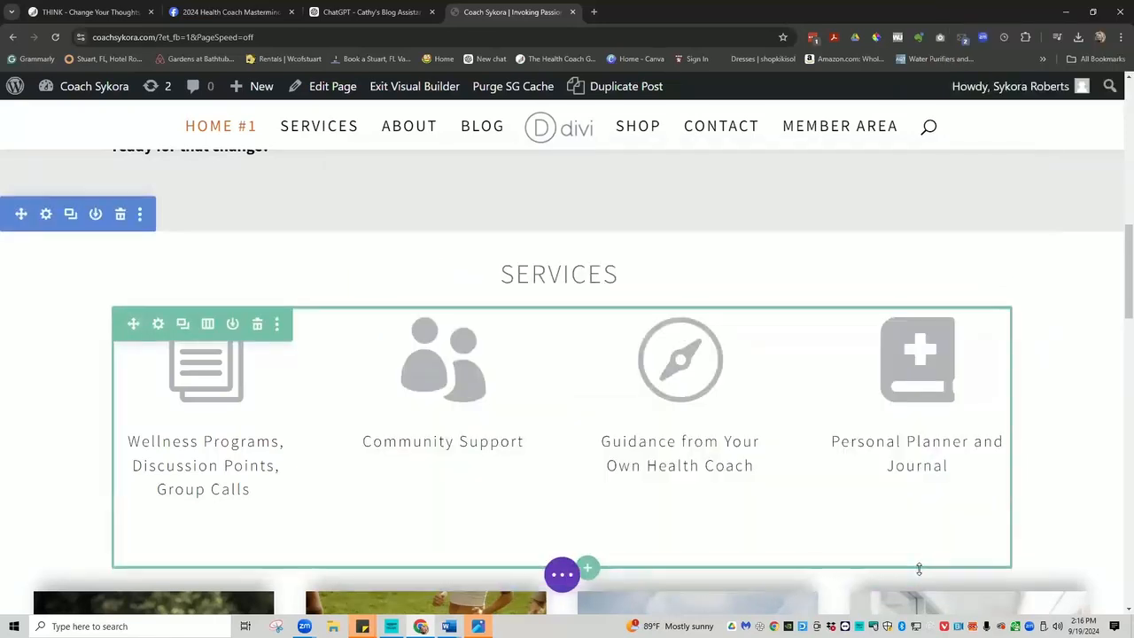
mouse_move(897, 364)
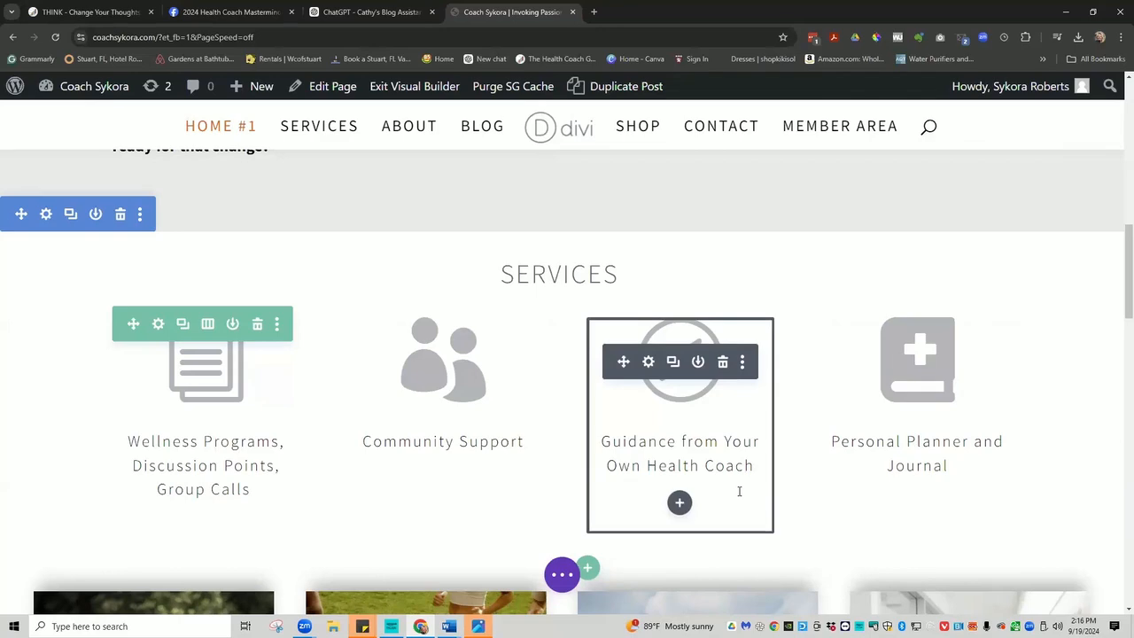
scroll(738, 491, down, 1)
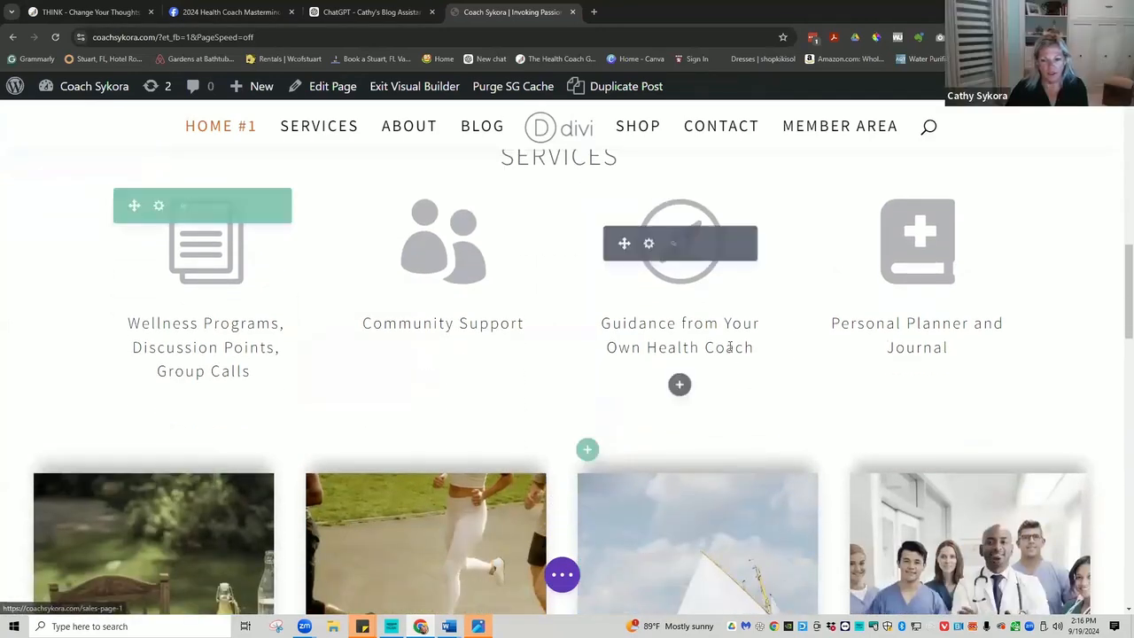
scroll(720, 342, down, 4)
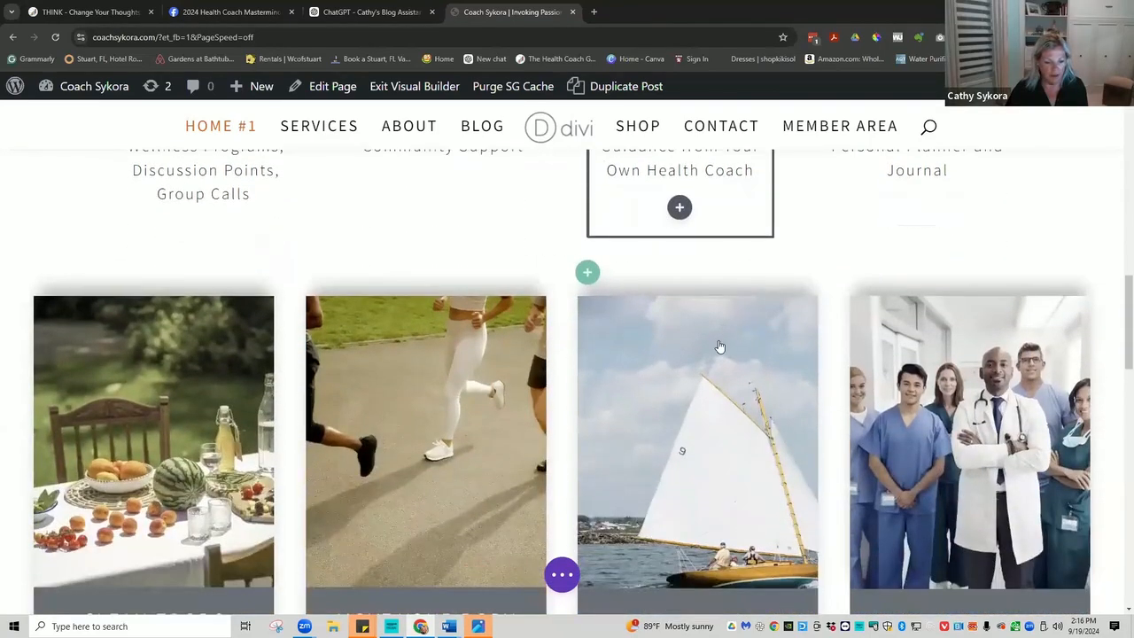
scroll(719, 346, down, 1)
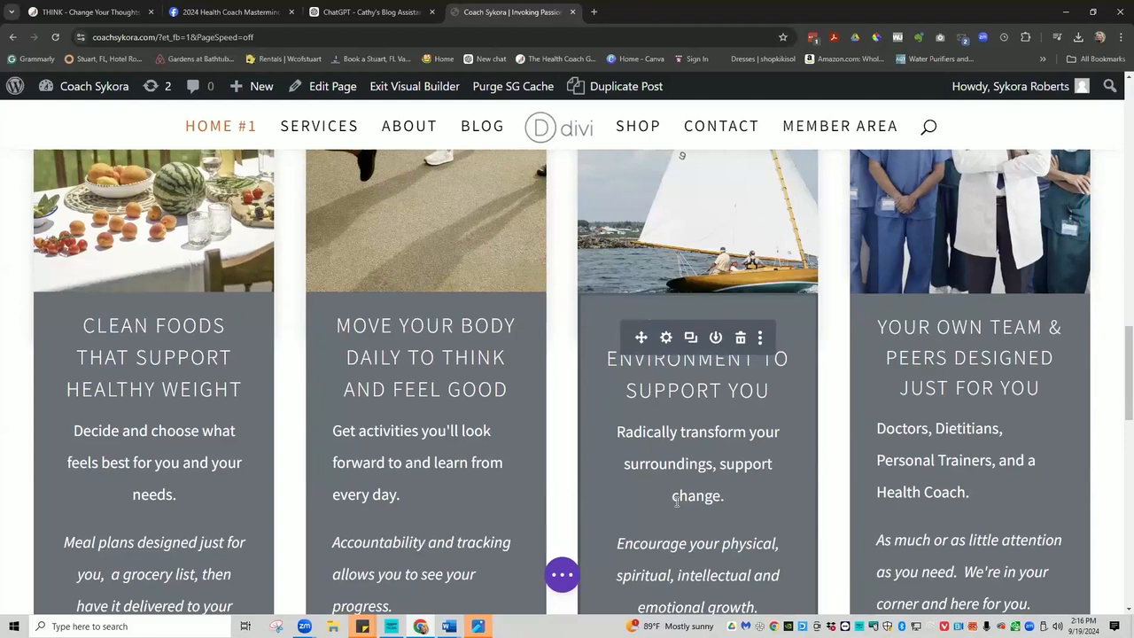
scroll(676, 501, down, 1)
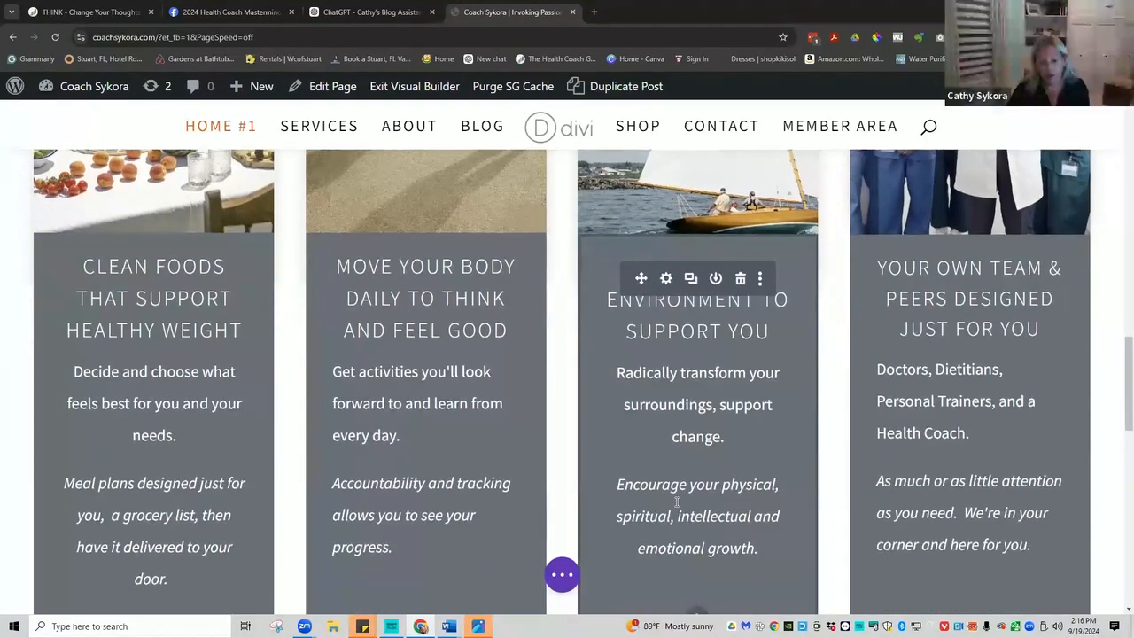
scroll(676, 501, down, 1)
scroll(674, 499, down, 1)
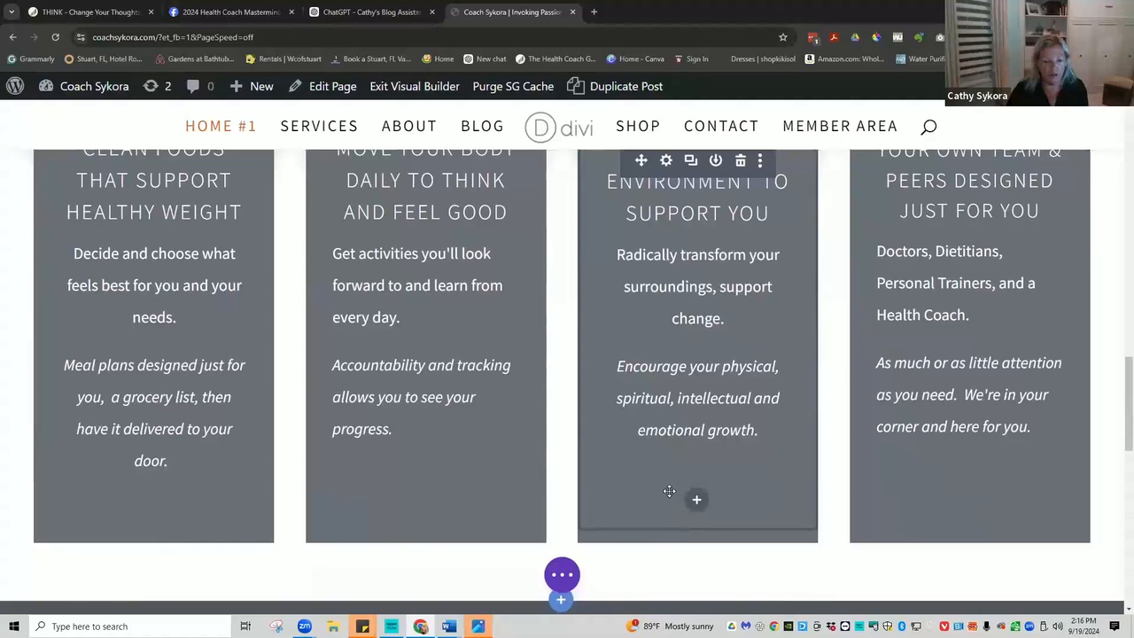
scroll(667, 488, up, 1)
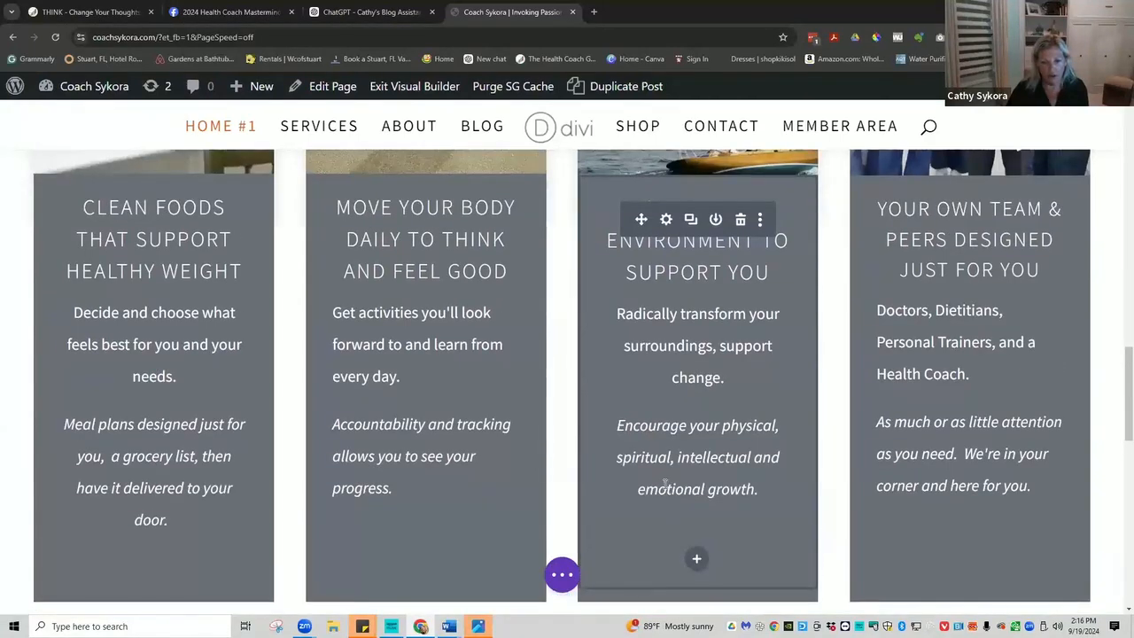
scroll(486, 354, up, 2)
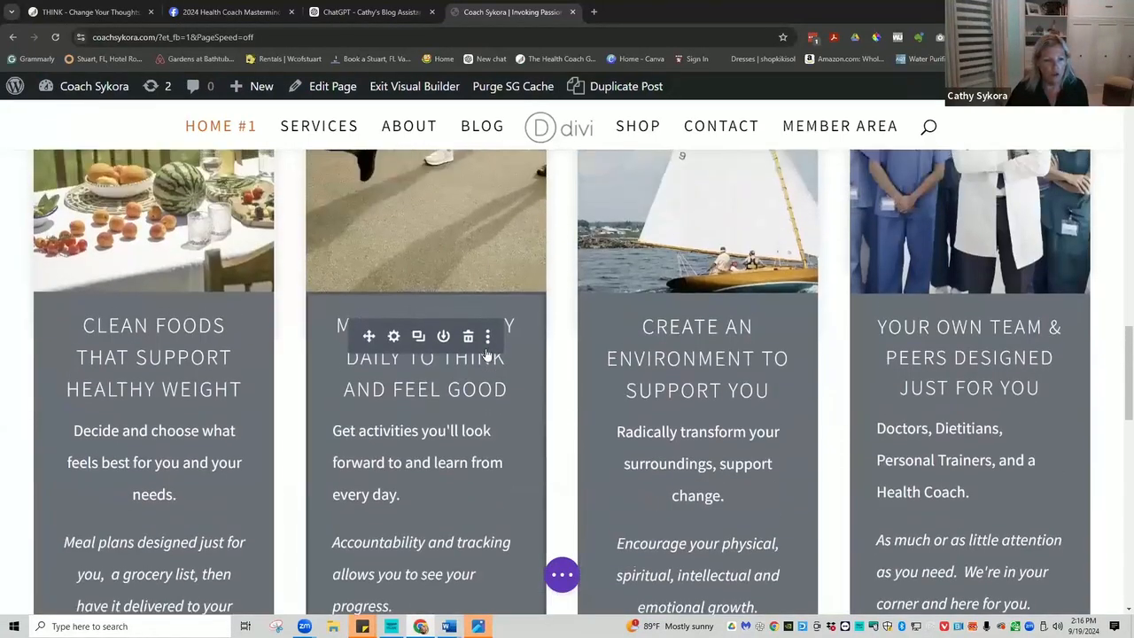
scroll(486, 354, up, 5)
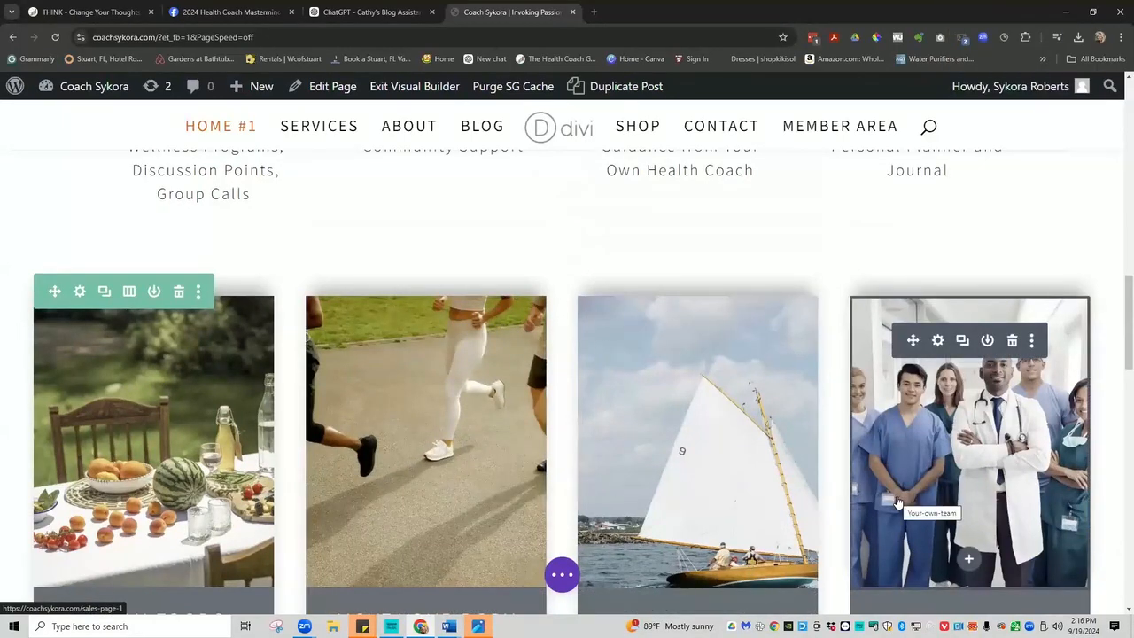
scroll(897, 502, down, 2)
scroll(705, 261, up, 5)
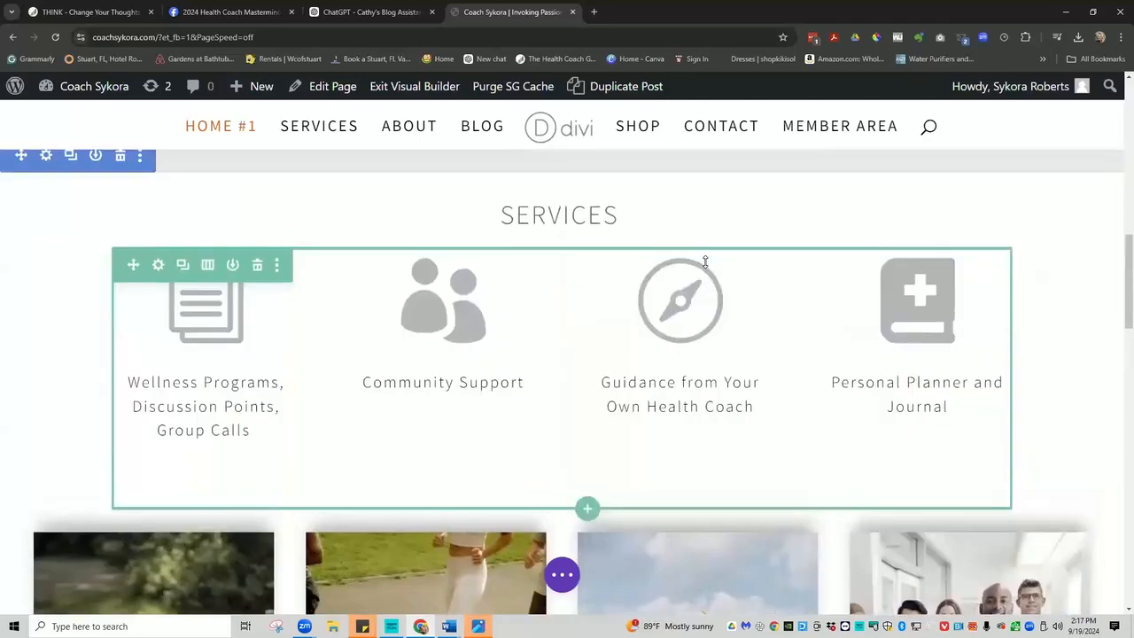
scroll(705, 261, up, 2)
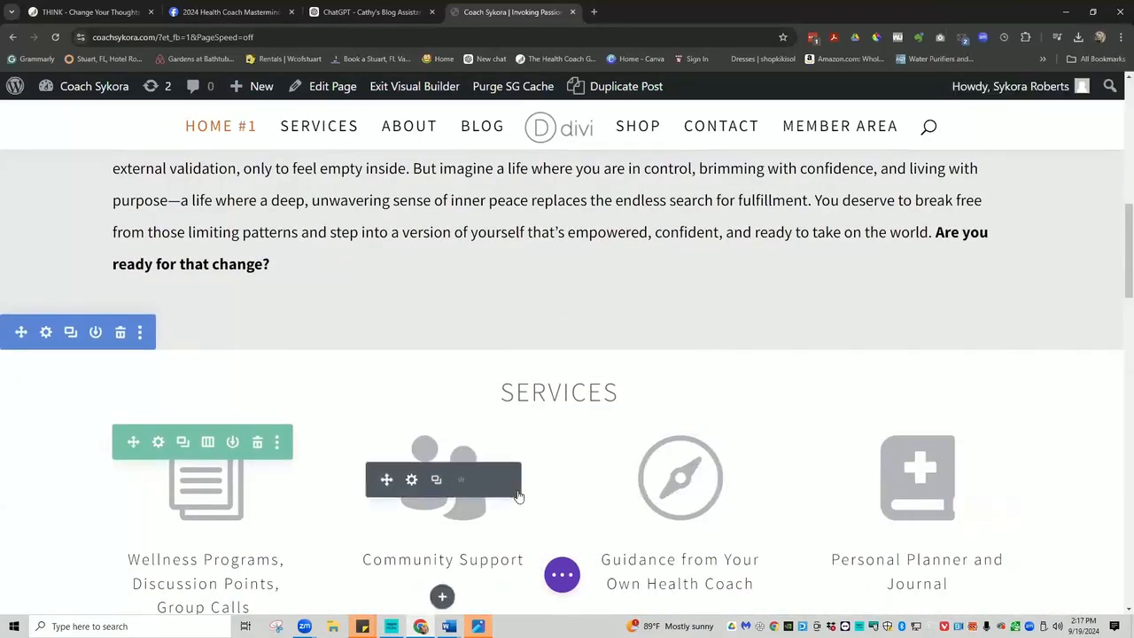
click(206, 443)
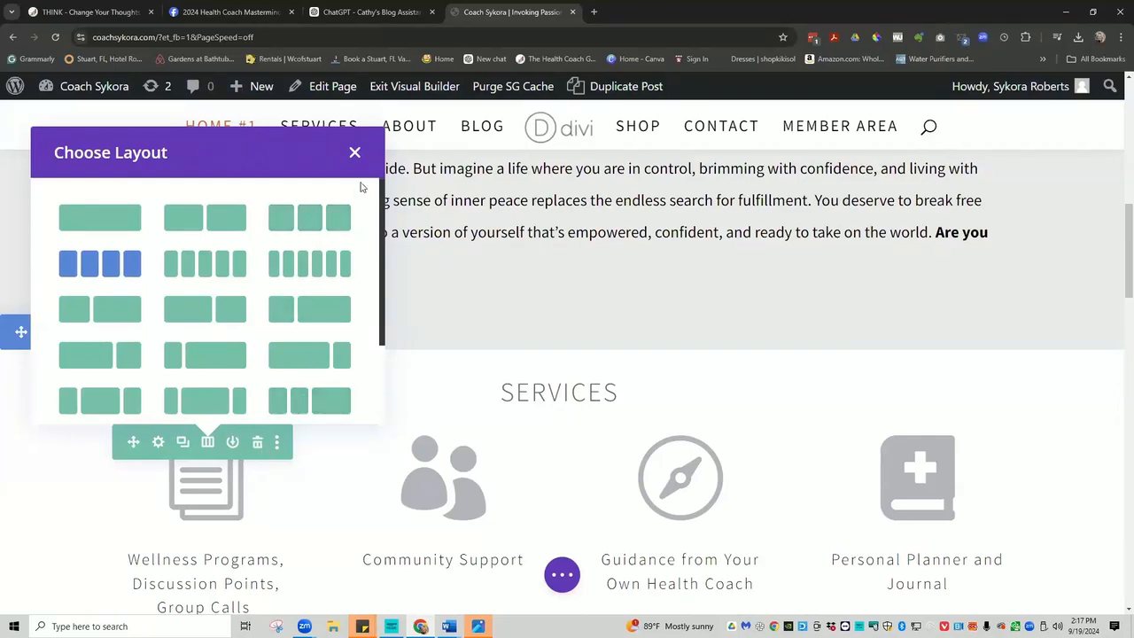
click(354, 155)
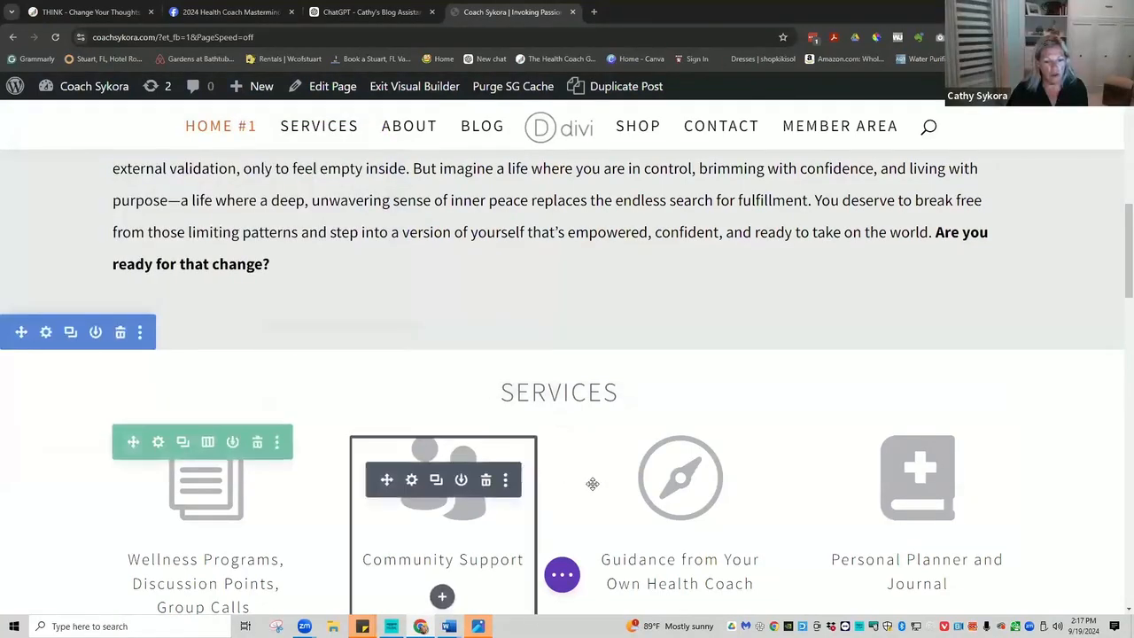
scroll(683, 432, down, 3)
scroll(673, 438, down, 2)
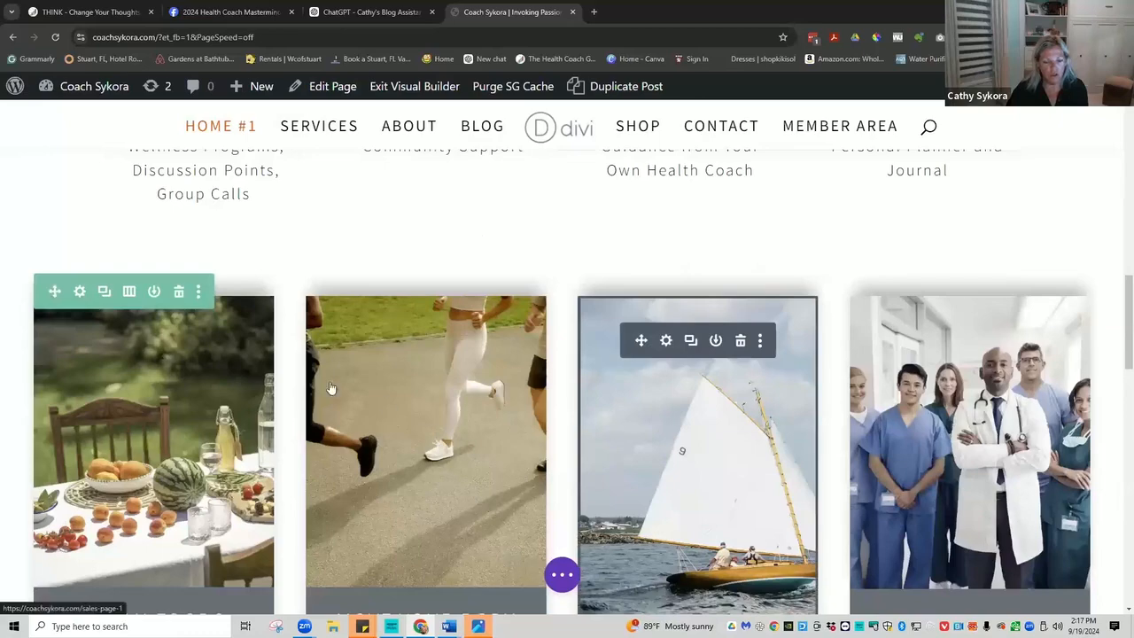
scroll(835, 435, down, 2)
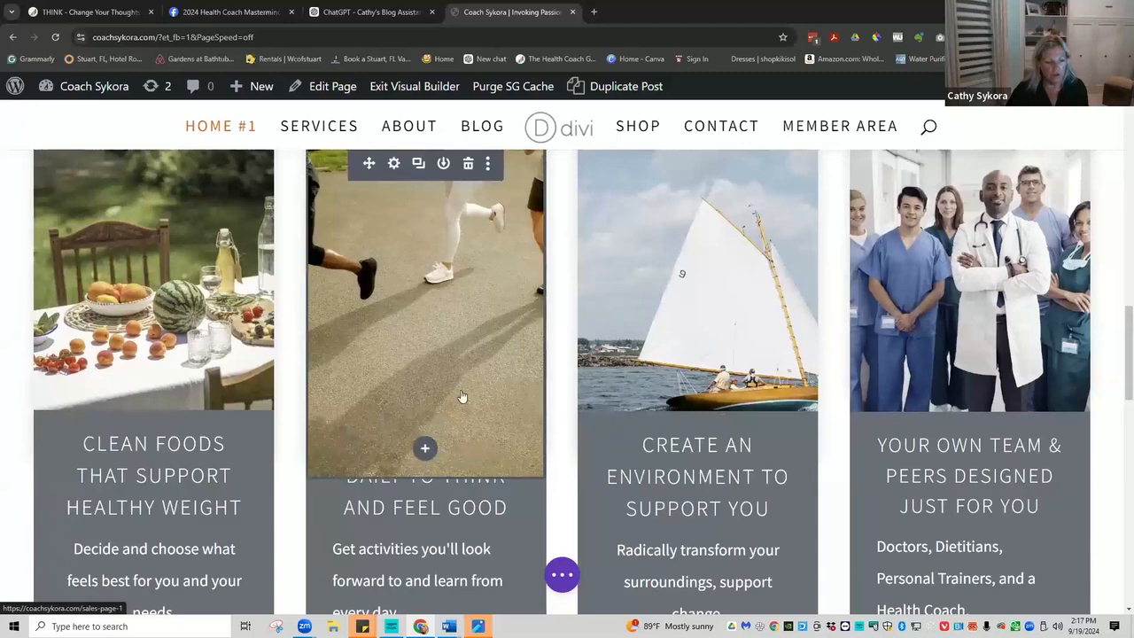
scroll(811, 340, down, 5)
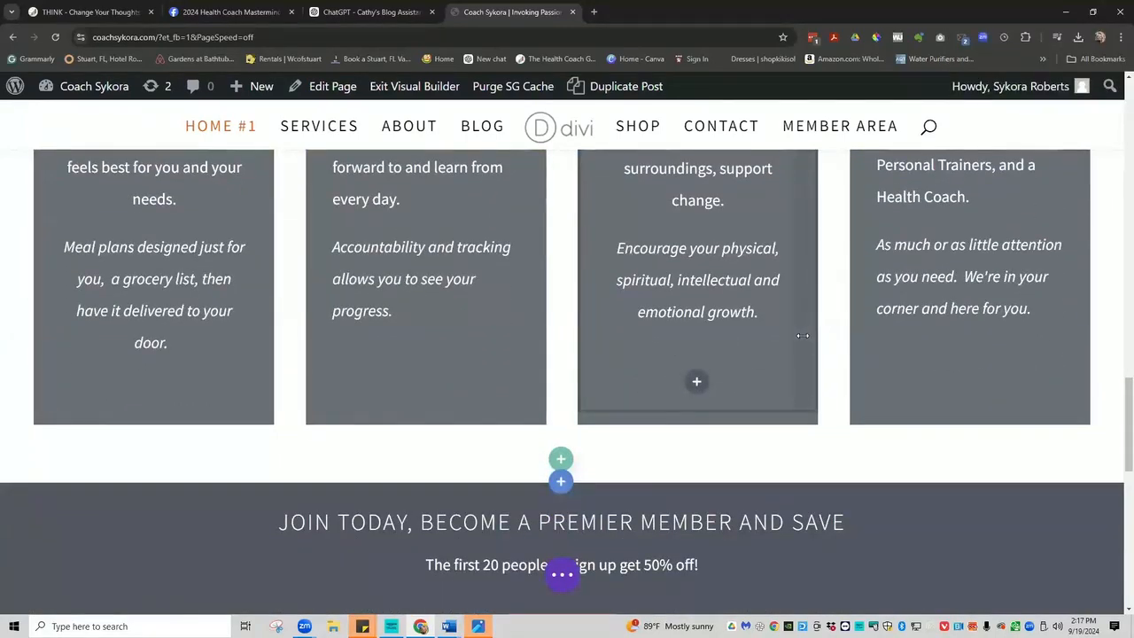
scroll(802, 336, up, 3)
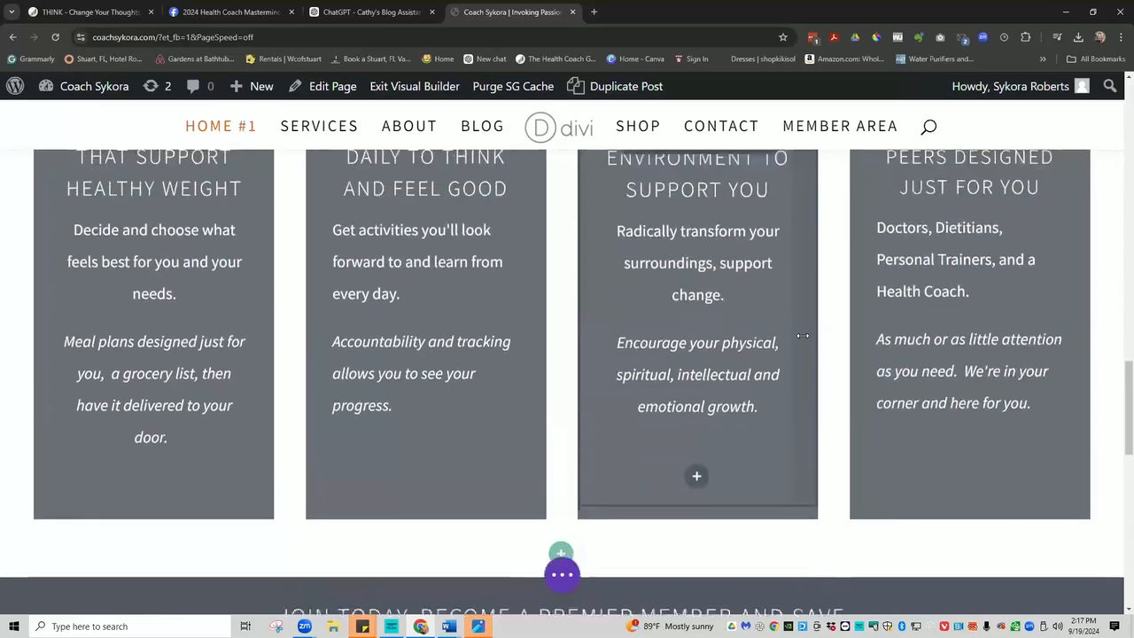
scroll(802, 336, up, 1)
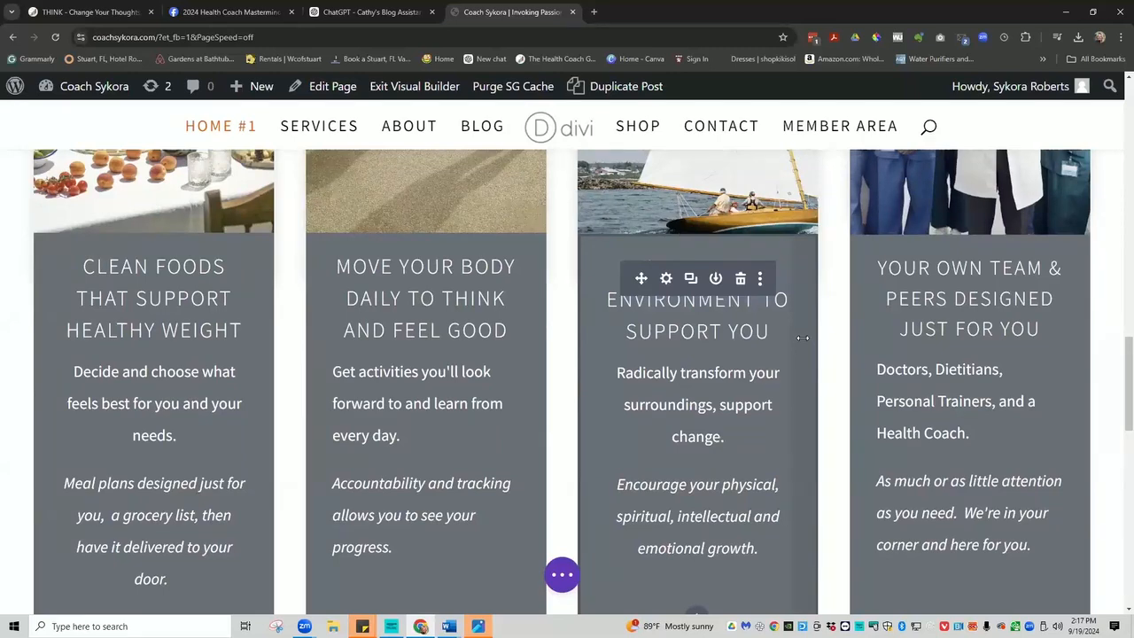
scroll(797, 335, down, 3)
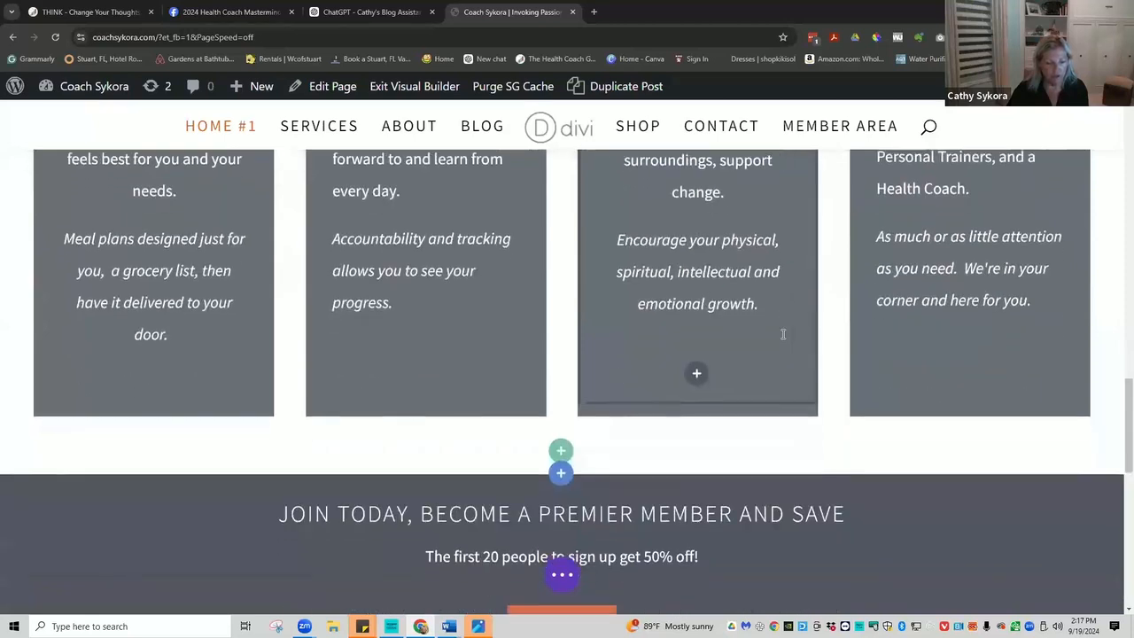
scroll(781, 333, down, 1)
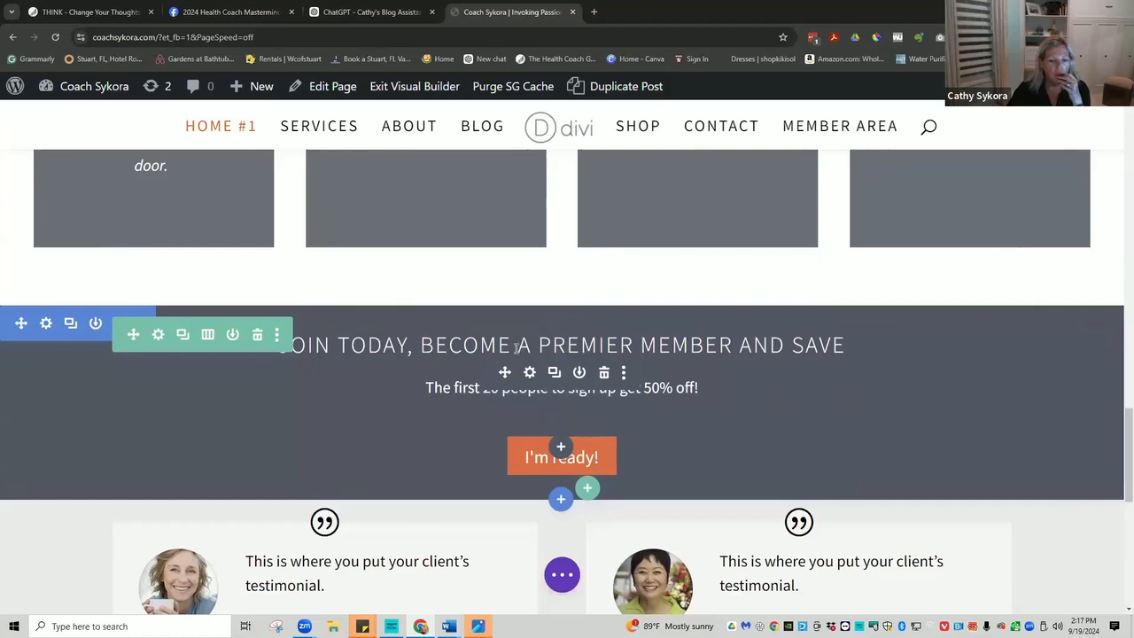
scroll(416, 397, down, 1)
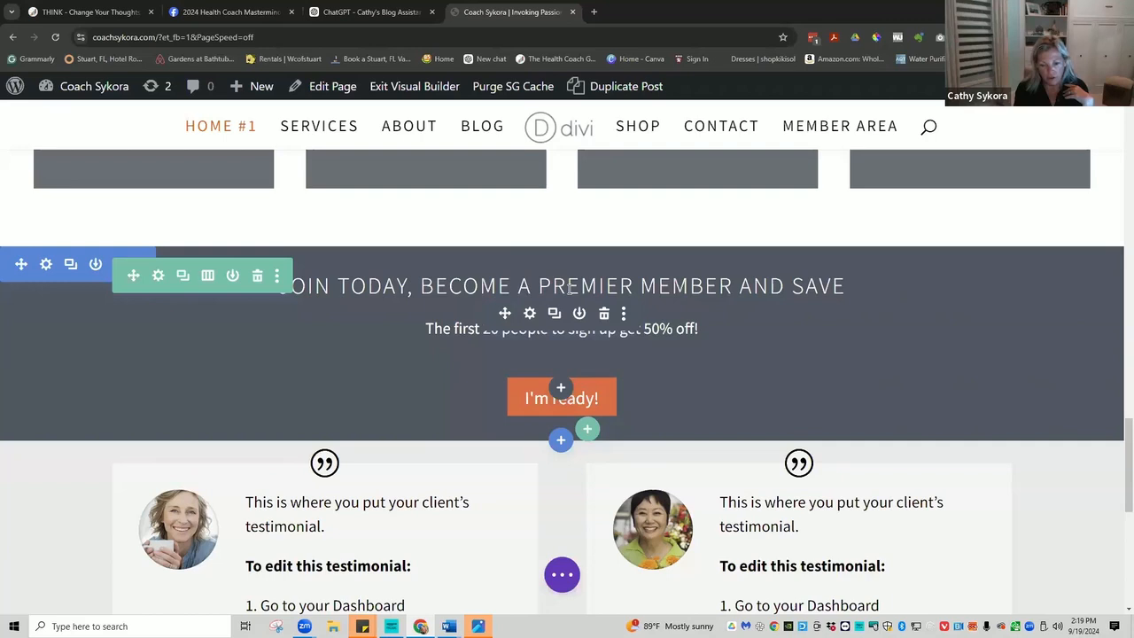
scroll(579, 272, down, 1)
scroll(579, 272, down, 3)
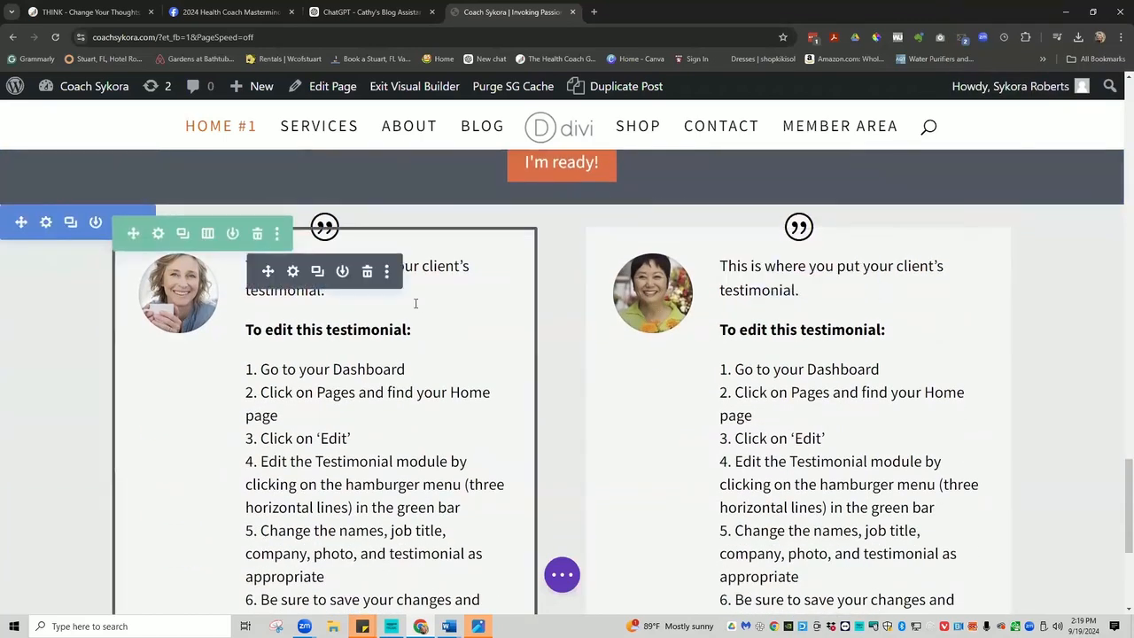
scroll(416, 303, down, 1)
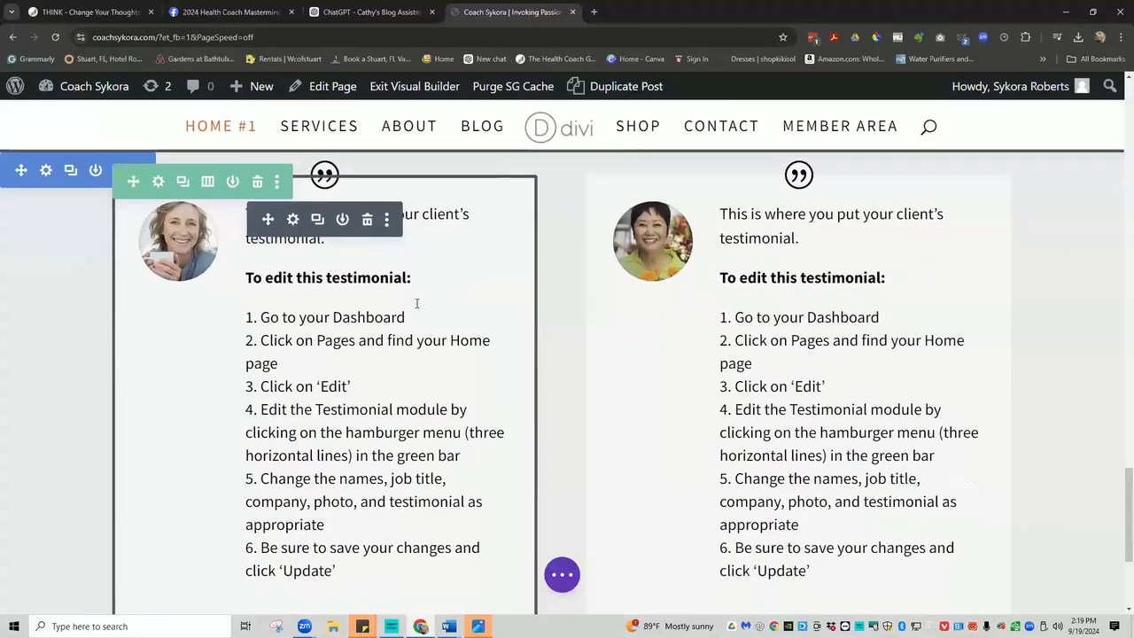
scroll(417, 303, down, 2)
scroll(416, 302, up, 3)
scroll(416, 302, up, 4)
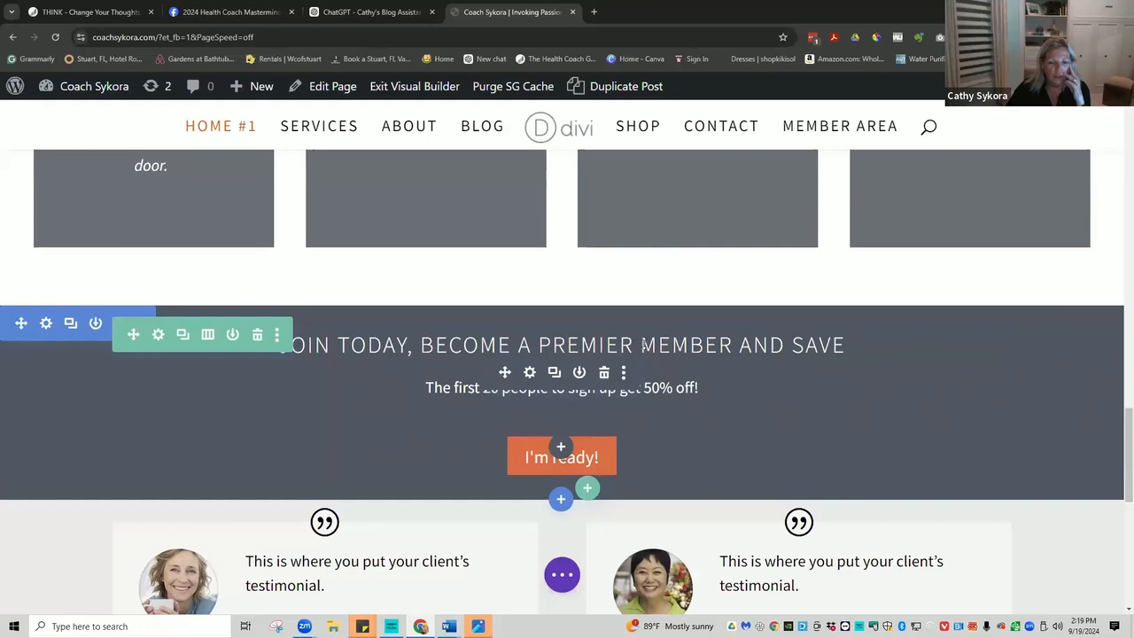
Google 'premiere' then 'premier' to confirm it translates as 'first', then return to the editor tab.
click(594, 11)
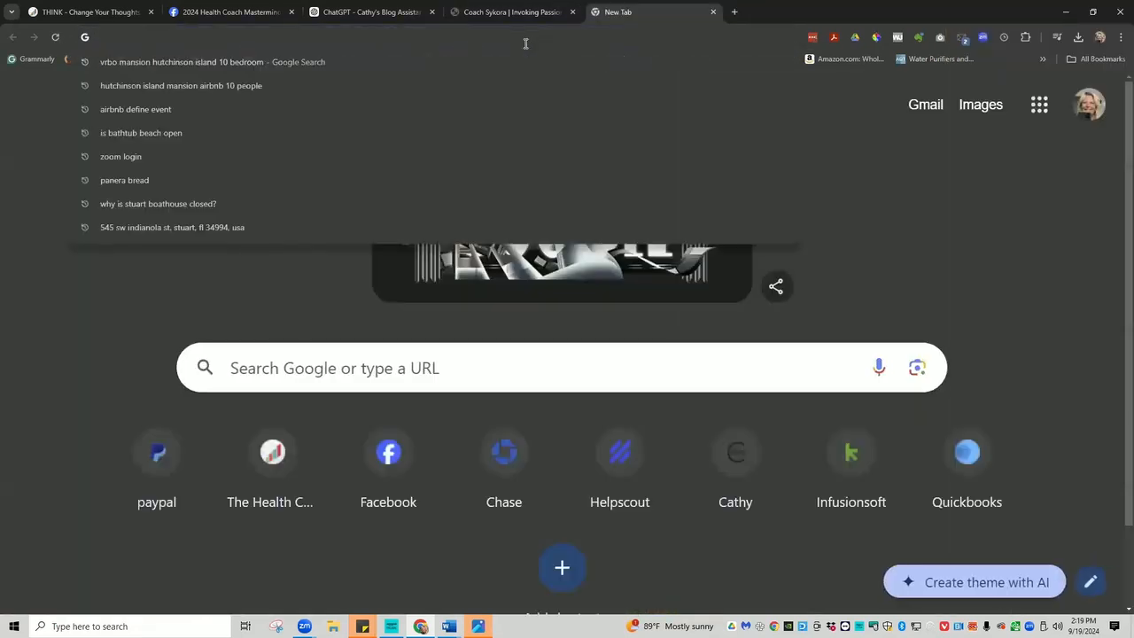
text(premiere)
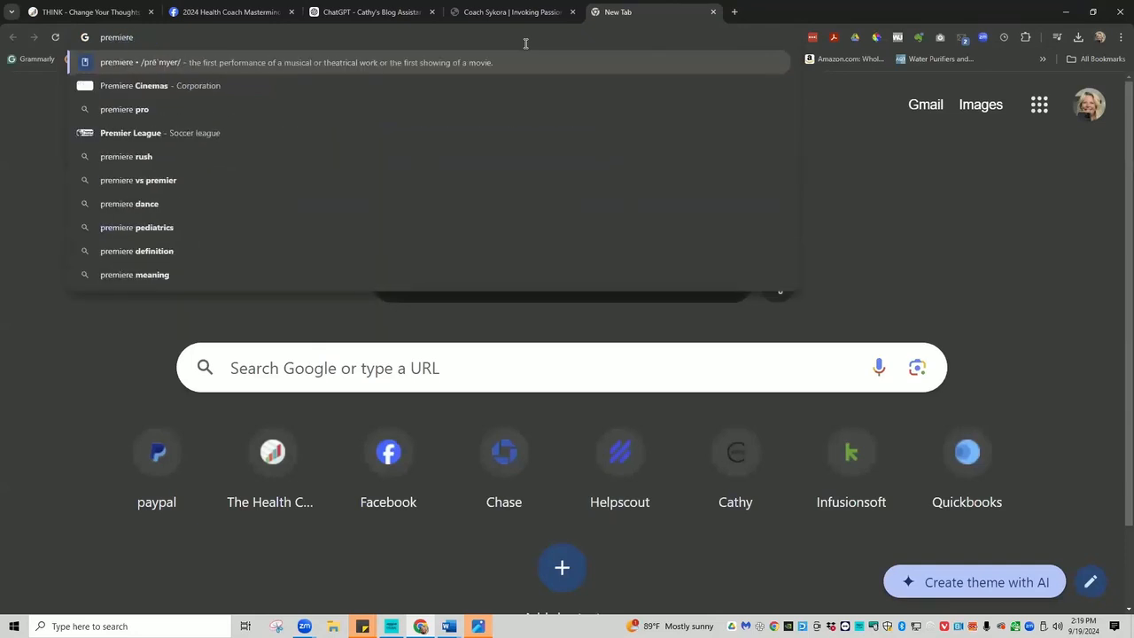
key(Return)
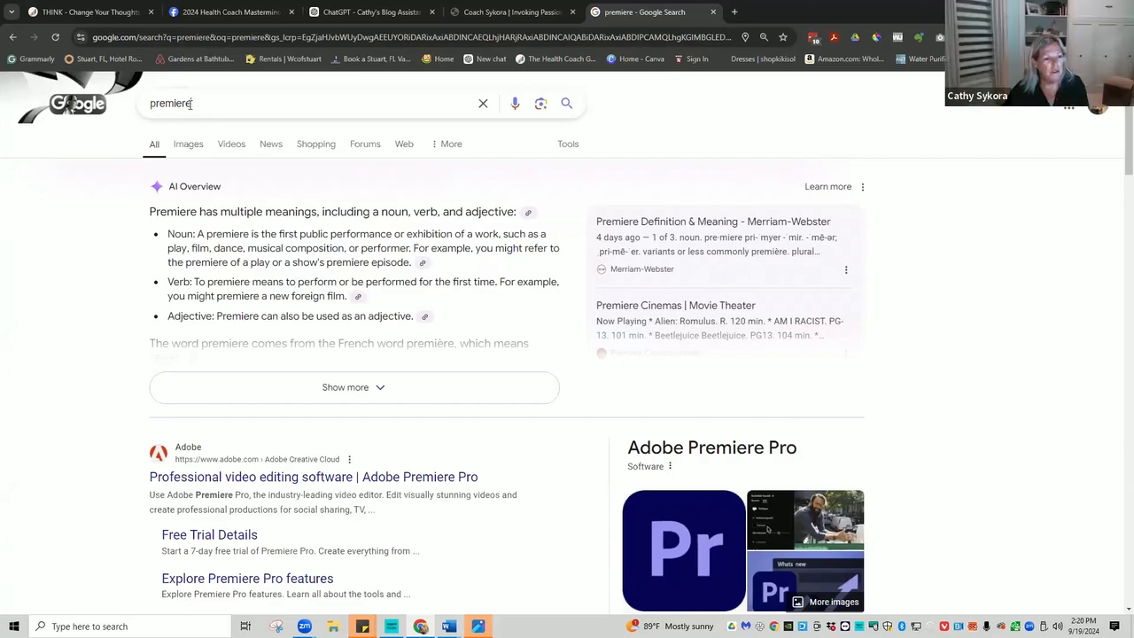
drag(188, 103, 262, 96)
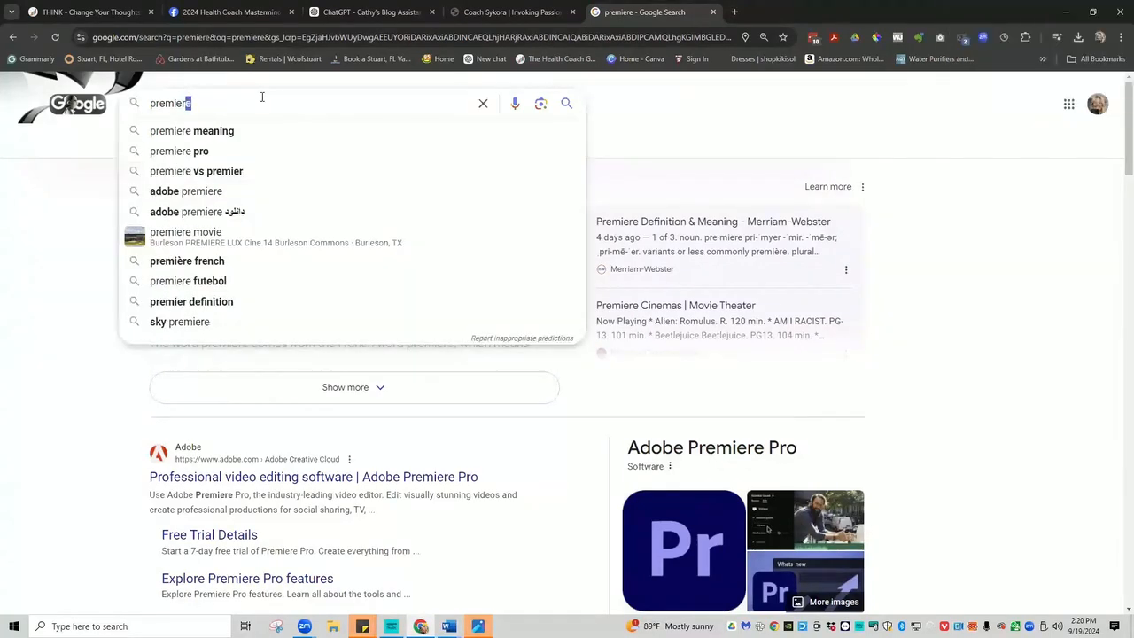
key(Return)
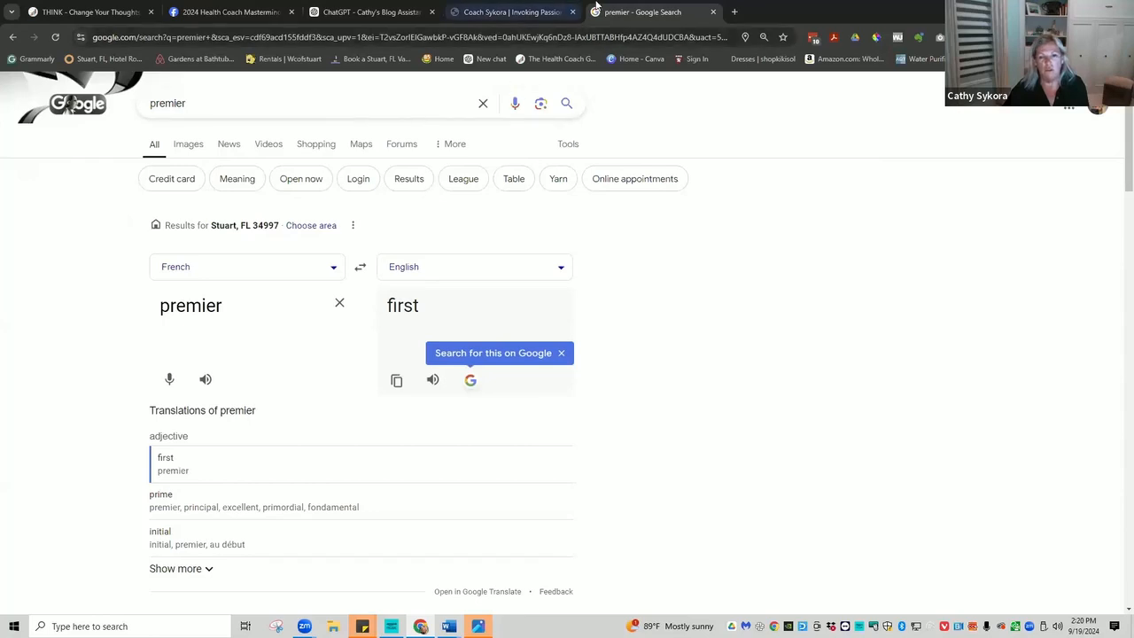
click(524, 13)
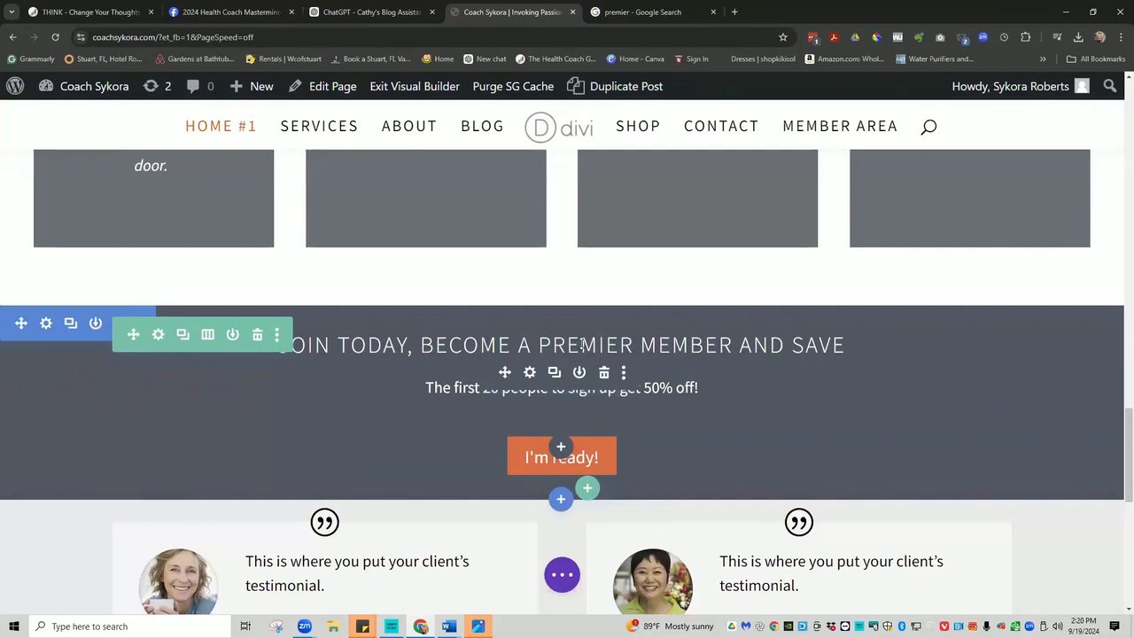
Replace PREMIER with FOUNDING in the Join Today banner title and save the module.
click(529, 372)
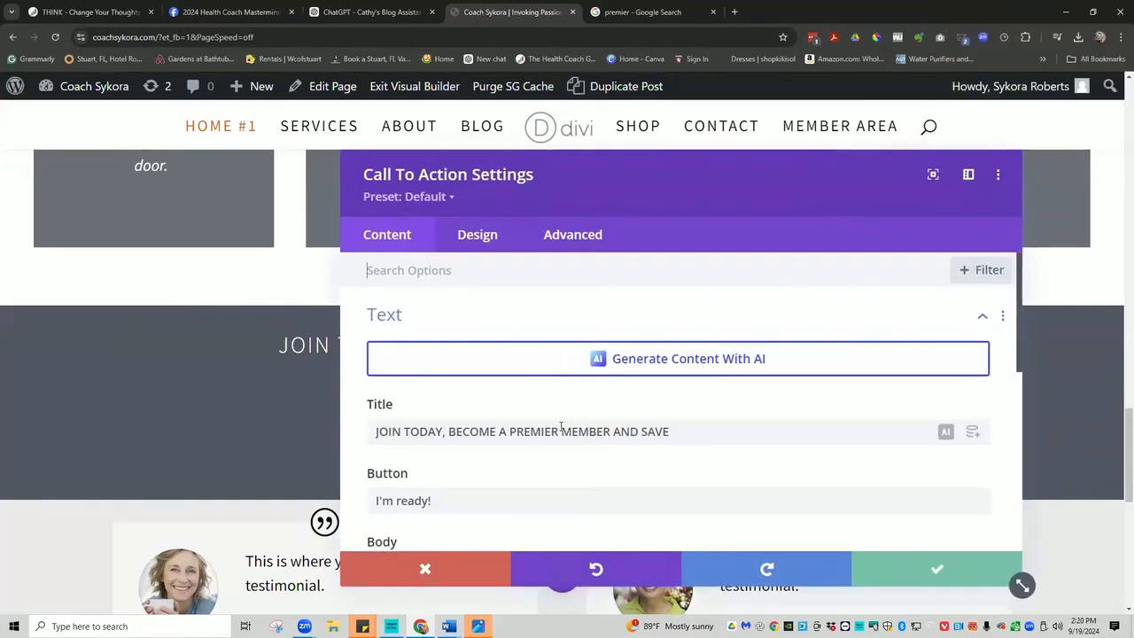
drag(558, 431, 509, 431)
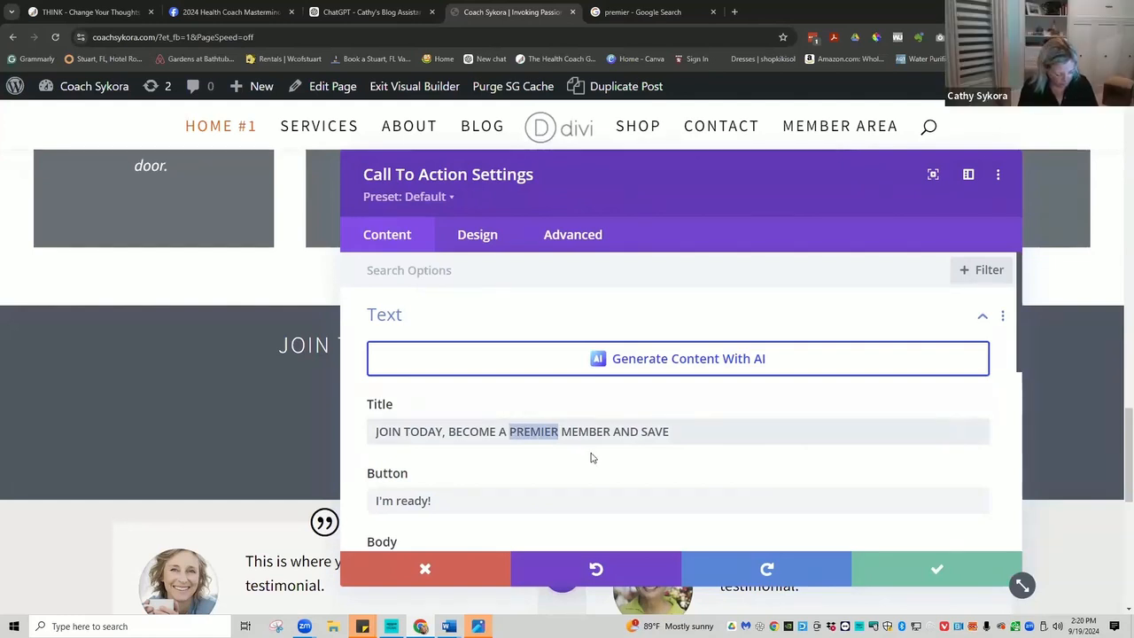
text(FOUNDIN)
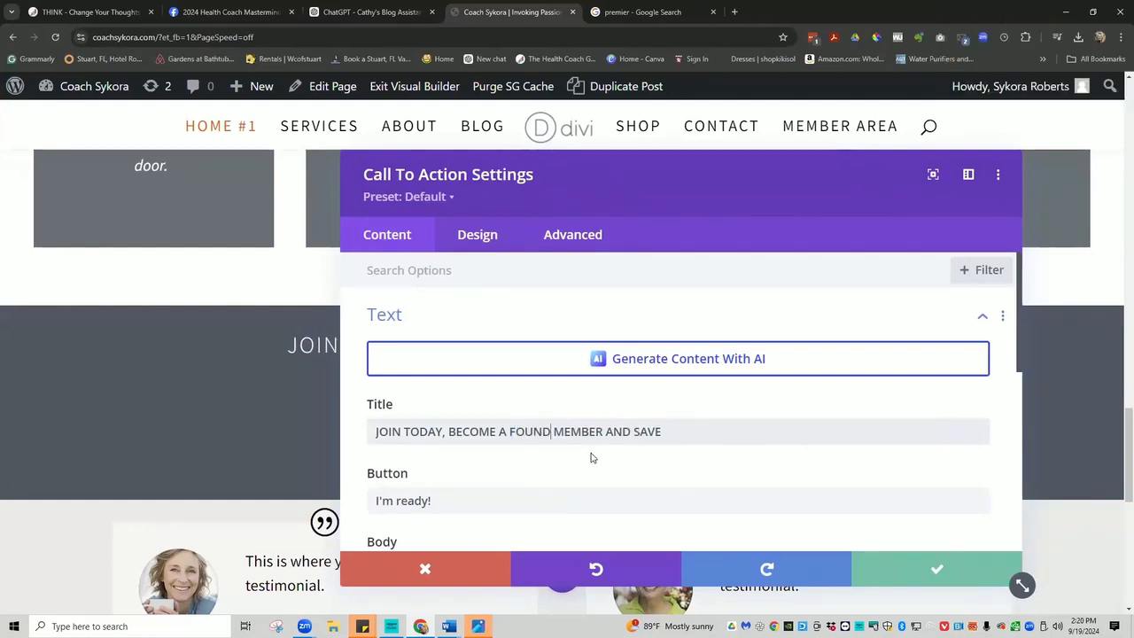
text(G)
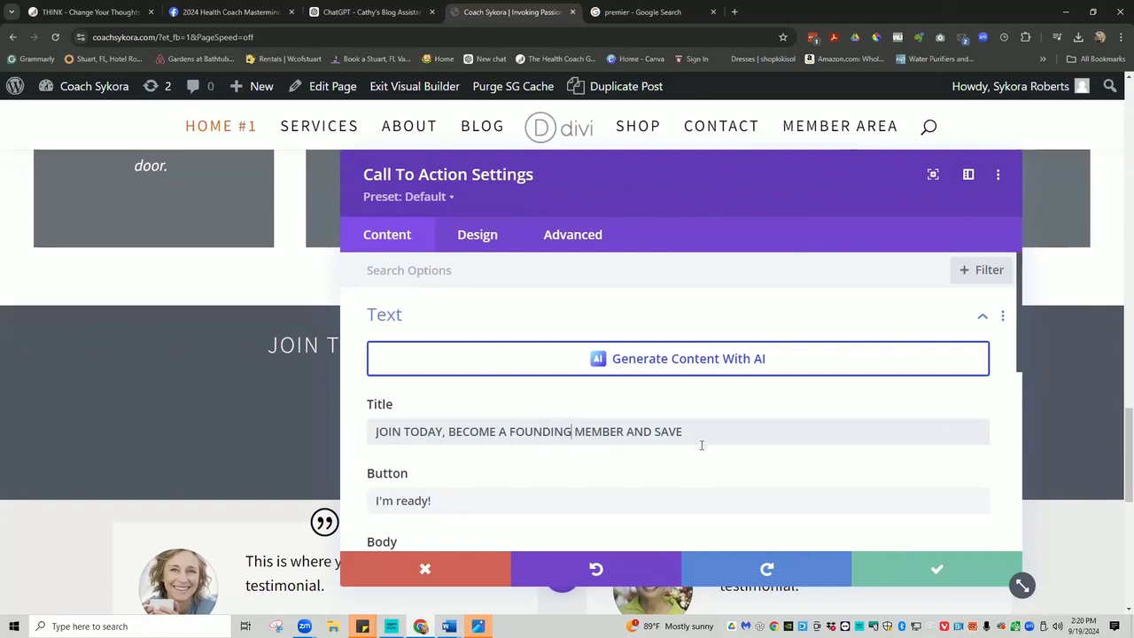
scroll(726, 446, down, 3)
scroll(726, 446, down, 5)
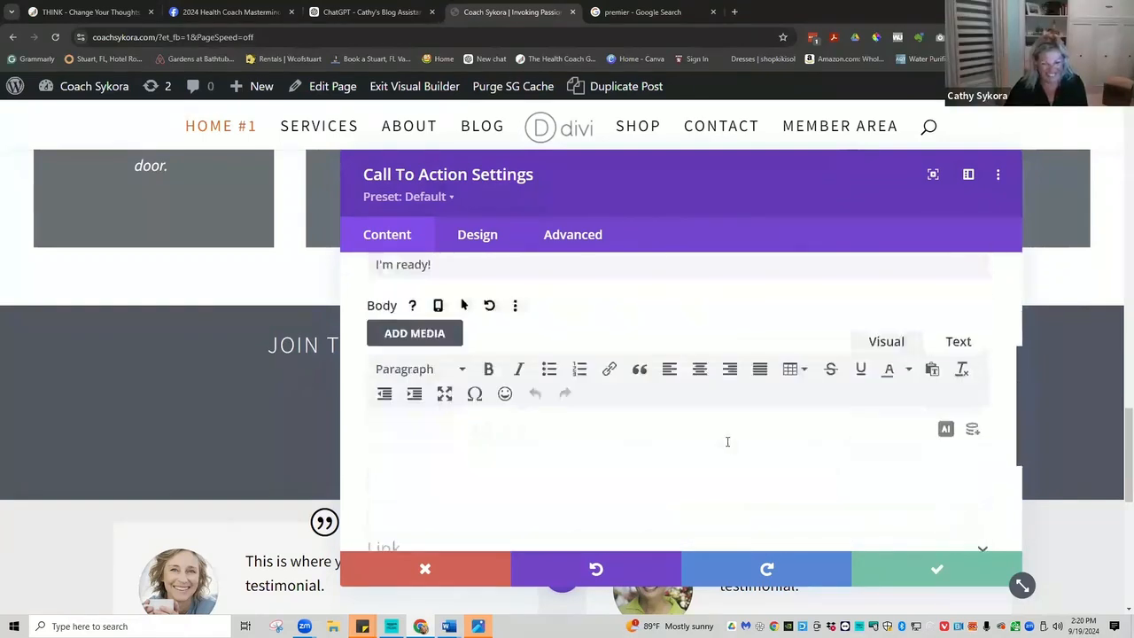
click(936, 568)
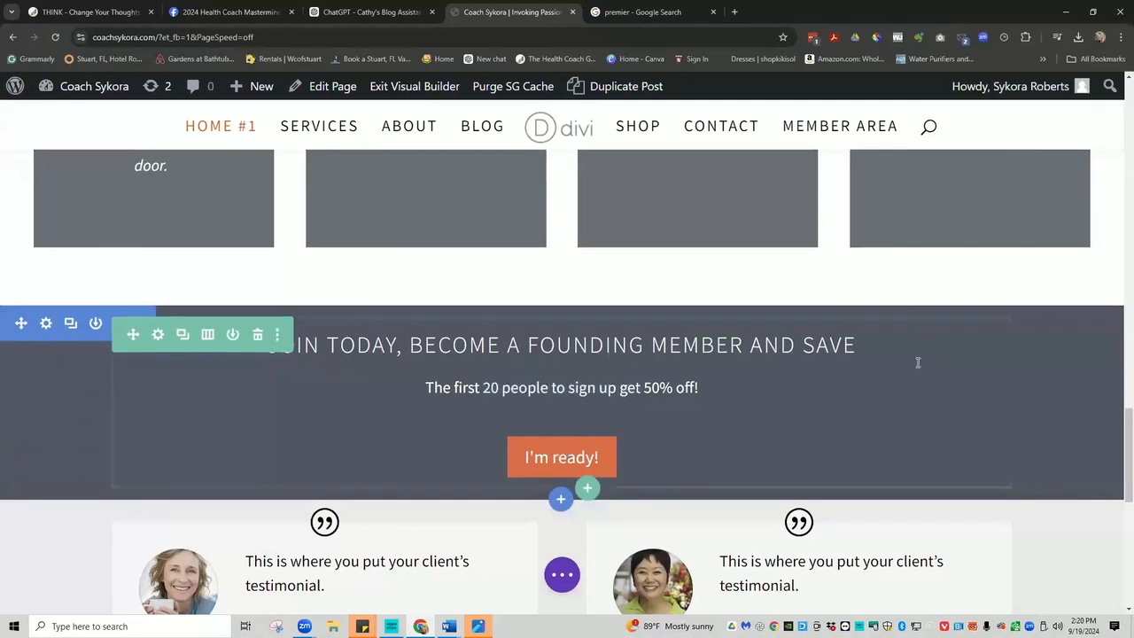
scroll(926, 394, down, 2)
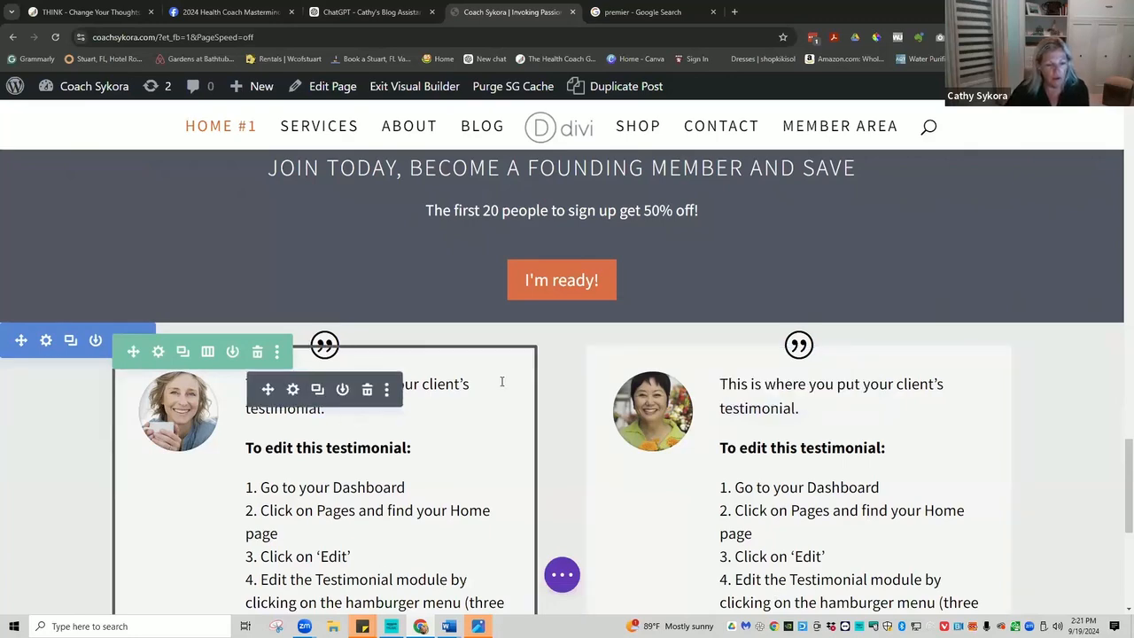
scroll(507, 442, down, 4)
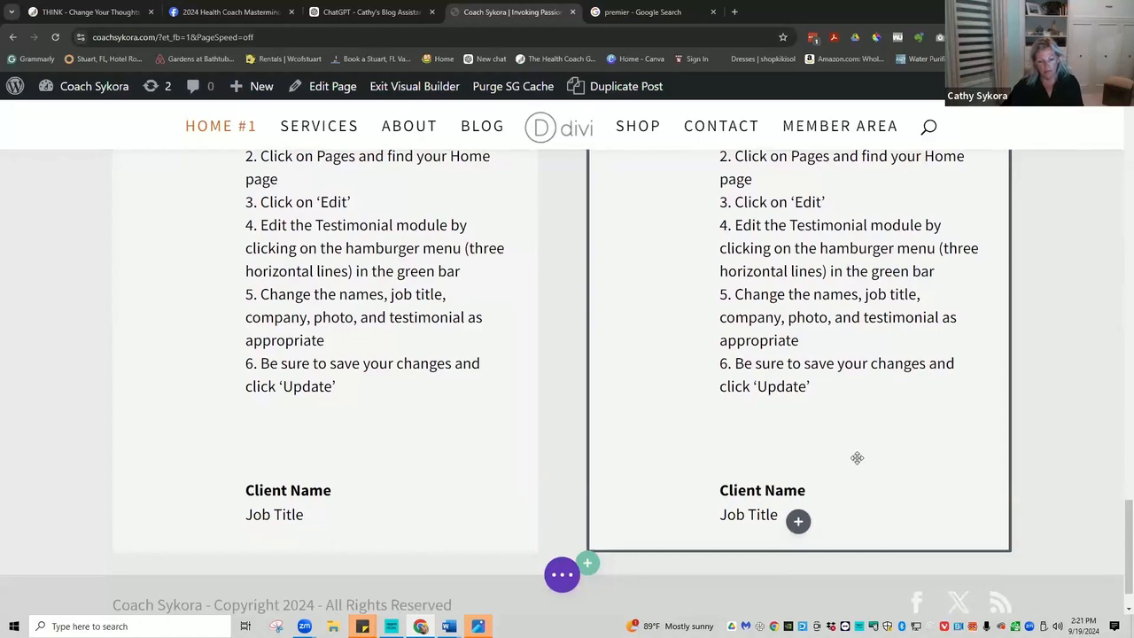
scroll(812, 363, up, 3)
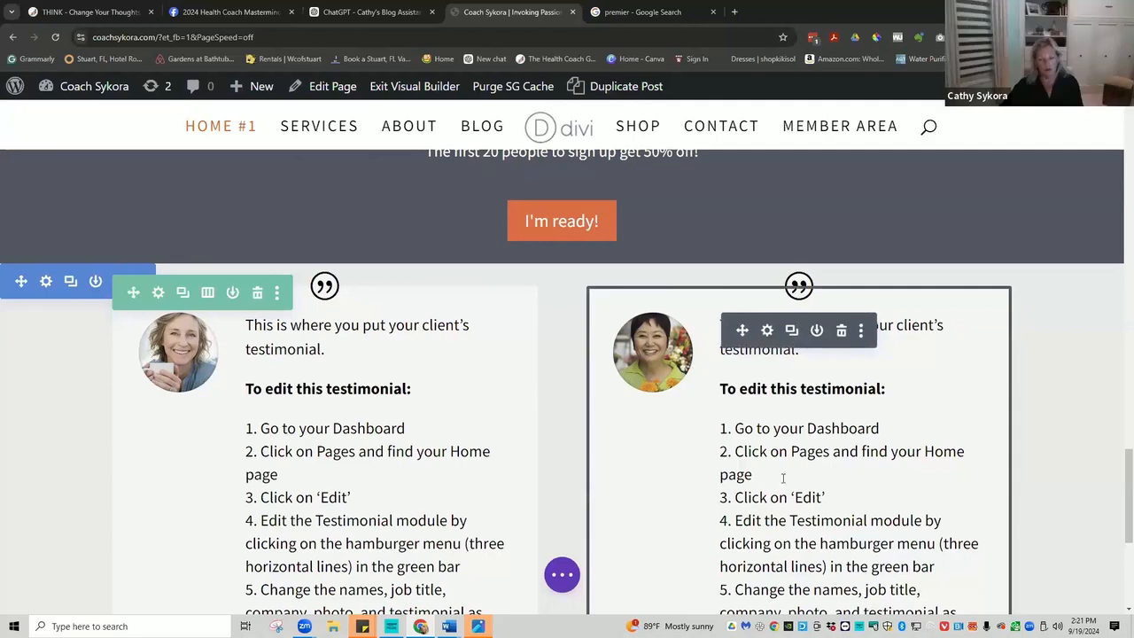
scroll(784, 478, down, 4)
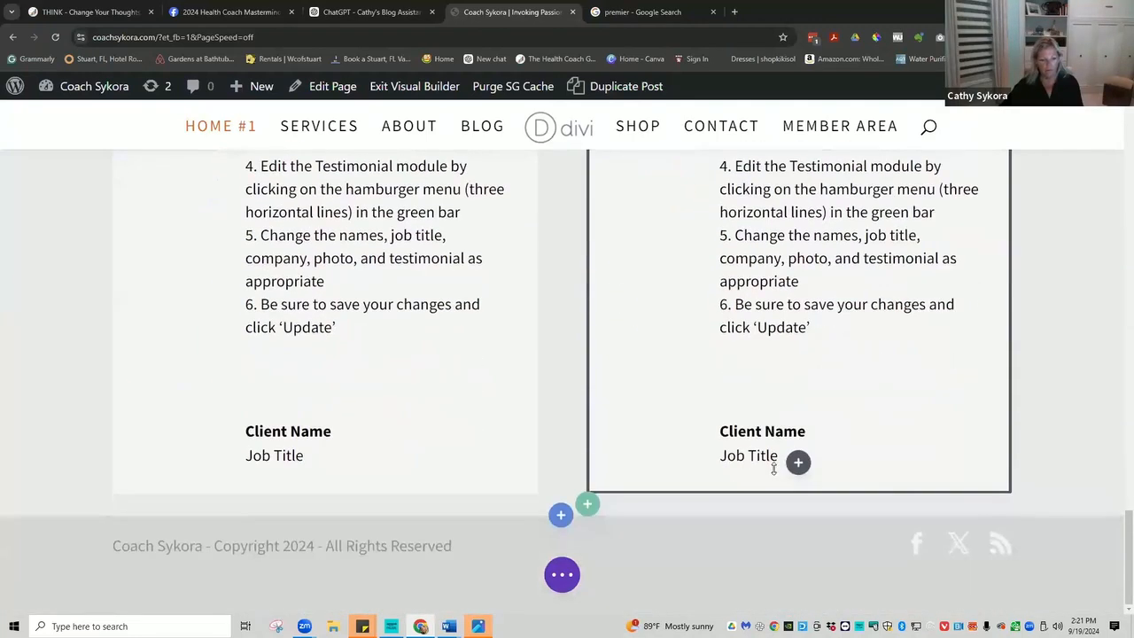
scroll(728, 384, up, 3)
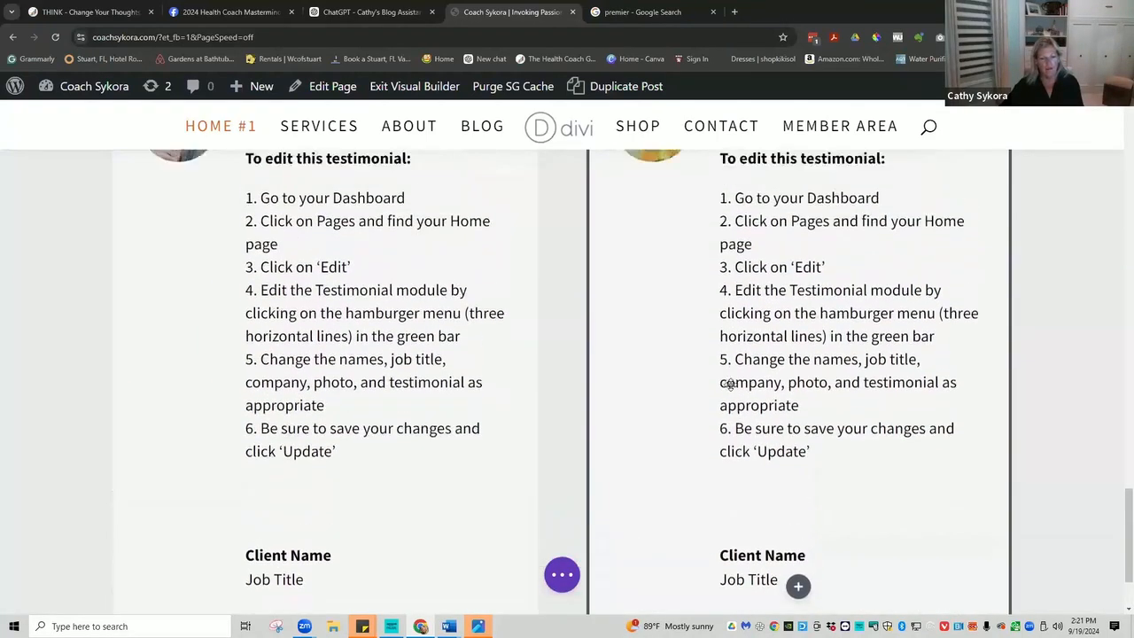
scroll(728, 383, up, 1)
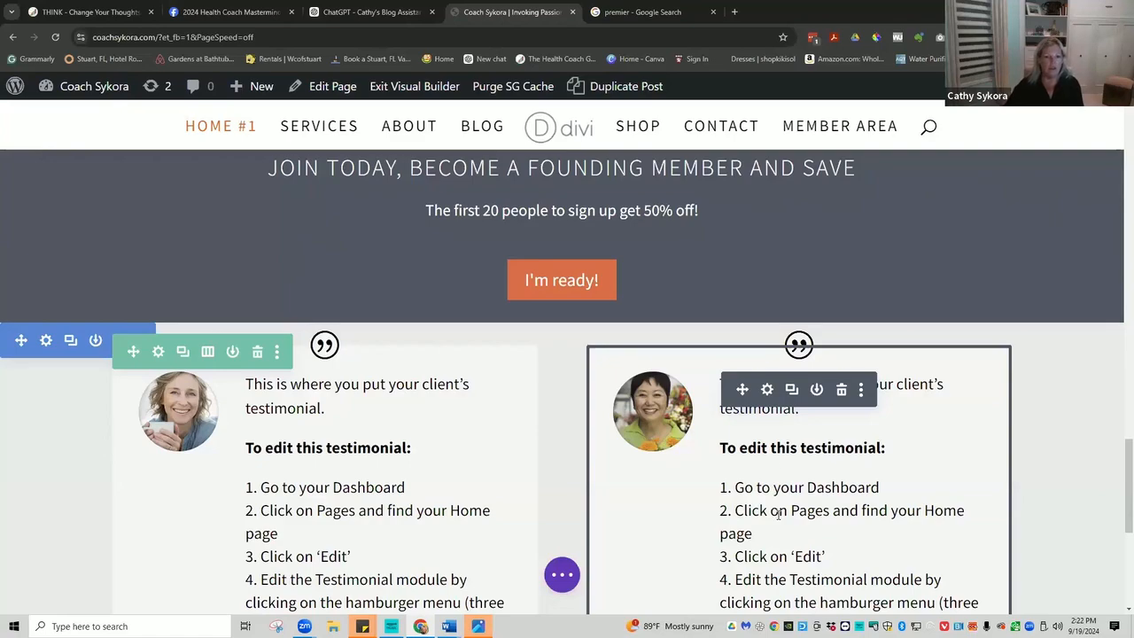
scroll(733, 331, up, 3)
scroll(733, 331, up, 12)
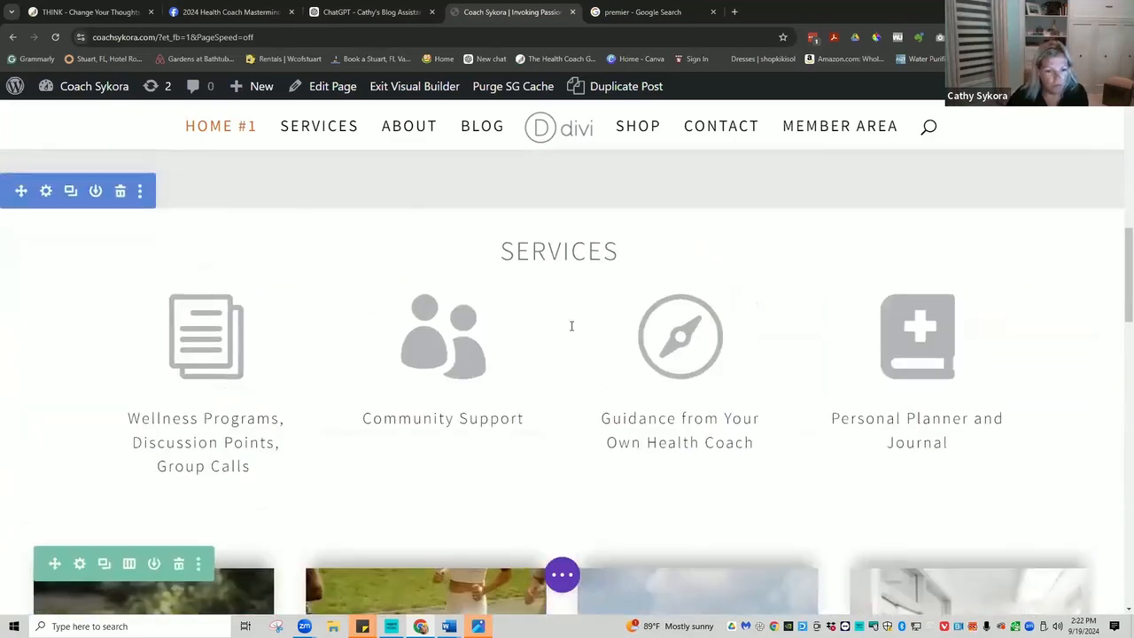
scroll(562, 344, down, 4)
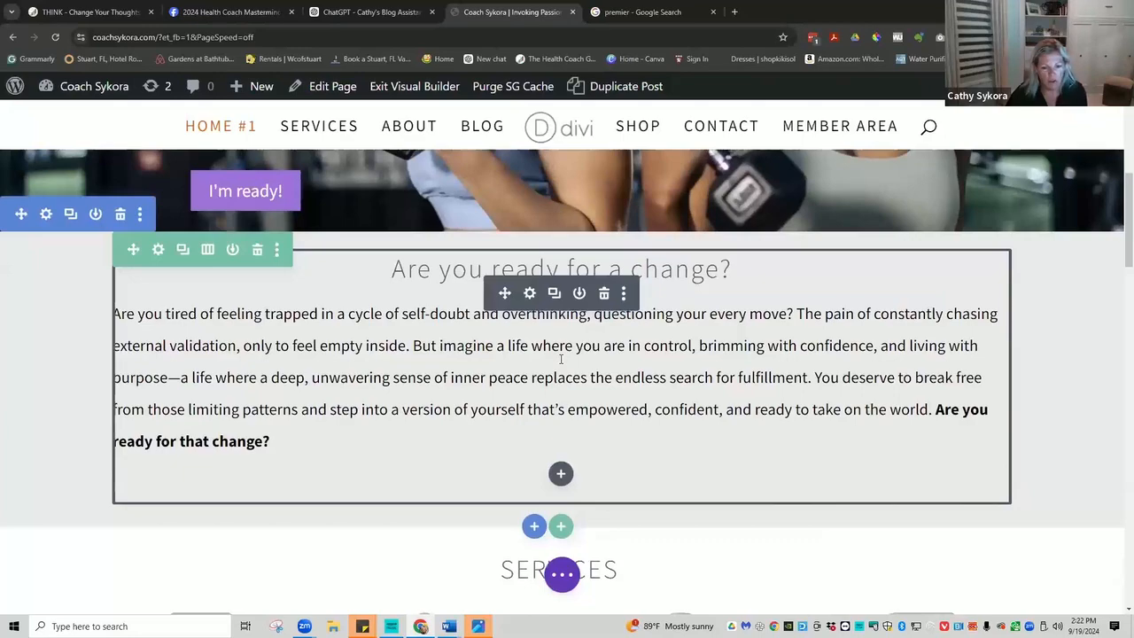
scroll(576, 372, down, 3)
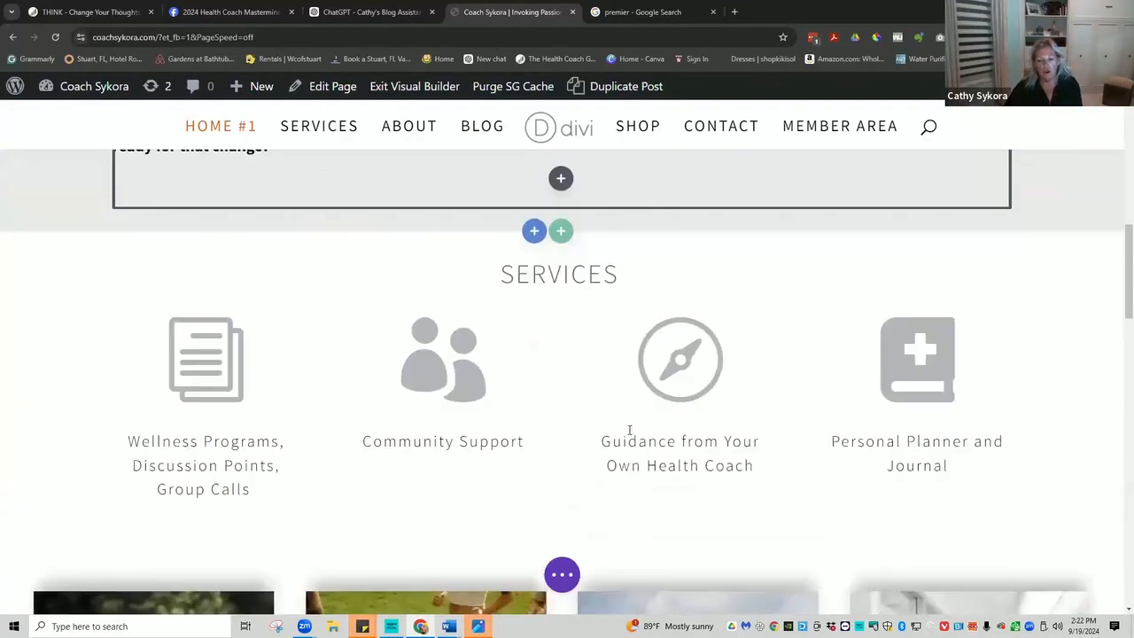
scroll(624, 429, down, 10)
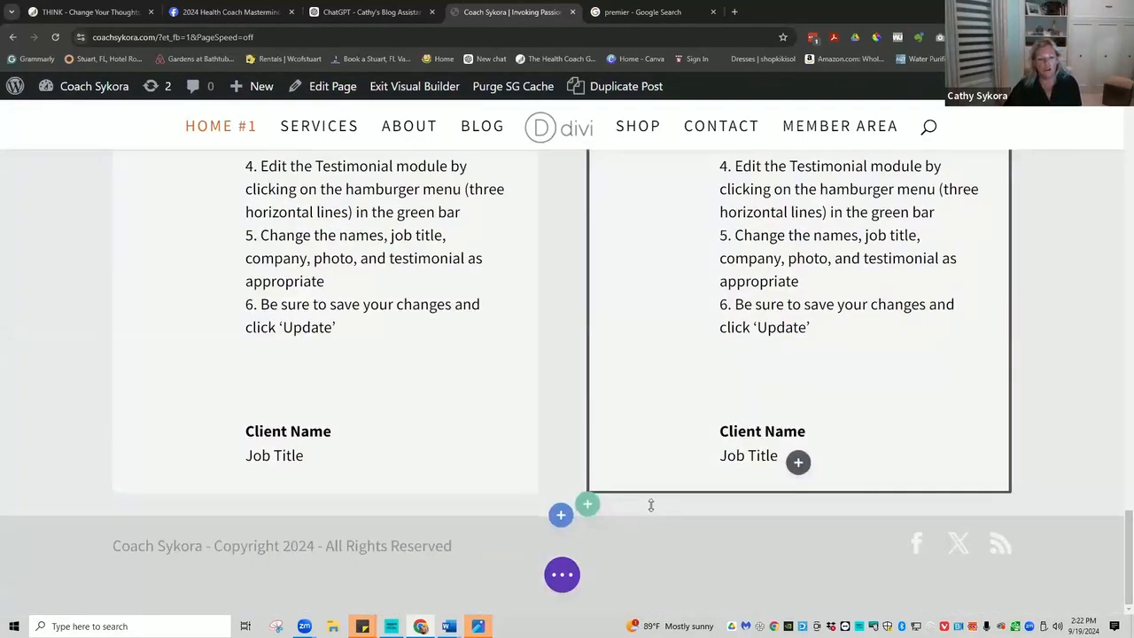
scroll(619, 416, up, 3)
scroll(619, 377, up, 4)
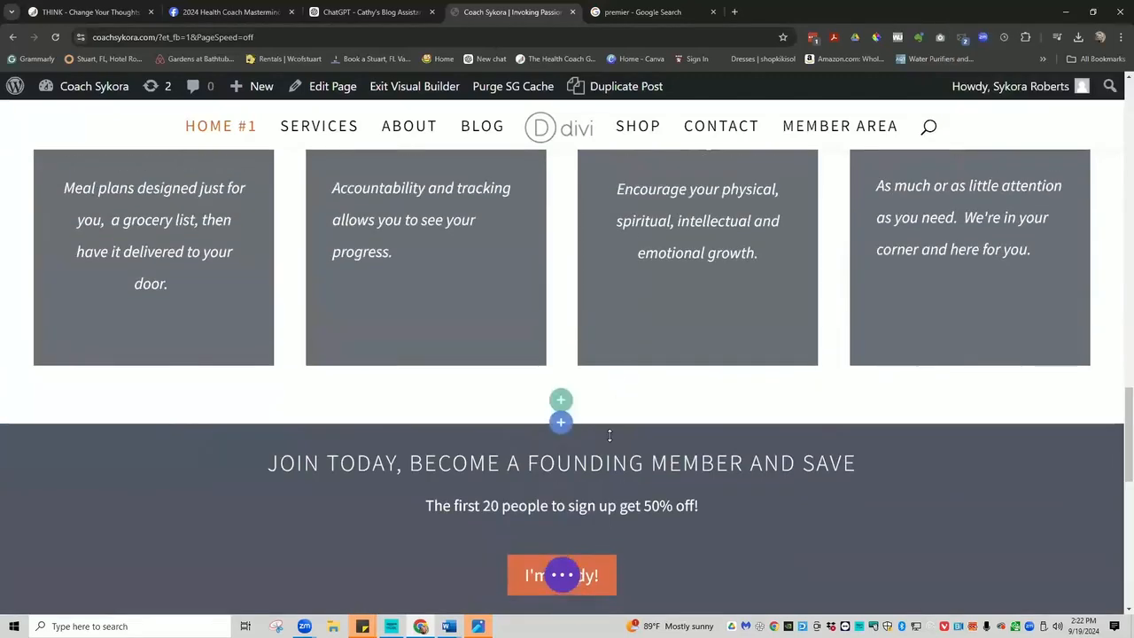
Save the homepage edits and exit the Visual Builder to show the live homepage.
click(565, 580)
click(1074, 575)
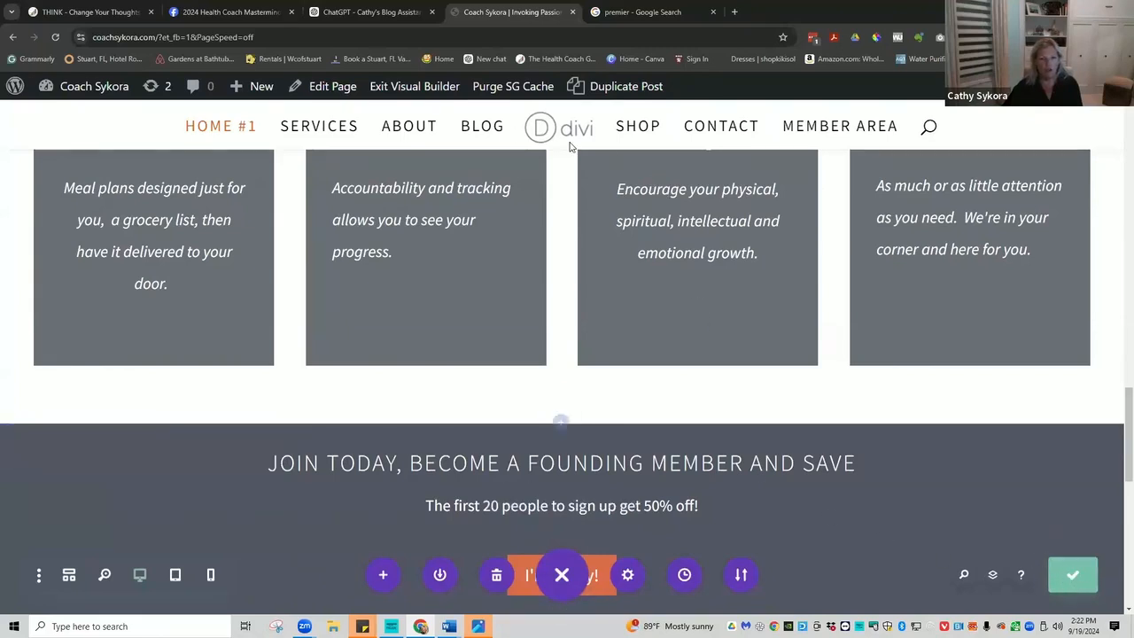
click(412, 89)
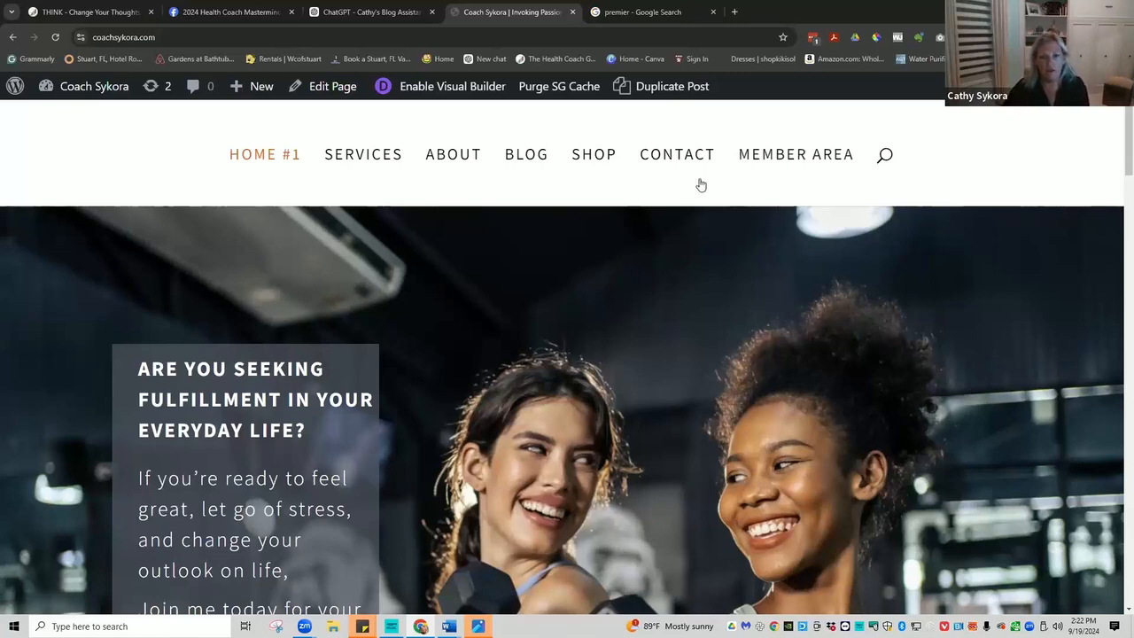
click(772, 160)
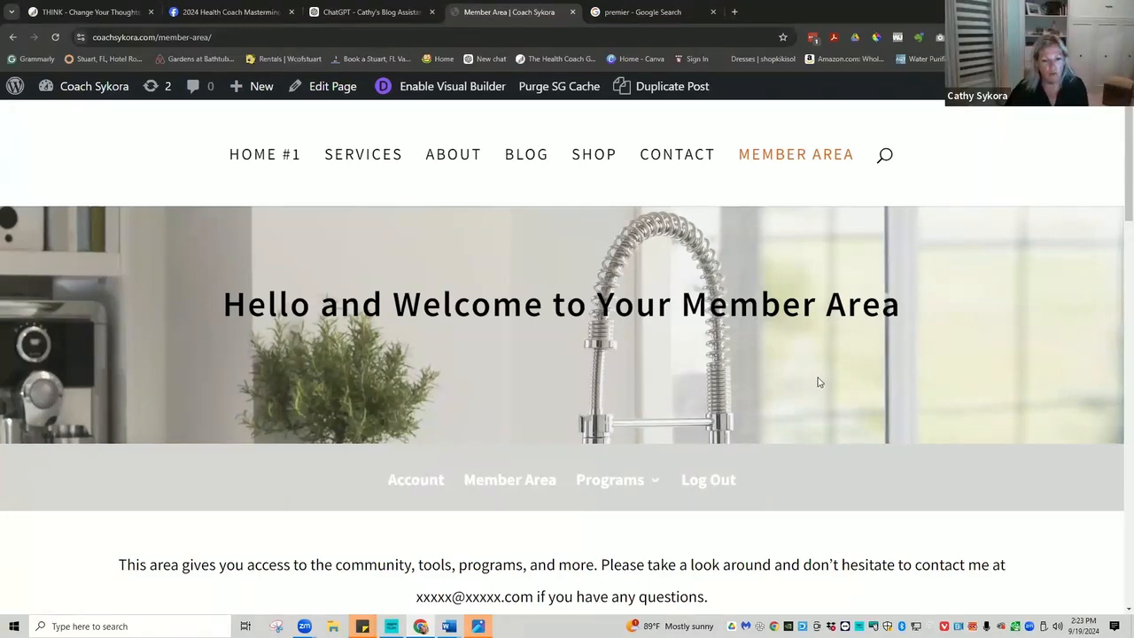
scroll(818, 382, down, 2)
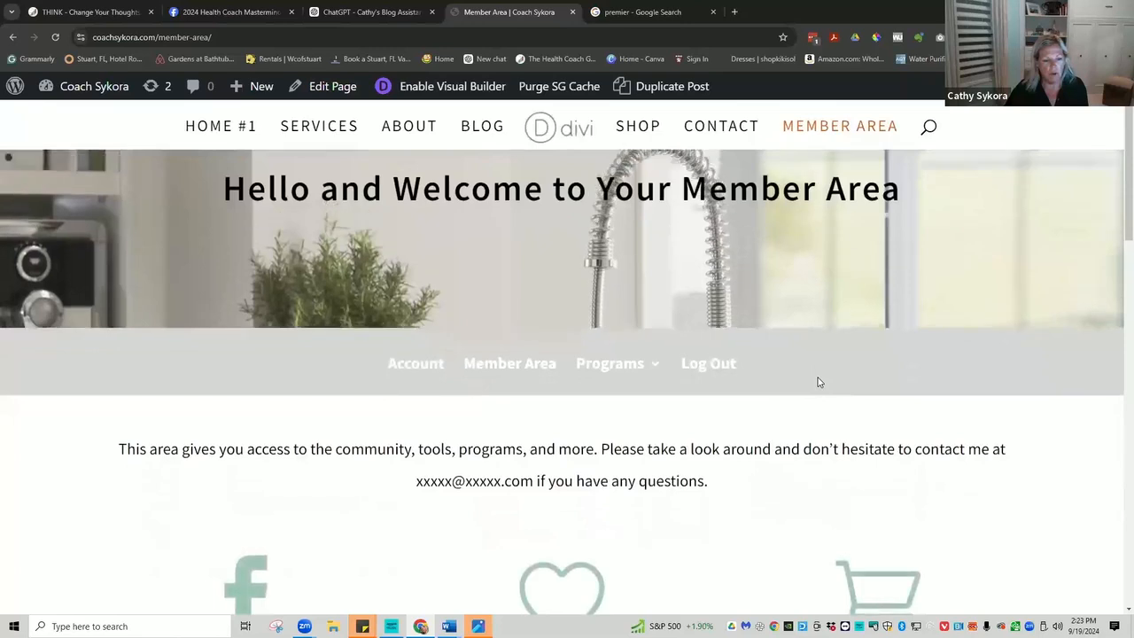
scroll(819, 382, up, 2)
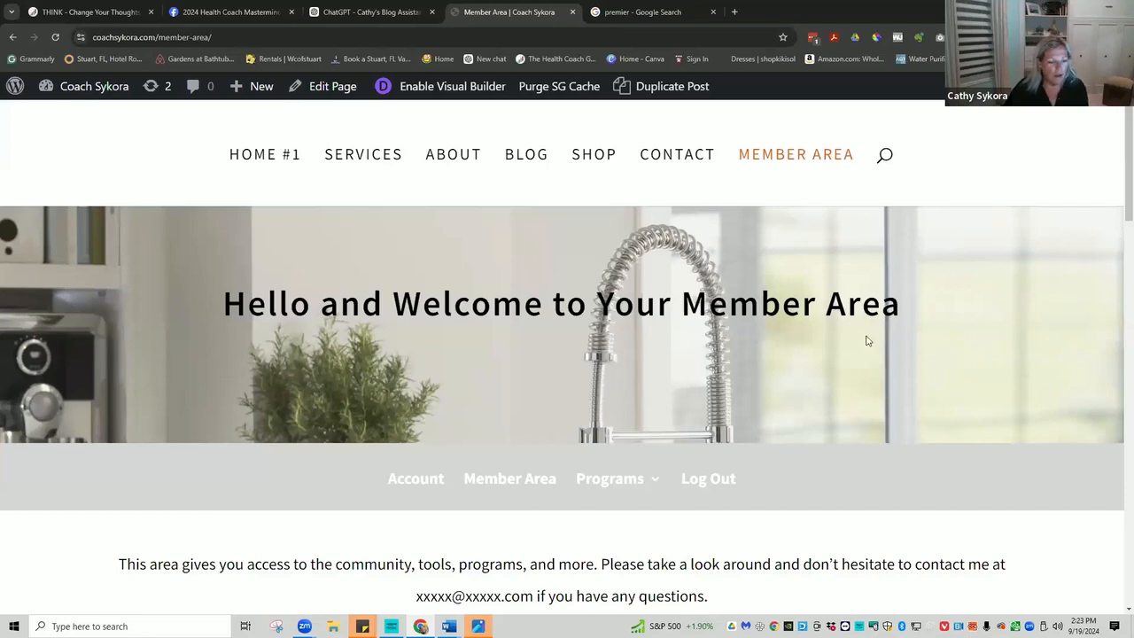
scroll(650, 336, down, 3)
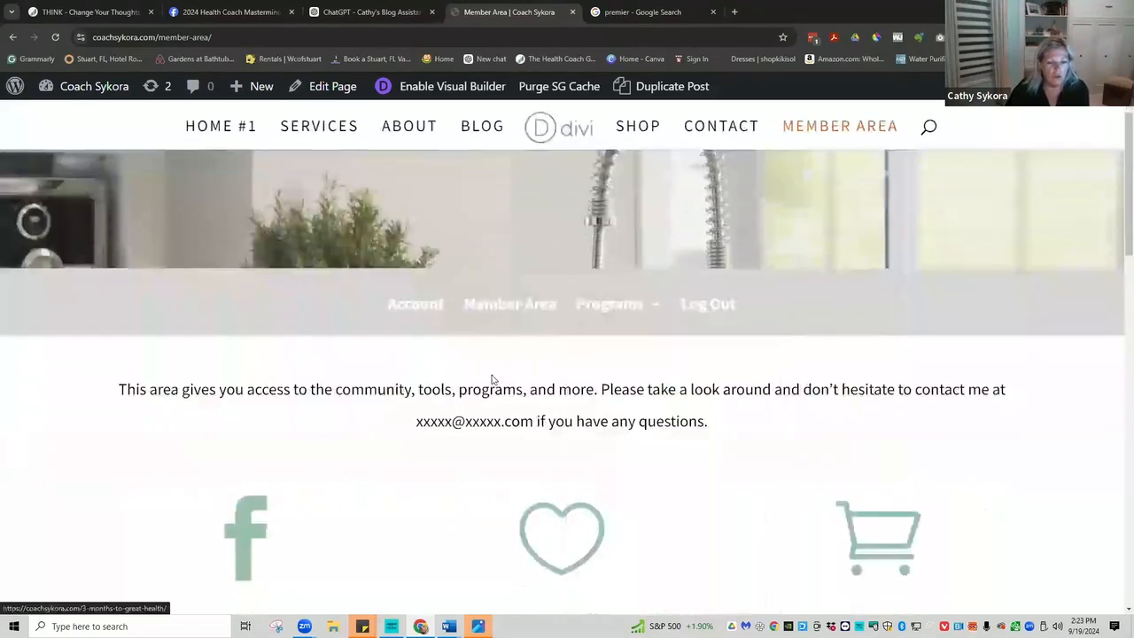
scroll(466, 375, down, 5)
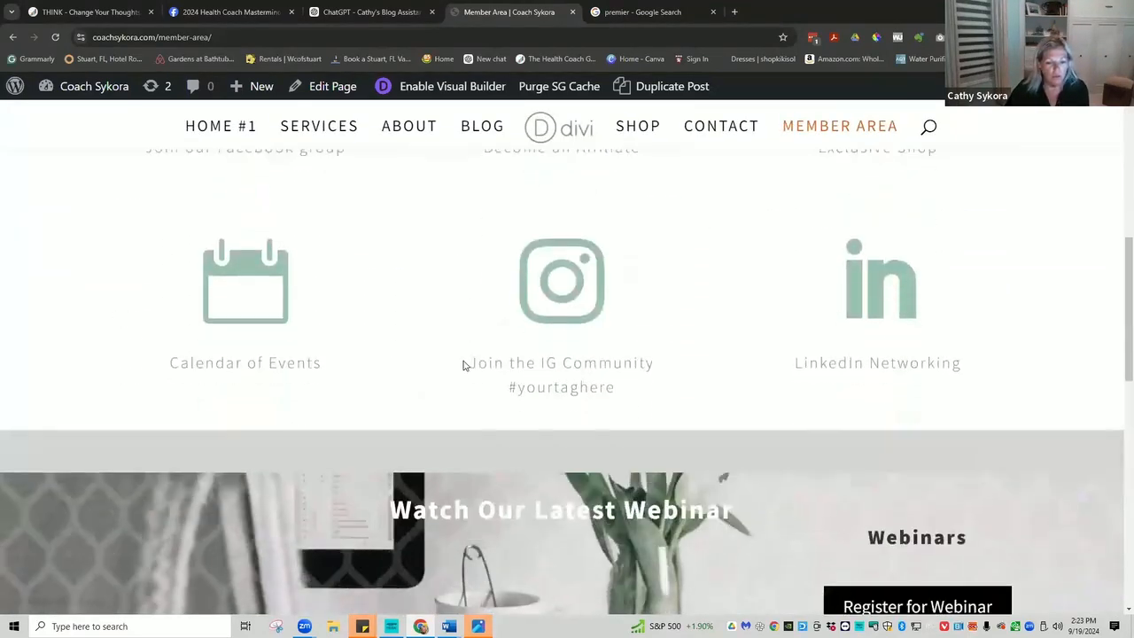
scroll(463, 365, down, 2)
scroll(458, 354, up, 5)
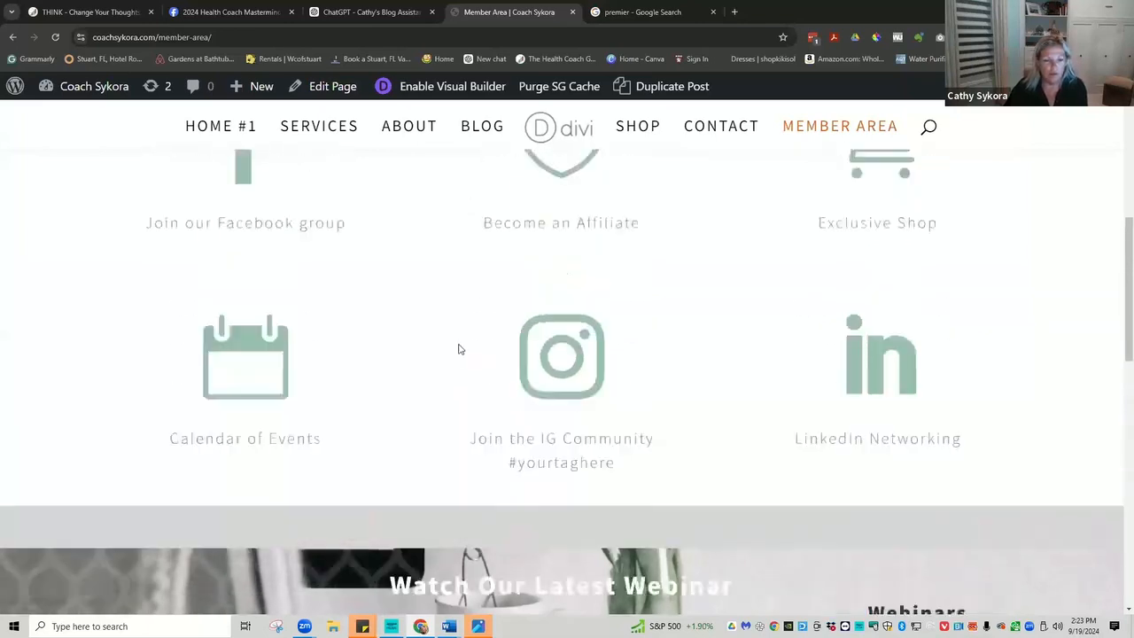
scroll(459, 349, up, 3)
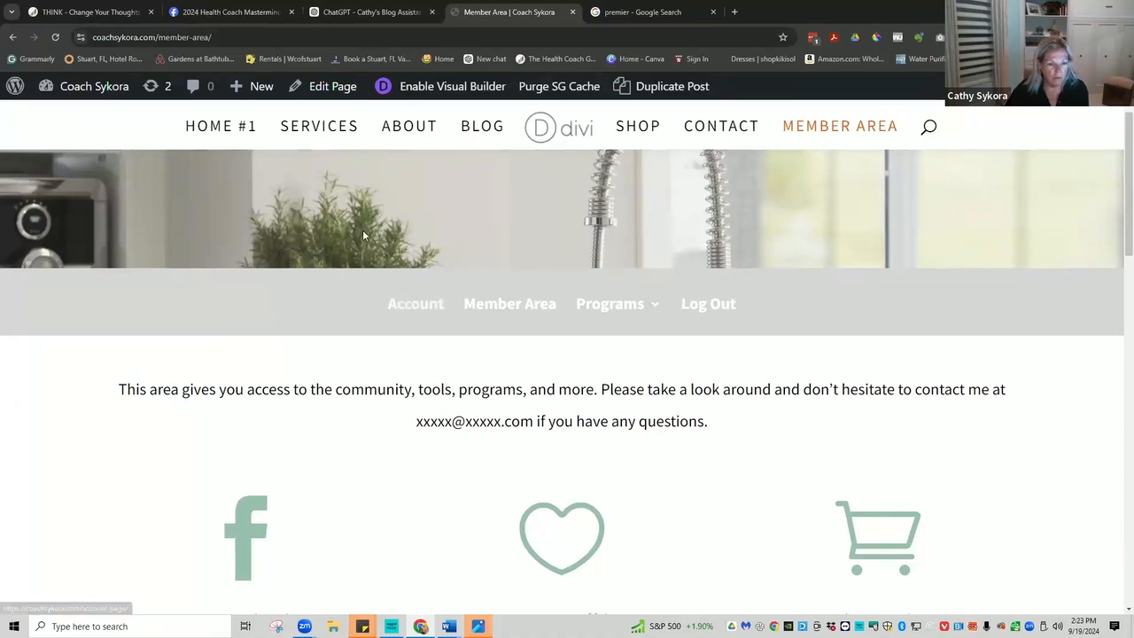
Enable the Visual Builder on the Member Area page.
click(447, 89)
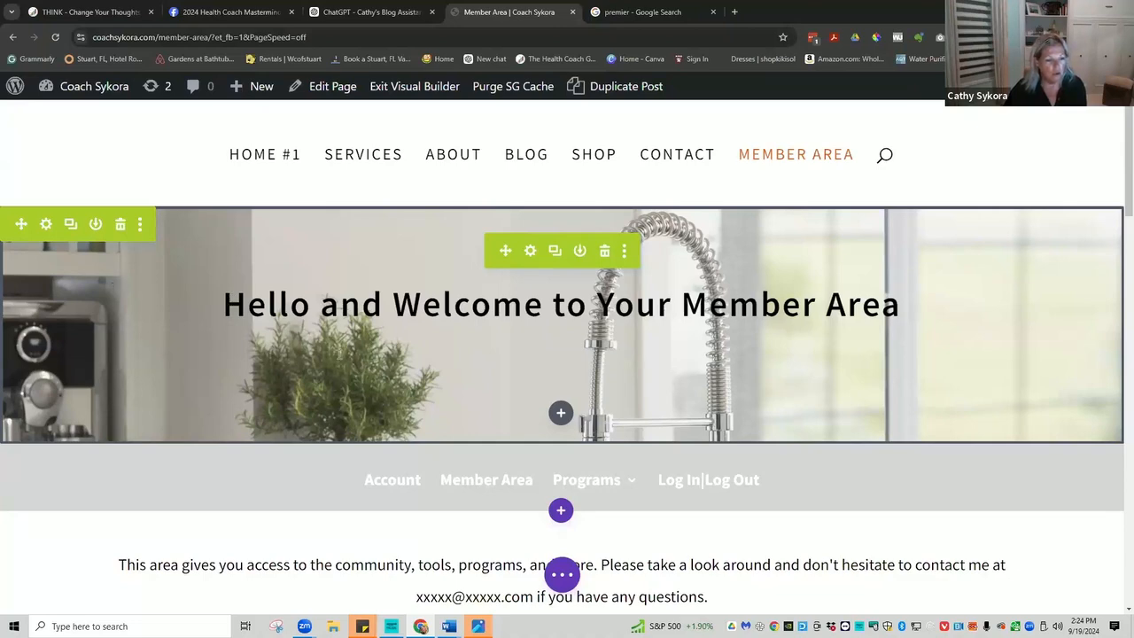
scroll(310, 358, down, 3)
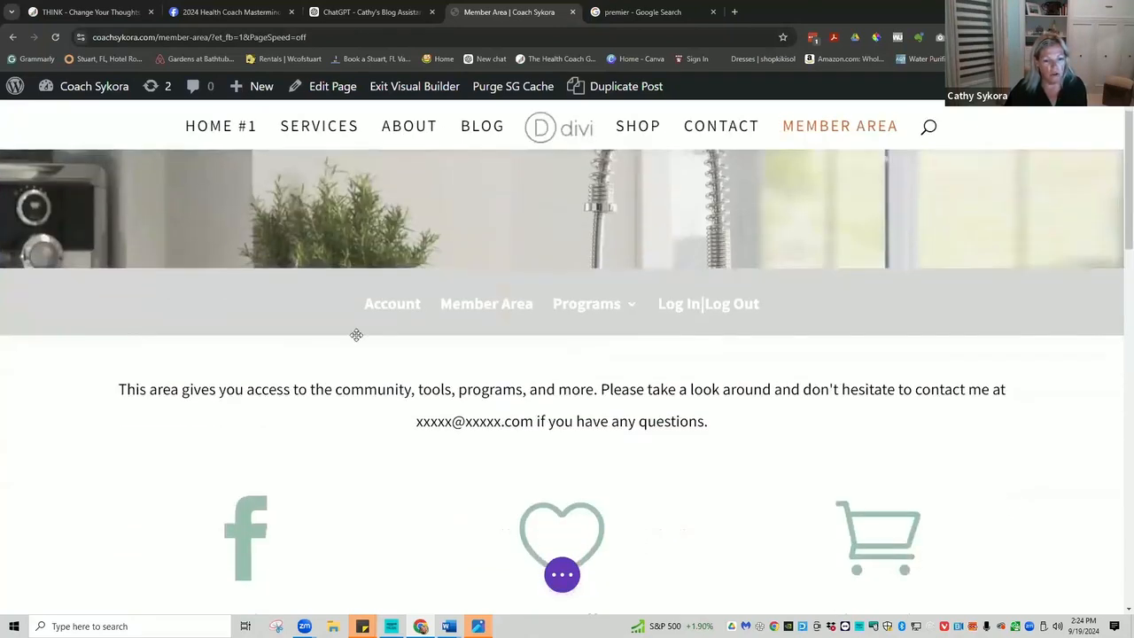
mouse_move(384, 313)
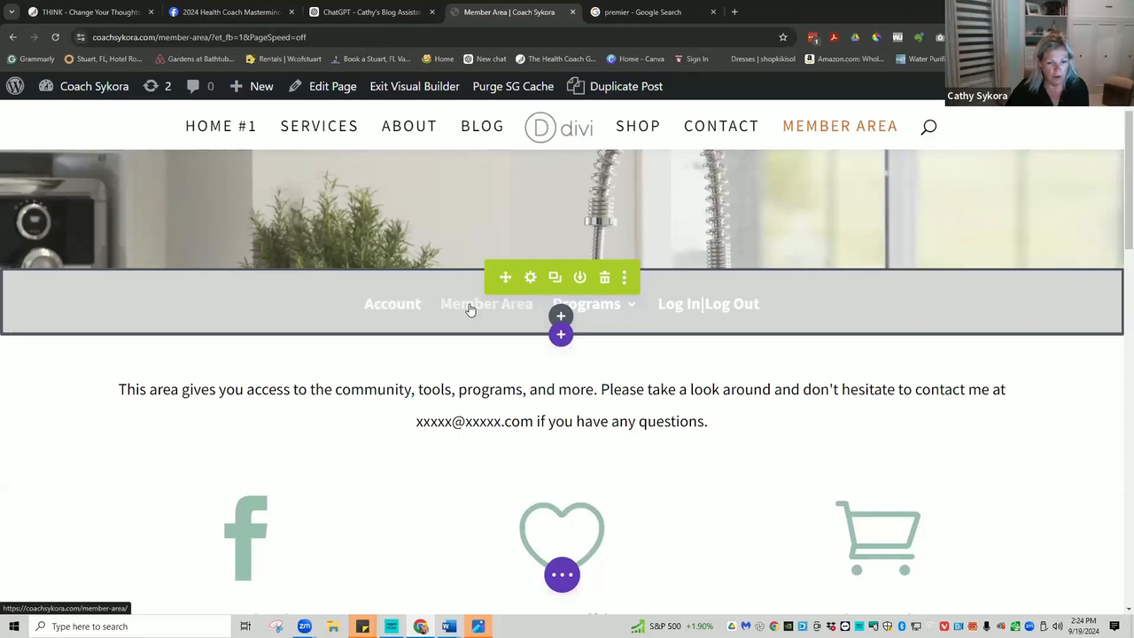
mouse_move(599, 313)
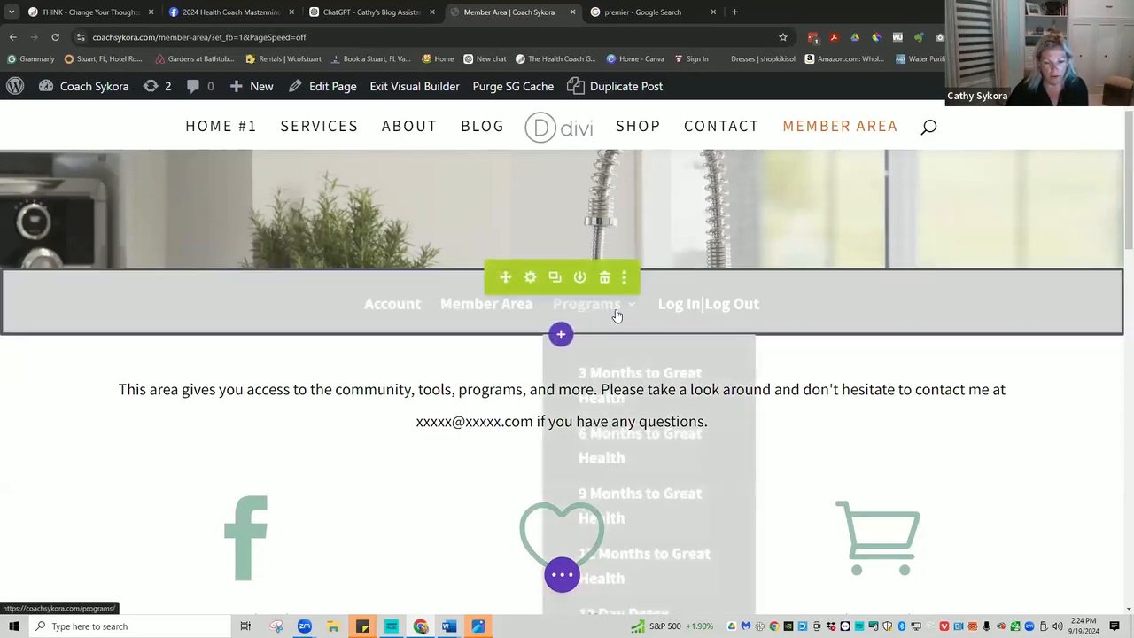
scroll(617, 314, down, 2)
scroll(592, 225, down, 1)
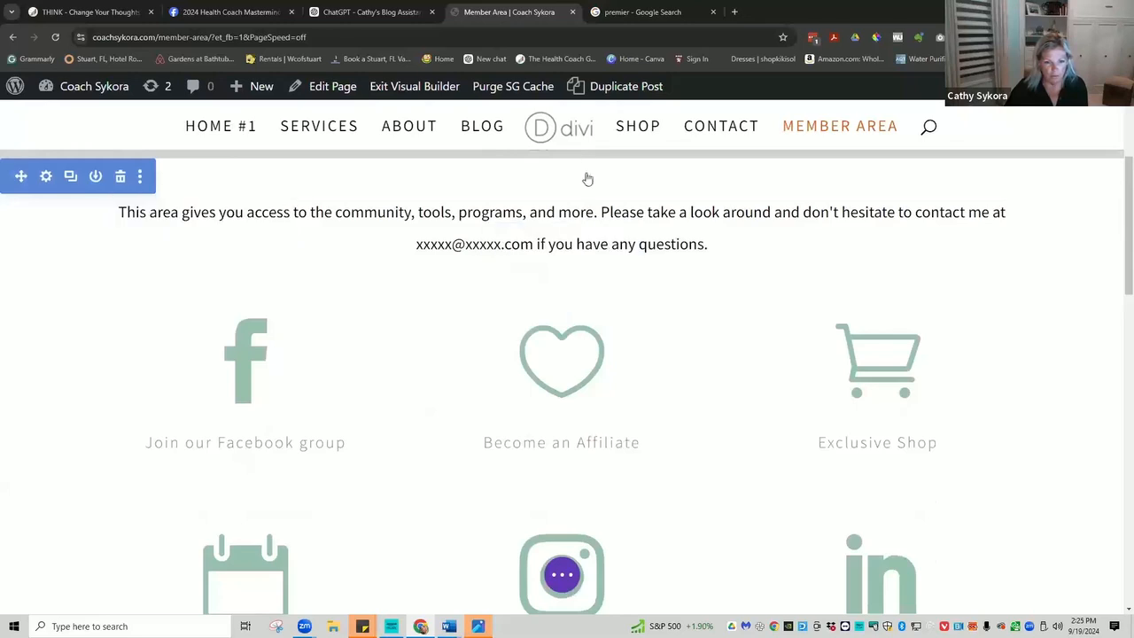
scroll(587, 166, up, 3)
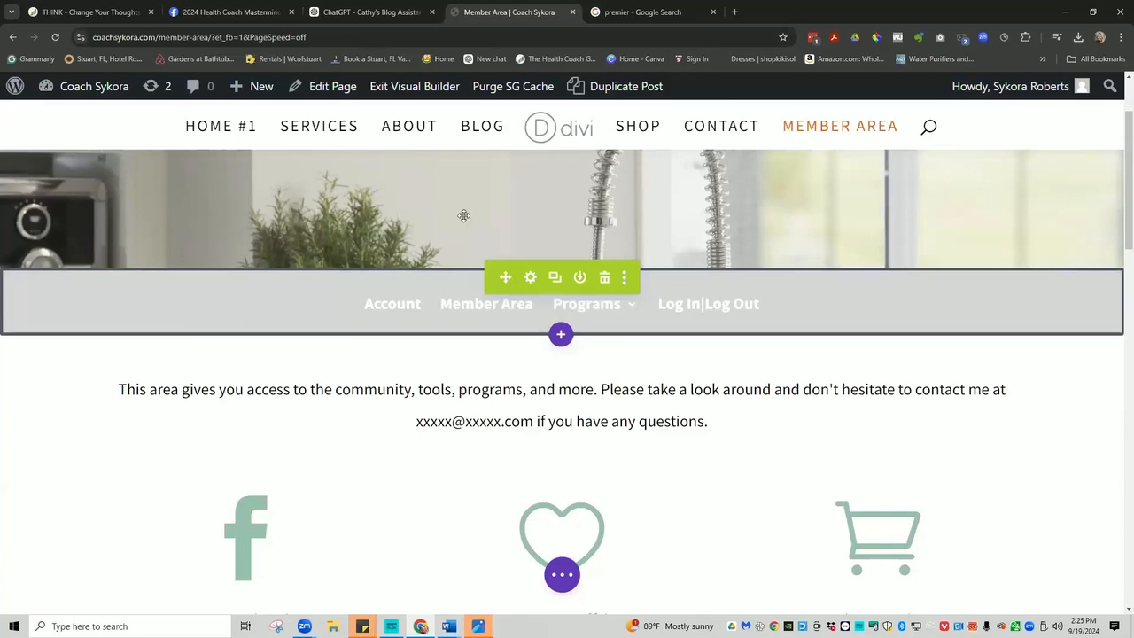
Load coachsykora.com in a new Chrome tab and scroll through the live homepage.
click(735, 12)
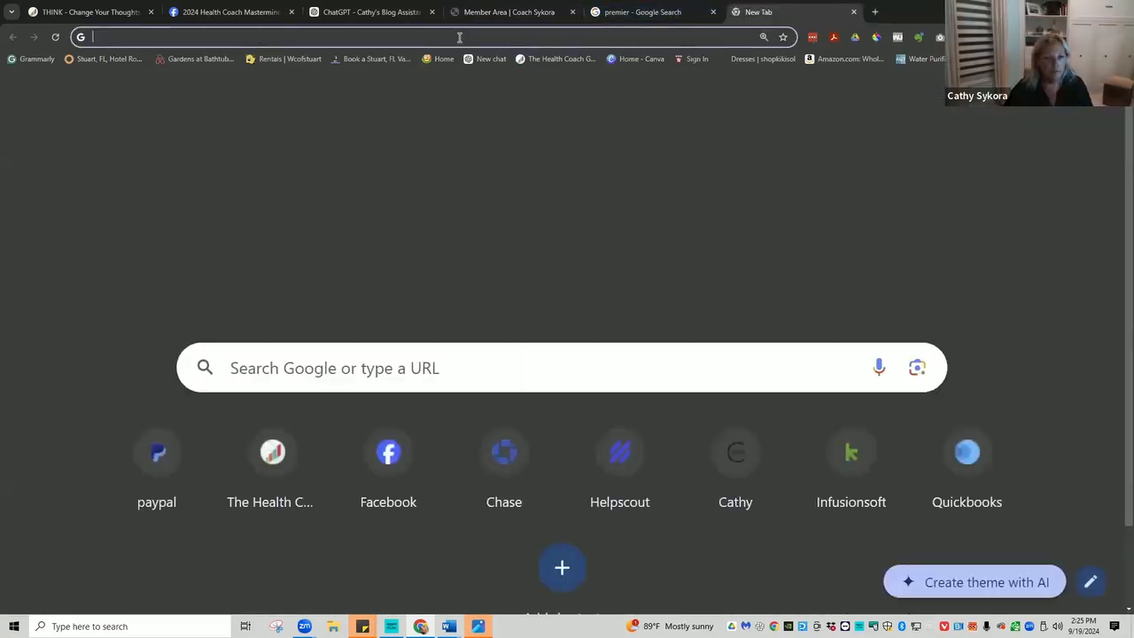
text(c)
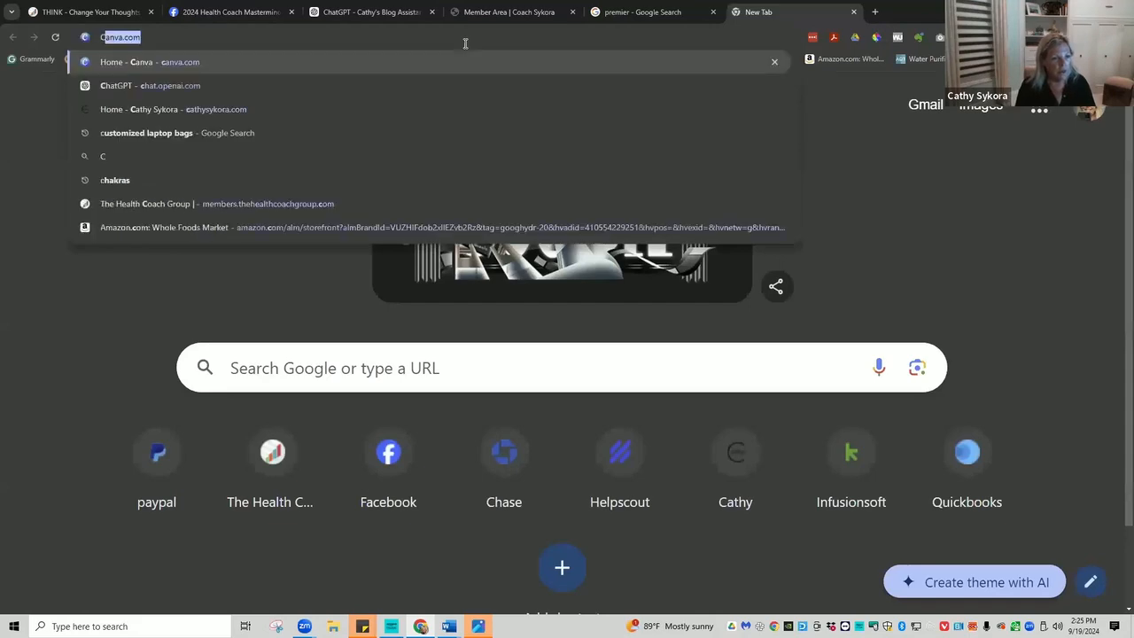
text(oach)
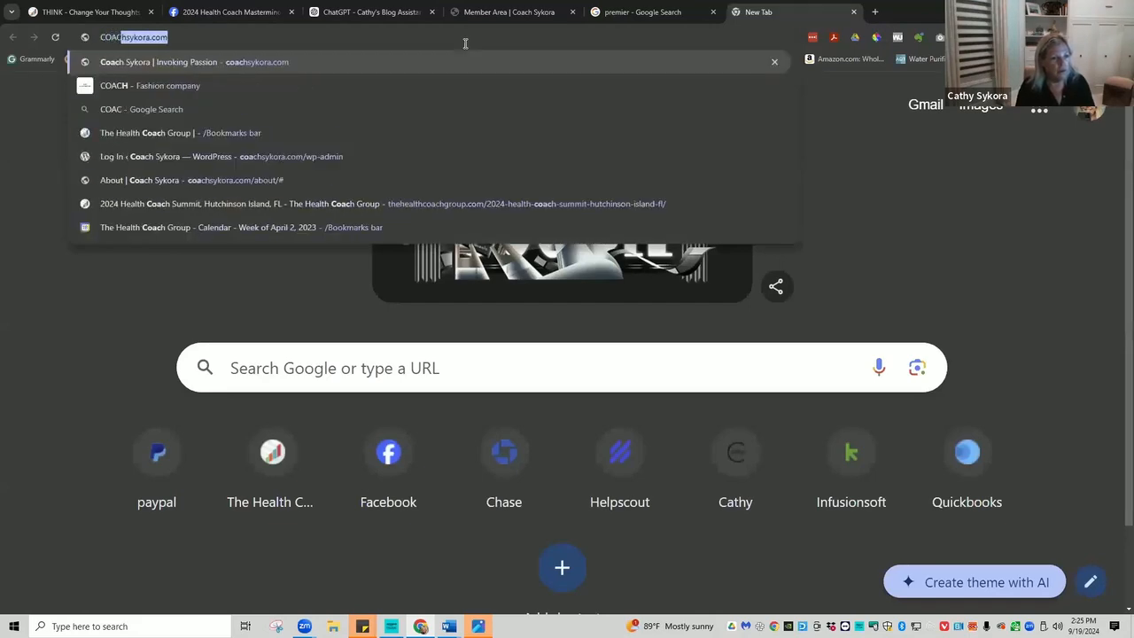
key(Return)
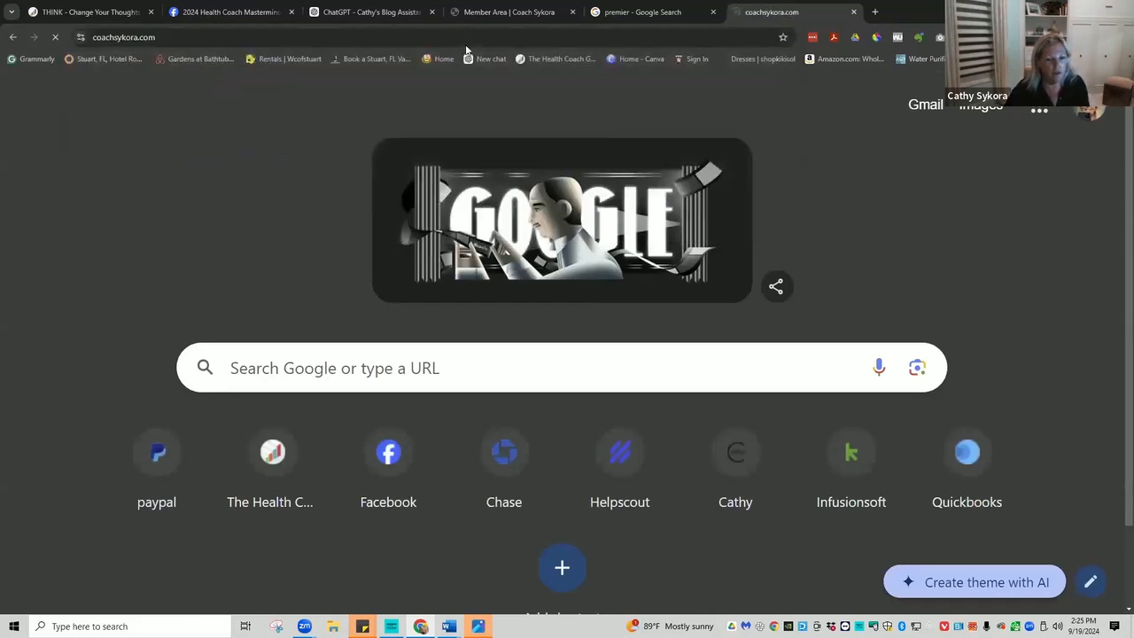
scroll(546, 286, down, 10)
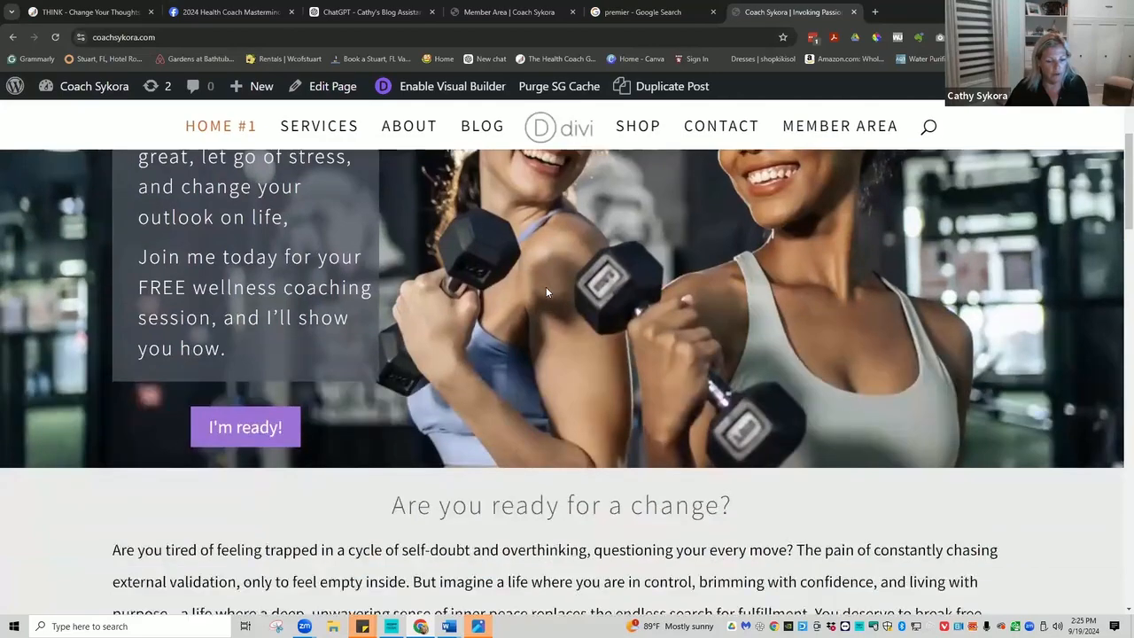
scroll(540, 275, down, 8)
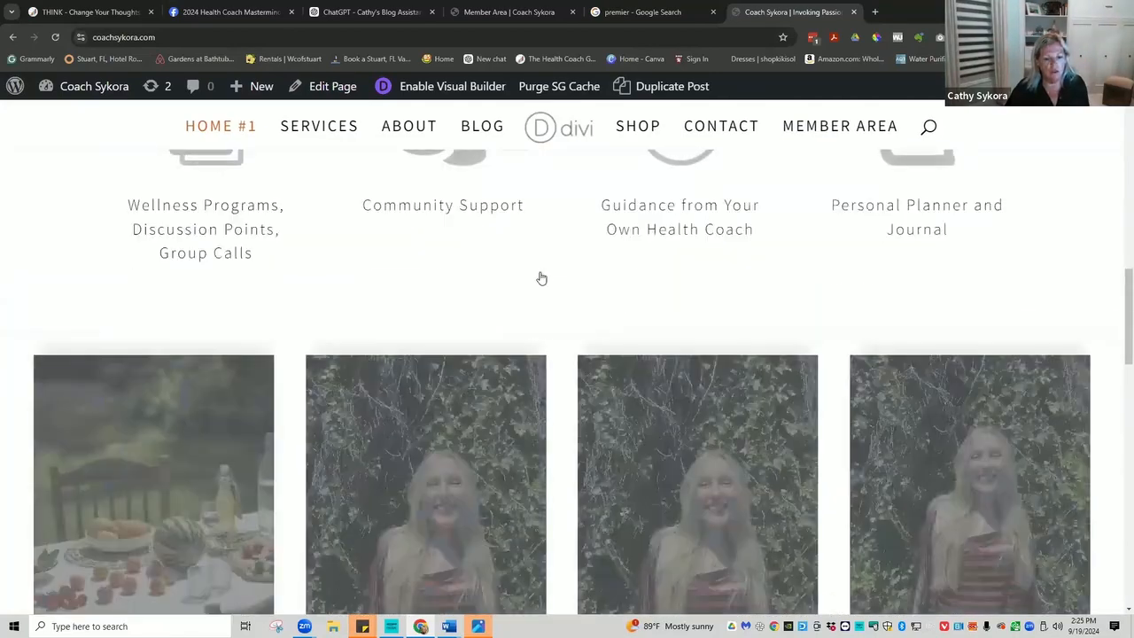
scroll(535, 261, down, 12)
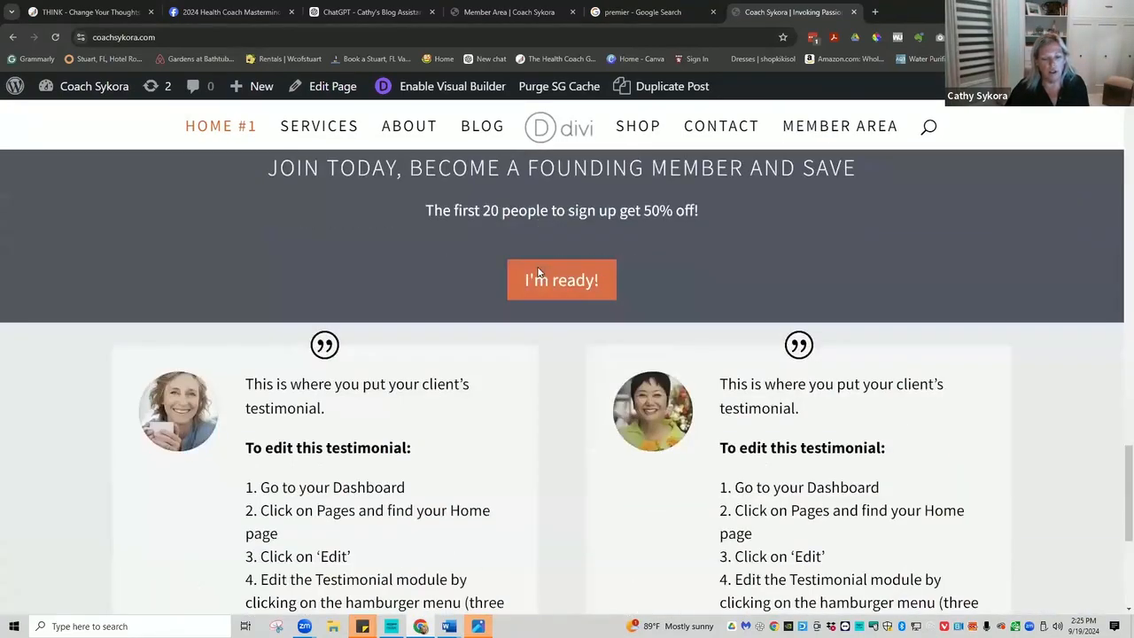
scroll(533, 246, up, 4)
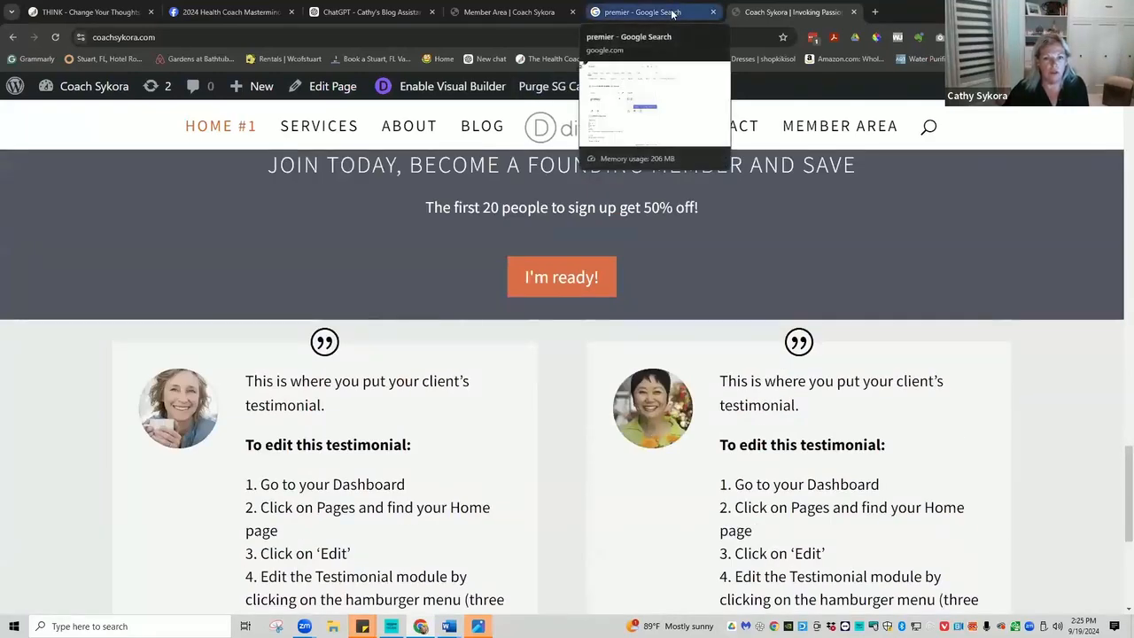
In the Member Area welcome paragraph, replace the placeholder email's name and domain with the coach's real address.
click(513, 13)
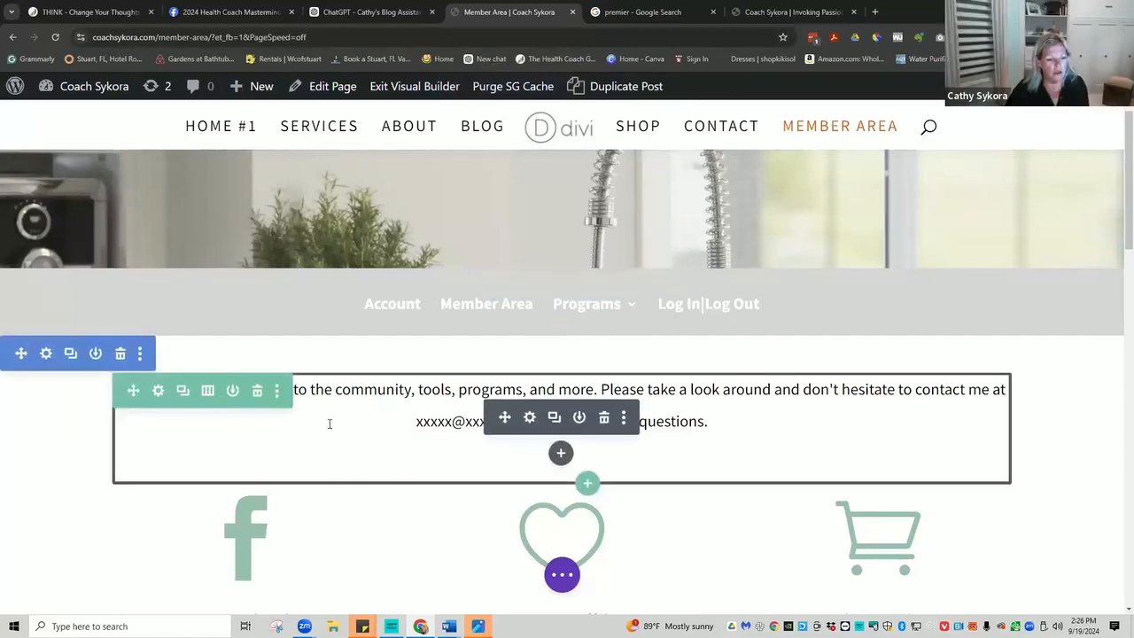
triple_click(378, 389)
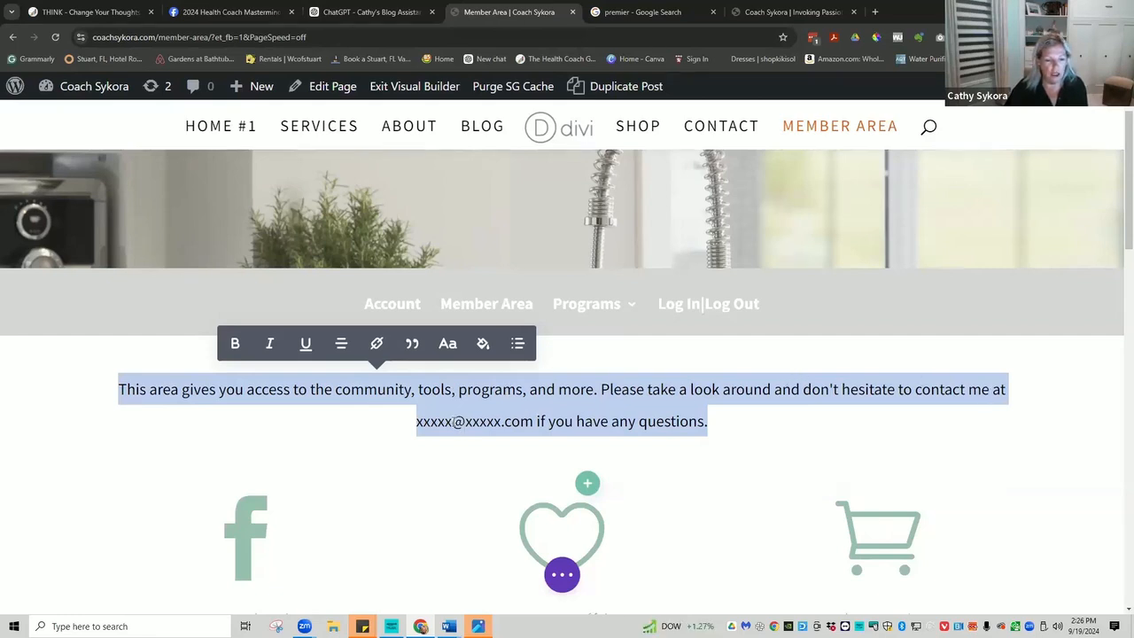
click(453, 420)
drag(454, 420, 412, 421)
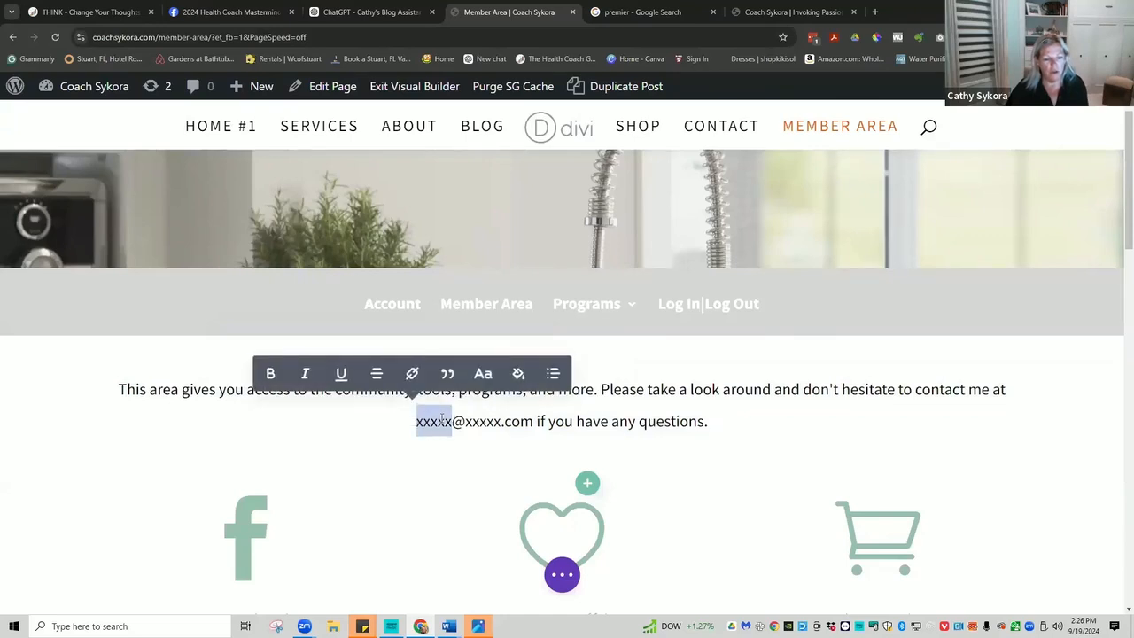
key(BackSpace)
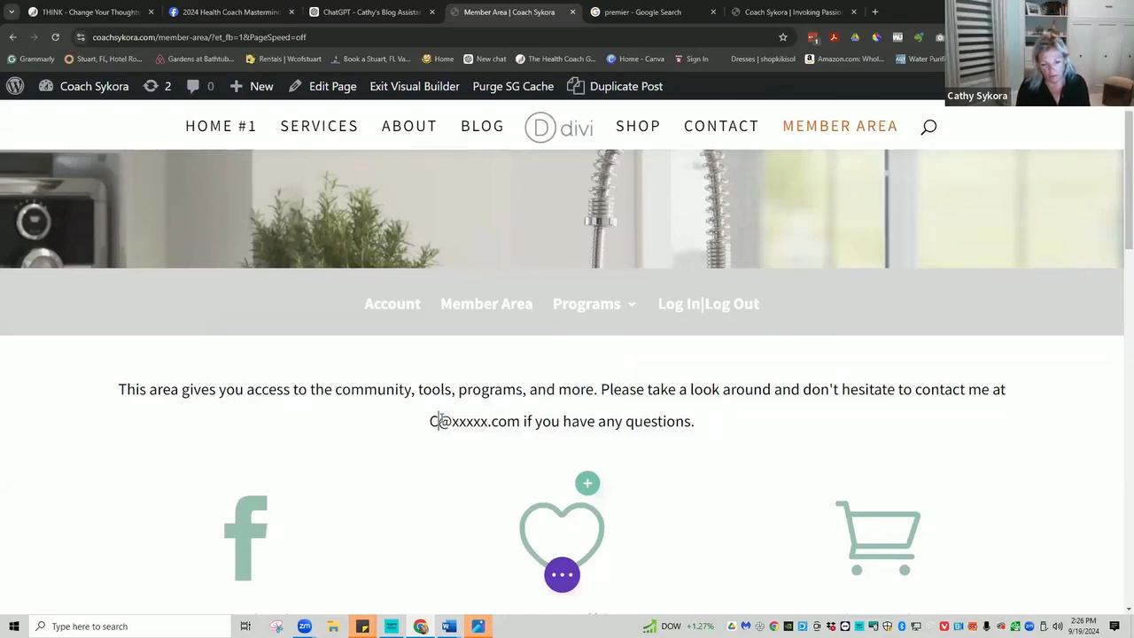
text(C)
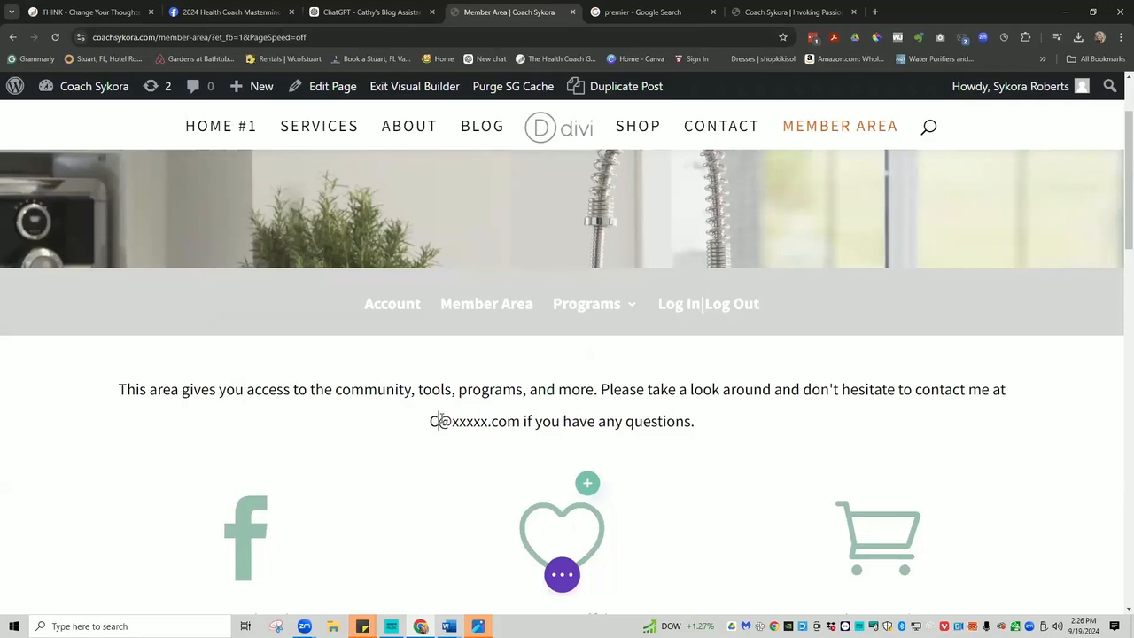
key(BackSpace)
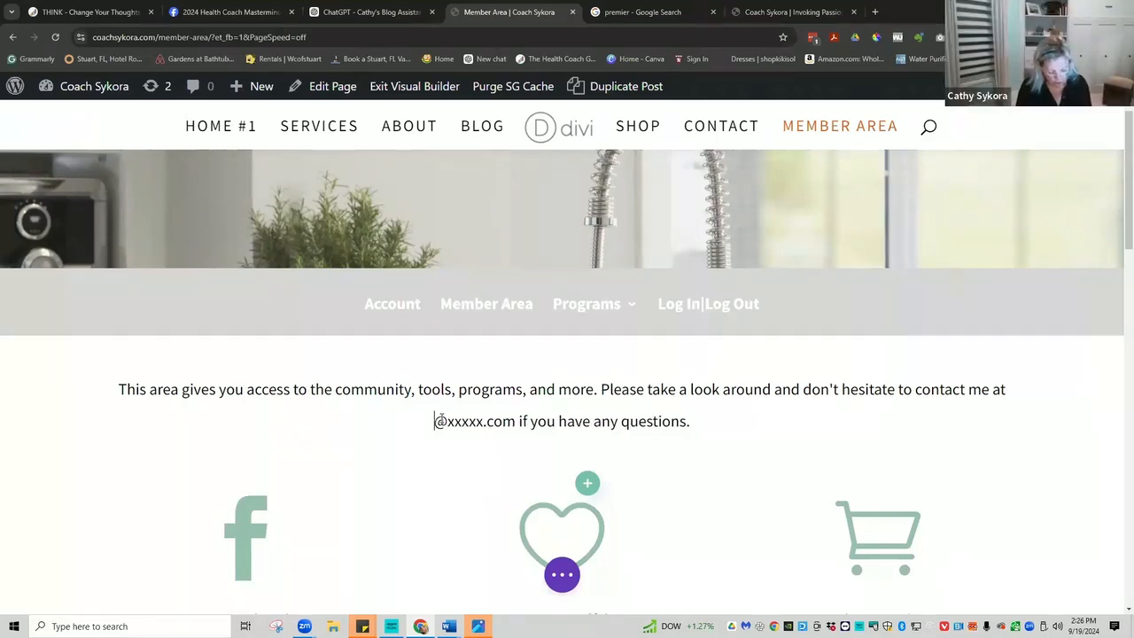
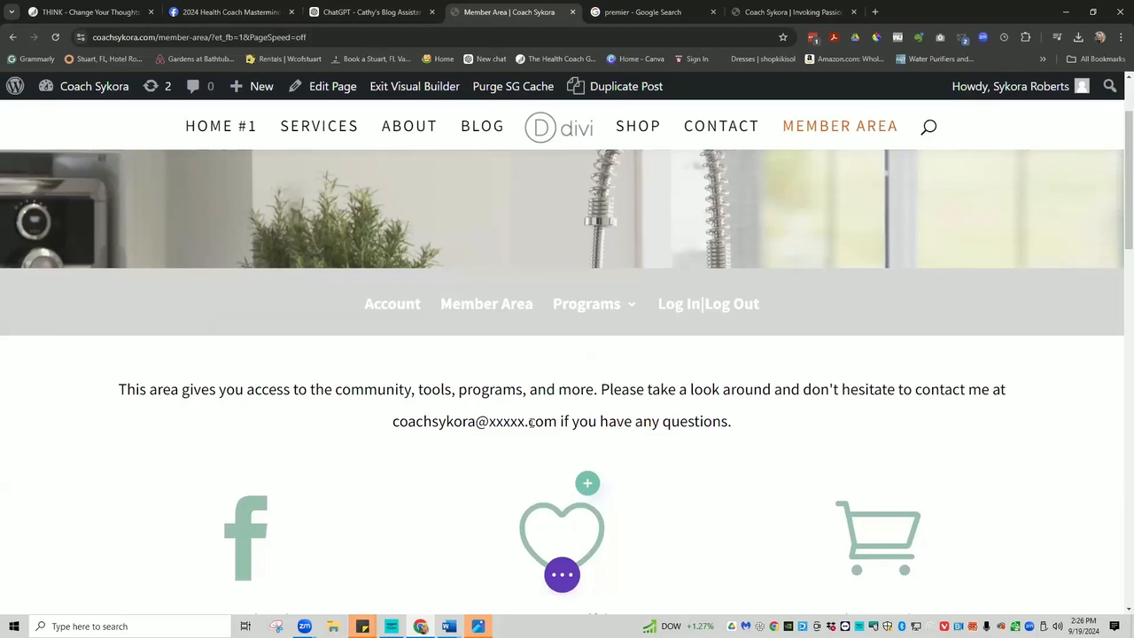
drag(524, 421, 488, 422)
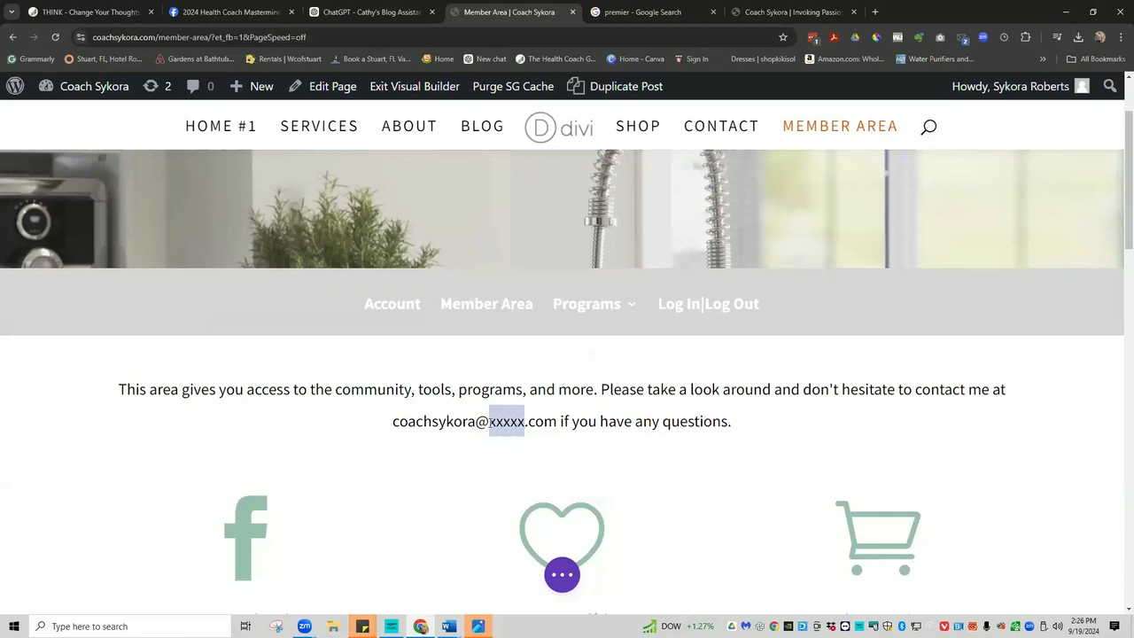
text(yahoo)
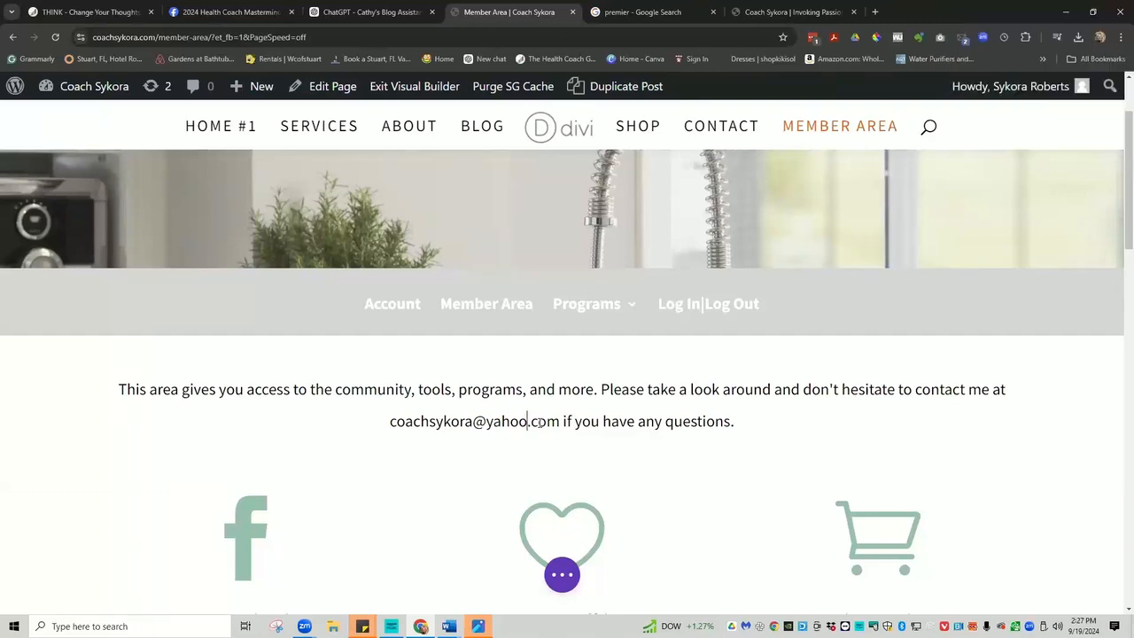
Select the old contact e-mail in the intro paragraph and begin typing the new help address.
drag(528, 422, 387, 422)
drag(528, 422, 390, 421)
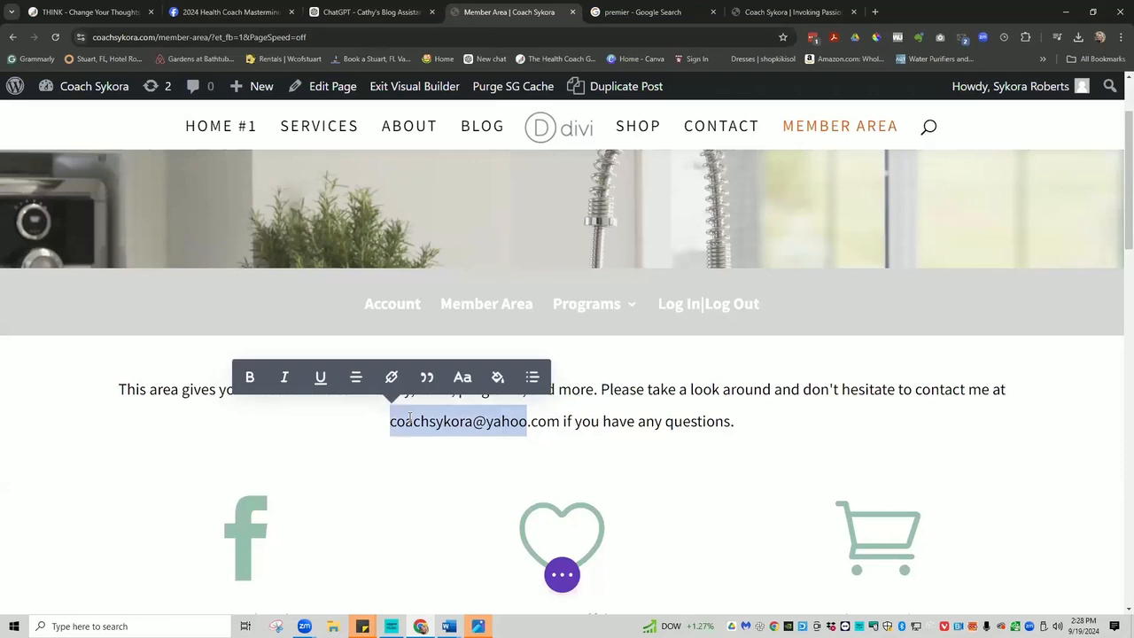
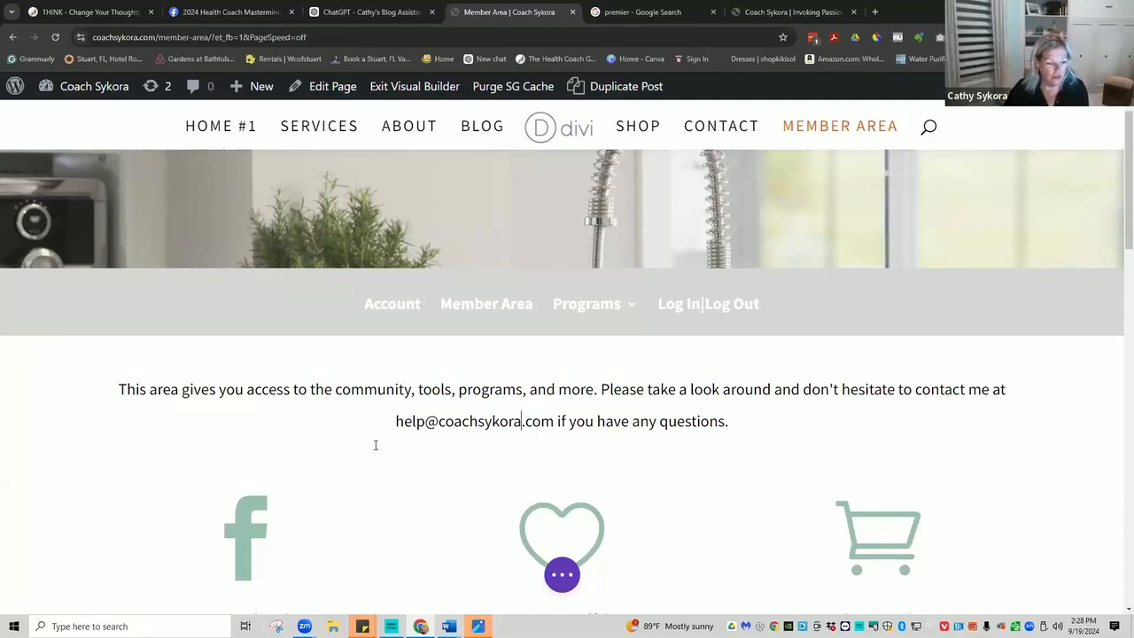
Try a brighter green for the Facebook blurb's icon colour, then discard the change.
scroll(515, 437, down, 2)
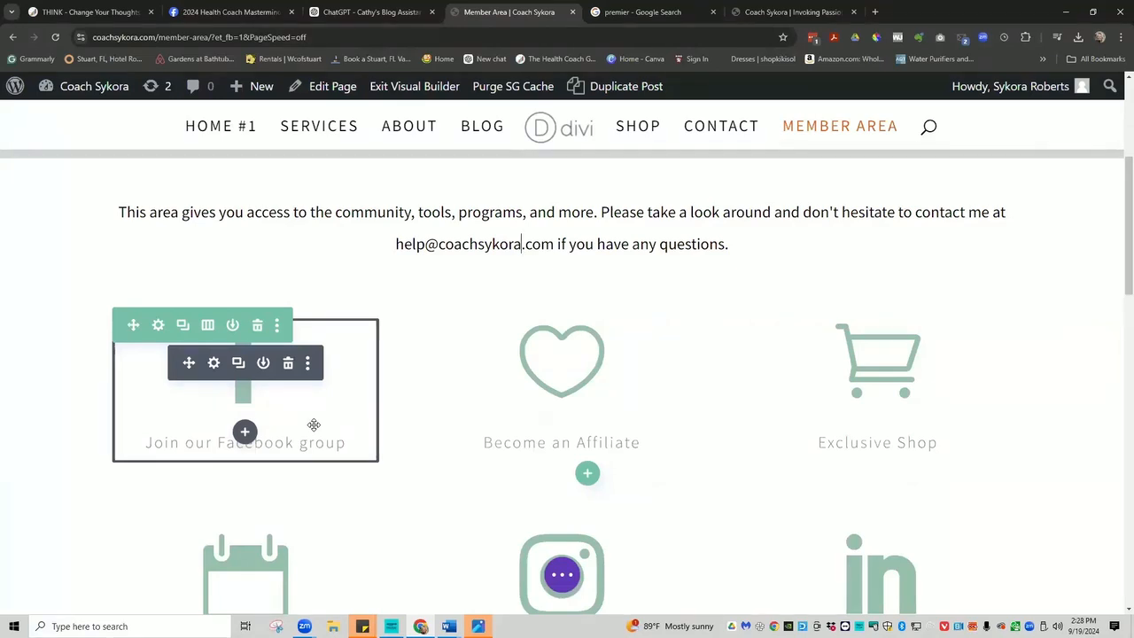
click(213, 363)
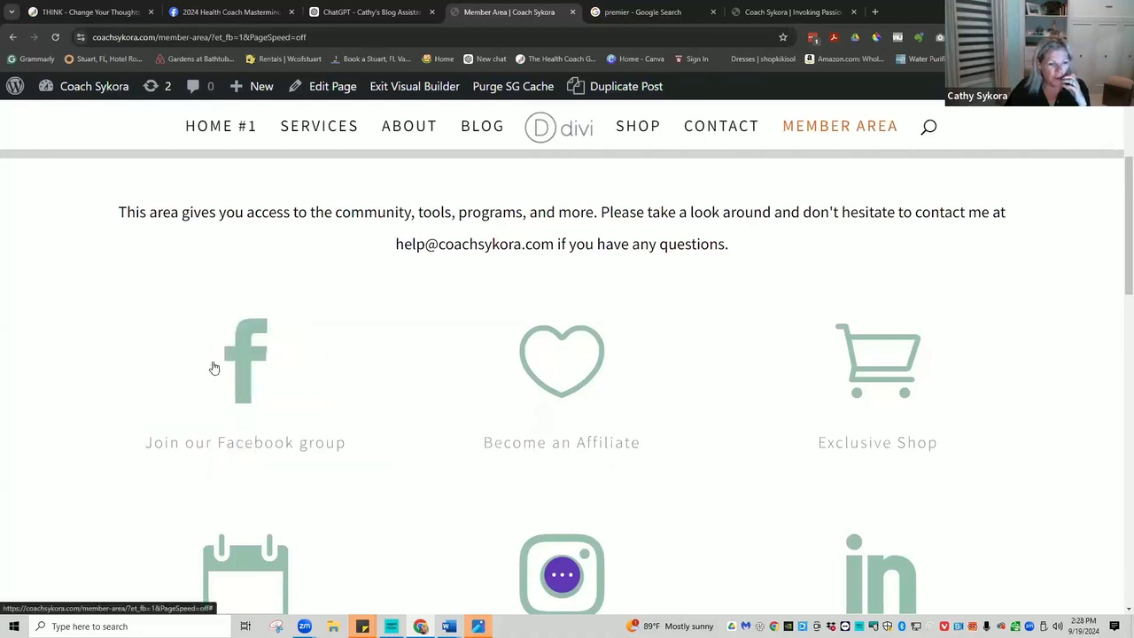
scroll(627, 382, down, 6)
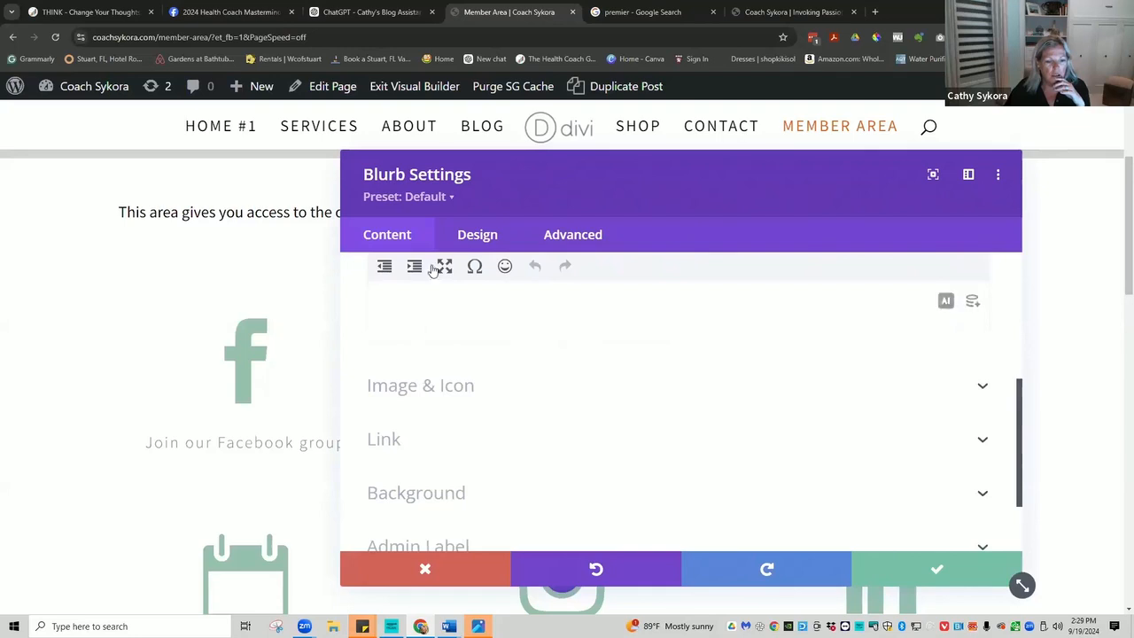
click(471, 239)
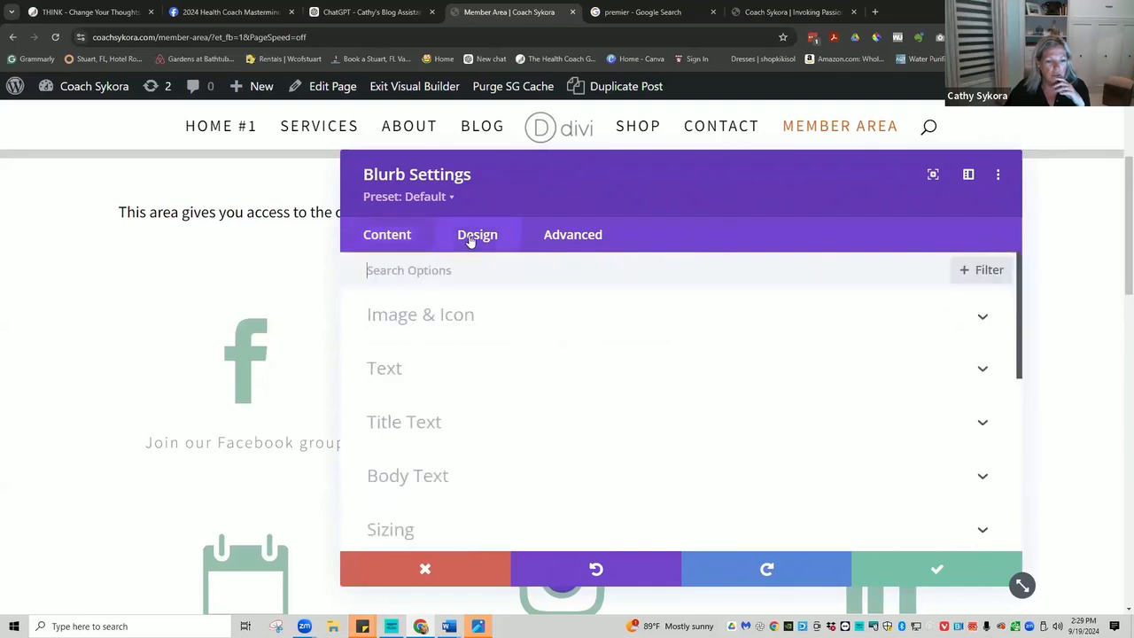
click(456, 320)
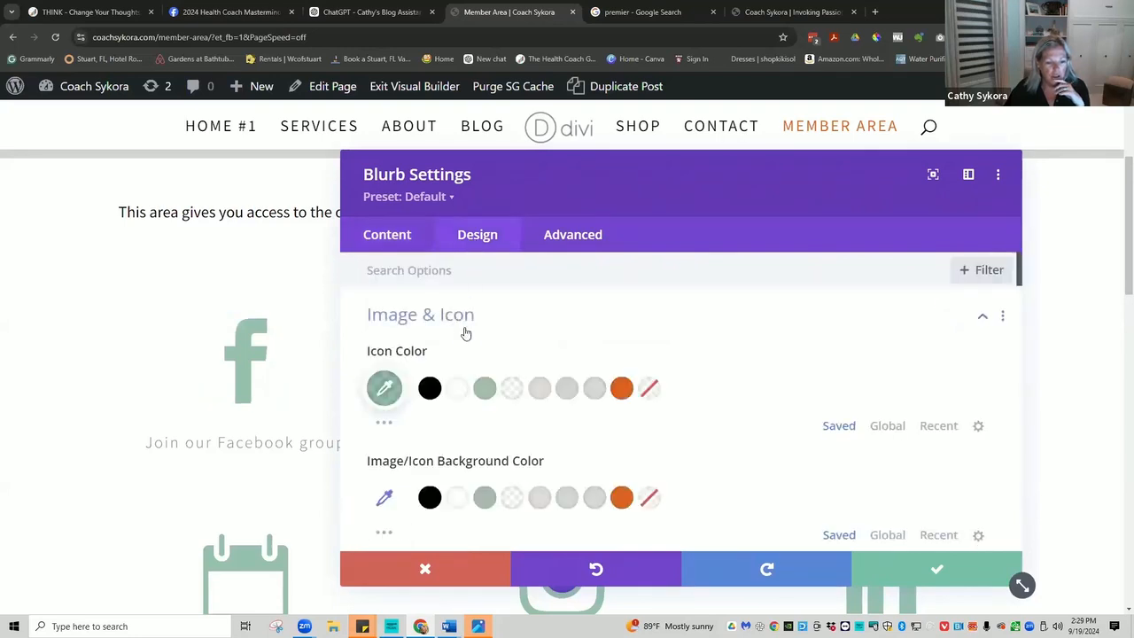
click(384, 389)
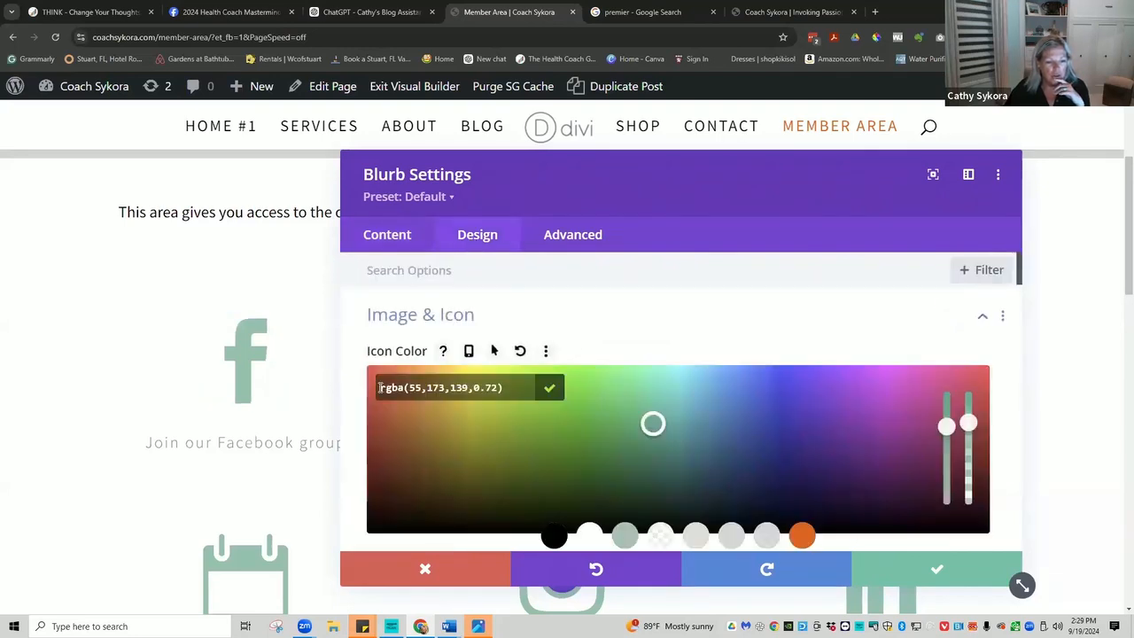
click(651, 404)
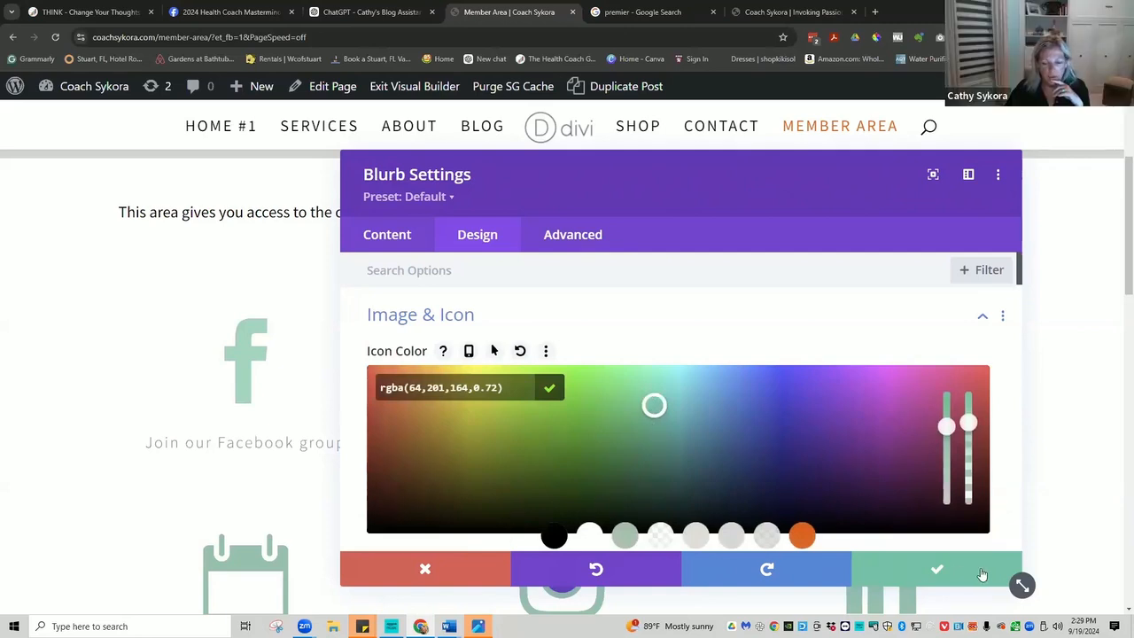
click(441, 572)
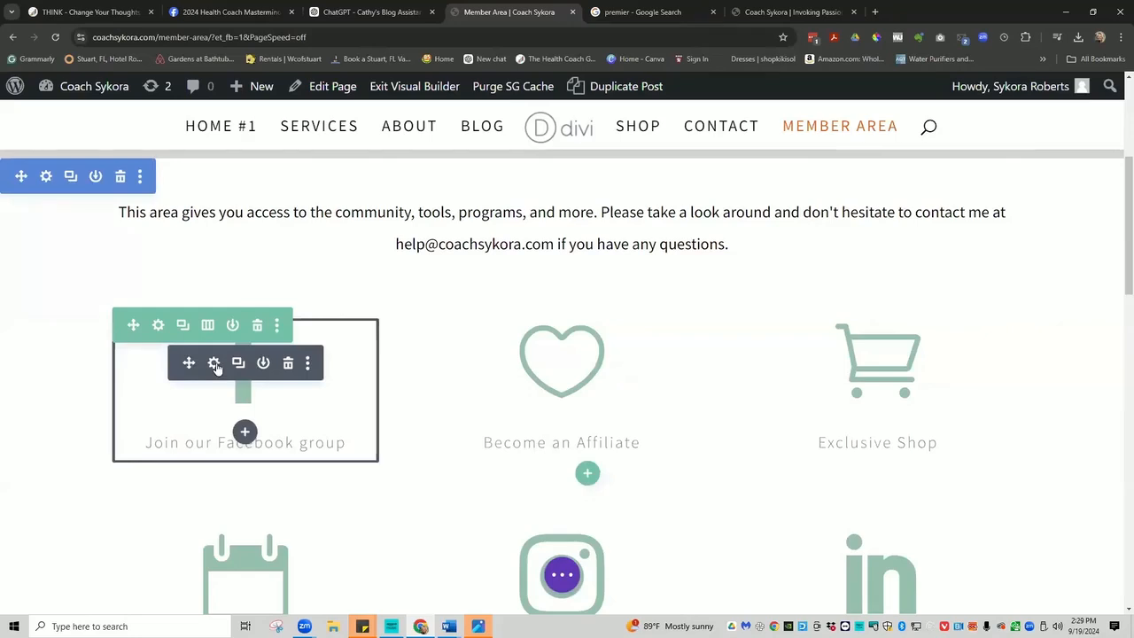
Lower the Facebook blurb's icon colour opacity to 0.44 and save it.
click(215, 364)
scroll(698, 383, down, 3)
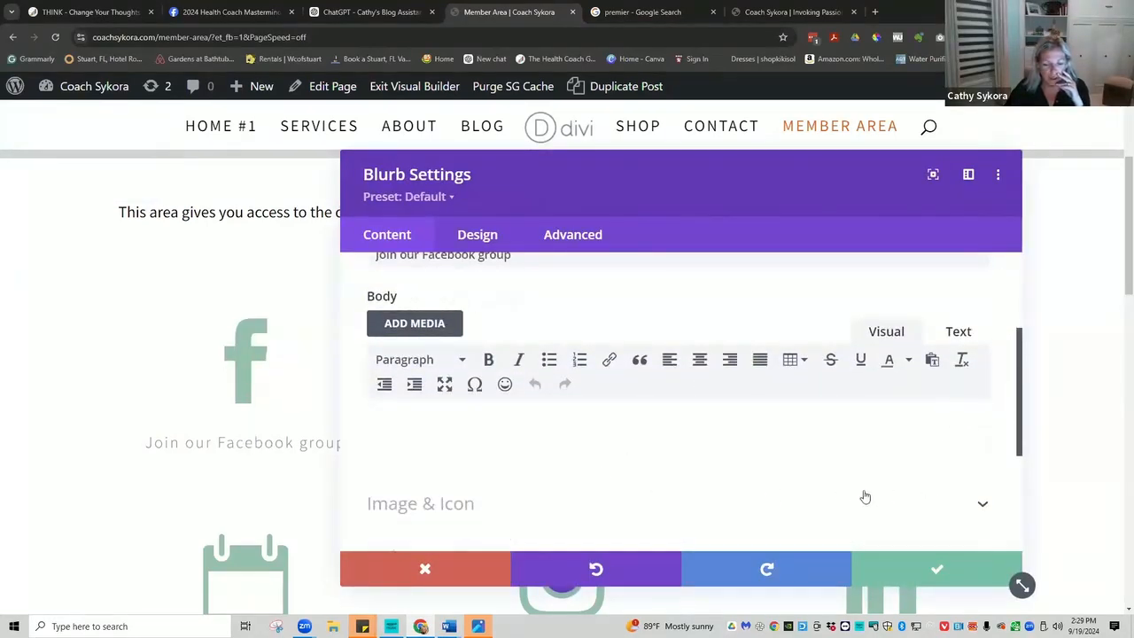
click(476, 234)
click(446, 319)
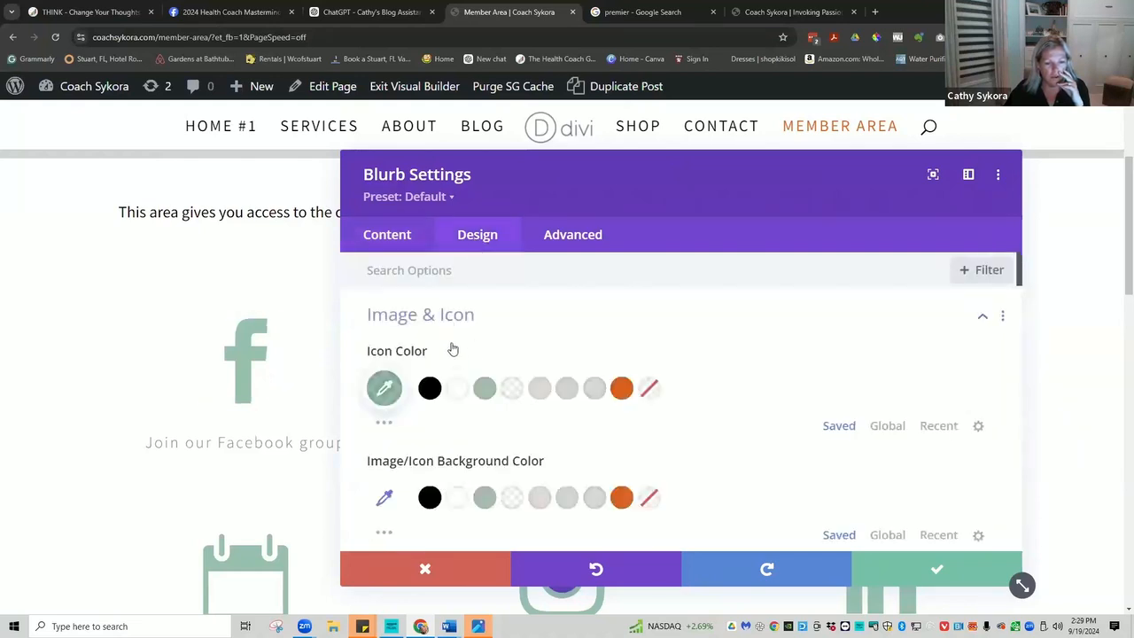
click(384, 388)
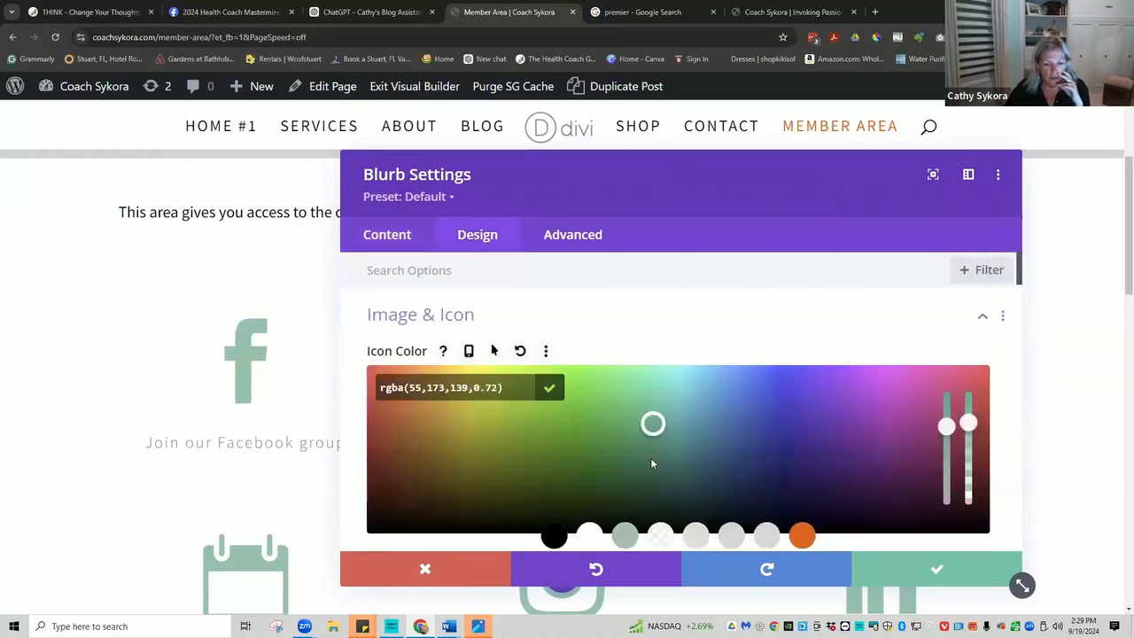
drag(967, 422, 965, 467)
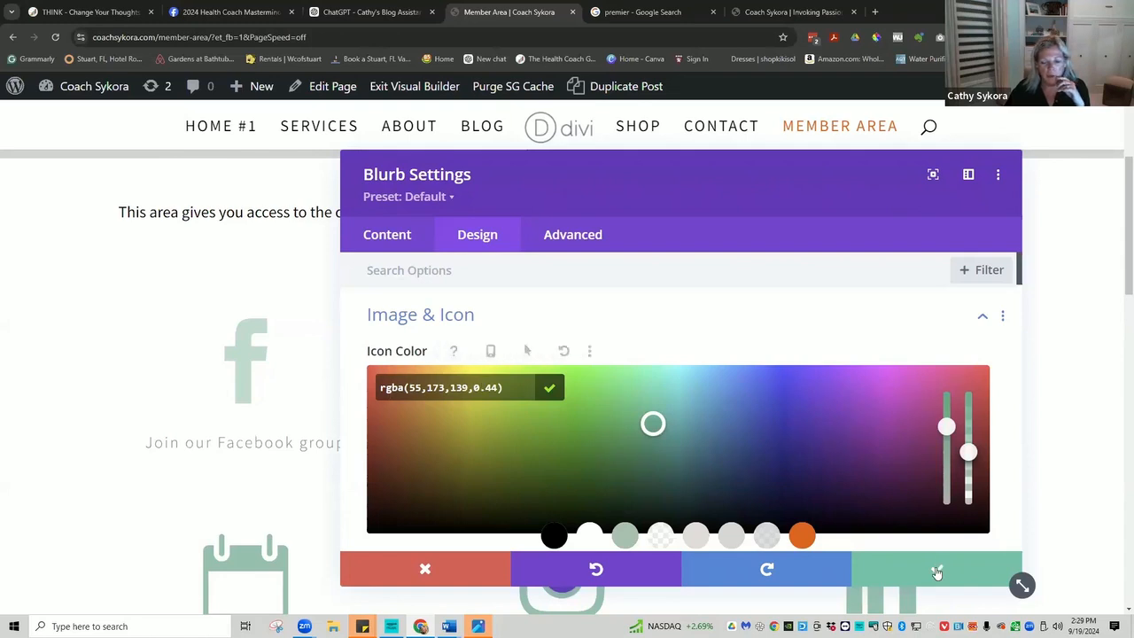
click(884, 558)
Copy the Facebook blurb's styles and paste them onto the Become an Affiliate blurb.
mouse_move(300, 363)
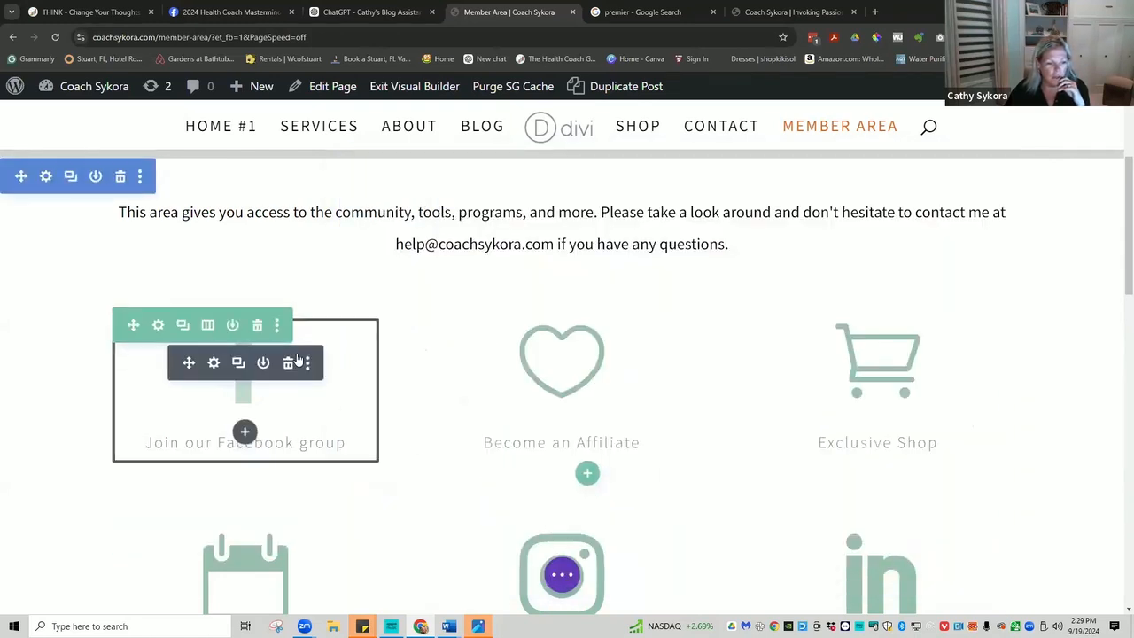
click(308, 365)
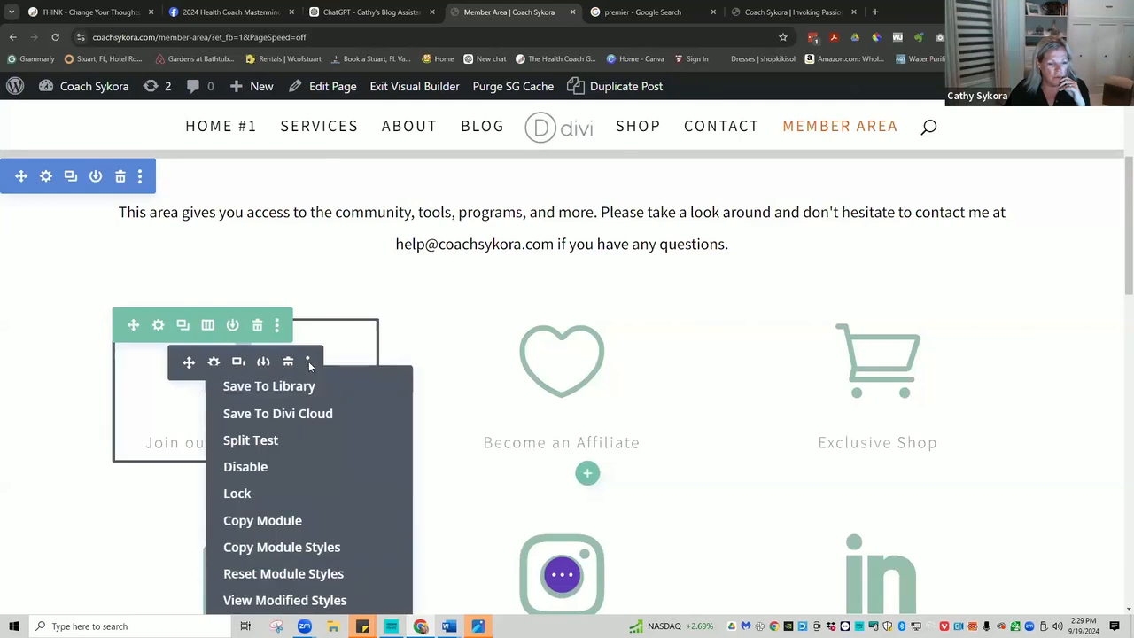
click(289, 546)
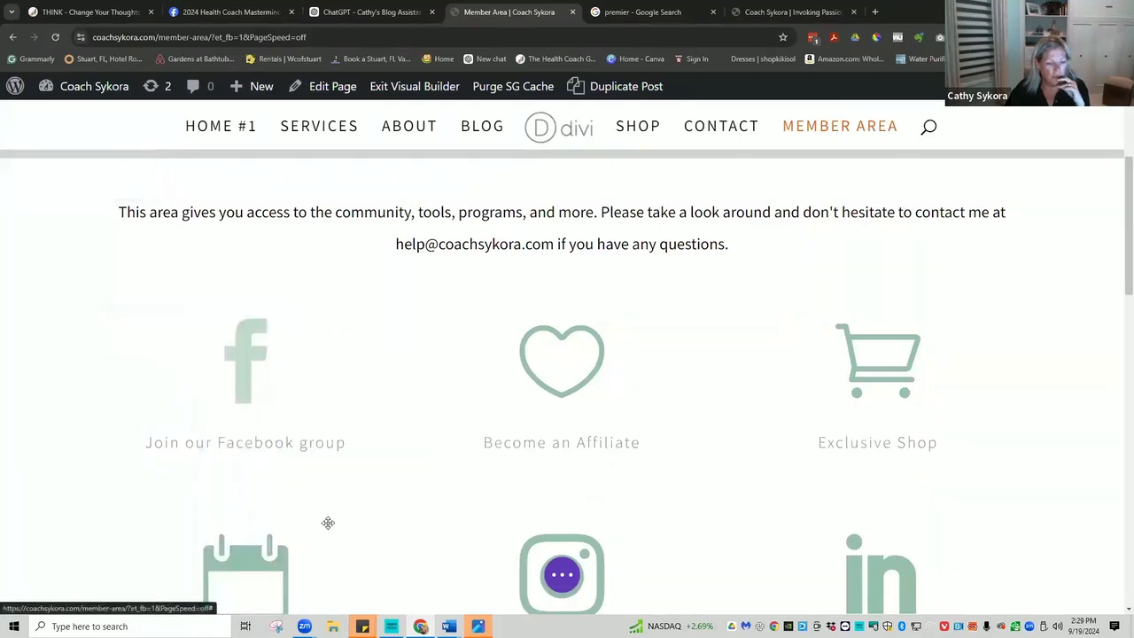
click(624, 364)
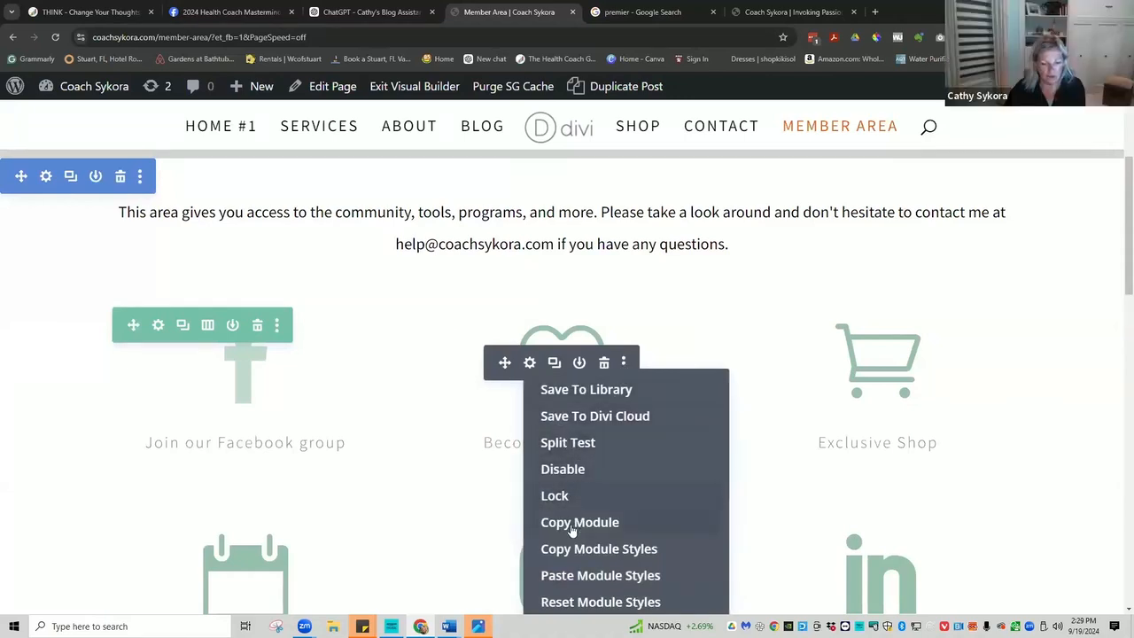
click(573, 576)
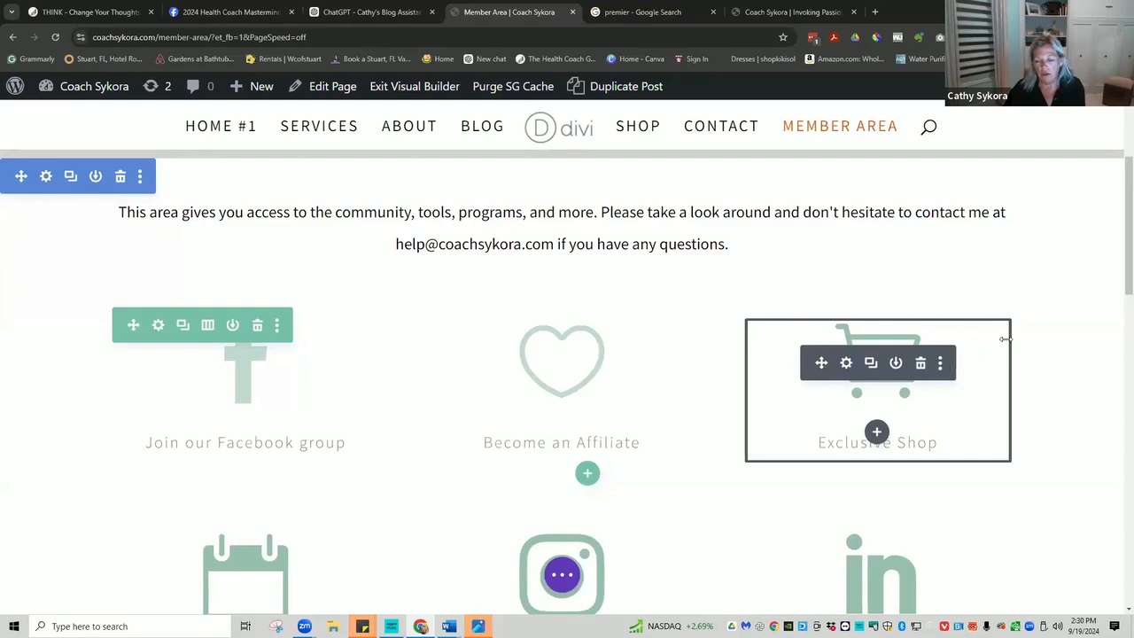
Paste the copied blurb styles onto the Exclusive Shop blurb.
scroll(956, 257, down, 2)
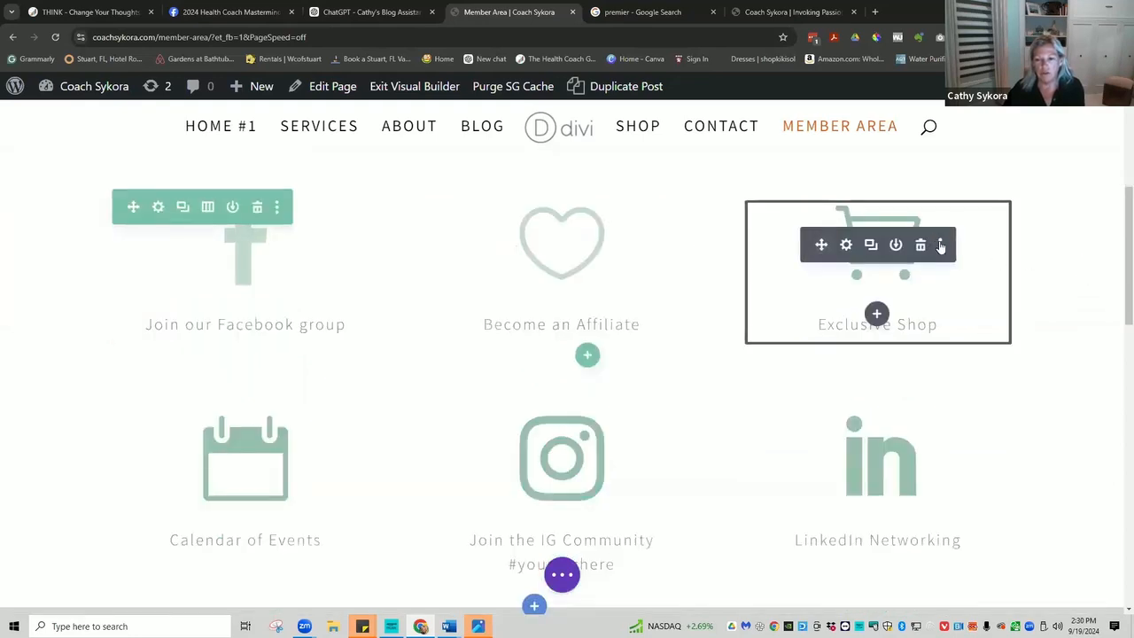
click(941, 246)
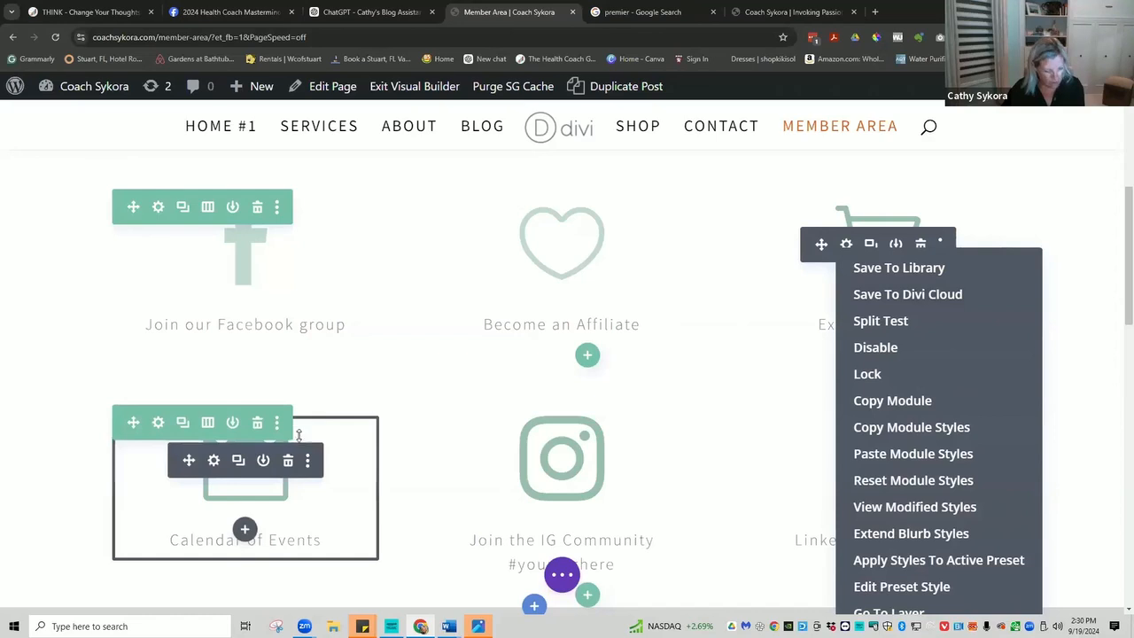
key(ctrl)
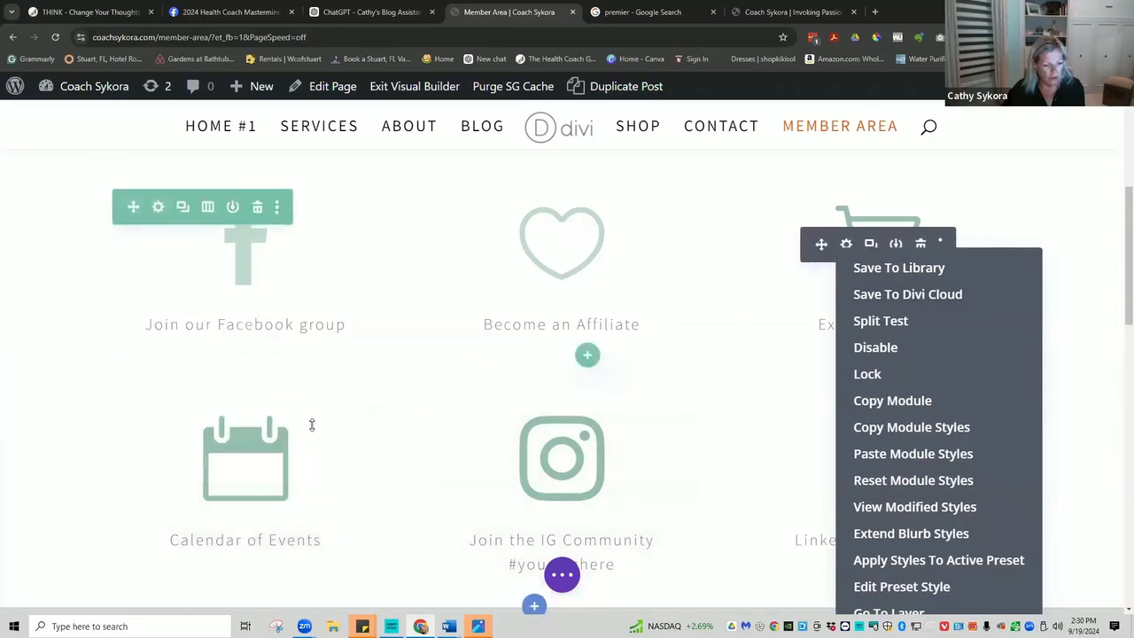
key(ctrl)
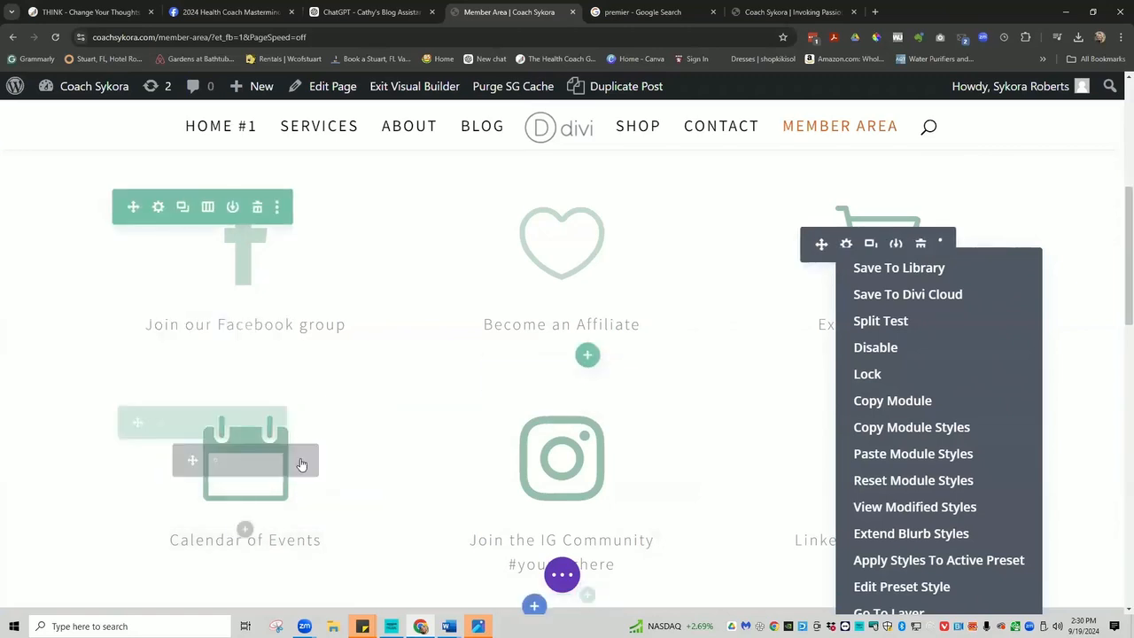
click(307, 466)
key(ctrl)
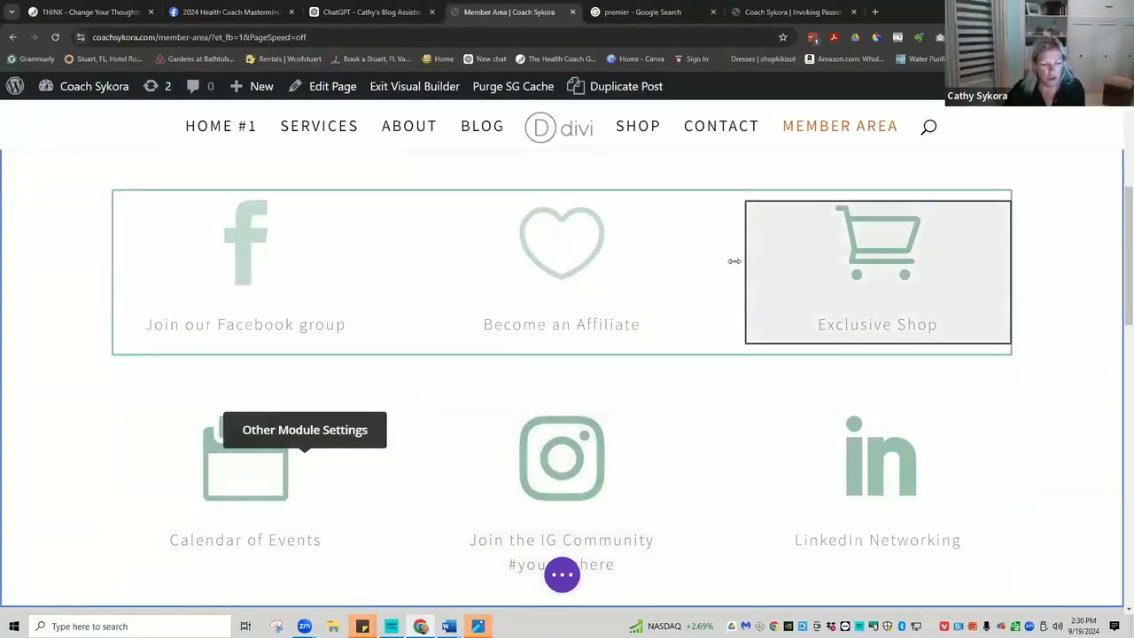
mouse_move(969, 231)
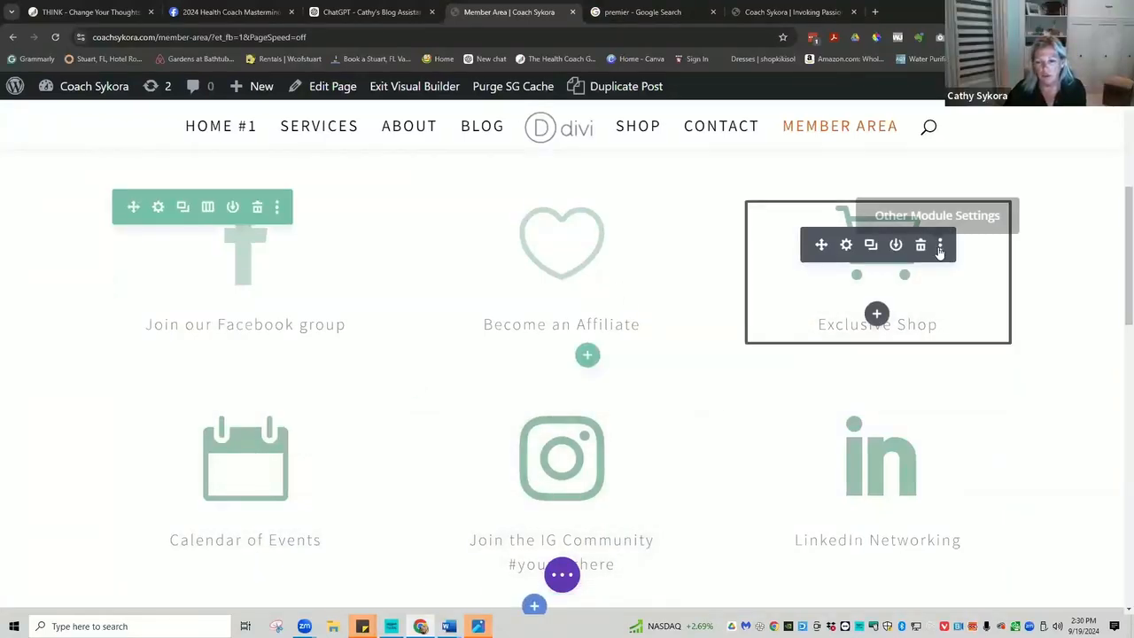
click(941, 245)
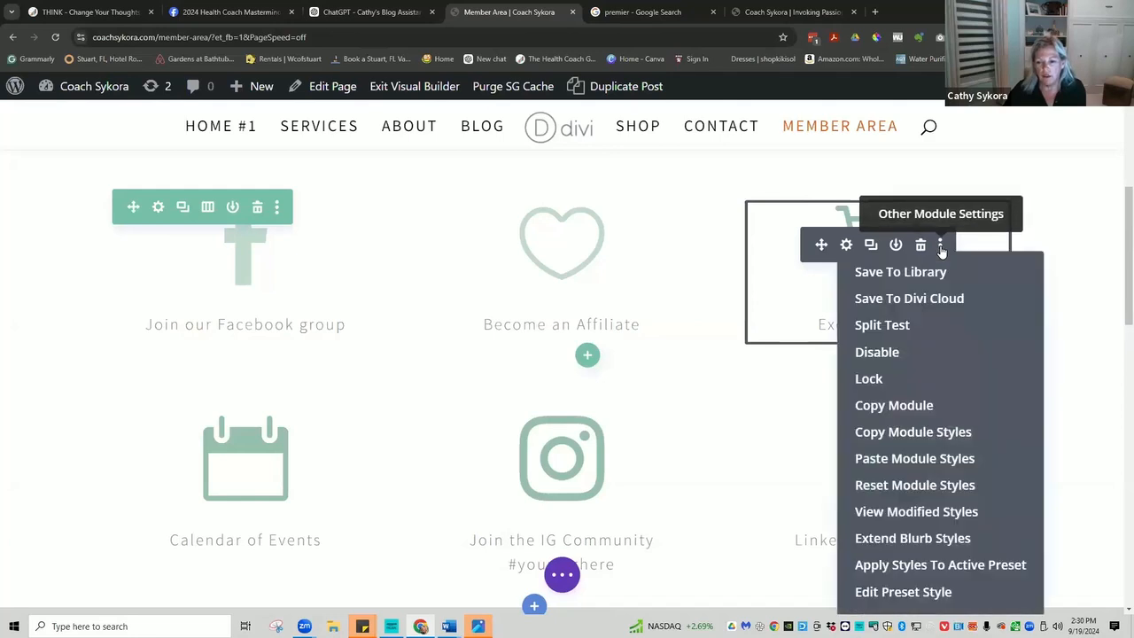
click(872, 460)
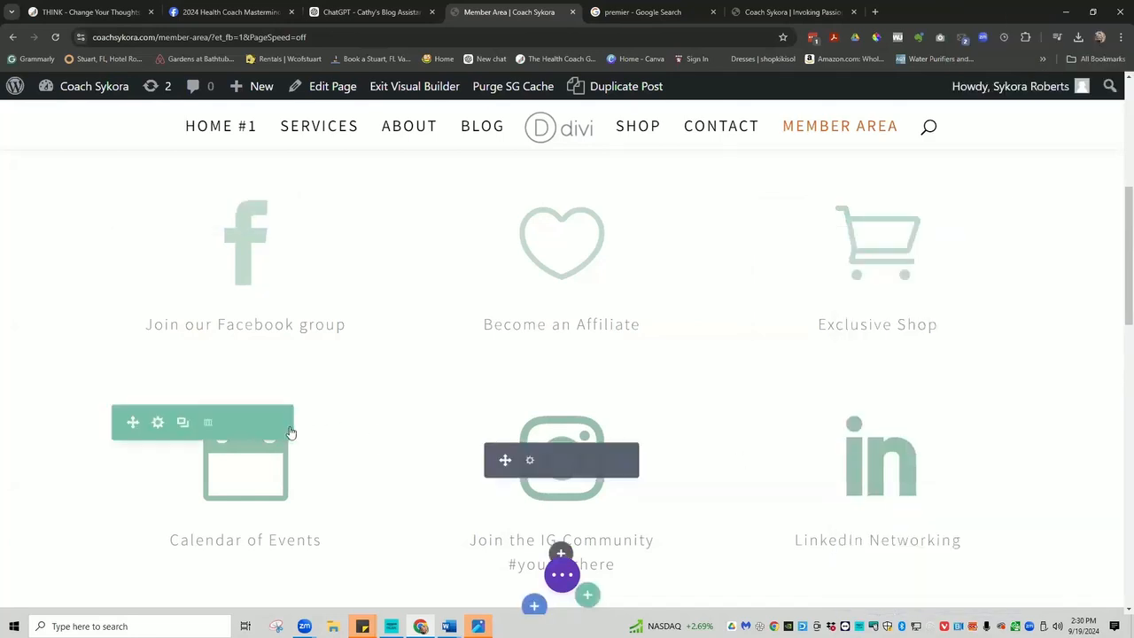
Paste the copied styles onto the Calendar of Events, IG Community and LinkedIn Networking blurbs.
mouse_move(274, 426)
mouse_move(298, 467)
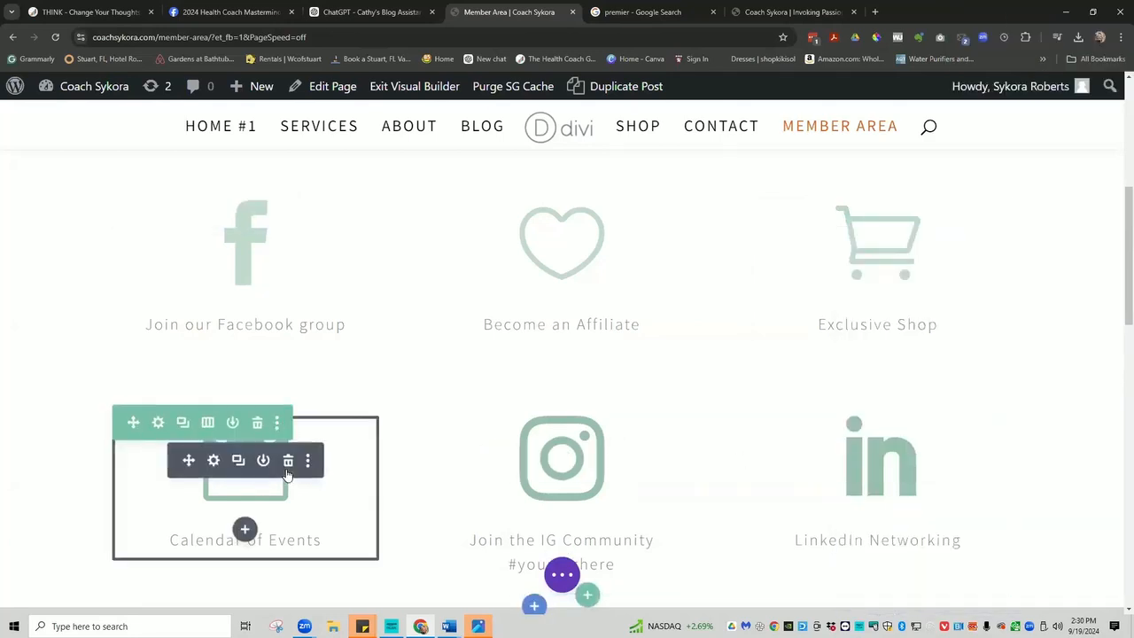
click(306, 461)
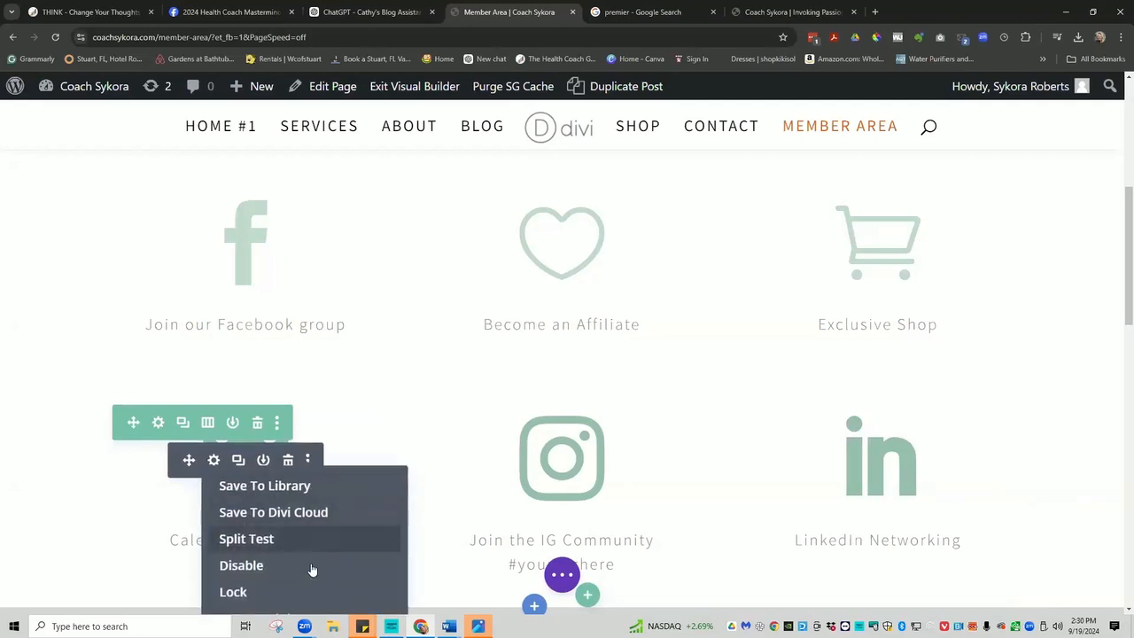
drag(1120, 306, 1115, 382)
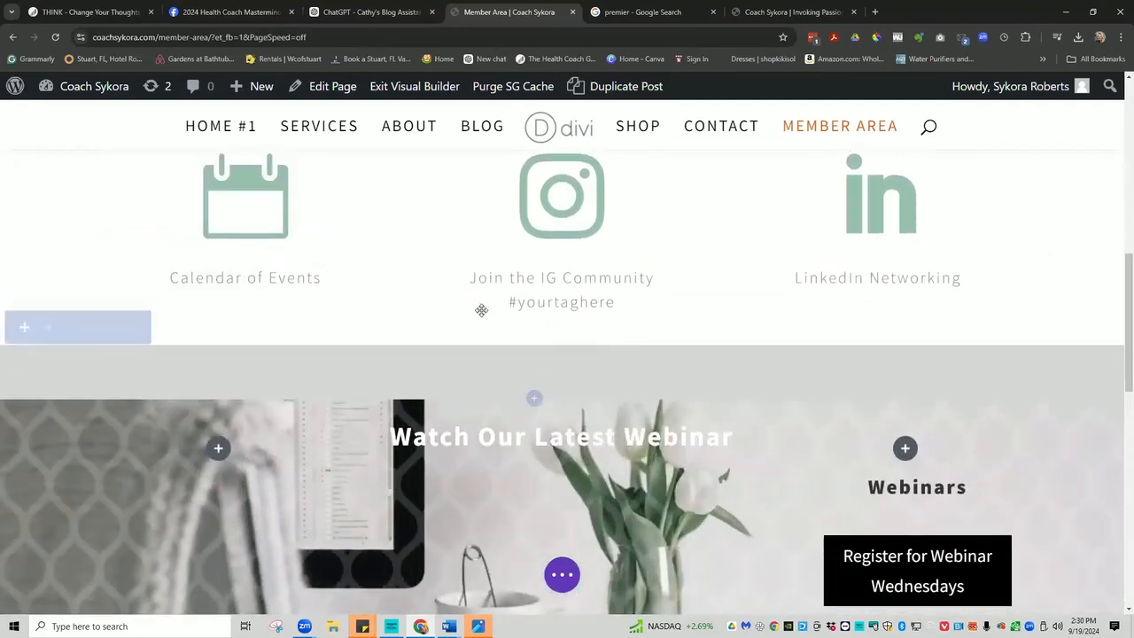
click(308, 200)
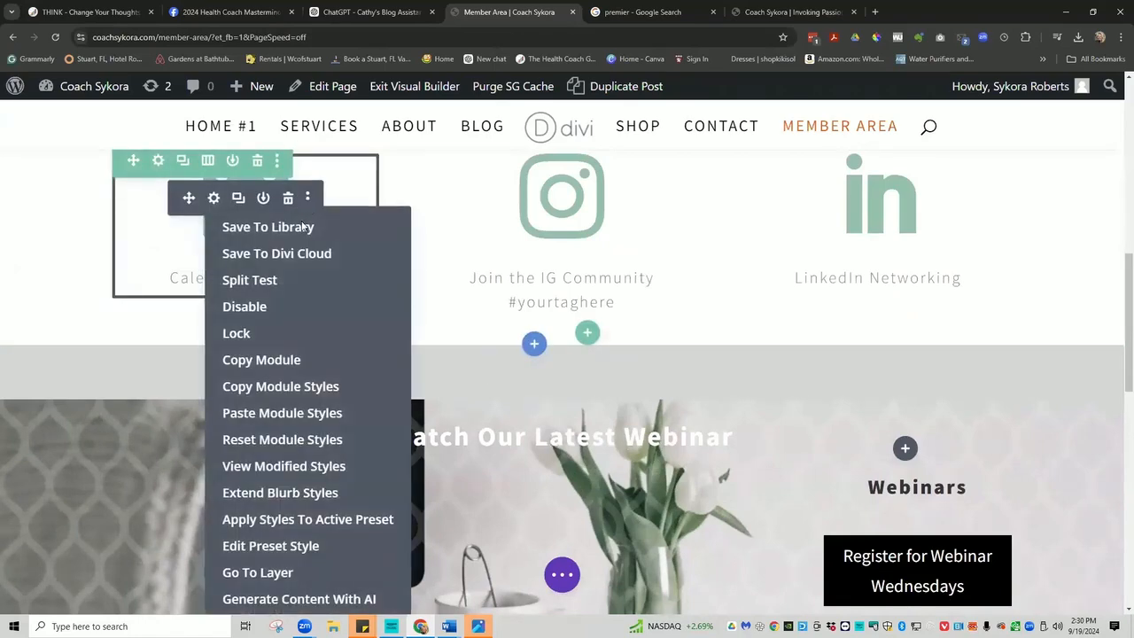
click(286, 411)
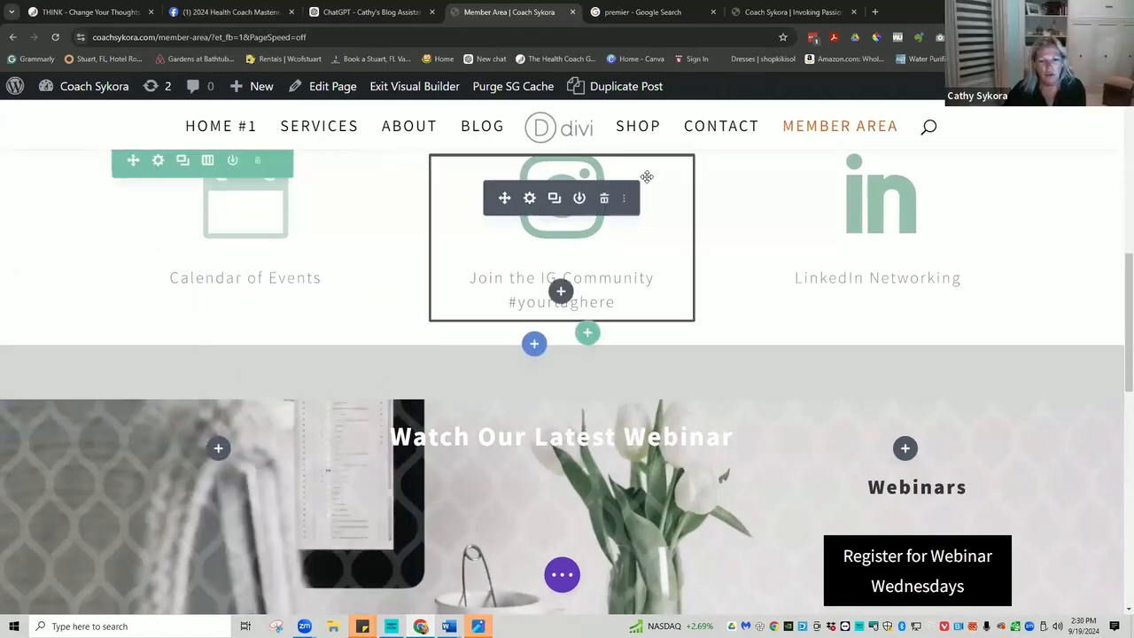
click(623, 201)
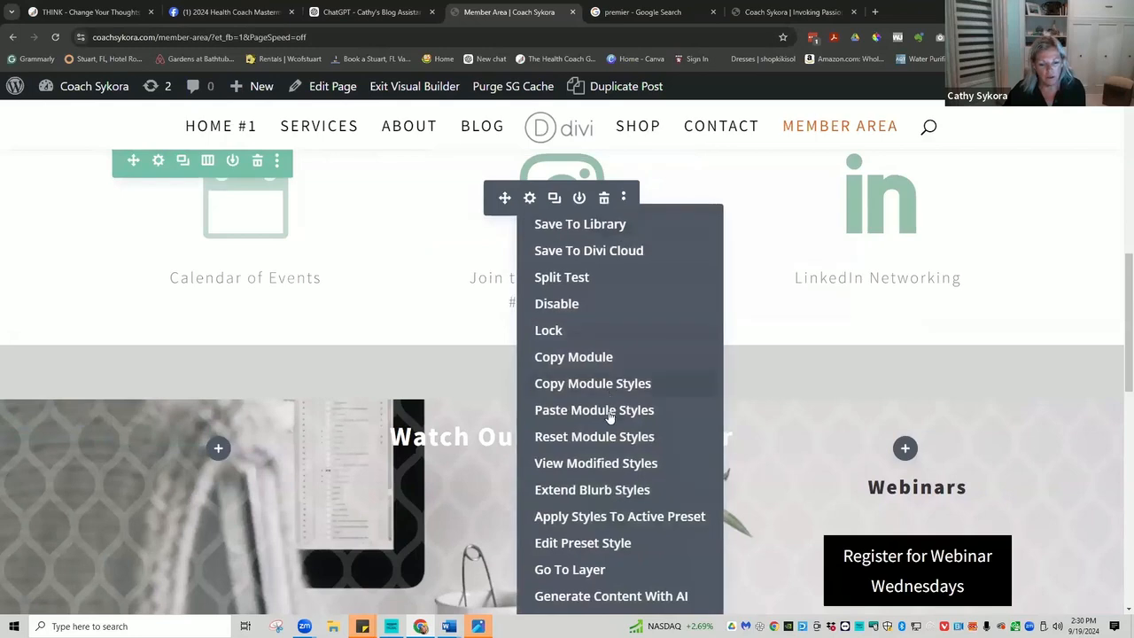
click(639, 410)
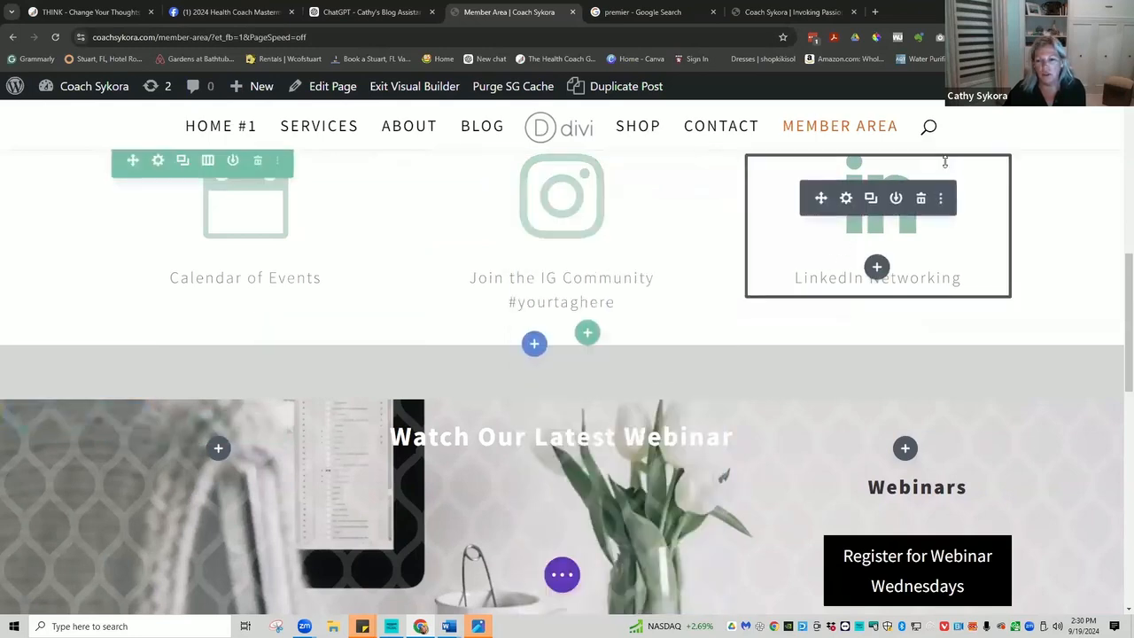
click(942, 199)
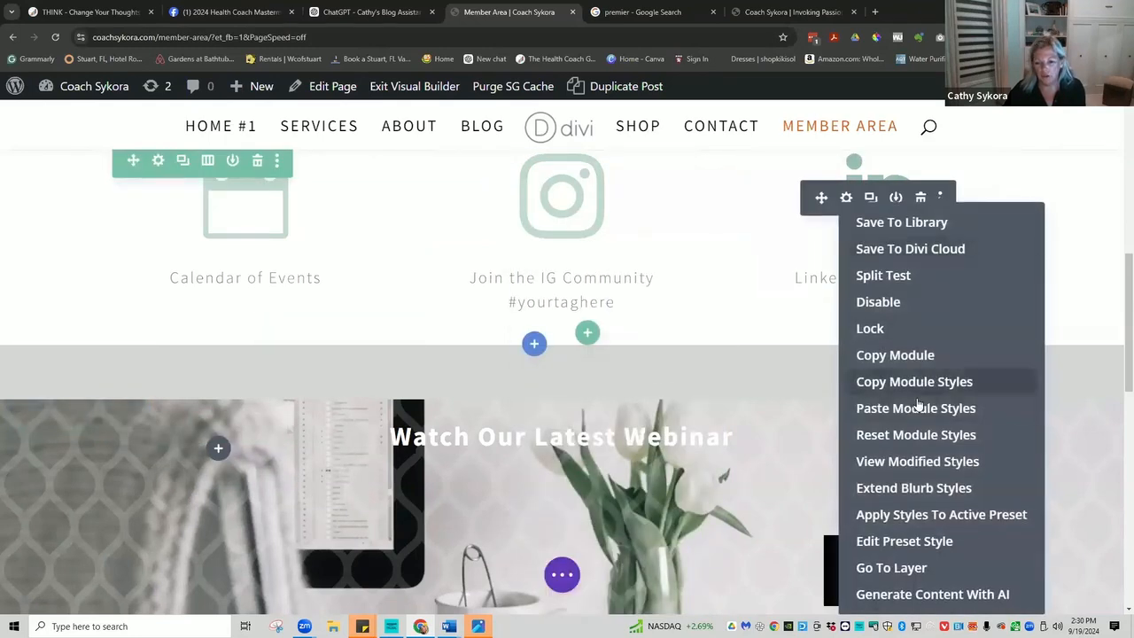
click(898, 407)
scroll(786, 293, up, 5)
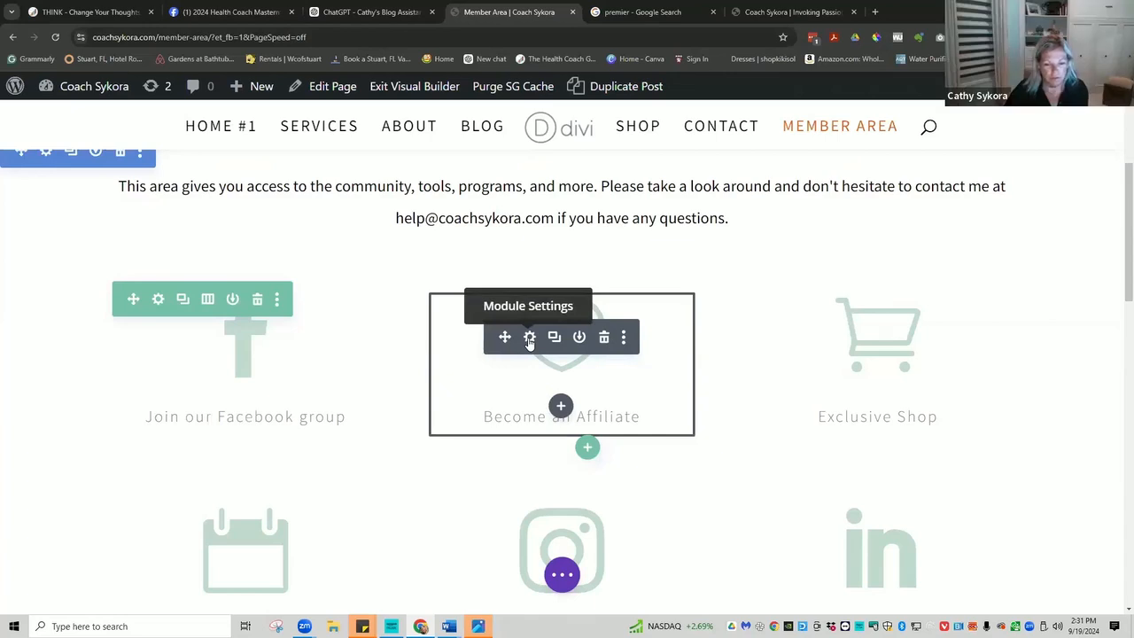
Delete the Become an Affiliate and Exclusive Shop blurbs from the Facebook group row.
click(604, 337)
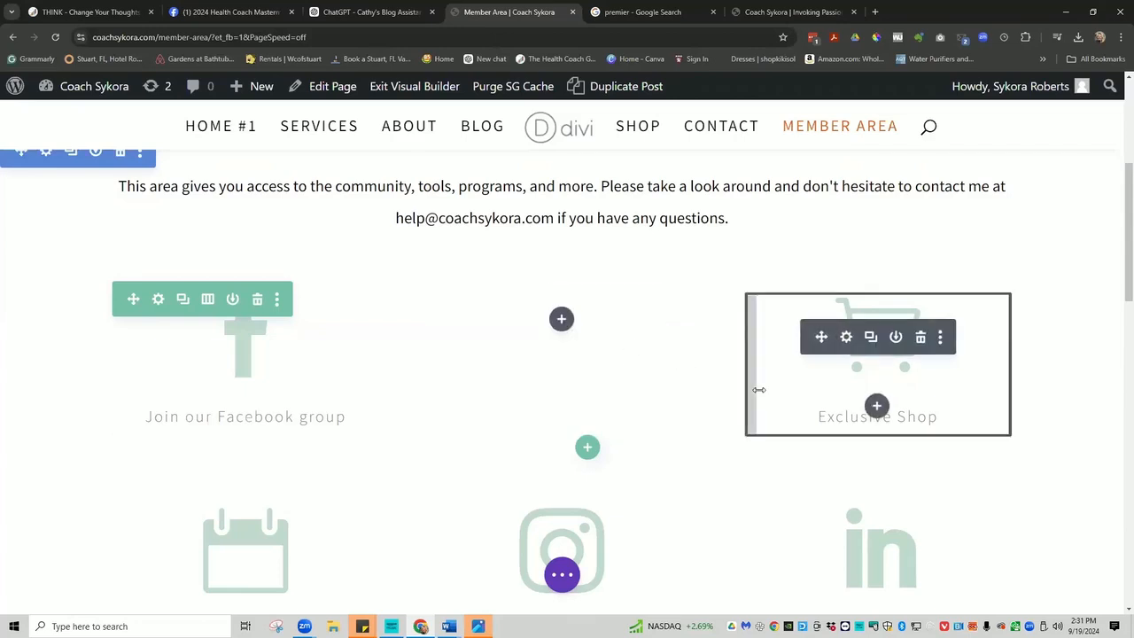
click(921, 338)
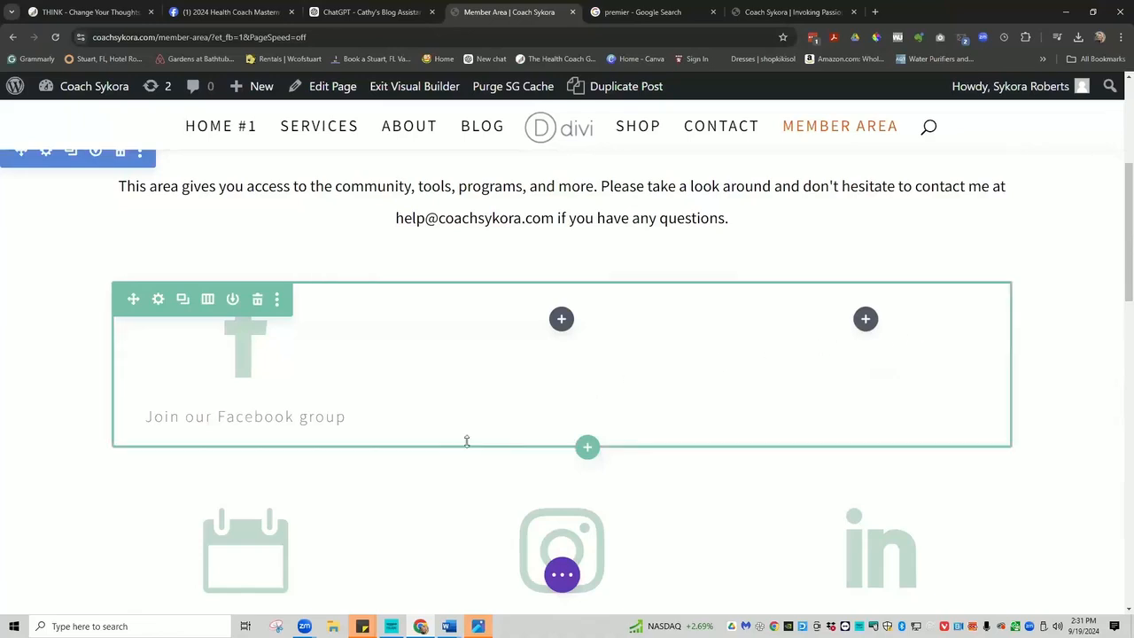
scroll(337, 517, down, 3)
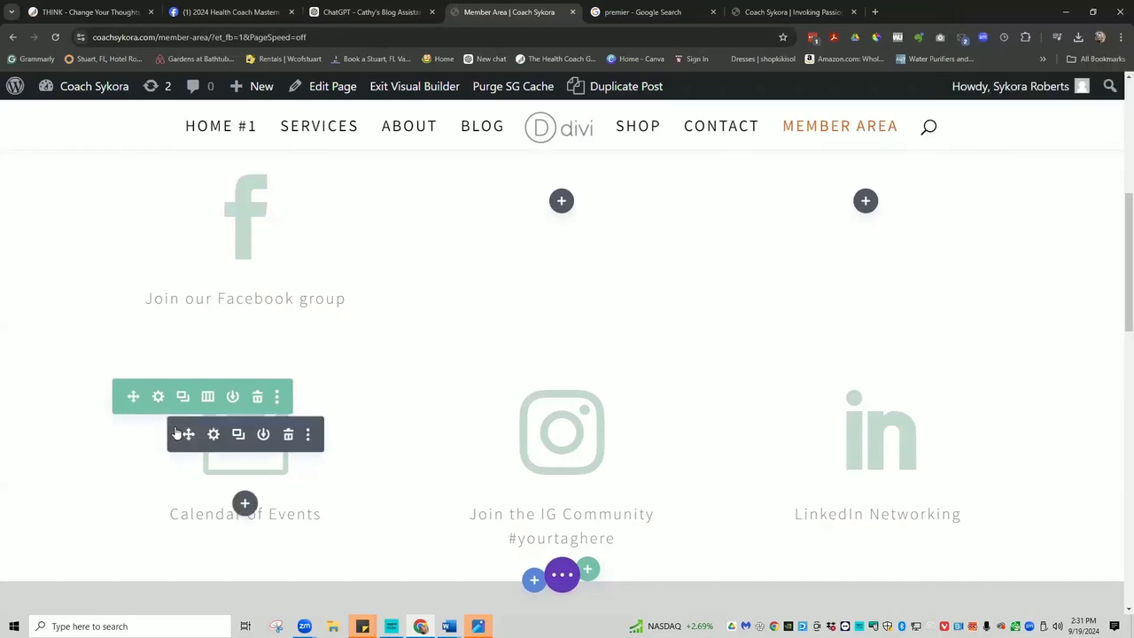
Drag Calendar of Events into the top row's middle column and LinkedIn Networking into the lower-left column.
drag(189, 433, 587, 196)
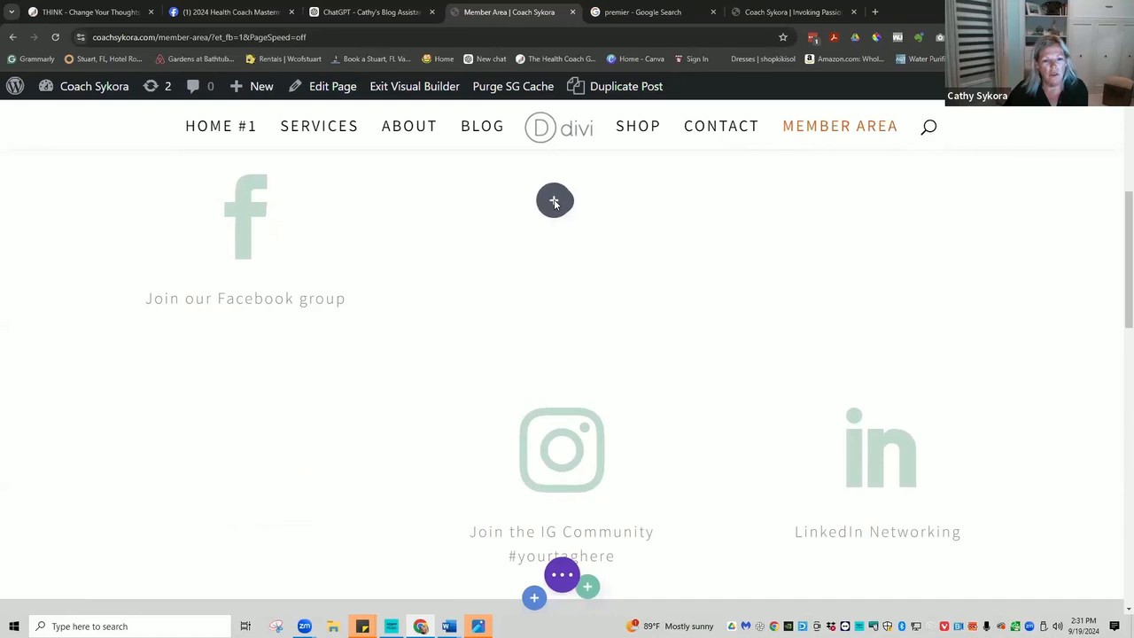
drag(555, 205, 556, 206)
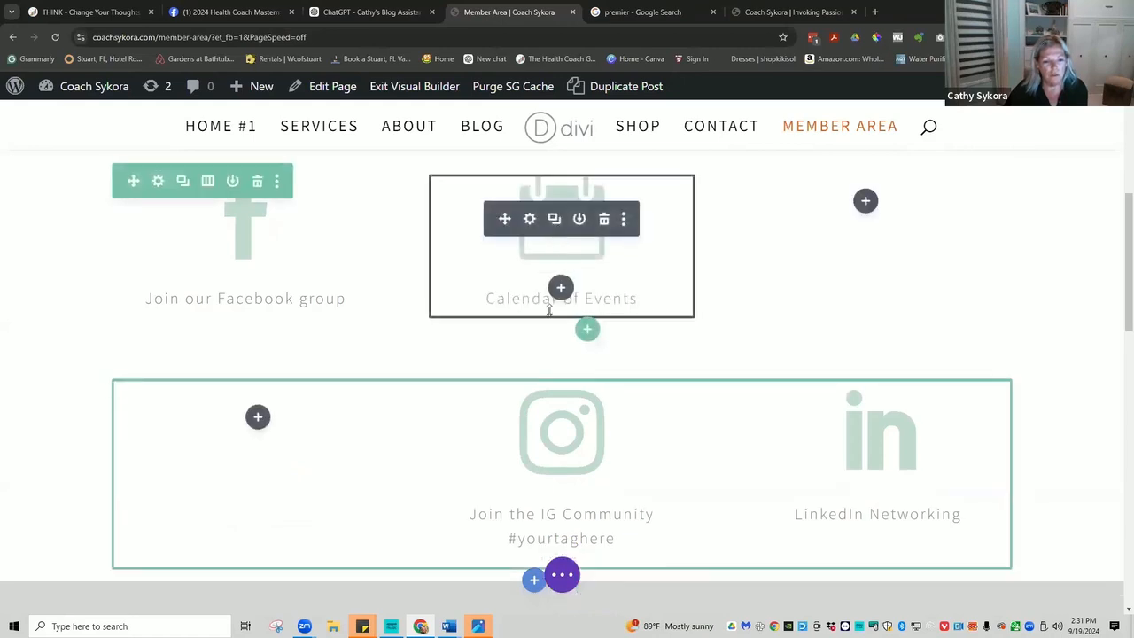
mouse_move(535, 447)
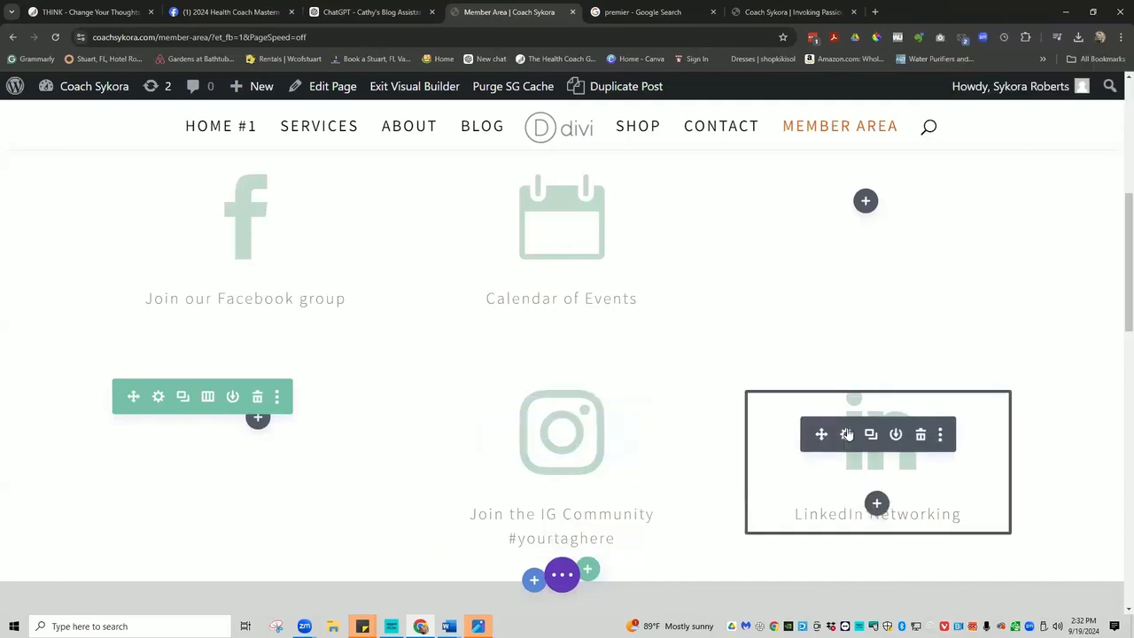
drag(822, 434, 344, 458)
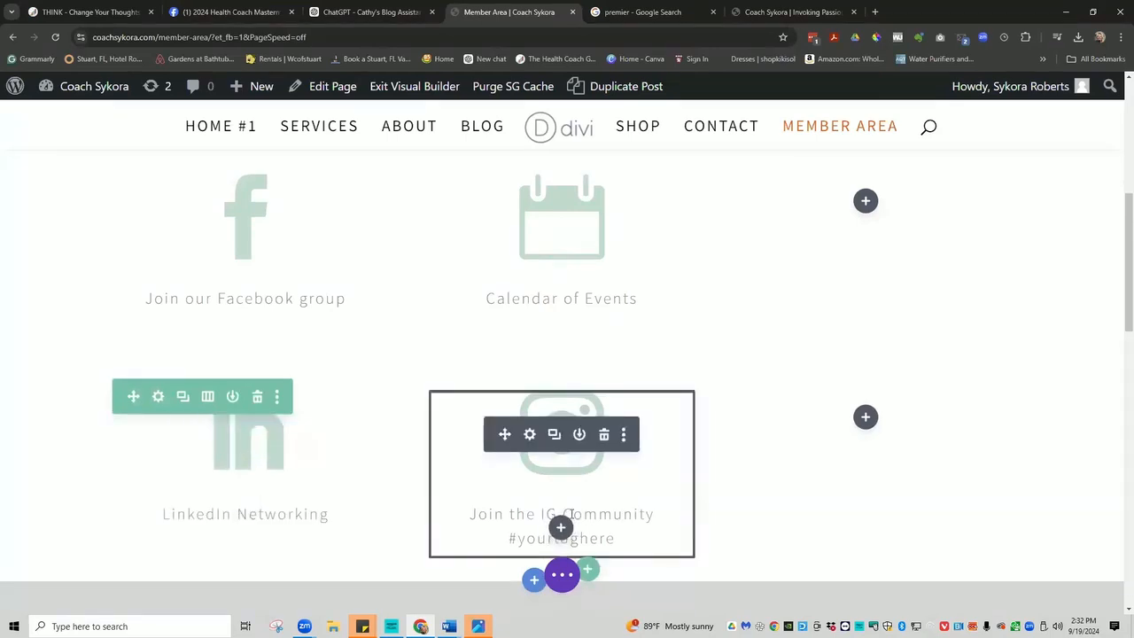
Change 'Join the' to 'Follow me on' in the IG blurb and replace '#yourtaghere' with the Instagram handle.
click(502, 513)
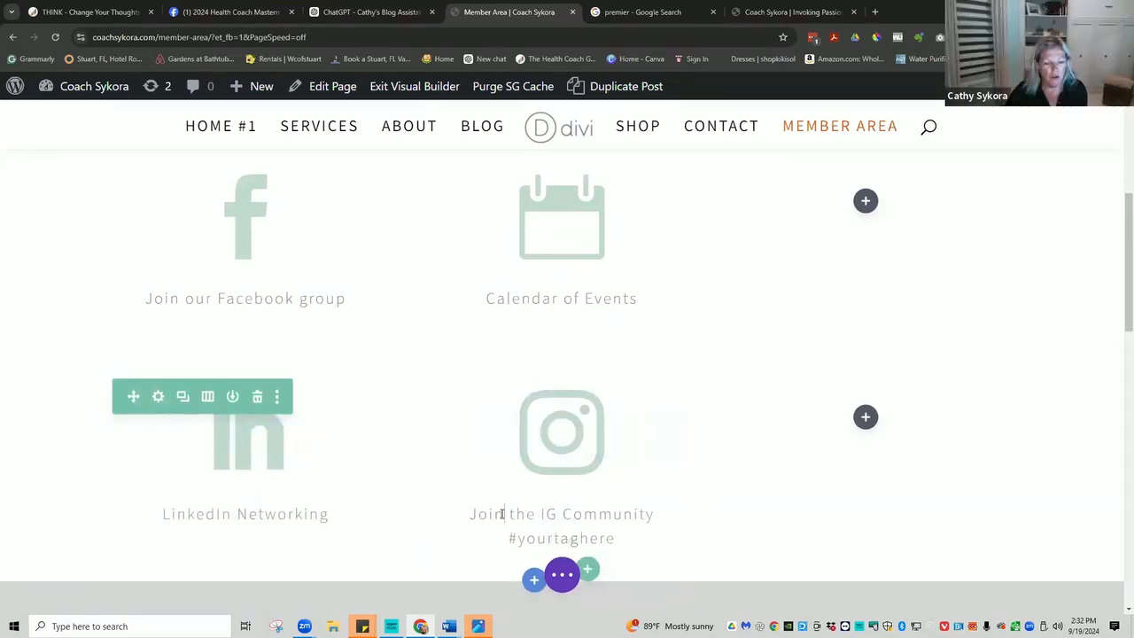
drag(537, 512, 469, 513)
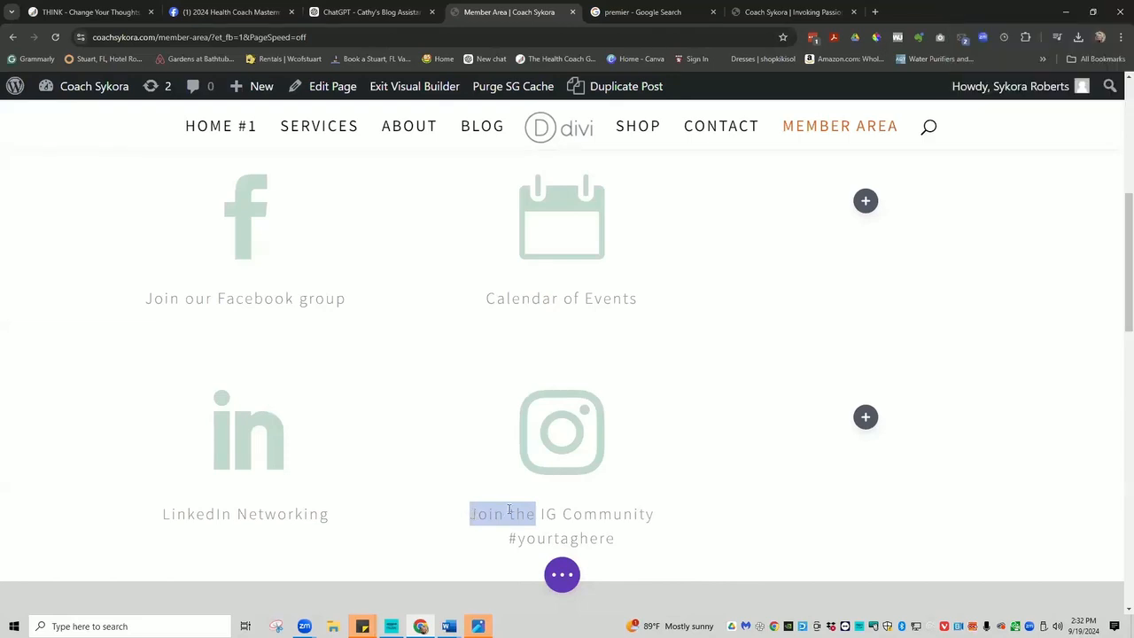
text(Follo)
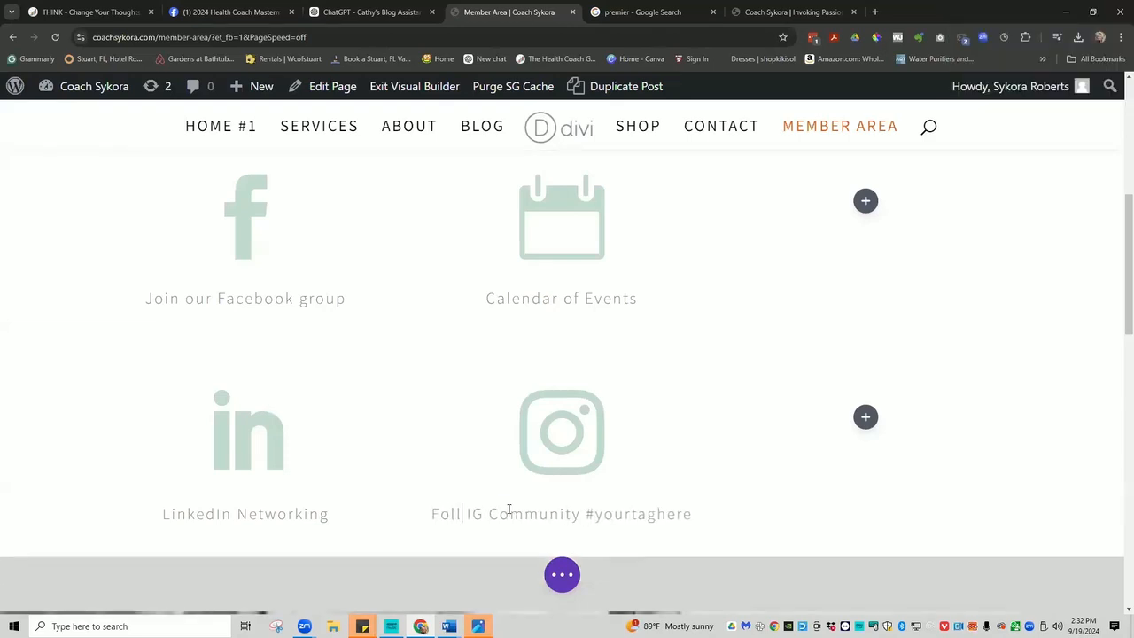
text(w me)
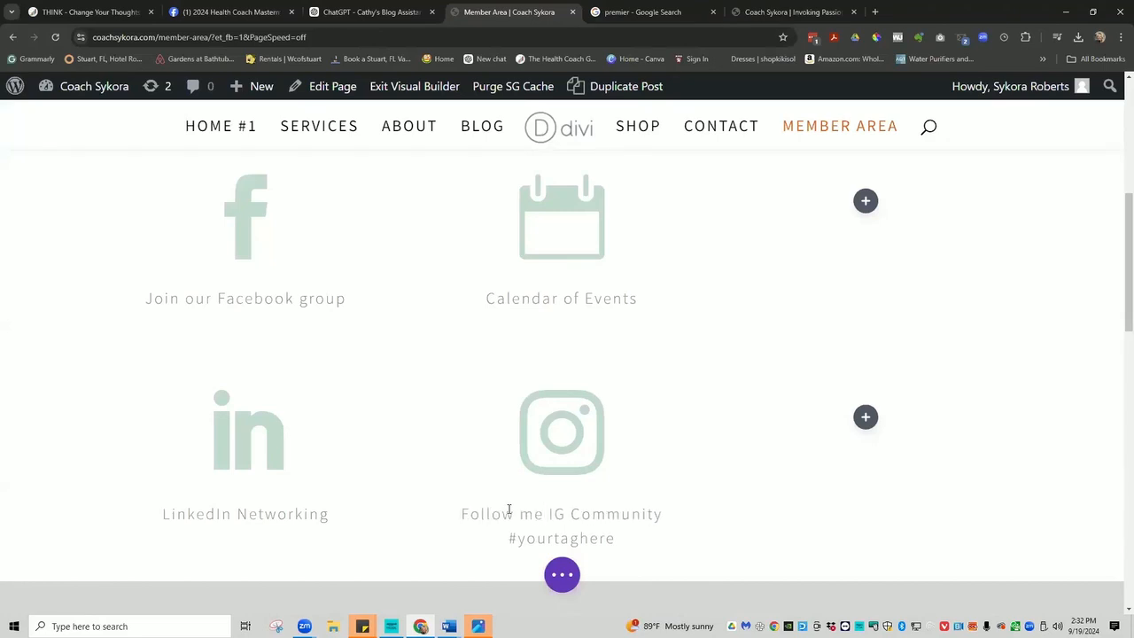
text( on)
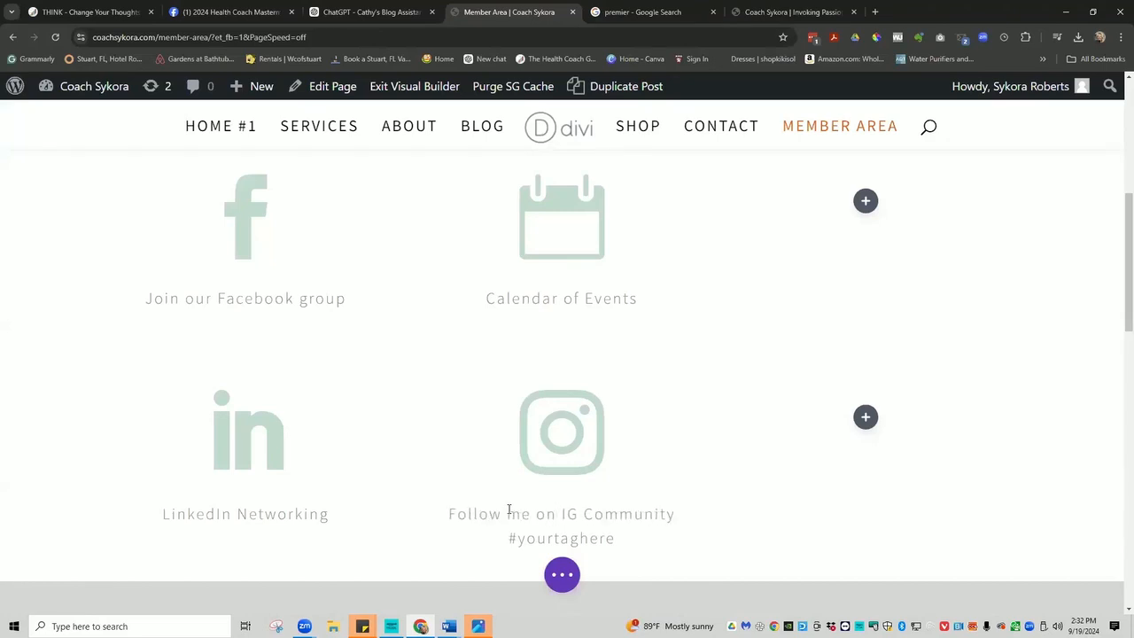
drag(626, 535, 511, 541)
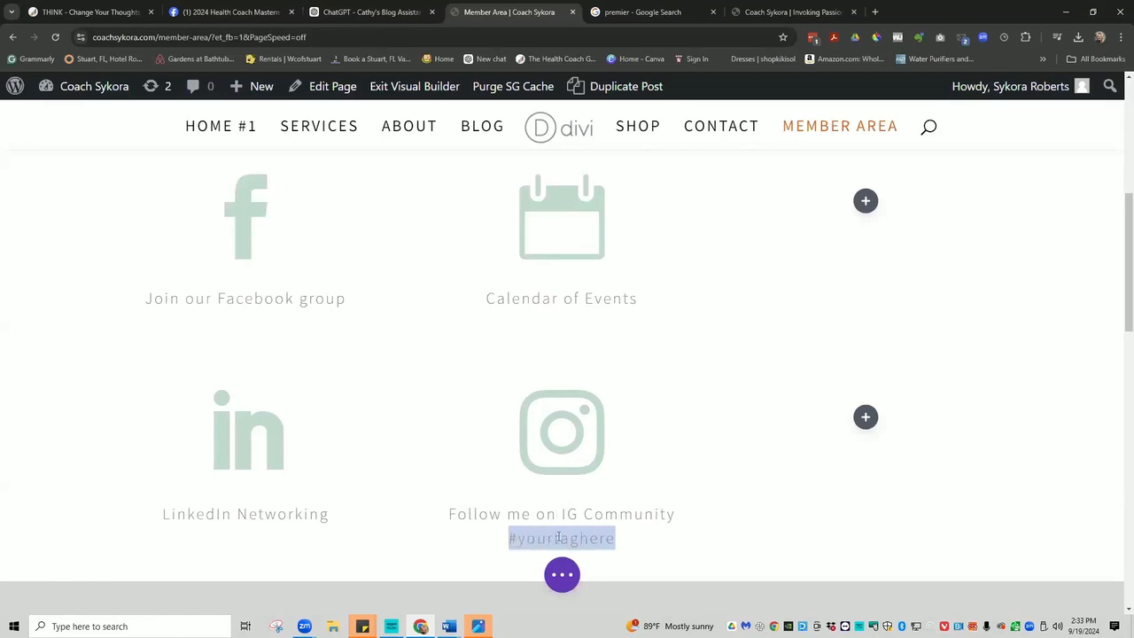
text(@)
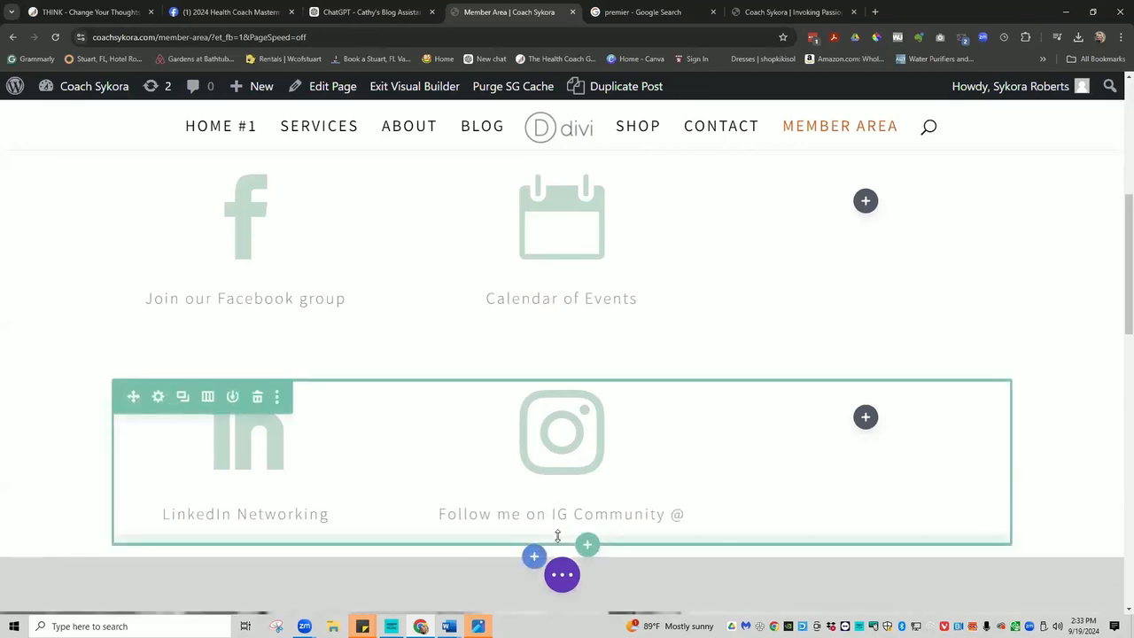
text(co)
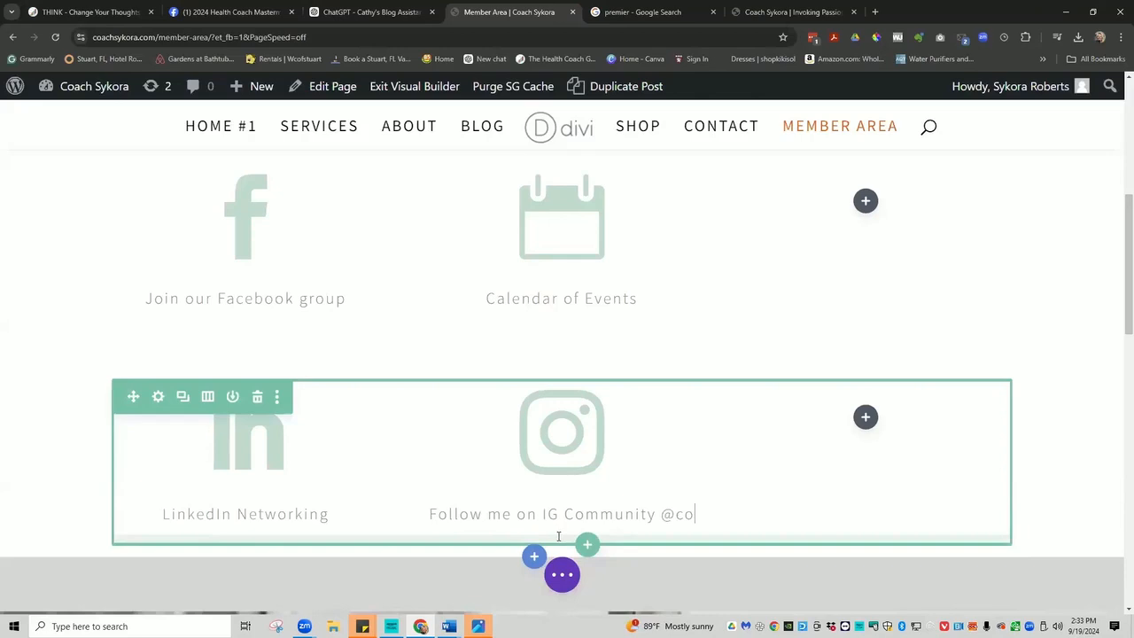
text(achsykora)
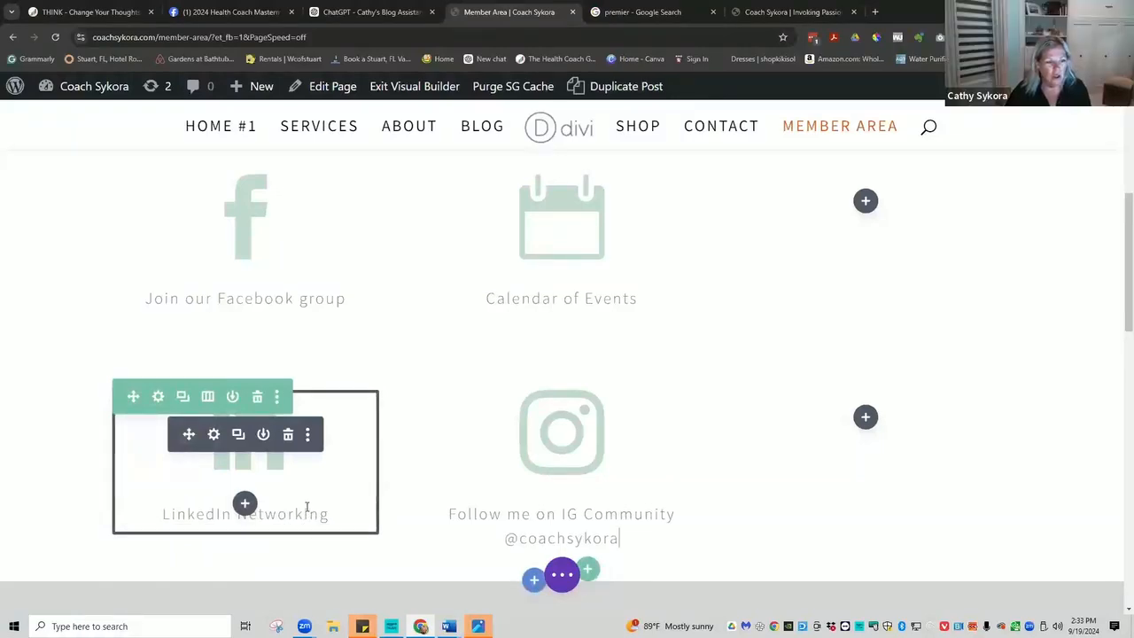
mouse_move(93, 95)
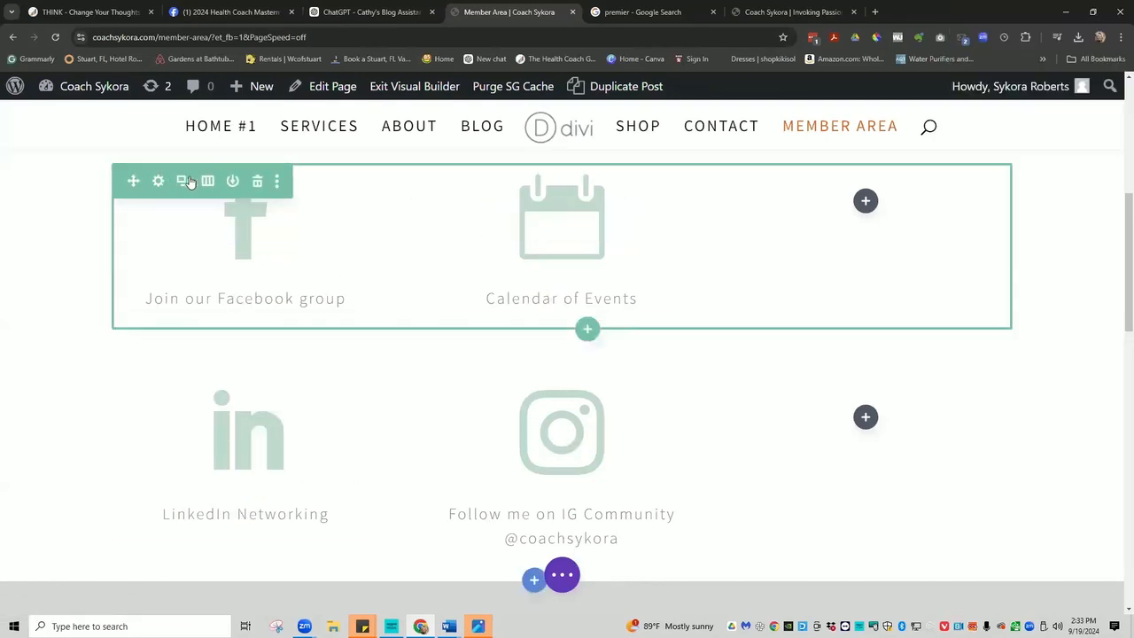
Change the top row's column structure to four columns.
click(206, 180)
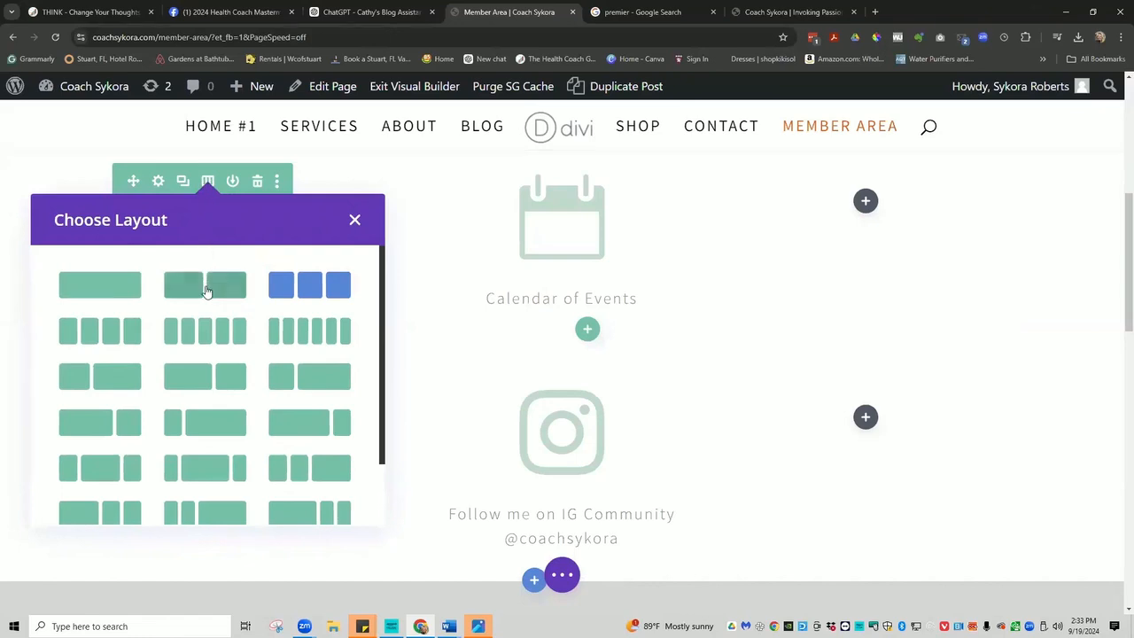
click(205, 285)
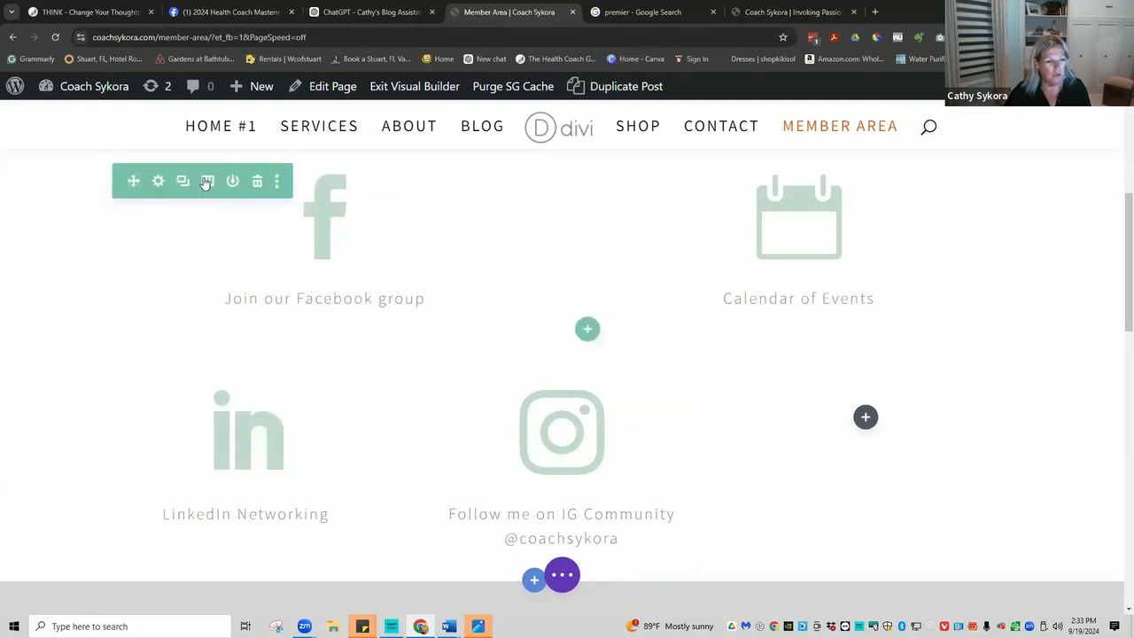
click(207, 182)
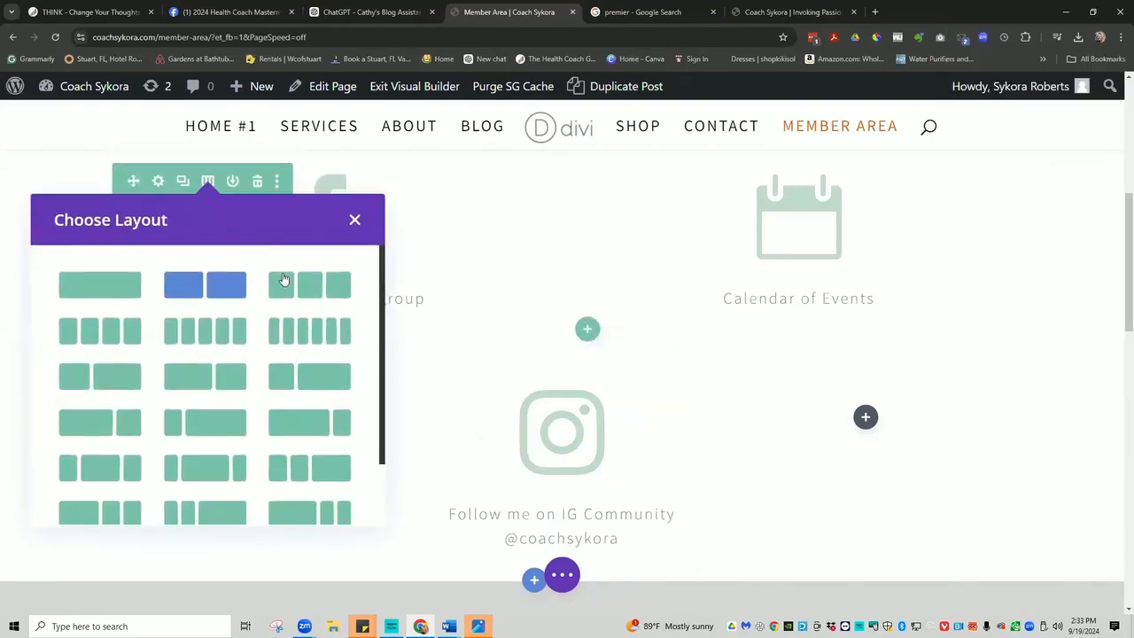
click(115, 339)
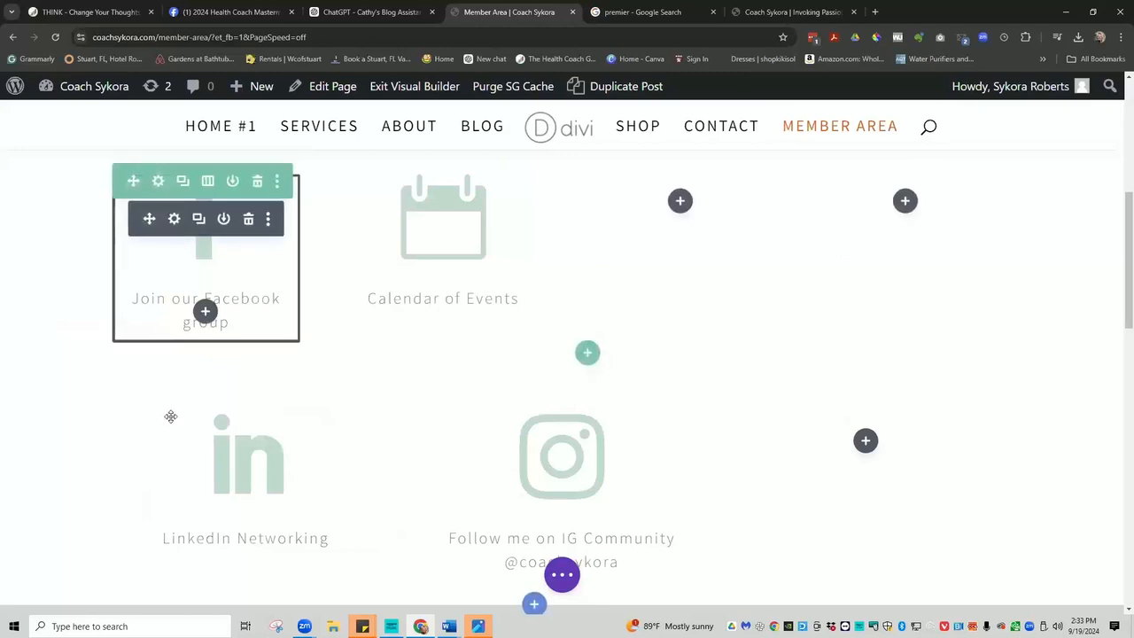
Move LinkedIn Networking and the Instagram blurb into columns three and four, then delete the empty lower row.
drag(189, 459, 655, 233)
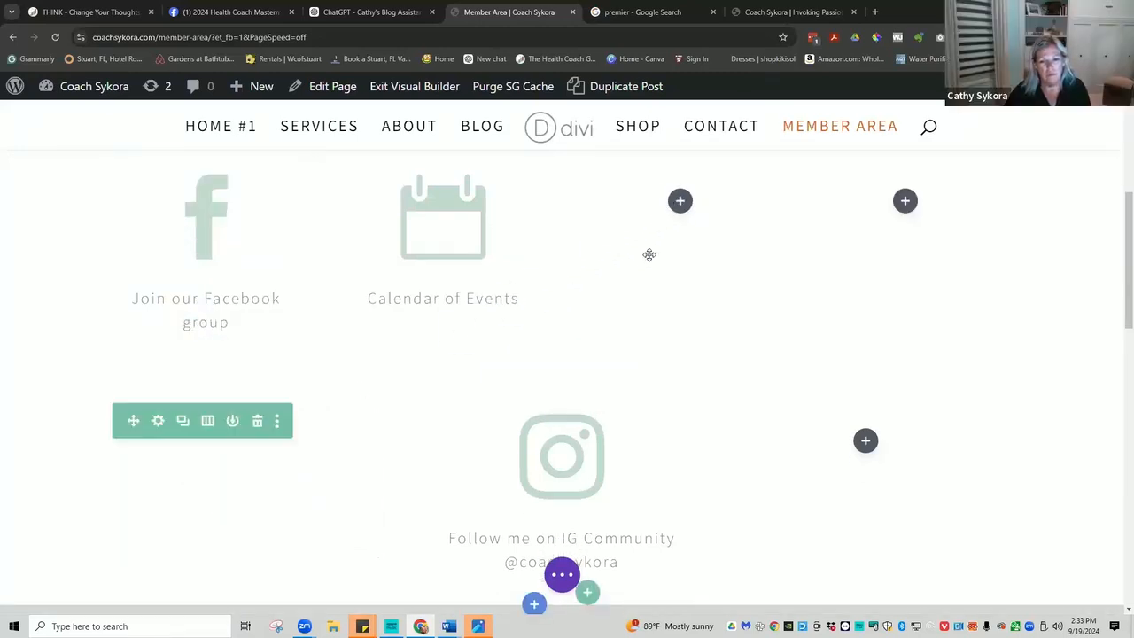
mouse_move(475, 457)
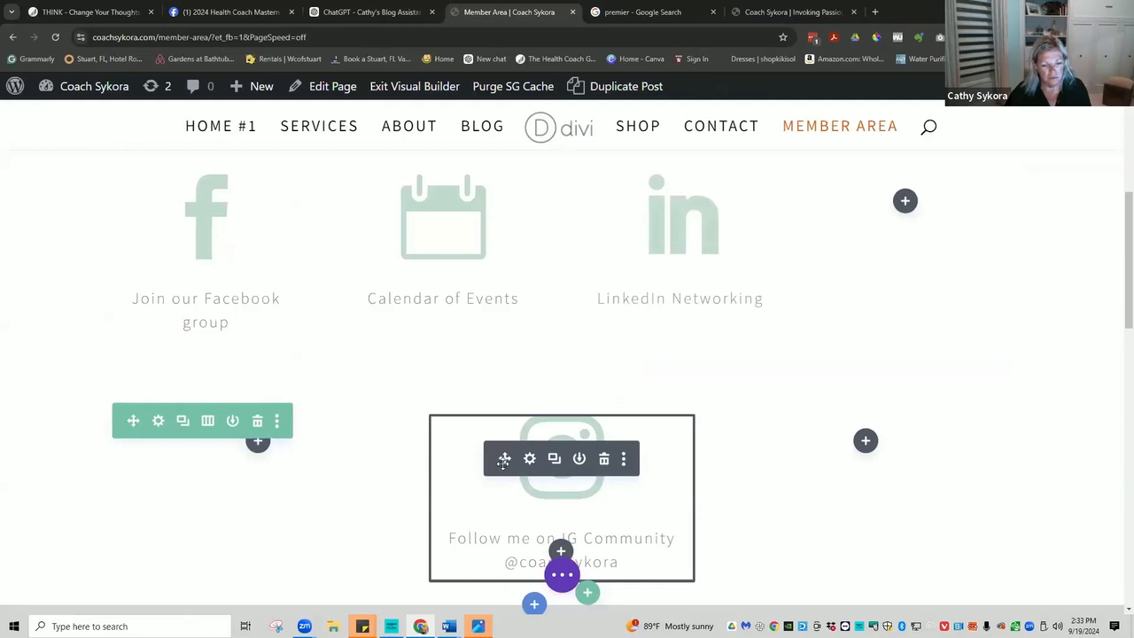
drag(503, 458, 859, 316)
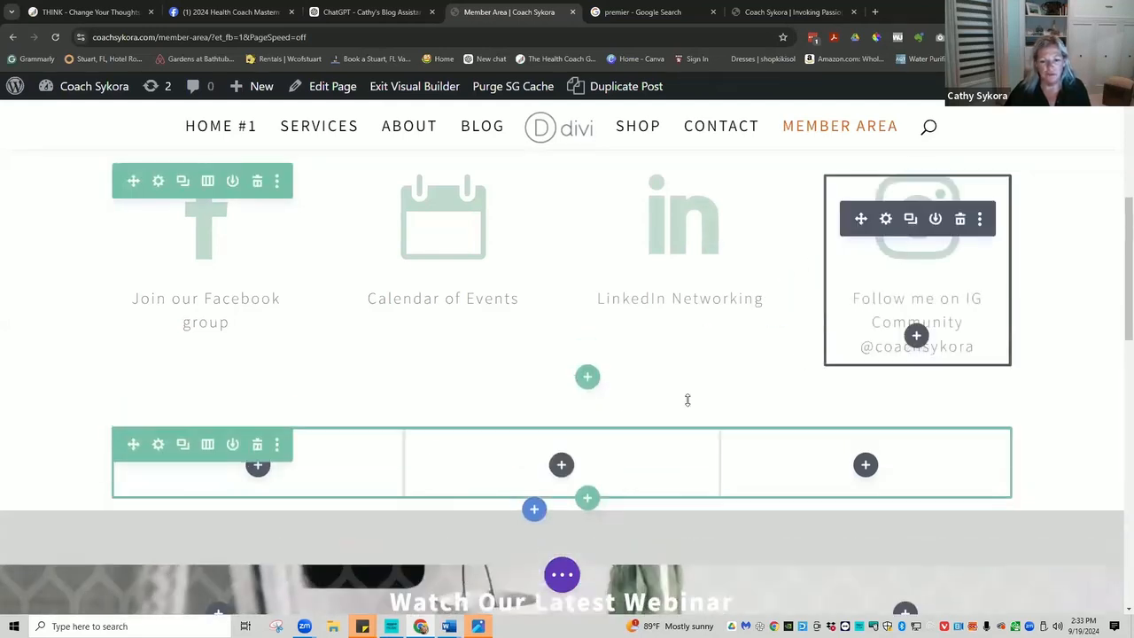
click(258, 445)
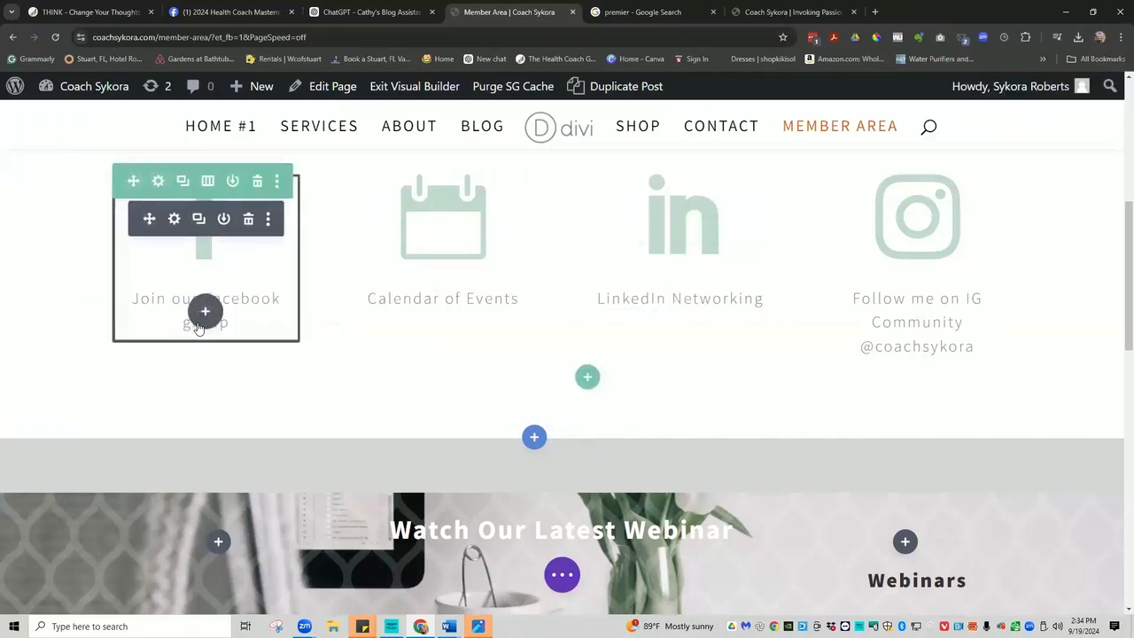
click(187, 321)
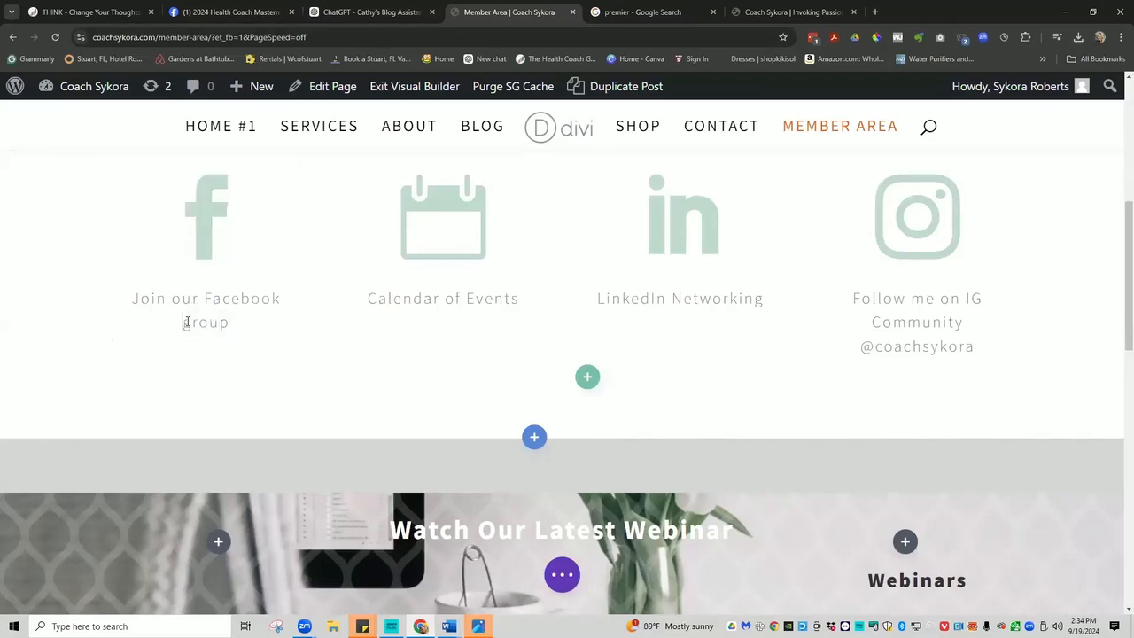
drag(181, 321, 190, 321)
text(G)
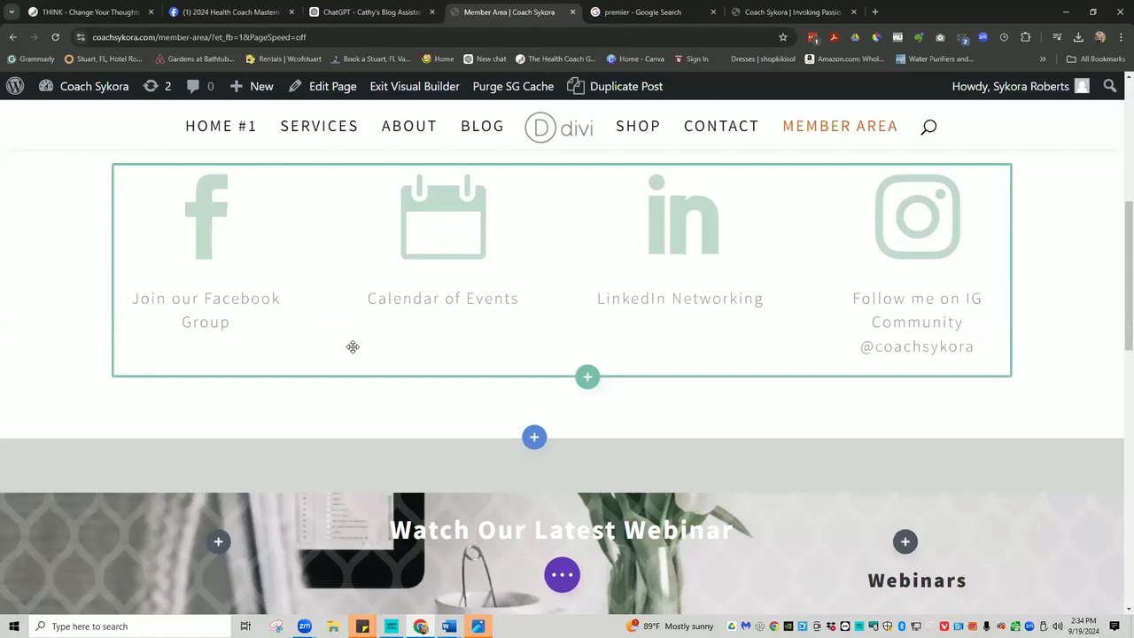
mouse_move(361, 262)
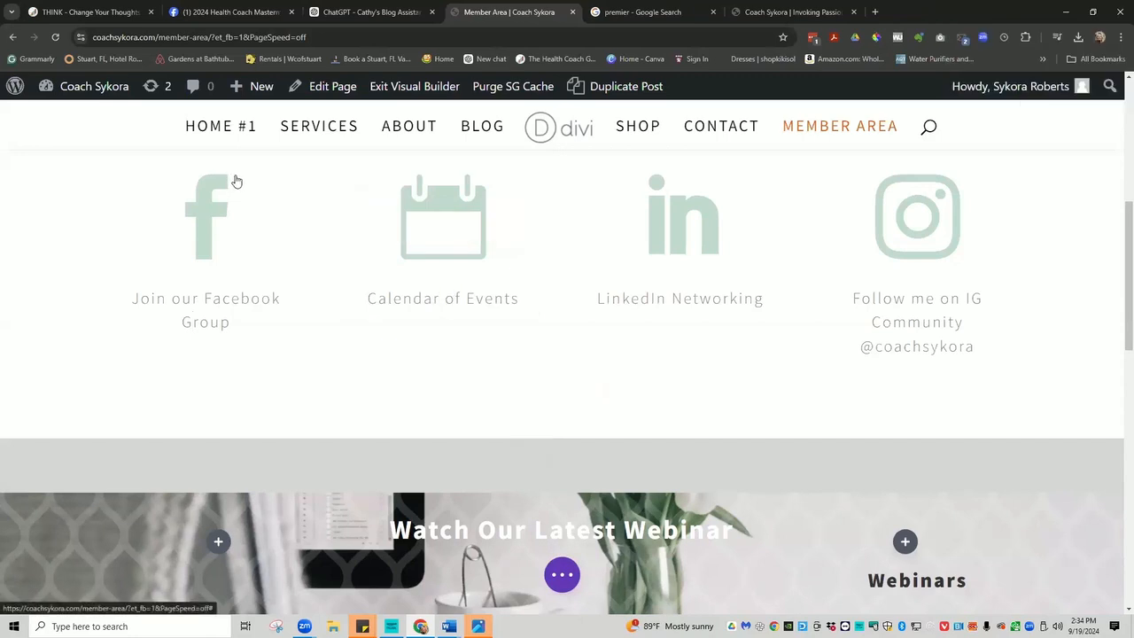
scroll(311, 205, up, 1)
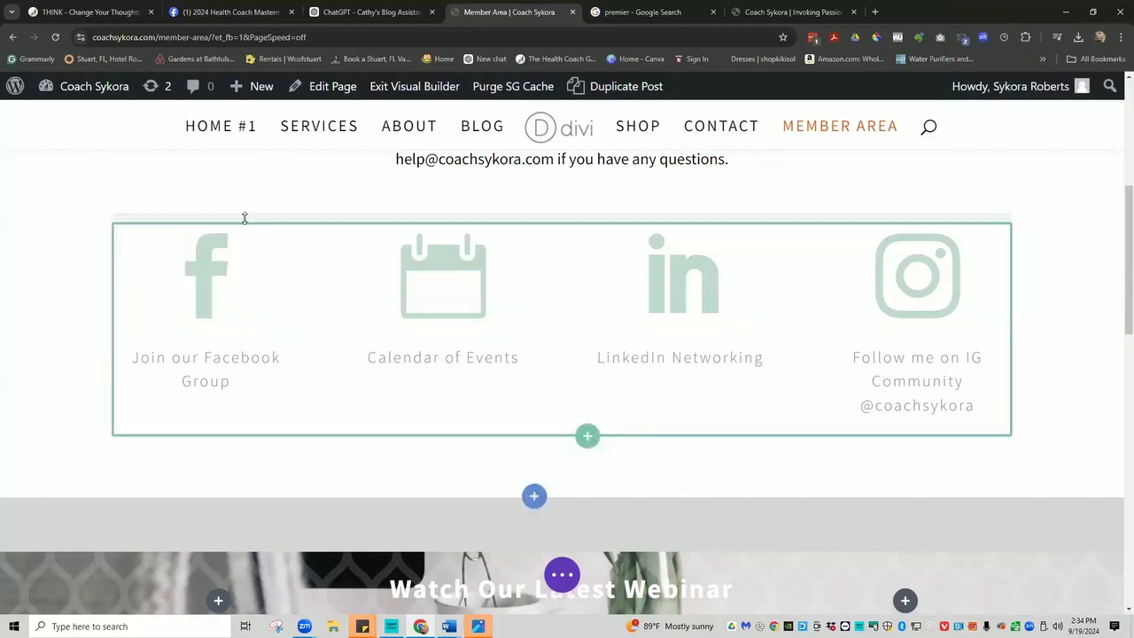
mouse_move(248, 237)
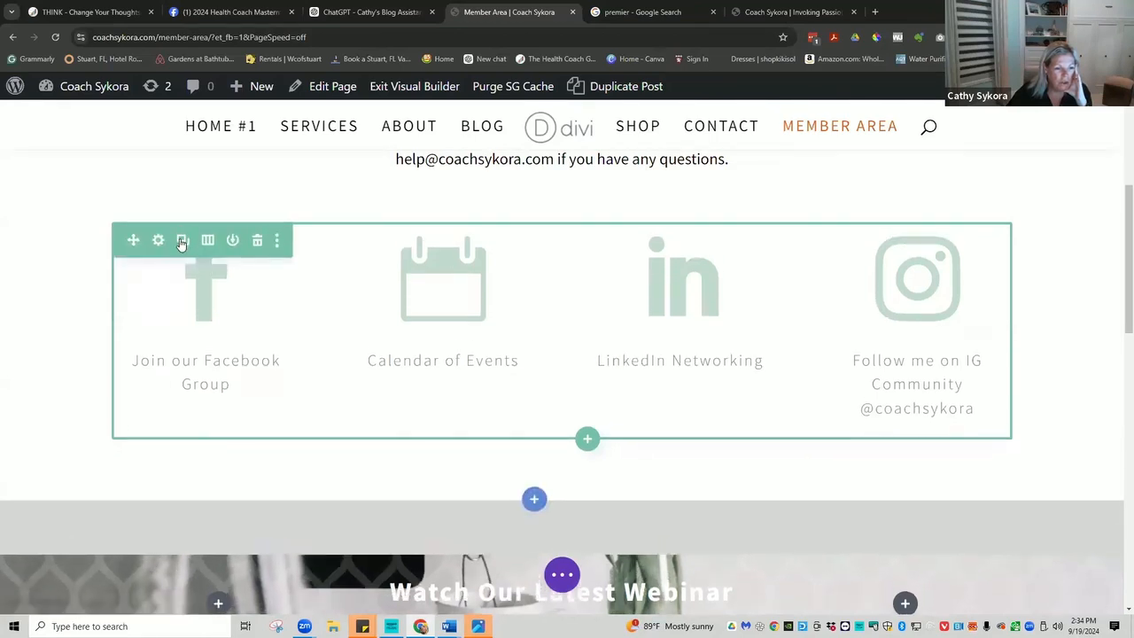
Duplicate the social icons row and delete the copied Facebook, Calendar and LinkedIn blurbs.
click(181, 243)
mouse_move(253, 489)
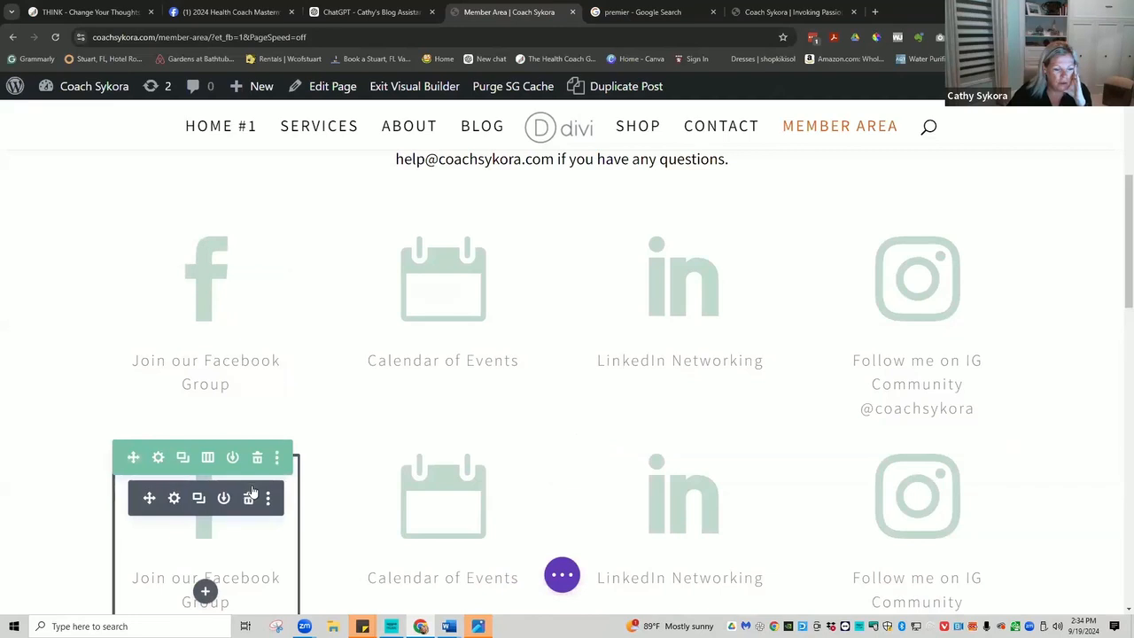
click(248, 499)
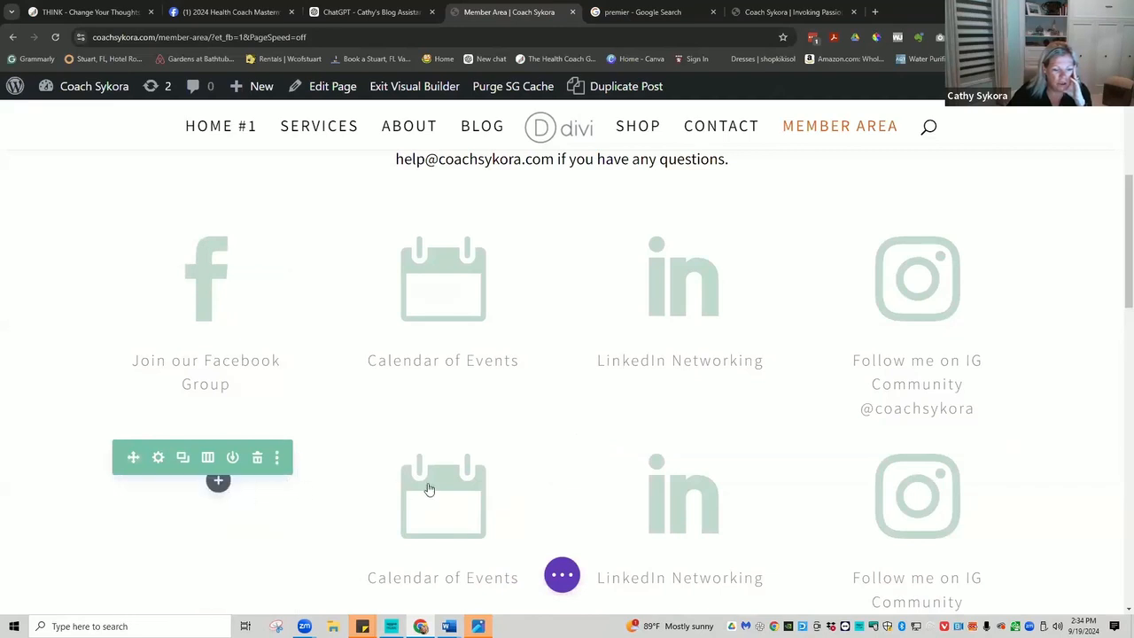
mouse_move(416, 492)
click(488, 496)
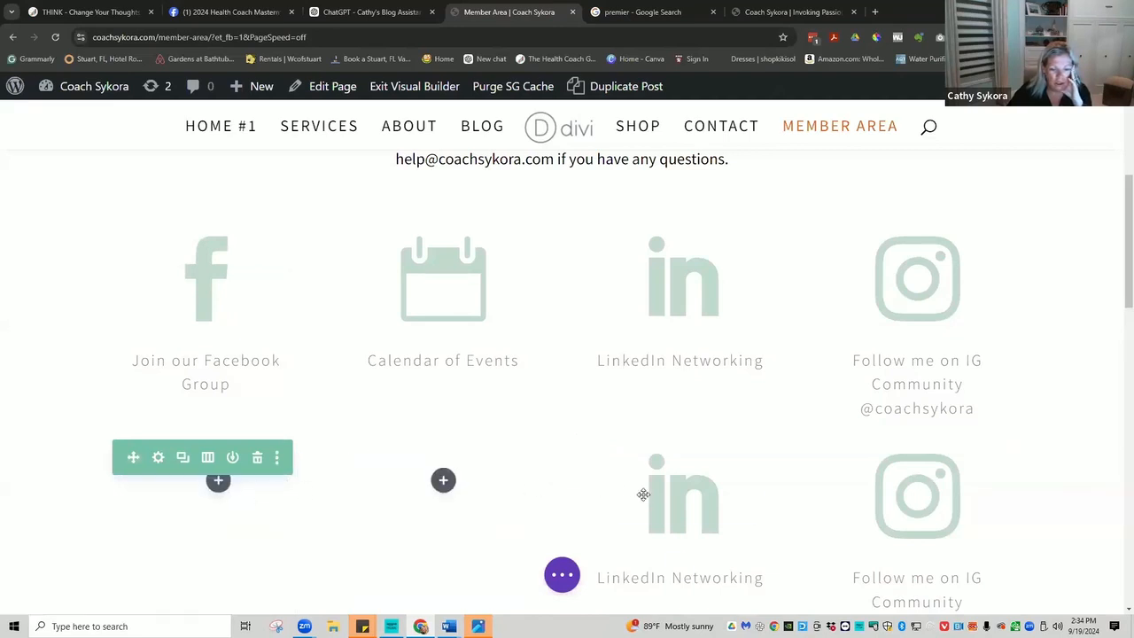
click(723, 499)
mouse_move(898, 499)
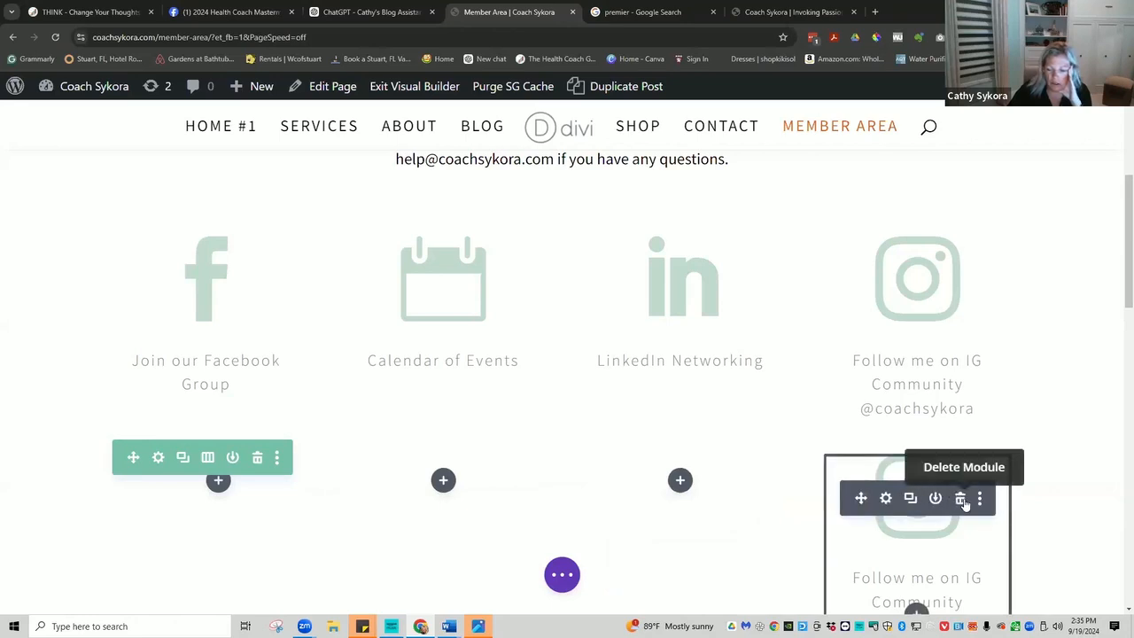
Delete the copied Instagram blurb so the duplicate row is left empty.
scroll(938, 534, down, 2)
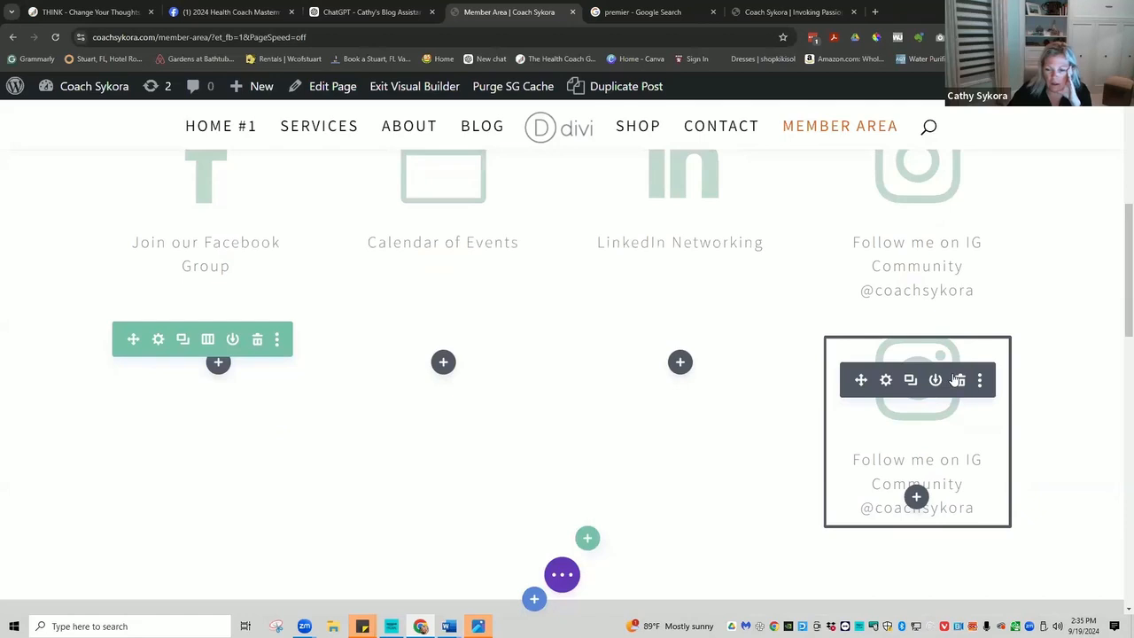
drag(969, 486, 828, 354)
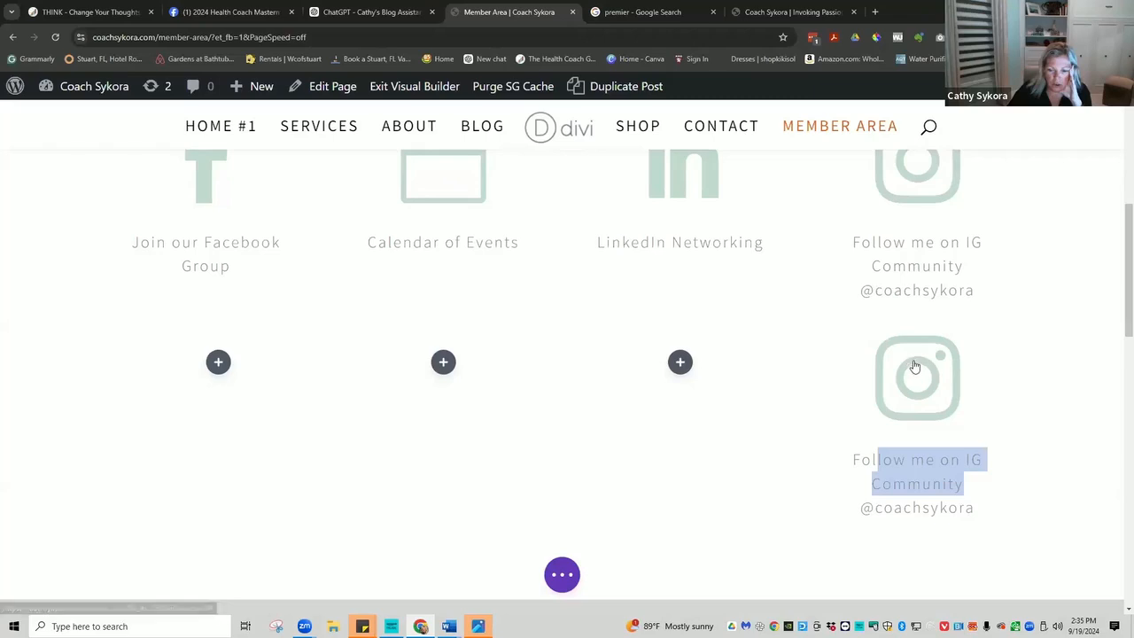
drag(974, 506, 851, 507)
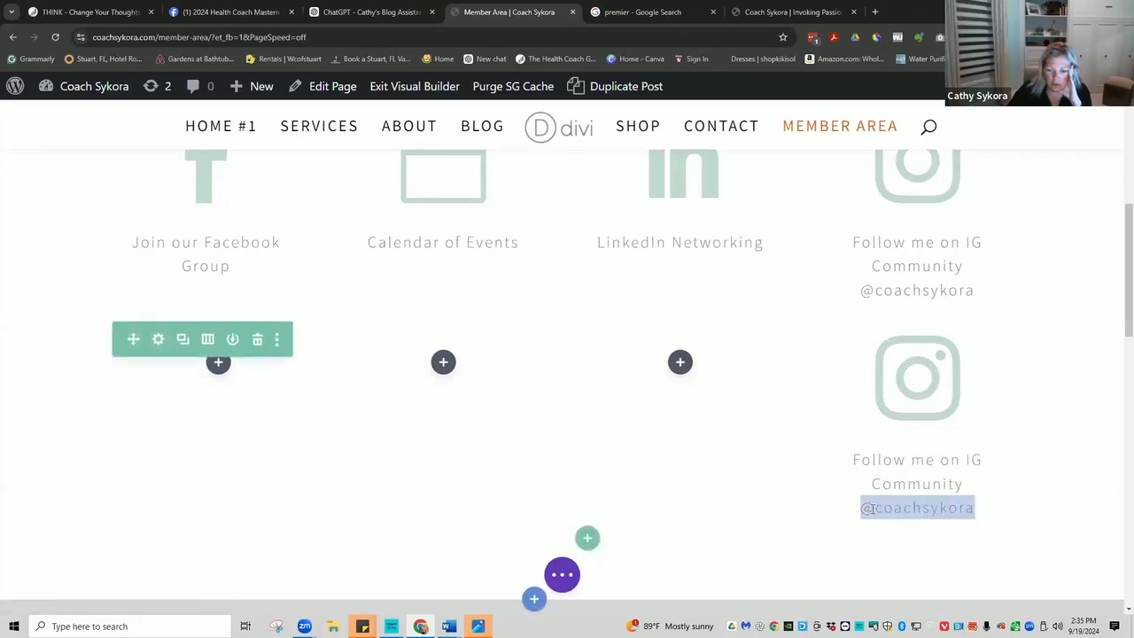
right_click(871, 508)
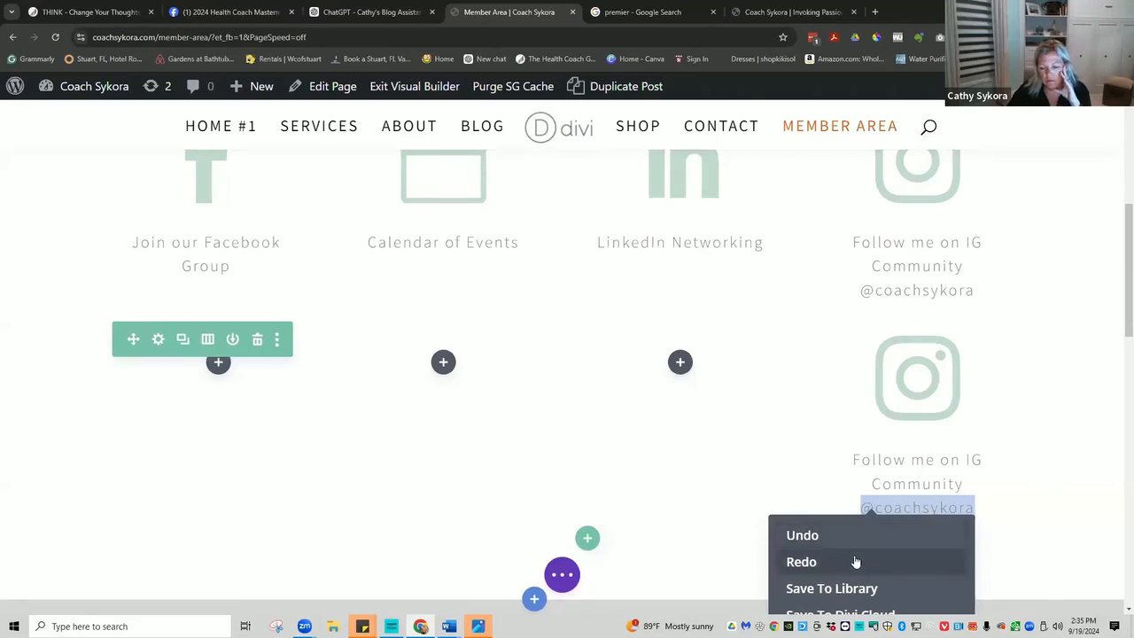
triple_click(902, 507)
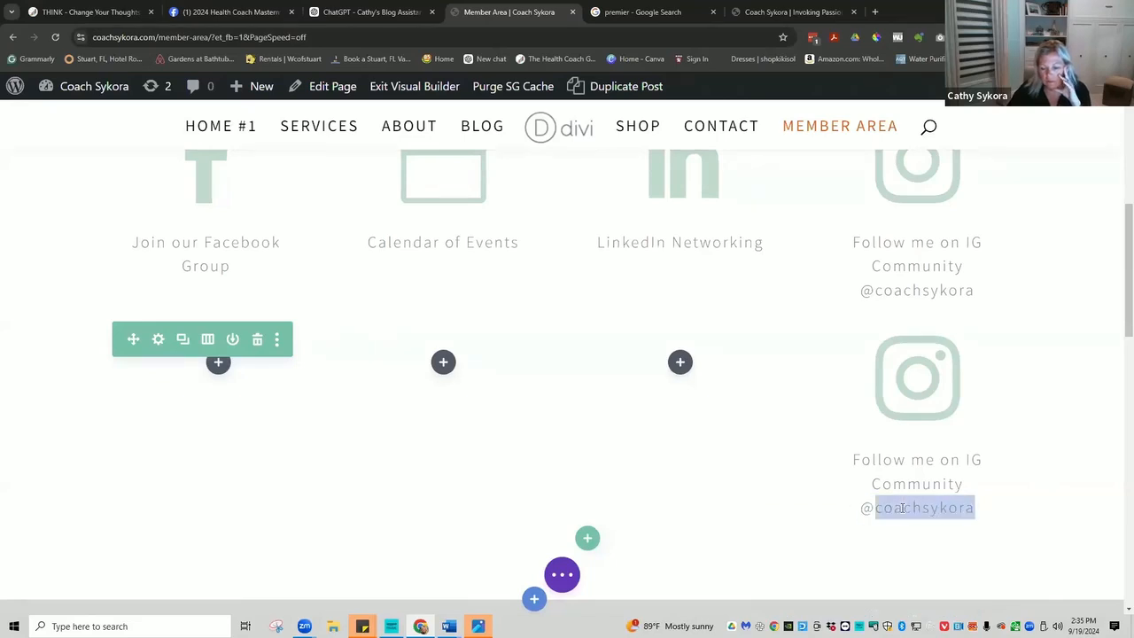
right_click(902, 507)
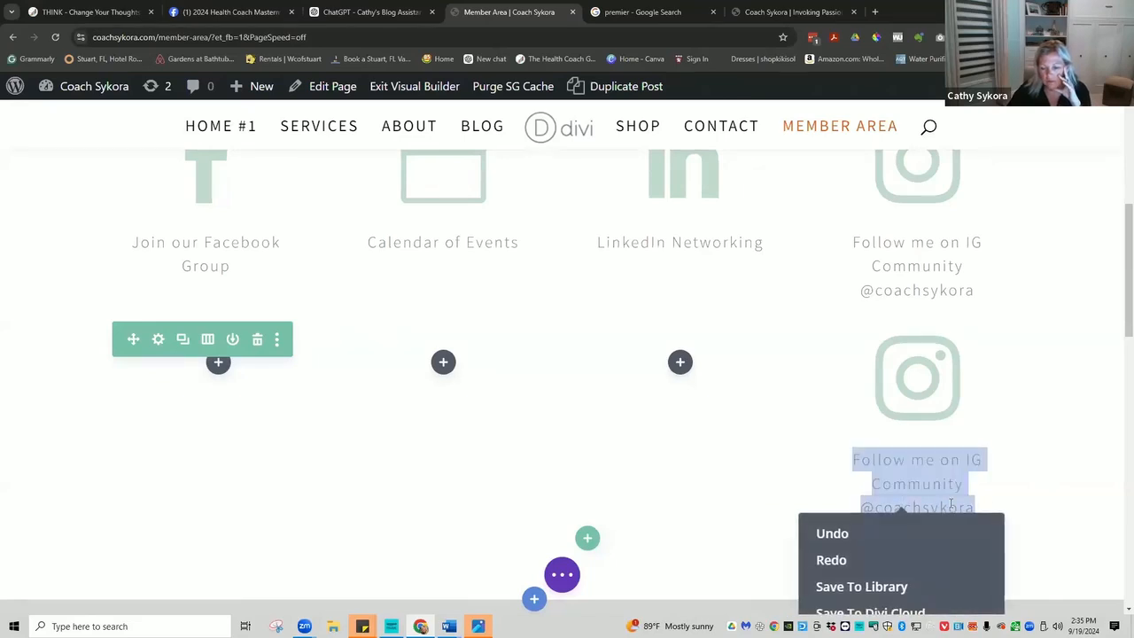
click(1016, 498)
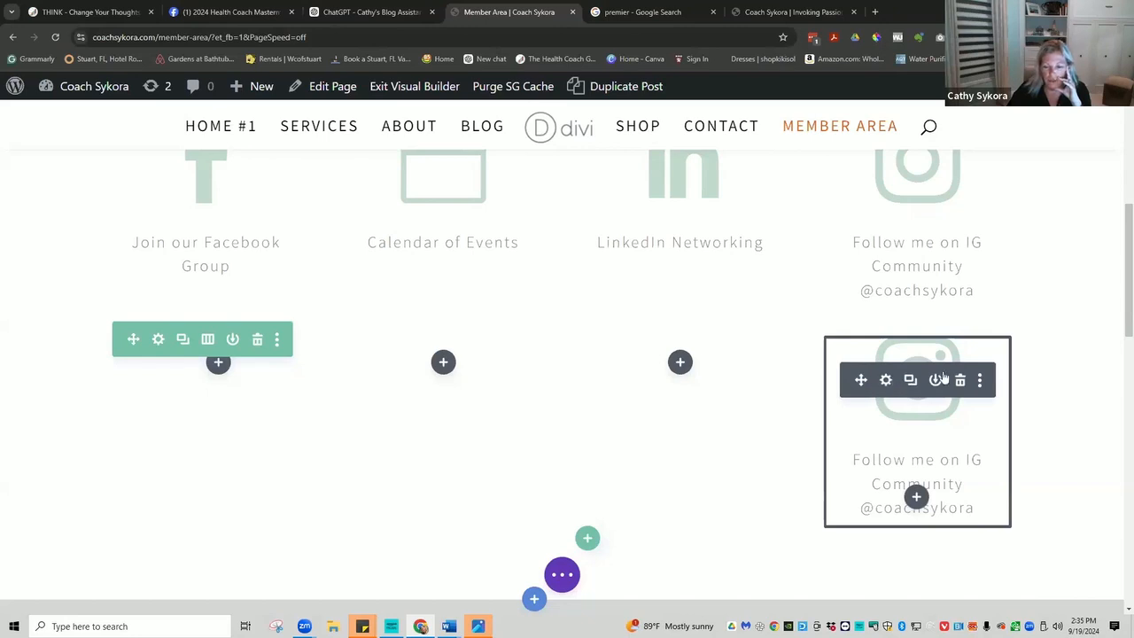
click(959, 380)
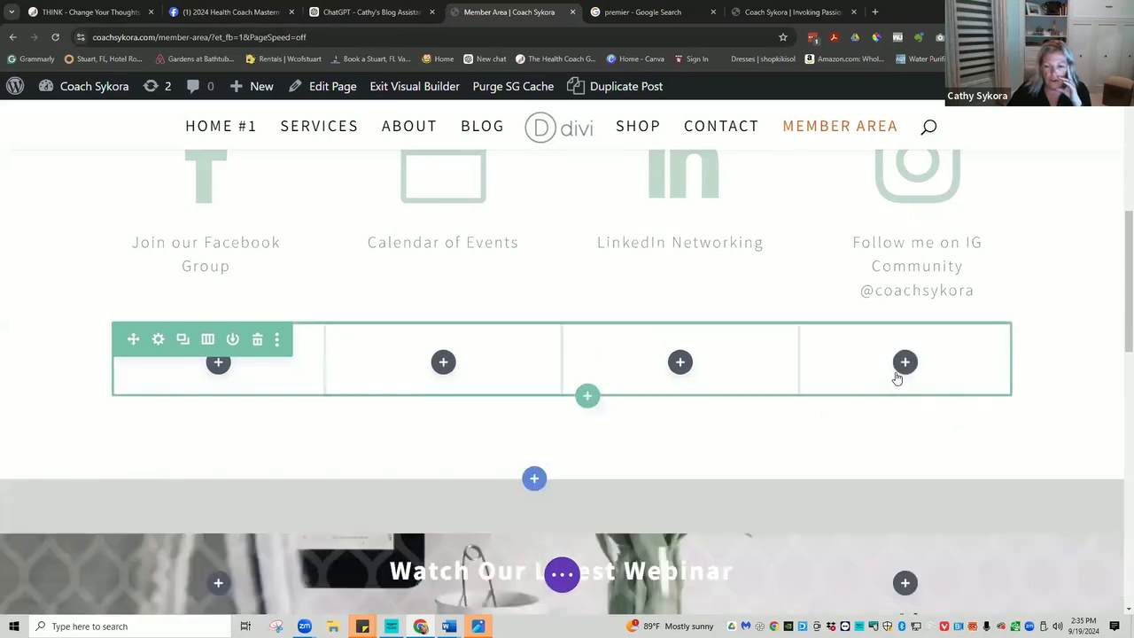
Add and save a Text module in the new row's first column.
click(219, 364)
scroll(237, 425, down, 2)
scroll(238, 445, down, 2)
scroll(237, 444, down, 6)
scroll(237, 445, down, 4)
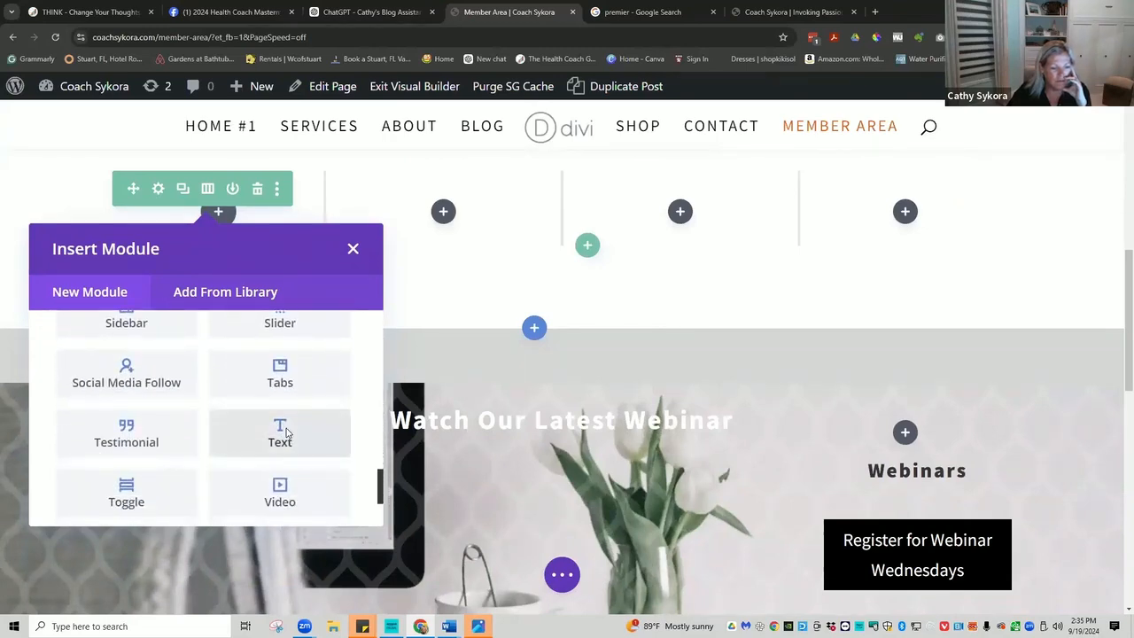
click(280, 432)
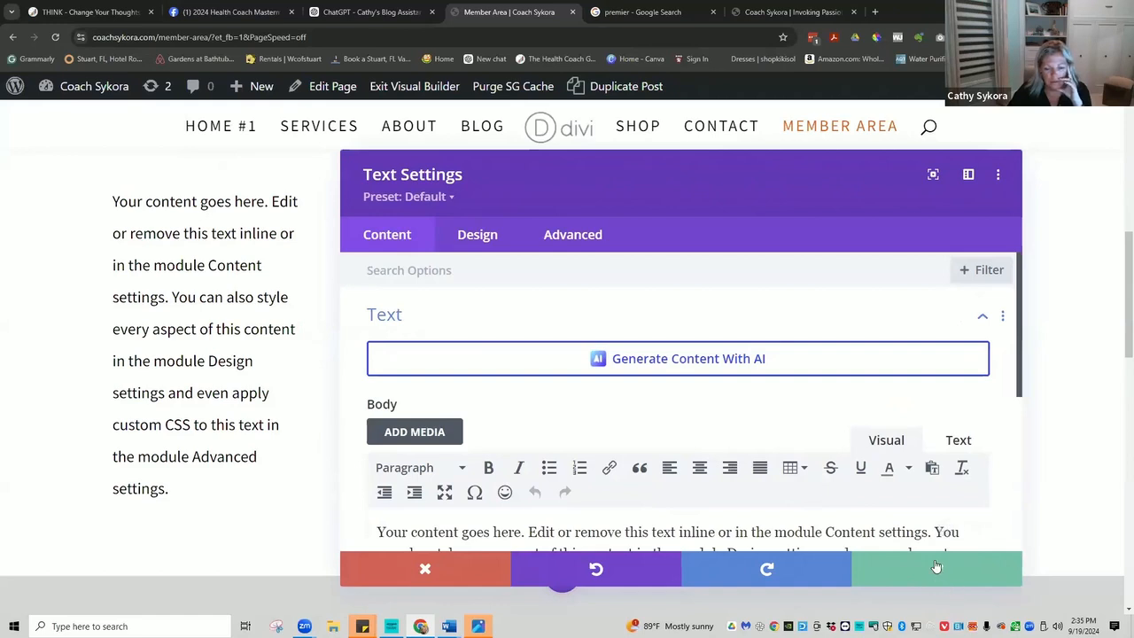
click(936, 567)
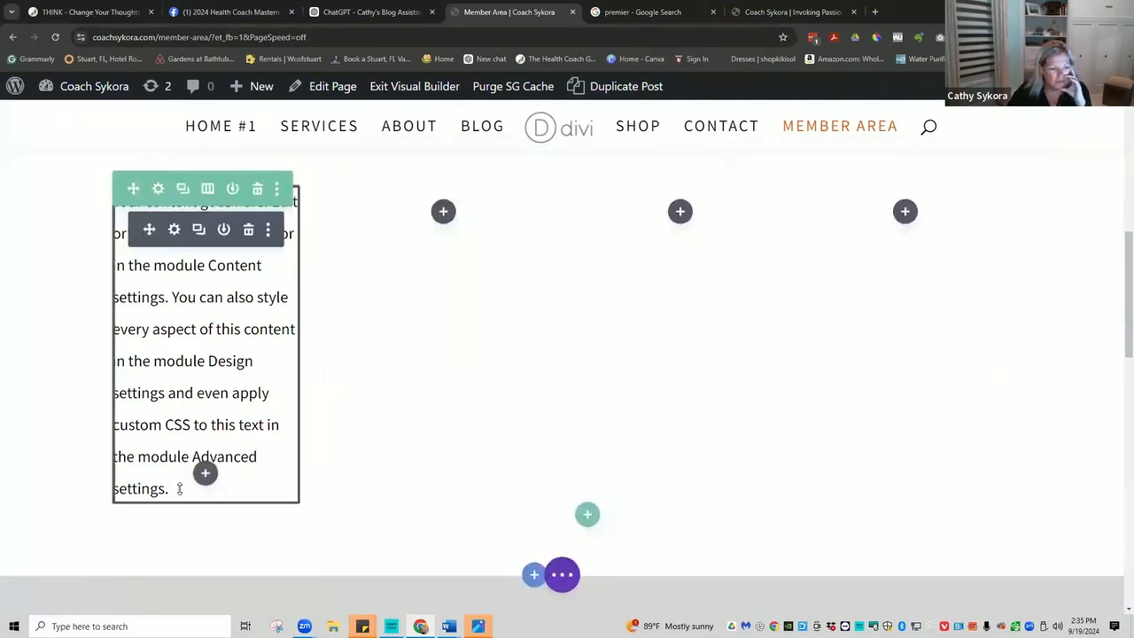
Delete most of the text module's placeholder, leaving 'Your content goes here. Edit'.
drag(173, 489, 116, 257)
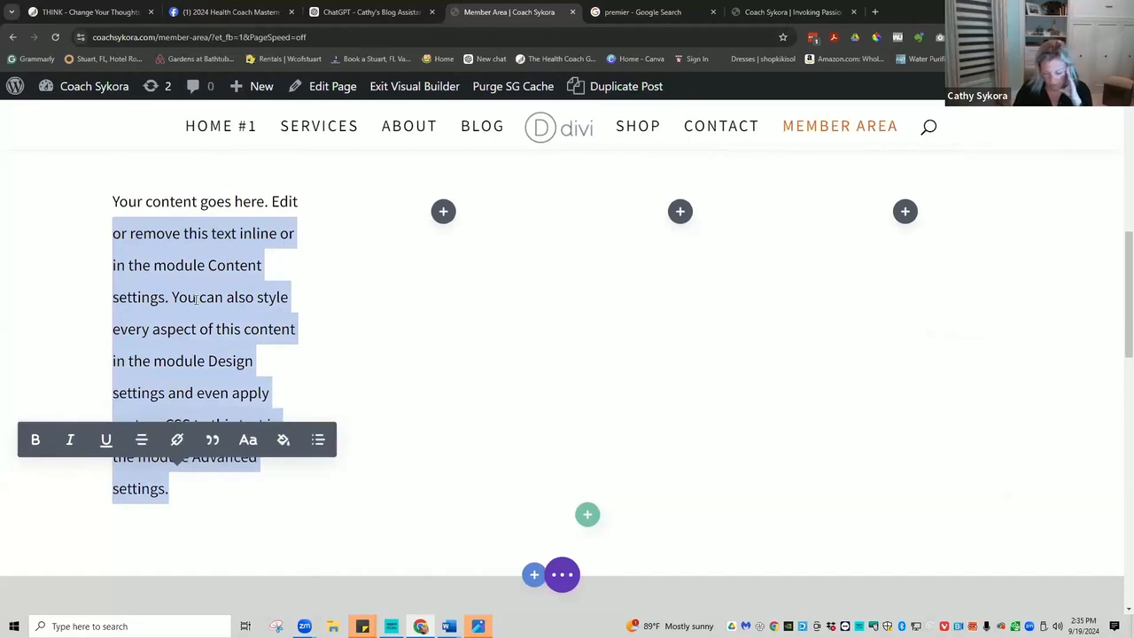
key(BackSpace)
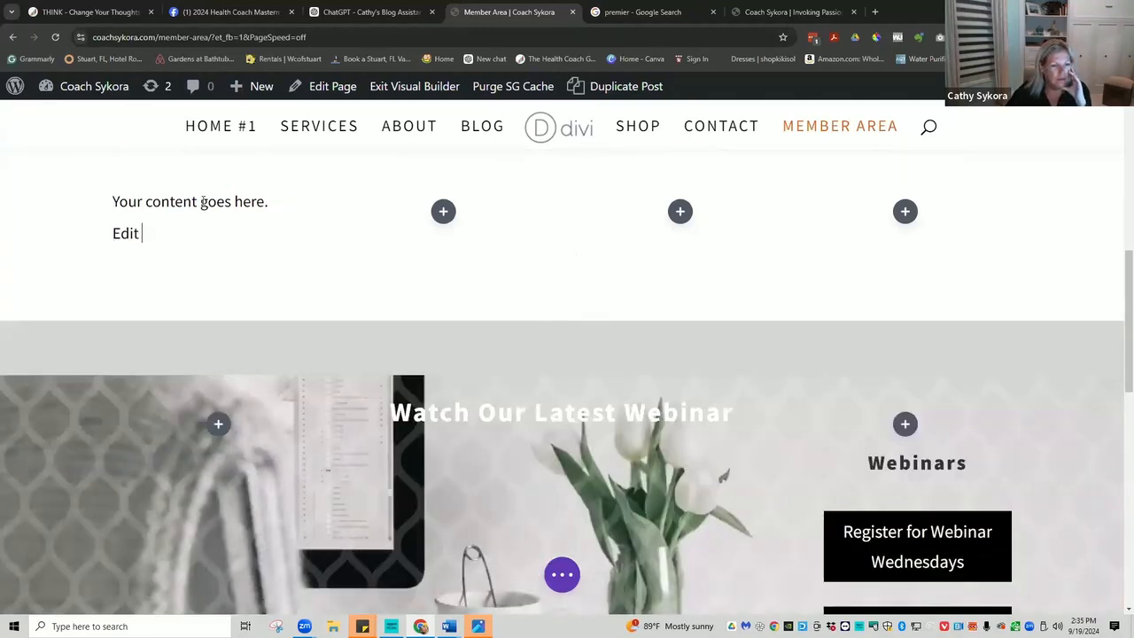
scroll(304, 226, up, 2)
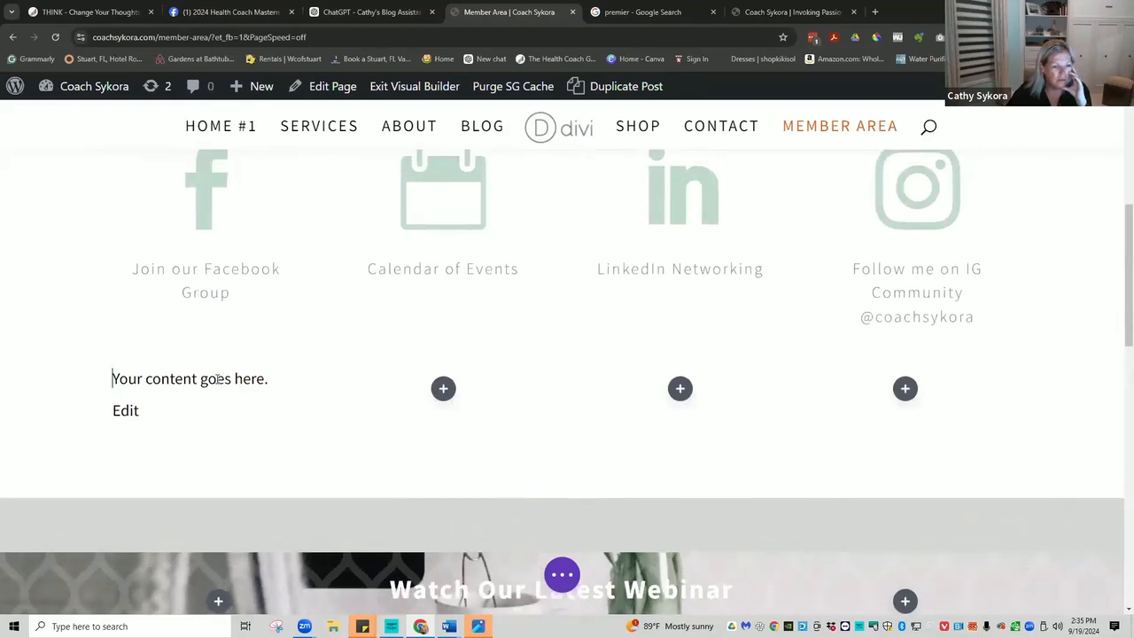
double_click(252, 267)
triple_click(251, 268)
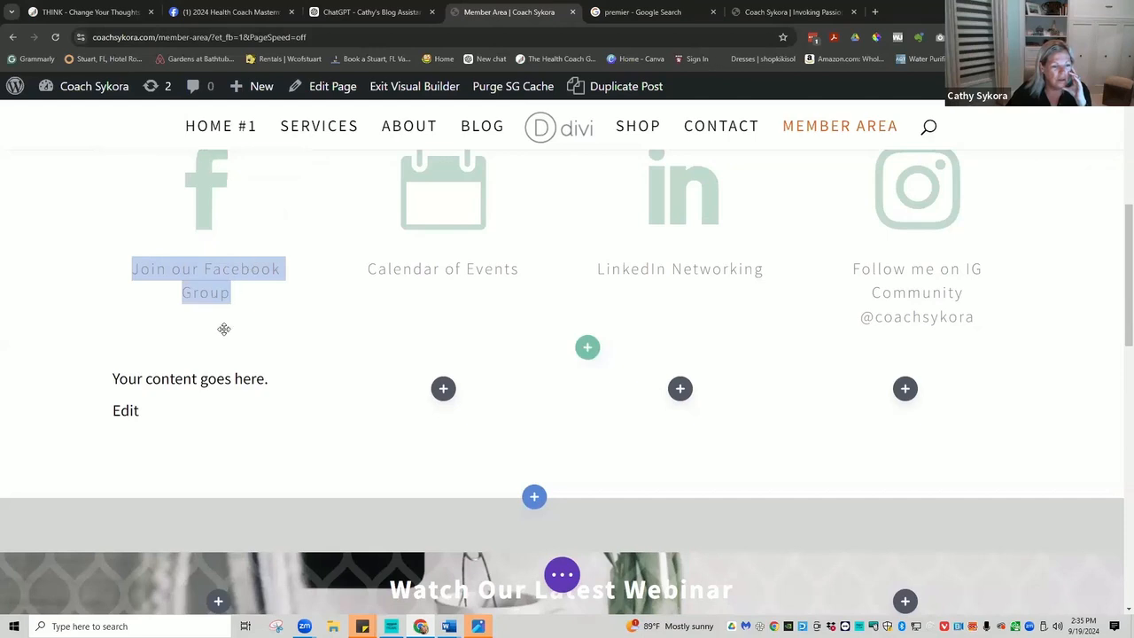
mouse_move(142, 398)
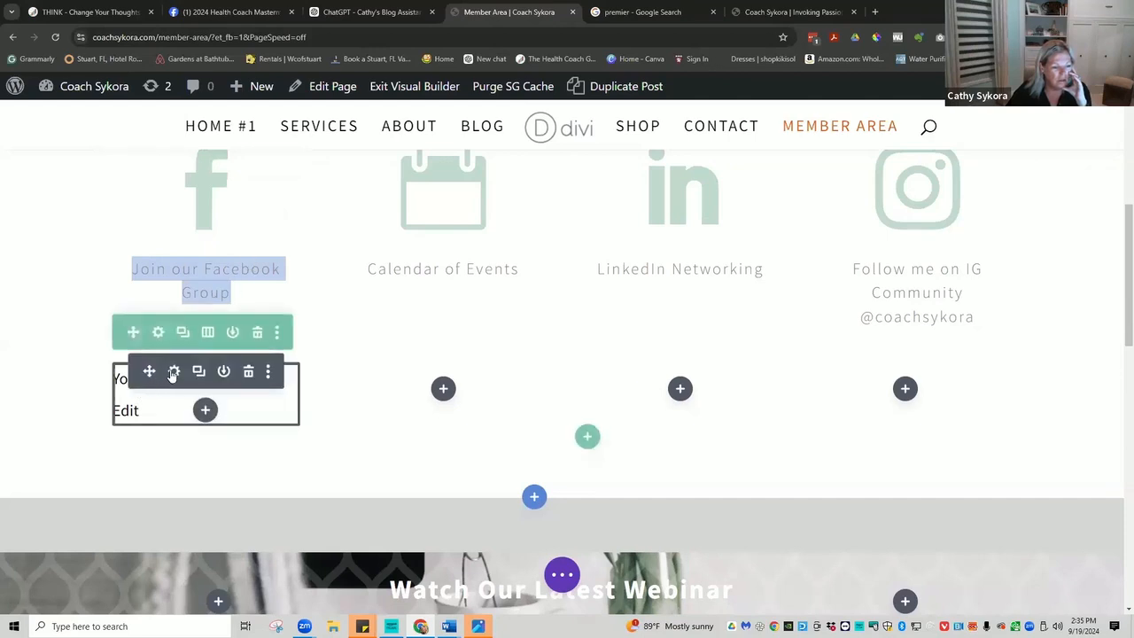
Give the text module's placeholder line a grey text colour, save, then duplicate the module.
click(174, 372)
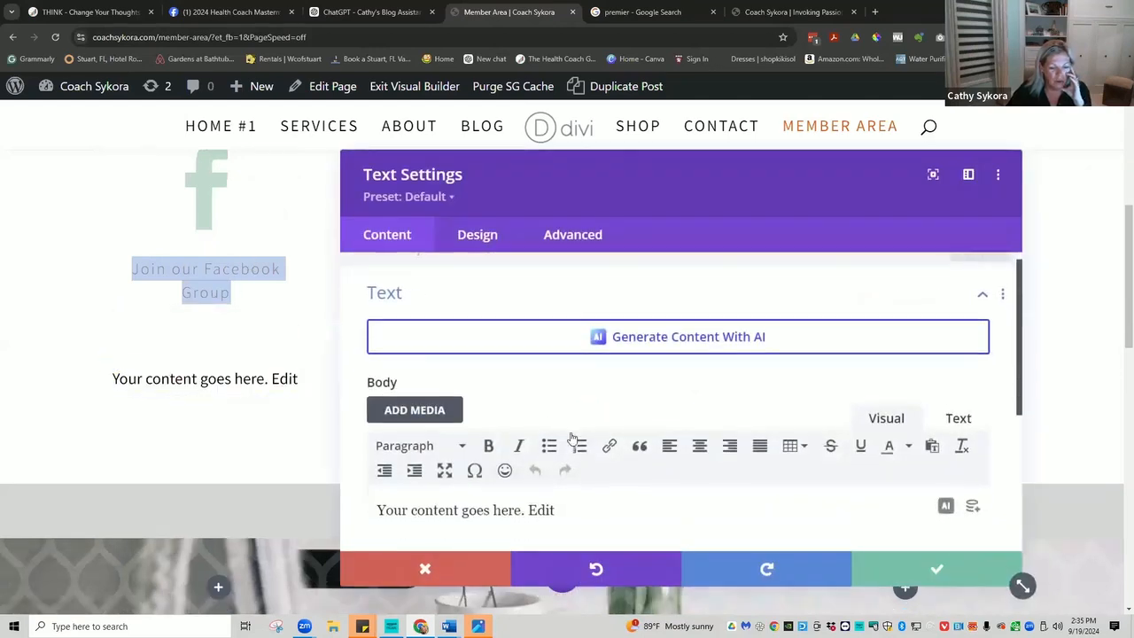
drag(559, 471, 403, 462)
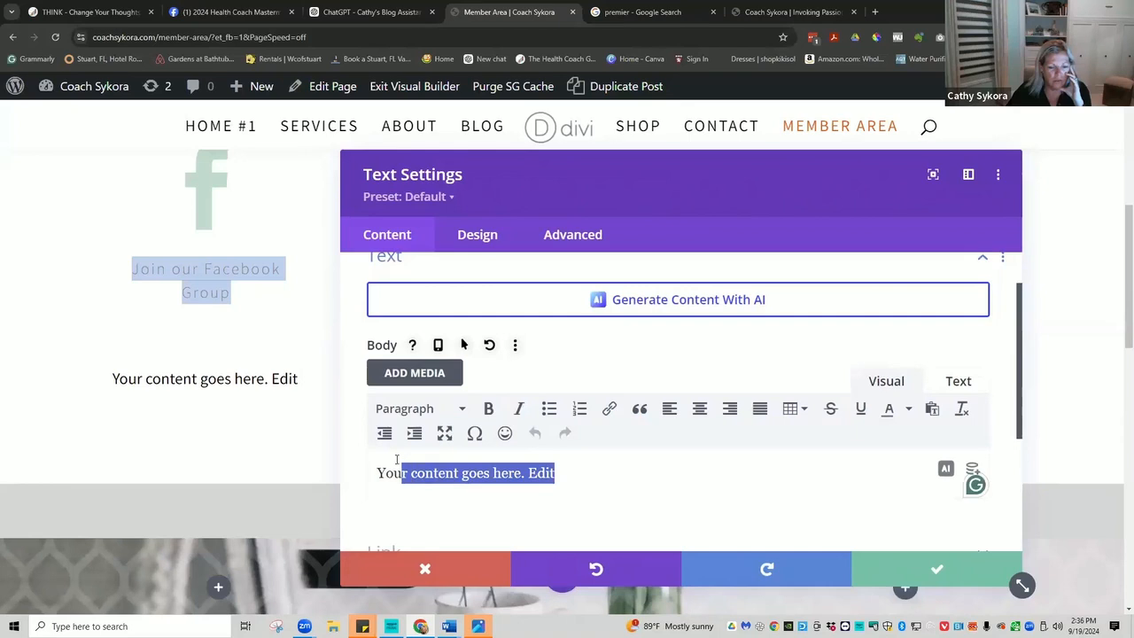
click(920, 574)
mouse_move(285, 378)
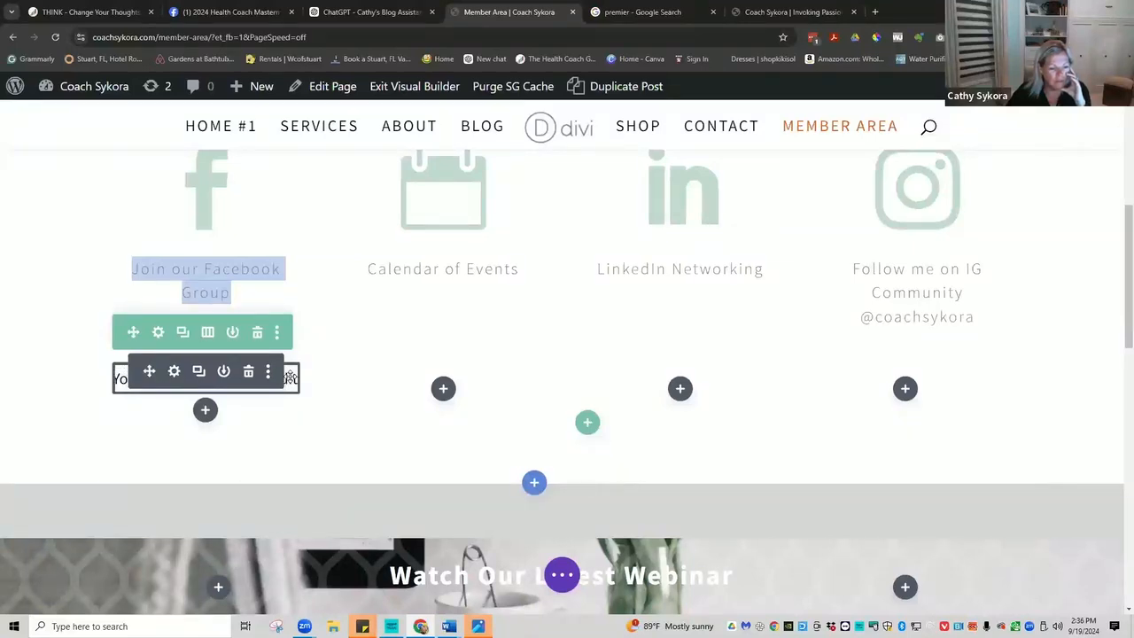
click(175, 372)
scroll(562, 431, down, 1)
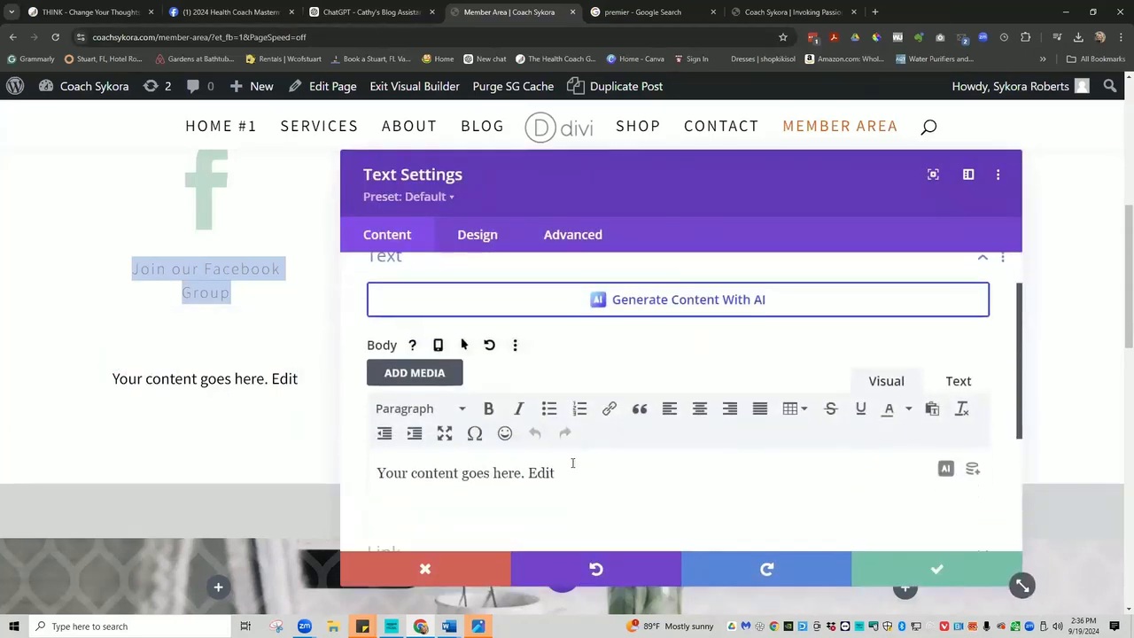
triple_click(567, 471)
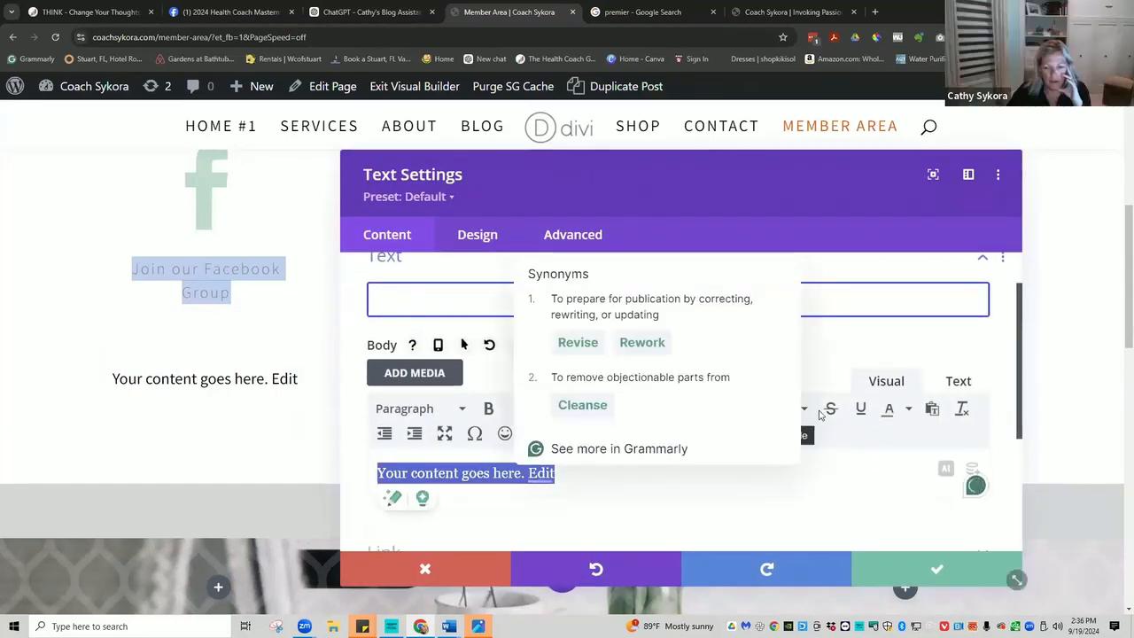
click(908, 408)
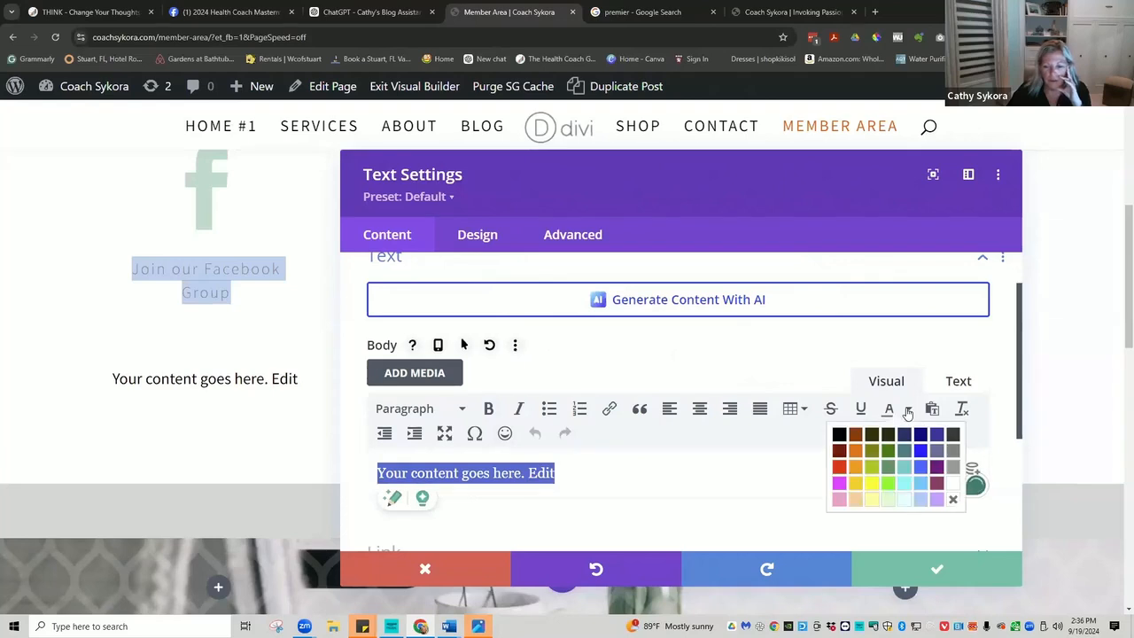
click(950, 453)
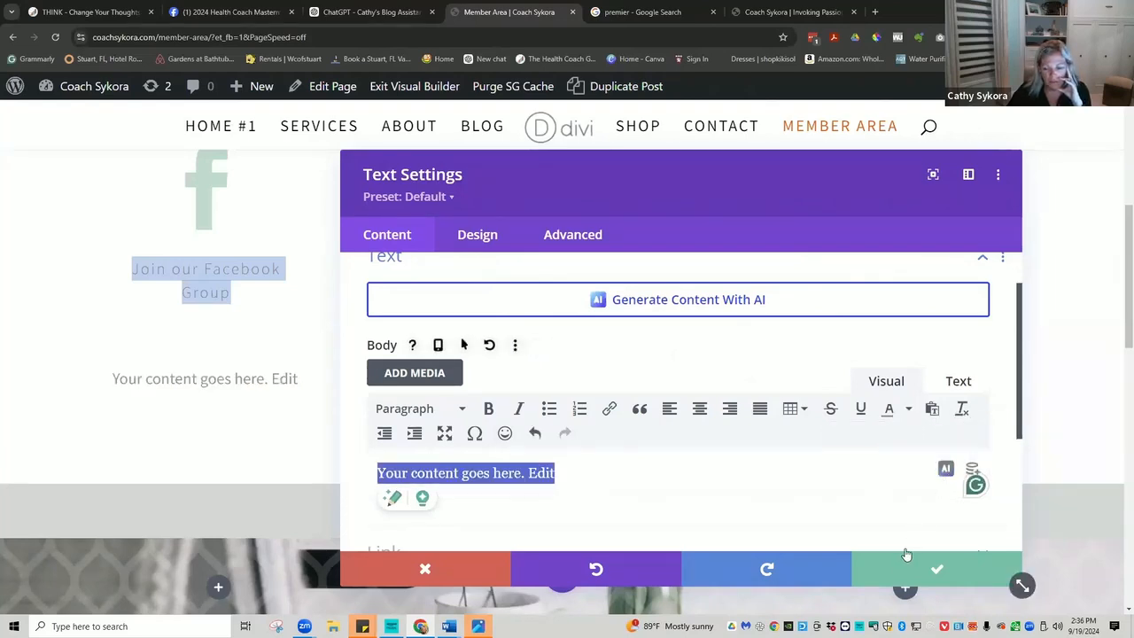
click(929, 570)
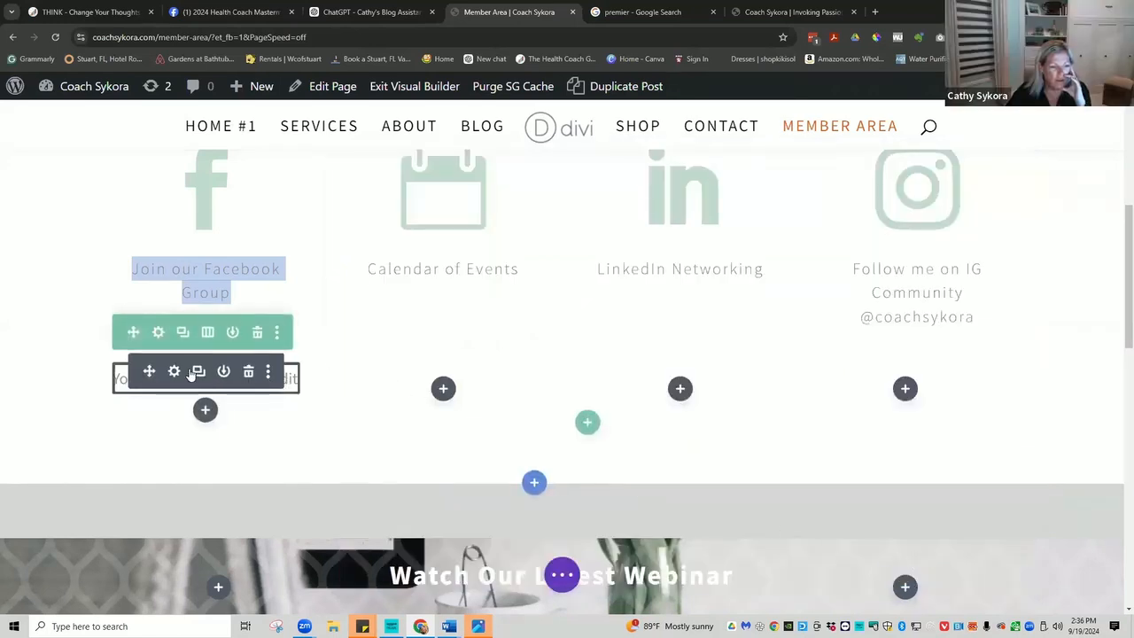
click(198, 372)
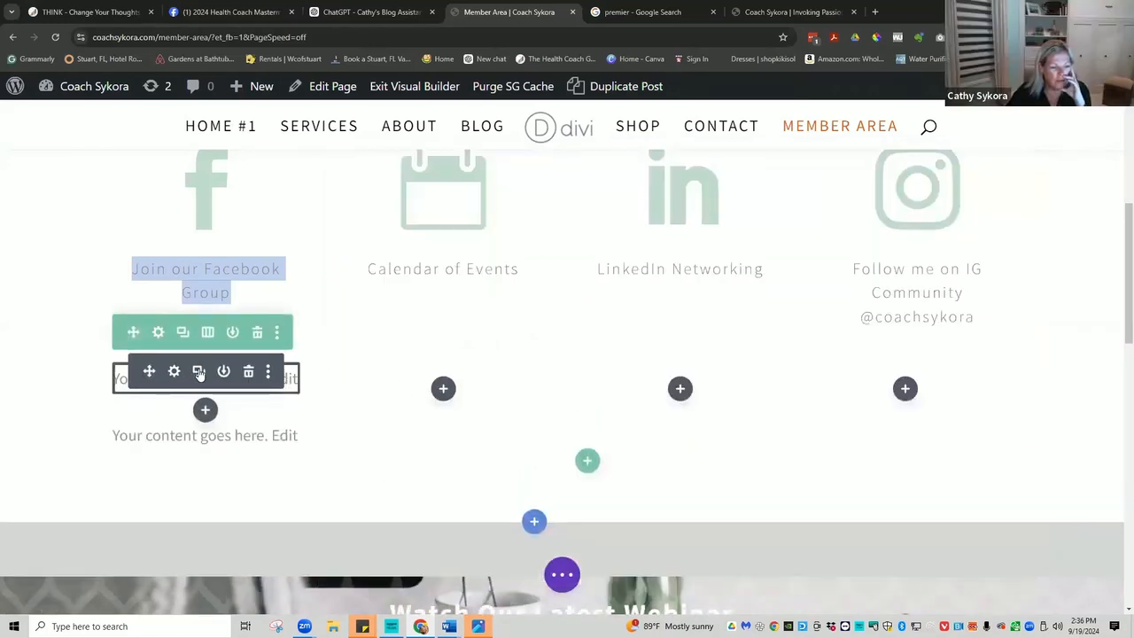
Make two more copies of the Facebook placeholder text and drag them into the Instagram, LinkedIn and Calendar columns.
click(199, 372)
click(198, 372)
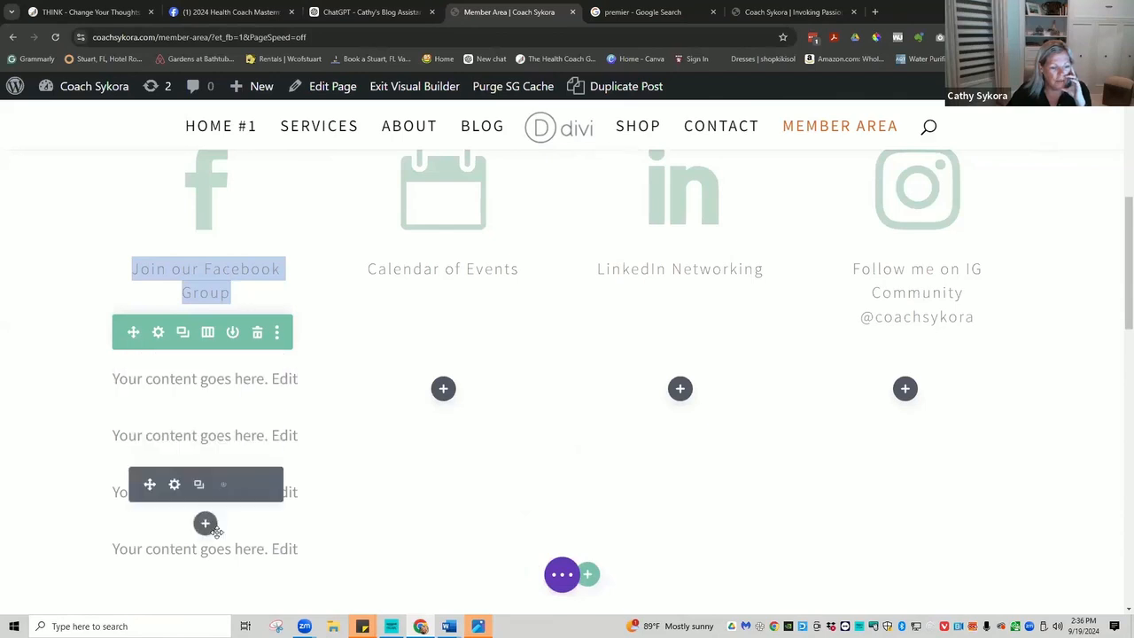
drag(148, 541, 890, 395)
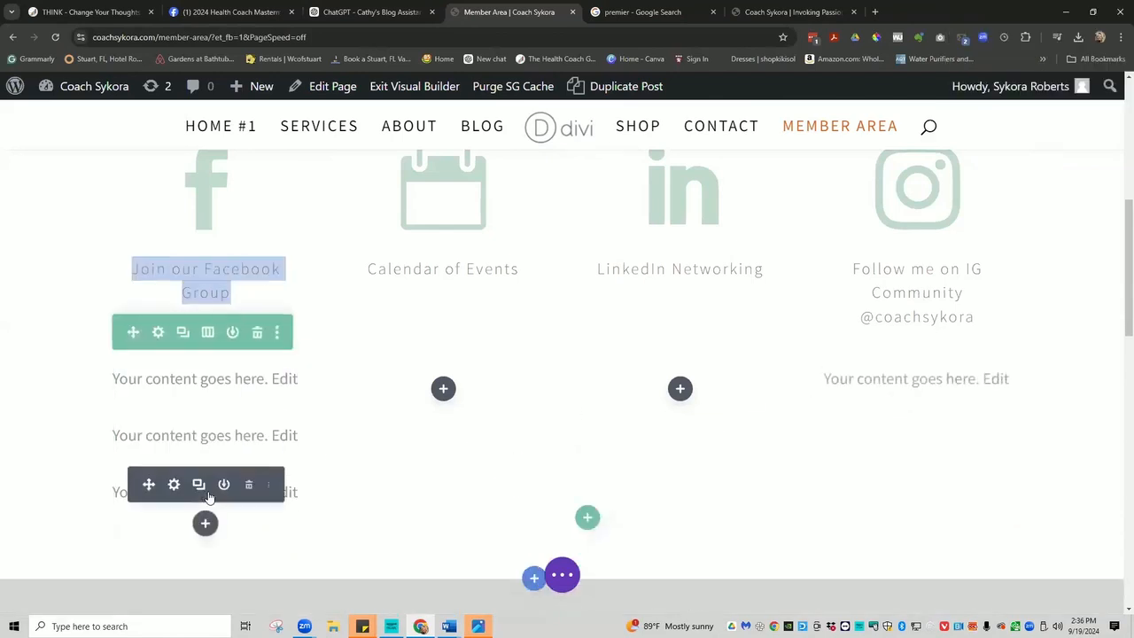
drag(149, 483, 149, 427)
drag(284, 411, 443, 387)
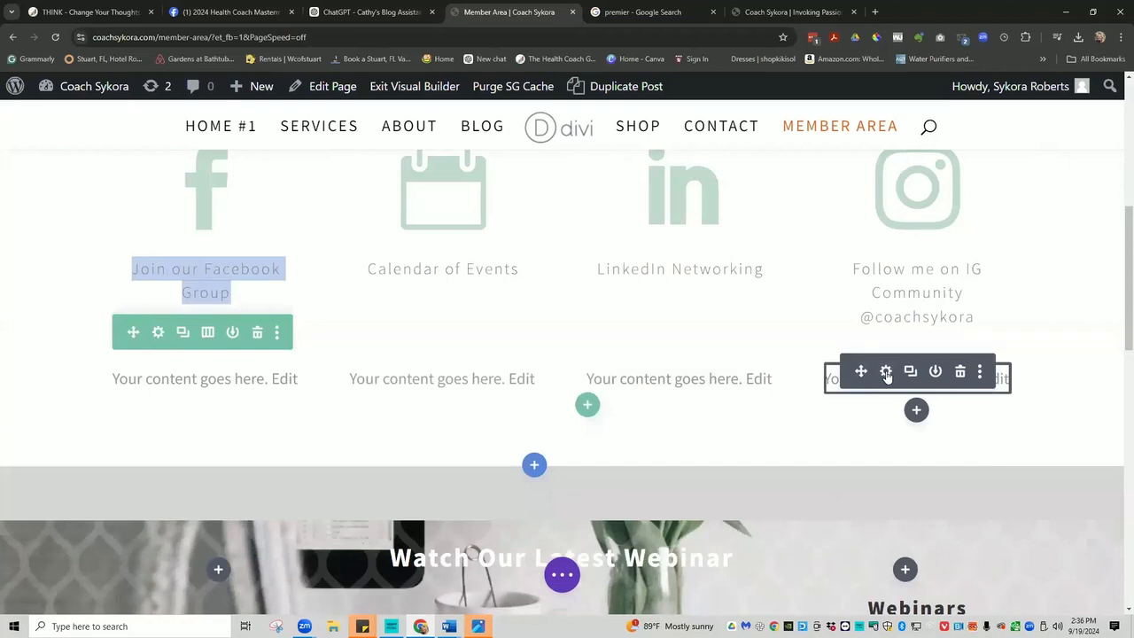
Replace the Instagram column's placeholder with the coach's Instagram handle, centred.
click(887, 372)
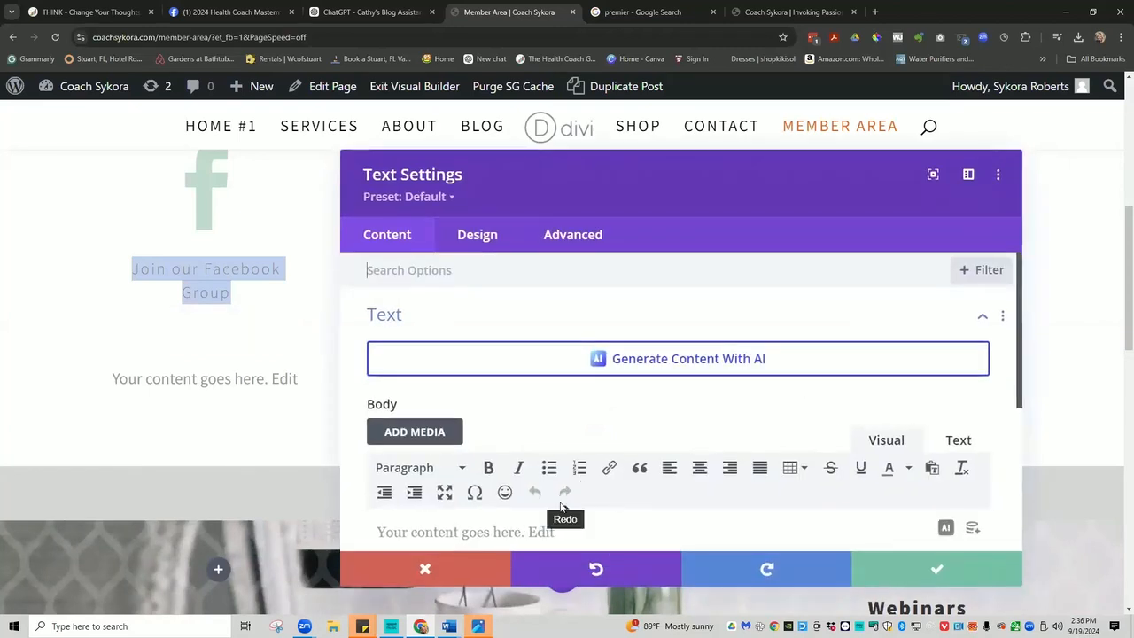
triple_click(553, 533)
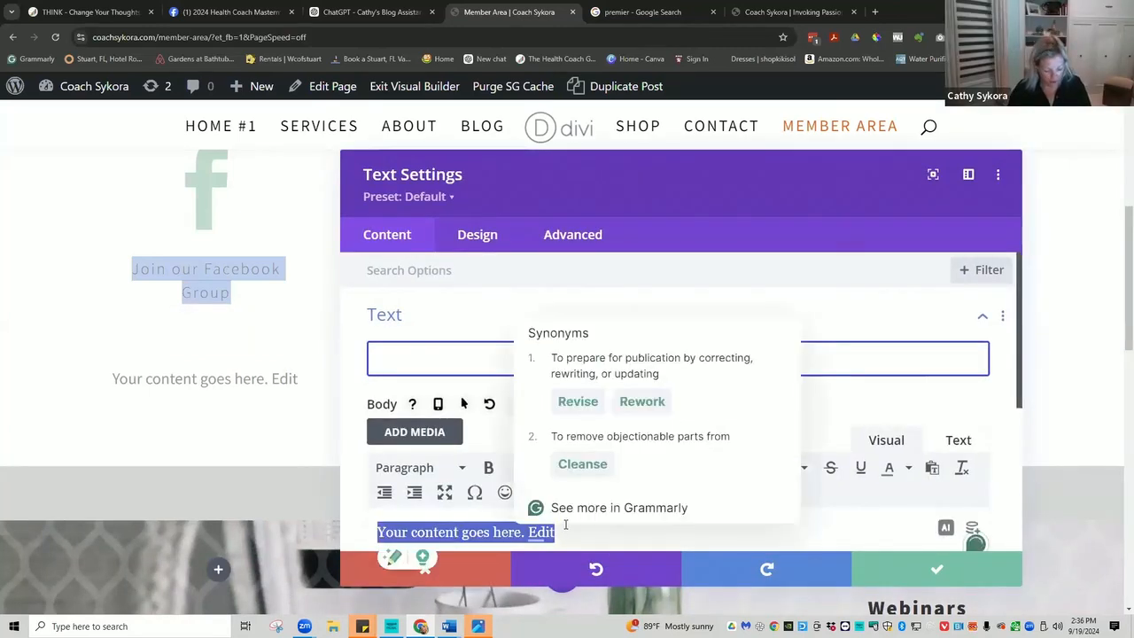
text(@coachsykora)
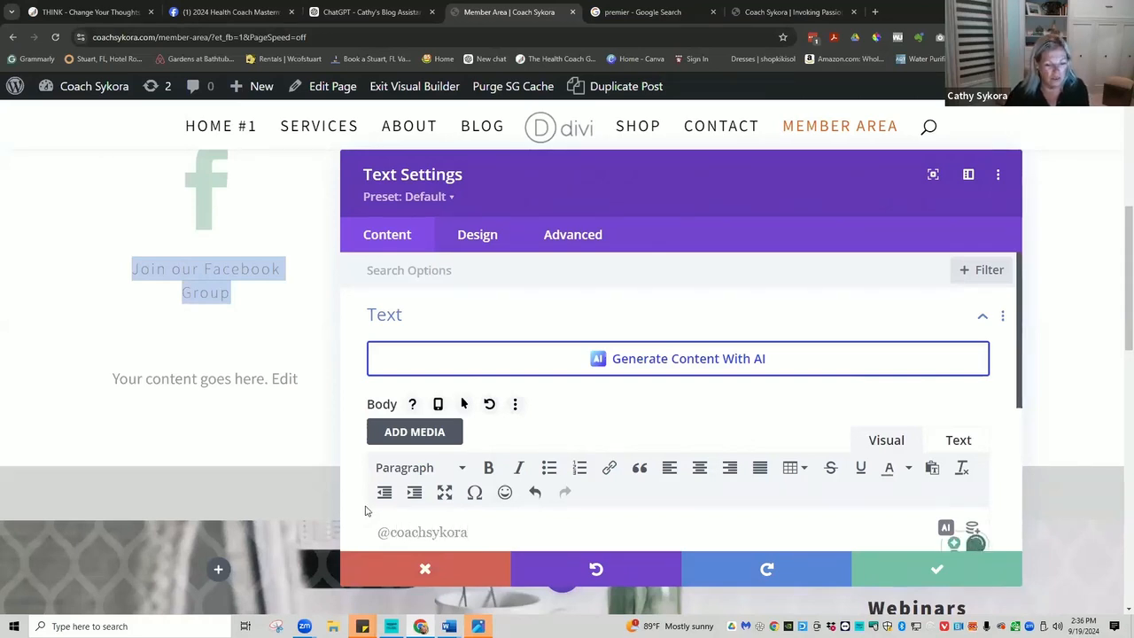
click(938, 570)
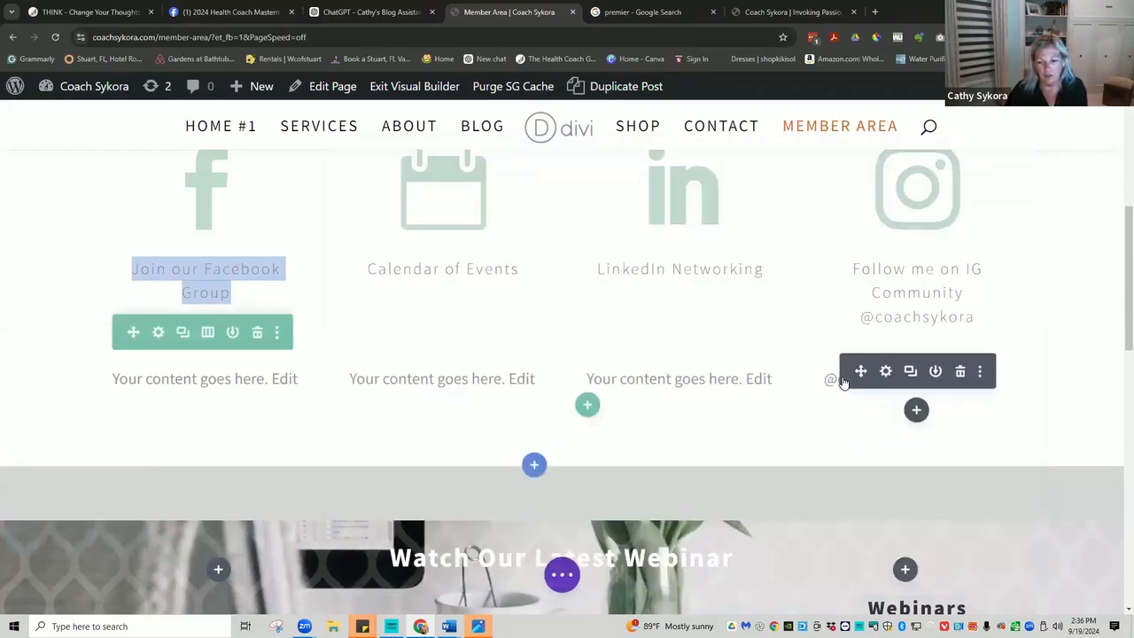
click(886, 372)
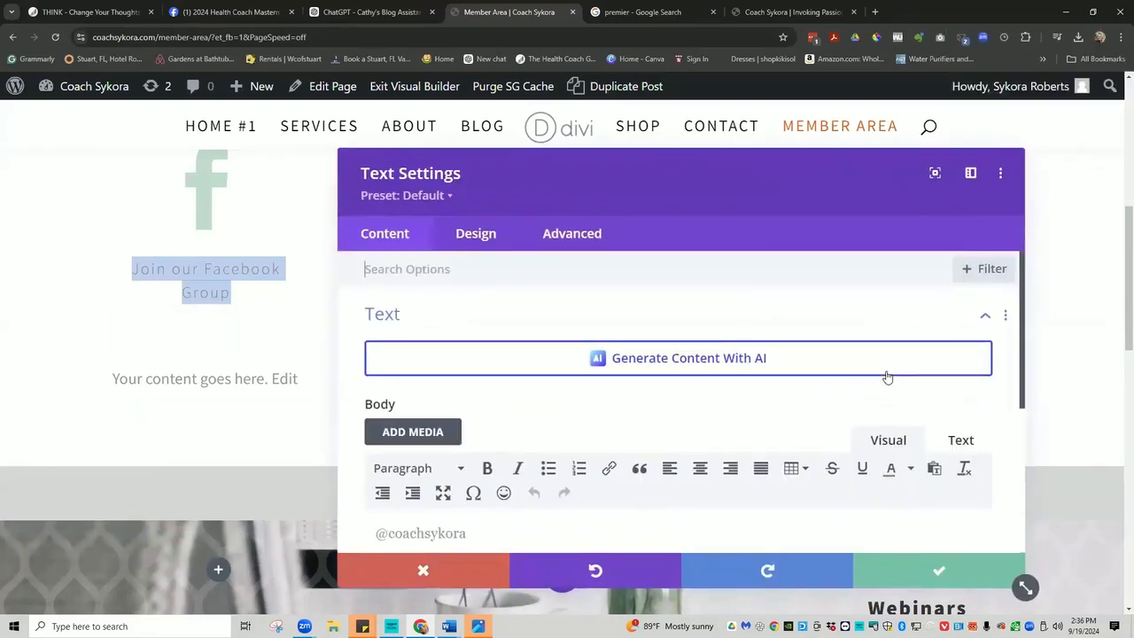
click(699, 467)
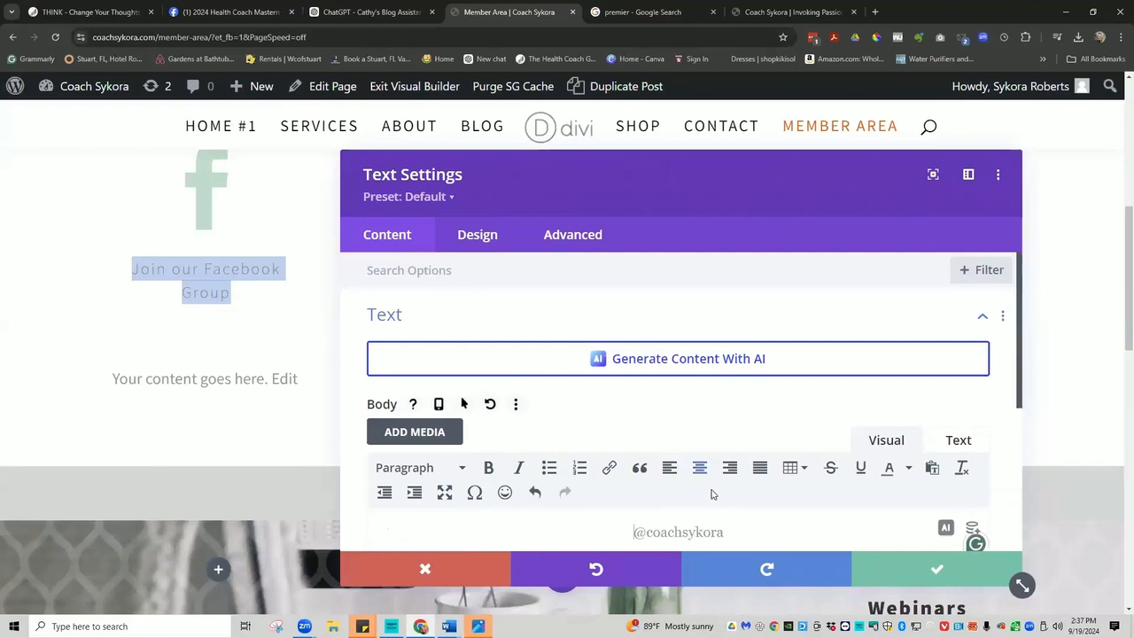
click(937, 571)
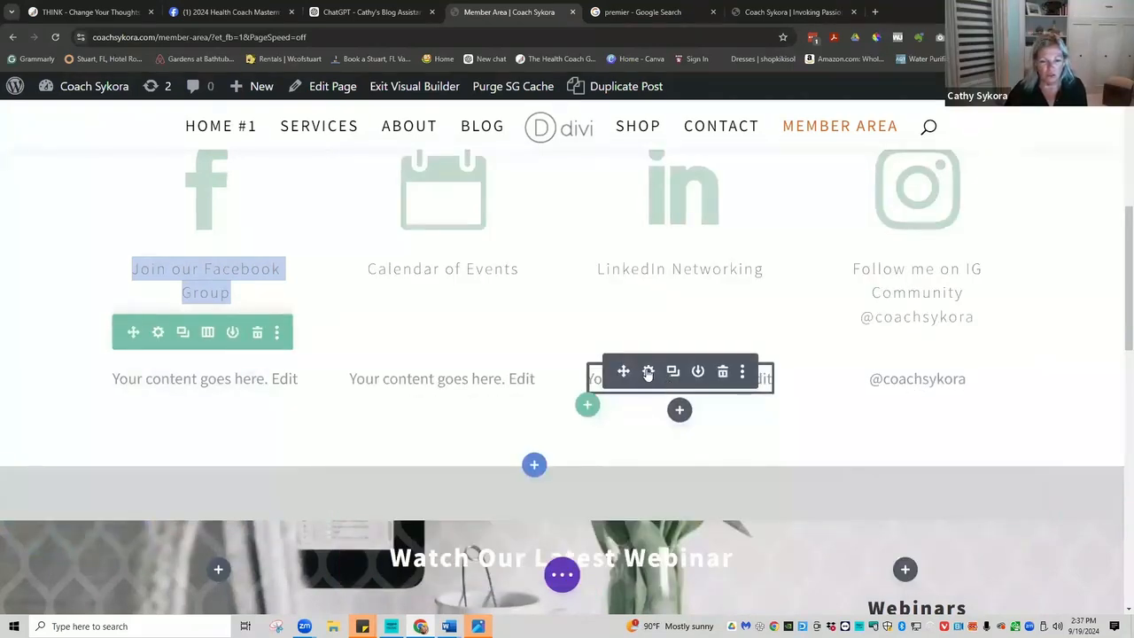
Centre-align the LinkedIn column's placeholder text and open the Calendar text's settings.
click(648, 371)
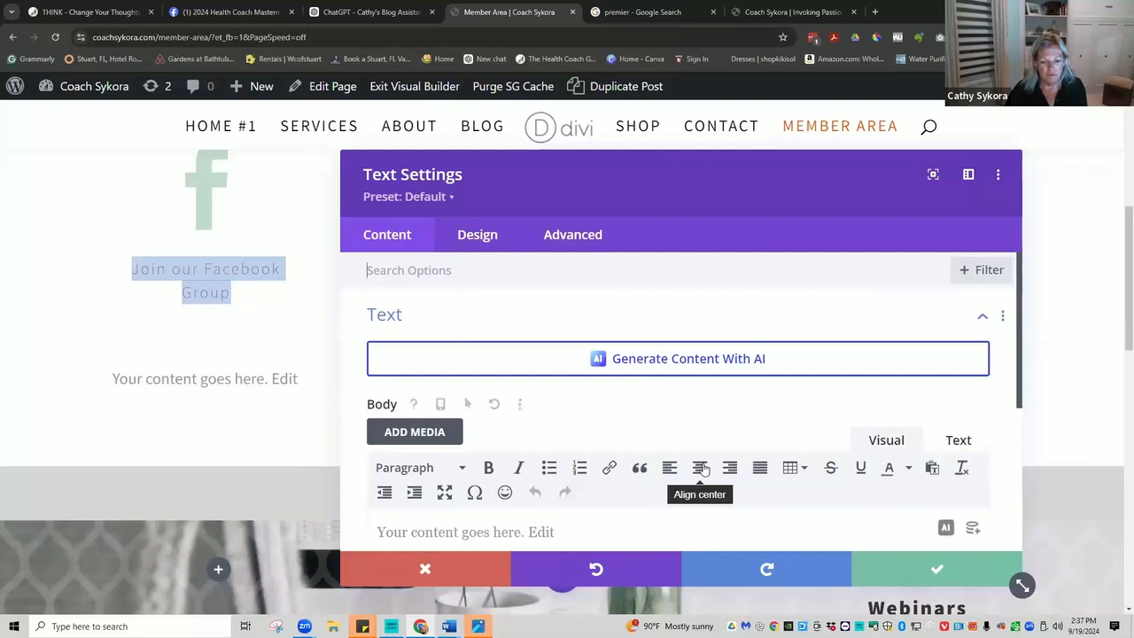
click(699, 466)
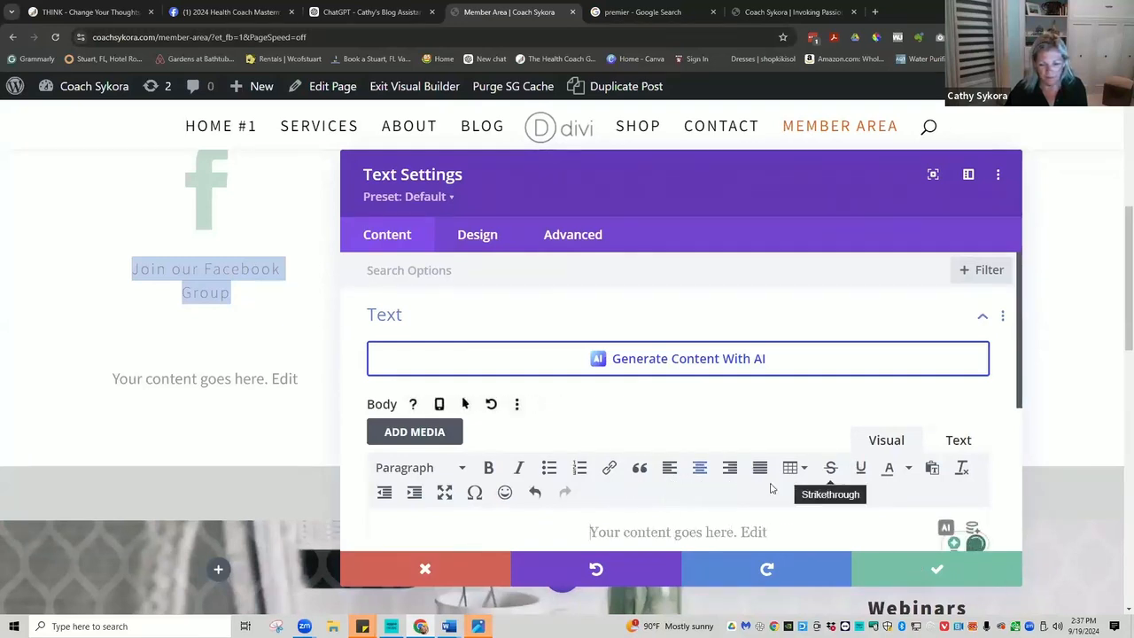
scroll(667, 476, down, 1)
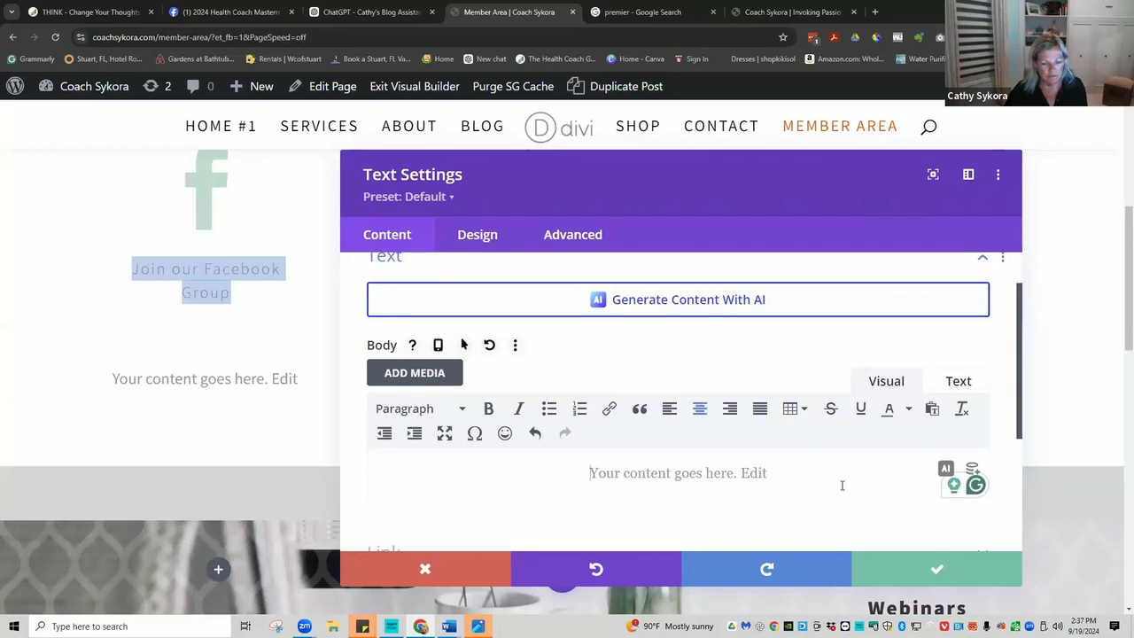
click(939, 568)
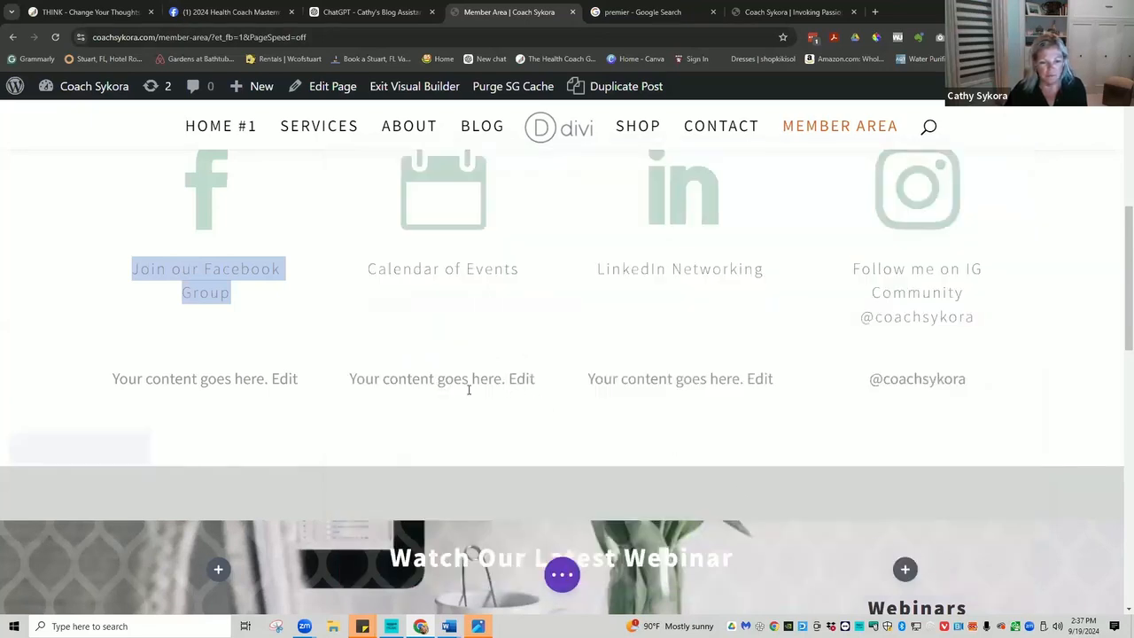
mouse_move(443, 378)
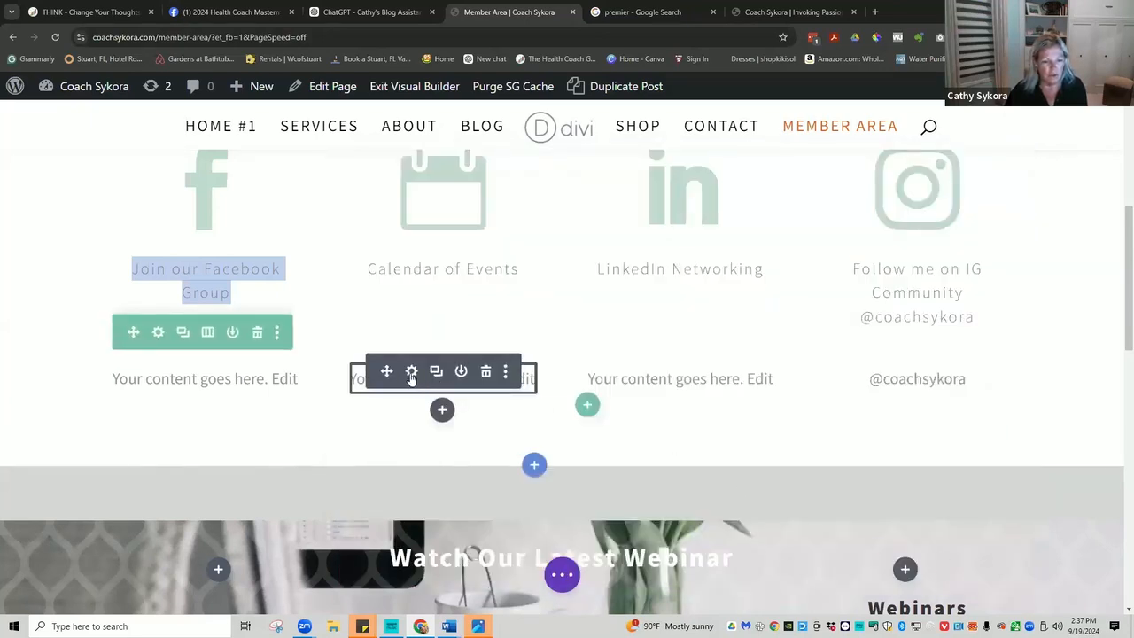
click(411, 372)
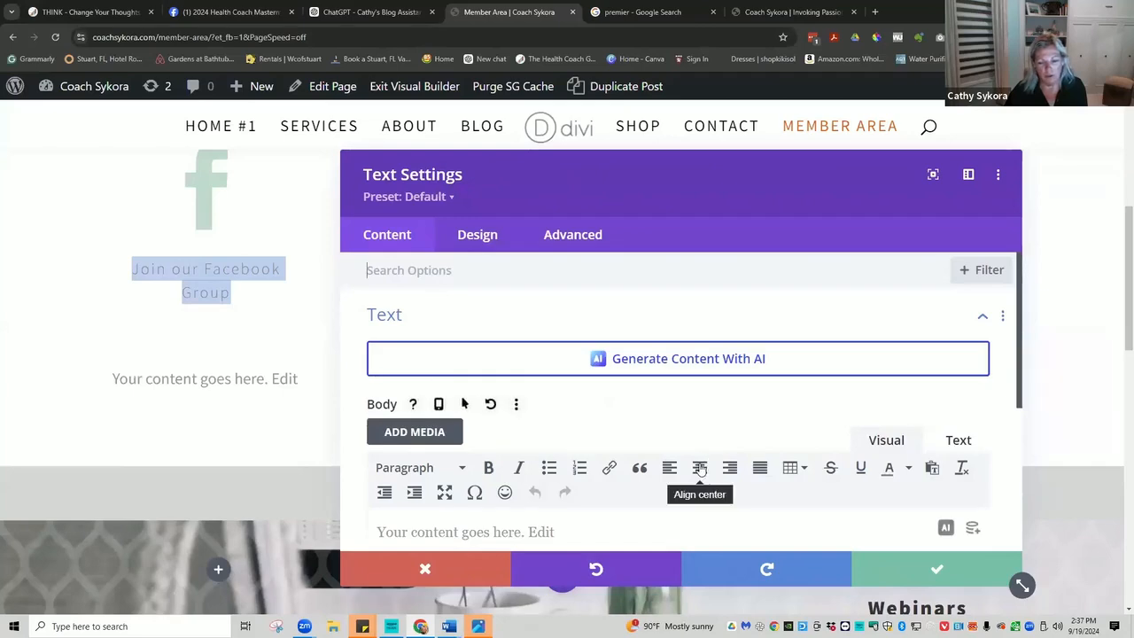
Save the Calendar text settings and dismiss the Add To Module Library form.
click(939, 569)
click(219, 376)
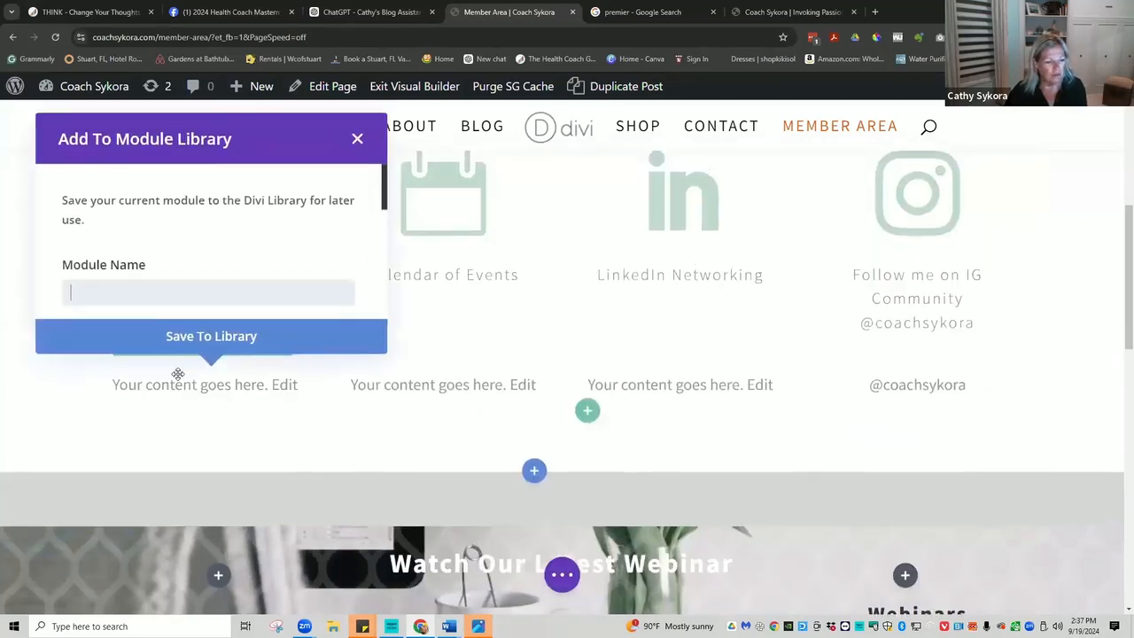
scroll(227, 309, down, 5)
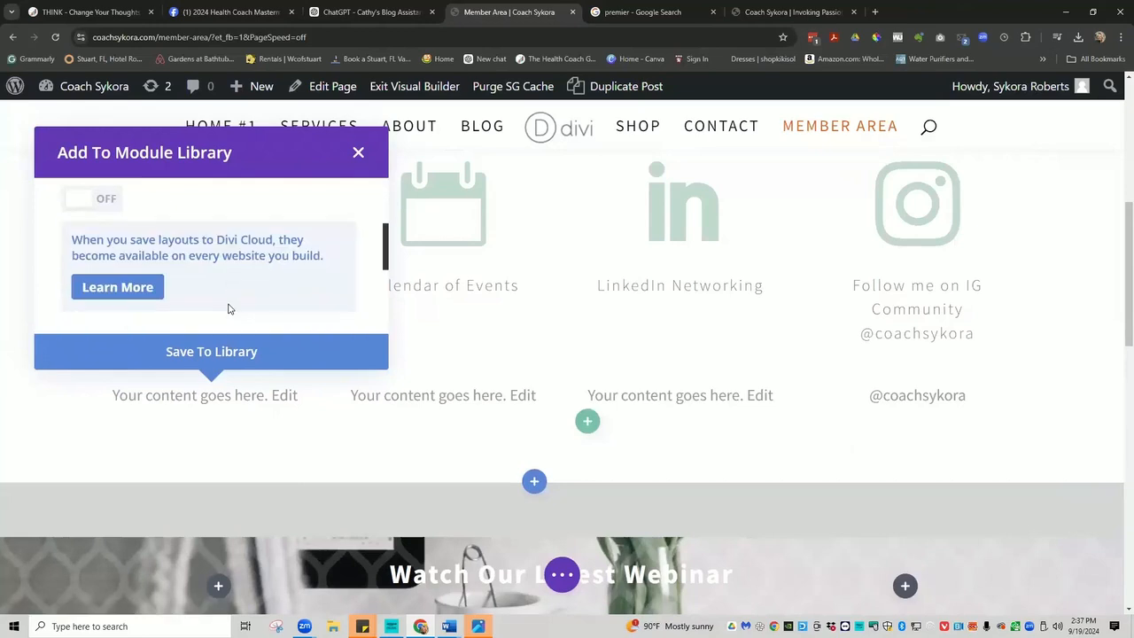
scroll(228, 308, up, 5)
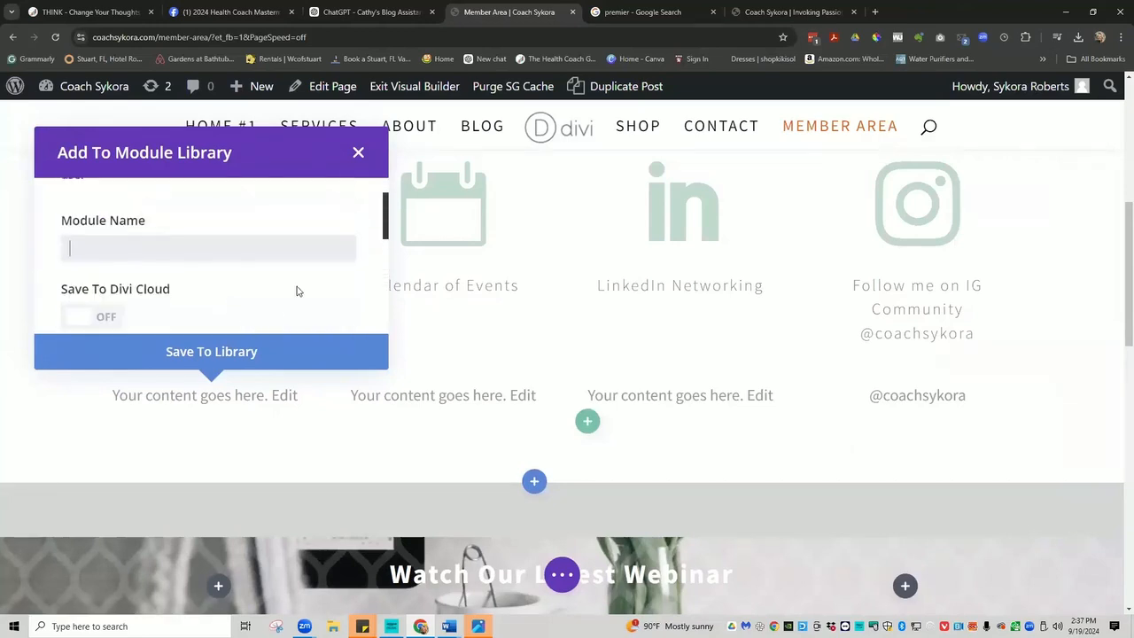
click(359, 156)
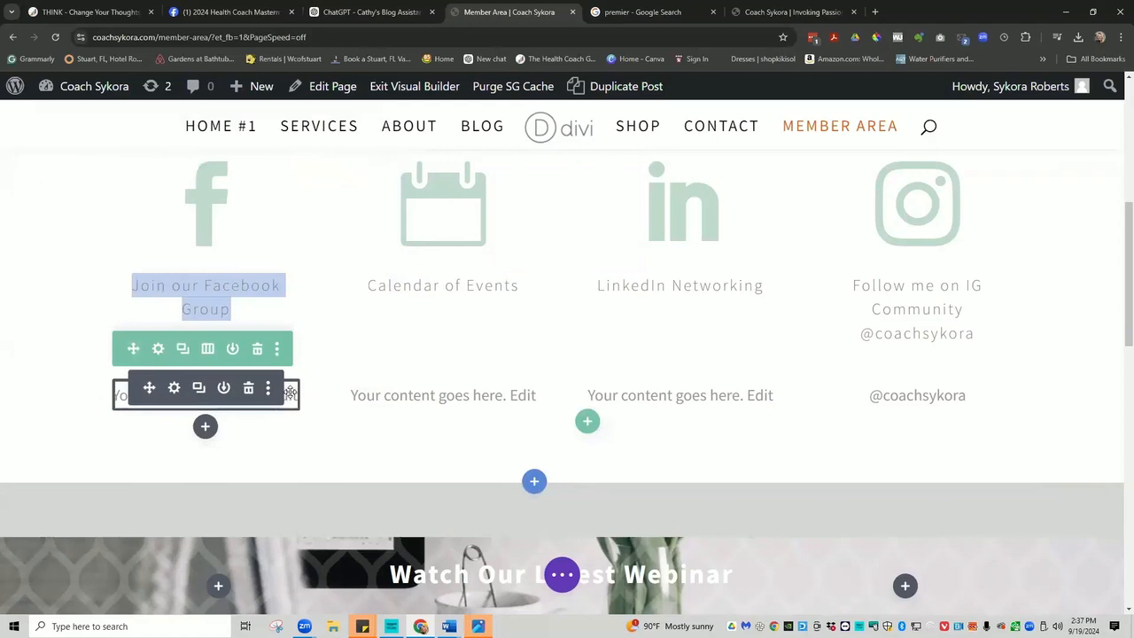
Centre-align the Facebook column's placeholder text and save it.
click(174, 388)
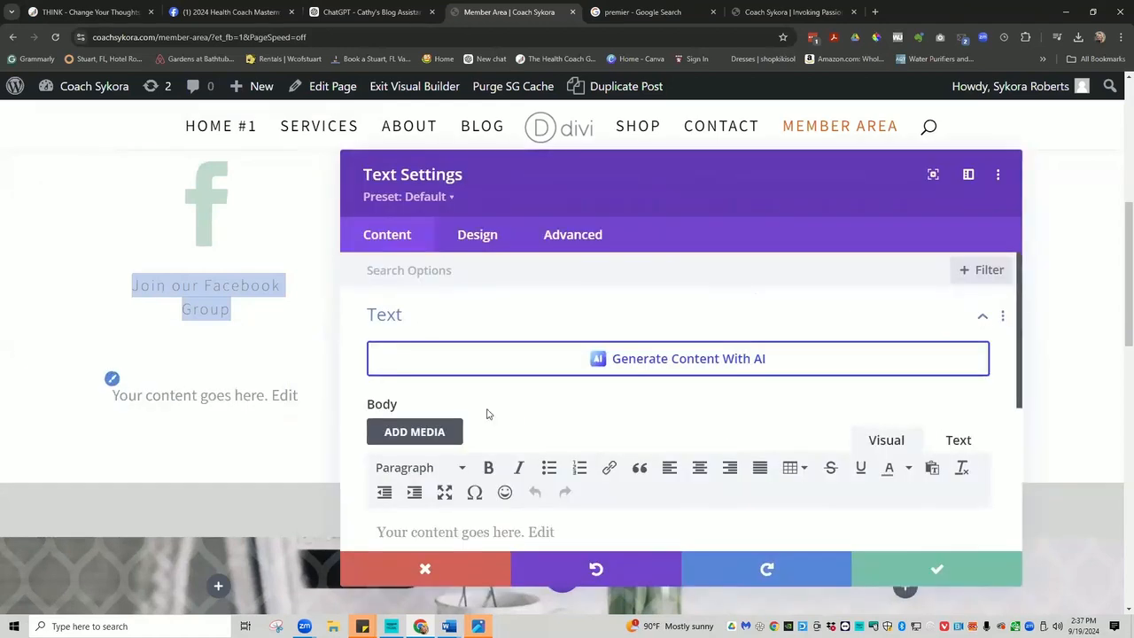
click(699, 469)
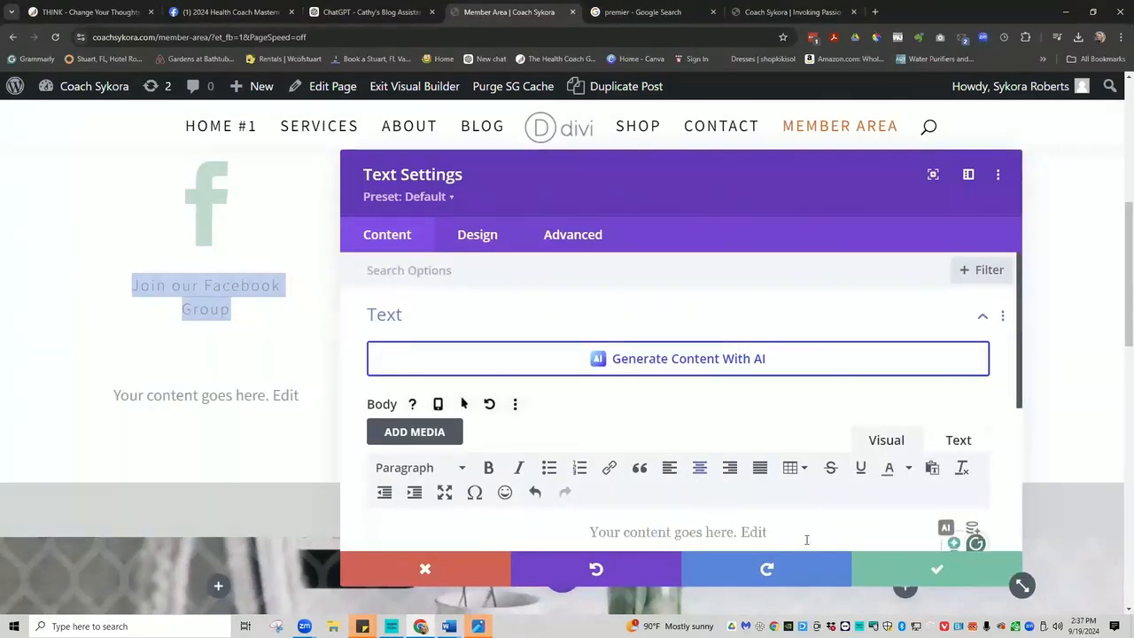
click(930, 571)
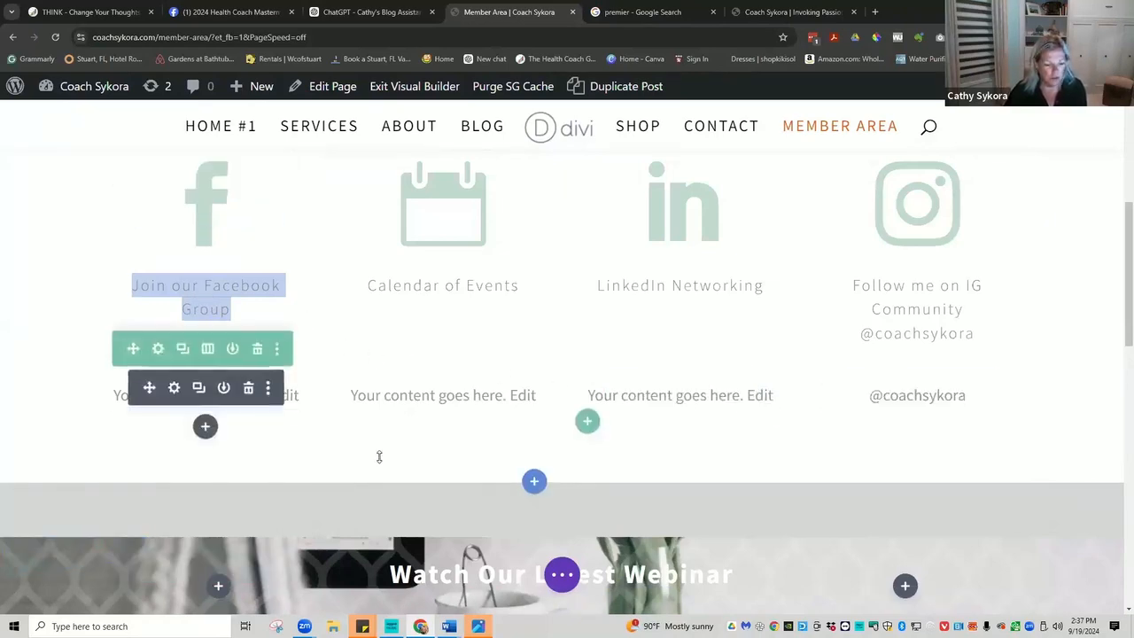
scroll(318, 444, down, 5)
scroll(435, 331, up, 2)
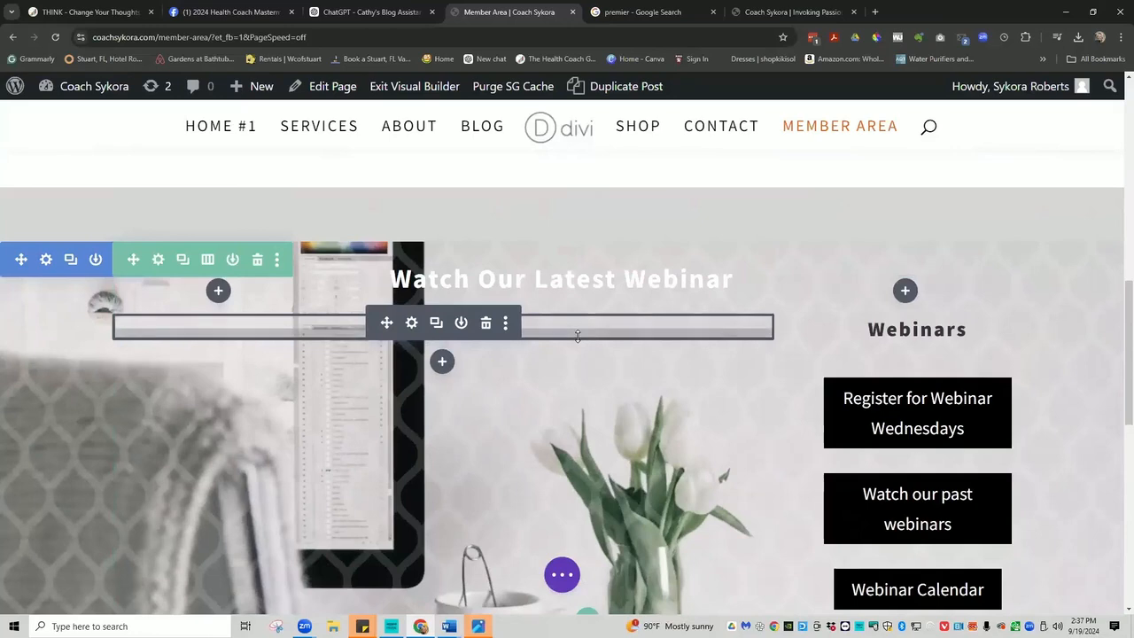
Change 'Webinar' to 'Workshop' in the Watch Our Latest Webinar title.
click(682, 281)
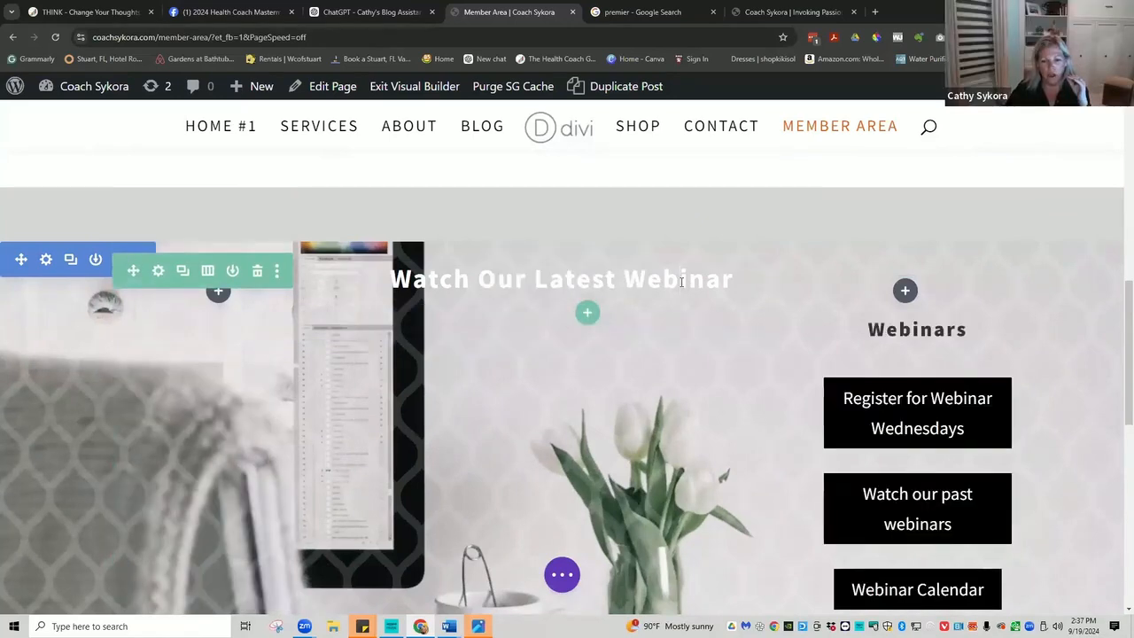
double_click(678, 279)
click(656, 280)
drag(656, 280, 733, 284)
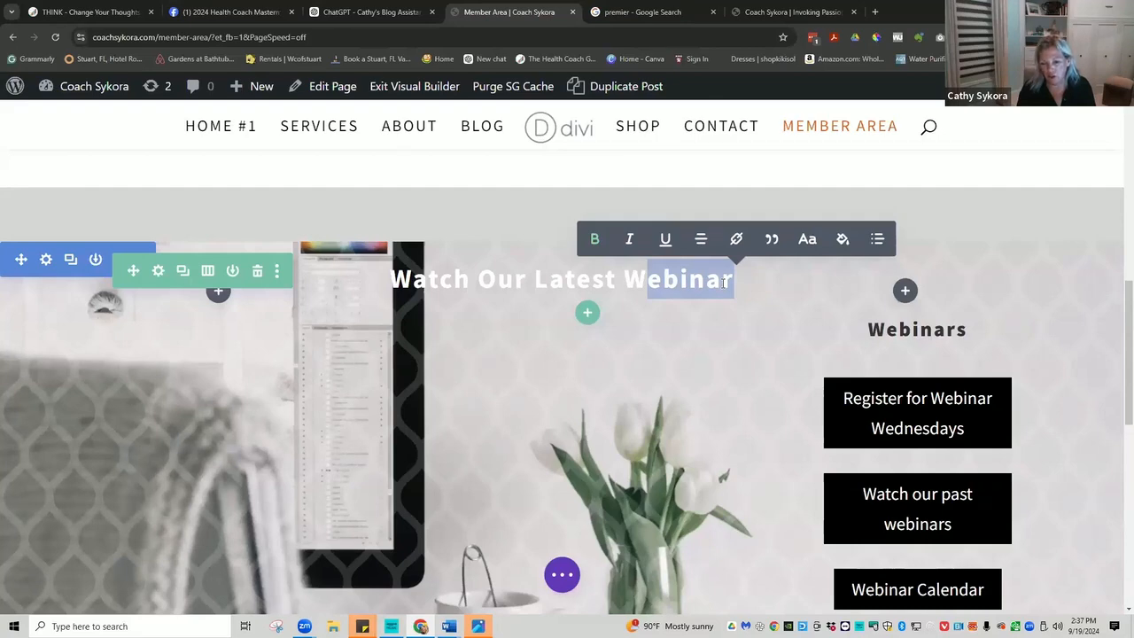
text(Worksho)
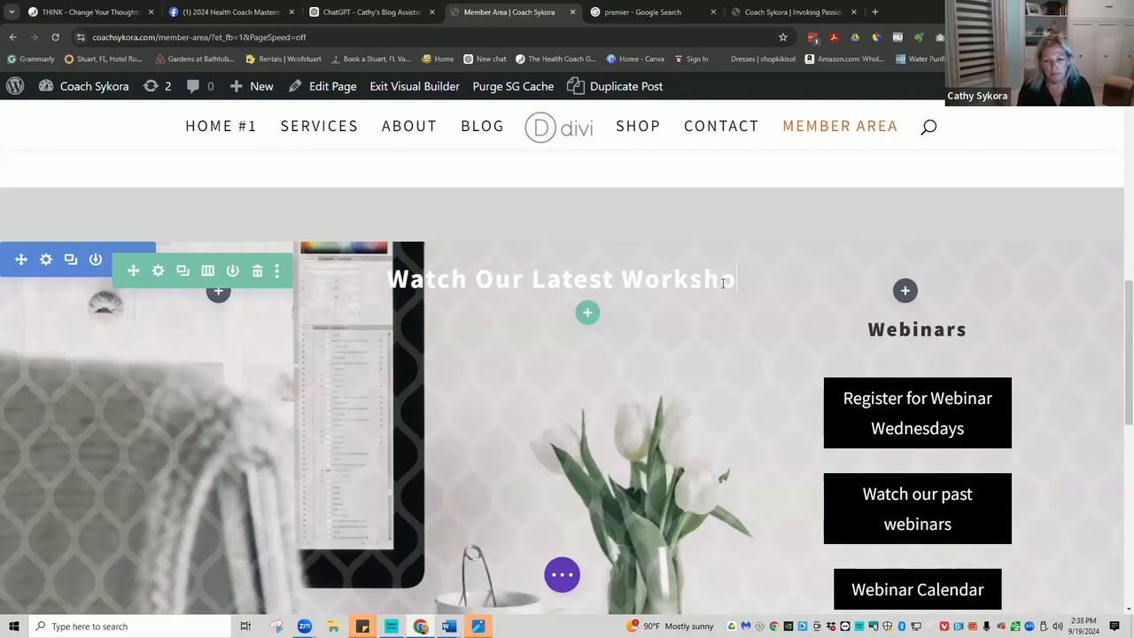
text(p)
Rename the Webinars heading to Workshop in its text settings and save.
mouse_move(910, 337)
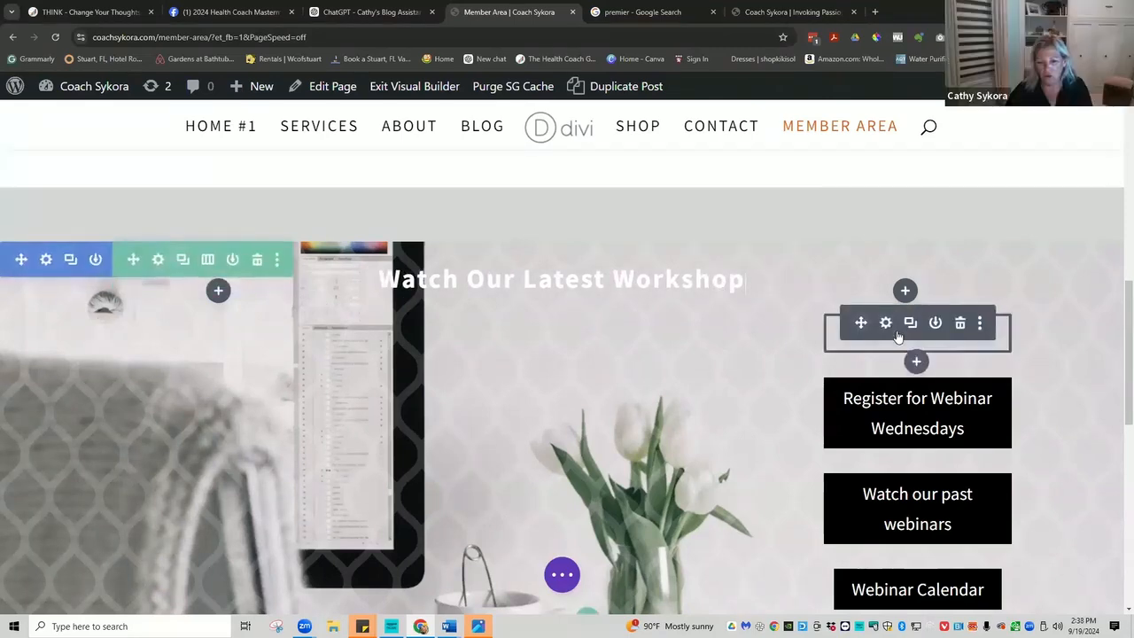
click(886, 324)
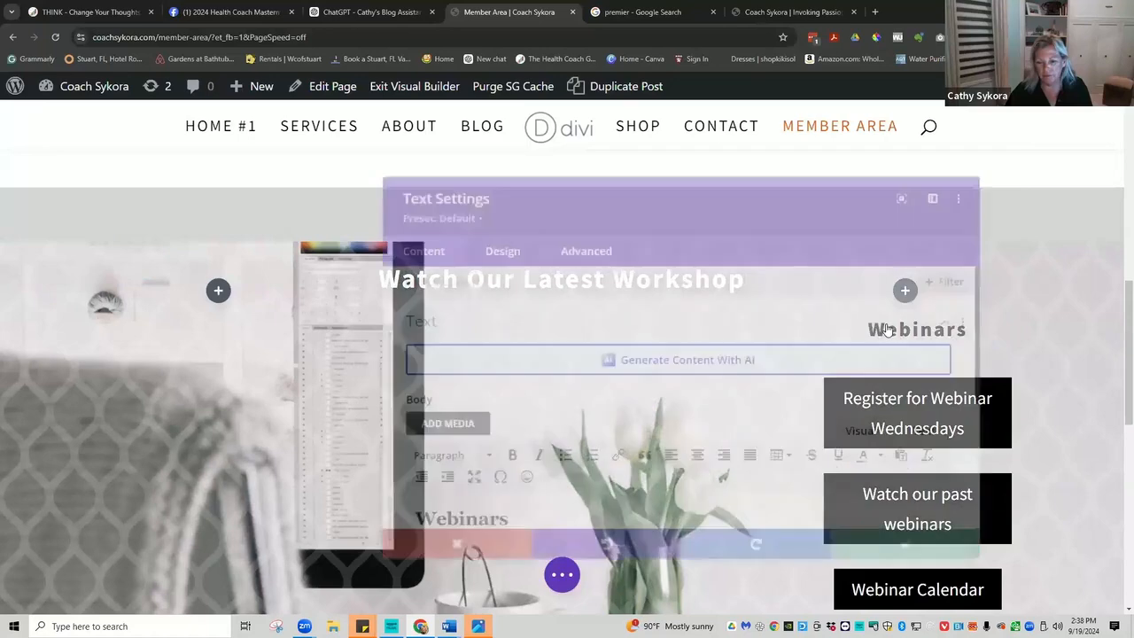
scroll(494, 478, down, 1)
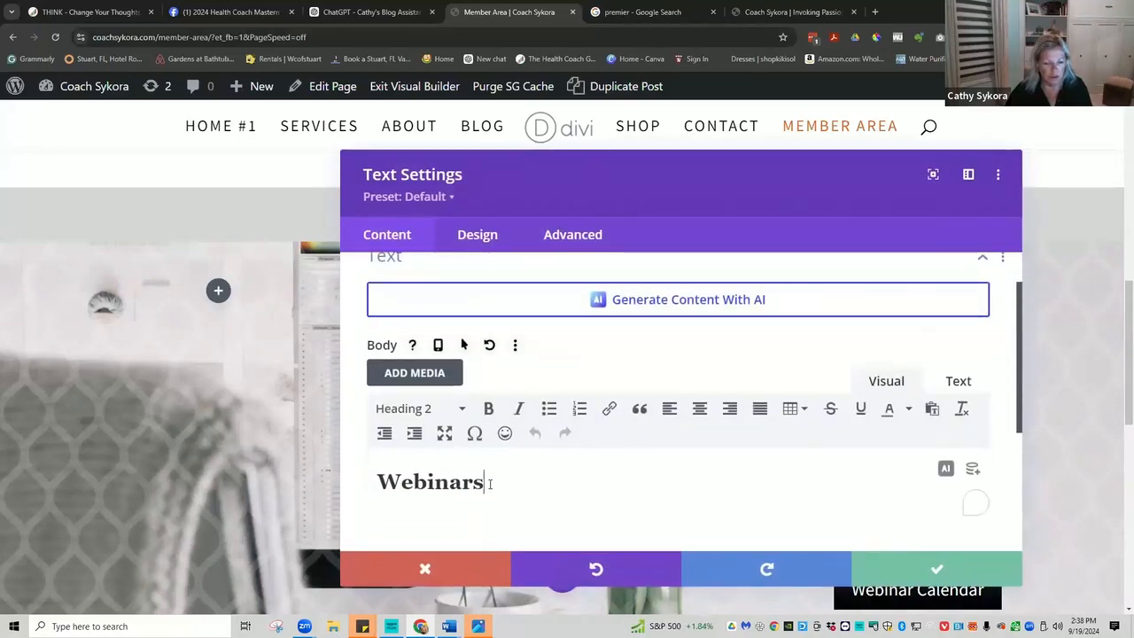
drag(493, 485, 405, 481)
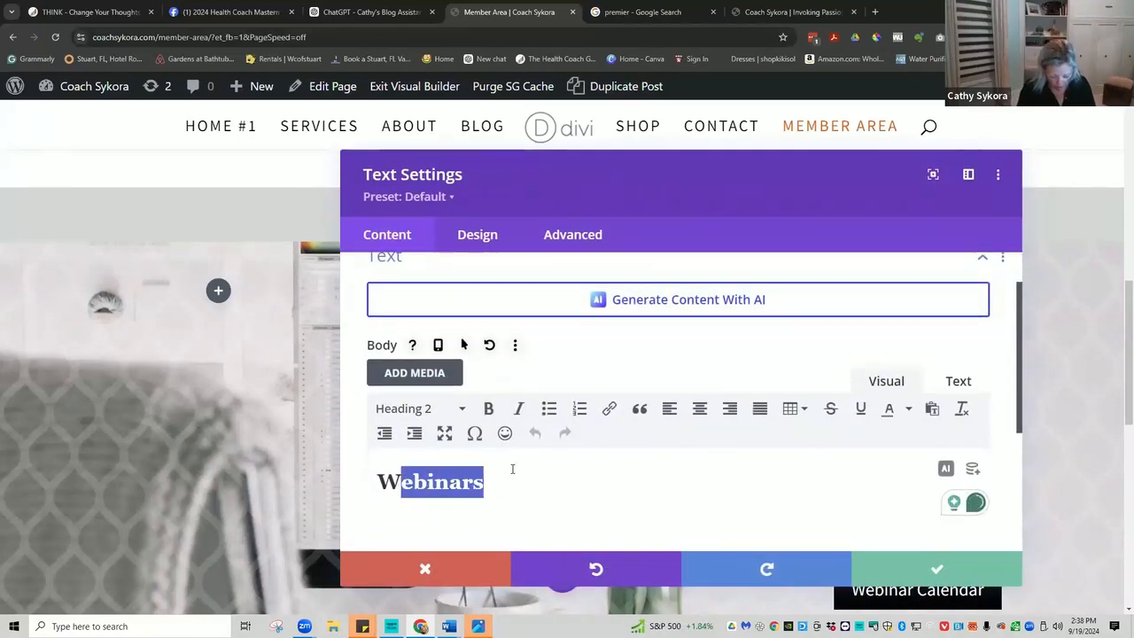
text(orkshop)
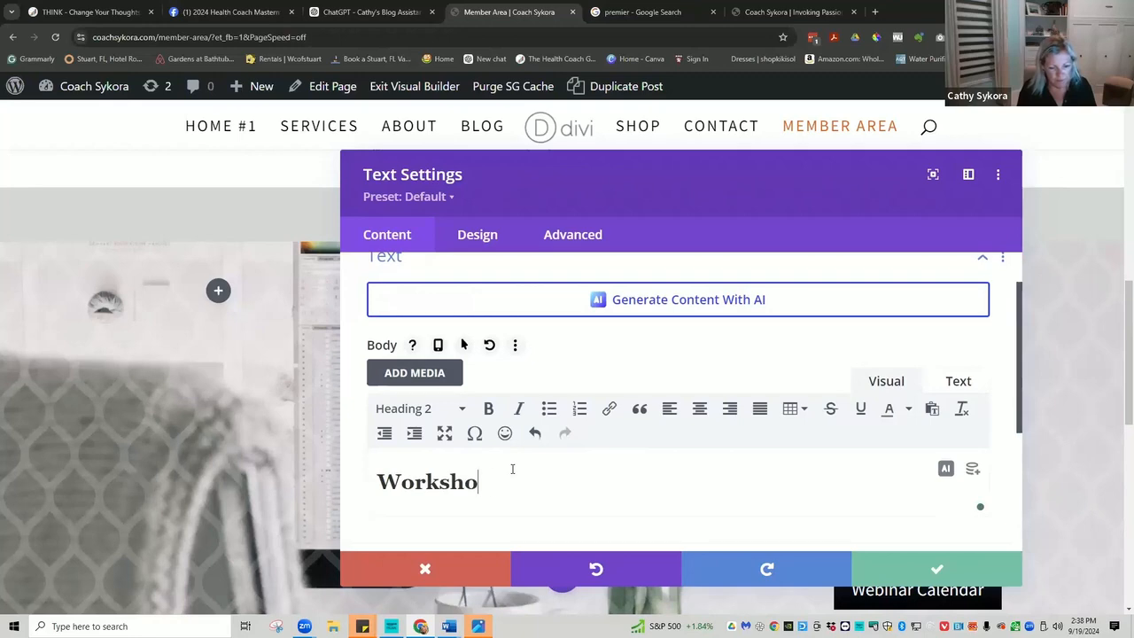
click(936, 568)
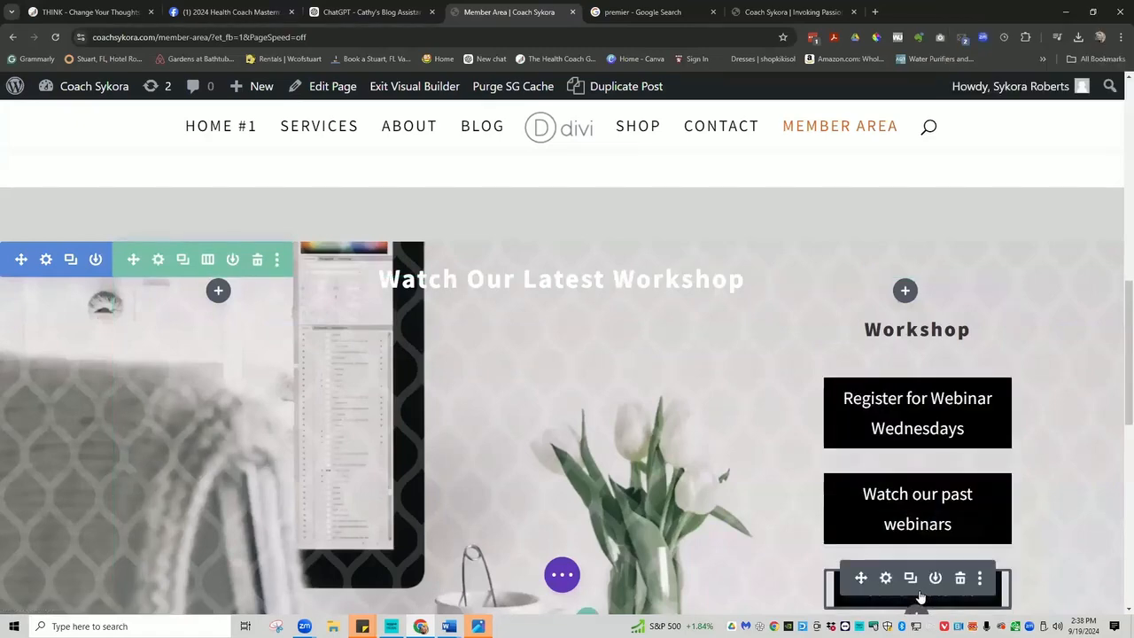
scroll(873, 443, down, 1)
scroll(872, 443, down, 1)
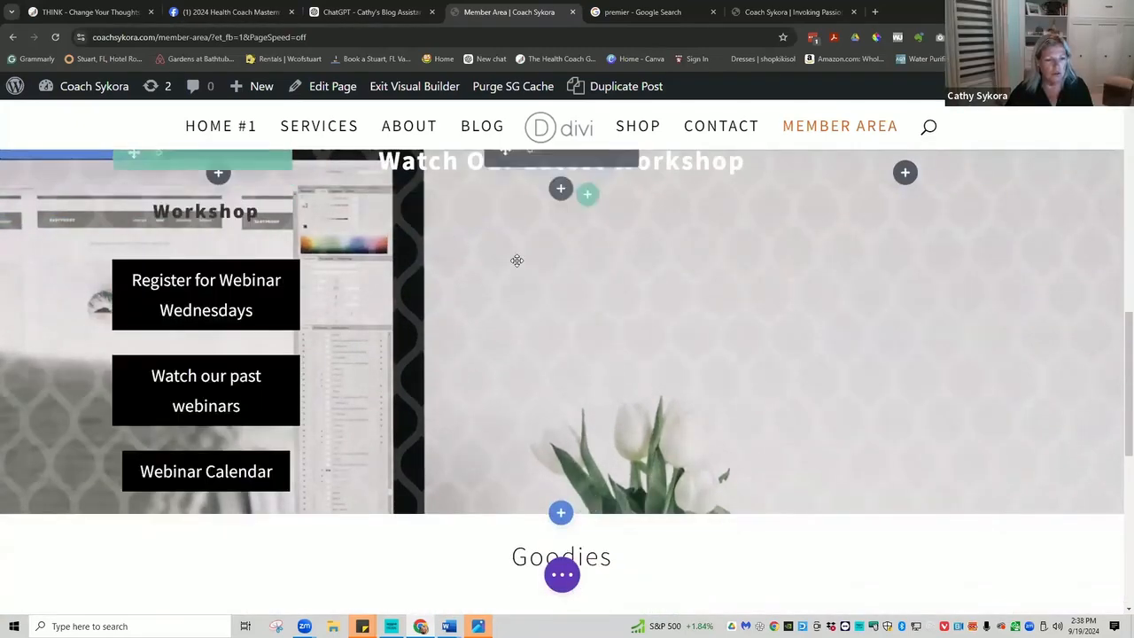
scroll(516, 261, up, 1)
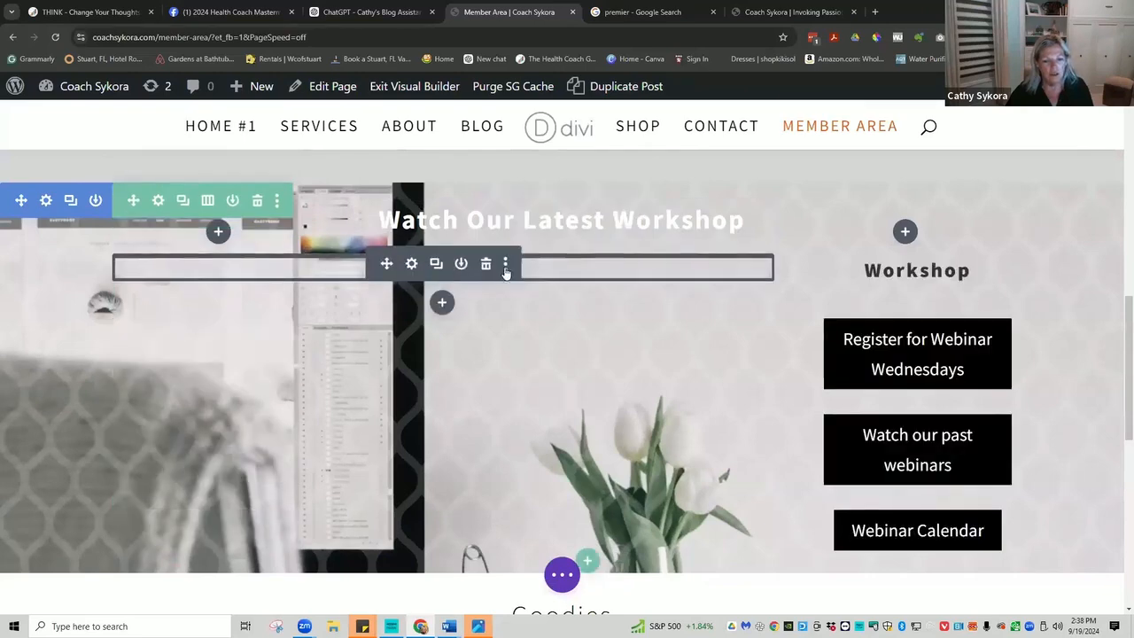
click(444, 302)
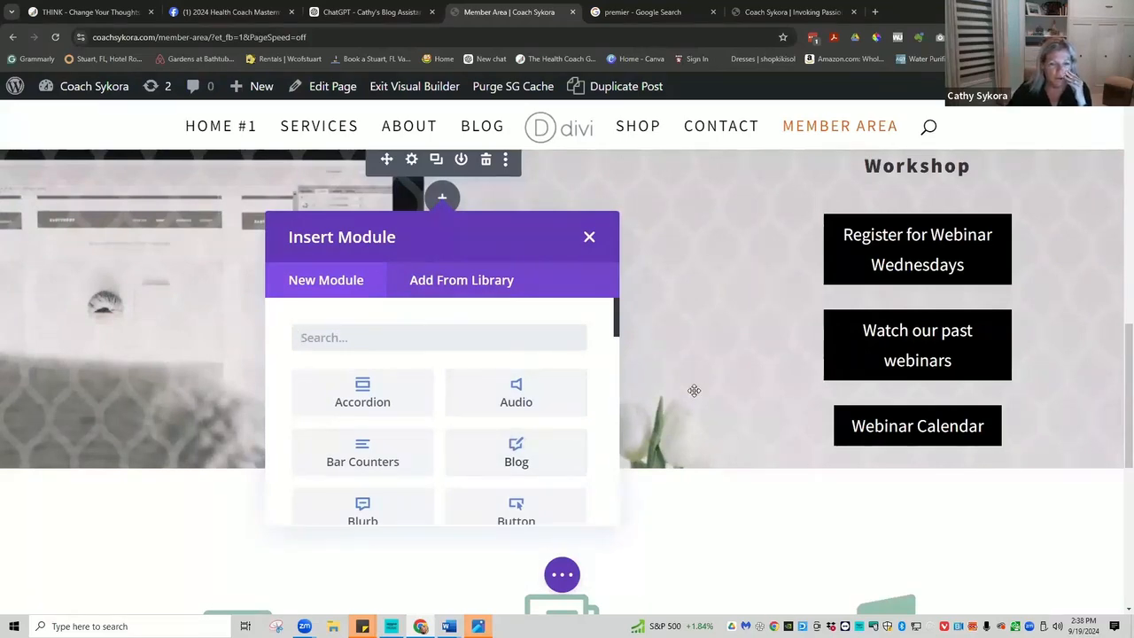
scroll(693, 391, up, 1)
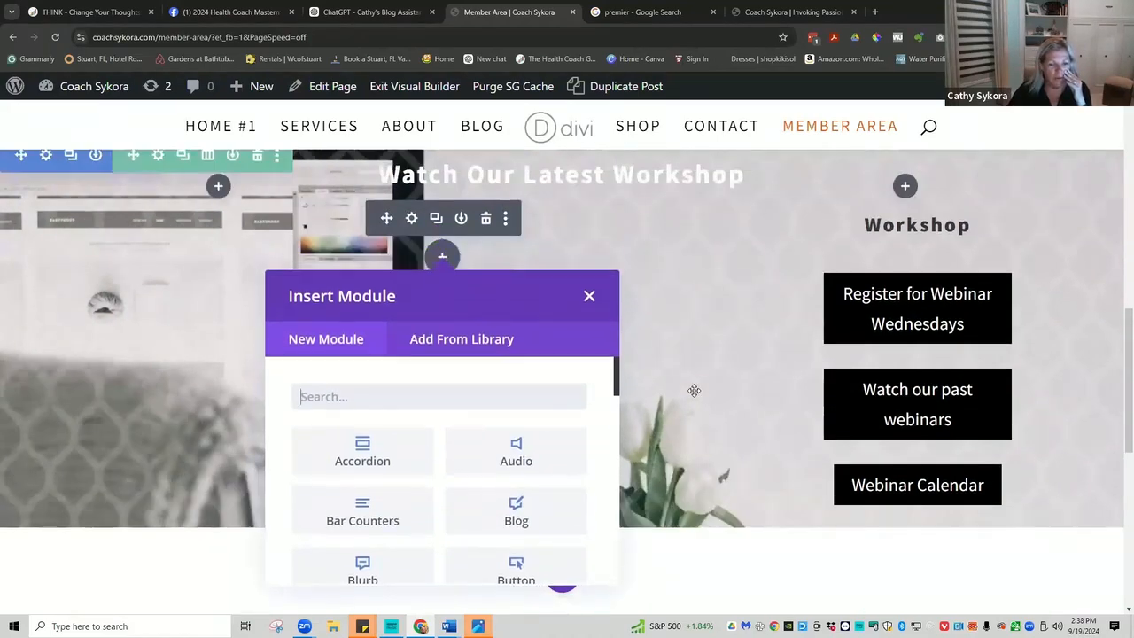
scroll(694, 390, up, 1)
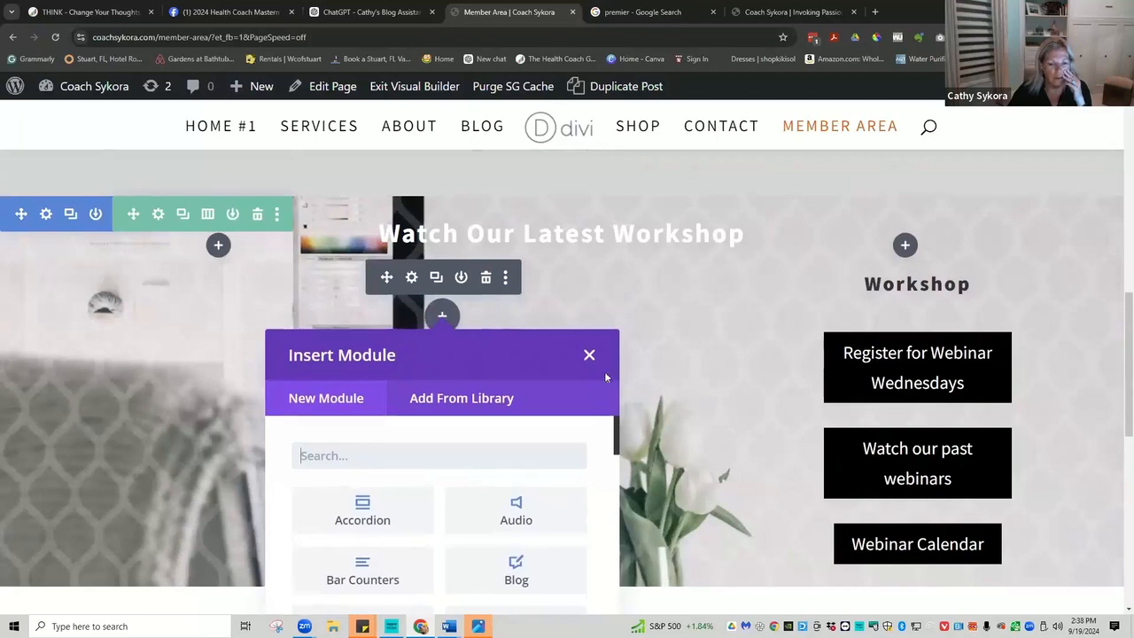
click(589, 354)
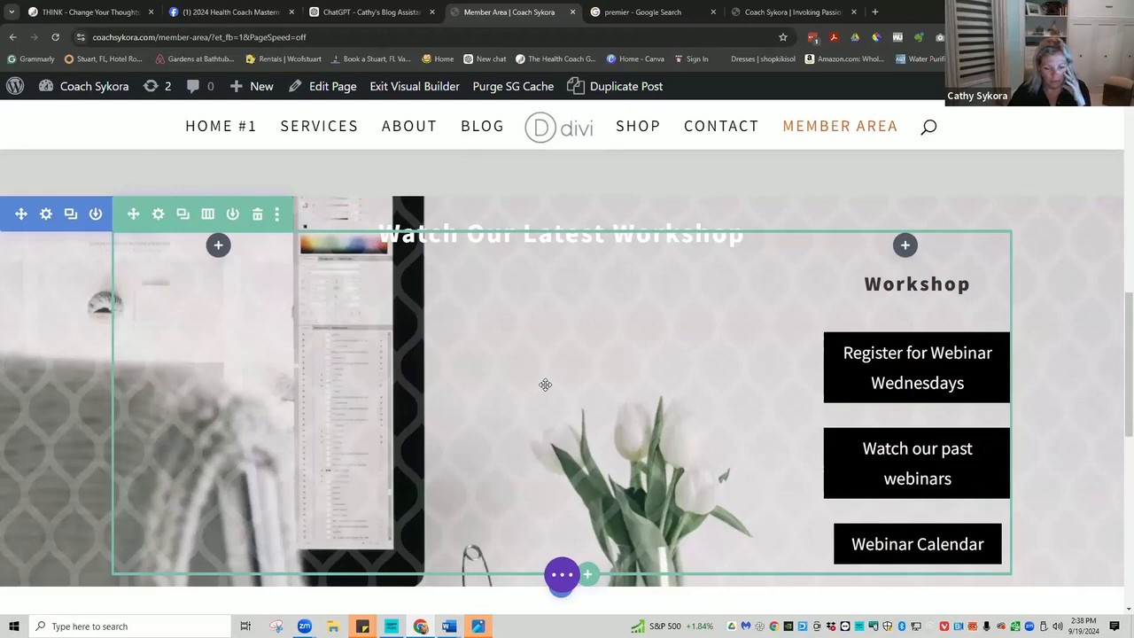
scroll(544, 384, down, 1)
scroll(545, 385, down, 1)
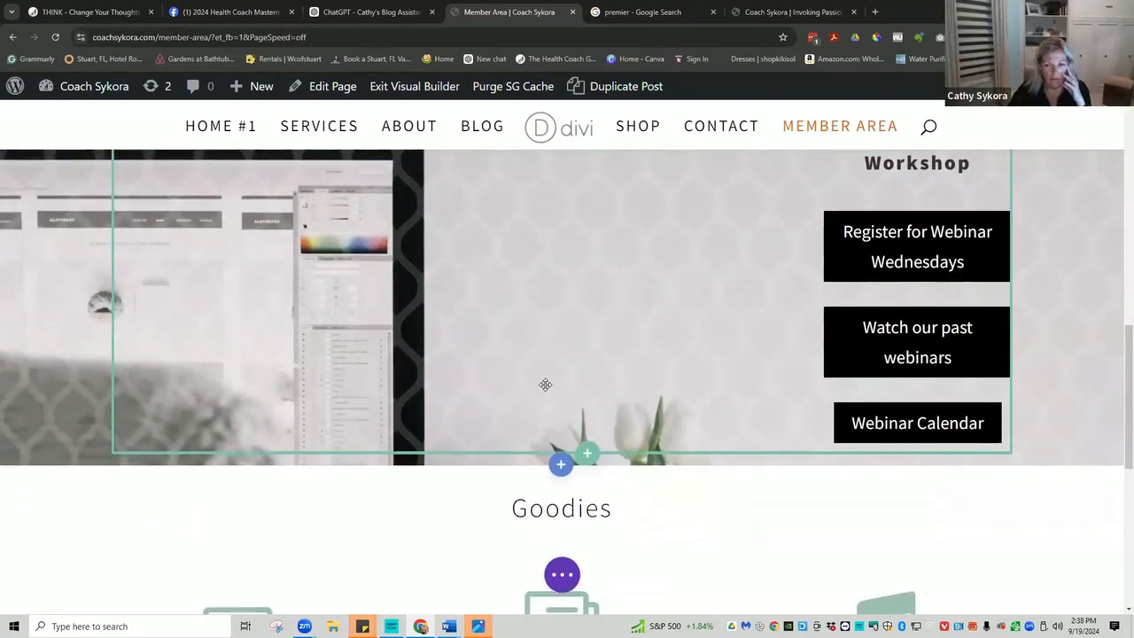
scroll(545, 384, down, 3)
scroll(544, 384, down, 1)
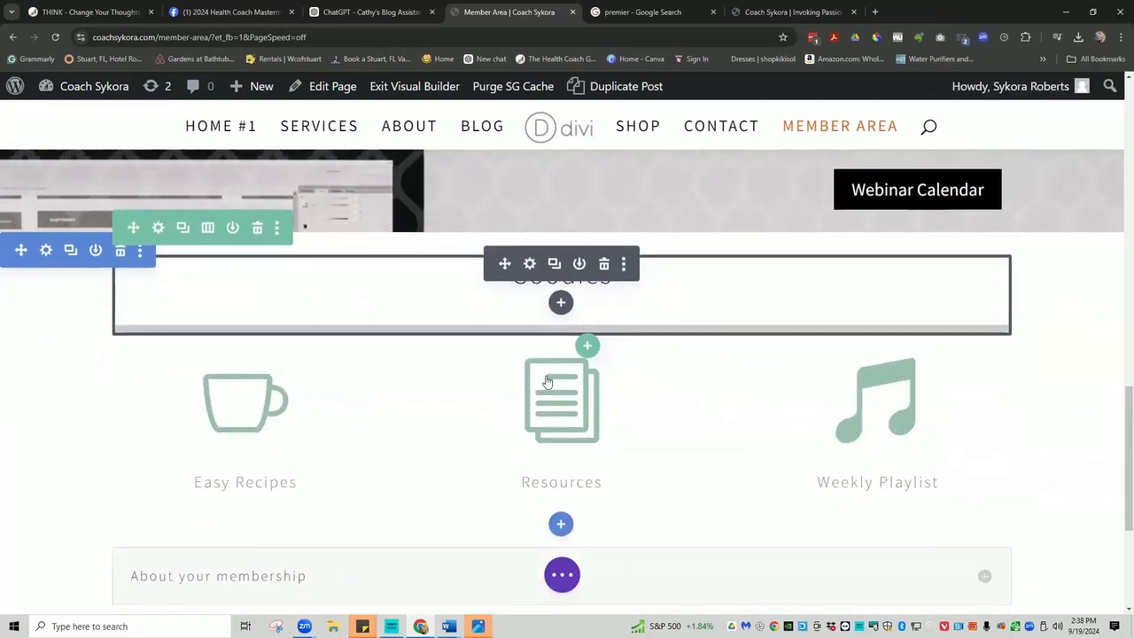
Rename the Goodies section heading to Freebies.
click(544, 289)
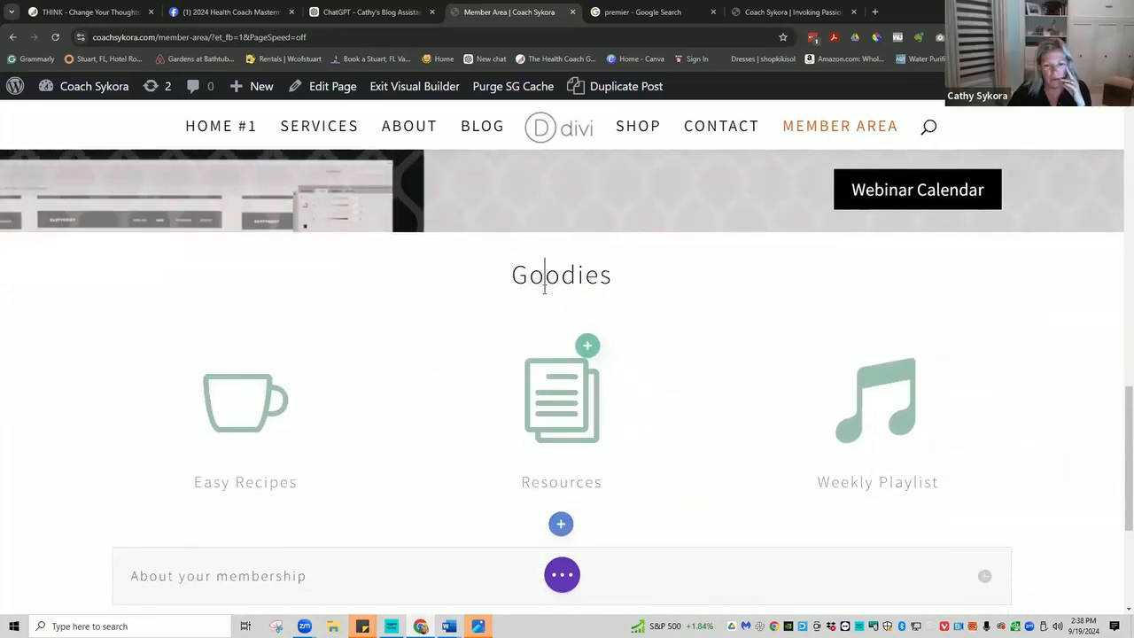
double_click(548, 285)
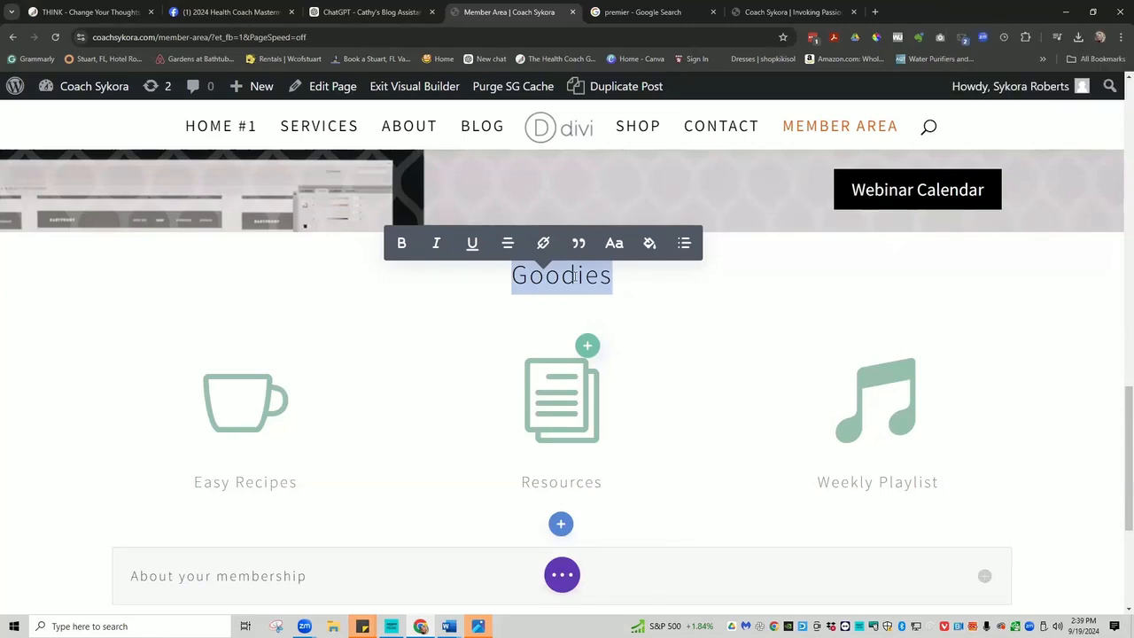
text(Freebies)
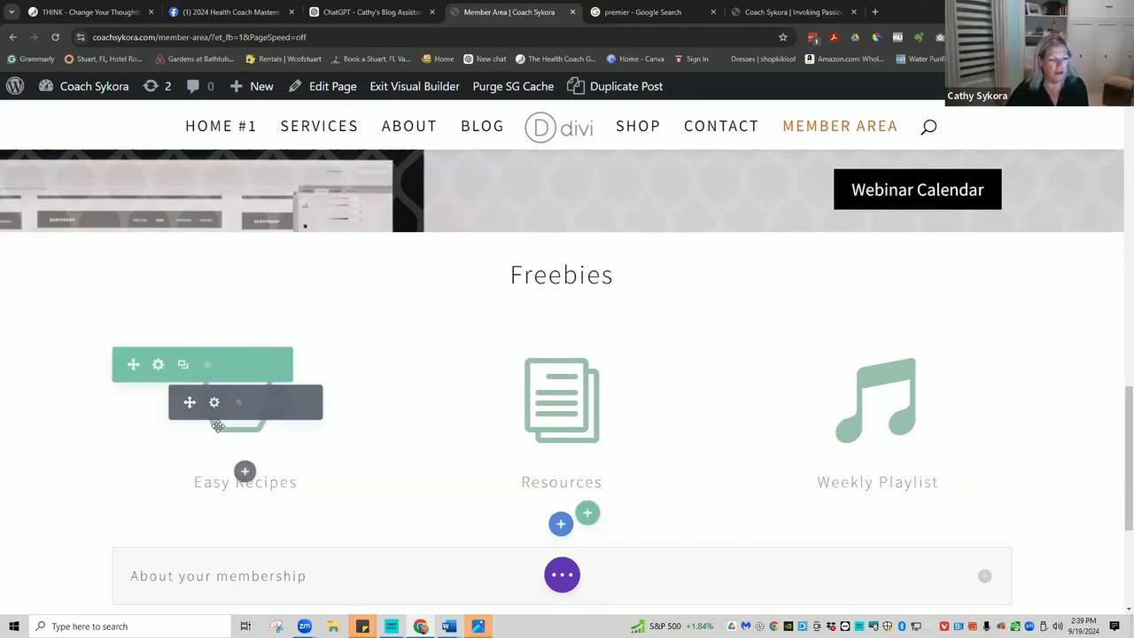
Replace the Easy Recipes blurb title with the coach's surname in possessive form.
click(309, 481)
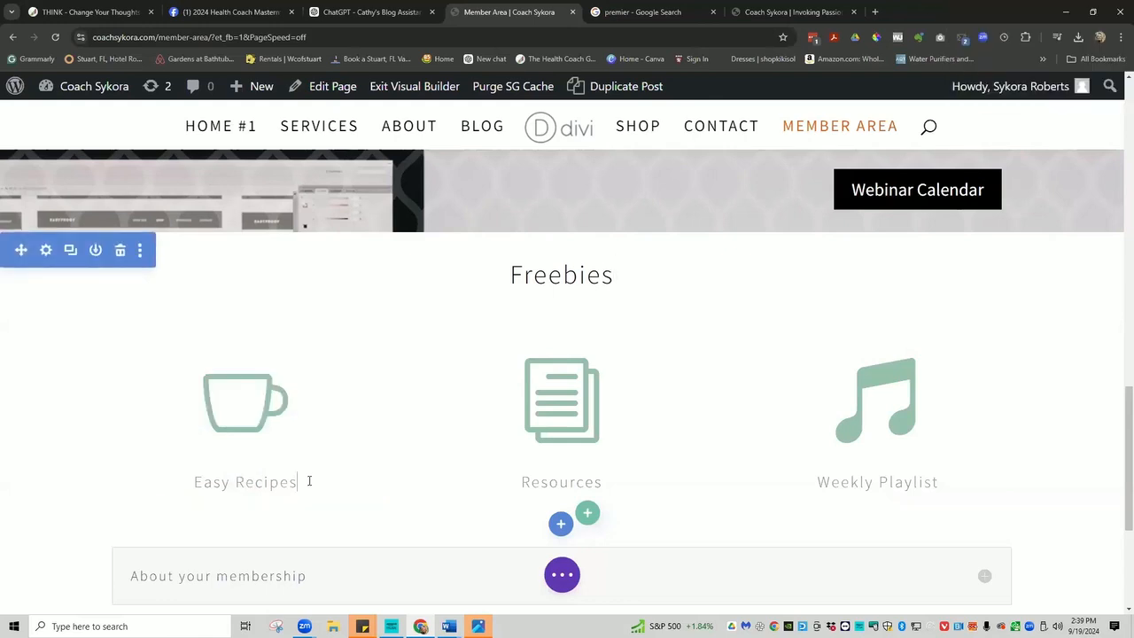
triple_click(309, 481)
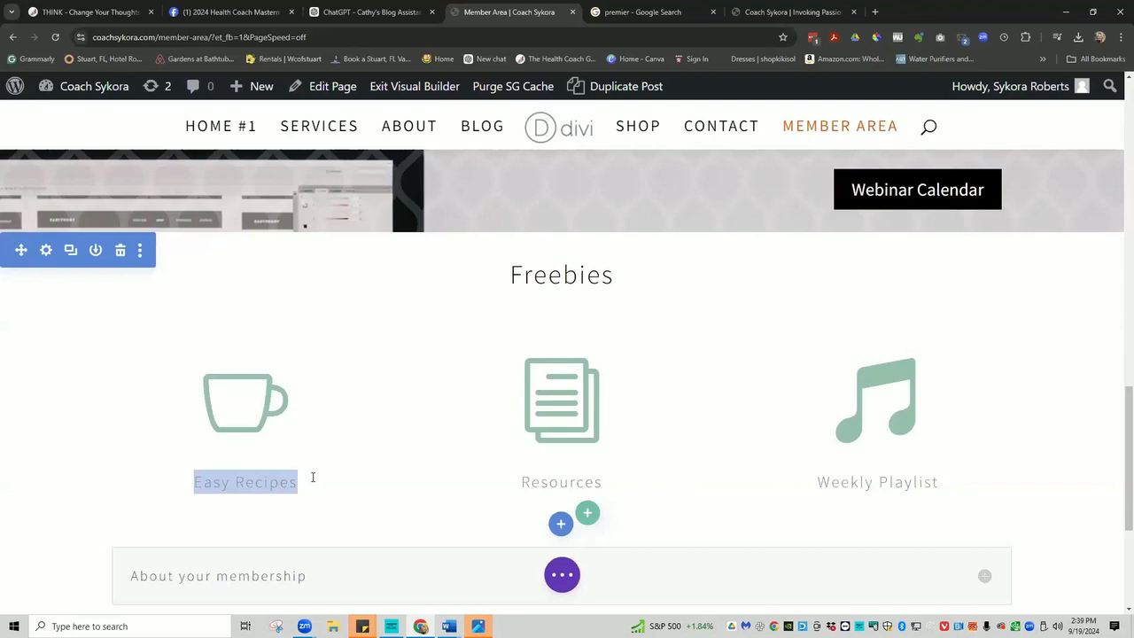
text(Syko)
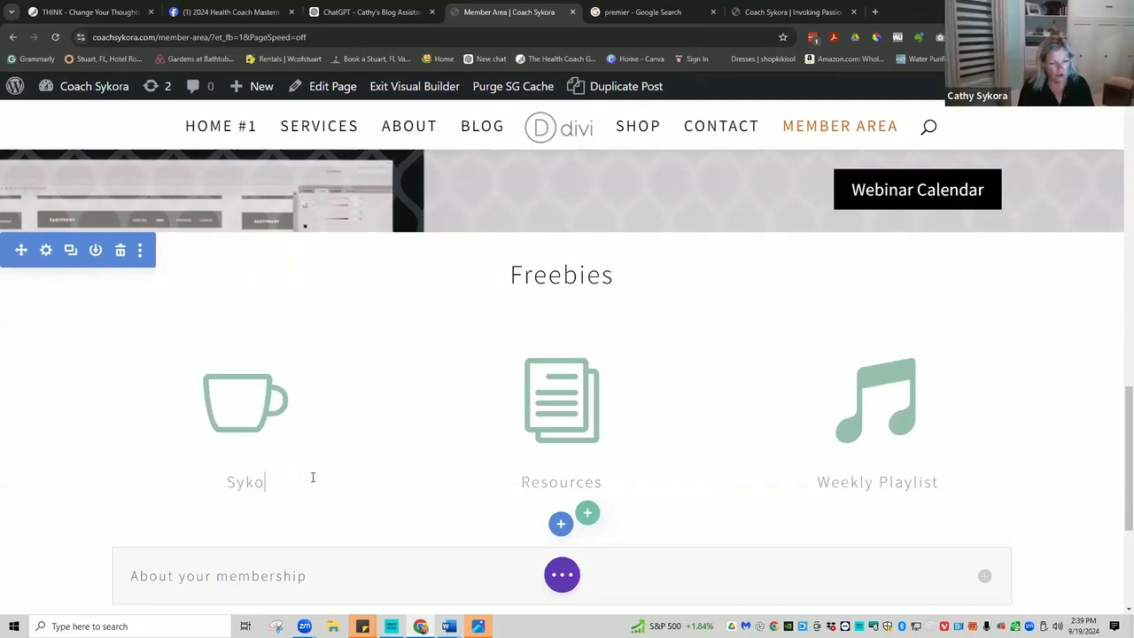
text(ra's)
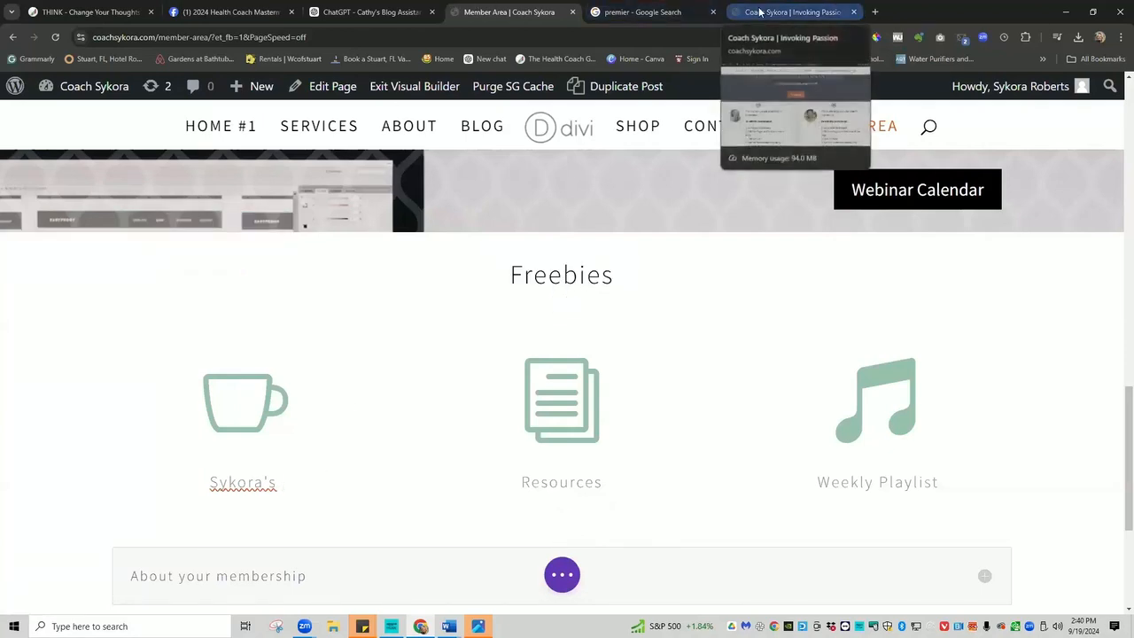
Log back in to ChatGPT with the saved e-mail and password after the session expired.
click(373, 12)
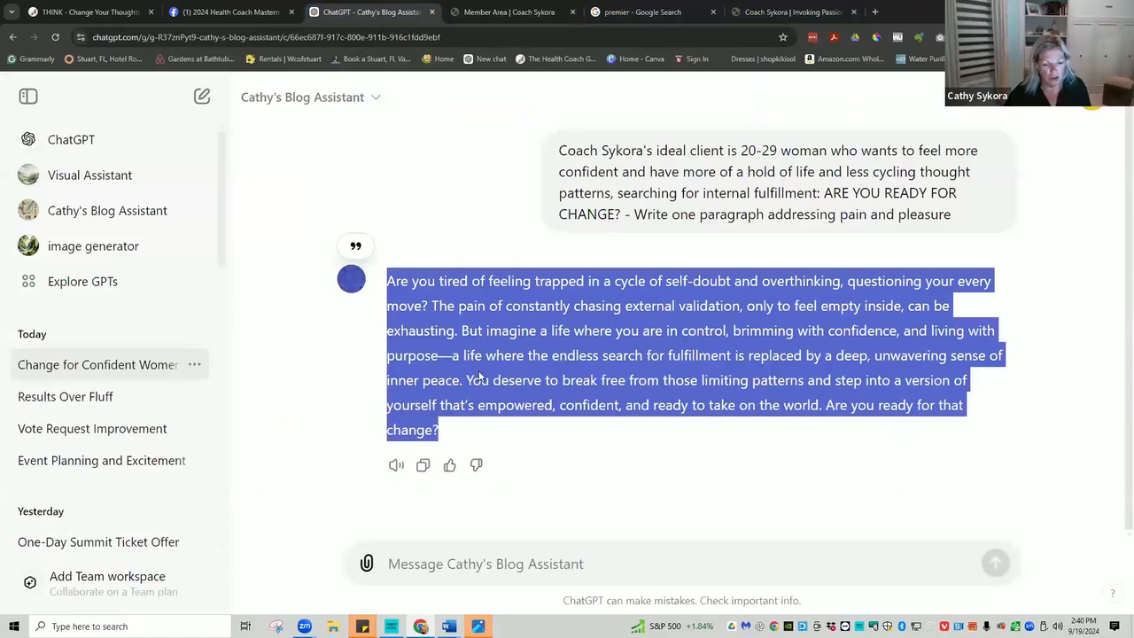
click(533, 565)
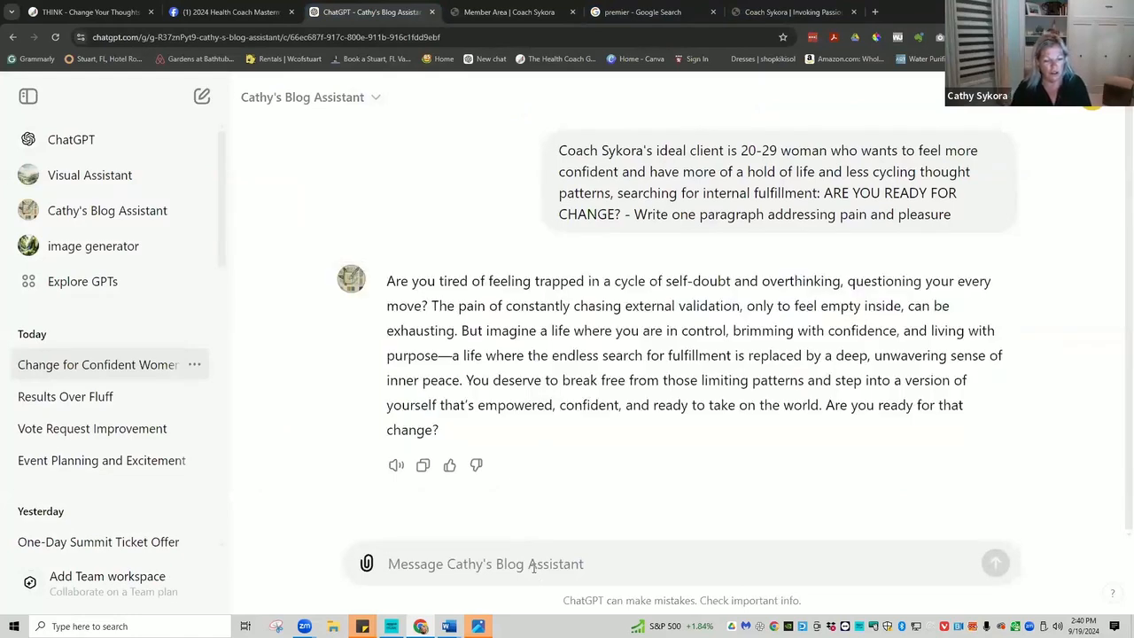
text(w)
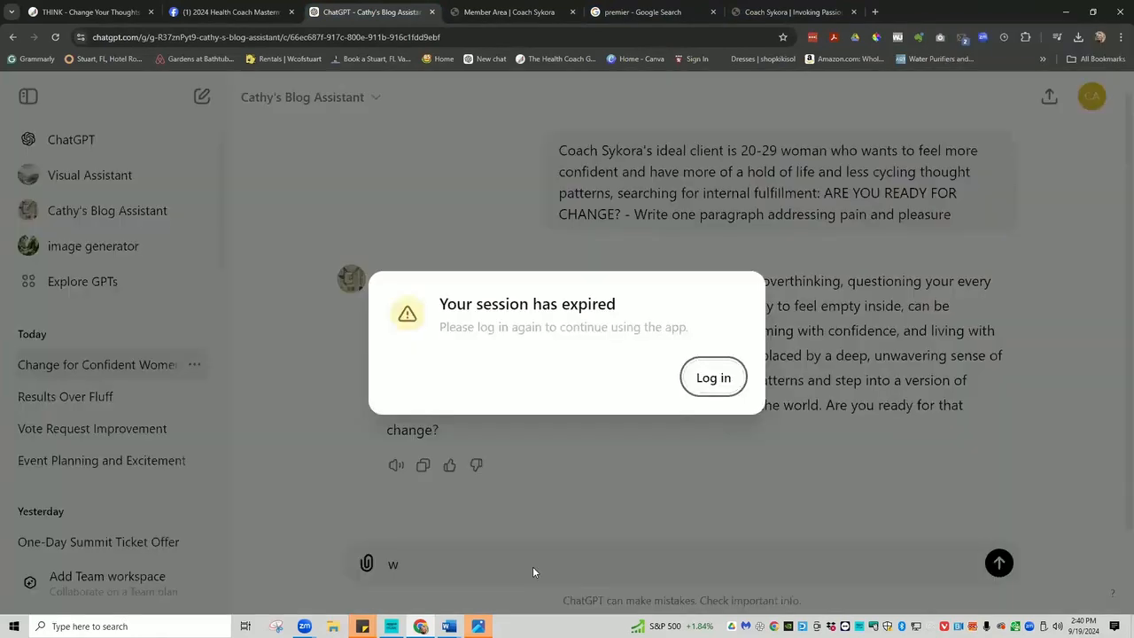
click(704, 378)
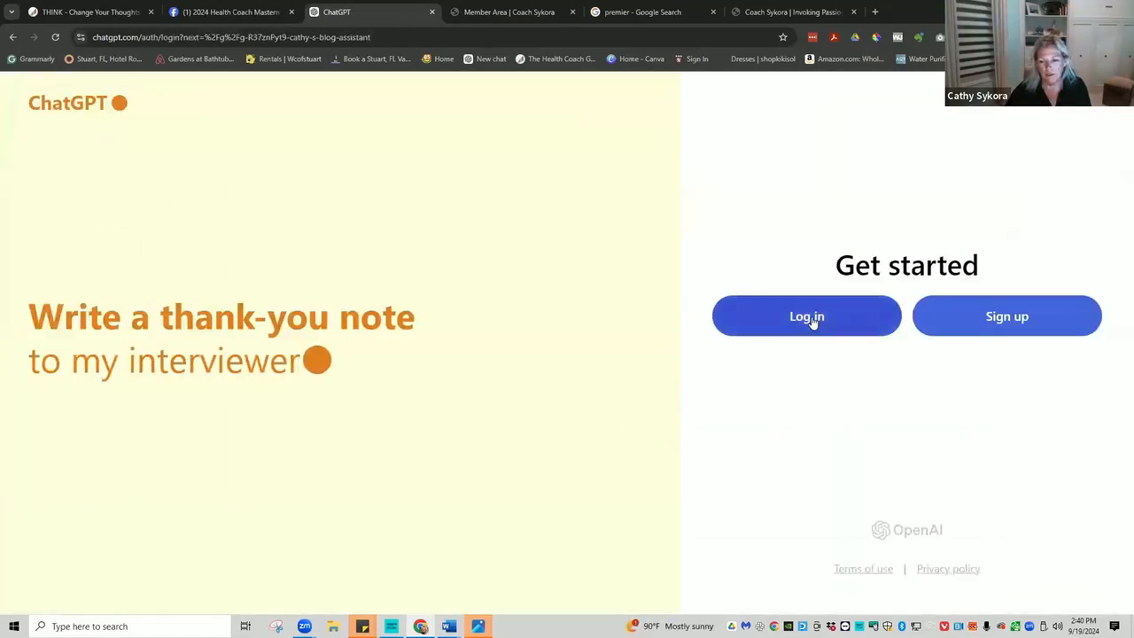
click(811, 319)
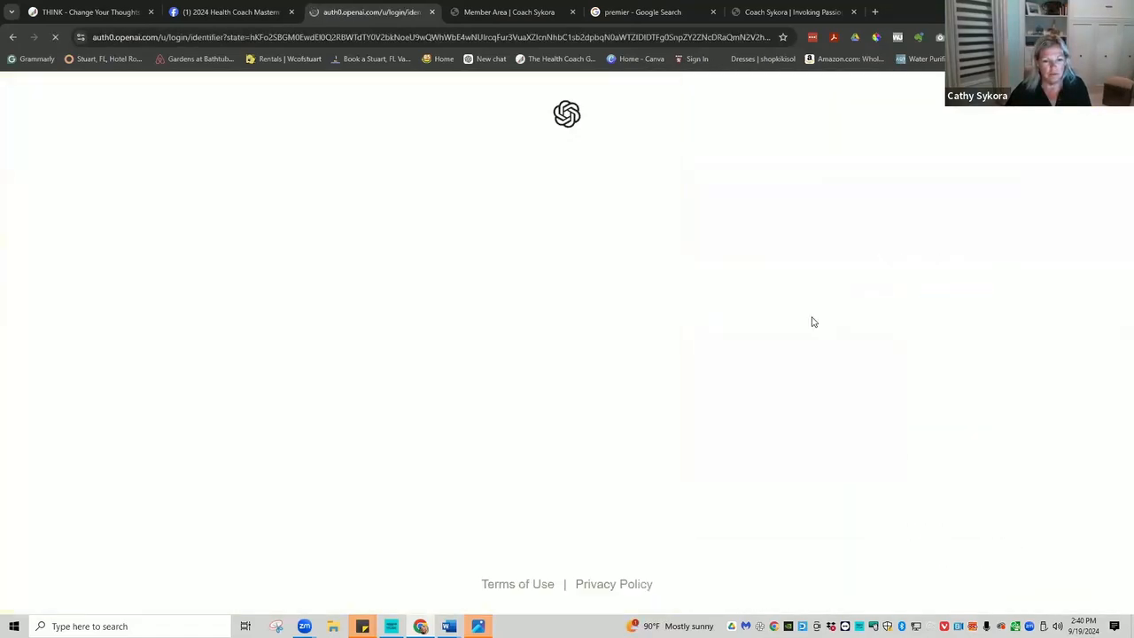
click(544, 410)
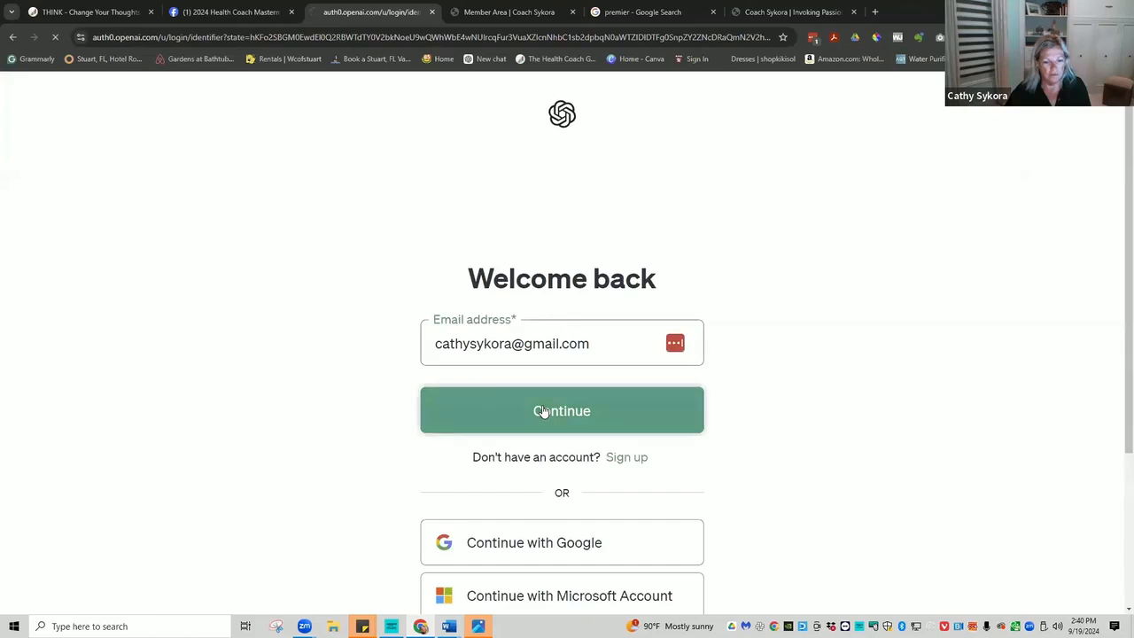
click(538, 442)
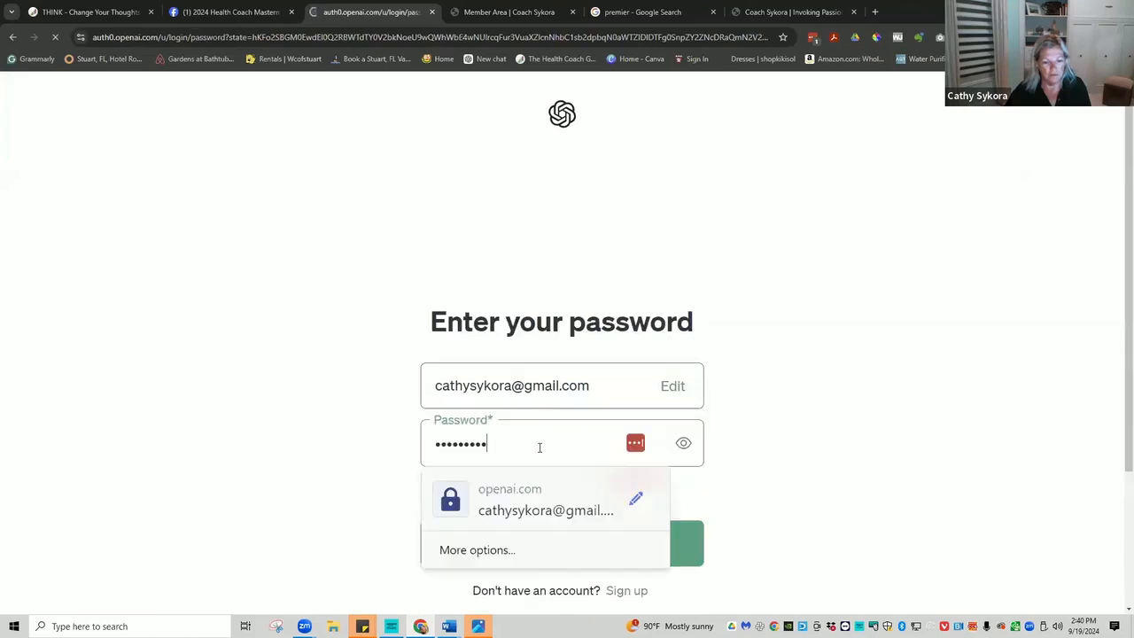
click(561, 523)
click(569, 541)
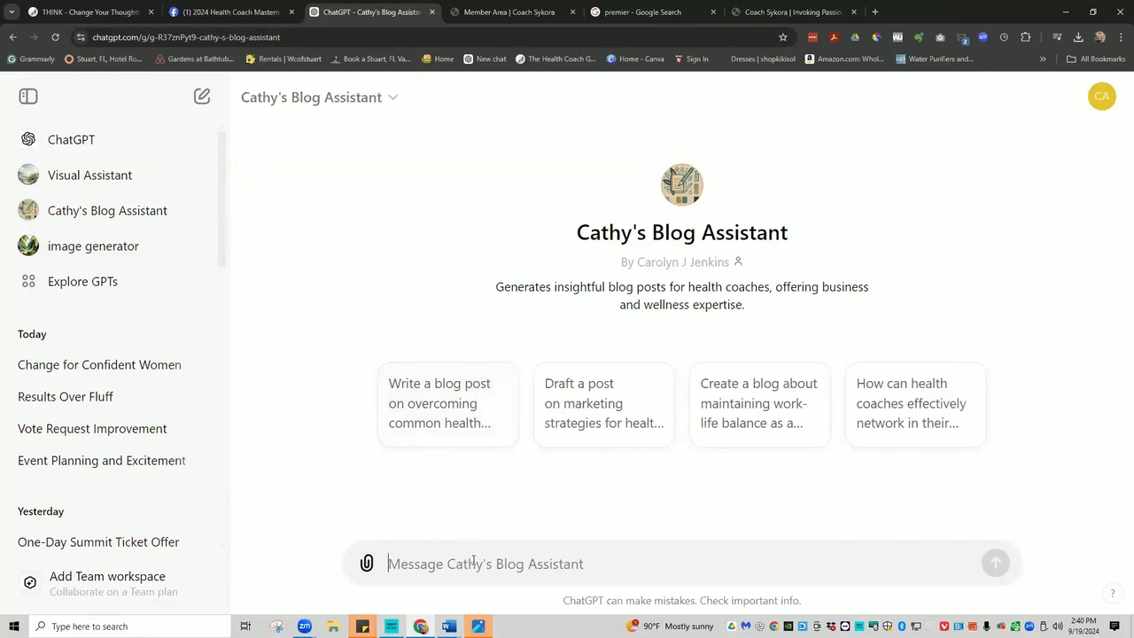
Ask the Blog Assistant for 5 upbeat wellness-focused blog title ideas.
text(What i)
key(BackSpace)
key(BackSpace)
key(BackSpace)
key(BackSpace)
key(BackSpace)
key(BackSpace)
text(give me 5 idea)
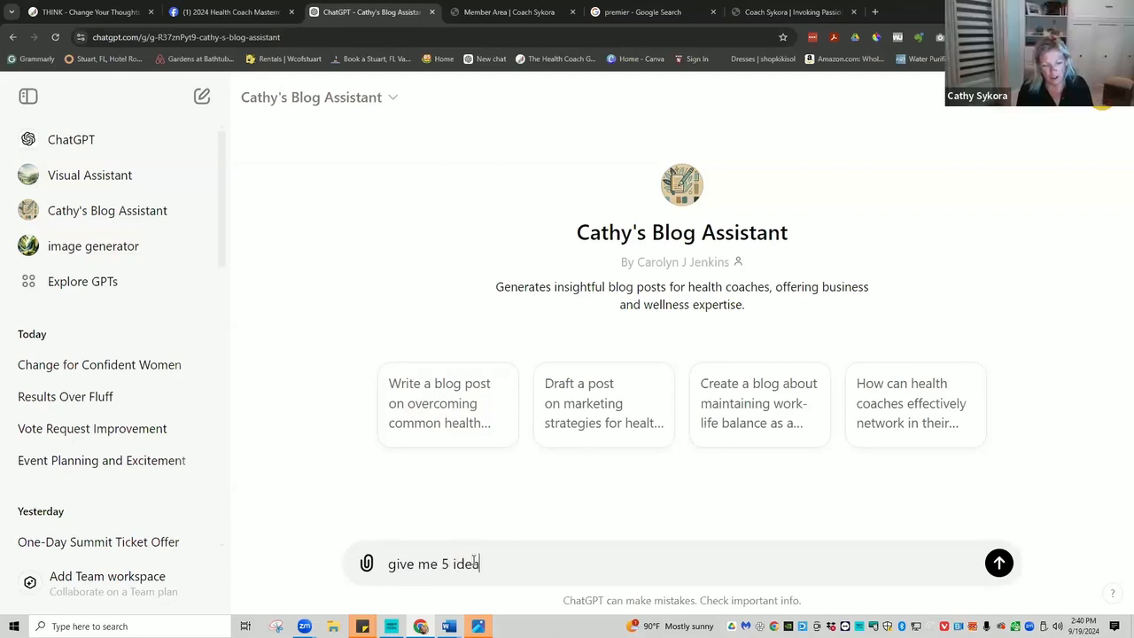
text(s - upbeat wellne)
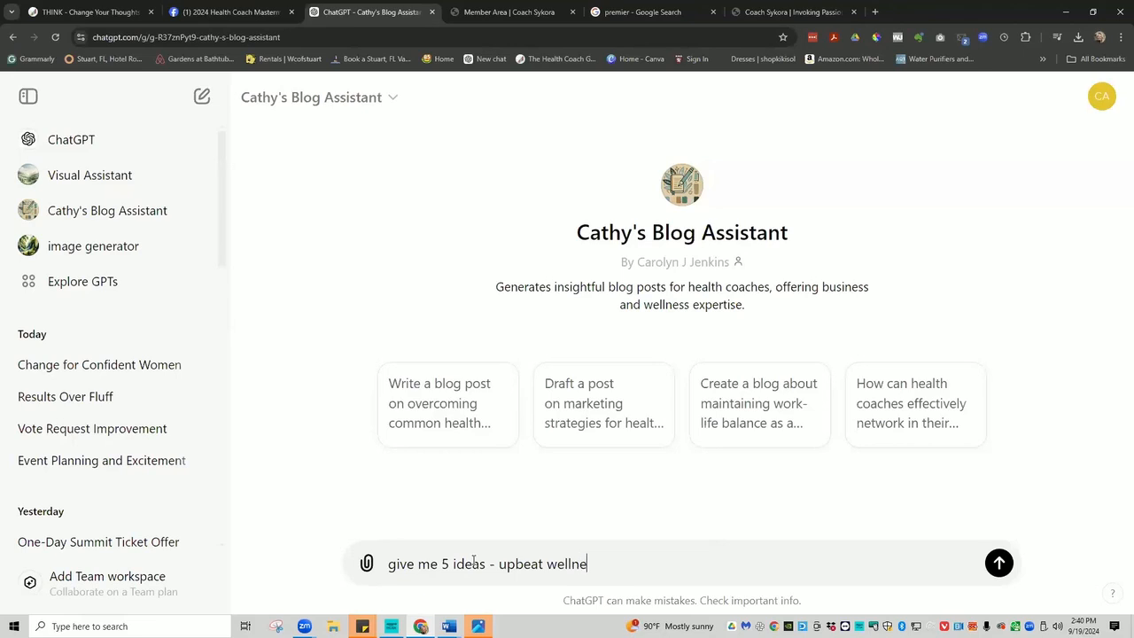
text(sed blog titles for Sykora)
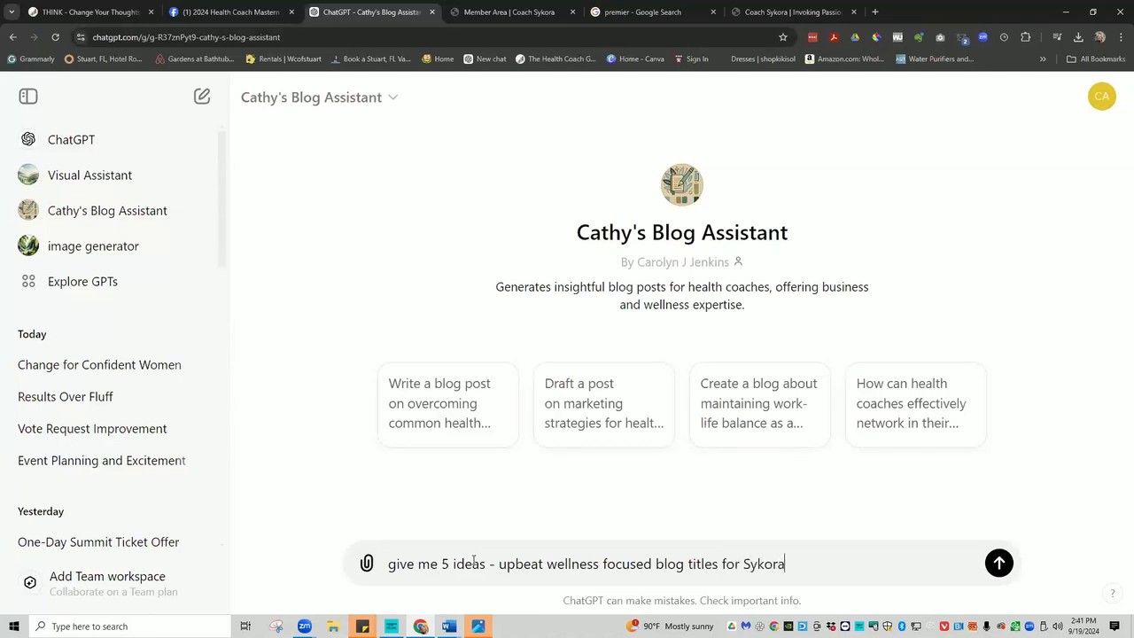
key(Return)
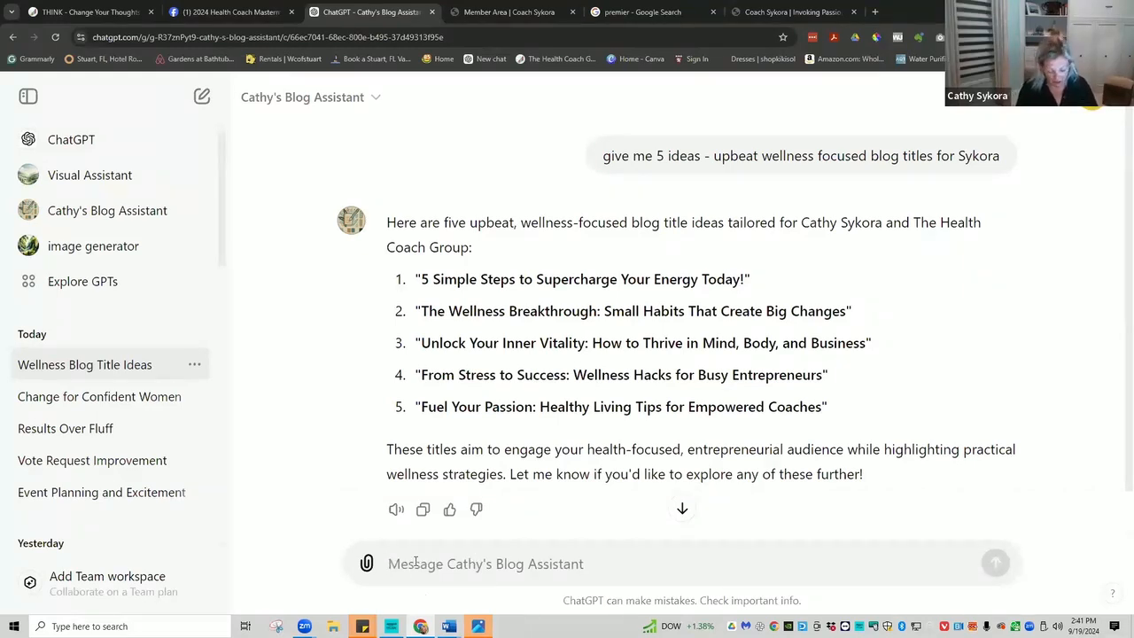
Request blog series titles that use the coach's first name in a rhythmic fashion.
text(This is the tit)
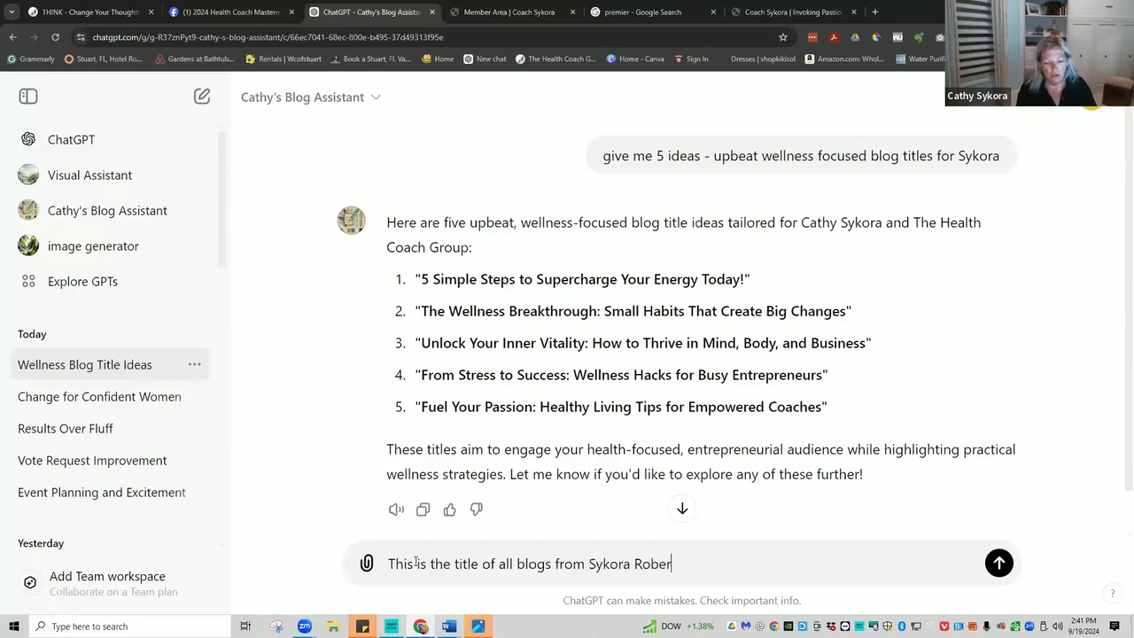
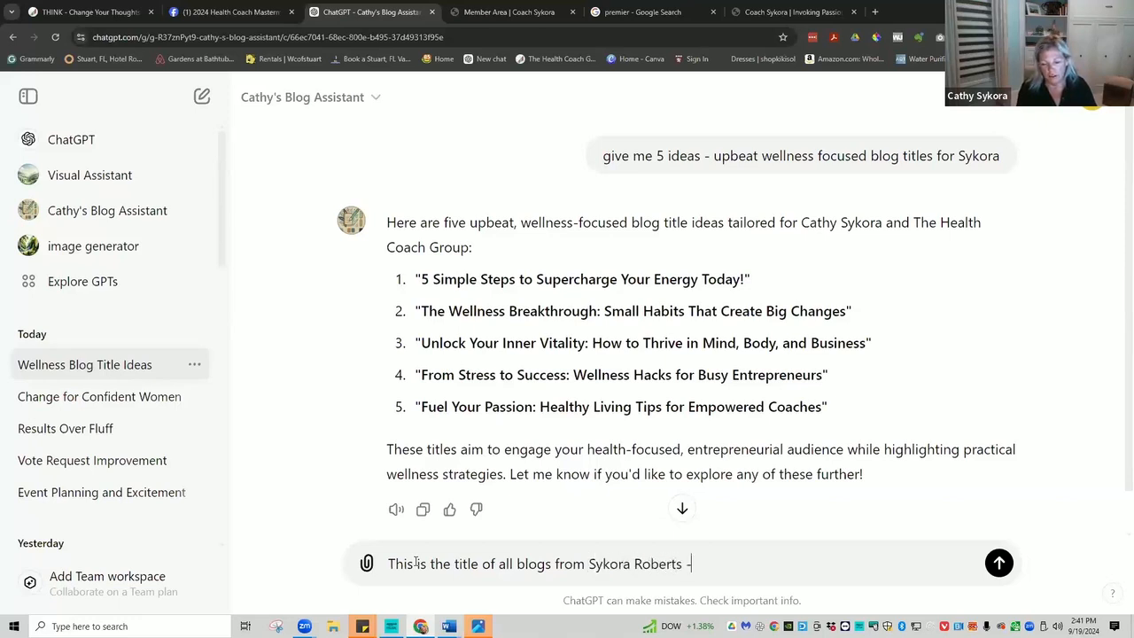
text( please use her fi)
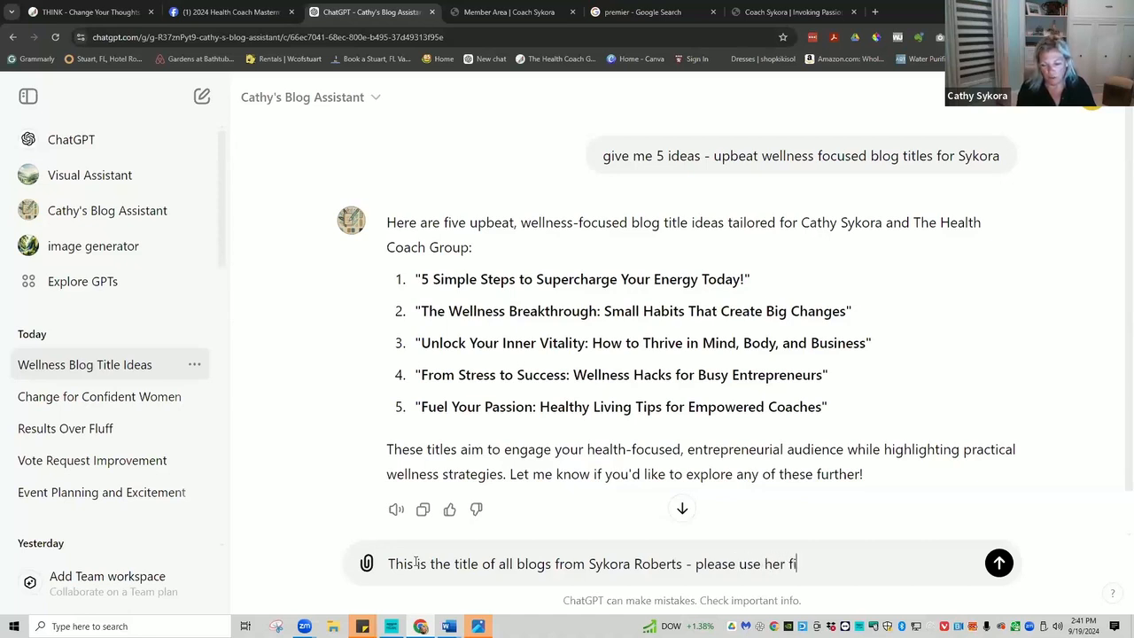
text(rst name )
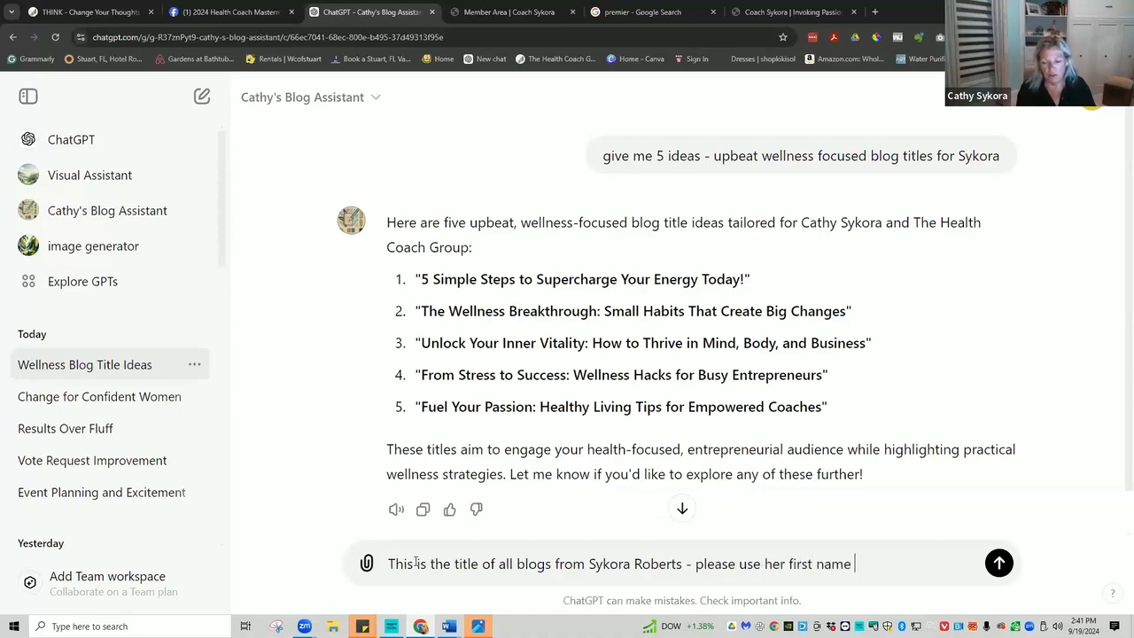
text(in a rhythmic fash)
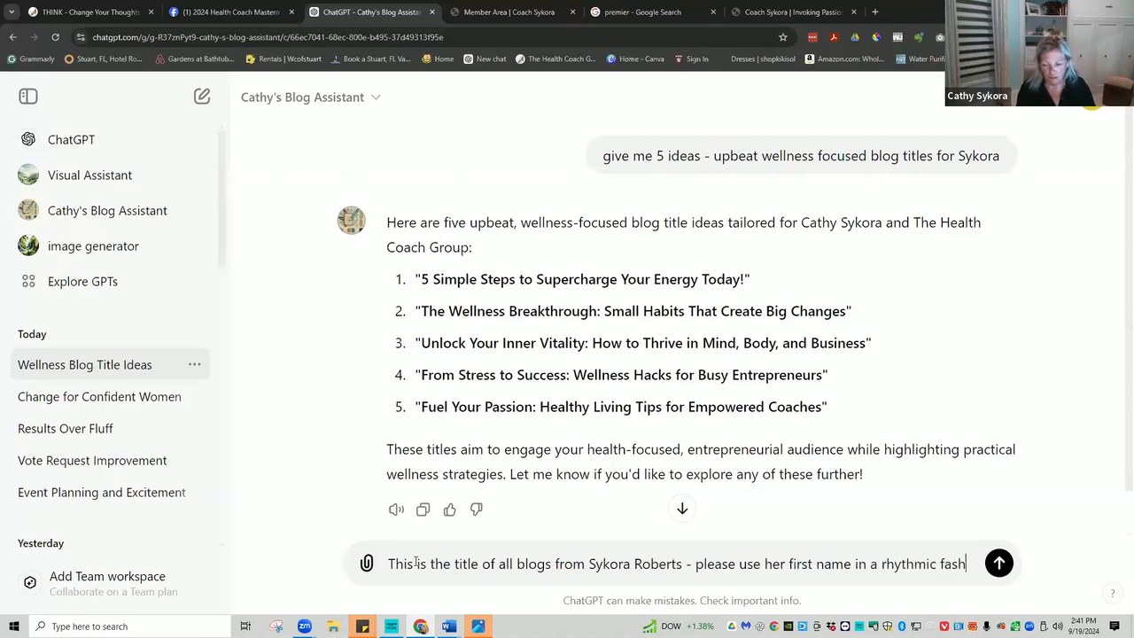
text(ion)
key(Return)
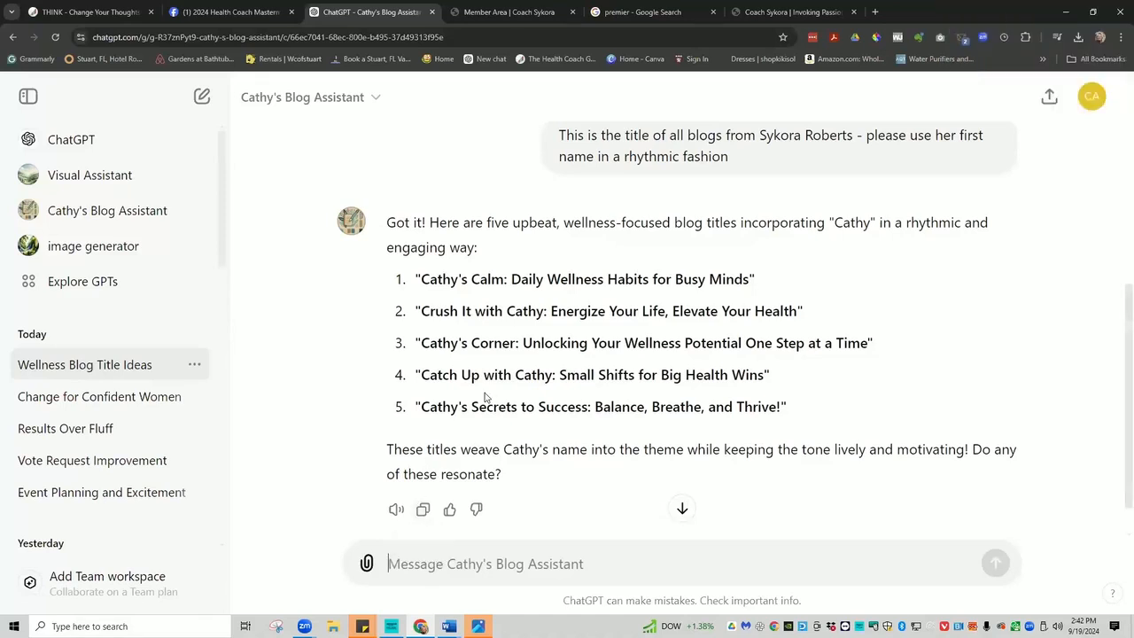
Copy most of the fifth suggested title's wording.
drag(474, 406, 787, 420)
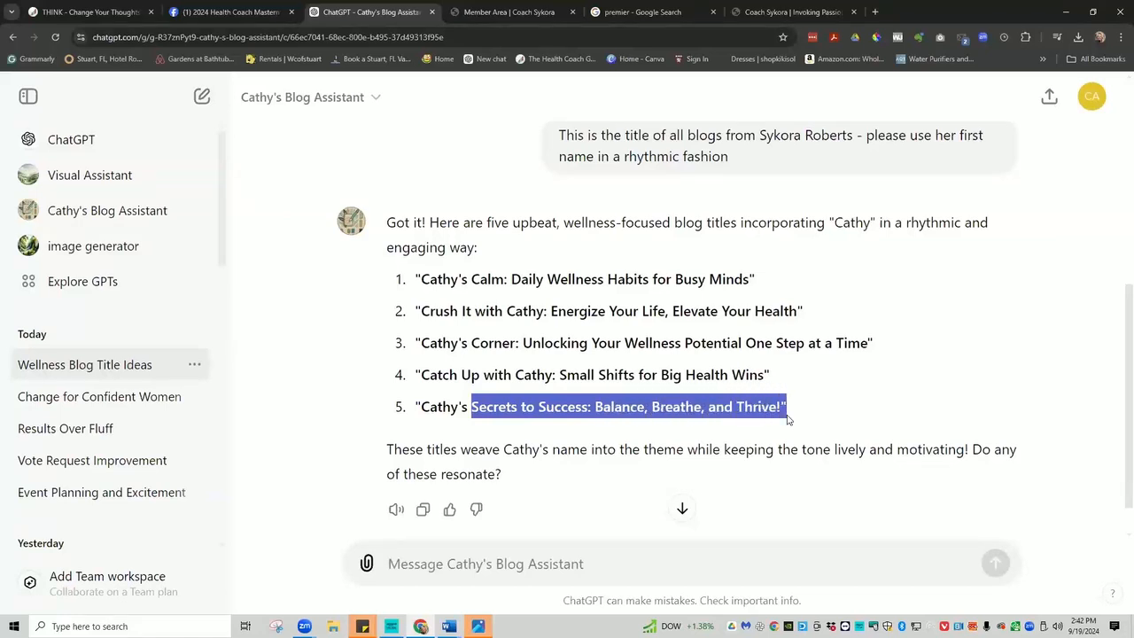
right_click(681, 407)
click(721, 423)
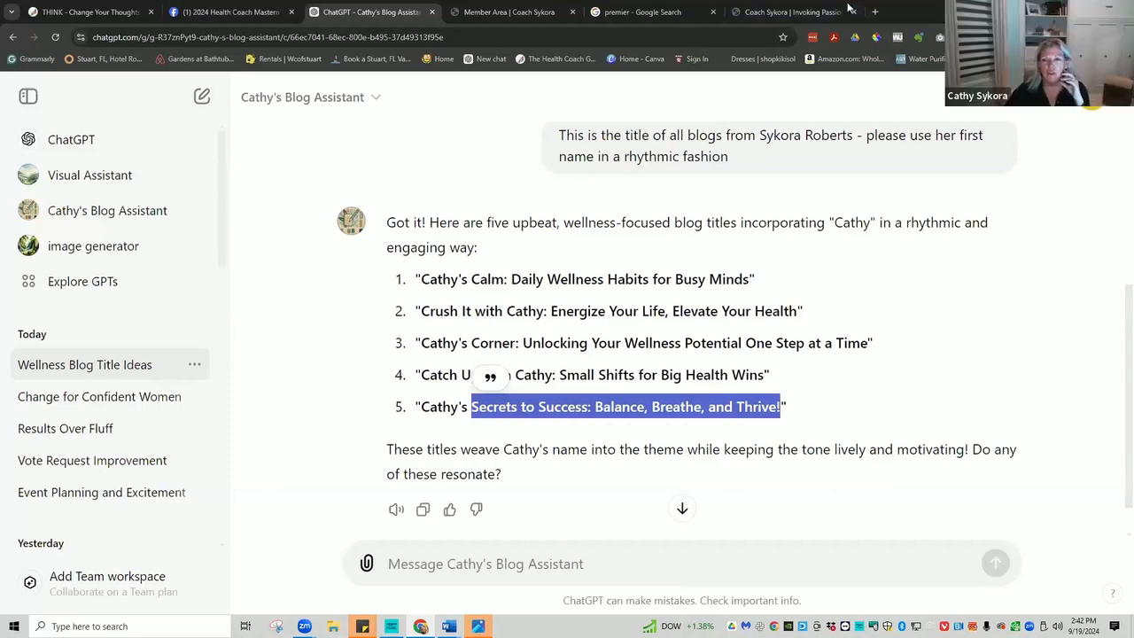
click(788, 12)
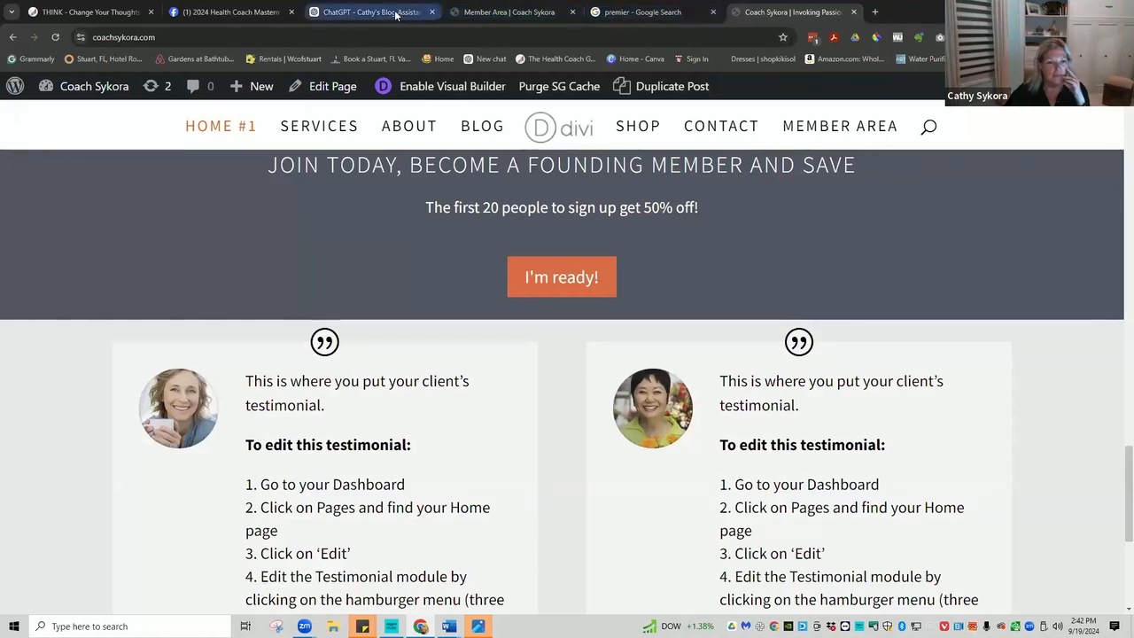
Append 'Secrets' to the cup blurb's title on the Member Area page.
click(485, 11)
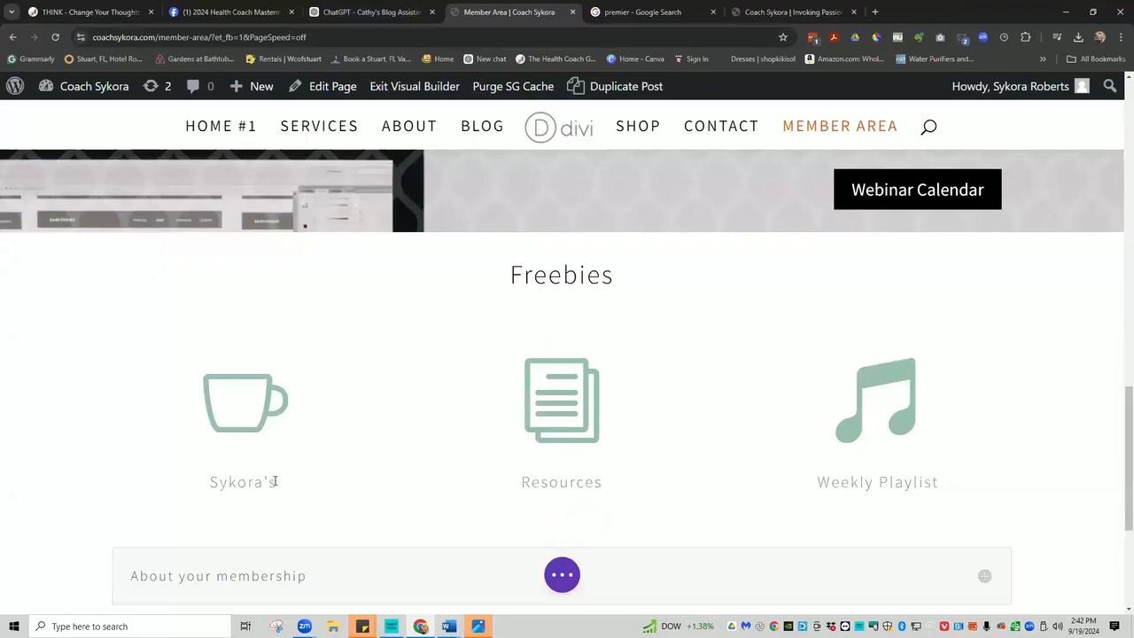
click(328, 478)
text(Secrets)
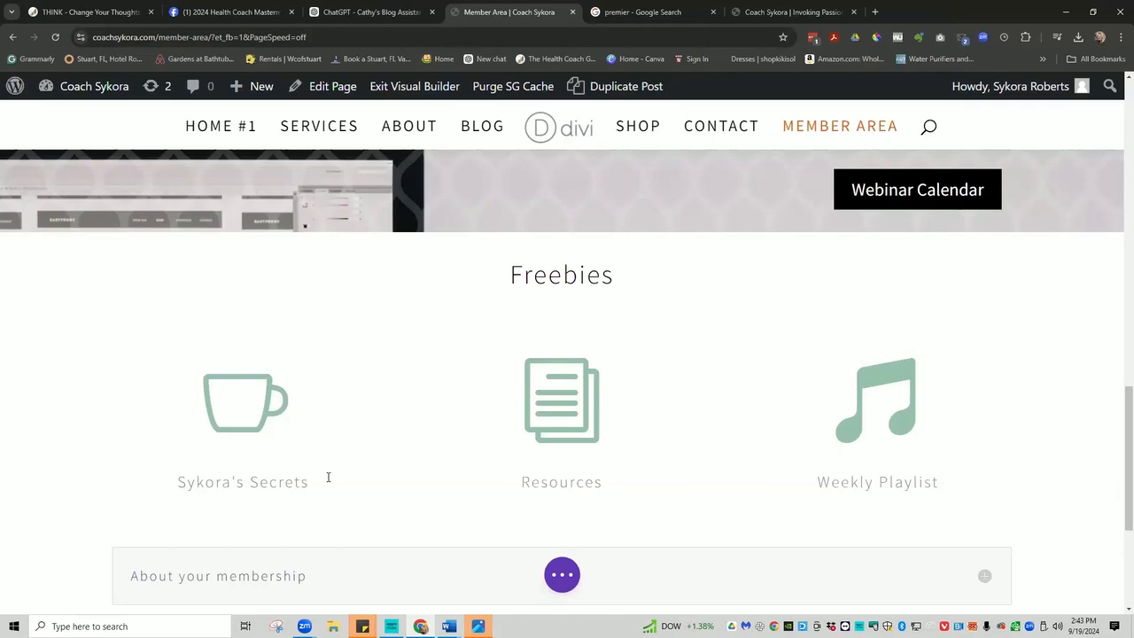
Try adding ': a blog series' to the blurb title, then delete it again.
click(312, 480)
text(: a blog series)
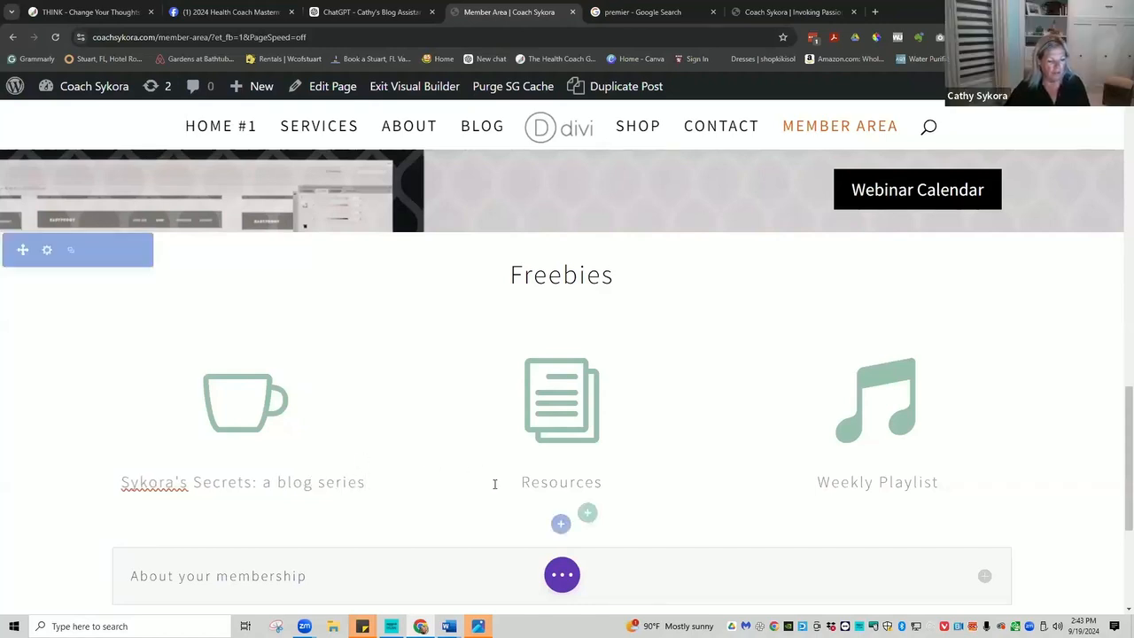
click(230, 398)
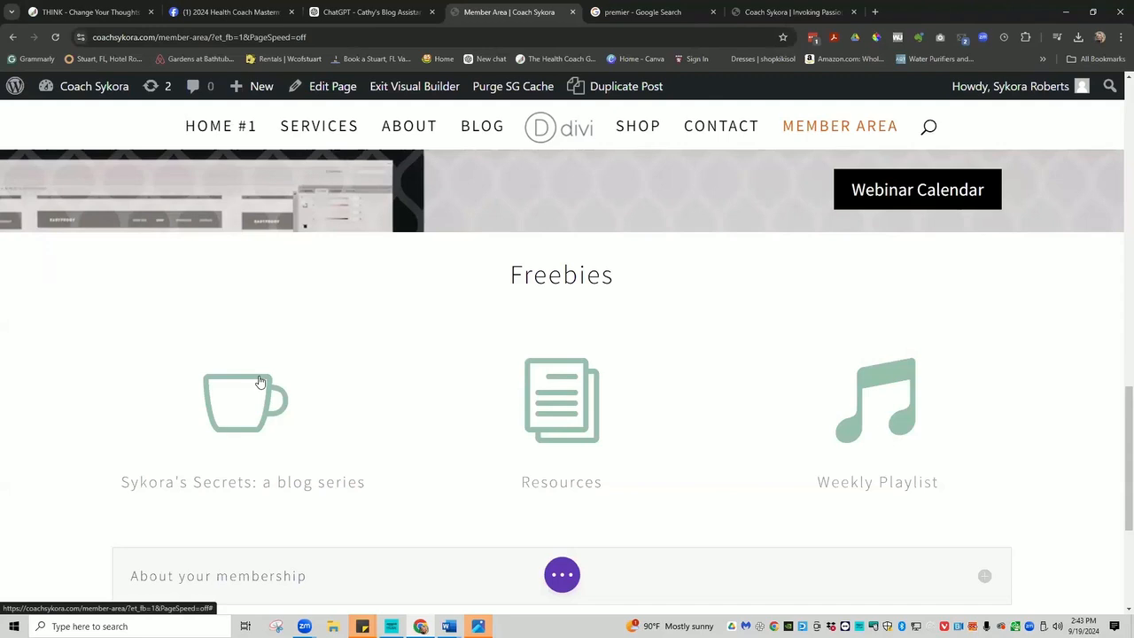
drag(267, 483, 372, 483)
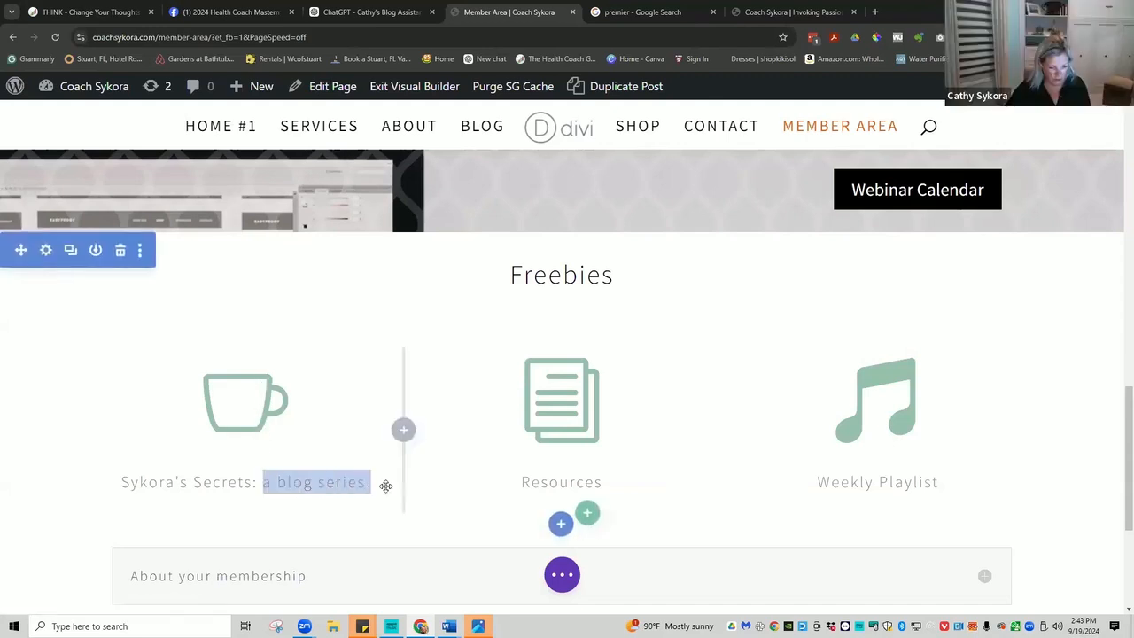
double_click(329, 482)
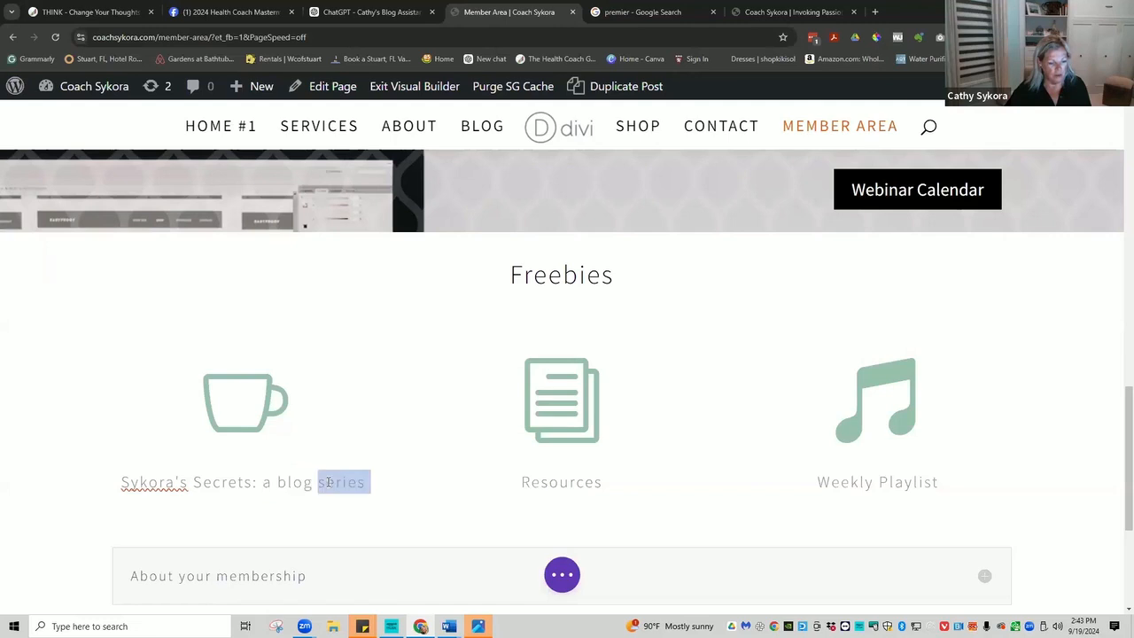
triple_click(324, 482)
click(304, 481)
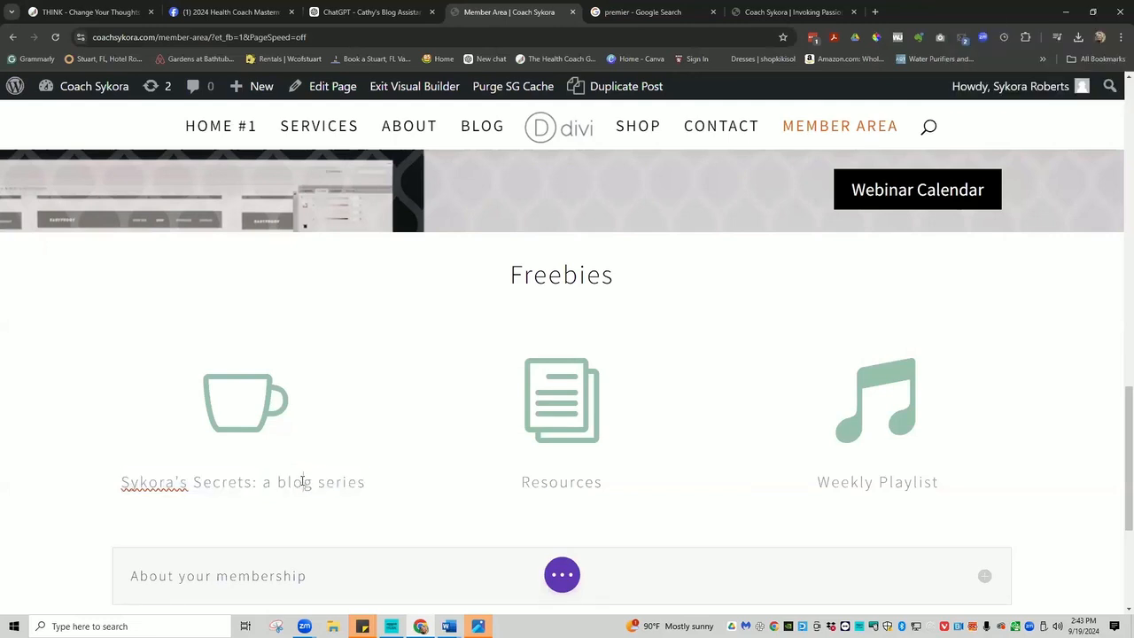
drag(253, 482, 370, 483)
key(BackSpace)
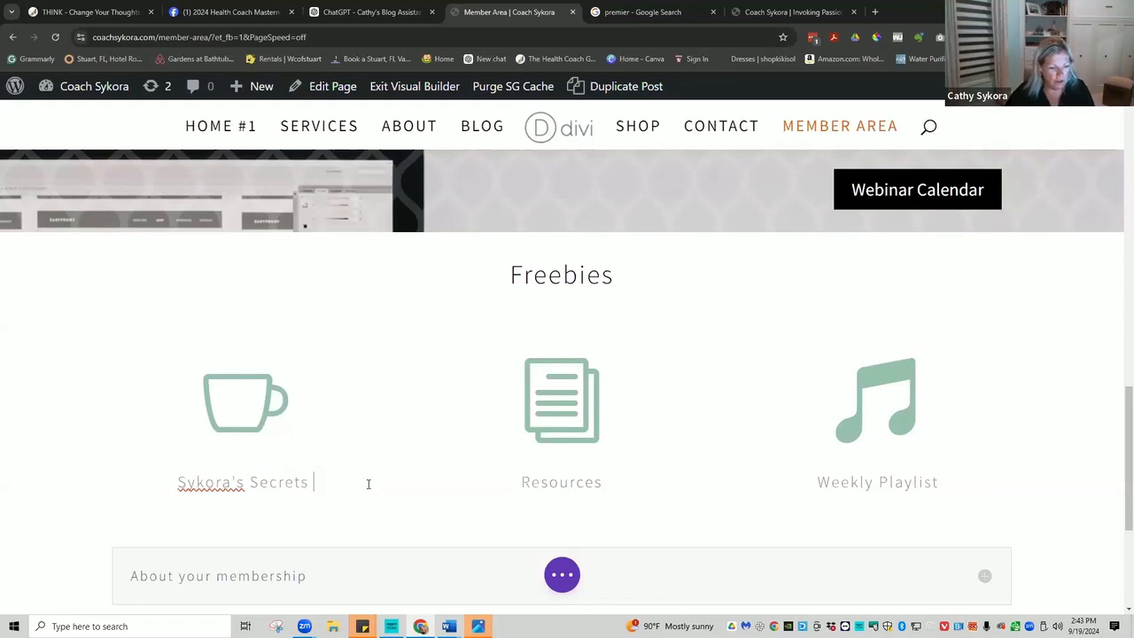
click(245, 505)
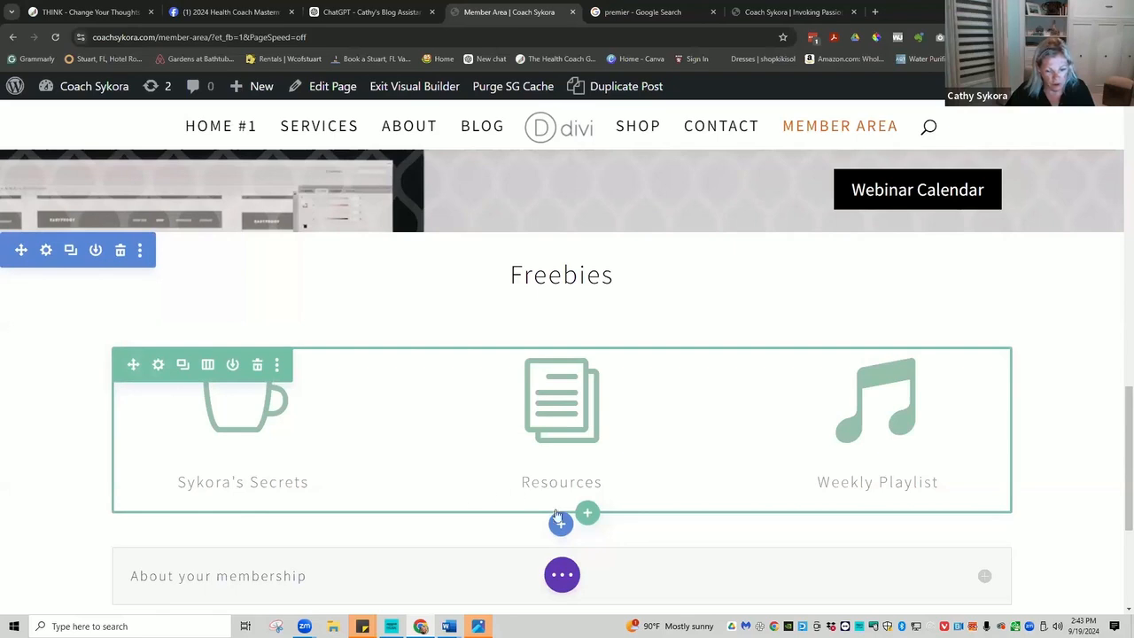
Insert a text module under the cup blurb reading 'a blog series'.
click(247, 471)
scroll(299, 364, down, 10)
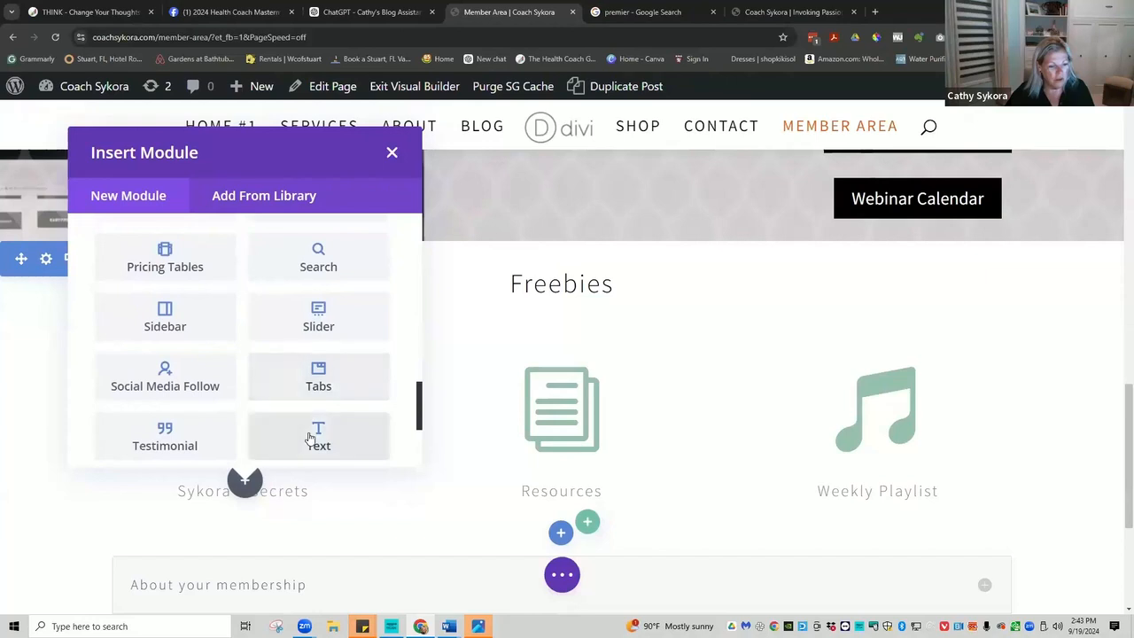
click(318, 438)
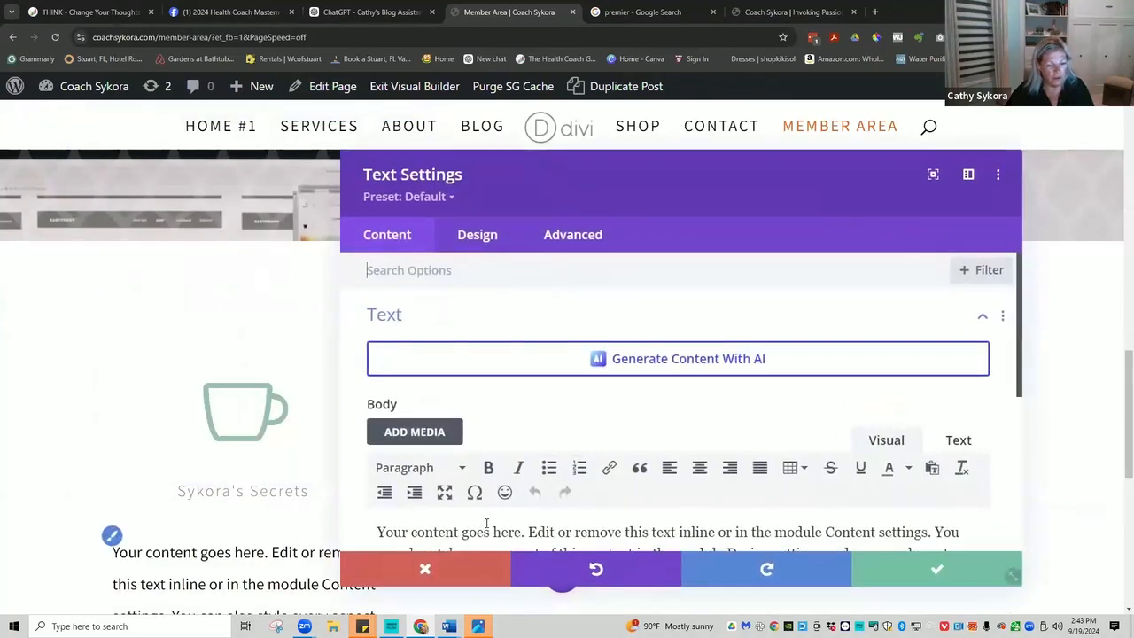
scroll(413, 478, down, 4)
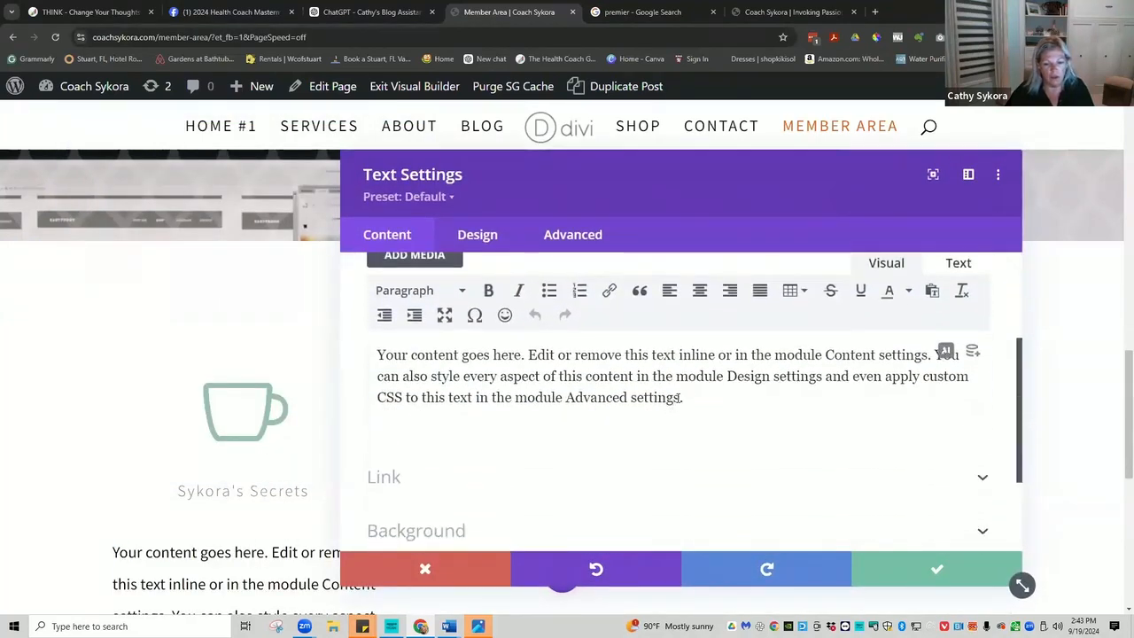
drag(682, 399, 377, 354)
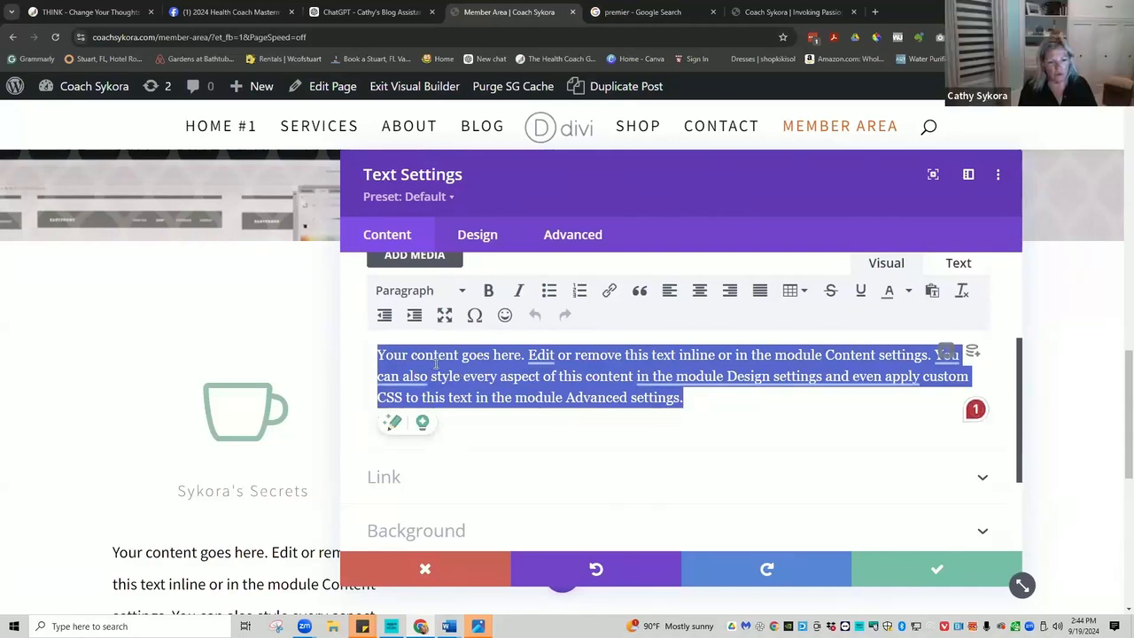
text(a b)
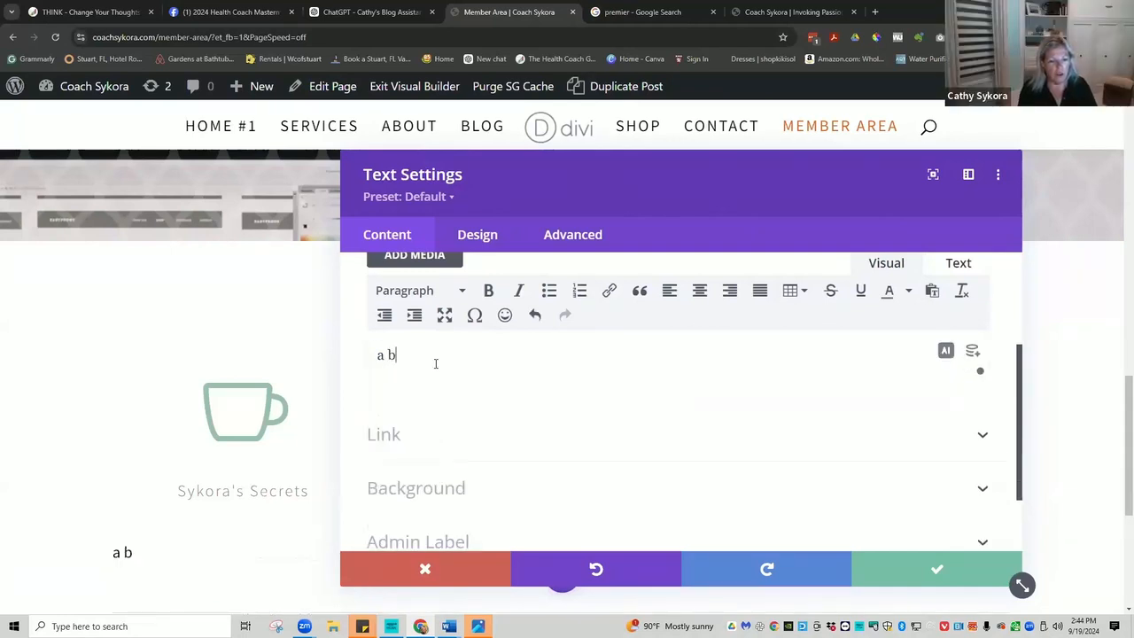
text(log series)
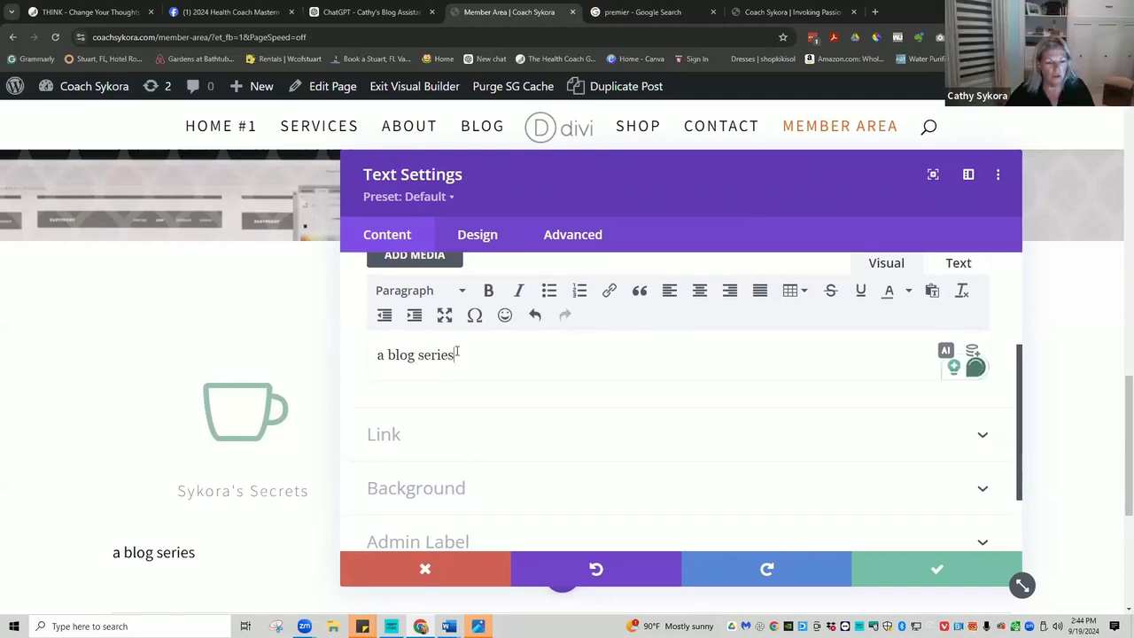
Make the 'a blog series' subtitle italic, grey and centre-aligned.
drag(460, 356, 359, 359)
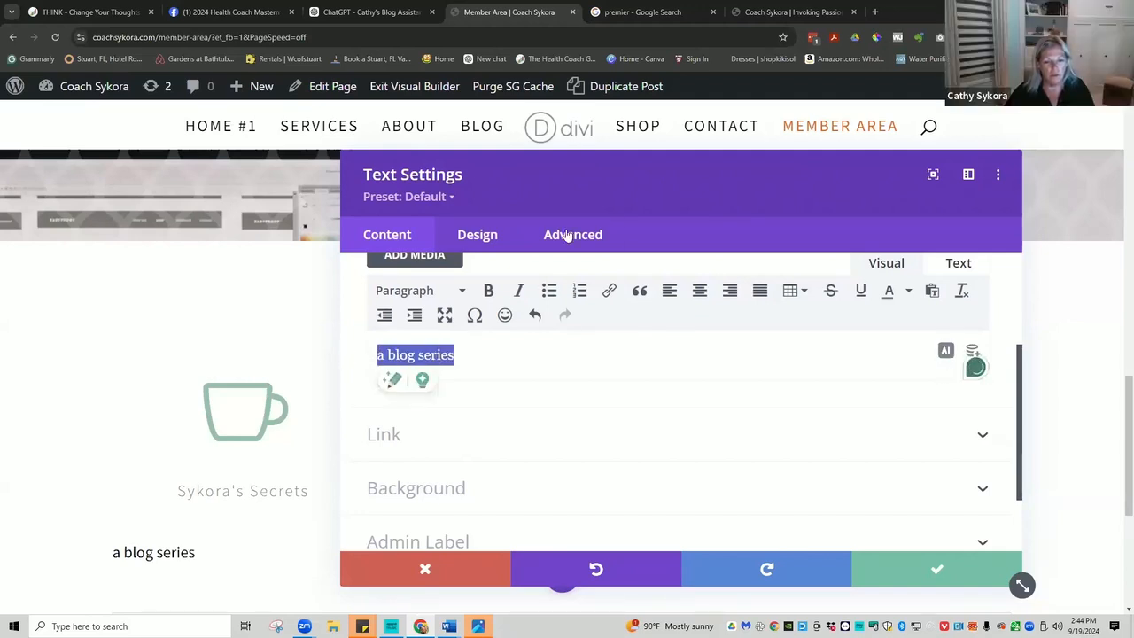
click(519, 292)
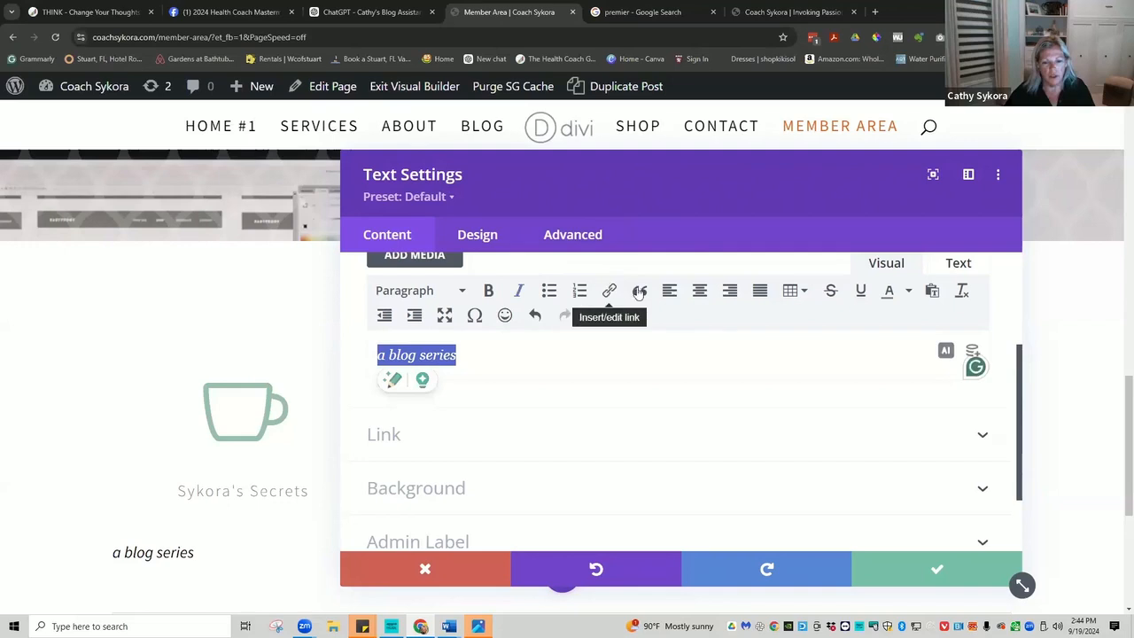
click(908, 293)
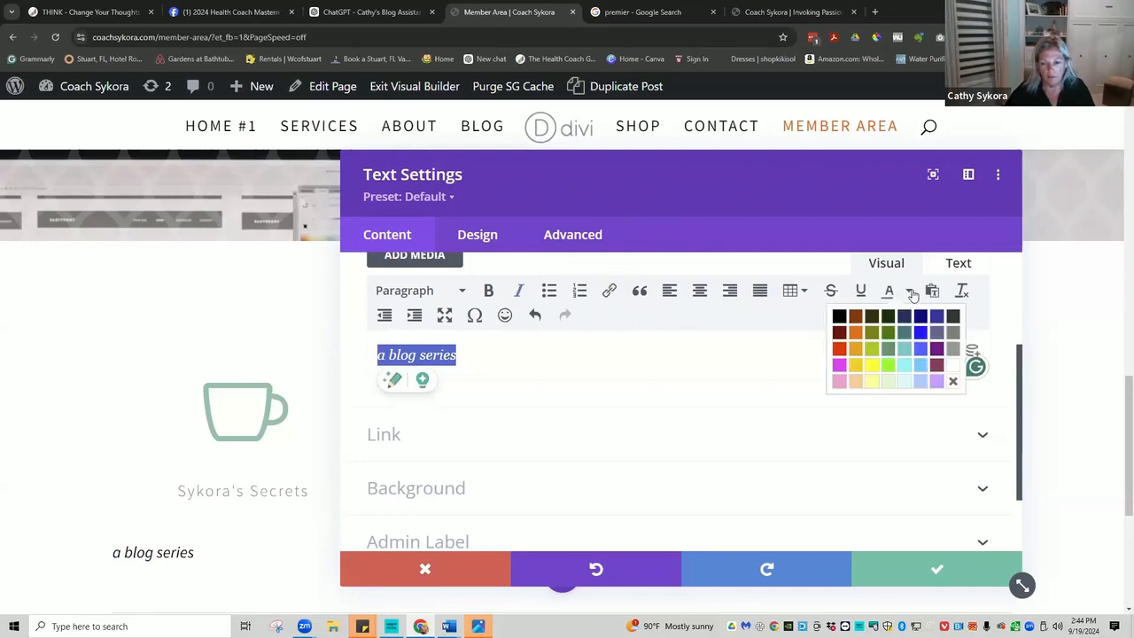
click(947, 352)
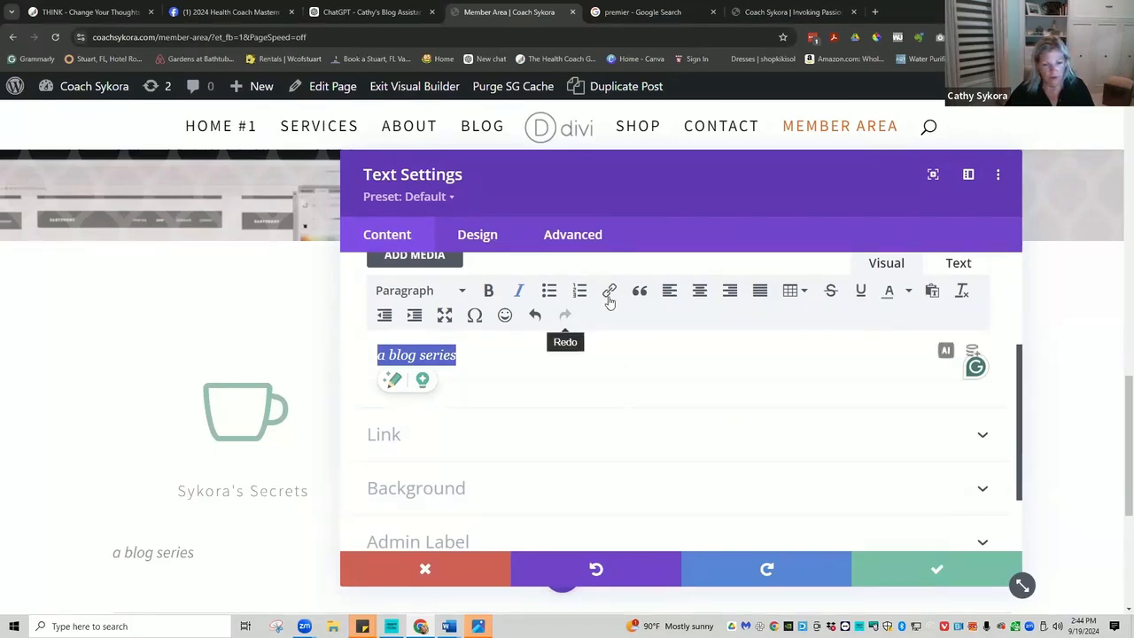
click(699, 292)
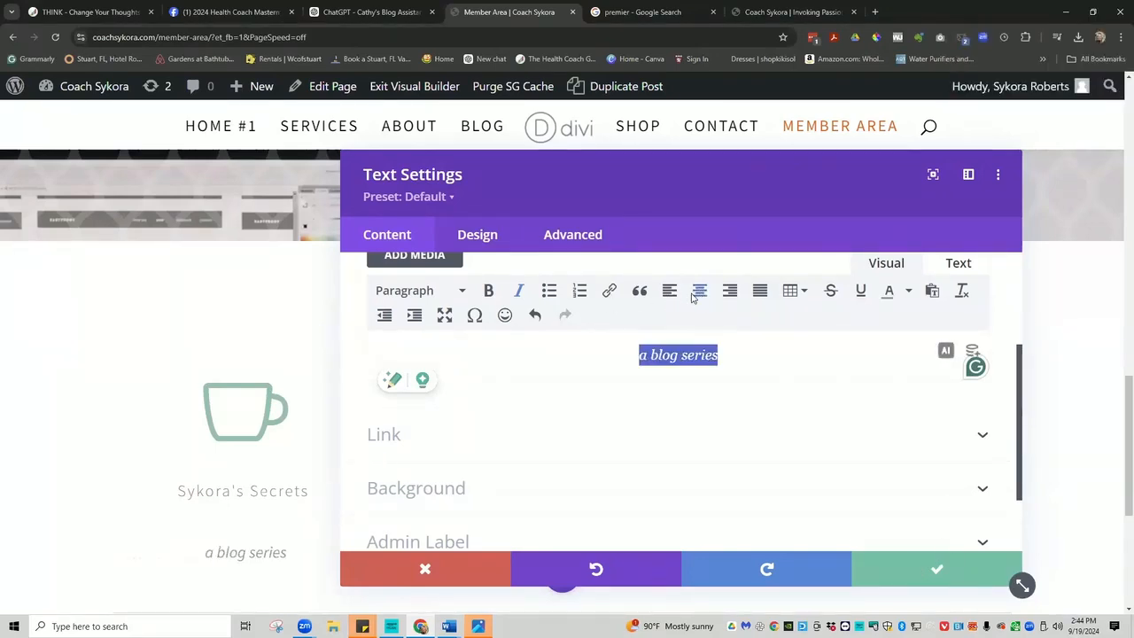
Give the 'a blog series' subtitle 0px top padding and a -37px top margin, then save.
click(477, 234)
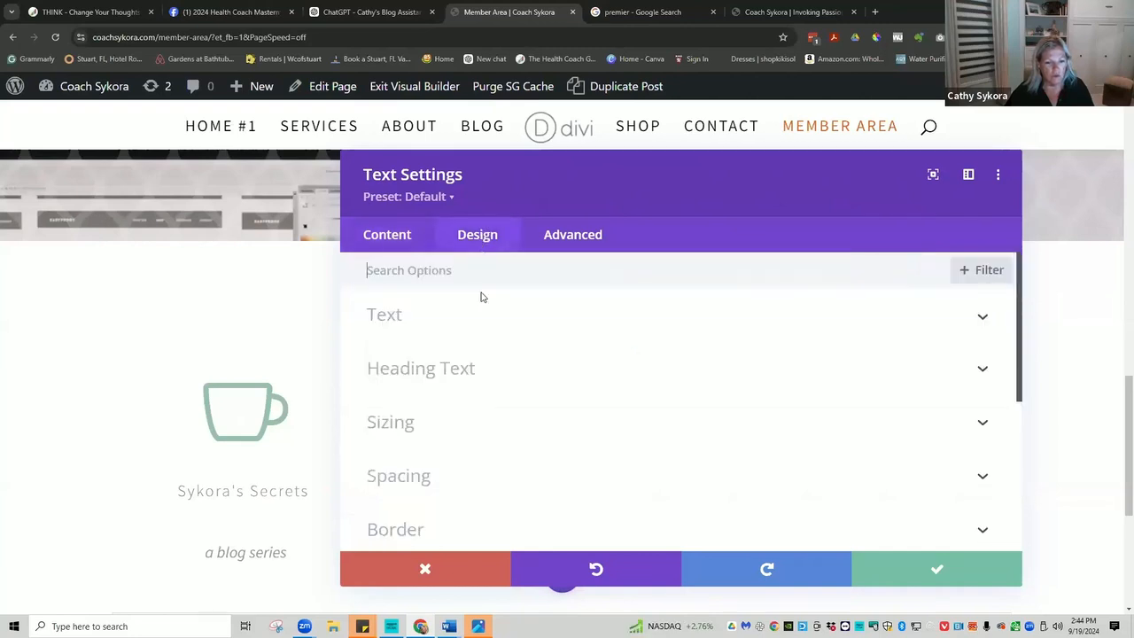
click(462, 476)
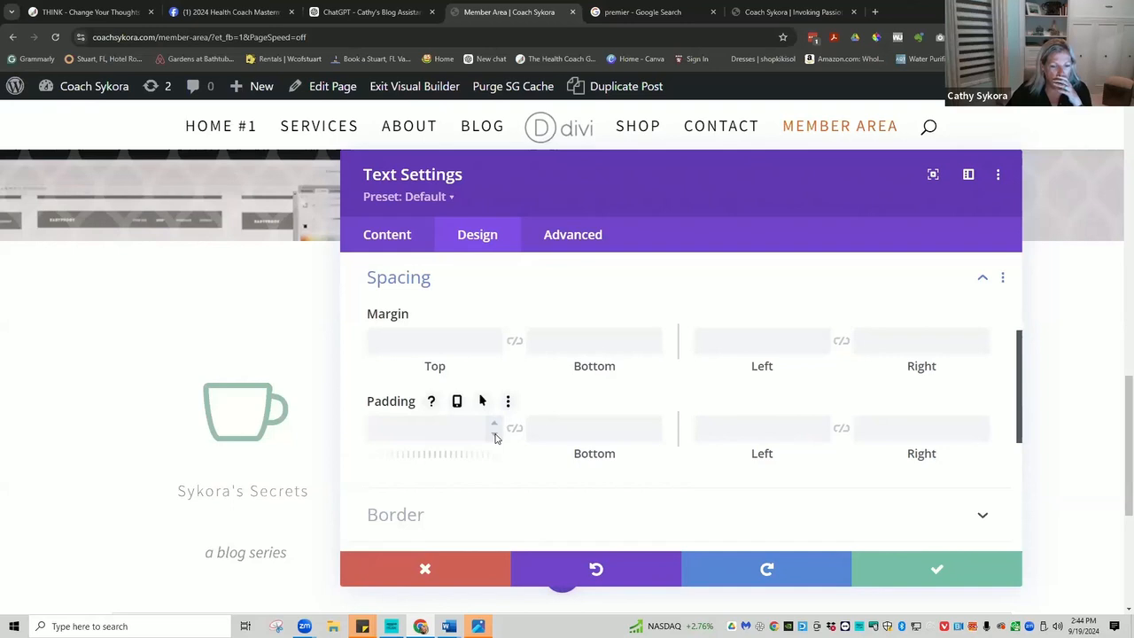
click(495, 437)
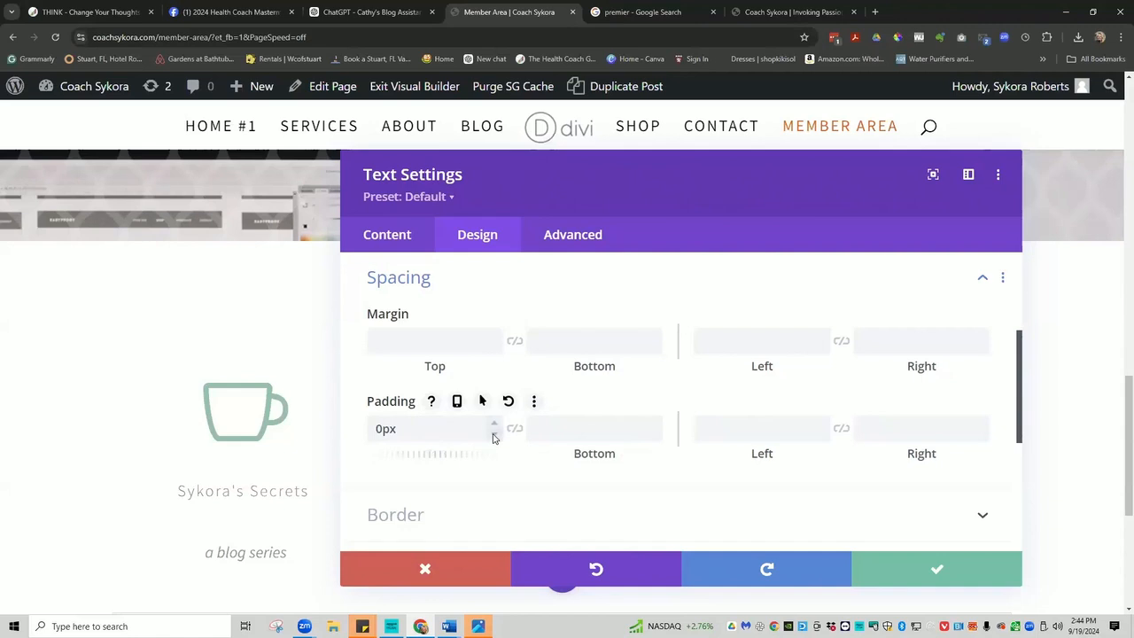
click(495, 351)
click(495, 350)
click(495, 350)
click(495, 351)
click(495, 351)
click(495, 350)
click(495, 350)
click(495, 351)
click(495, 351)
click(496, 351)
click(495, 350)
click(495, 351)
click(495, 350)
click(495, 351)
click(495, 351)
click(495, 351)
click(495, 351)
click(496, 351)
click(495, 351)
click(495, 351)
click(495, 351)
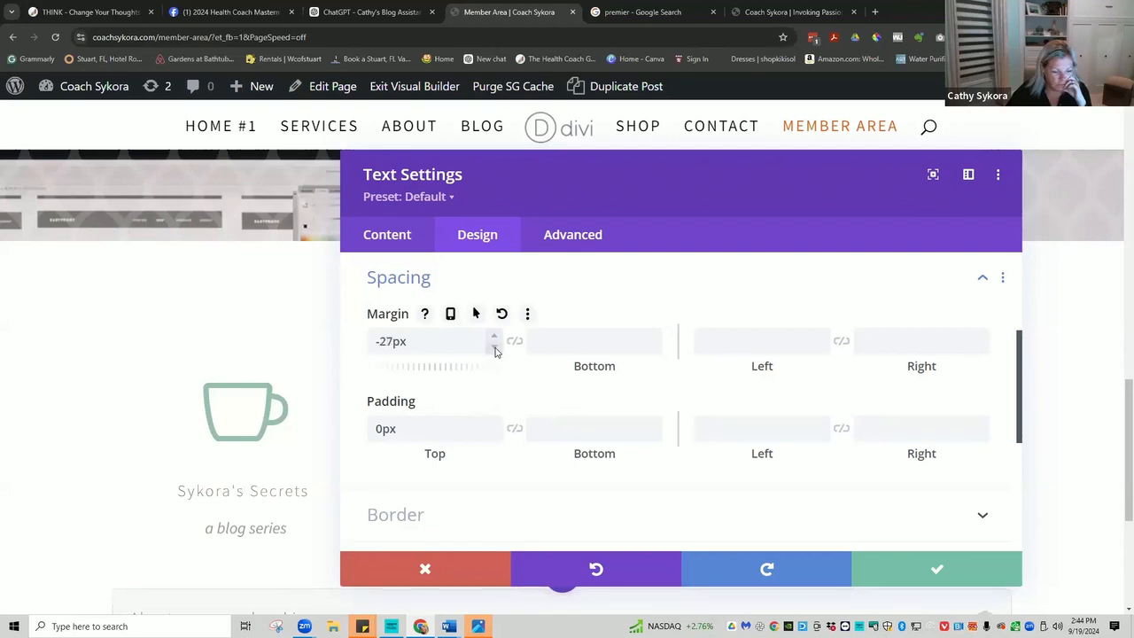
click(495, 350)
click(495, 350)
click(495, 351)
click(495, 351)
click(495, 351)
click(495, 351)
click(495, 351)
click(495, 351)
click(495, 351)
click(495, 351)
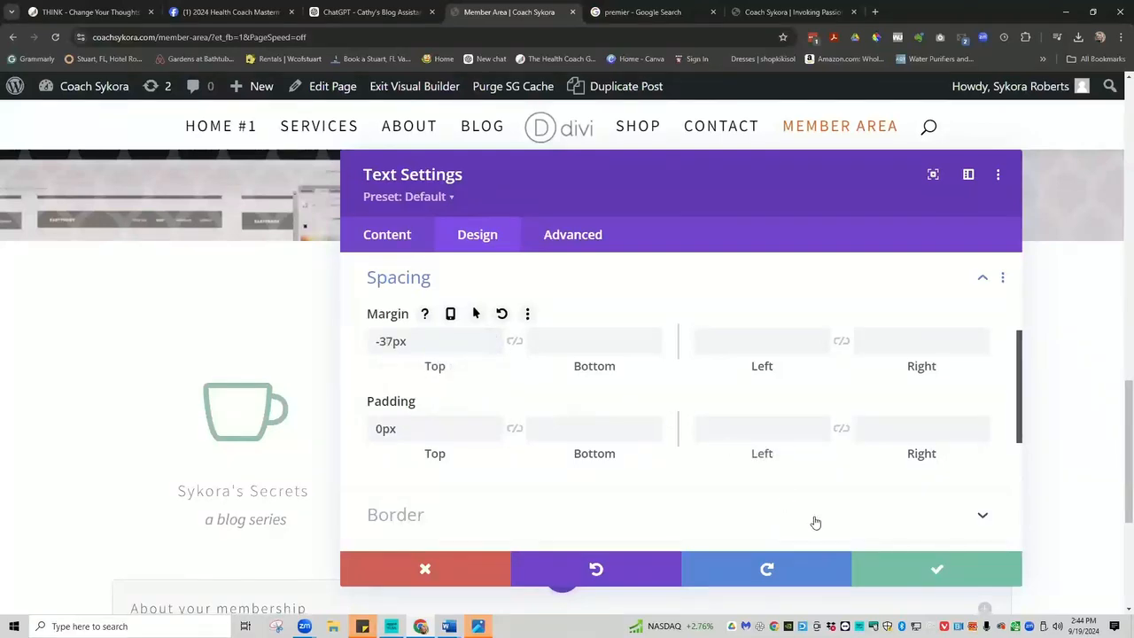
click(942, 567)
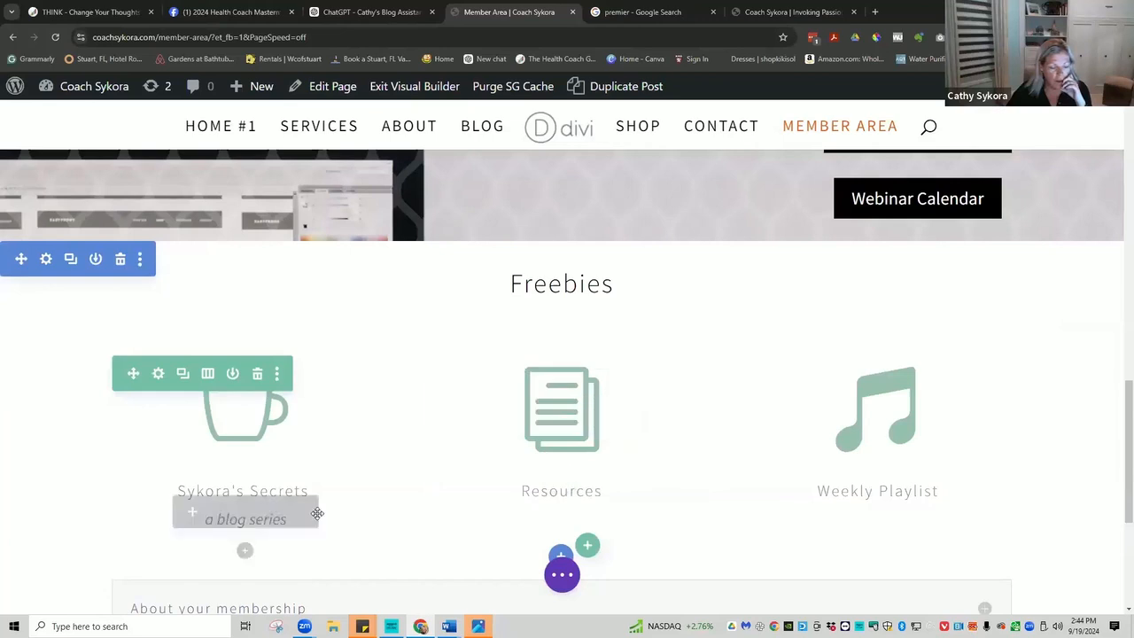
Search the icons for 'secret' and swap the Sykora's Secrets blurb's cup icon for the spy icon.
mouse_move(243, 478)
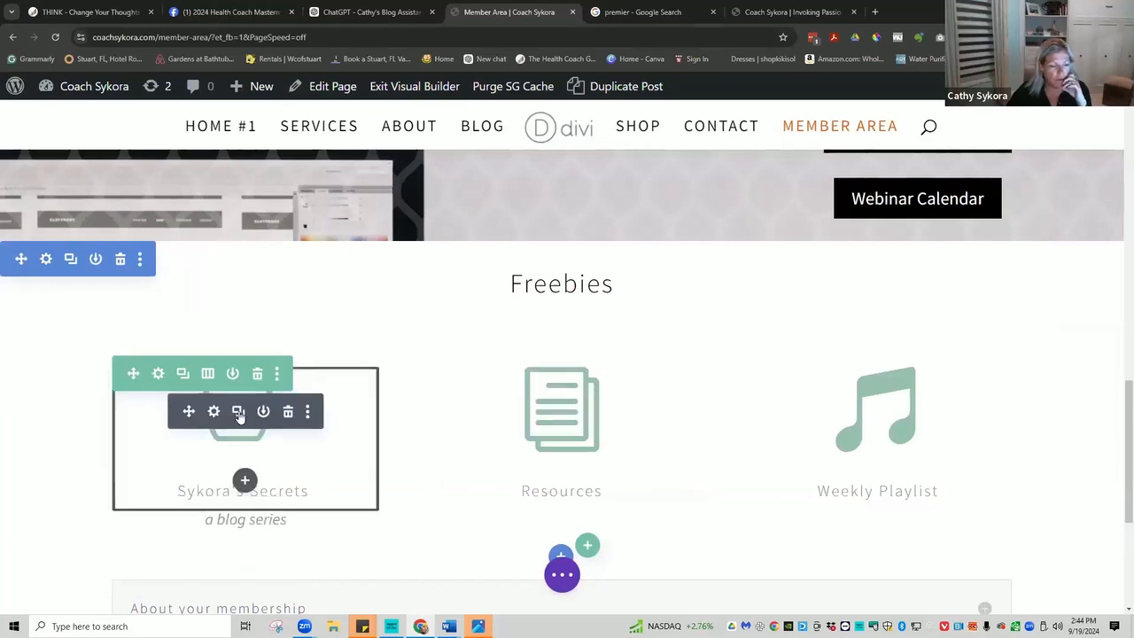
click(213, 412)
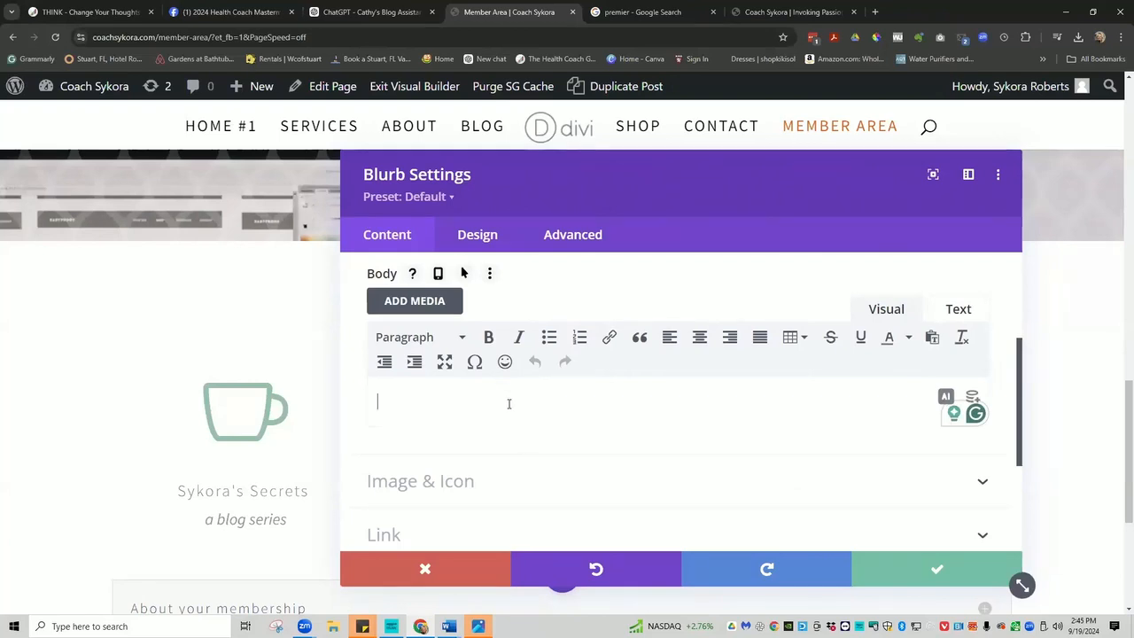
click(473, 480)
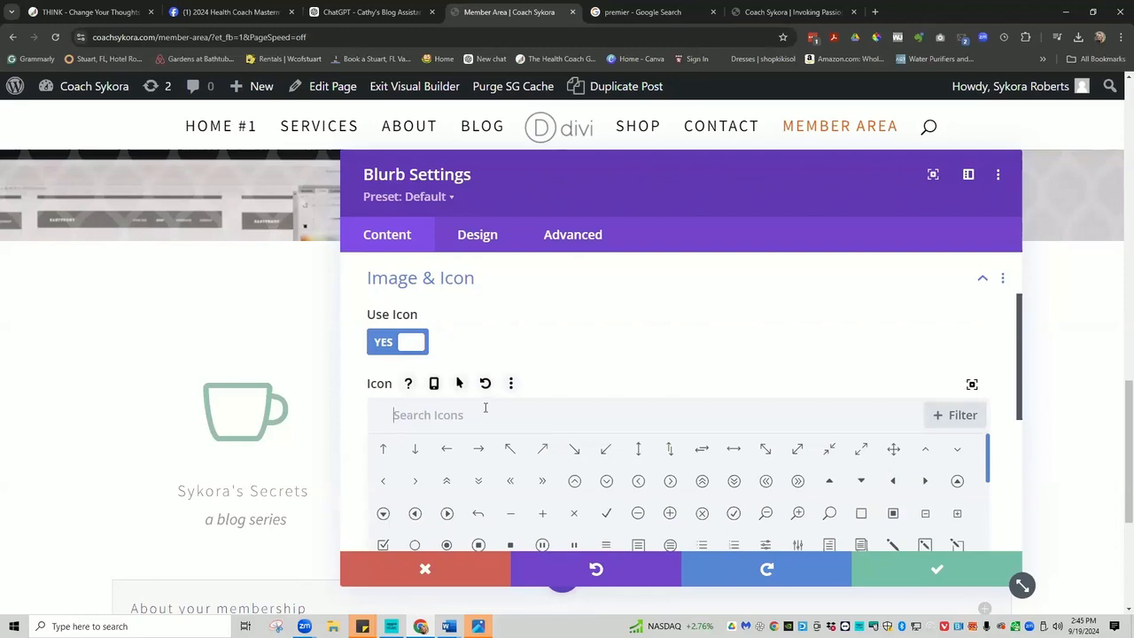
text(s)
key(BackSpace)
text(hush)
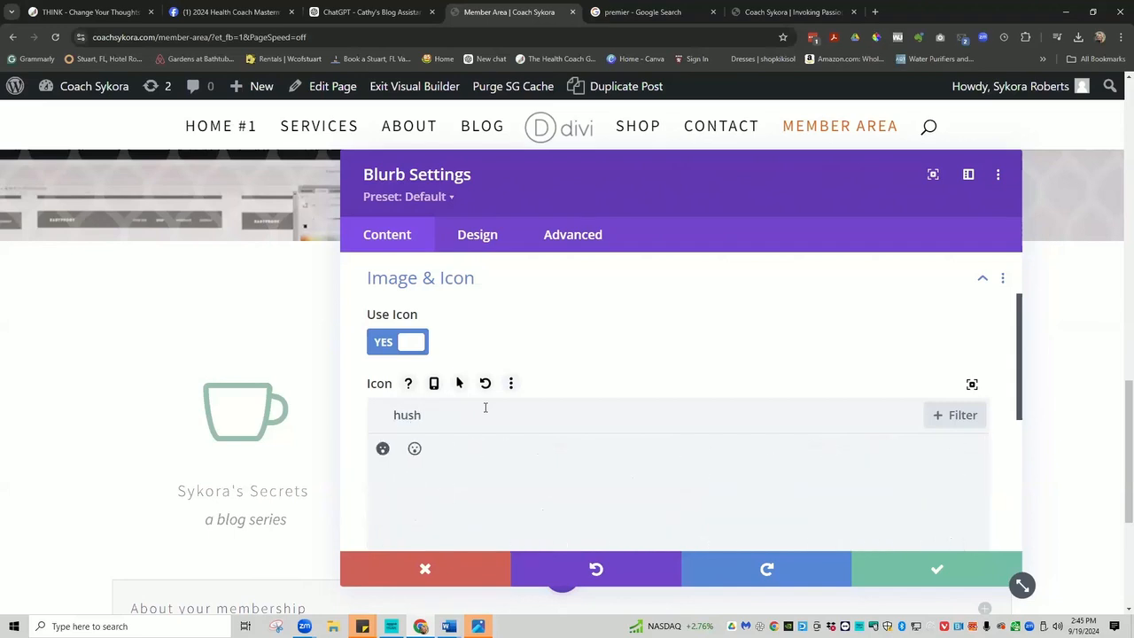
key(BackSpace)
key(BackSpace)
key(BackSpace)
key(BackSpace)
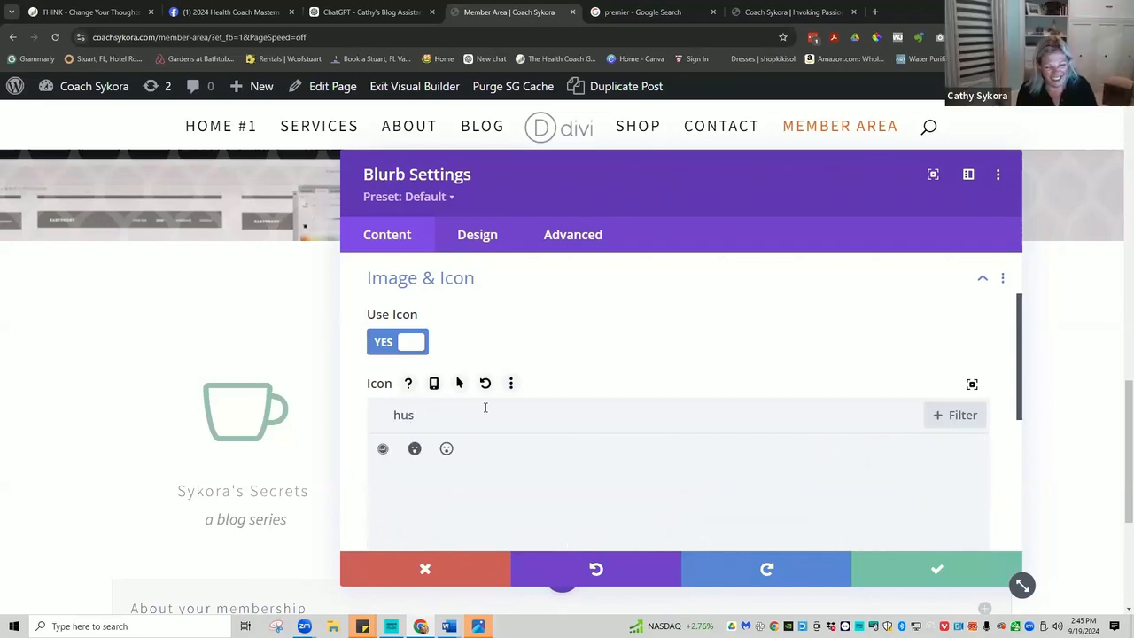
text(shh)
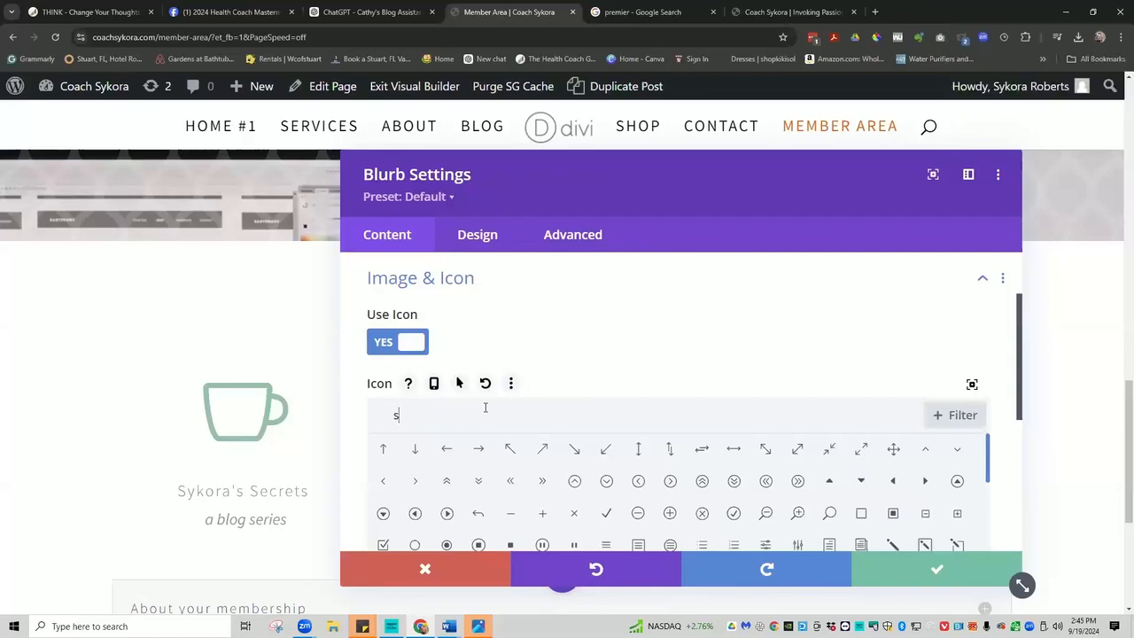
text(h)
key(BackSpace)
key(BackSpace)
key(BackSpace)
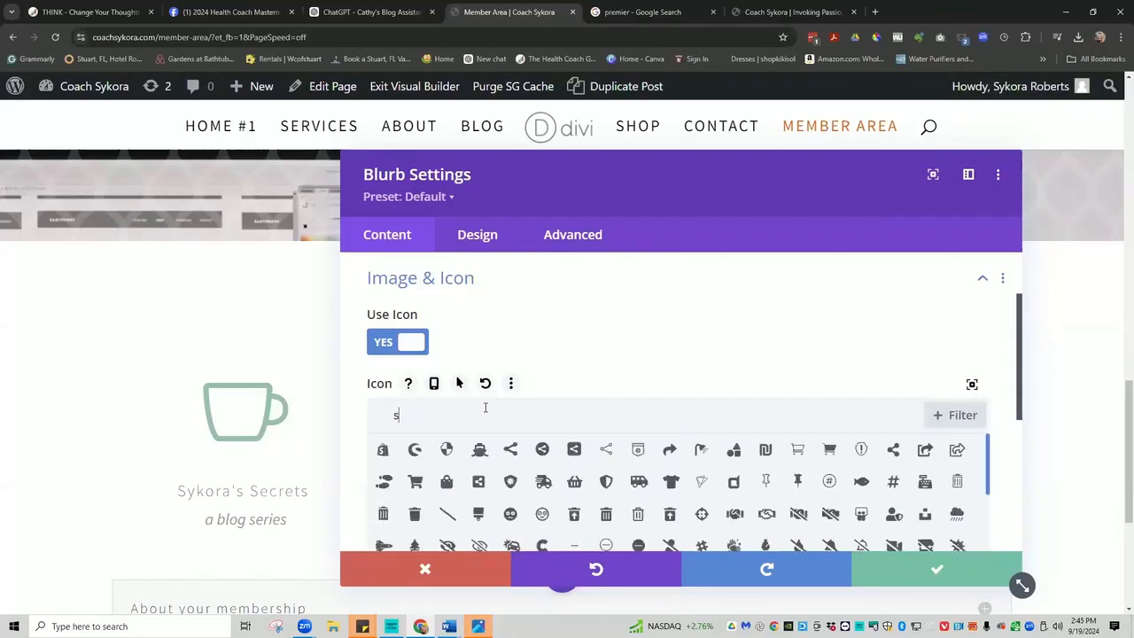
text(ecret)
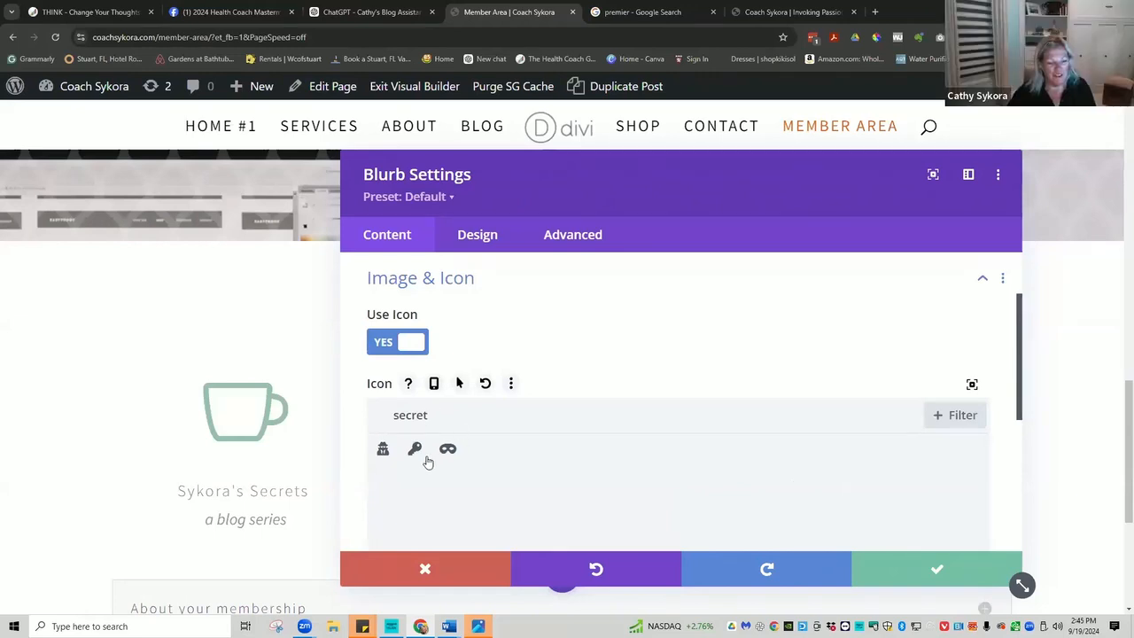
click(382, 449)
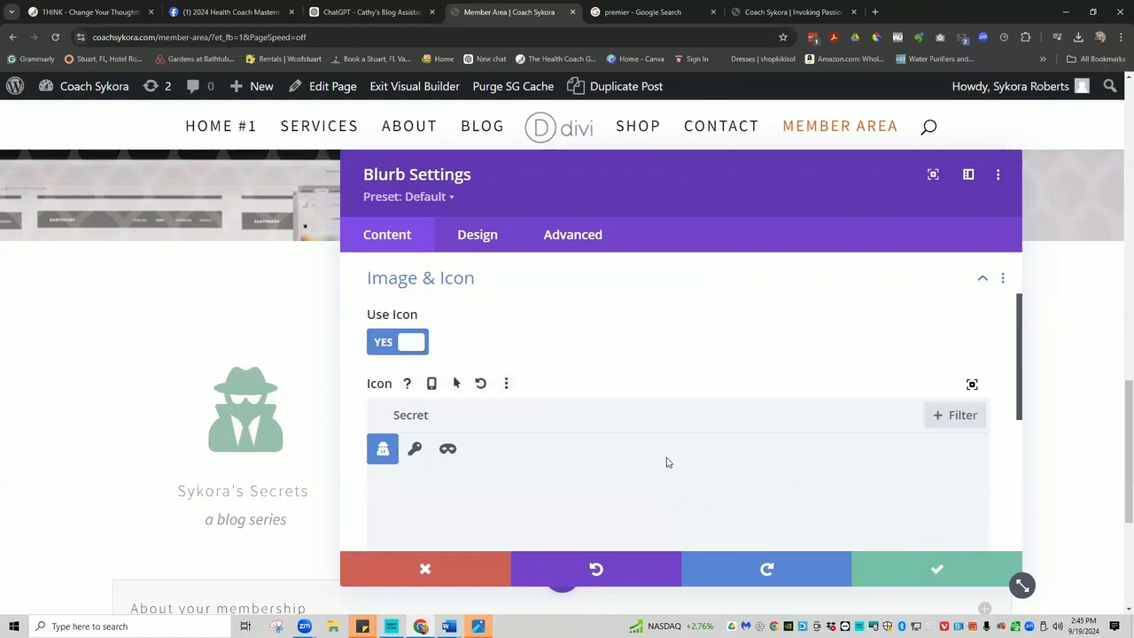
scroll(552, 480, down, 1)
scroll(541, 443, down, 2)
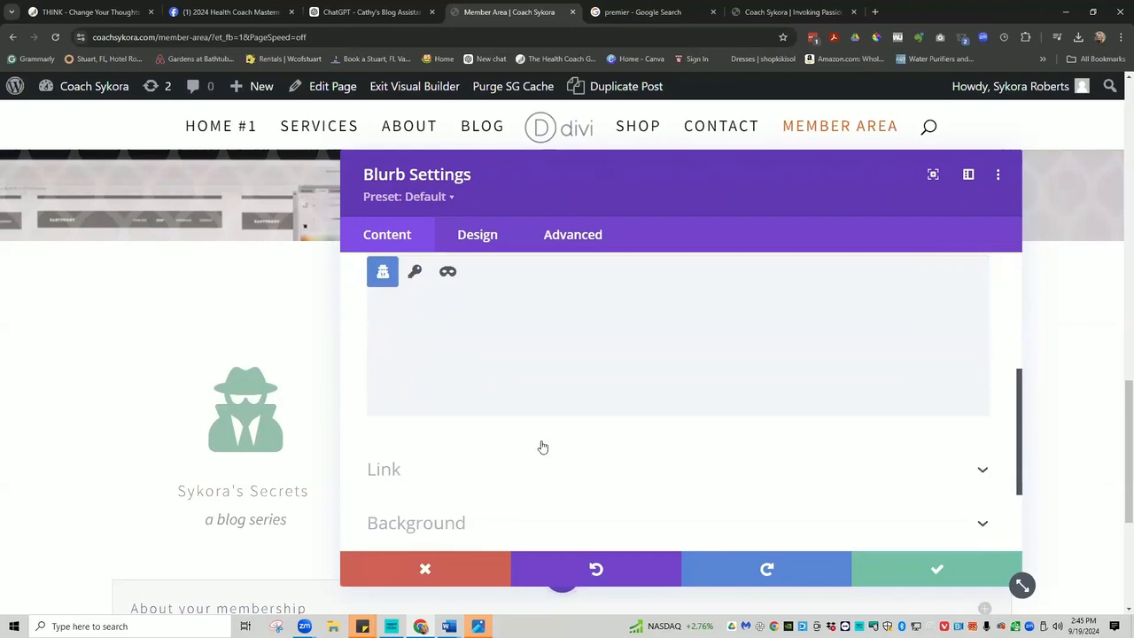
scroll(539, 410, up, 3)
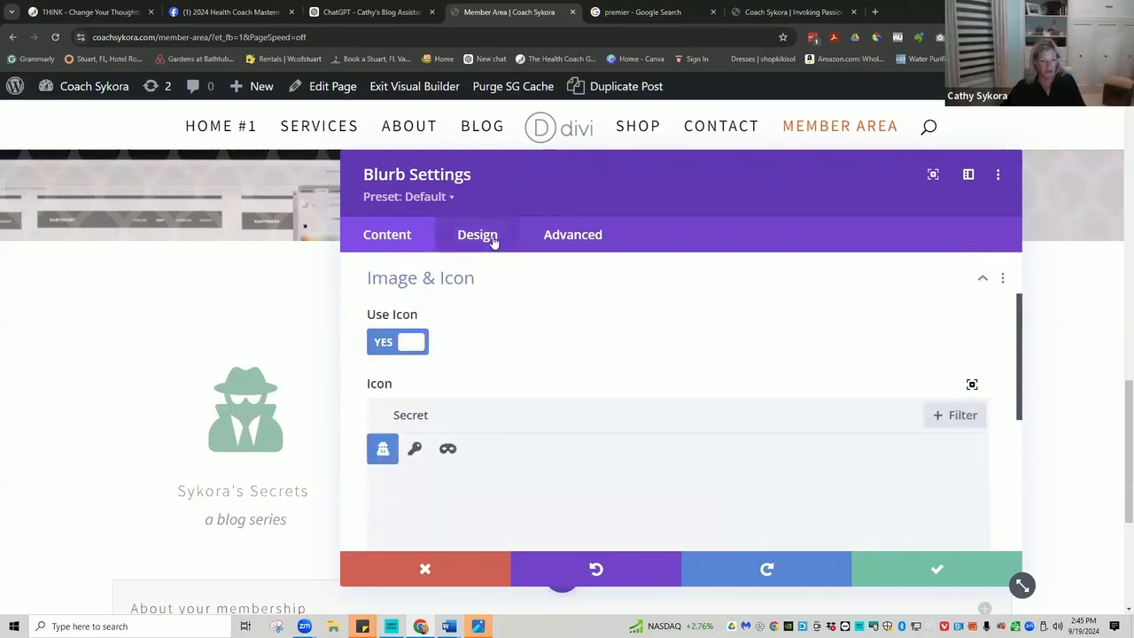
Lower the spy icon colour's opacity to 0.44 for a paler green, and save the blurb.
click(492, 239)
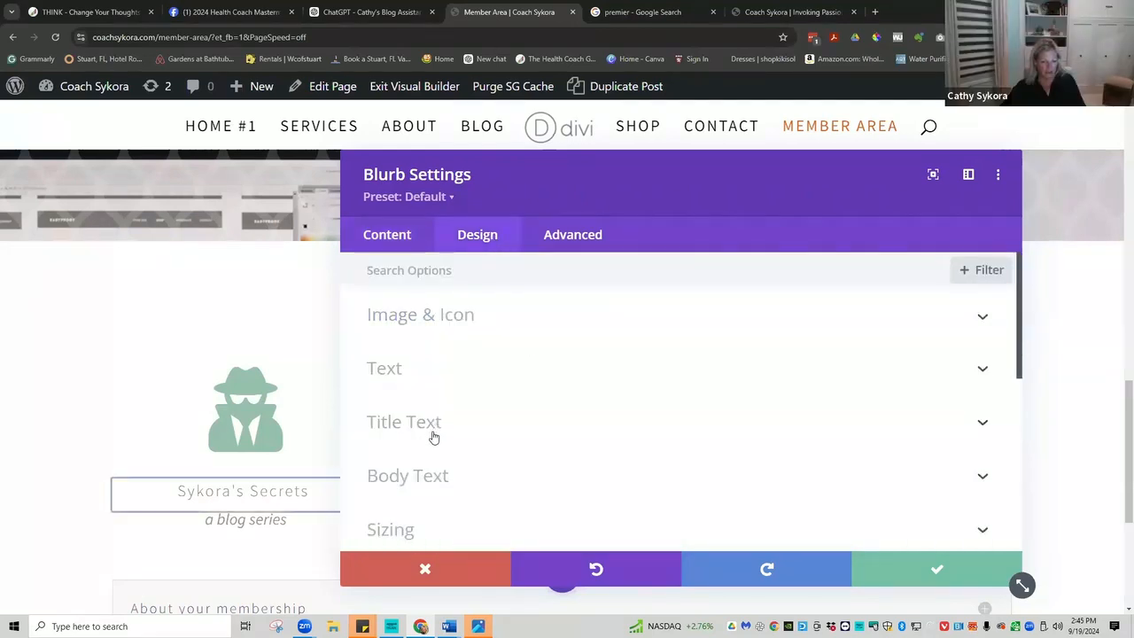
click(422, 321)
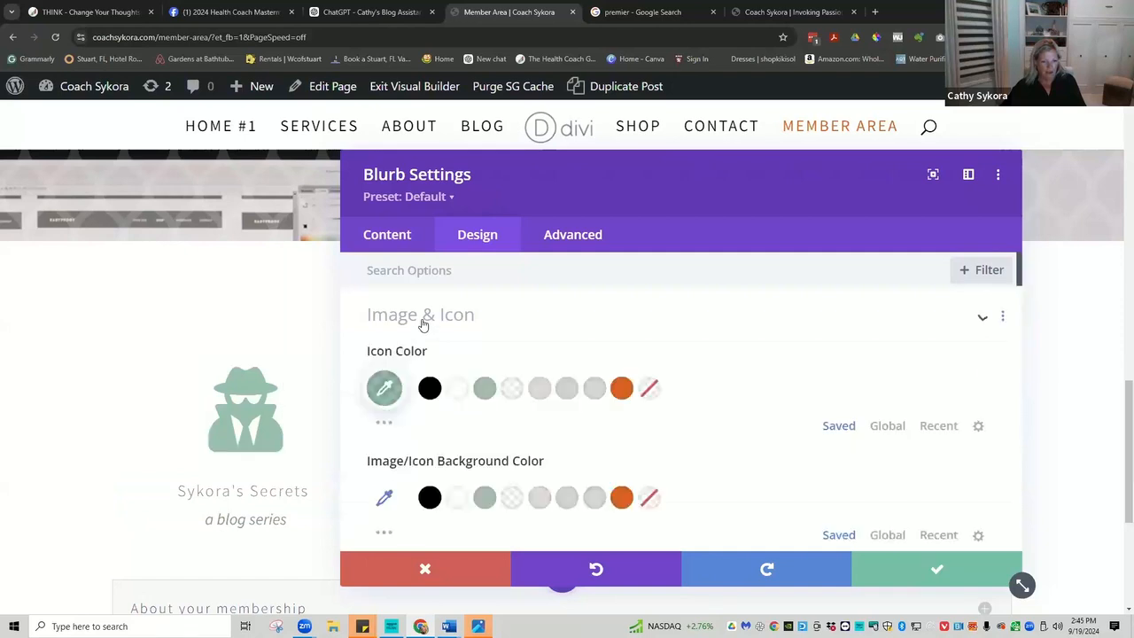
click(384, 388)
drag(968, 422, 964, 468)
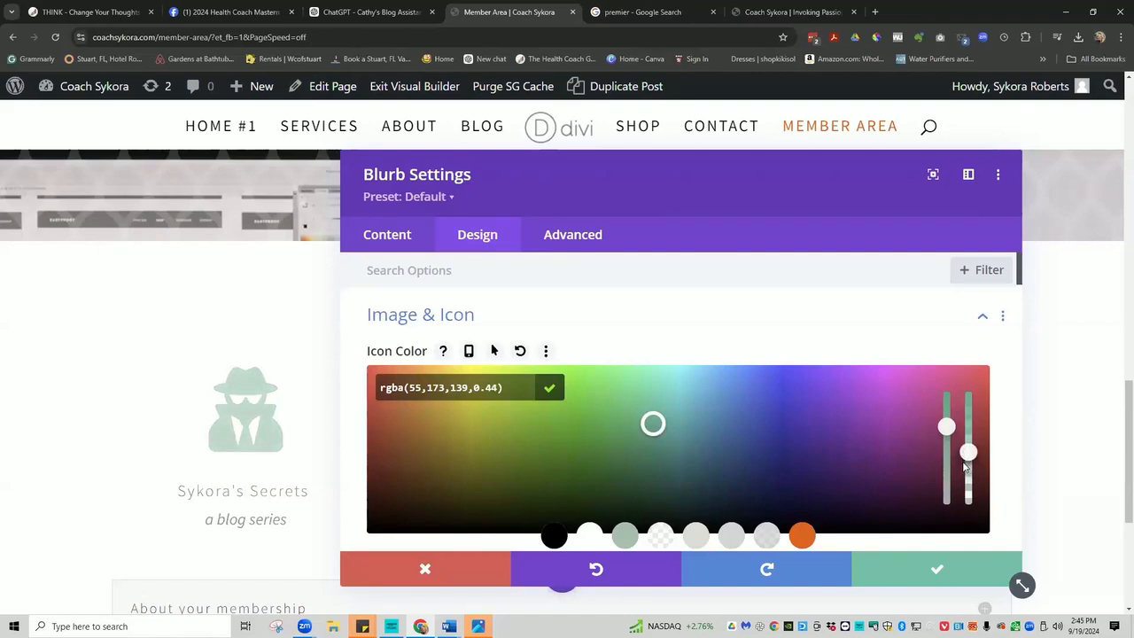
click(925, 574)
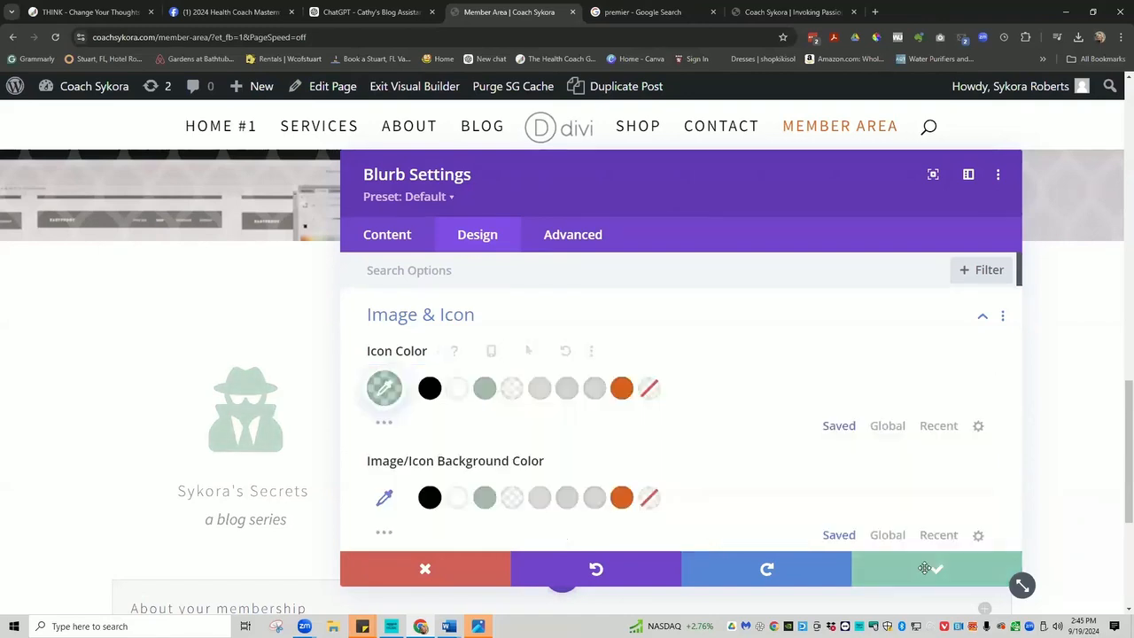
click(929, 577)
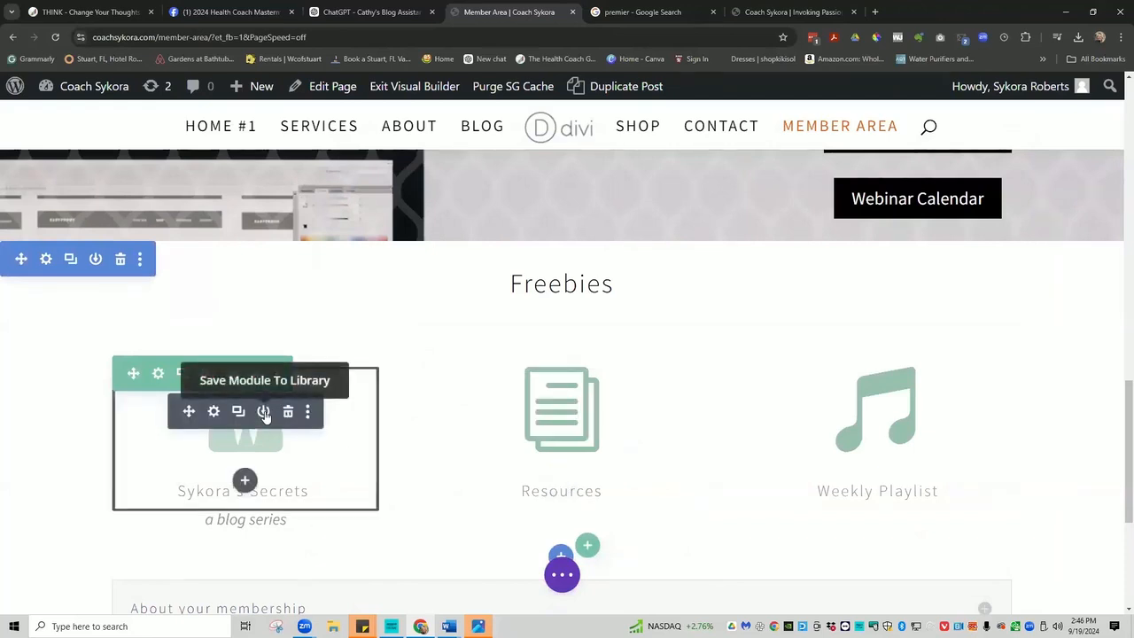
Copy the Sykora's Secrets blurb's module styles and paste them onto the Resources and Weekly Playlist blurbs.
click(308, 412)
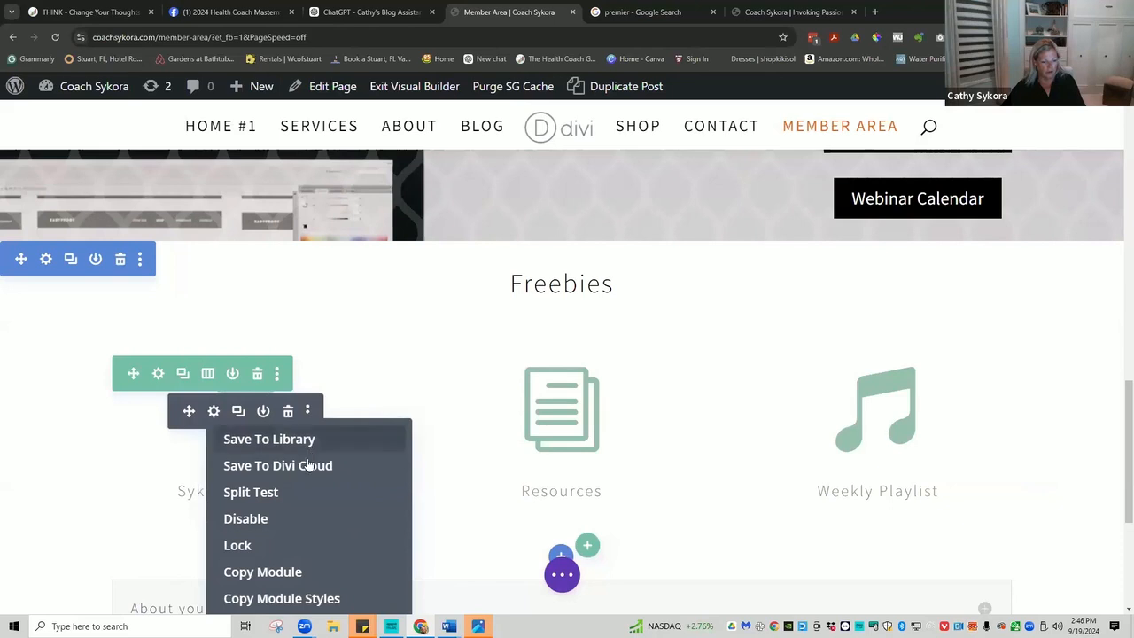
click(317, 597)
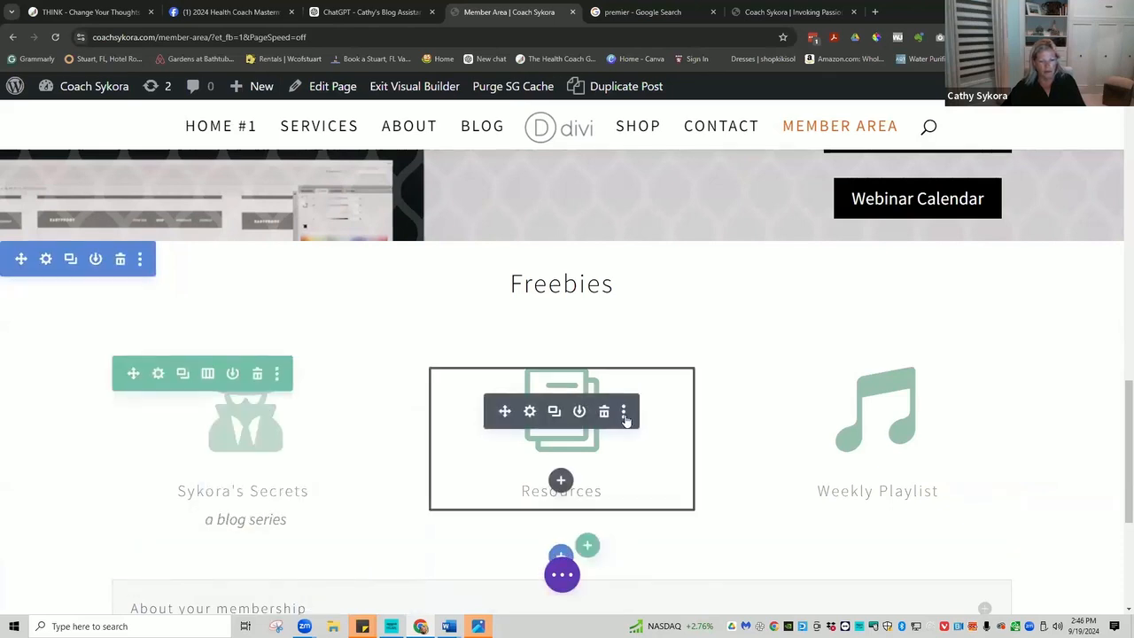
click(624, 412)
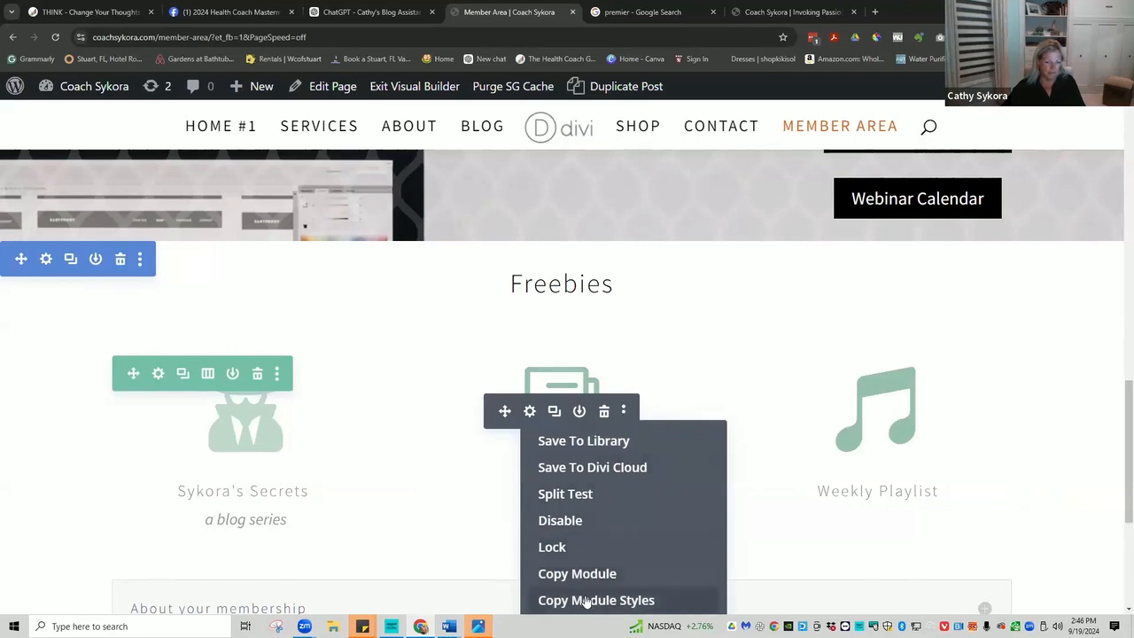
drag(1121, 473, 1129, 532)
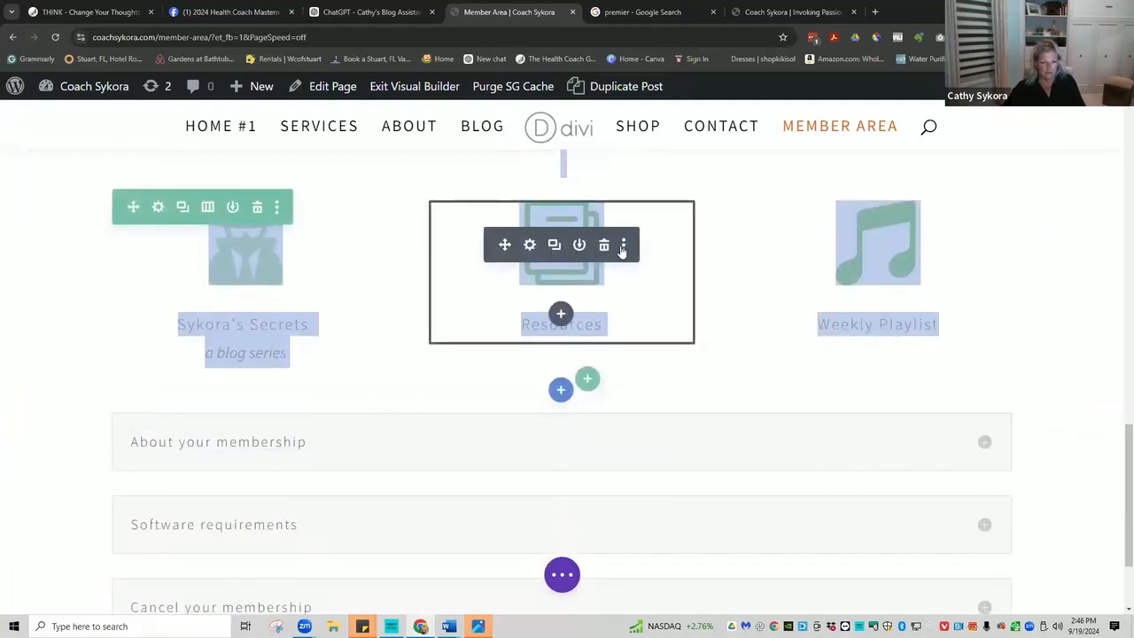
click(623, 245)
click(620, 460)
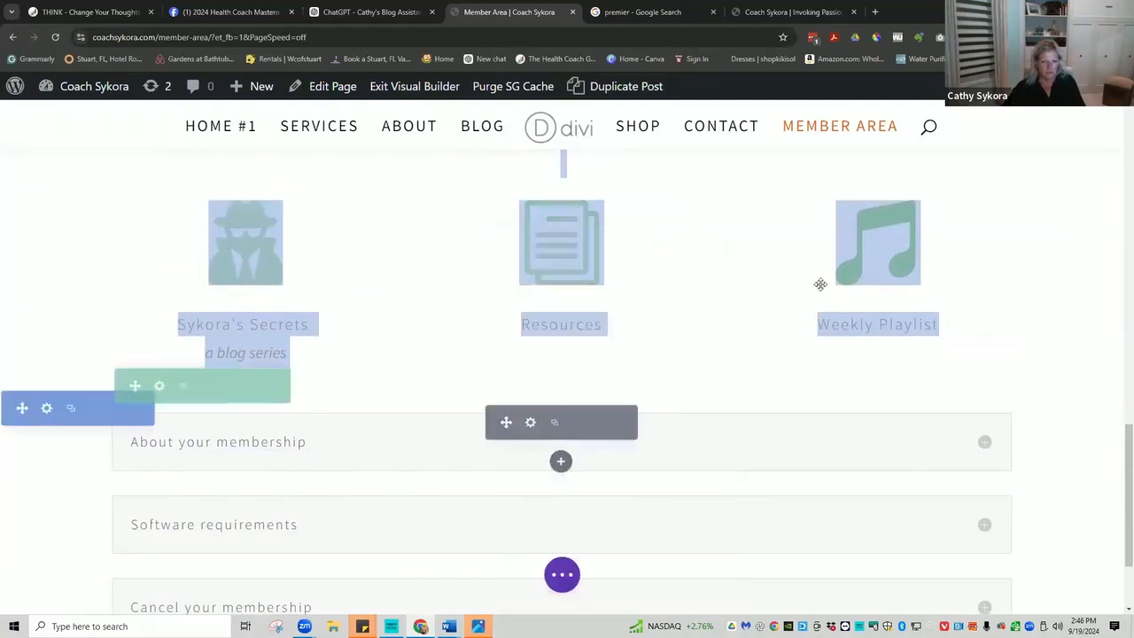
click(941, 245)
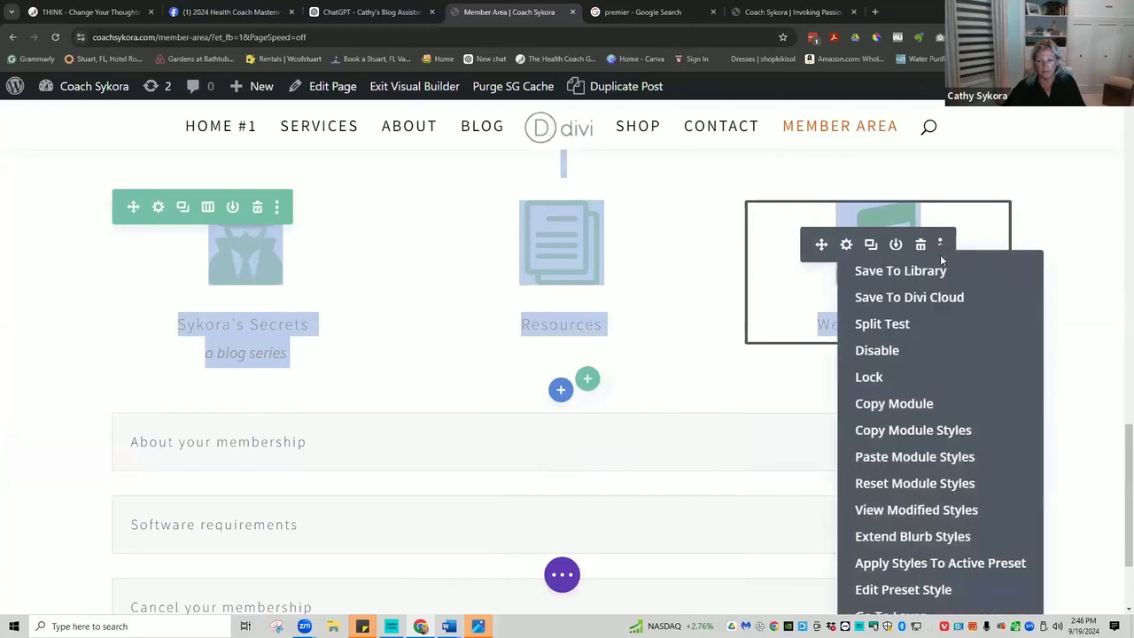
click(971, 457)
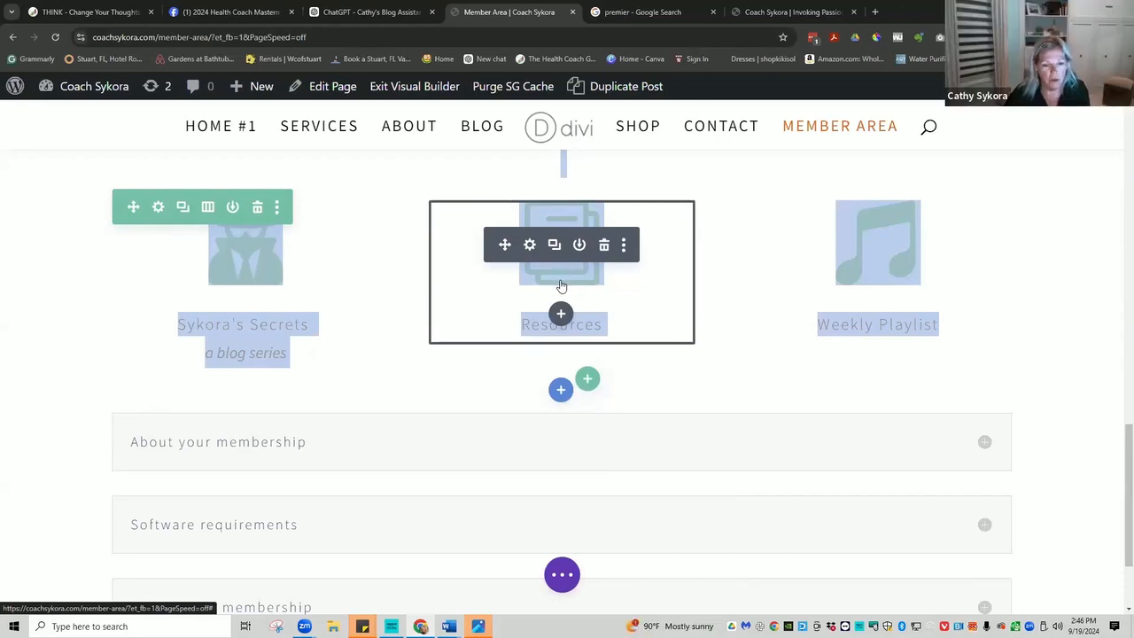
mouse_move(221, 352)
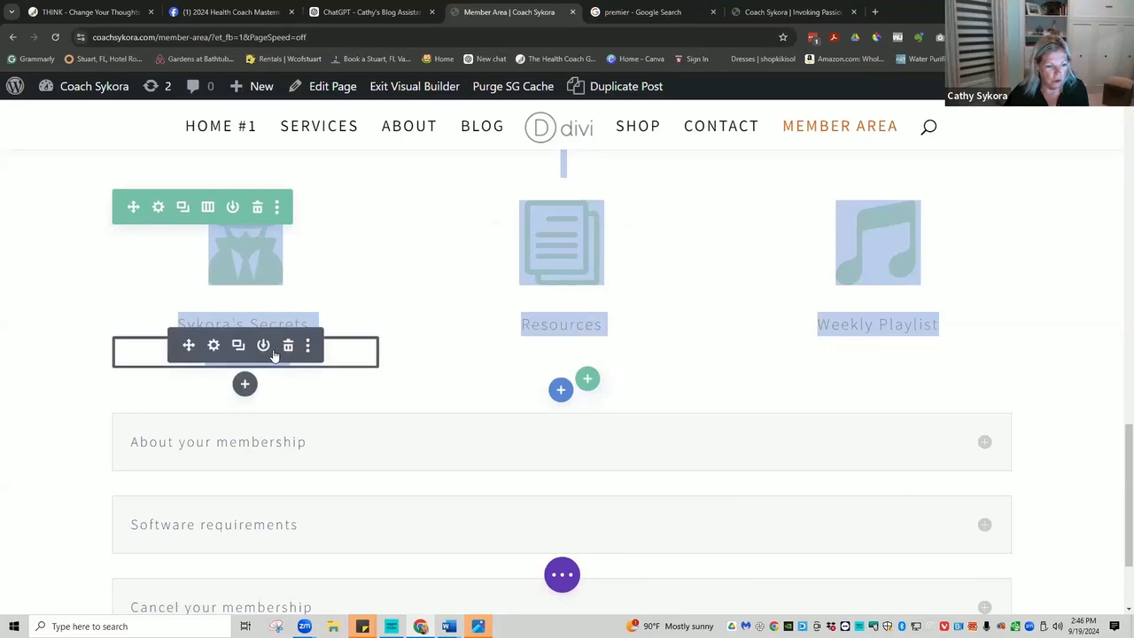
Duplicate the 'a blog series' text module and drag the copy under the Resources blurb.
click(237, 345)
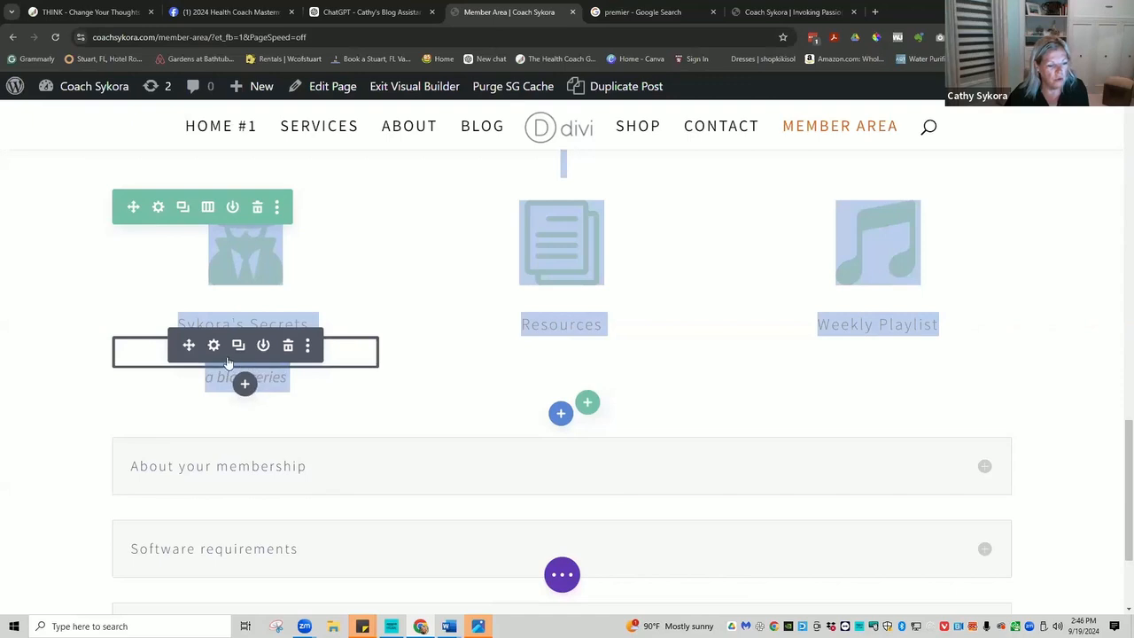
drag(189, 345, 553, 390)
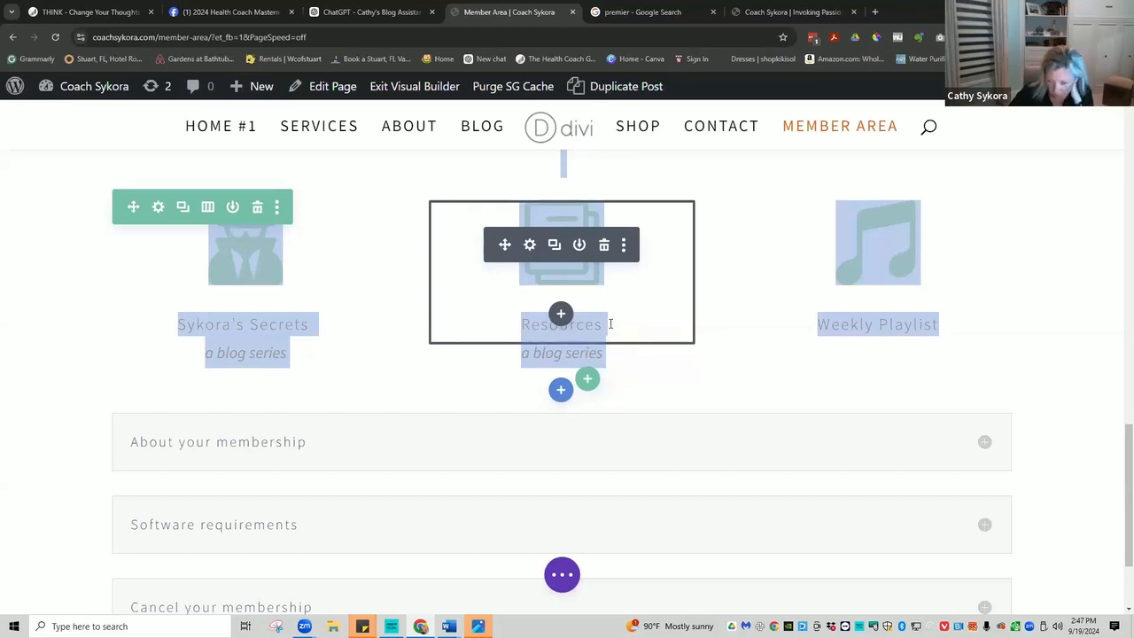
scroll(611, 328, up, 2)
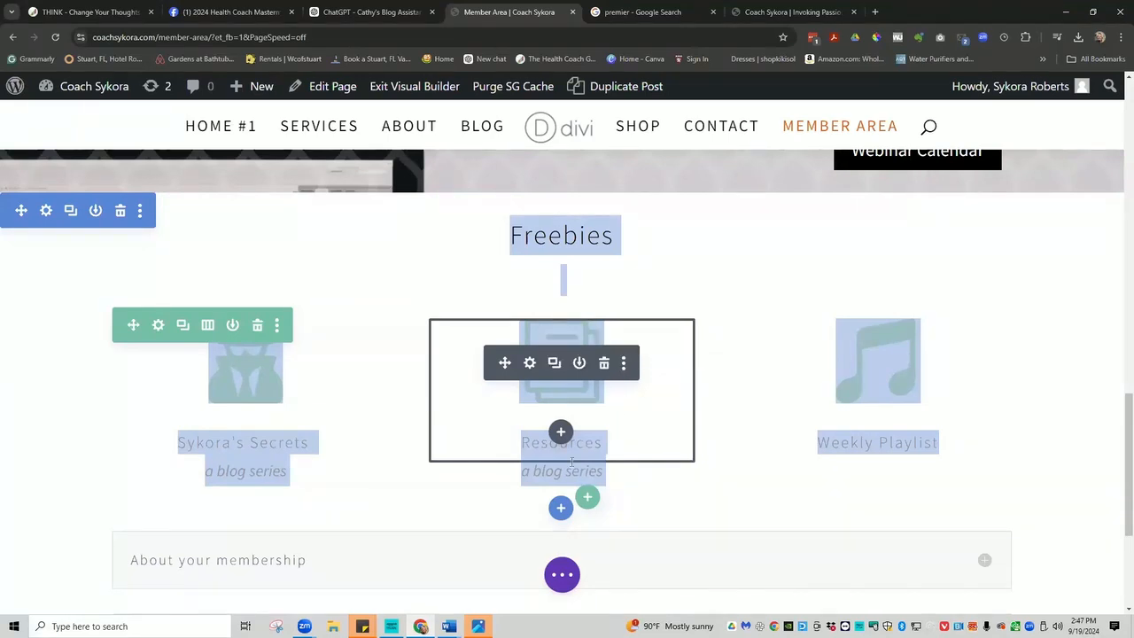
Change the Resources subtitle from 'a blog series' to 'inner-world chart' and save it.
click(530, 464)
scroll(687, 467, down, 1)
scroll(700, 474, down, 1)
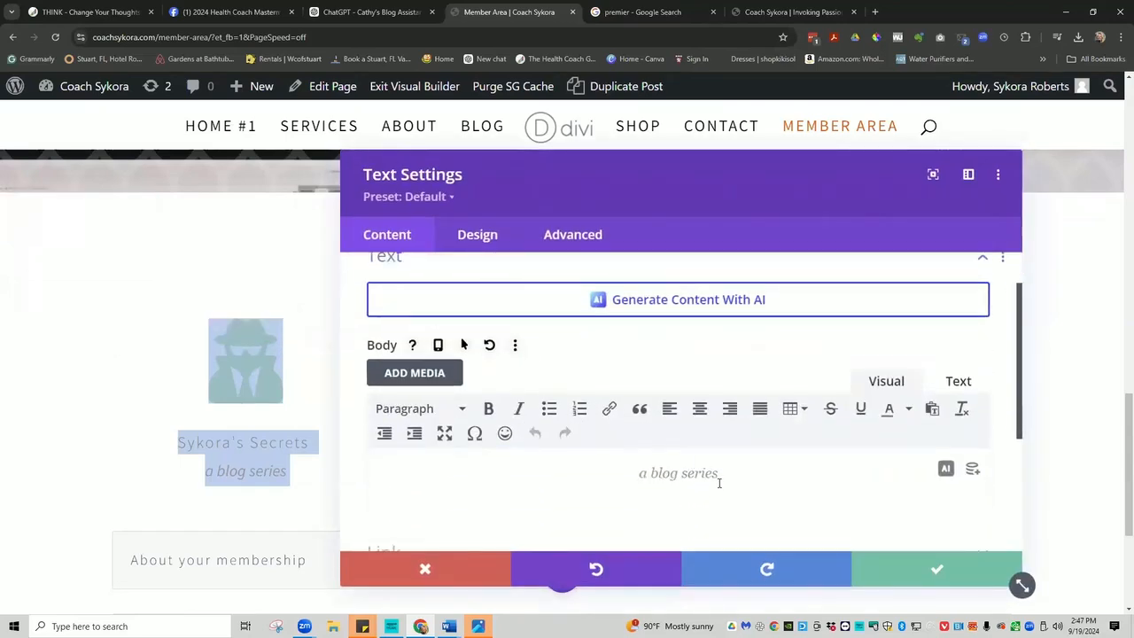
drag(717, 474, 631, 475)
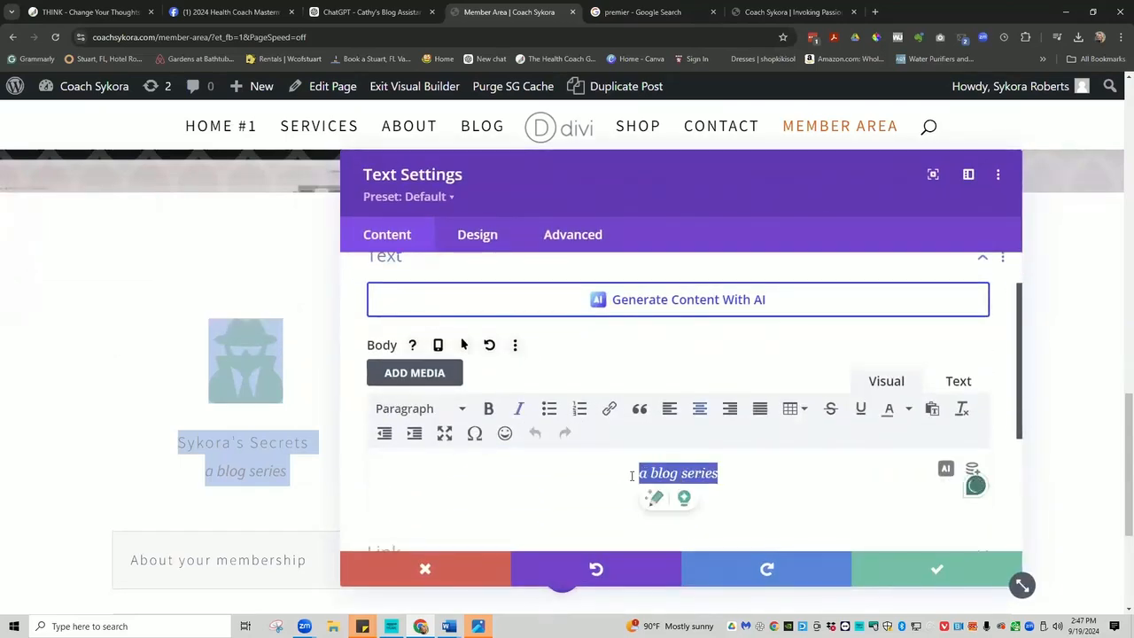
text(stre)
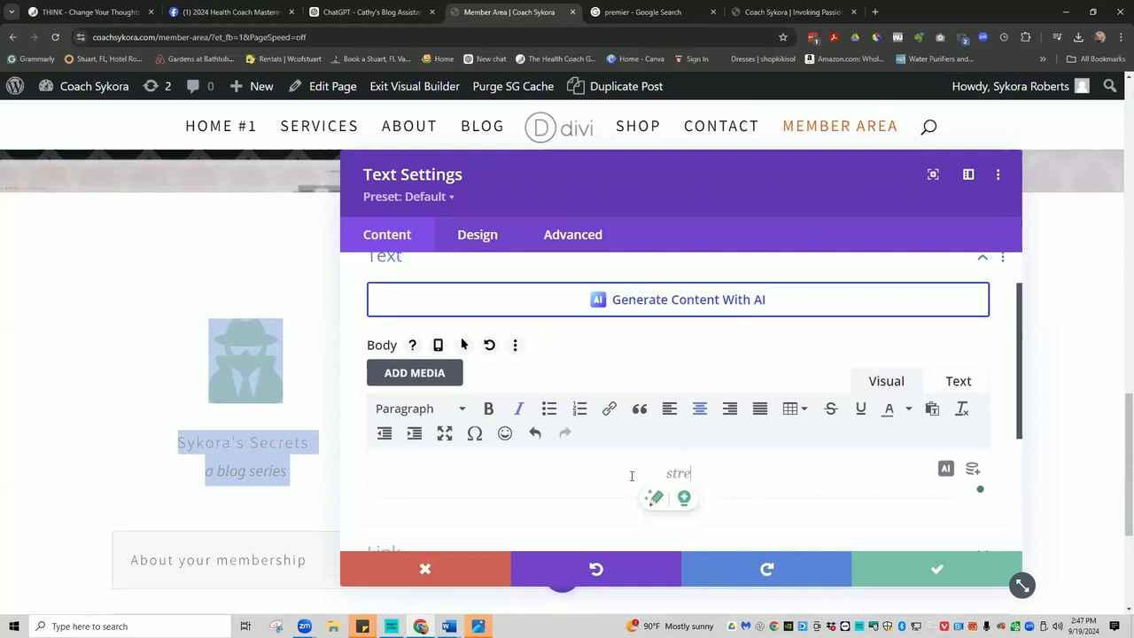
text(ss chart)
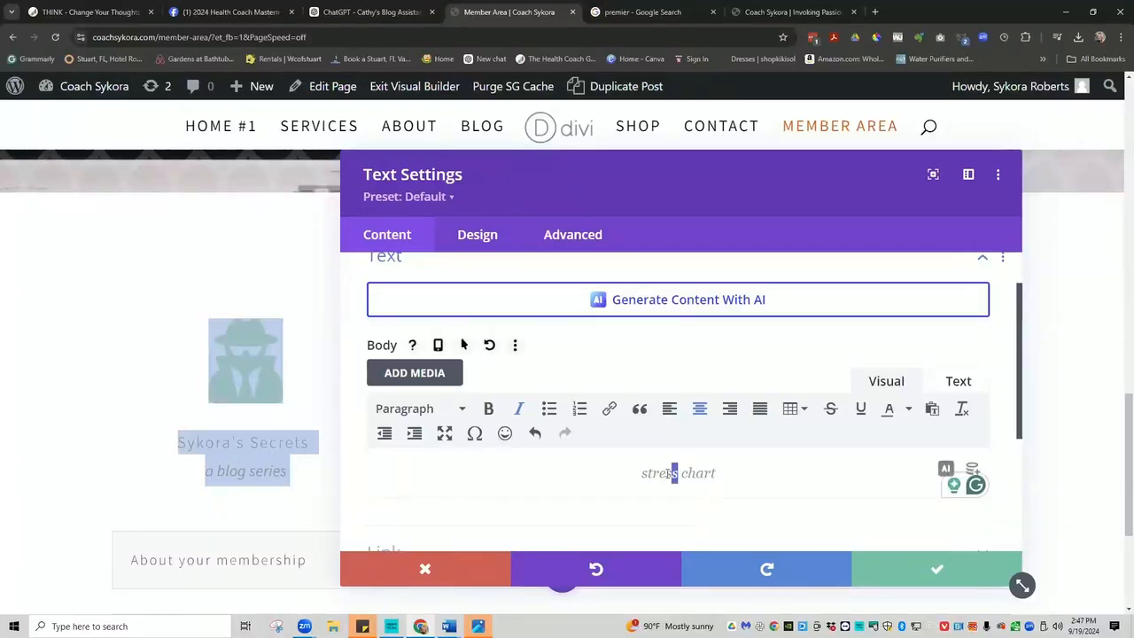
drag(673, 473, 635, 472)
text(inner)
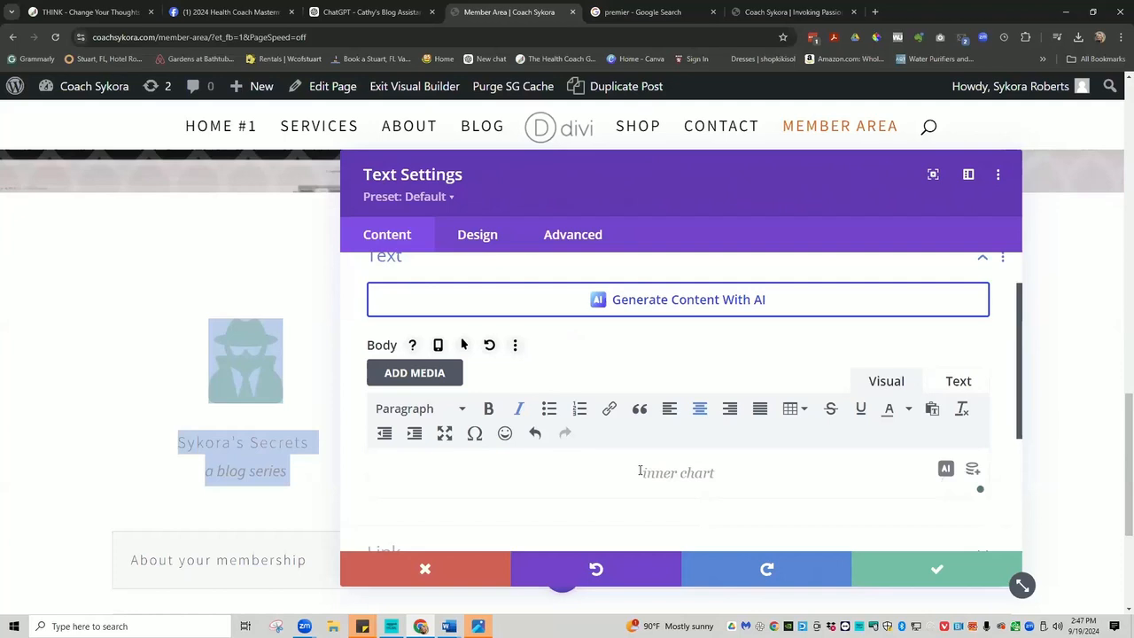
text(-world)
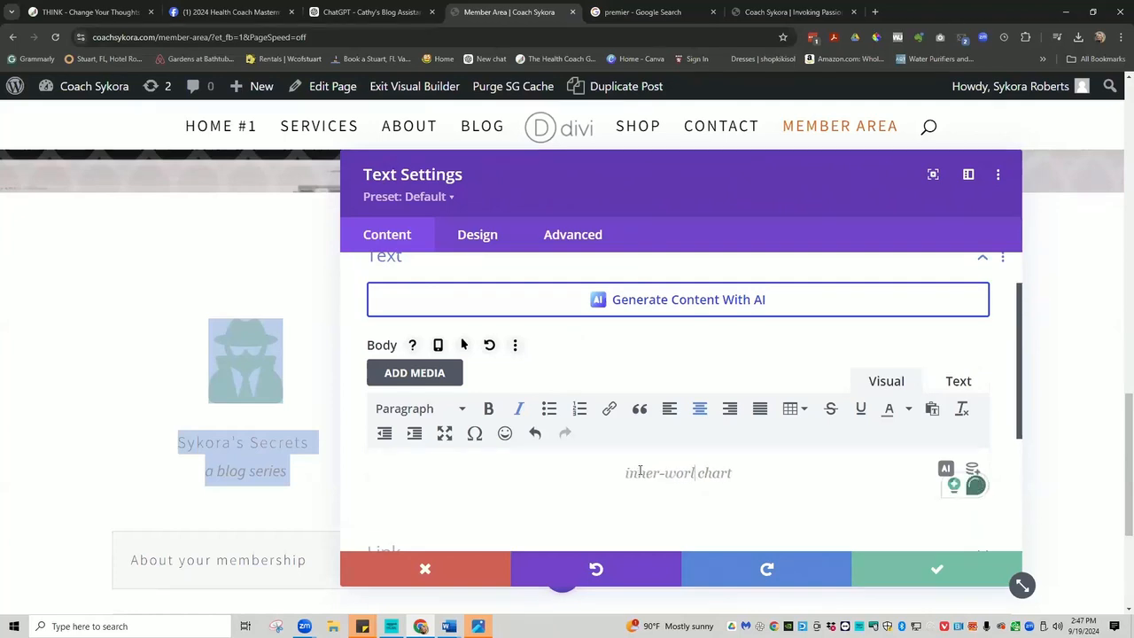
click(893, 562)
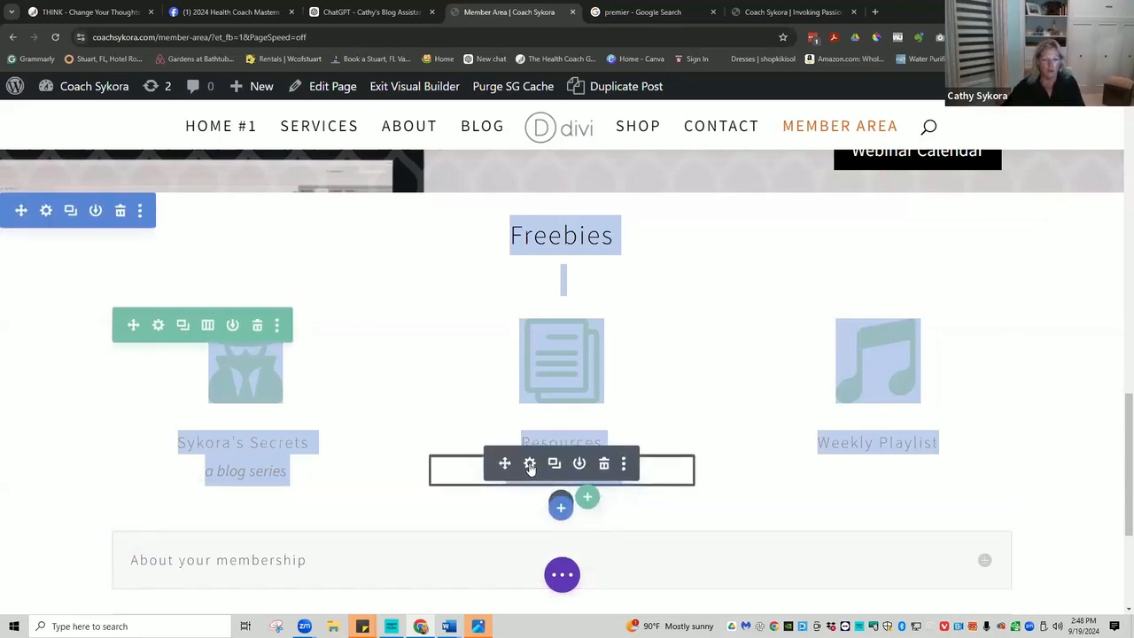
Reopen the Resources subtitle, delete 'chart' and add 'your' before 'inner-world'.
click(530, 464)
scroll(682, 434, down, 2)
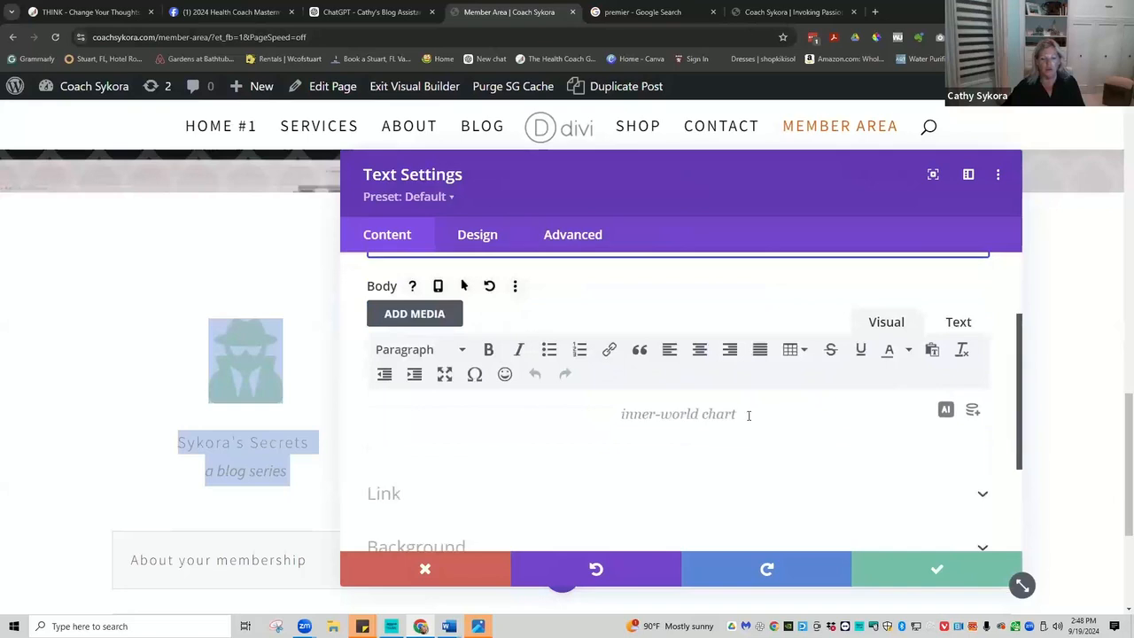
drag(748, 415, 699, 415)
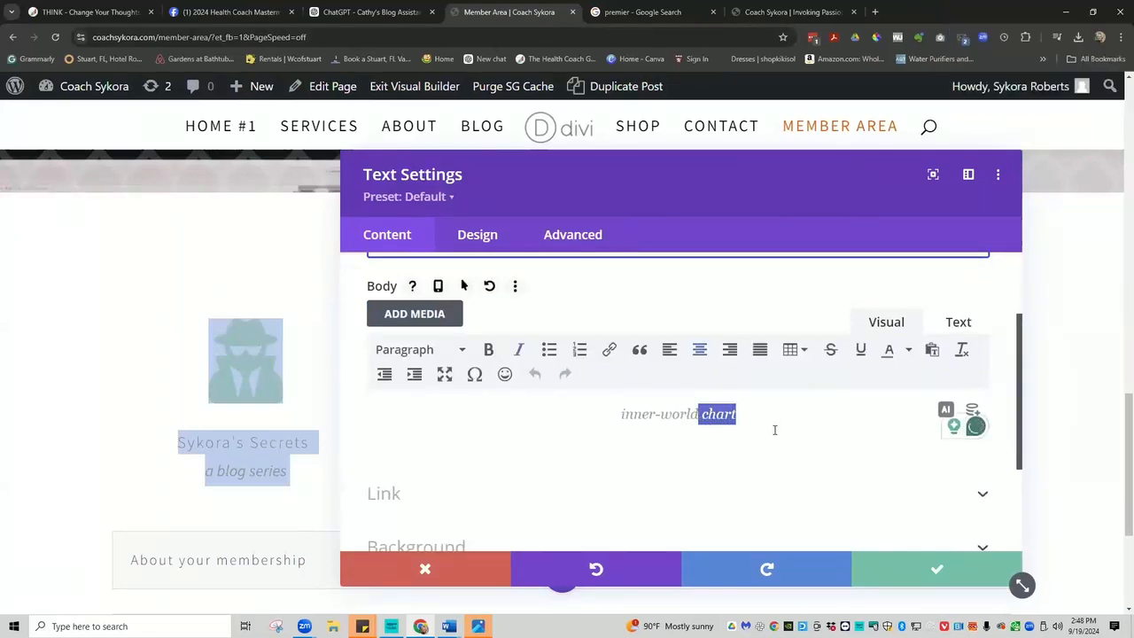
key(BackSpace)
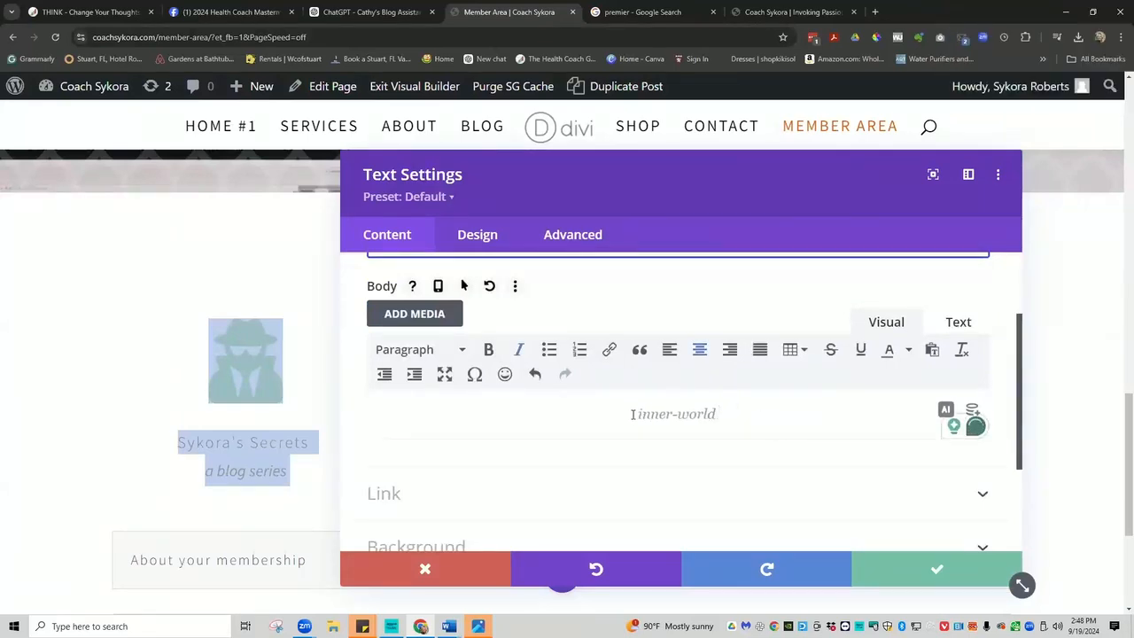
text(your)
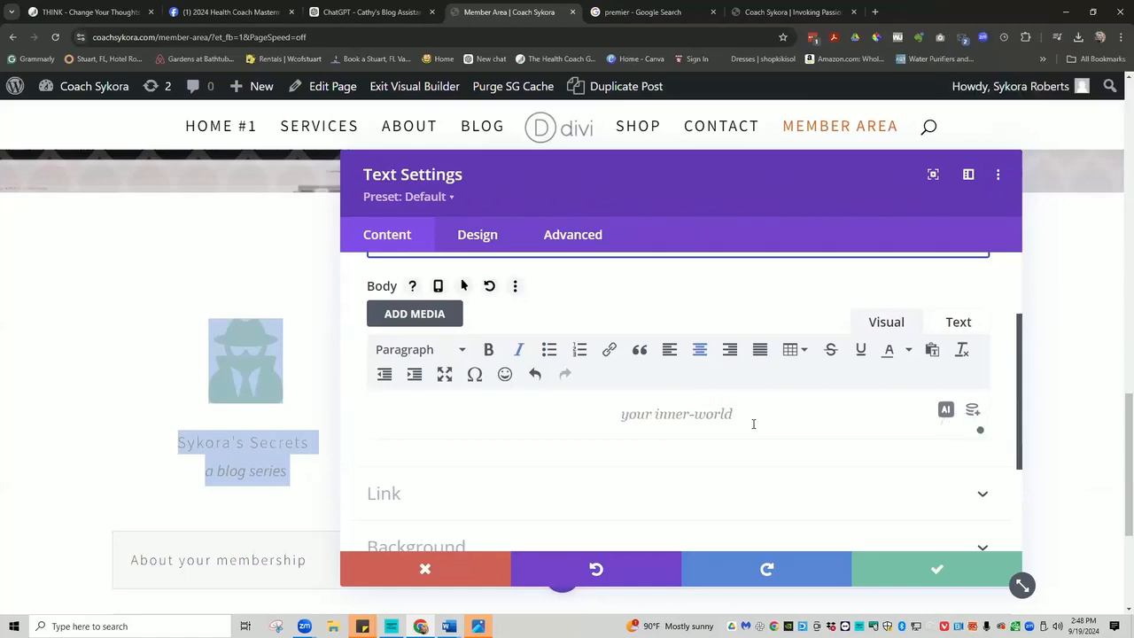
Save the 'your inner-world' subtitle and place a duplicate of it under the Weekly Playlist blurb.
click(935, 568)
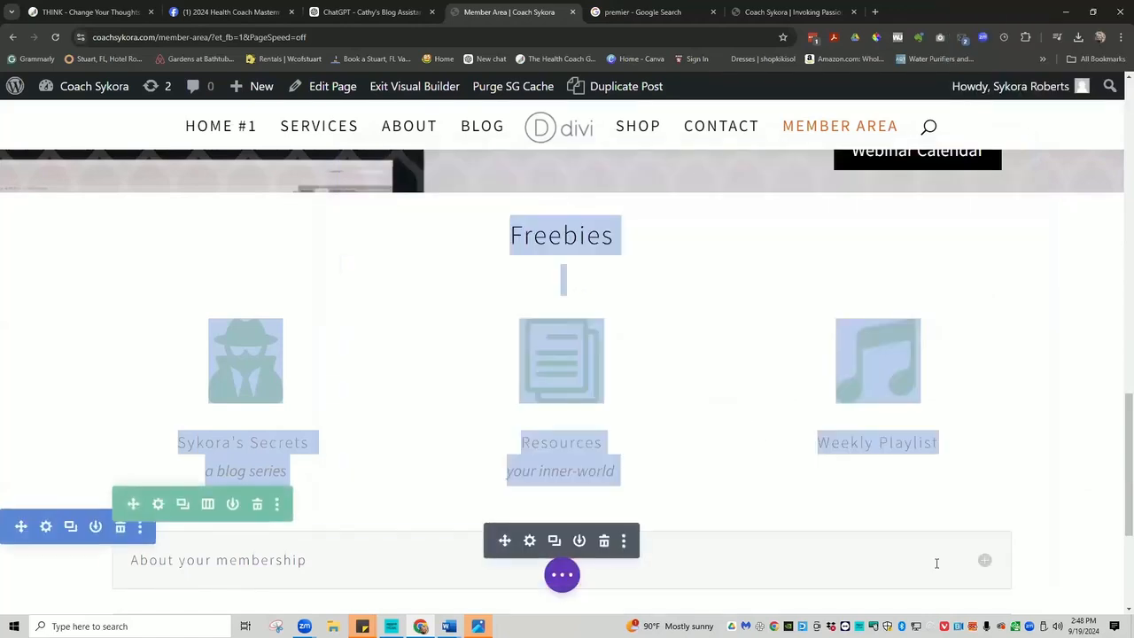
mouse_move(886, 449)
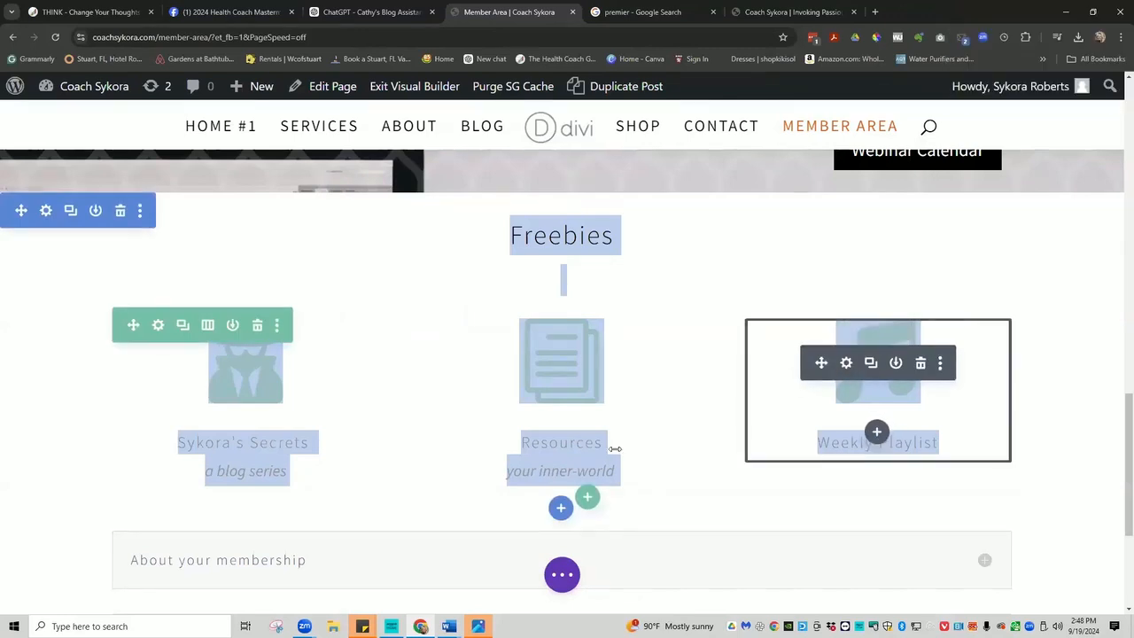
mouse_move(532, 467)
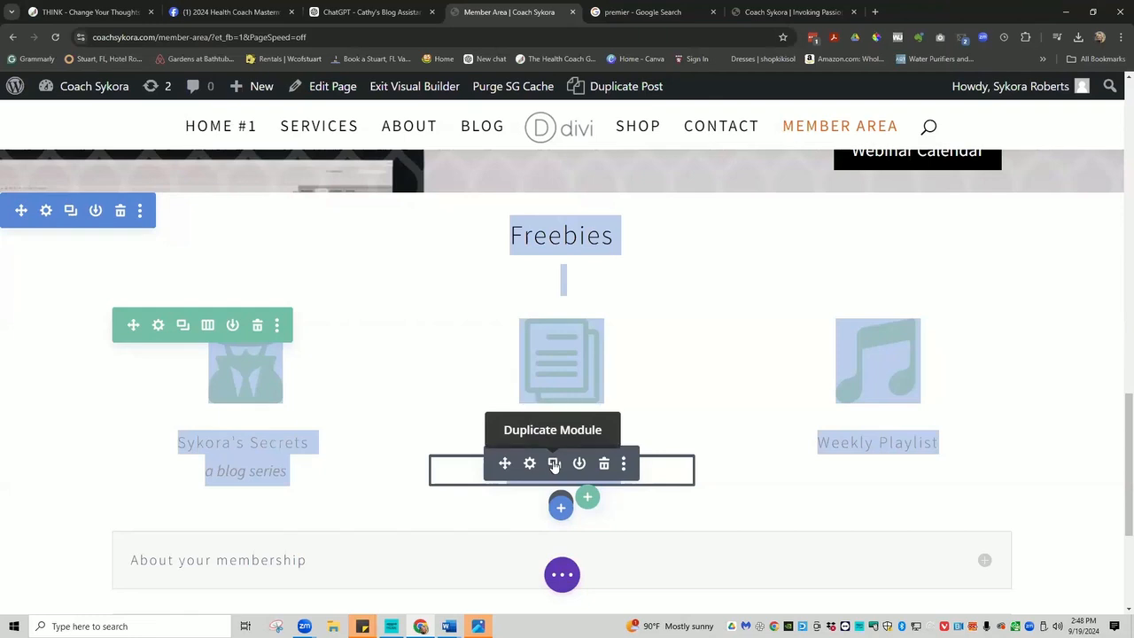
click(553, 464)
drag(808, 466, 875, 495)
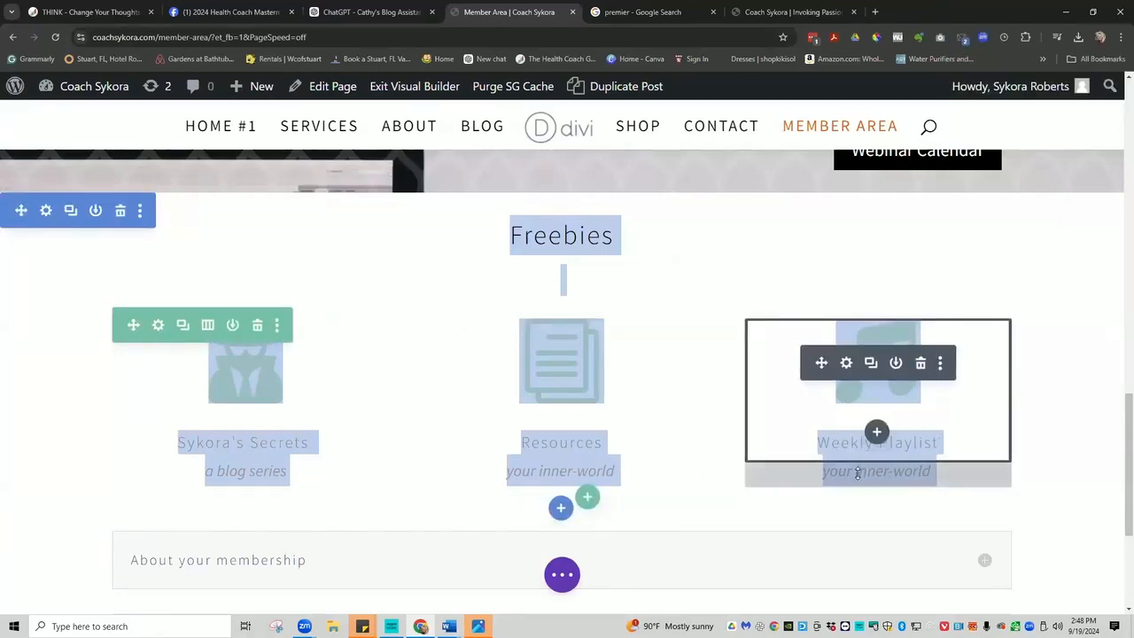
click(857, 472)
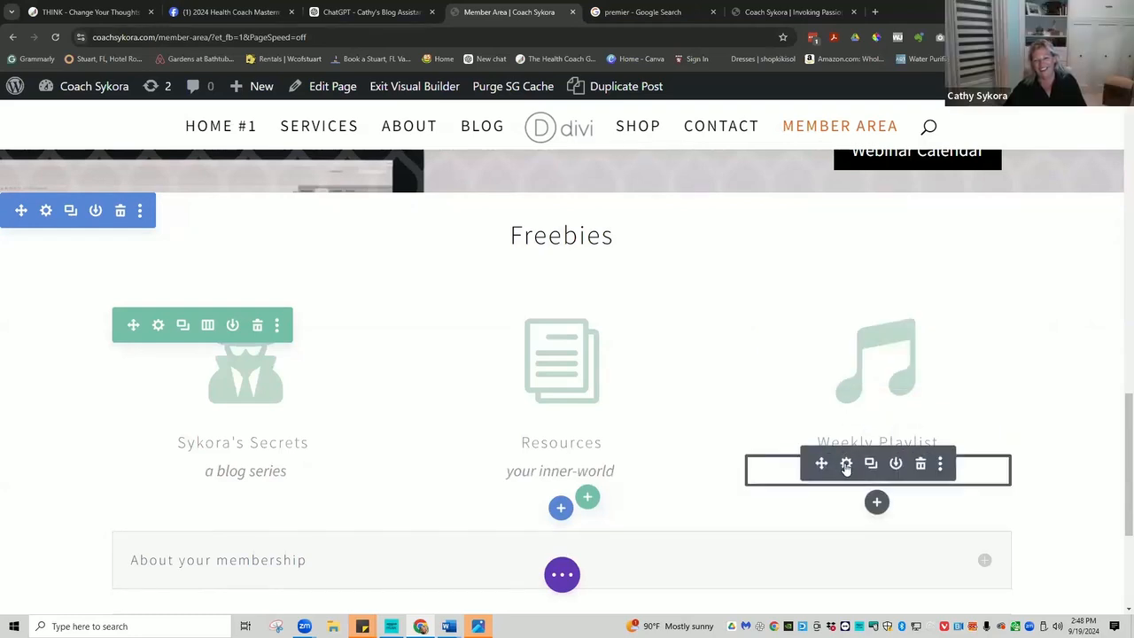
Replace the copied subtitle's 'your inner-world' text with the owner's name plus 'top picks', and save.
click(845, 464)
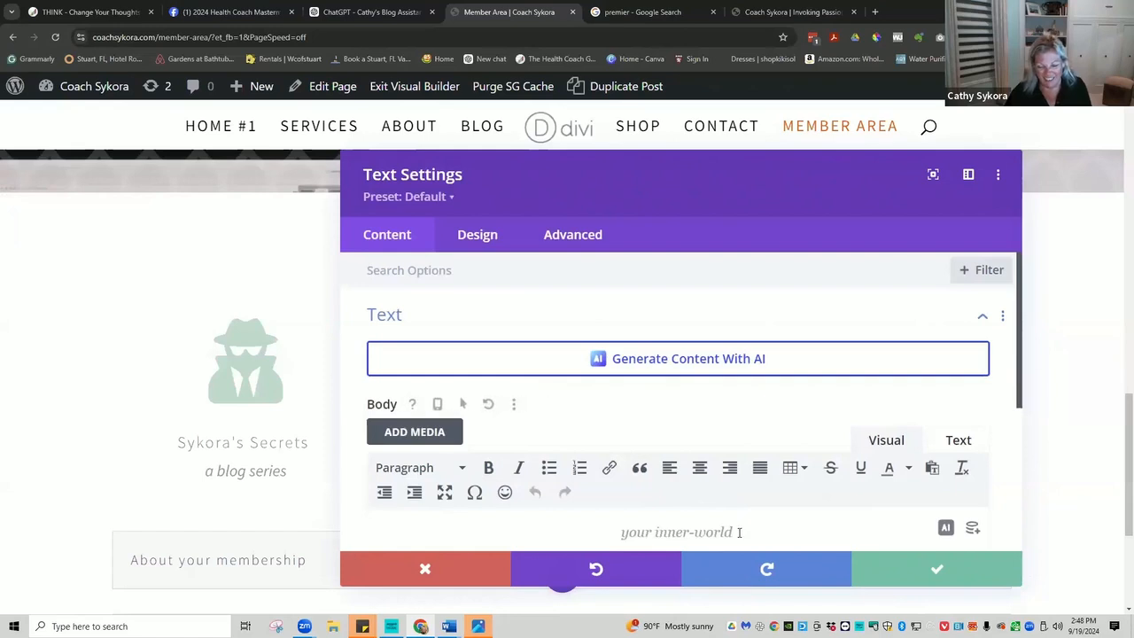
drag(735, 532, 614, 536)
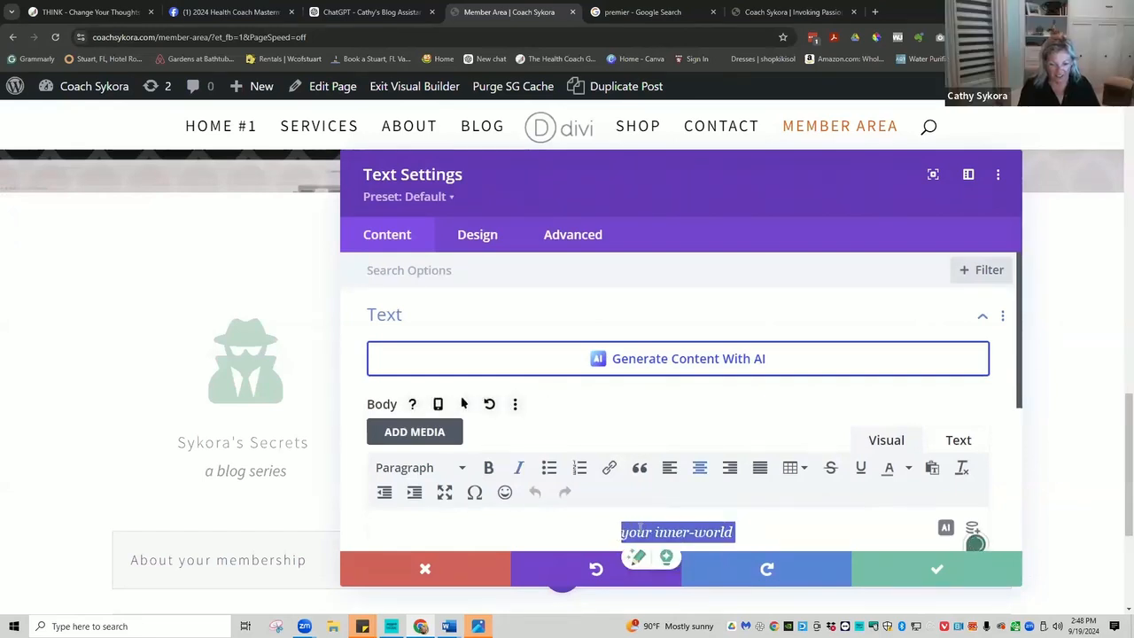
text(syk)
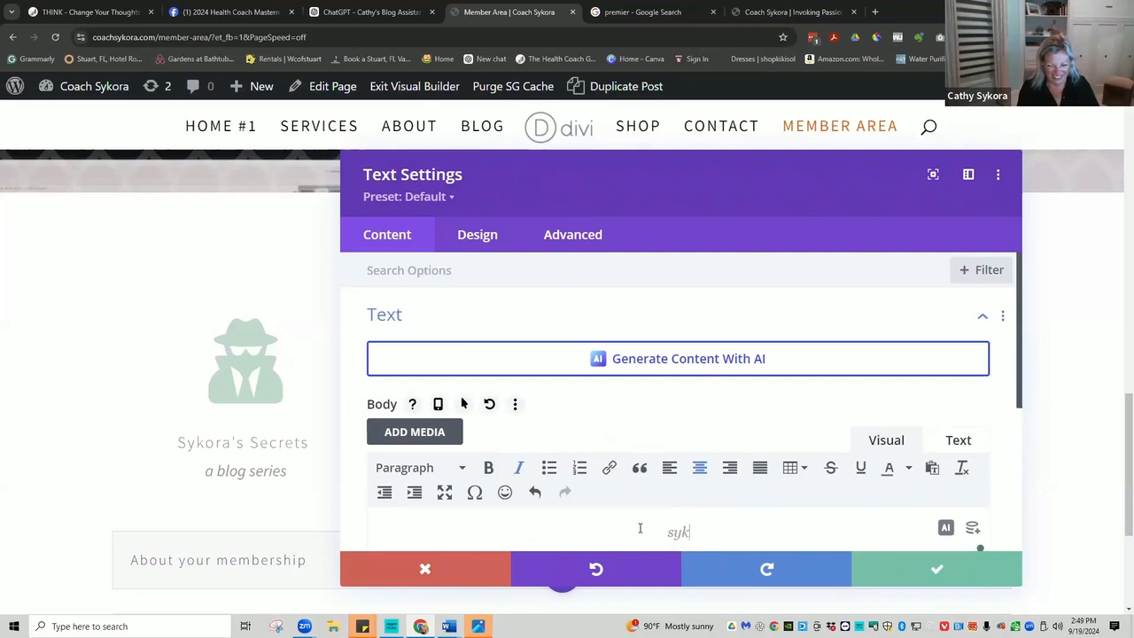
text(ora)
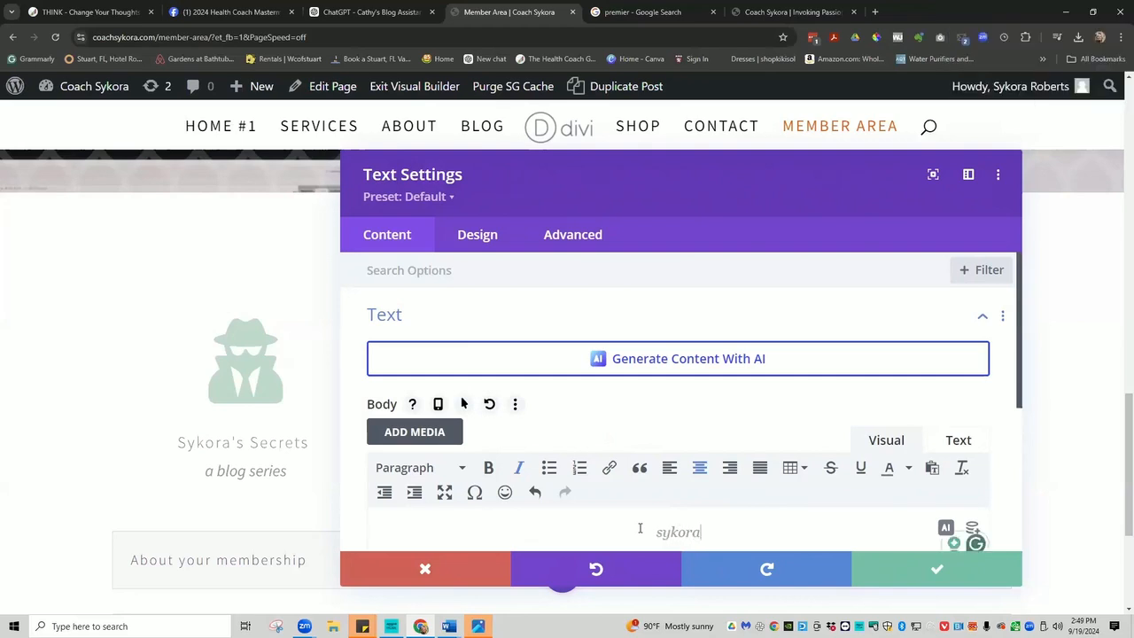
text('s top )
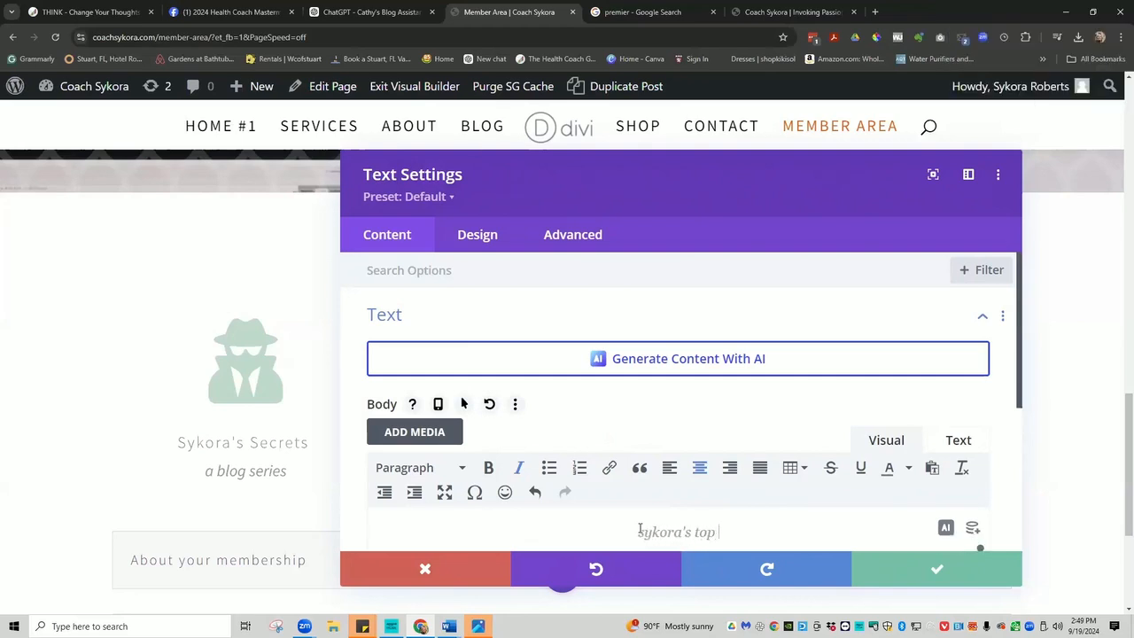
text(picks)
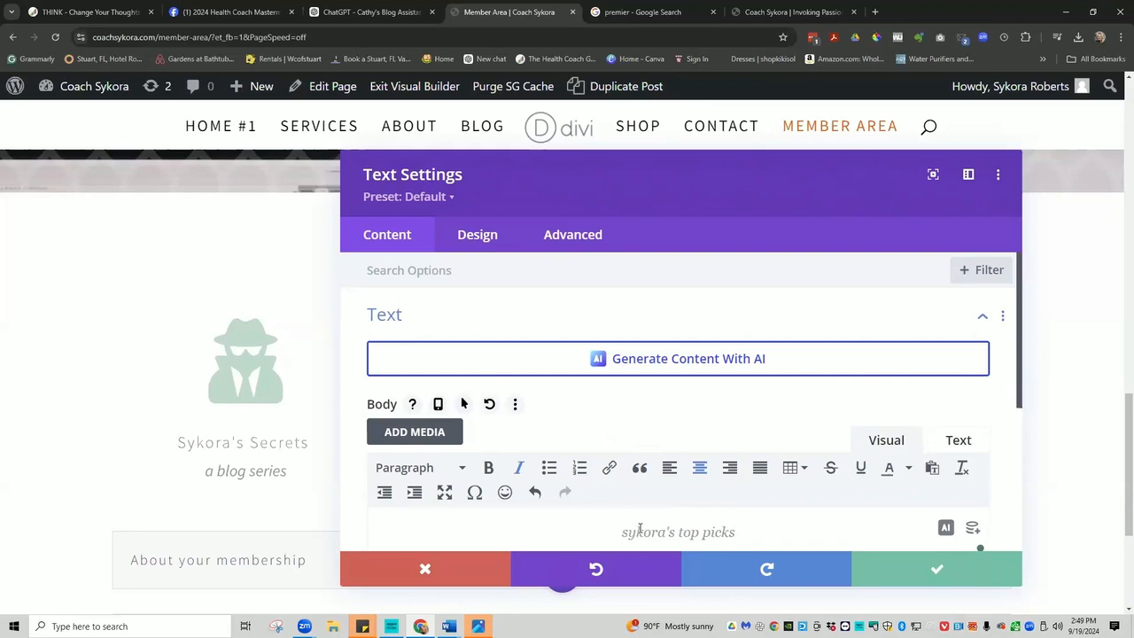
click(936, 569)
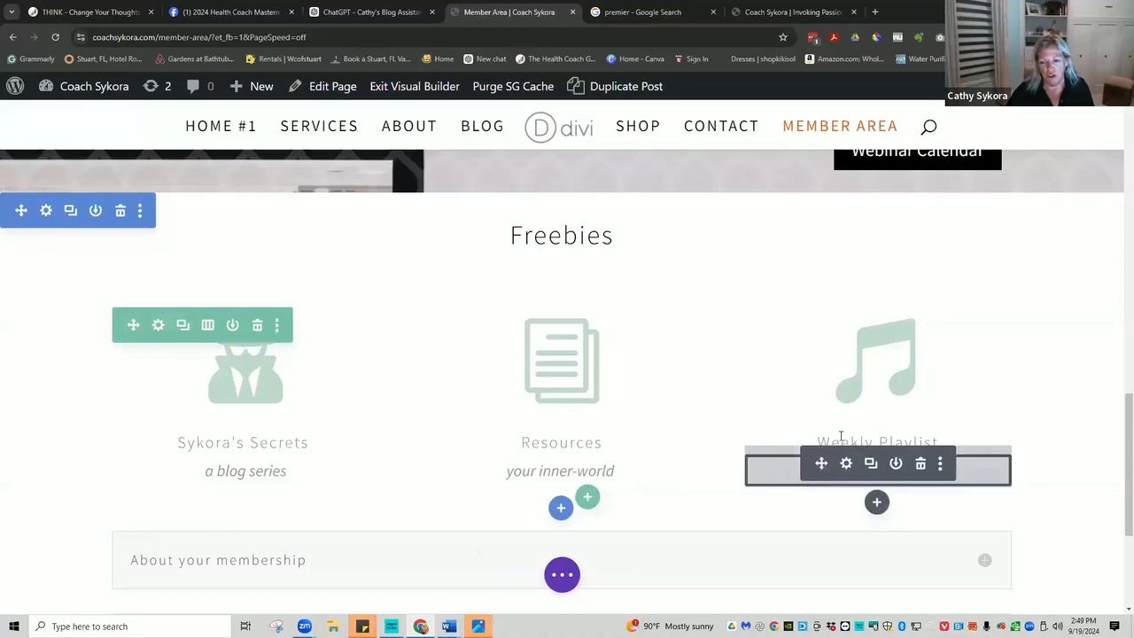
Retitle the third blurb to the owner's 'Top Picks' and set its subtitle text to 'weekly playlist'.
triple_click(838, 440)
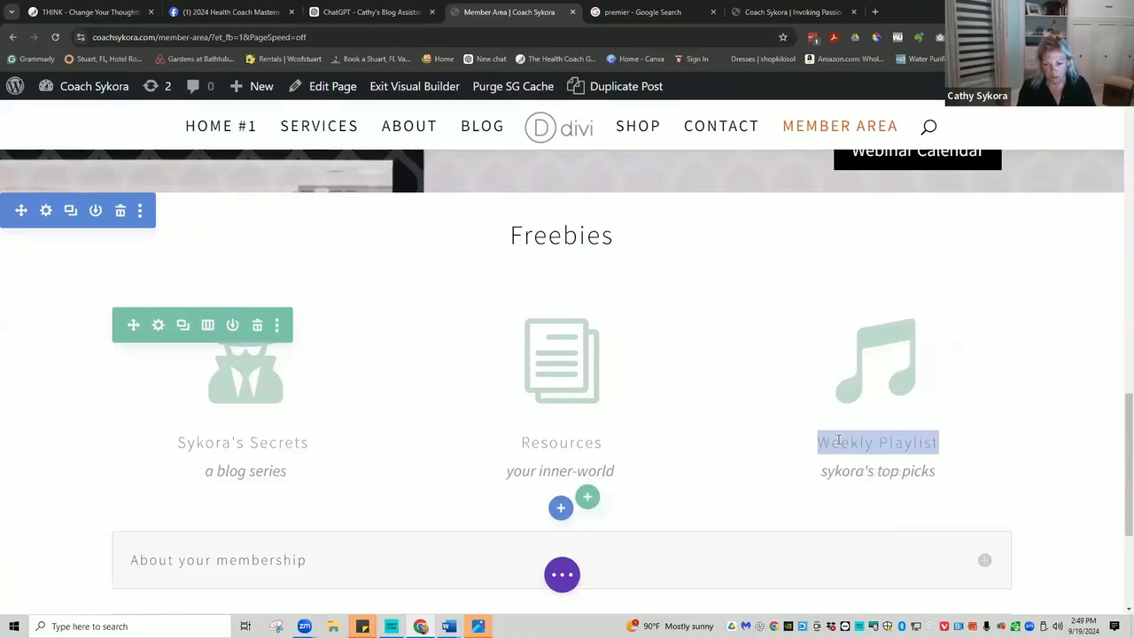
text(Syk)
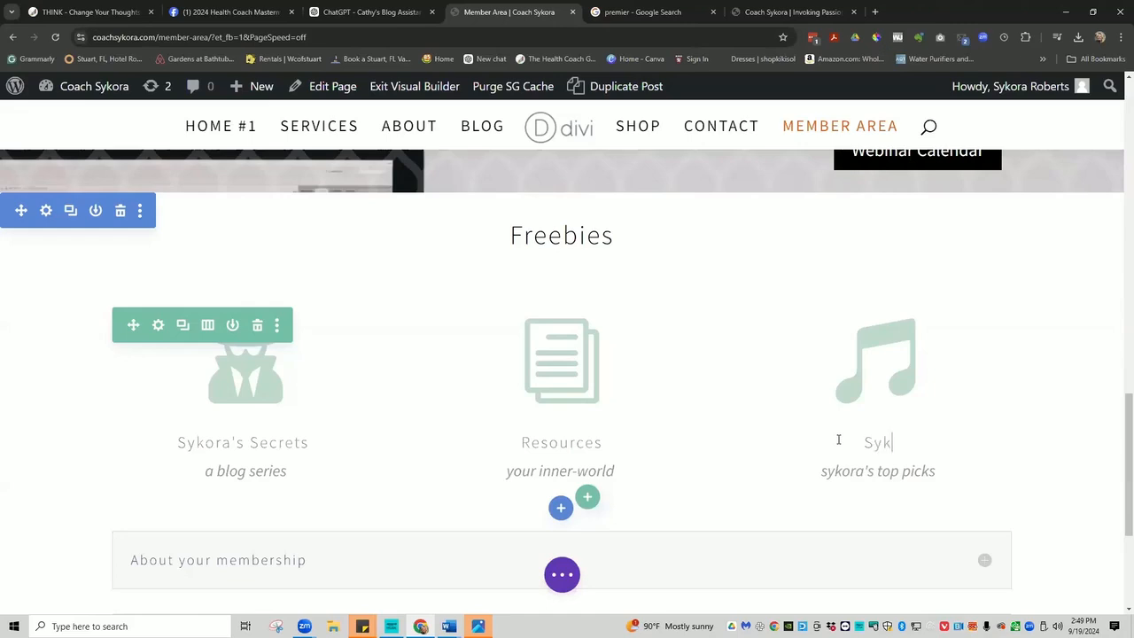
text(ora's Top )
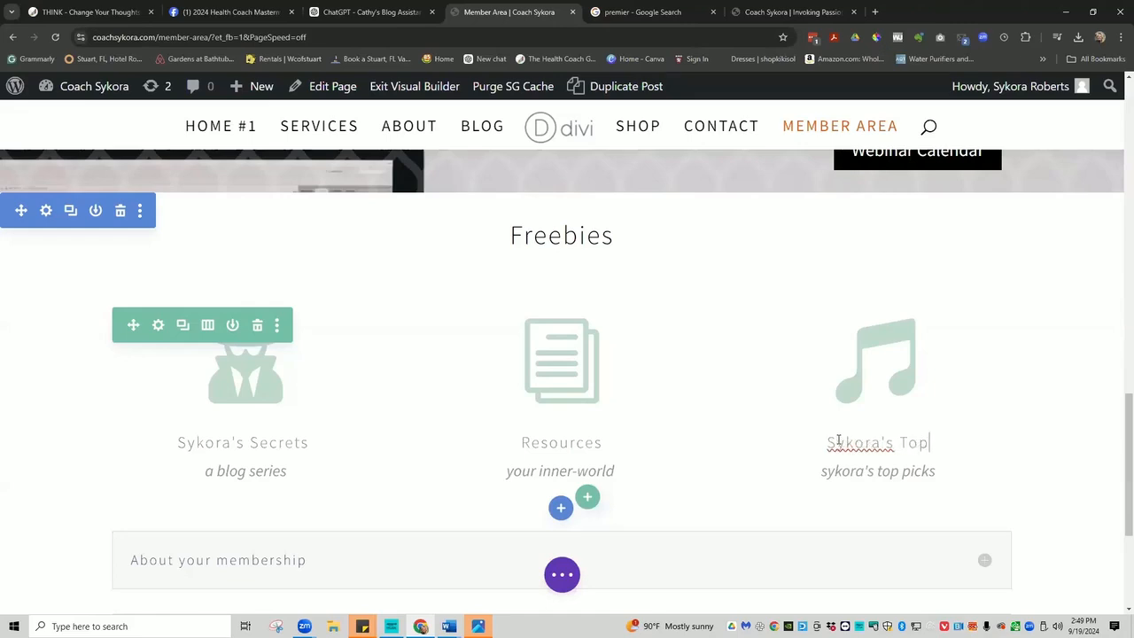
text(Picks)
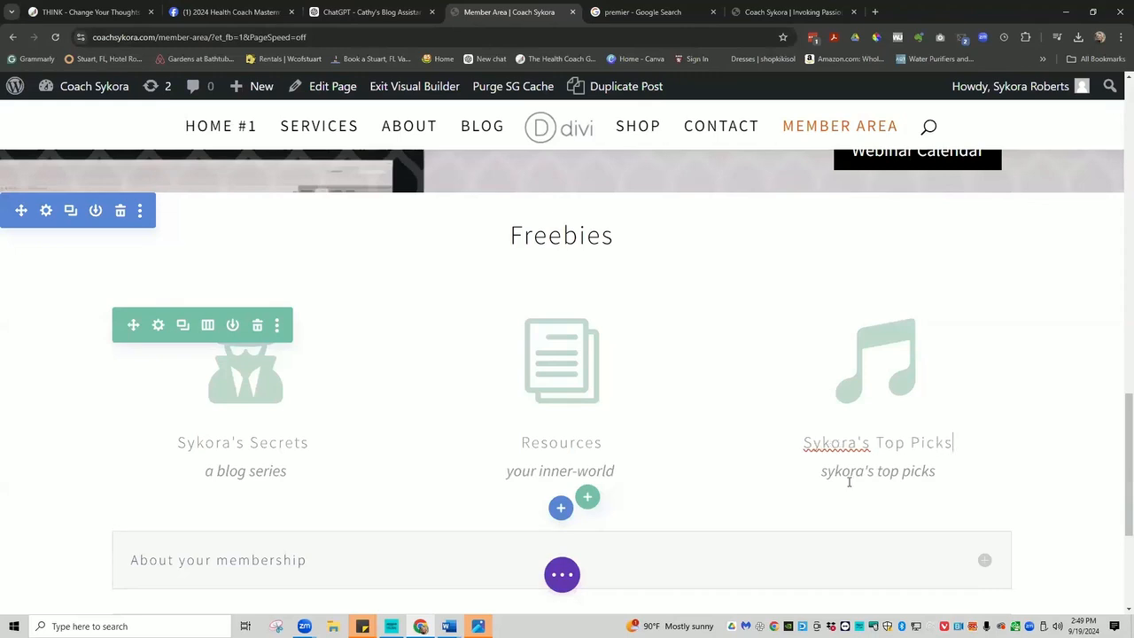
click(846, 470)
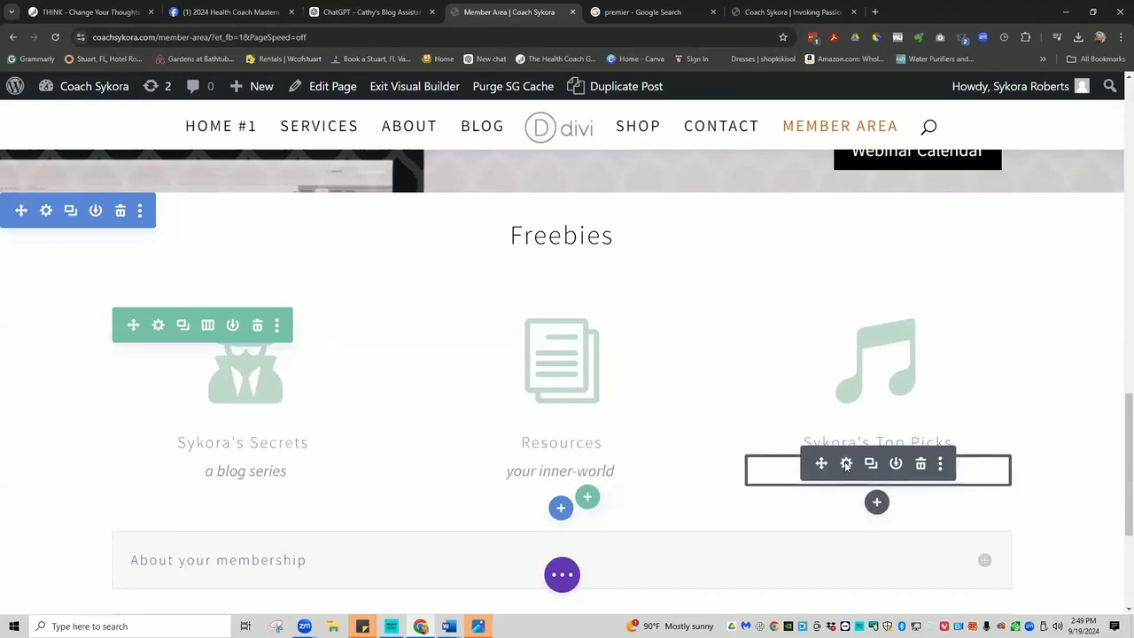
click(846, 464)
drag(735, 532, 620, 531)
text(weekly playlist)
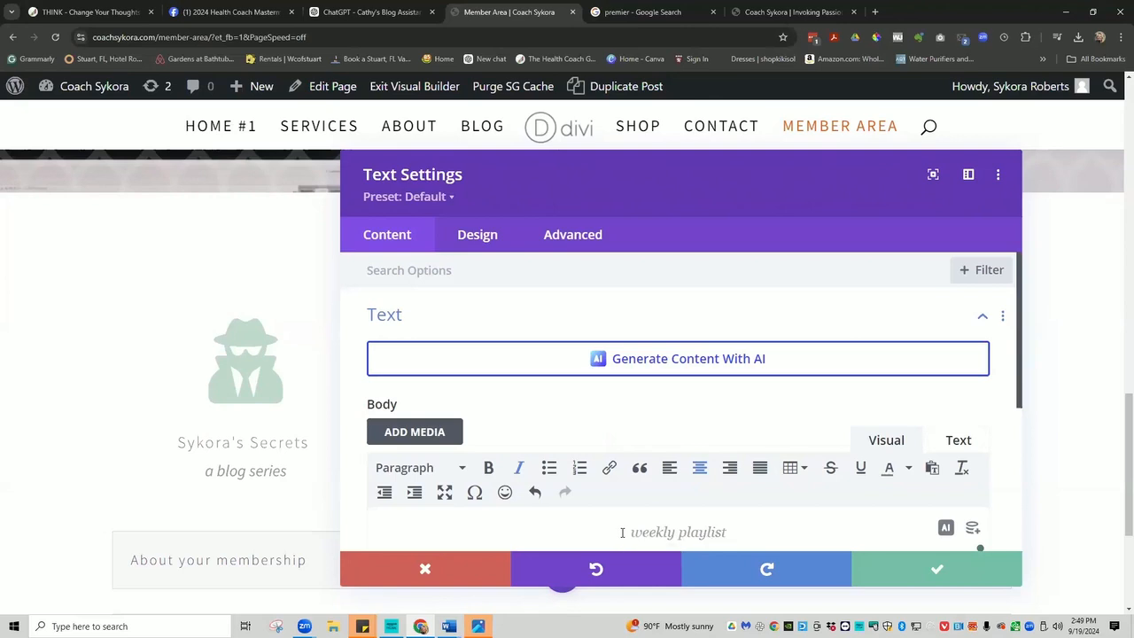
click(928, 566)
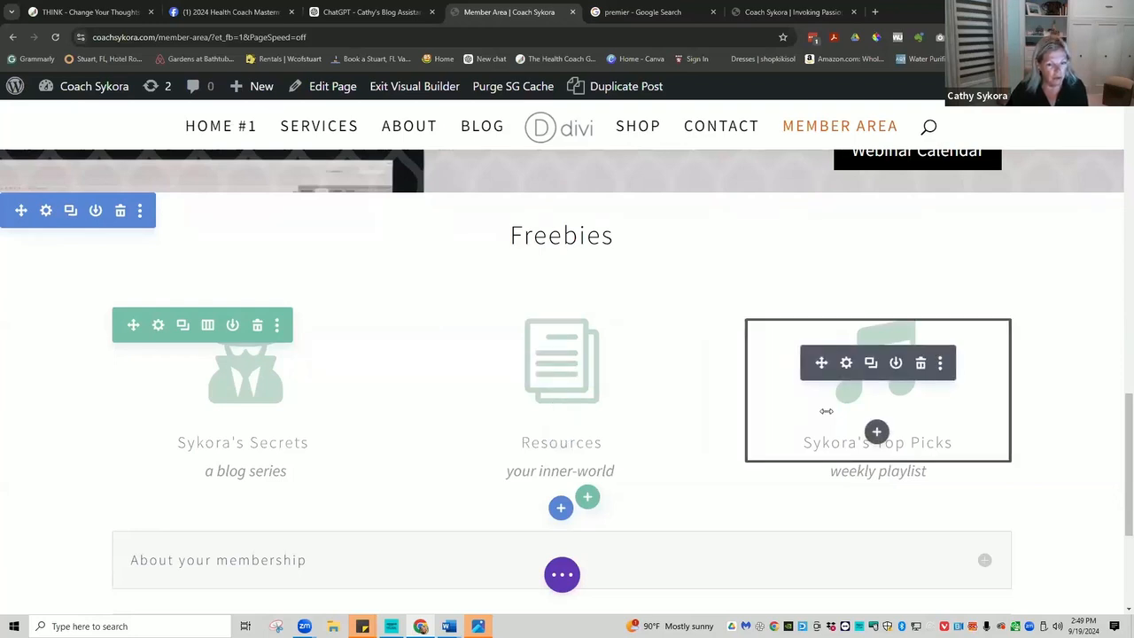
Undo the accidental Freebies section deletion, then expand the About your membership toggle.
click(120, 216)
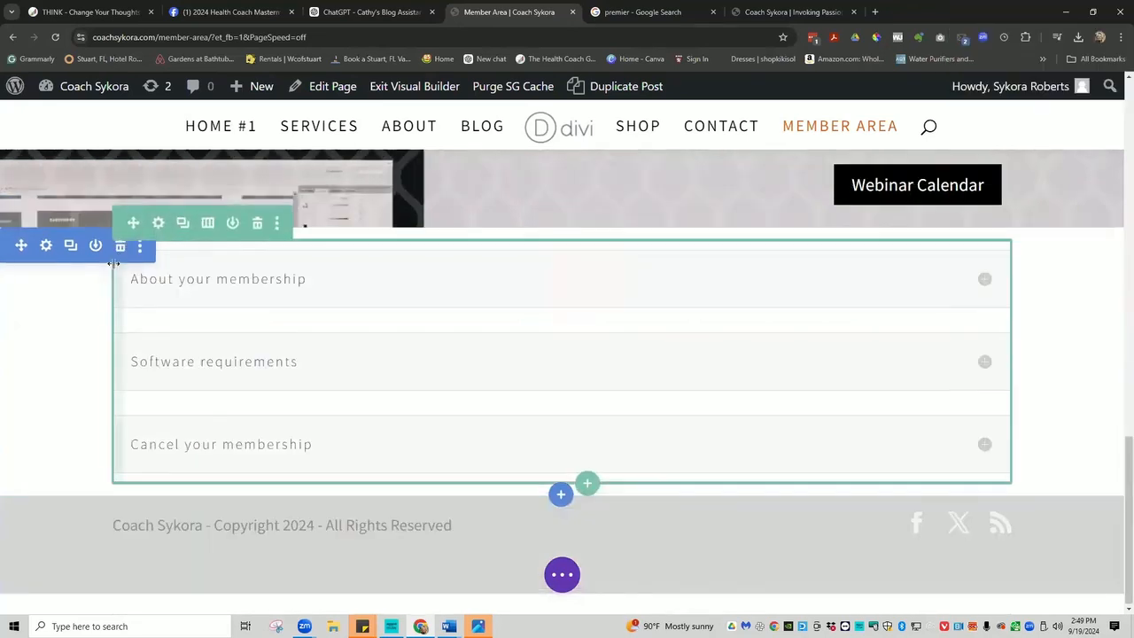
right_click(56, 288)
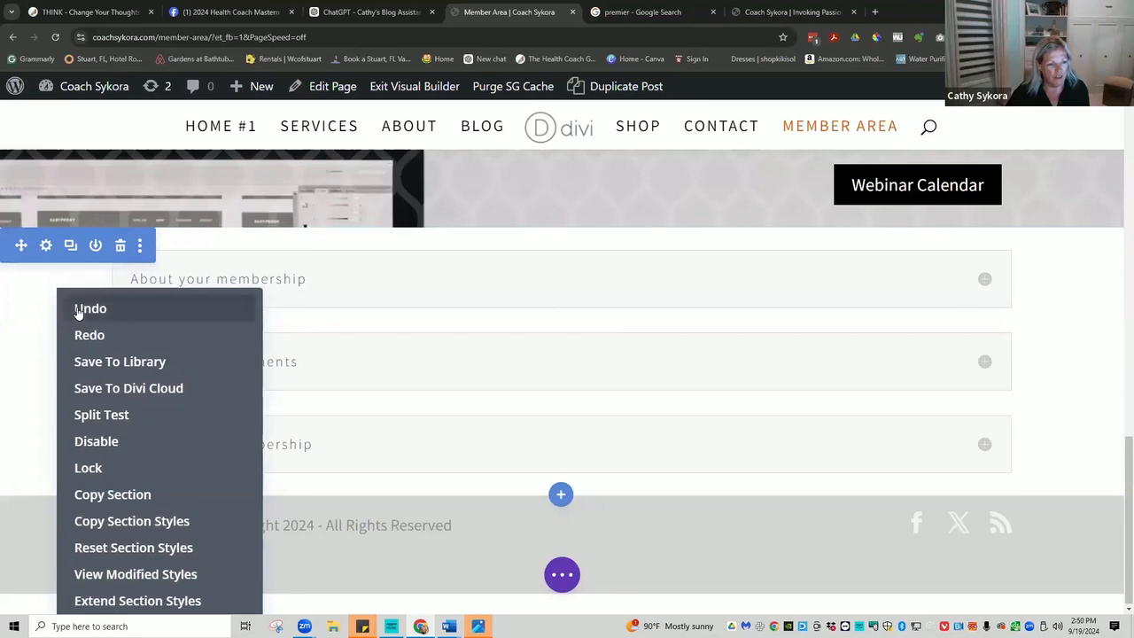
click(78, 309)
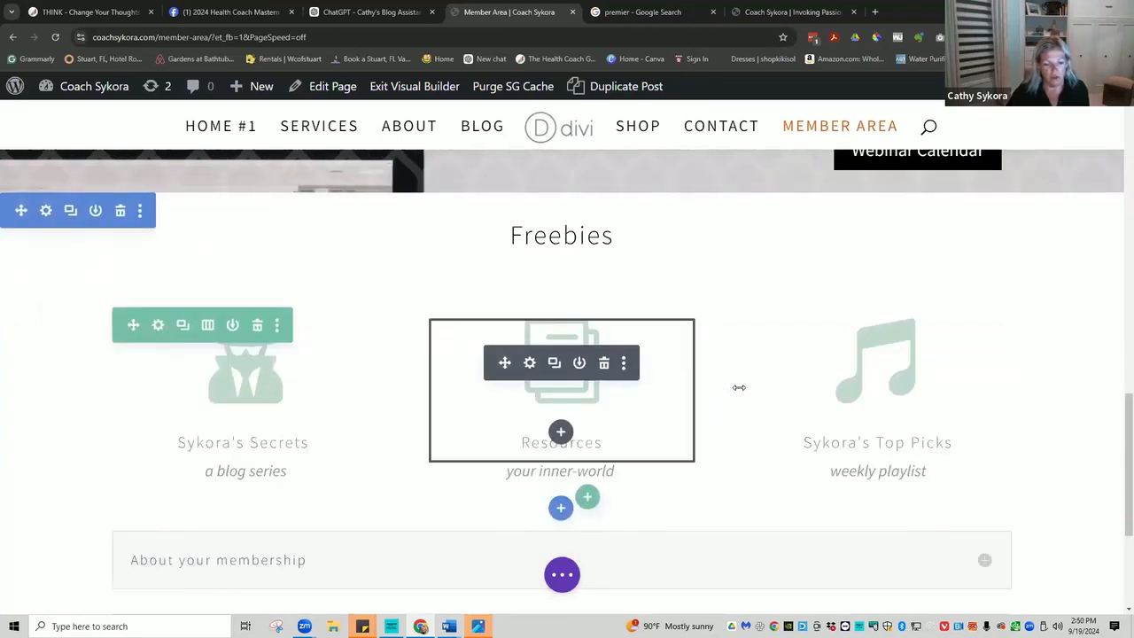
scroll(741, 385, down, 1)
scroll(740, 386, down, 2)
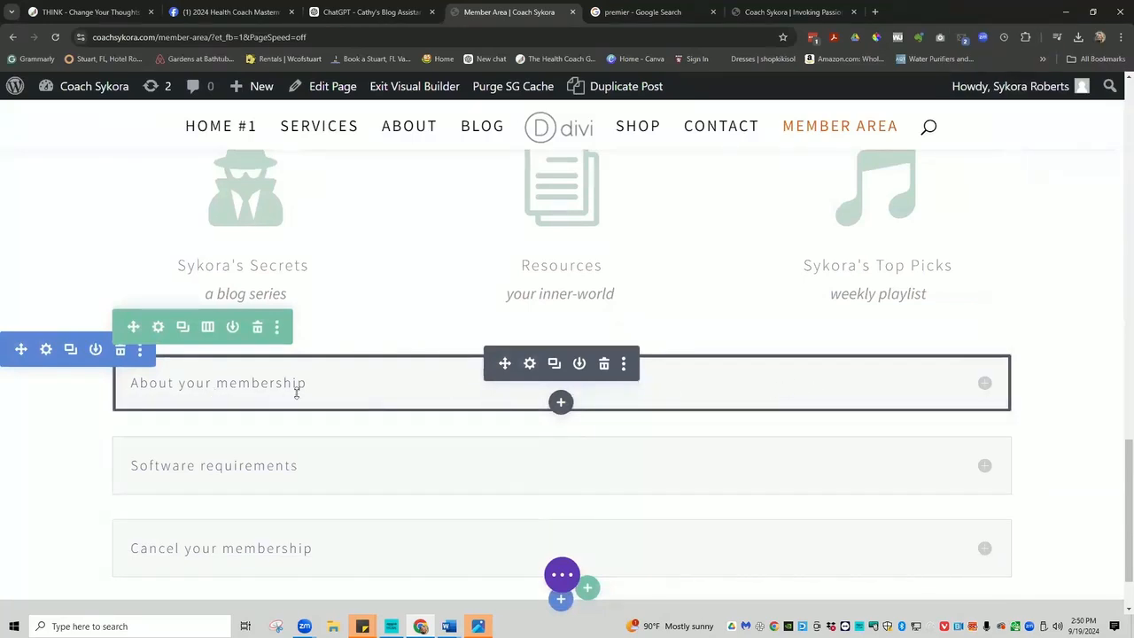
click(984, 385)
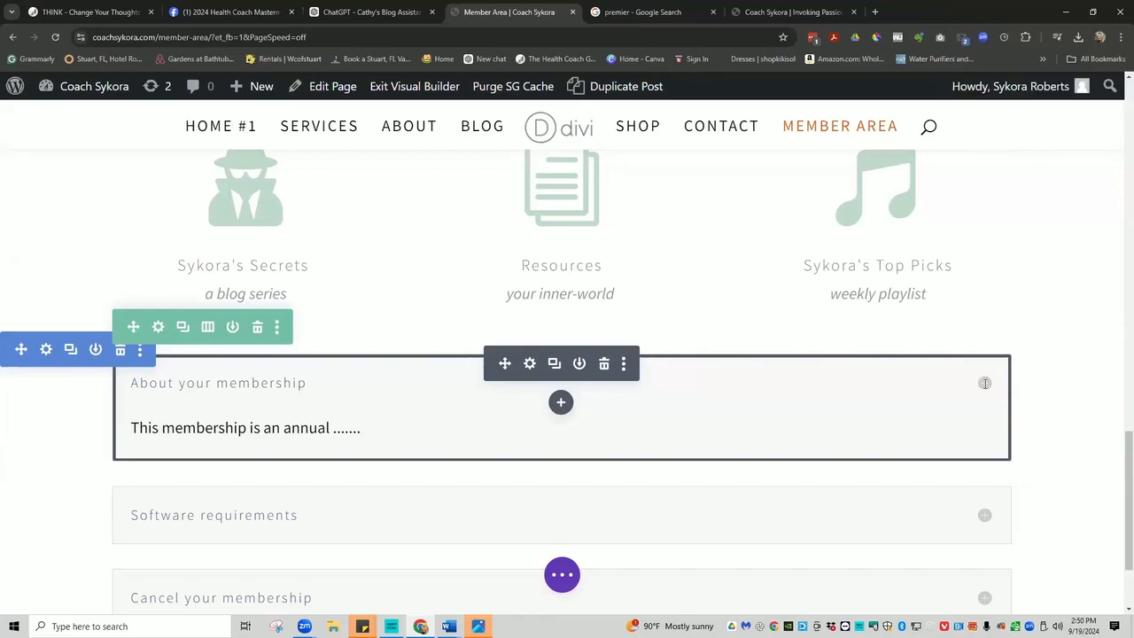
Change the About your membership toggle's State from Close to Open and save the settings.
click(529, 366)
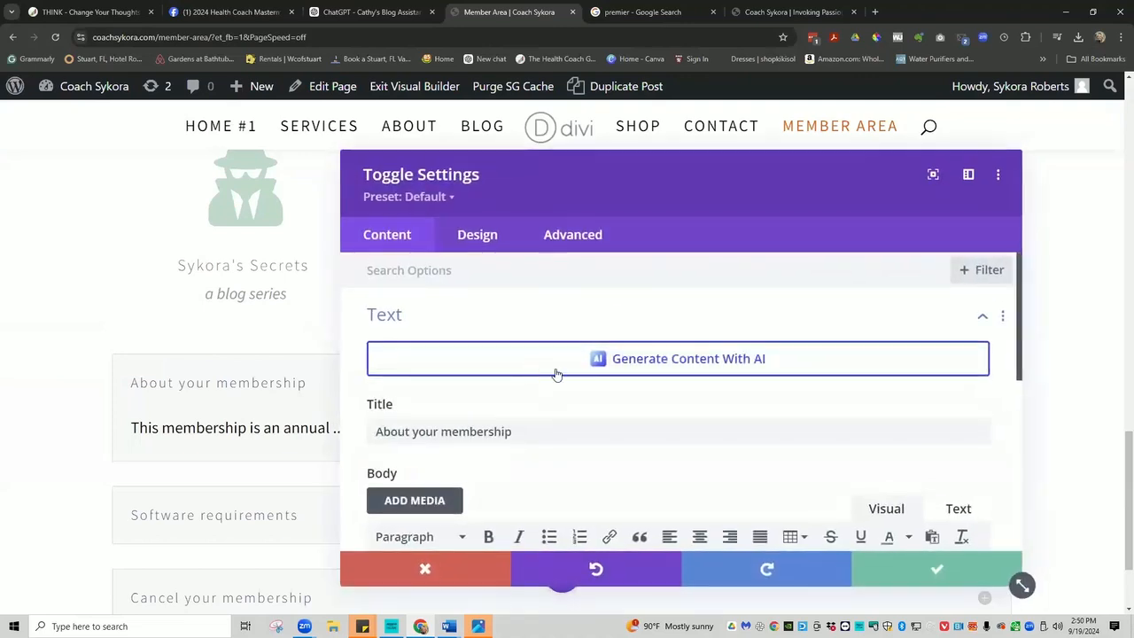
scroll(623, 395, down, 3)
scroll(622, 395, down, 2)
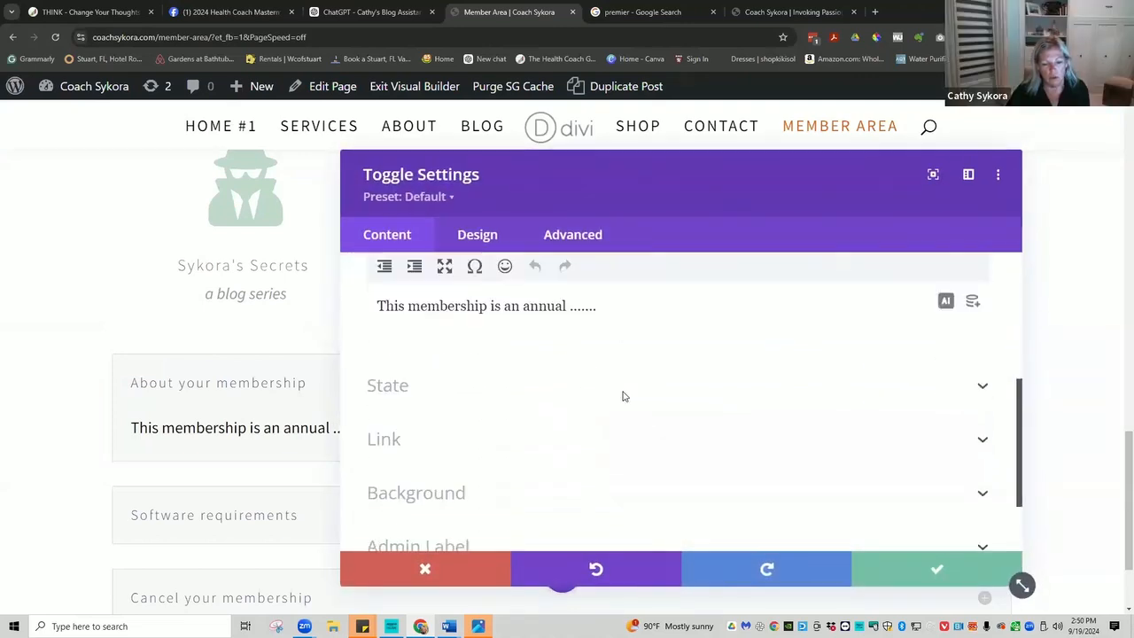
click(438, 392)
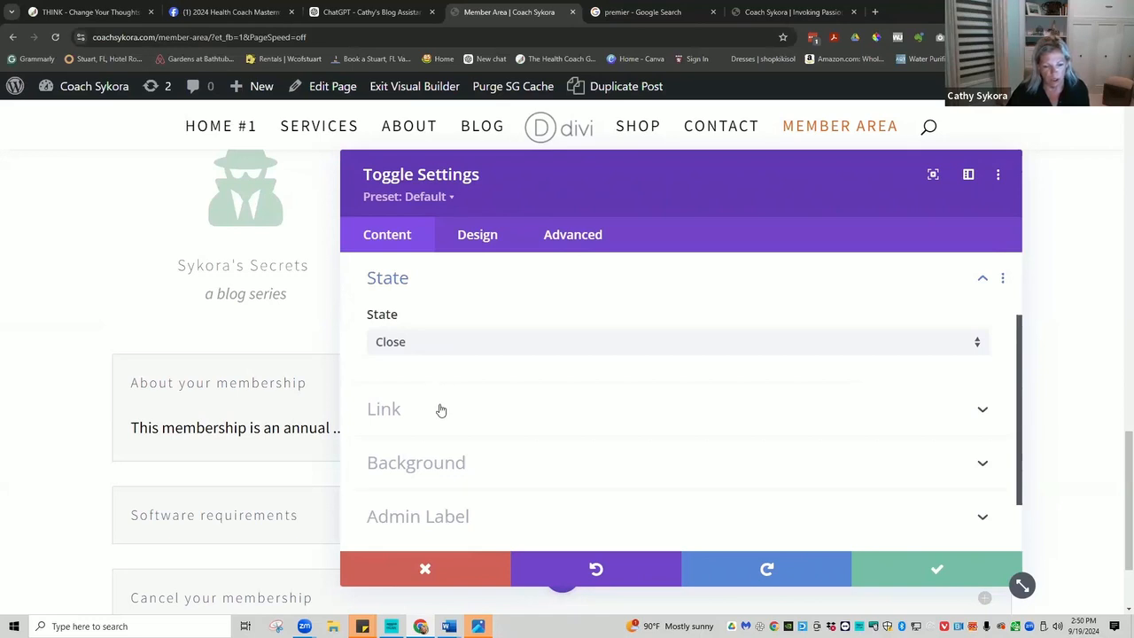
click(430, 346)
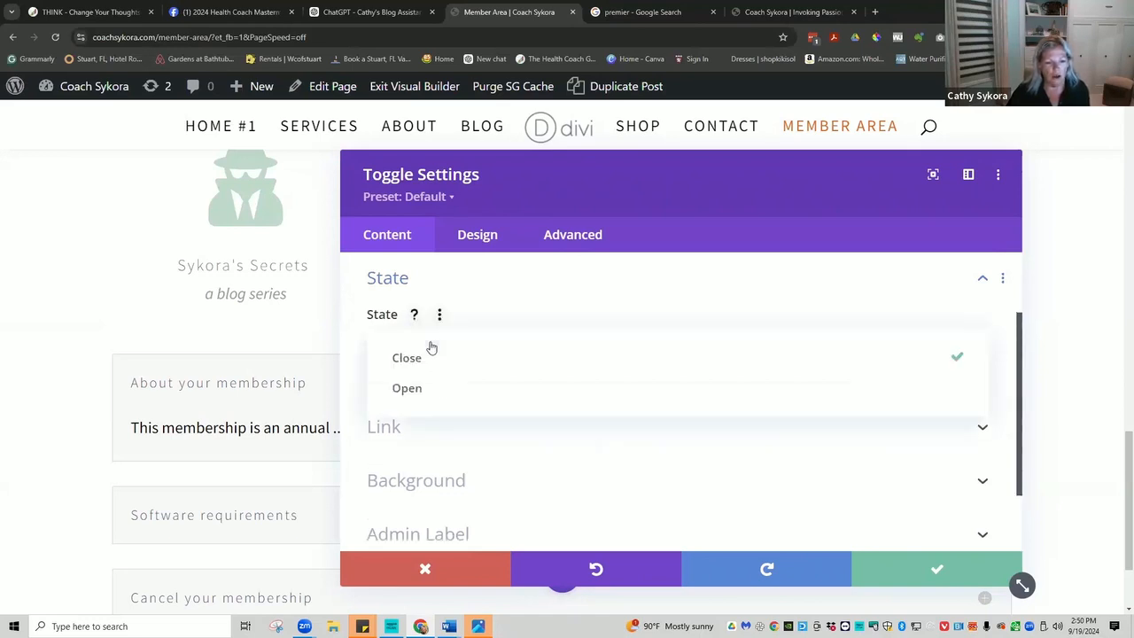
click(435, 389)
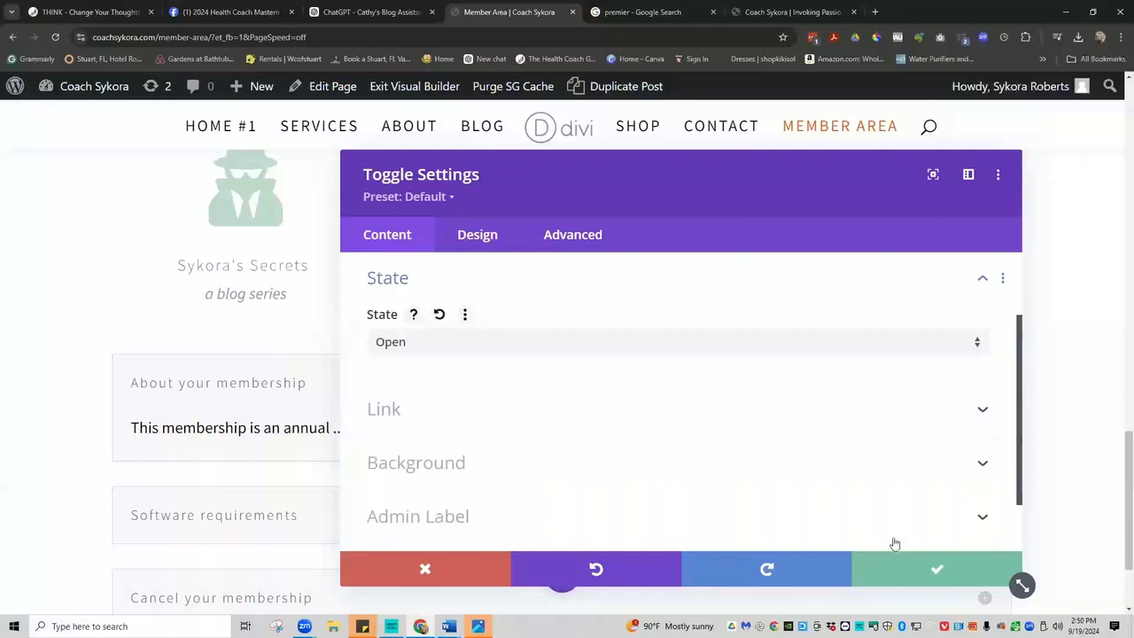
click(936, 569)
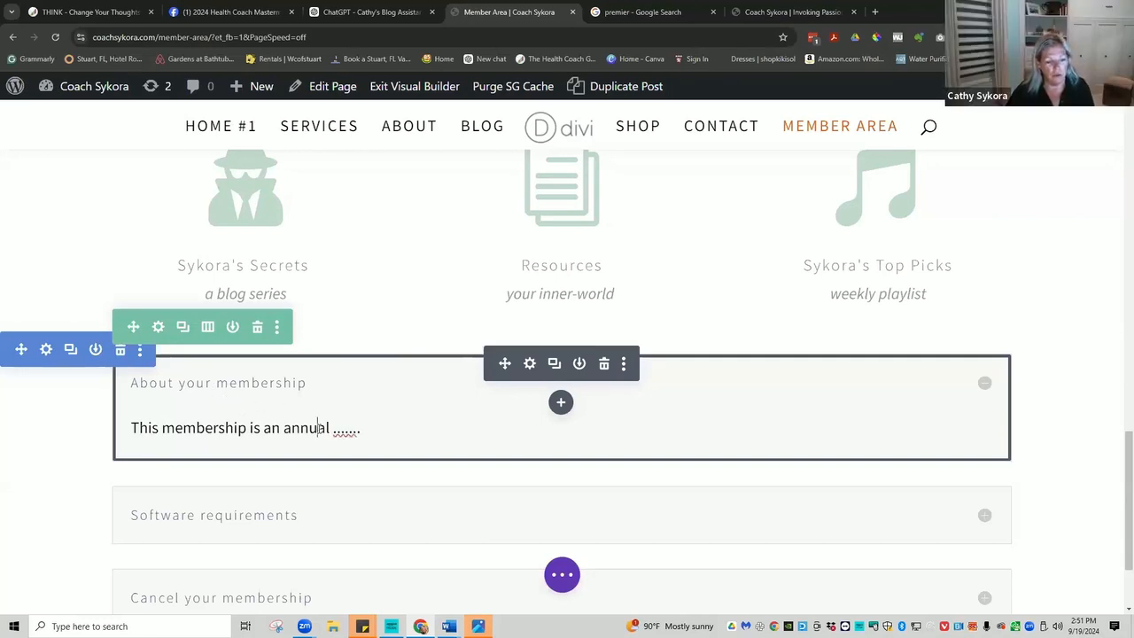
Delete the 'annual .......' placeholder text from the toggle body.
click(317, 427)
drag(363, 430, 284, 430)
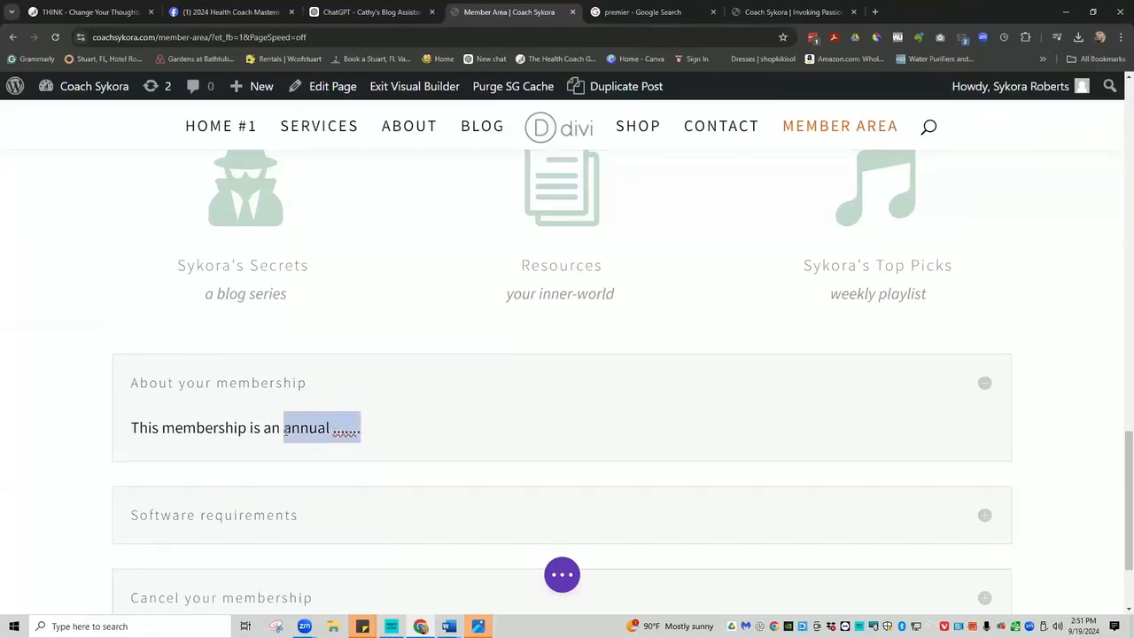
key(BackSpace)
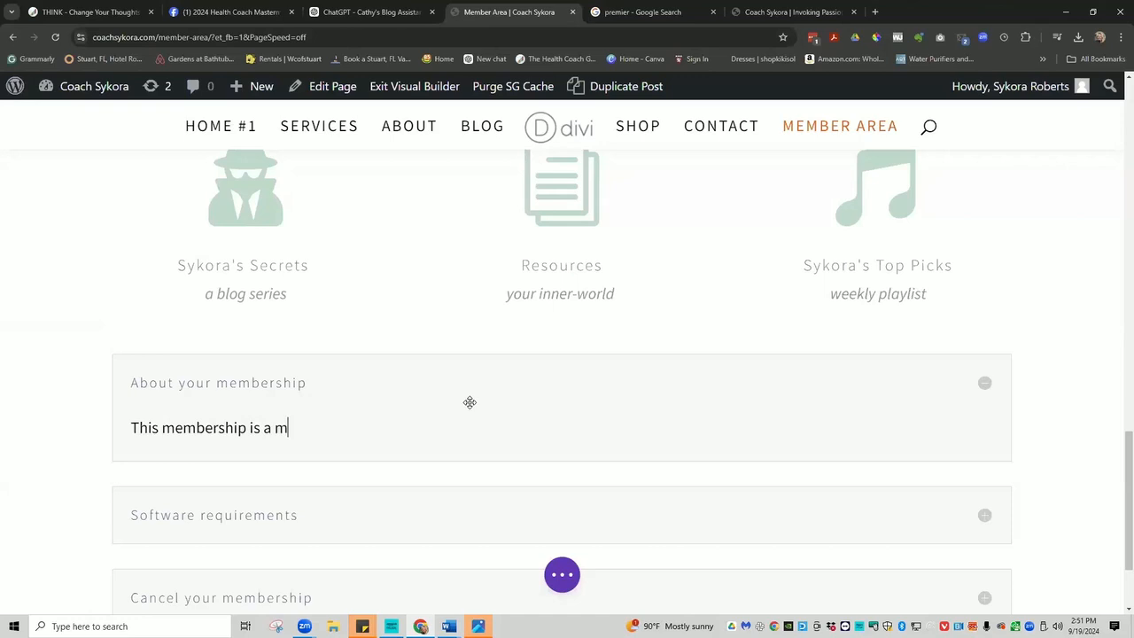
key(BackSpace)
key(BackSpace)
key(BackSpace)
key(BackSpace)
key(BackSpace)
key(BackSpace)
key(BackSpace)
key(BackSpace)
key(BackSpace)
key(BackSpace)
key(BackSpace)
key(BackSpace)
key(BackSpace)
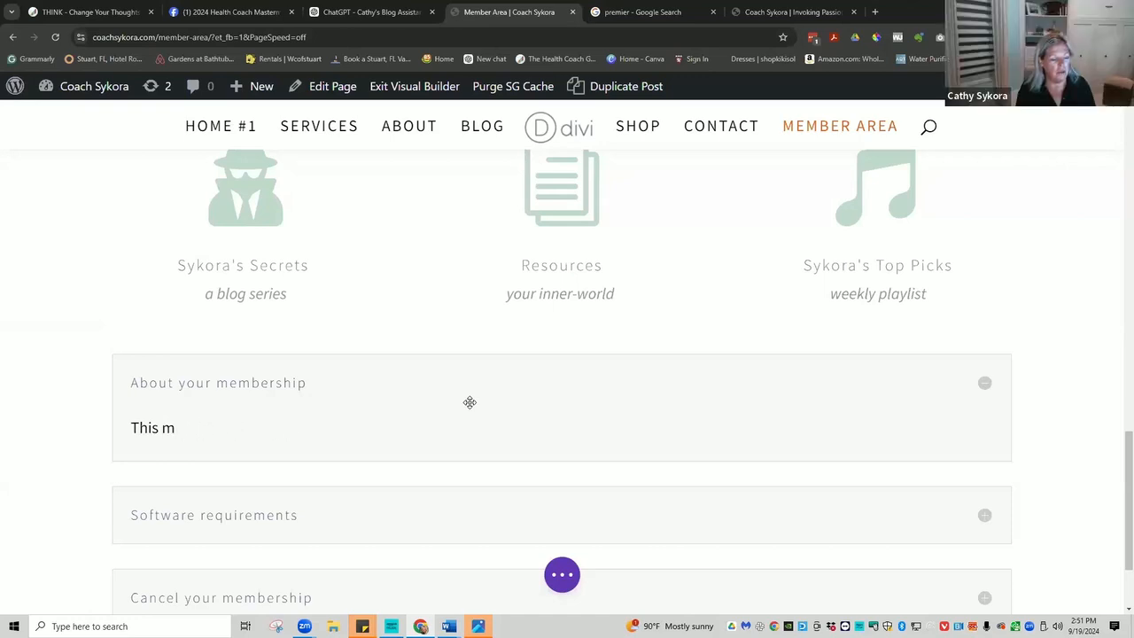
key(BackSpace)
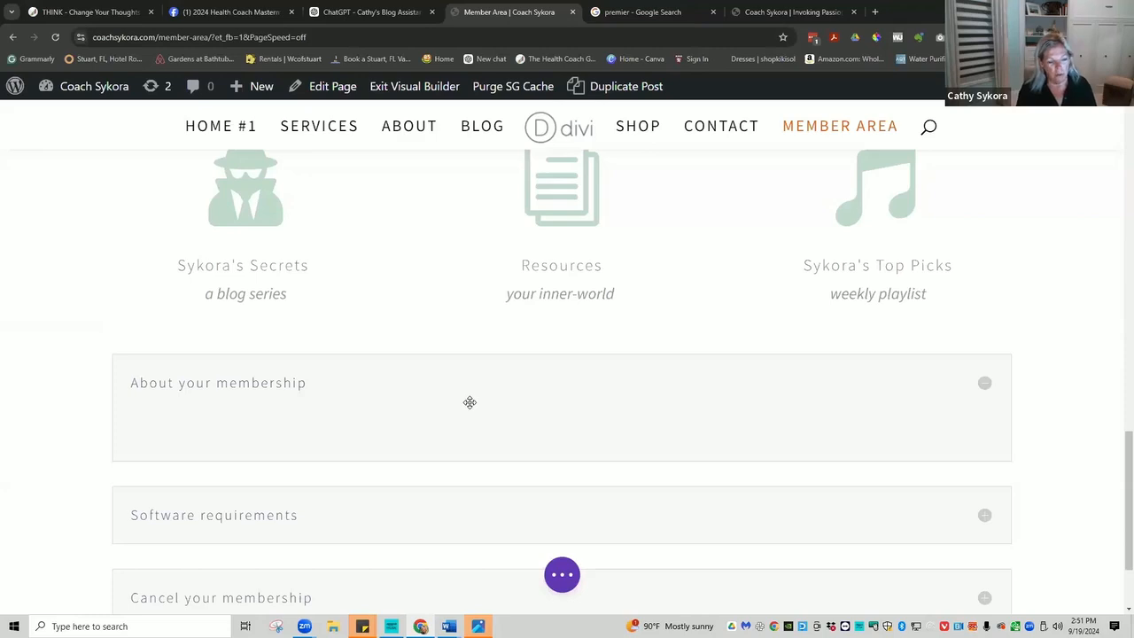
Type 'Your membership varies according to your purchase. If you purchased a program it may be a one-off payment.'.
text(Your members)
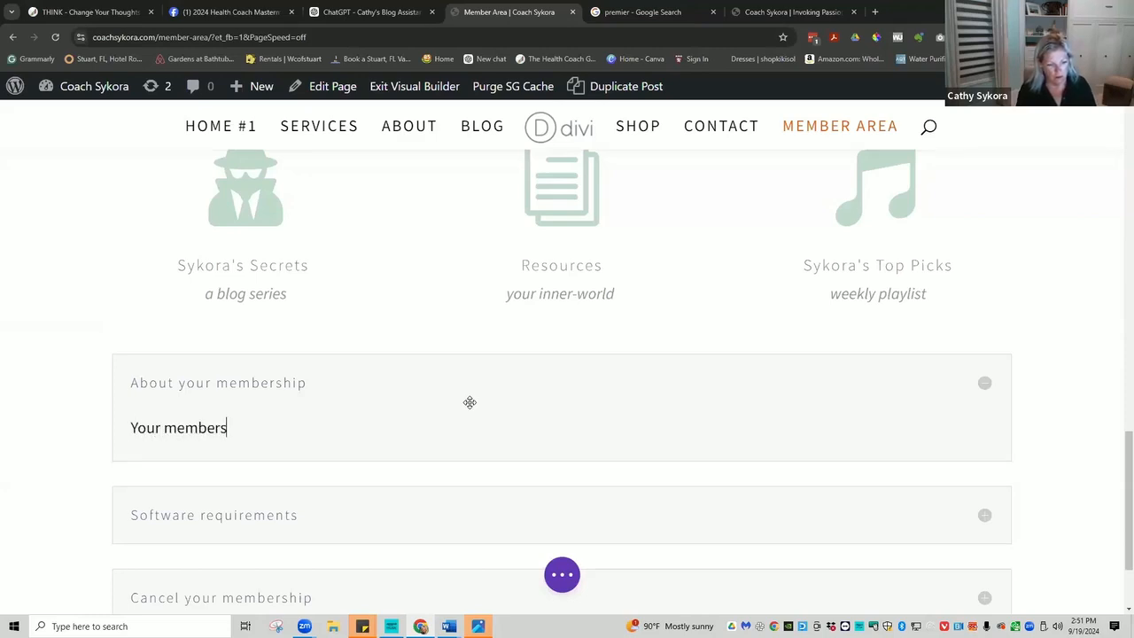
text(hip varies accordi)
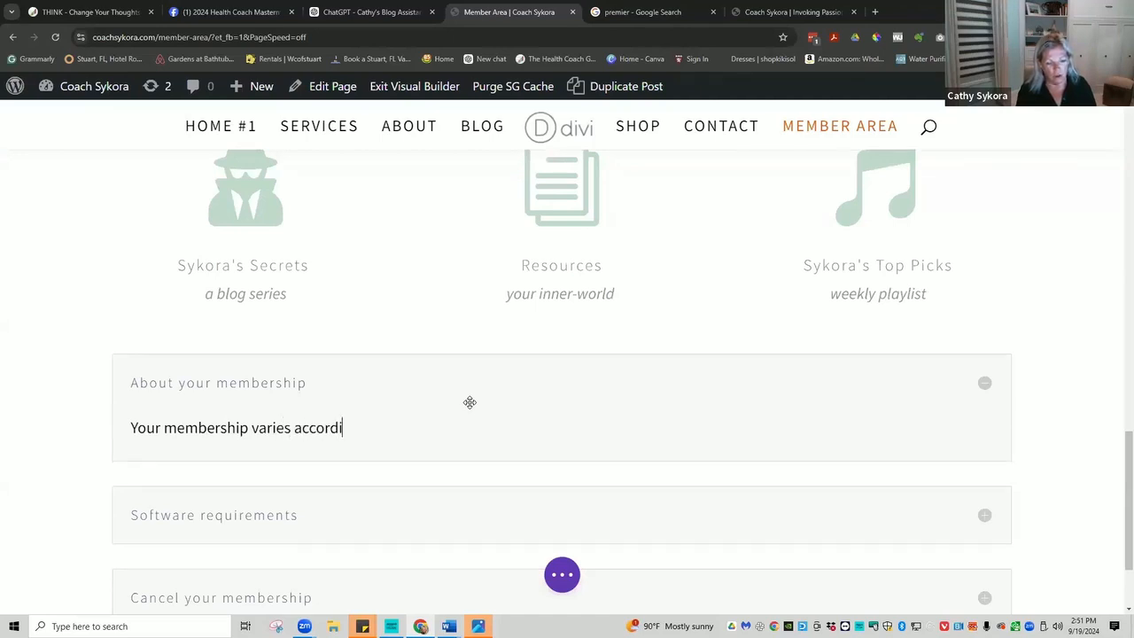
text(ng to yo)
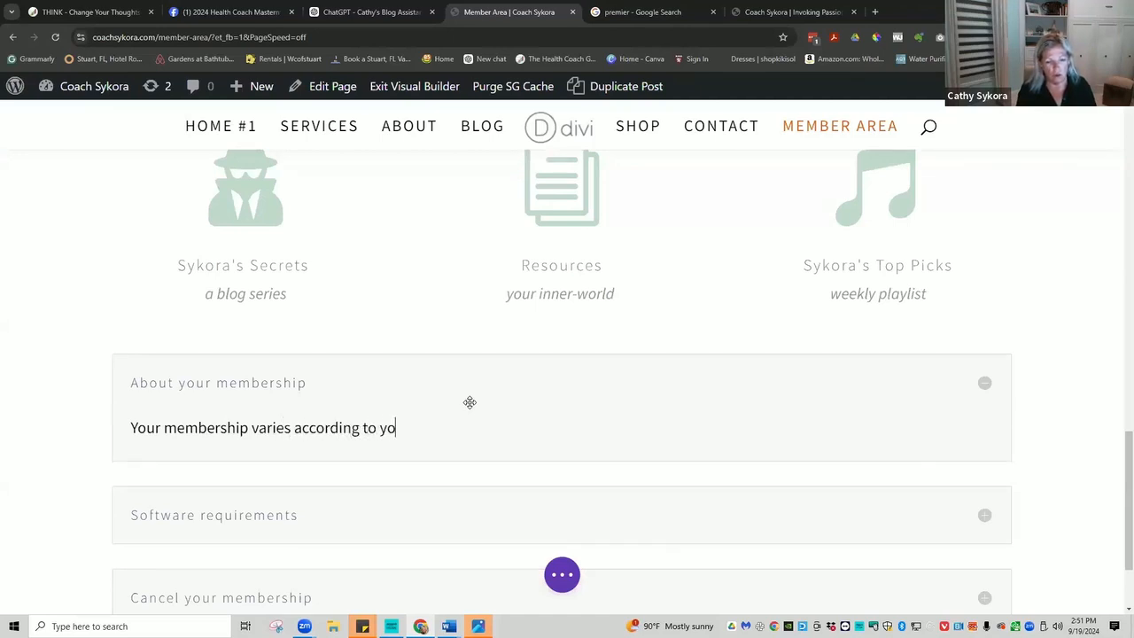
text(ur purcha)
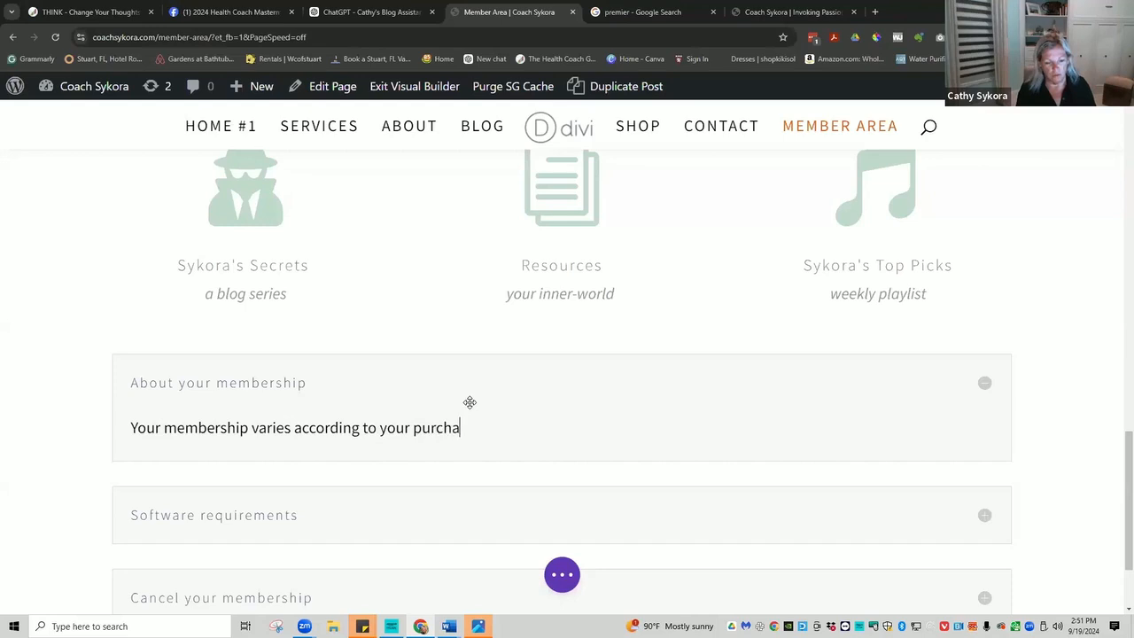
text(se.  You)
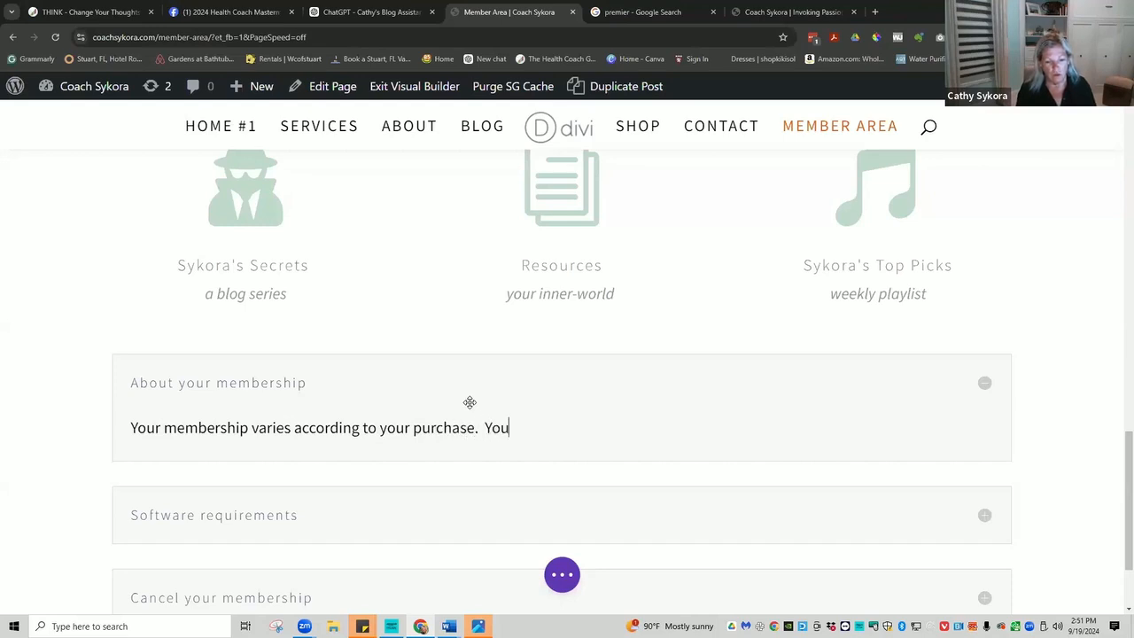
key(BackSpace)
key(BackSpace)
key(BackSpace)
text(If )
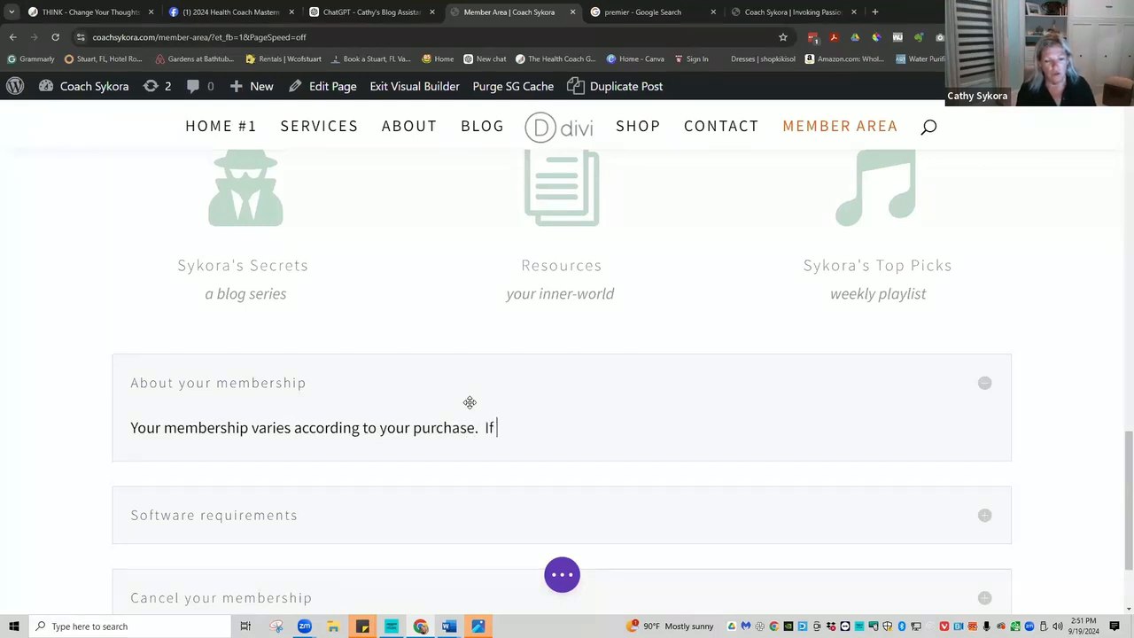
text(you purcha)
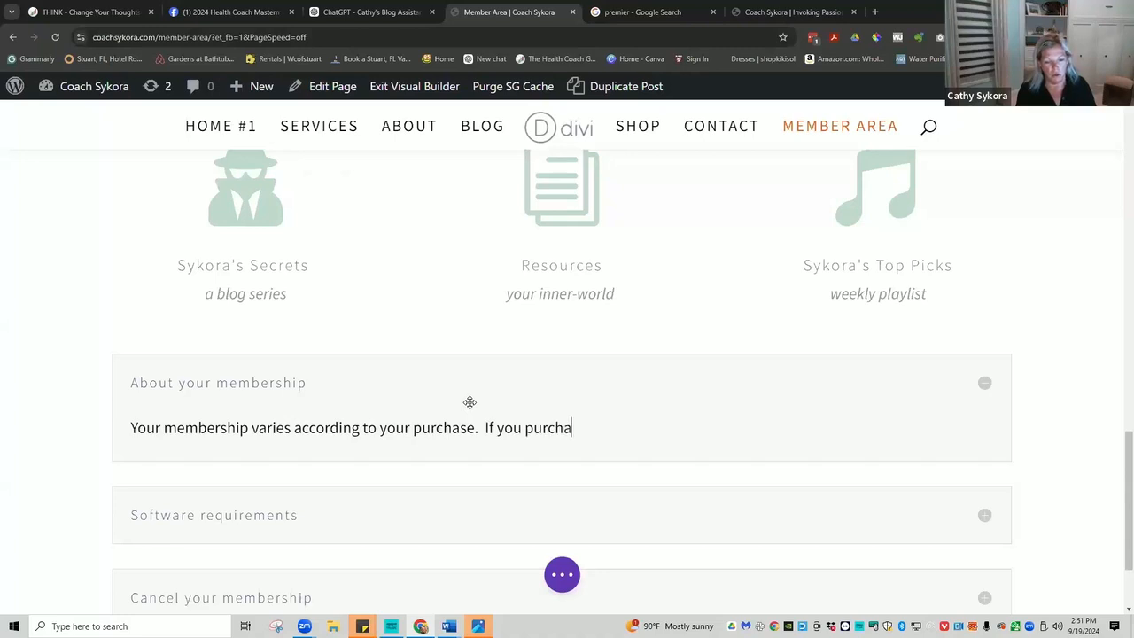
text(sed a pr)
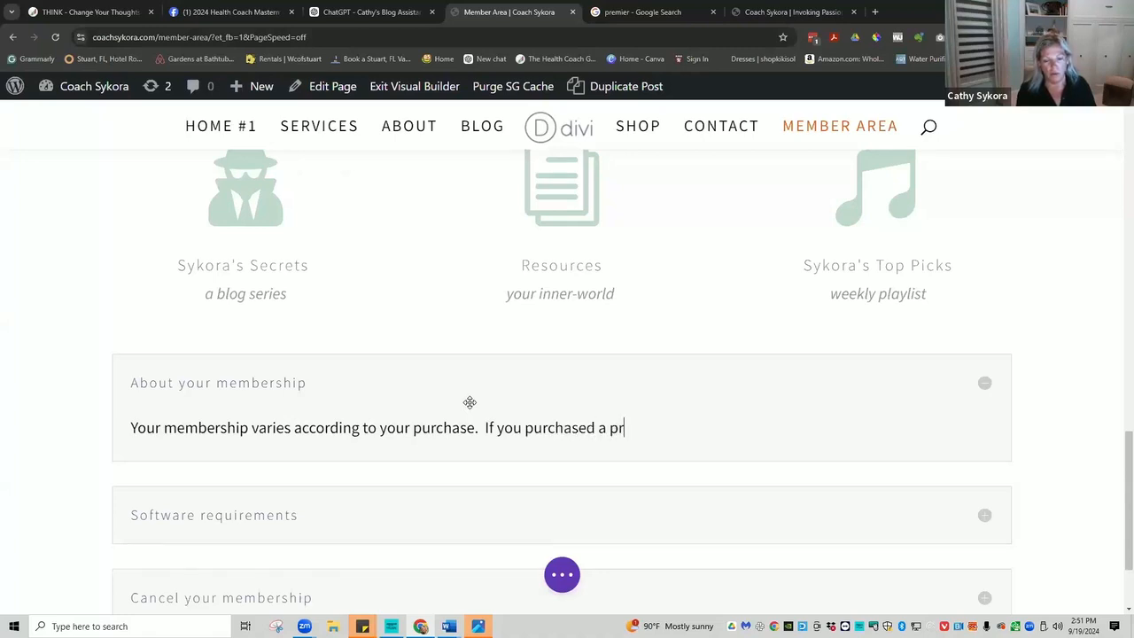
text(ogram itm)
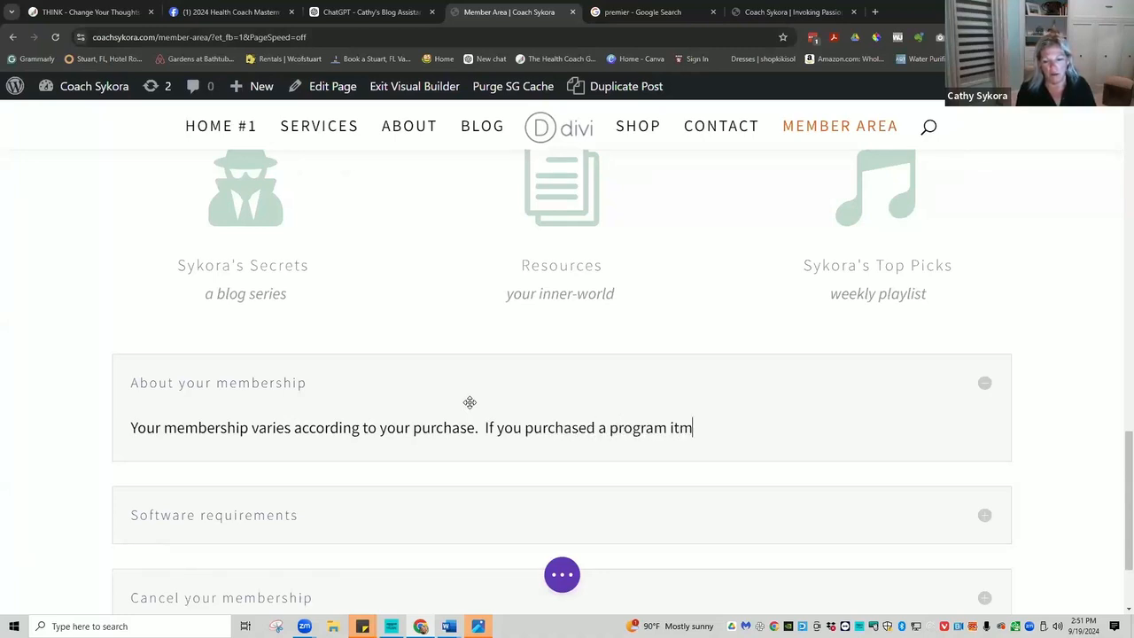
key(BackSpace)
text(may be a)
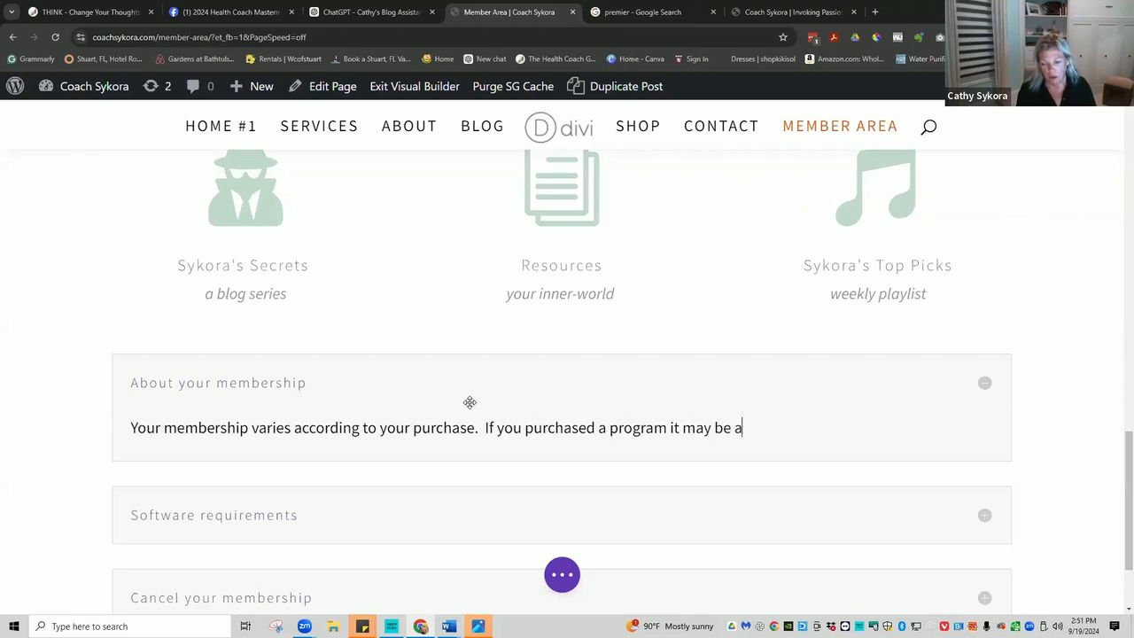
text( one-of)
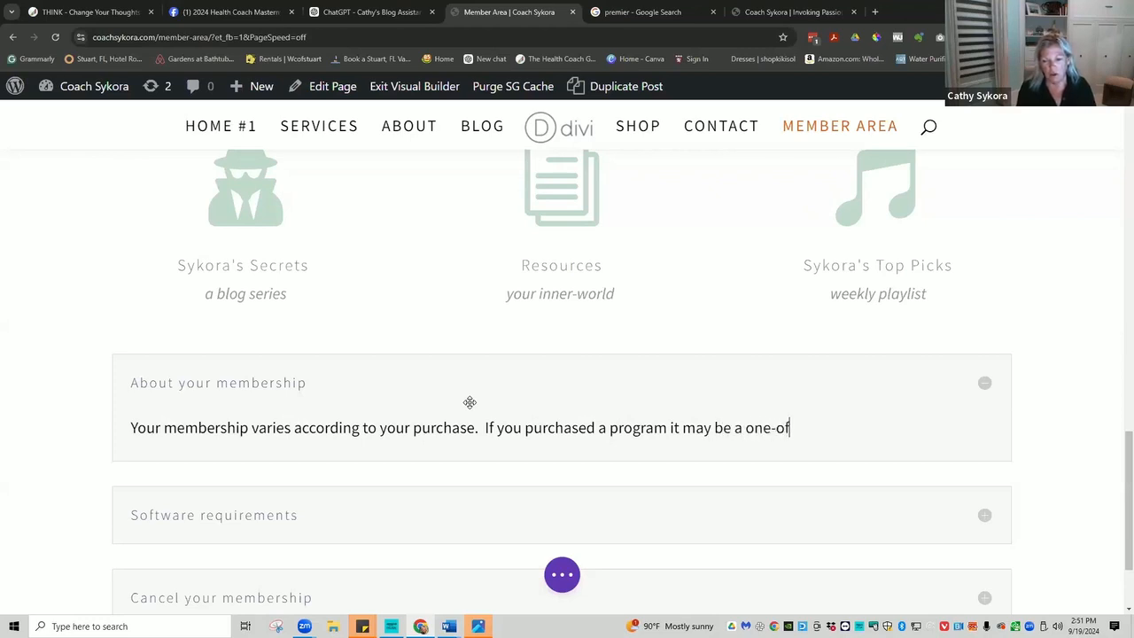
text(f payment)
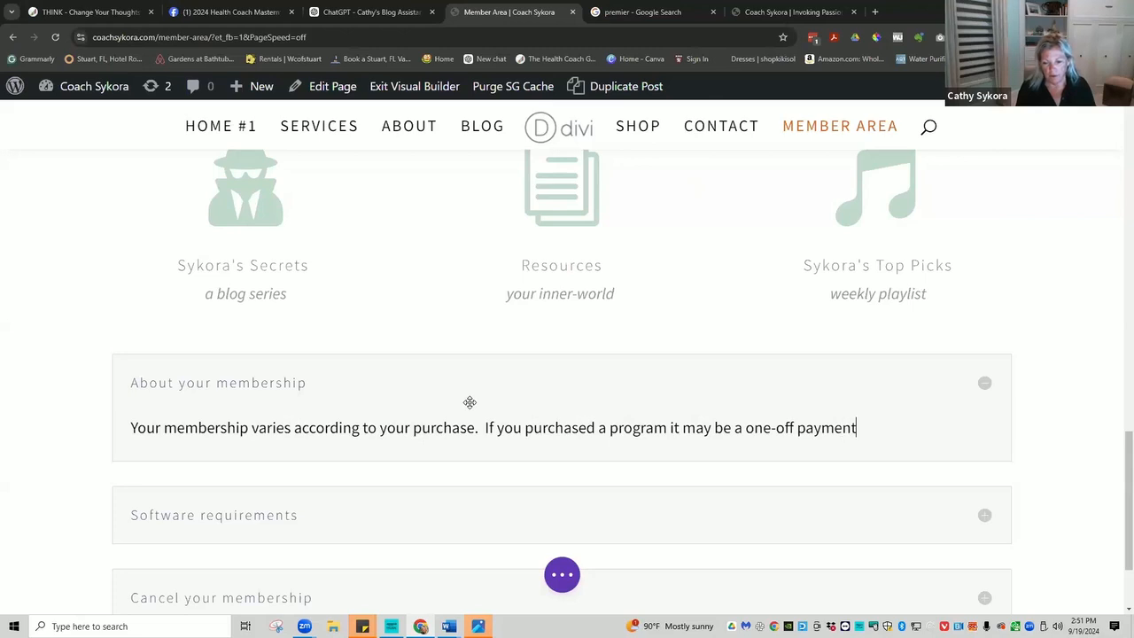
text(.  If)
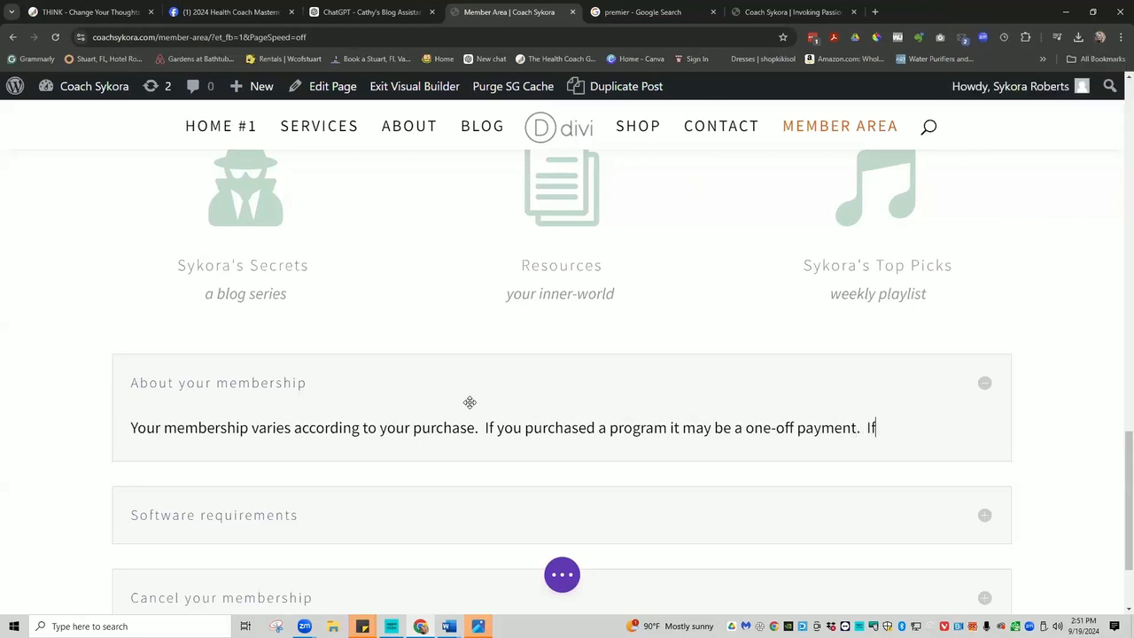
text( you joined my)
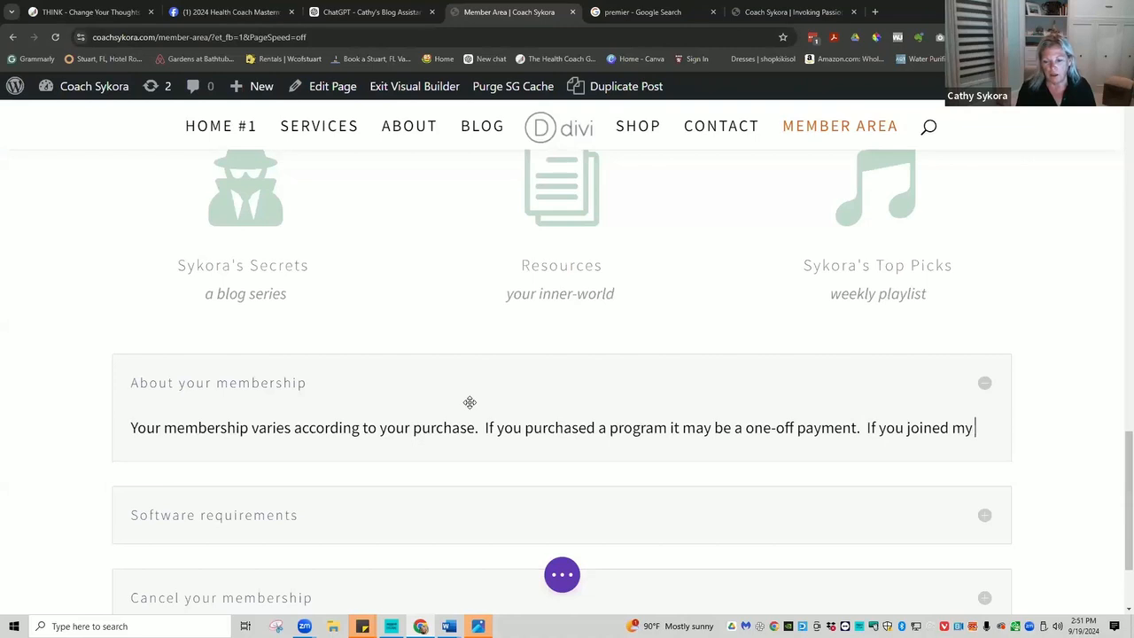
Finish the text with 'If you're one of my premier members, you will have a monthly payment.'.
key(BackSpace)
key(BackSpace)
key(BackSpace)
key(BackSpace)
key(BackSpace)
key(BackSpace)
key(BackSpace)
key(BackSpace)
key(BackSpace)
key(BackSpace)
text('re one of my premier)
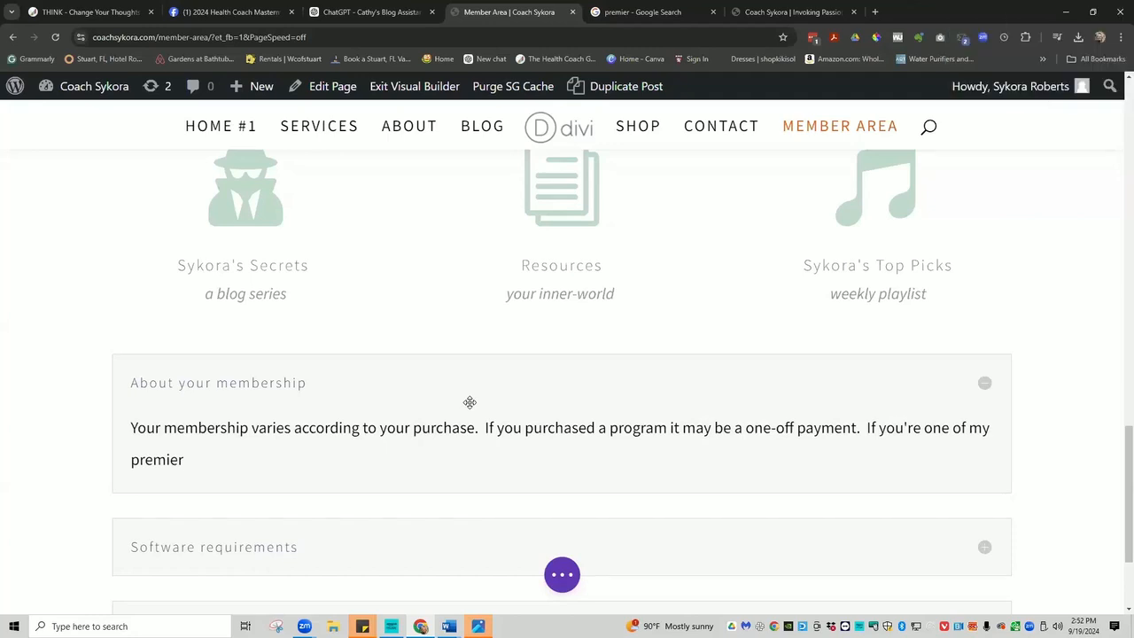
text(members)
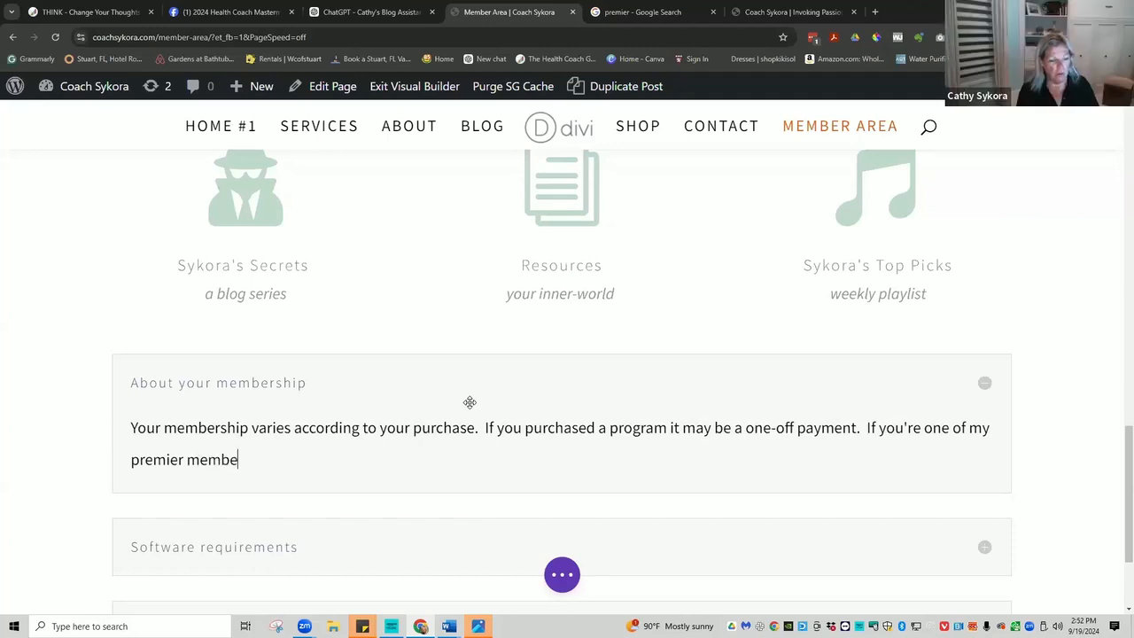
text(,)
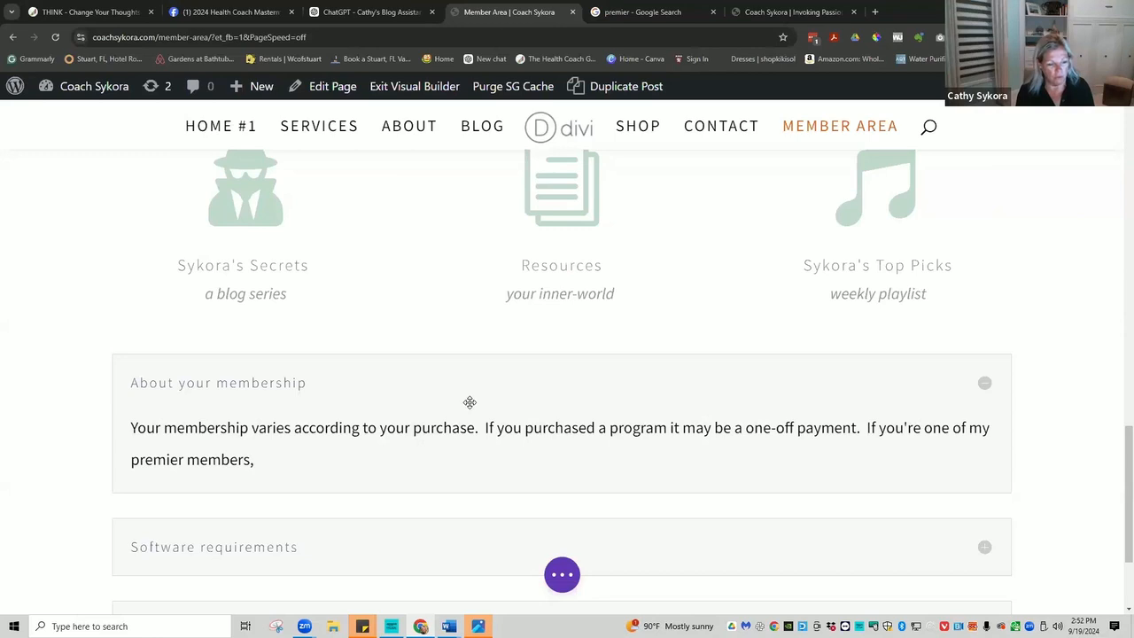
text(you will)
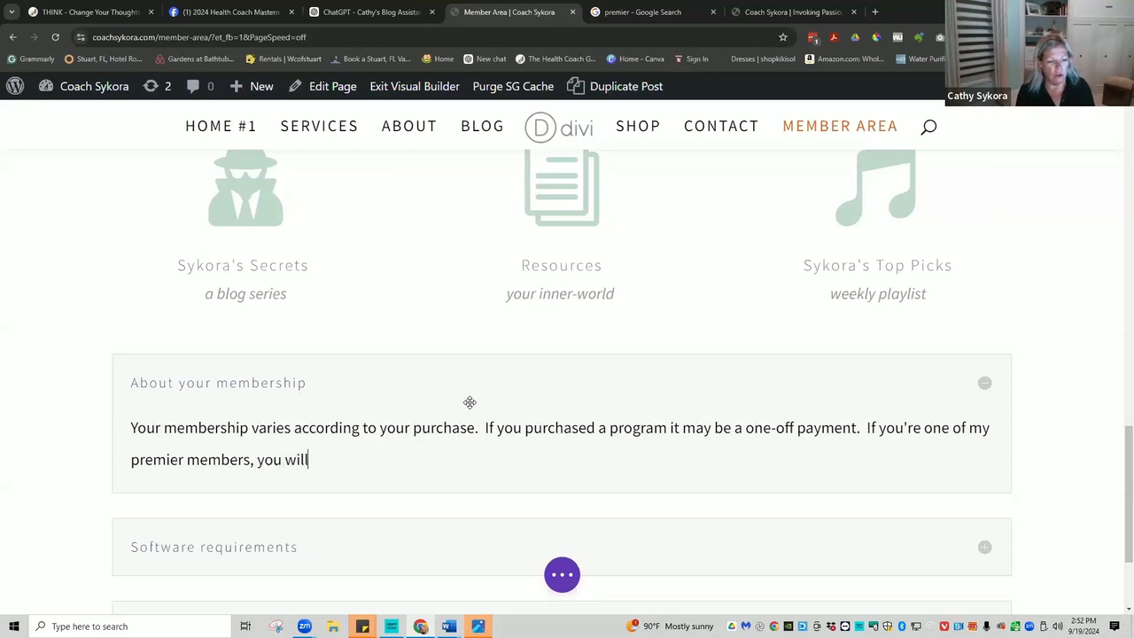
text( have a m)
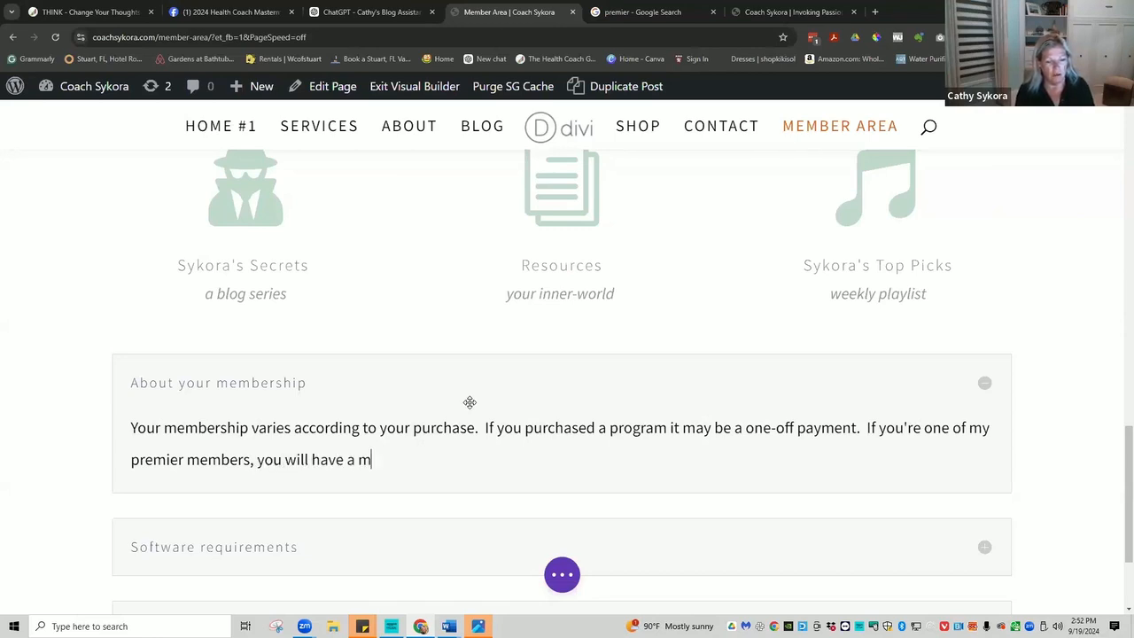
text(onthly payment)
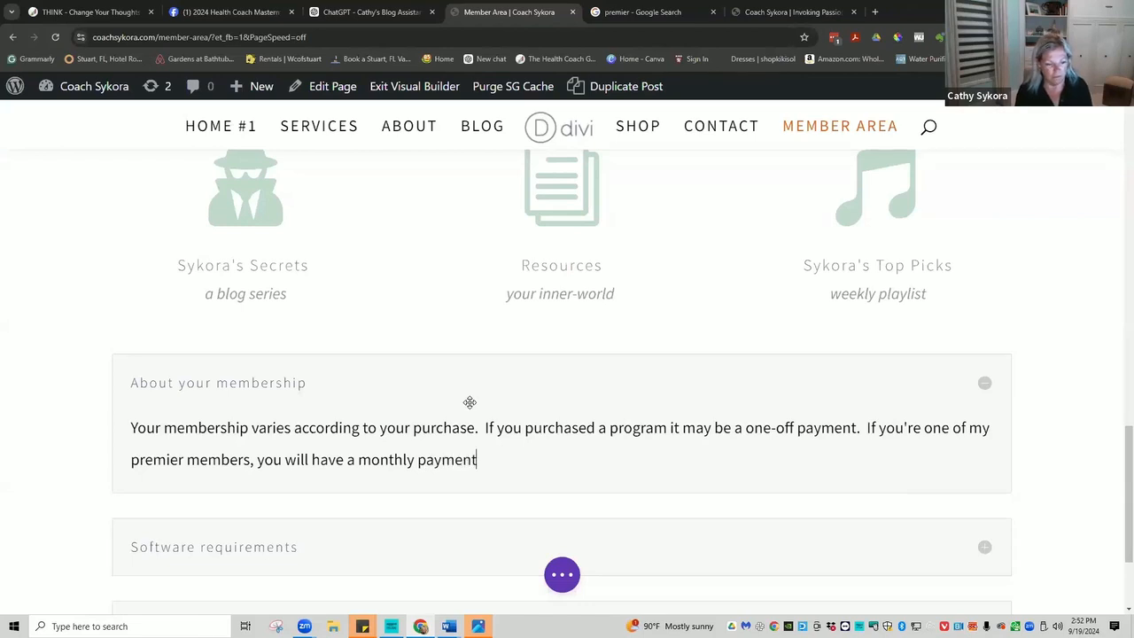
text(.)
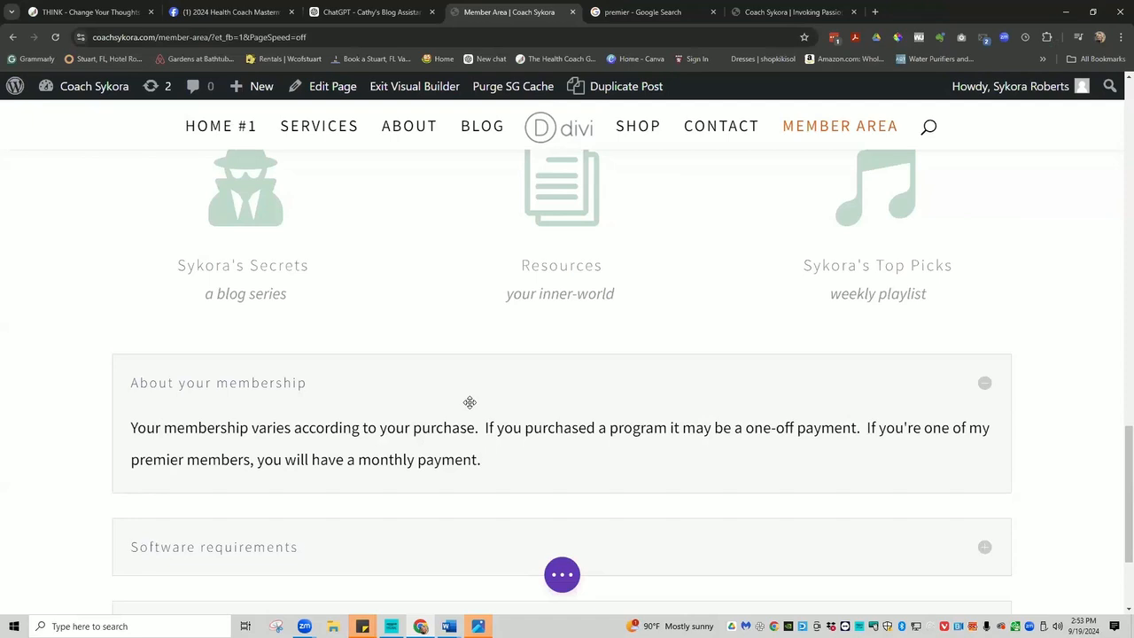
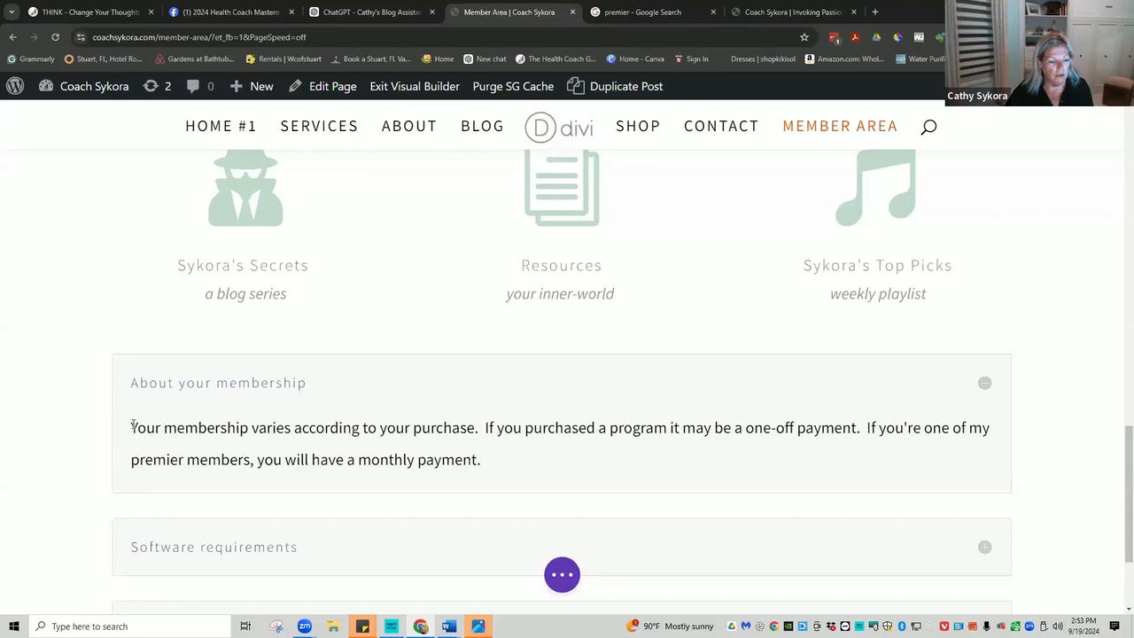
Insert opening sentences on purchase-specific benefits, ending 'or in your member download area in the menu.'.
click(132, 427)
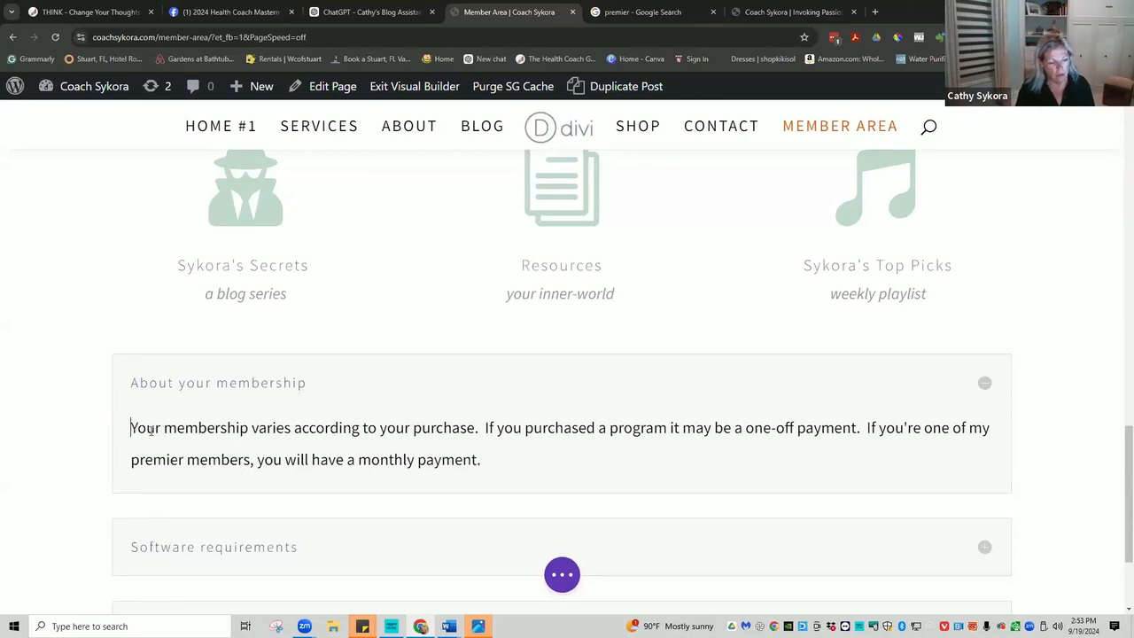
text(Your membership entitles you to)
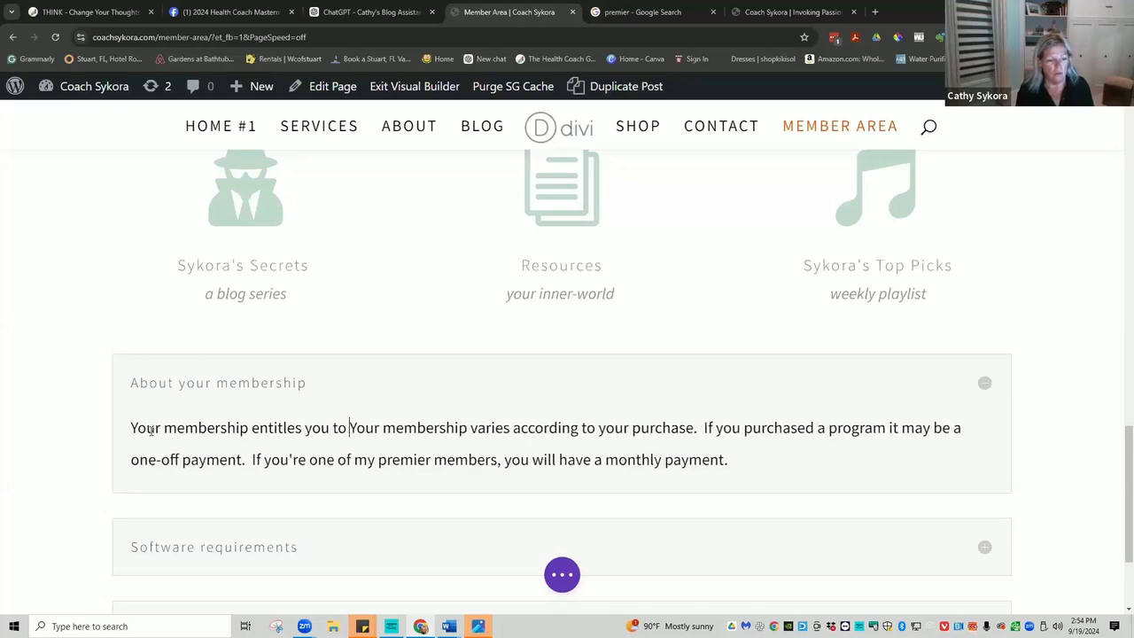
text( special )
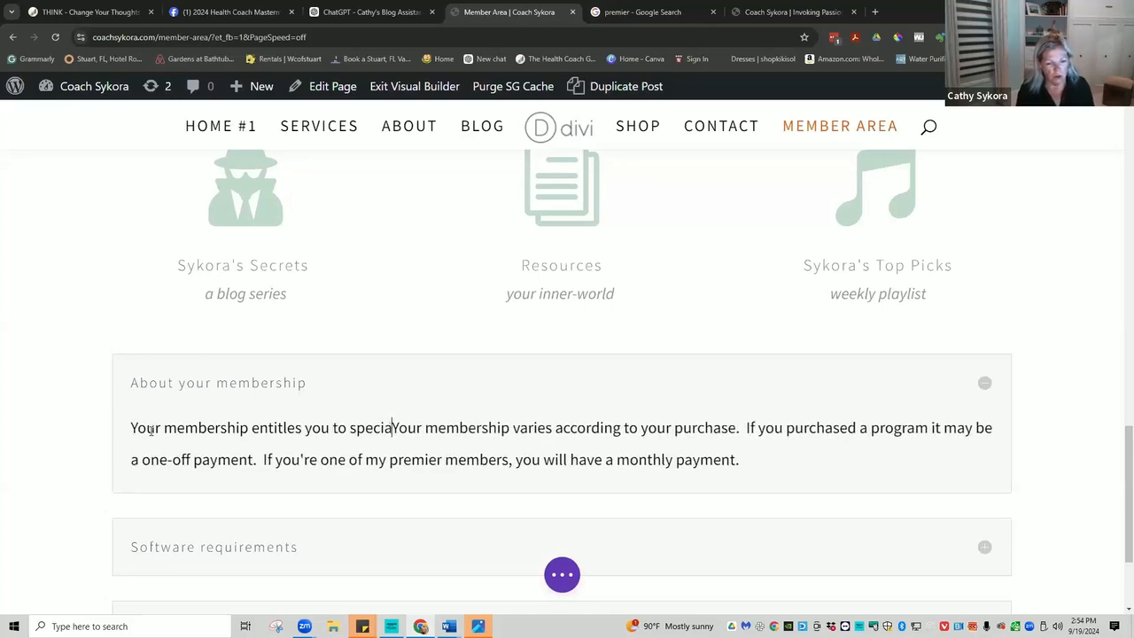
text(benefi)
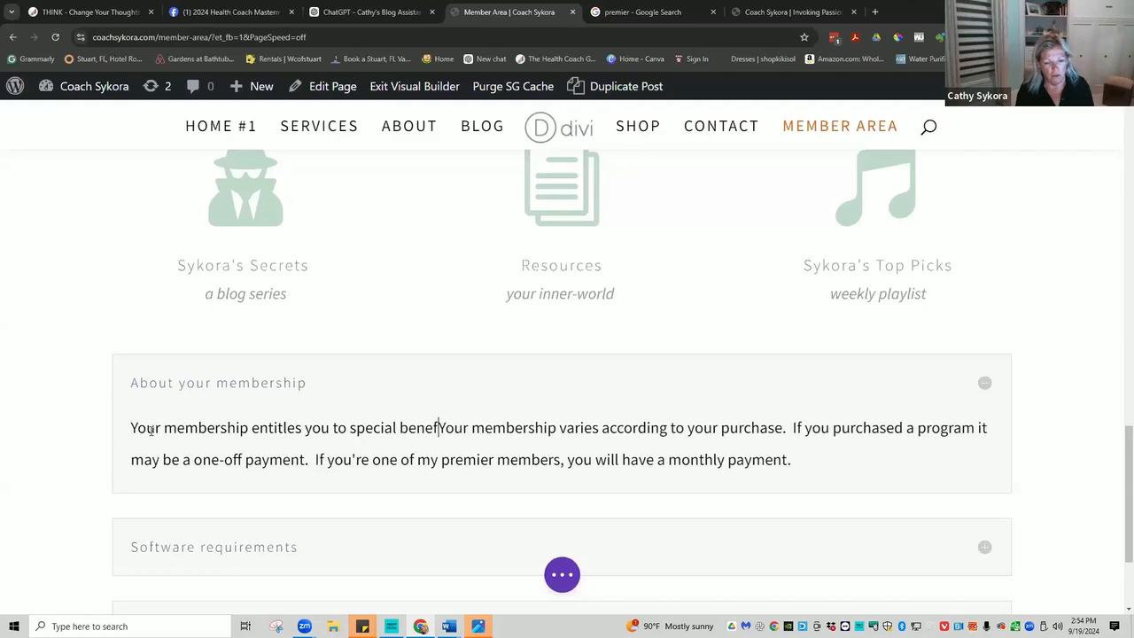
text(ts acc)
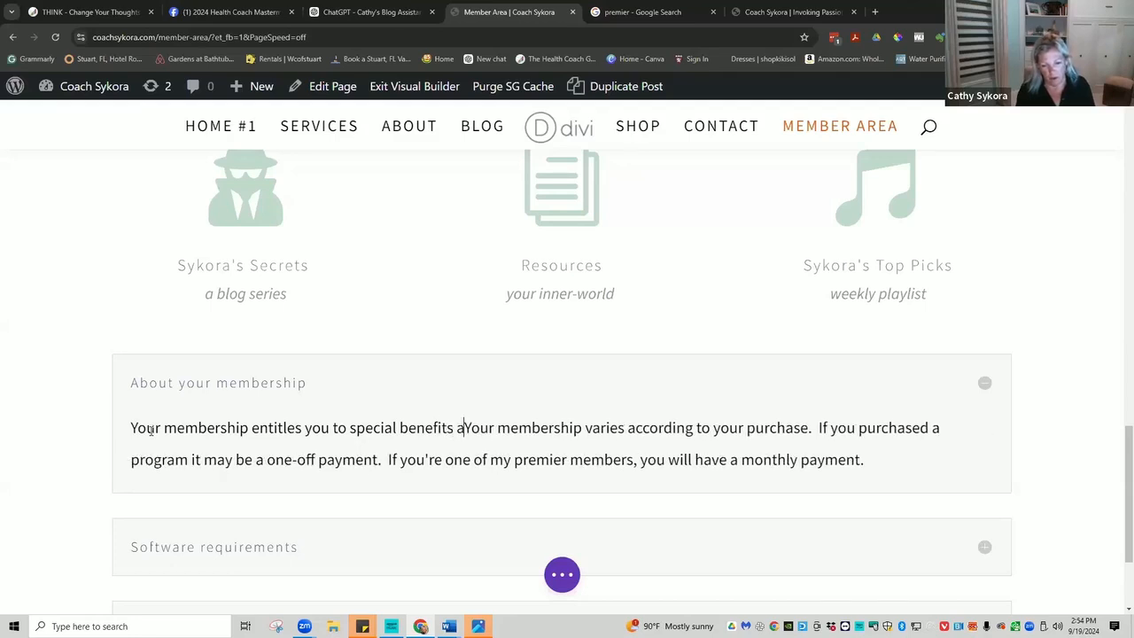
text(ording t)
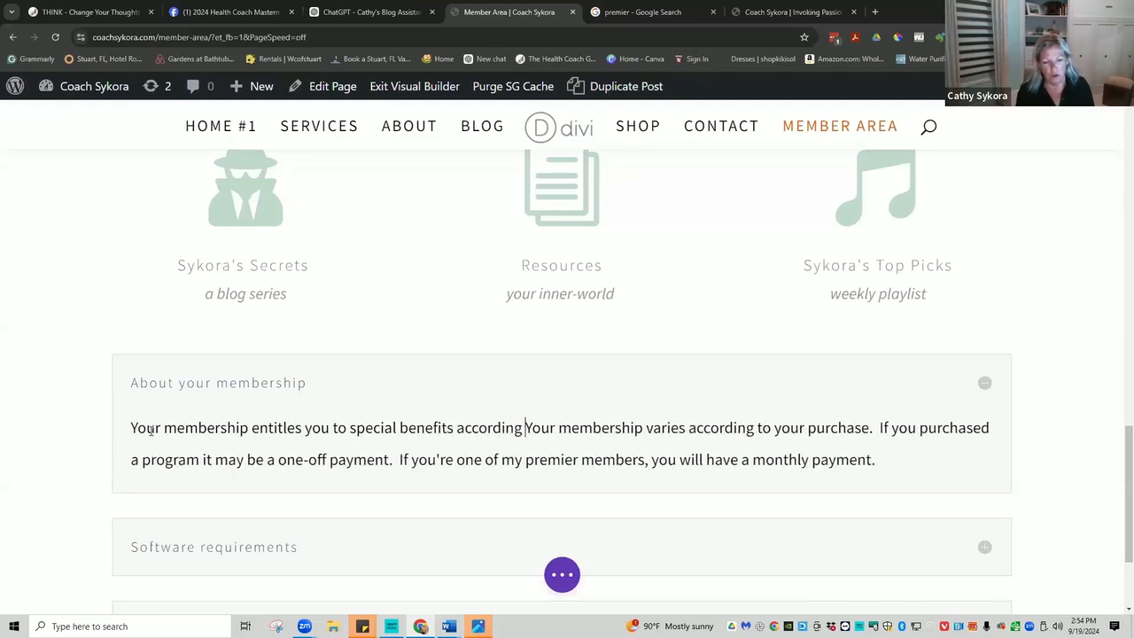
text(o the produ)
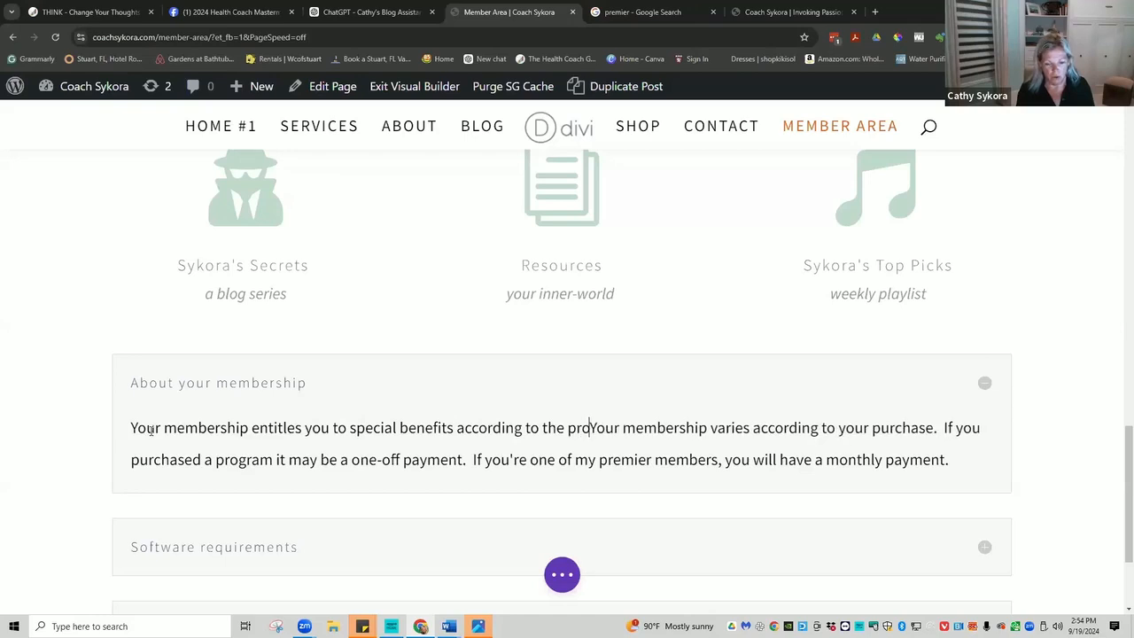
text(ct you pur)
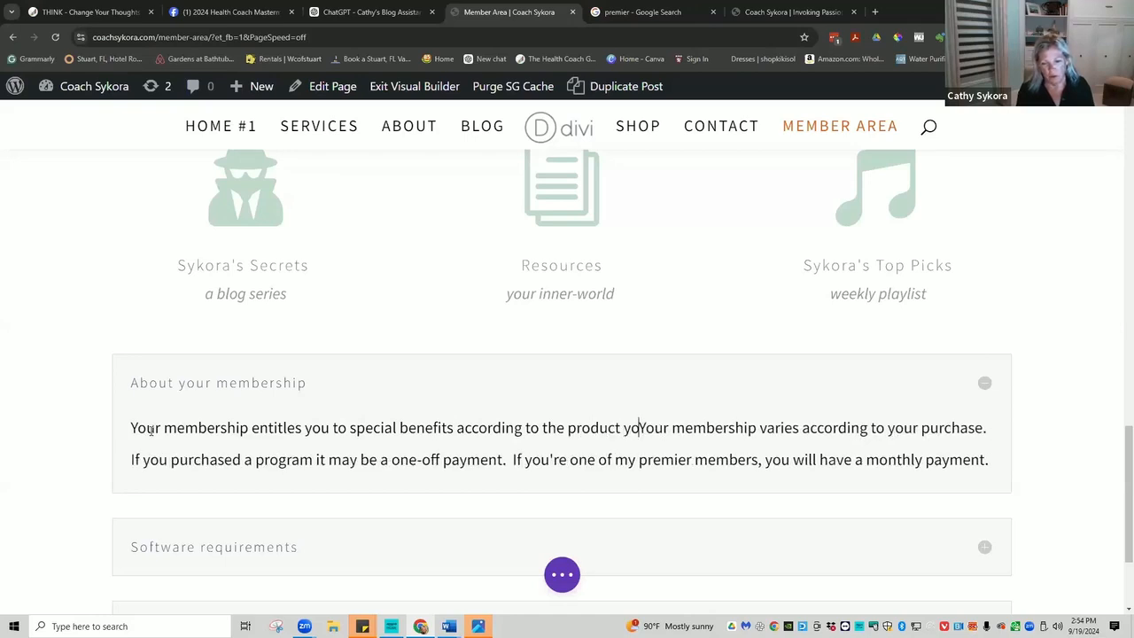
text(chase)
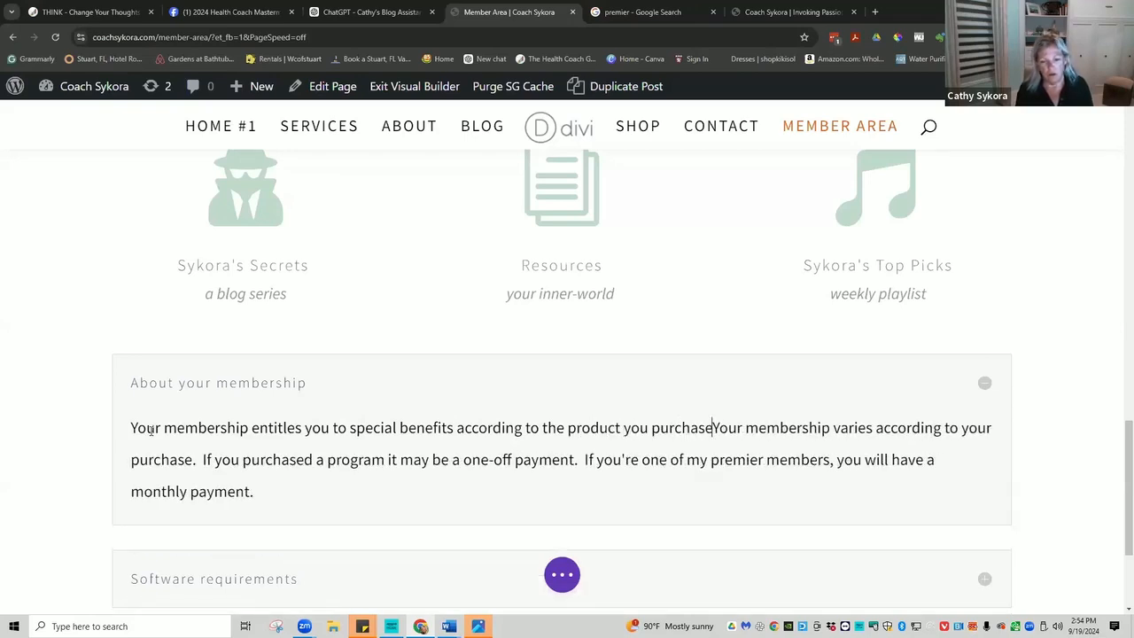
text(d.  )
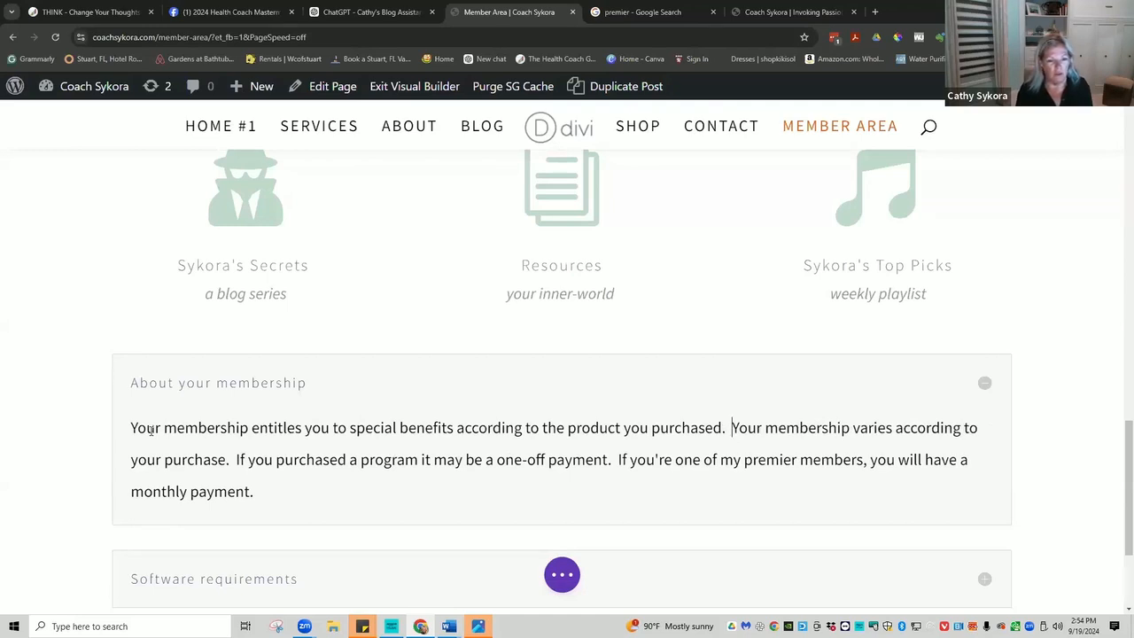
text(You can)
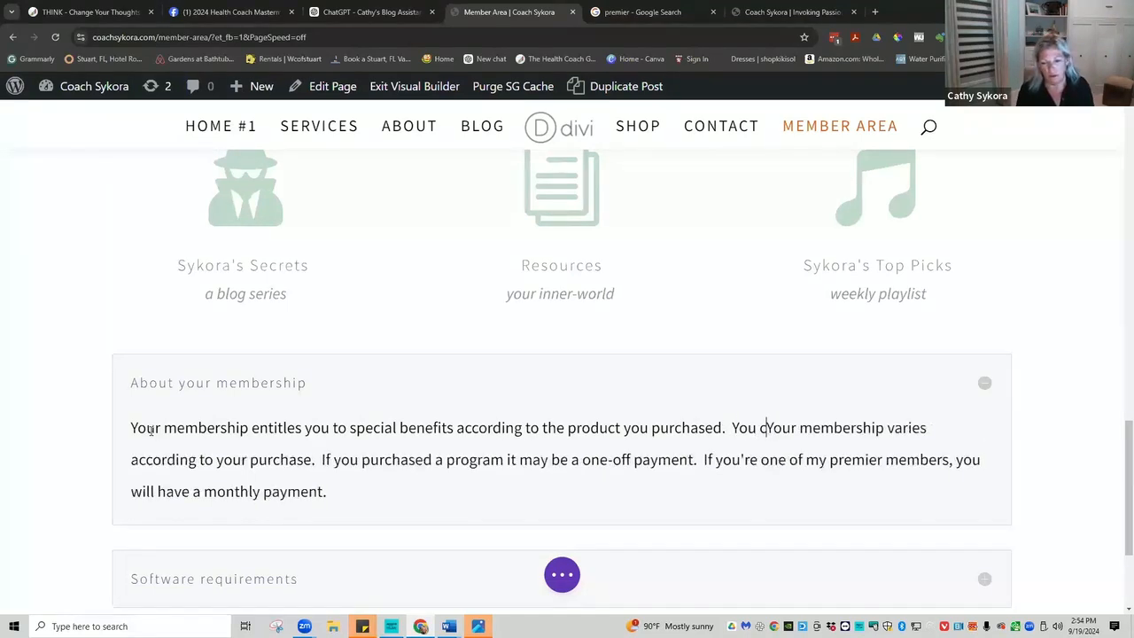
text( find tha)
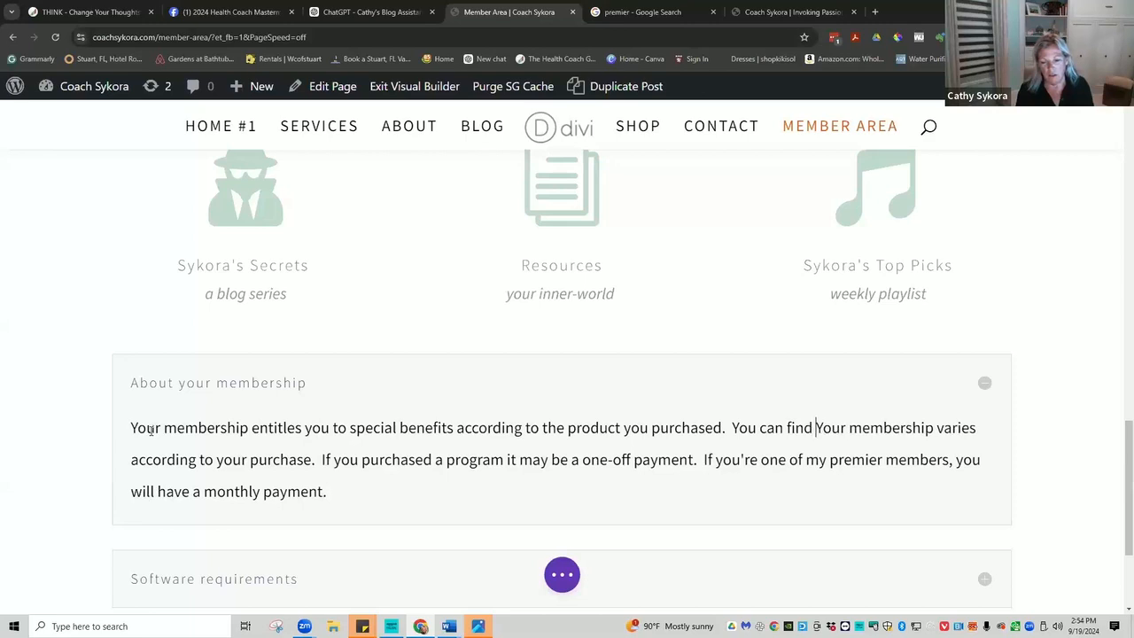
text(t speci)
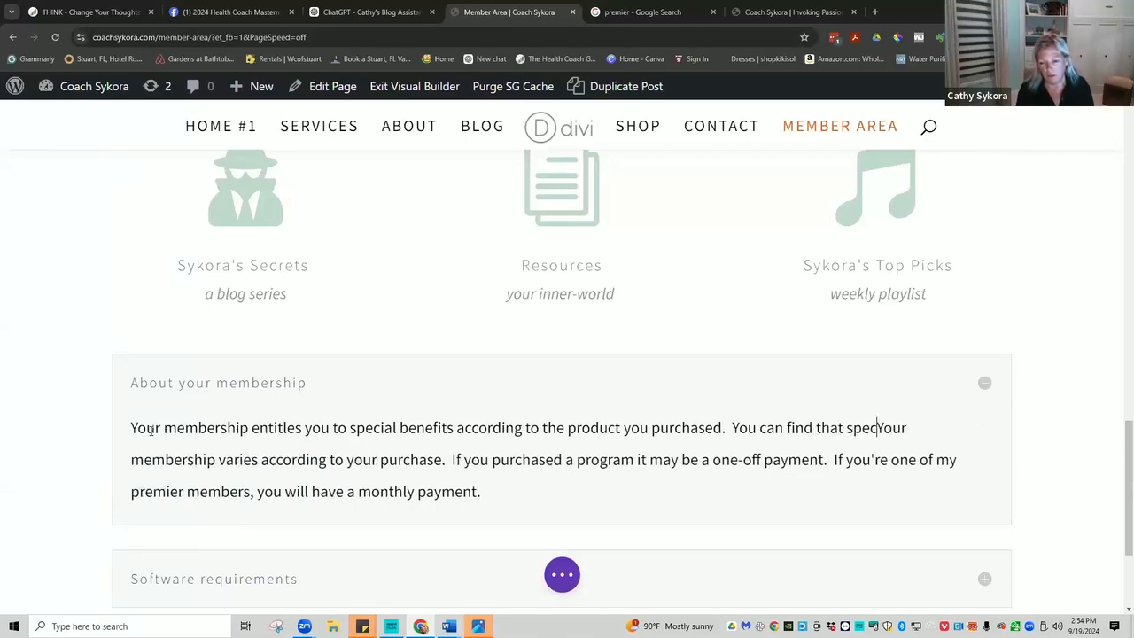
text(fic info)
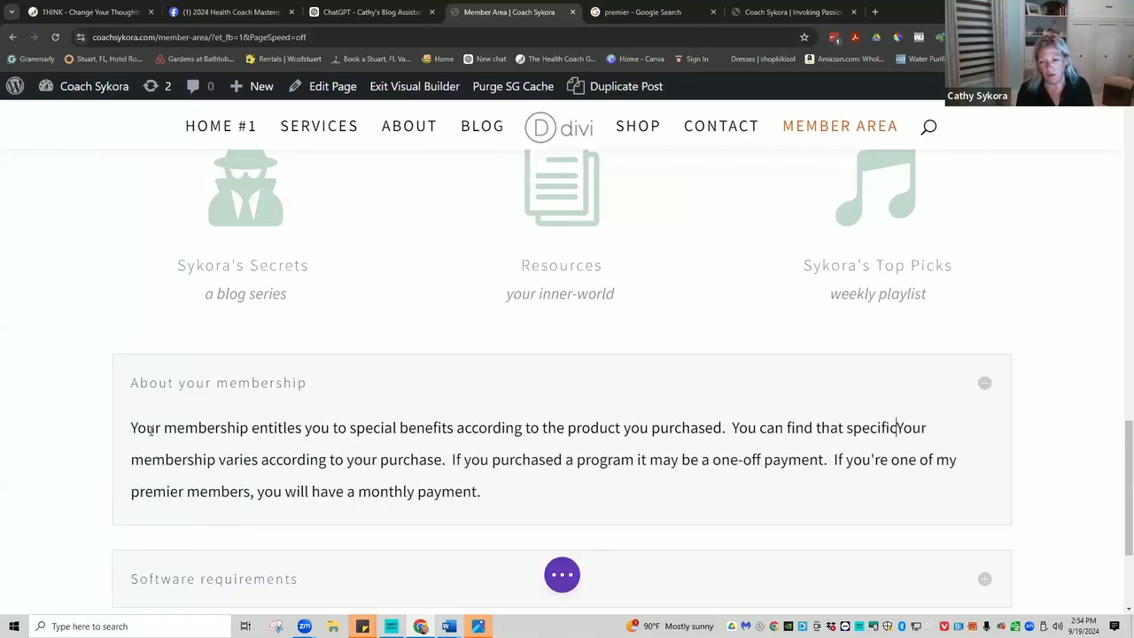
text(rmation o)
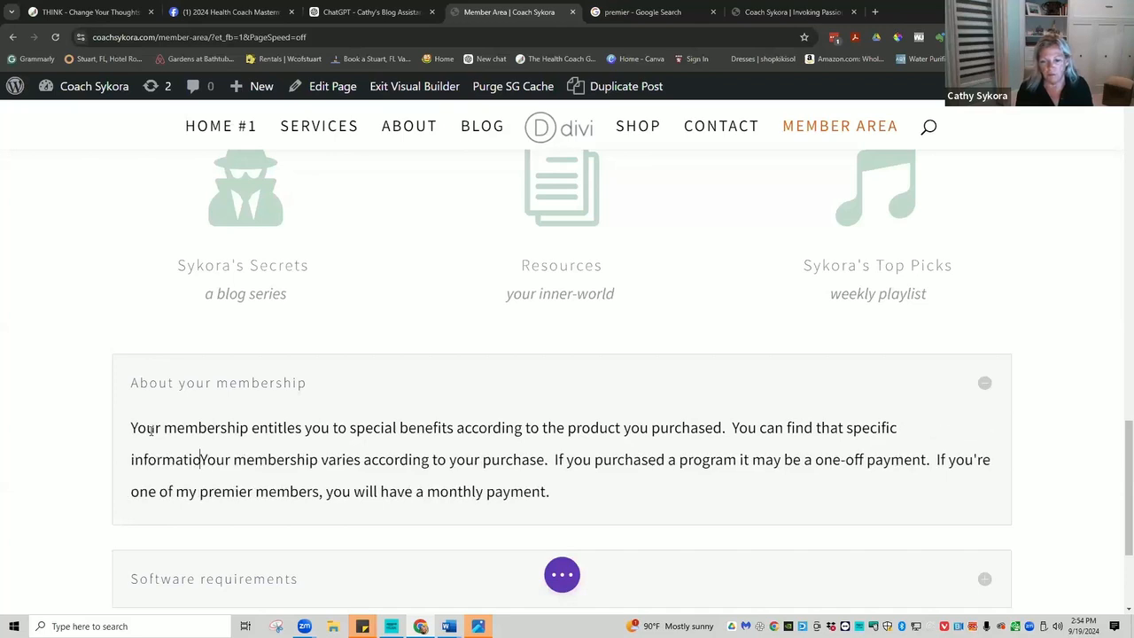
text(n )
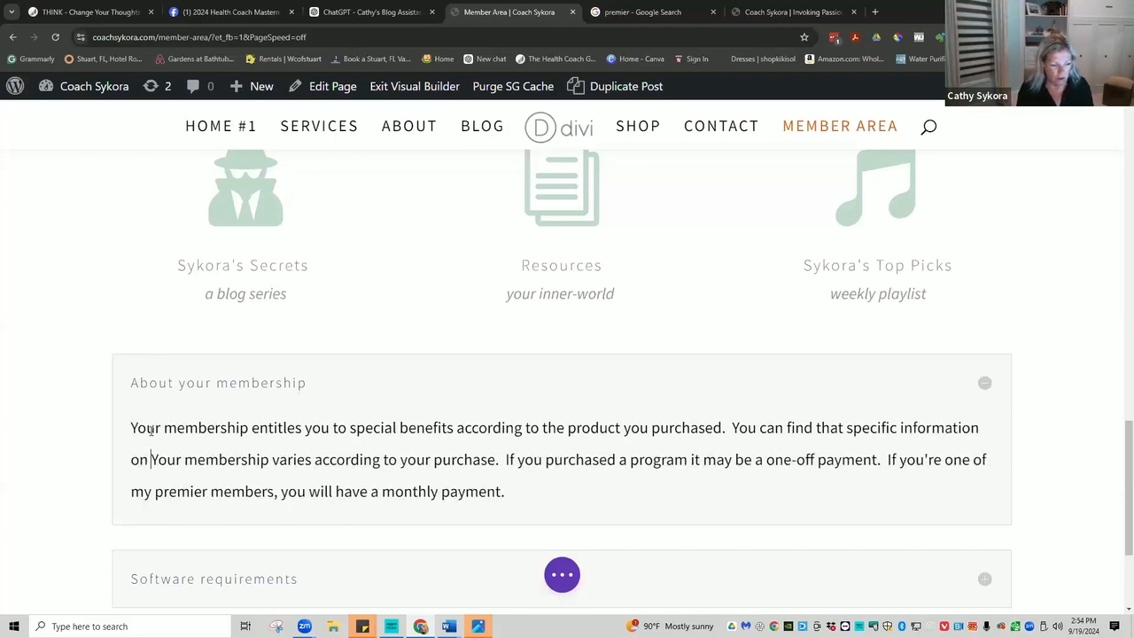
text(your sales)
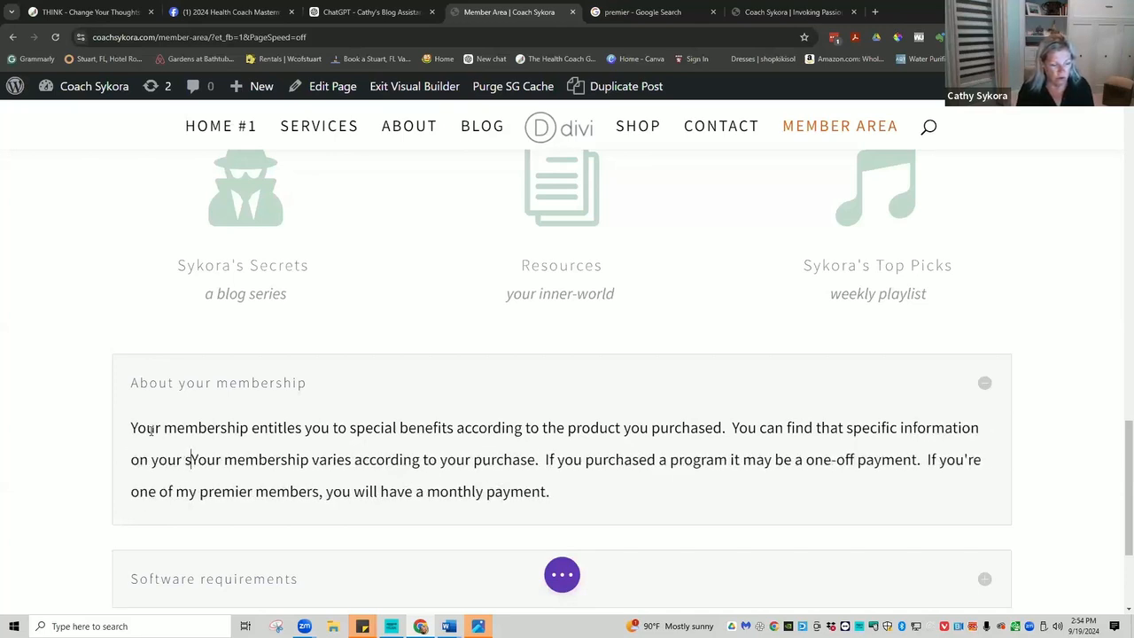
text( page, )
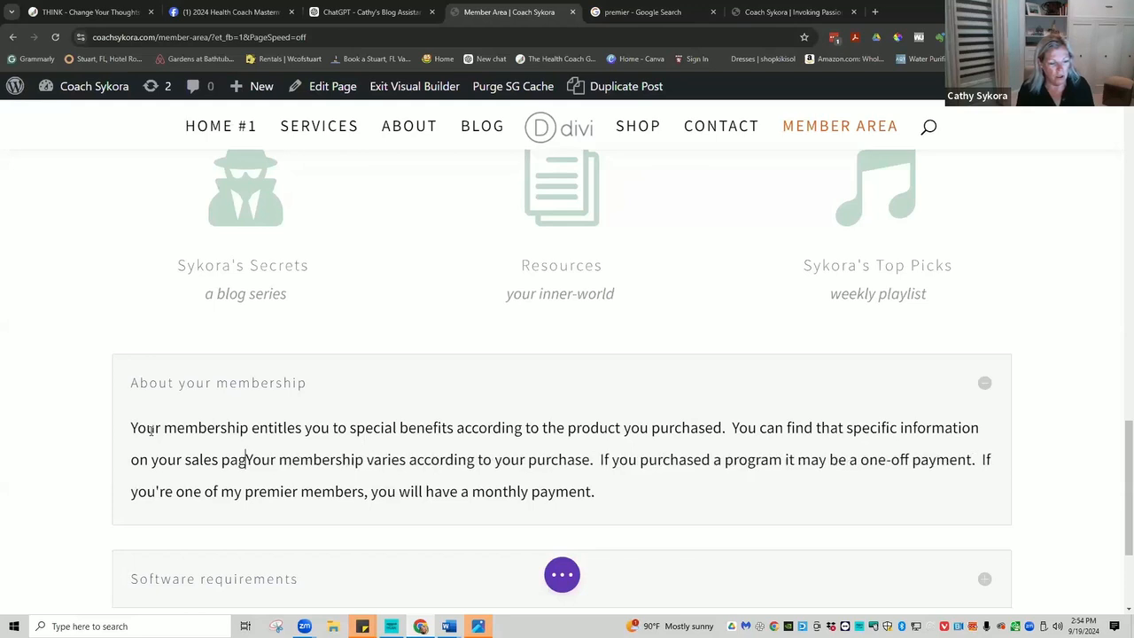
text(or in your)
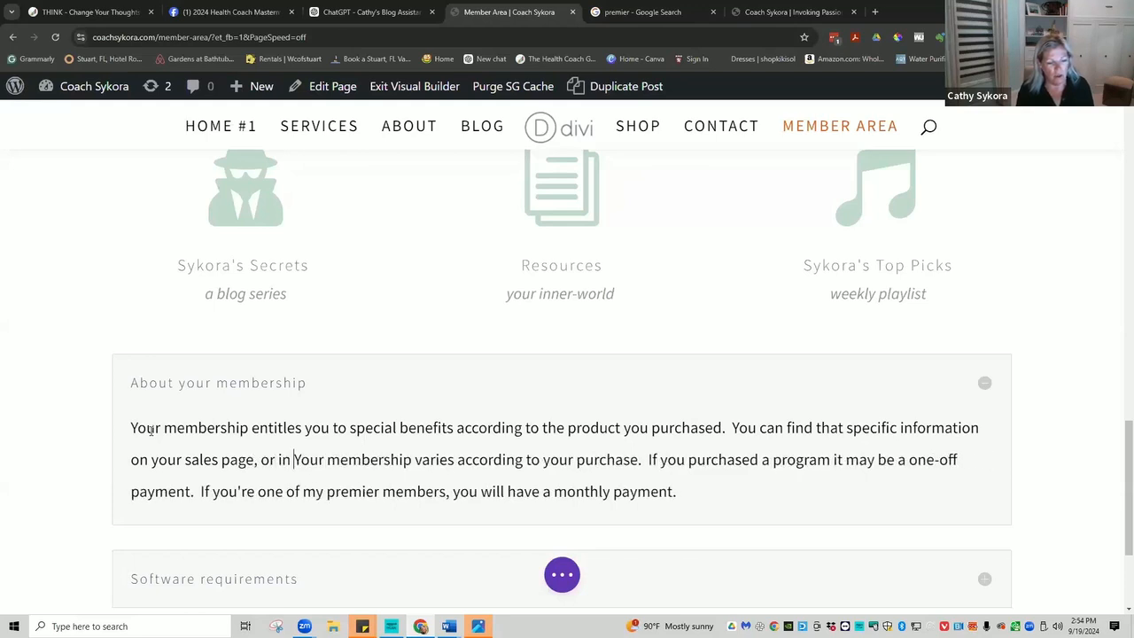
text( mem)
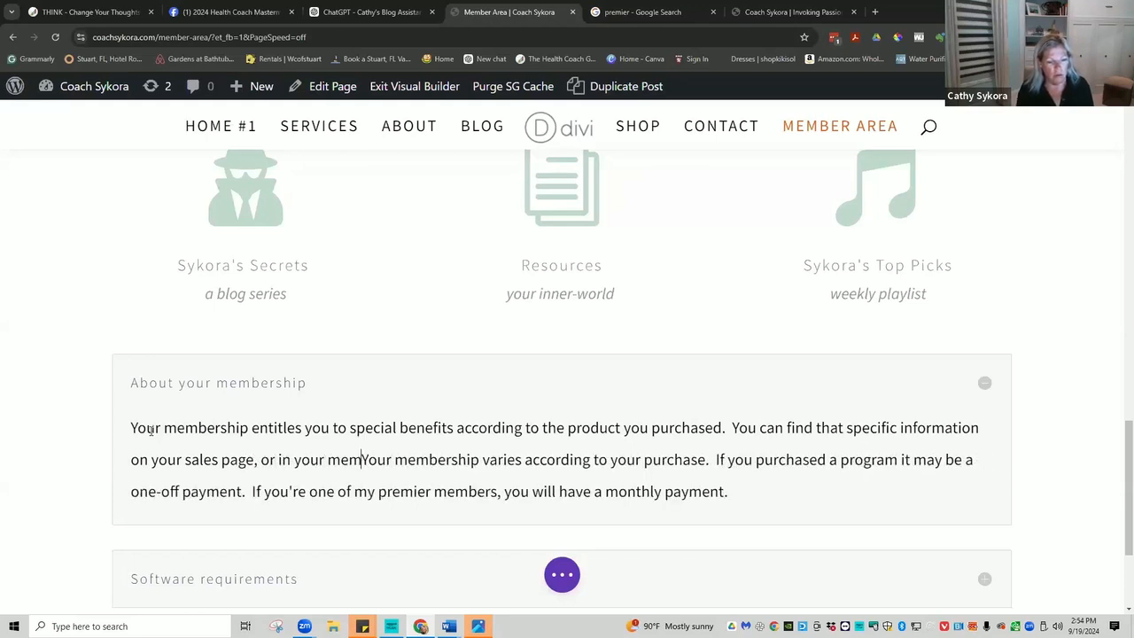
text(ber download)
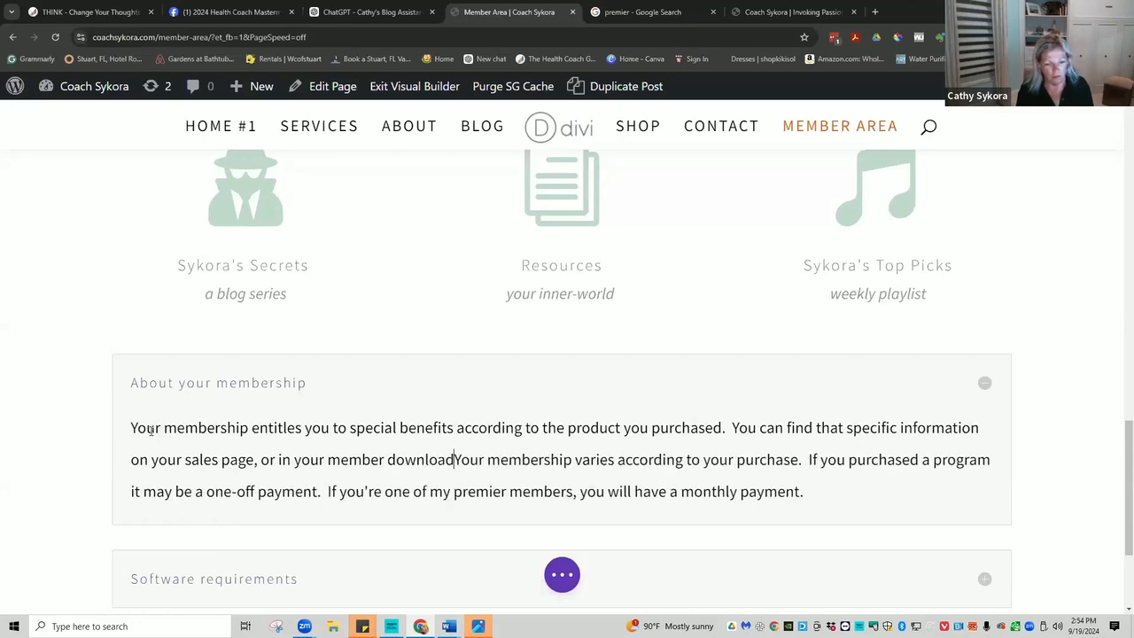
text(area in the menu.)
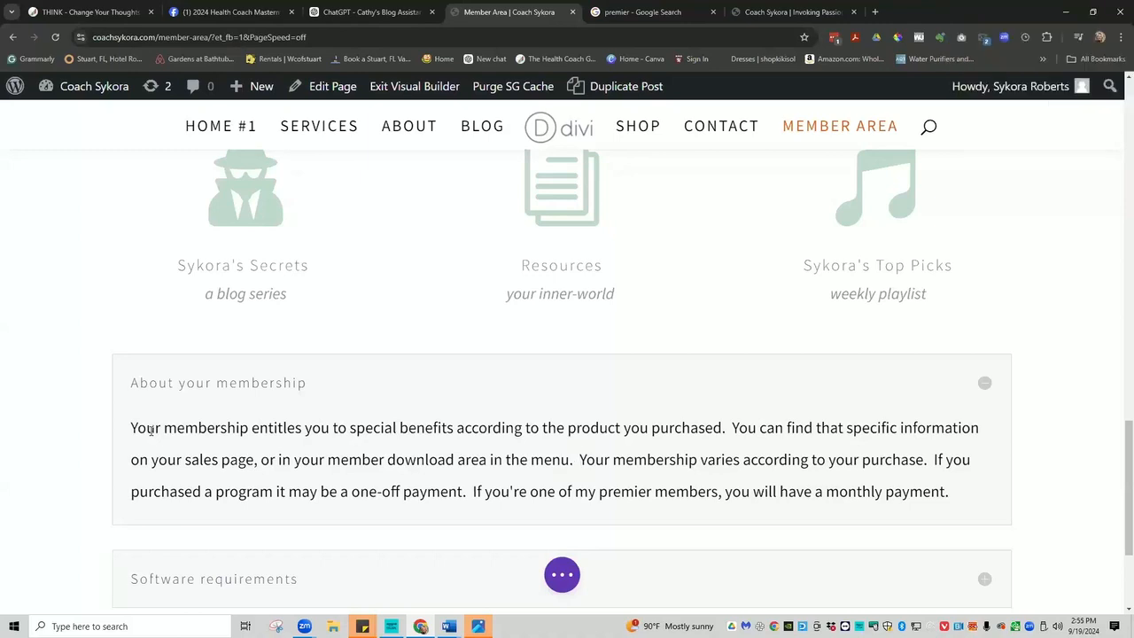
Expand the Software requirements toggle to reveal its lorem ipsum placeholder answer.
scroll(173, 419, down, 2)
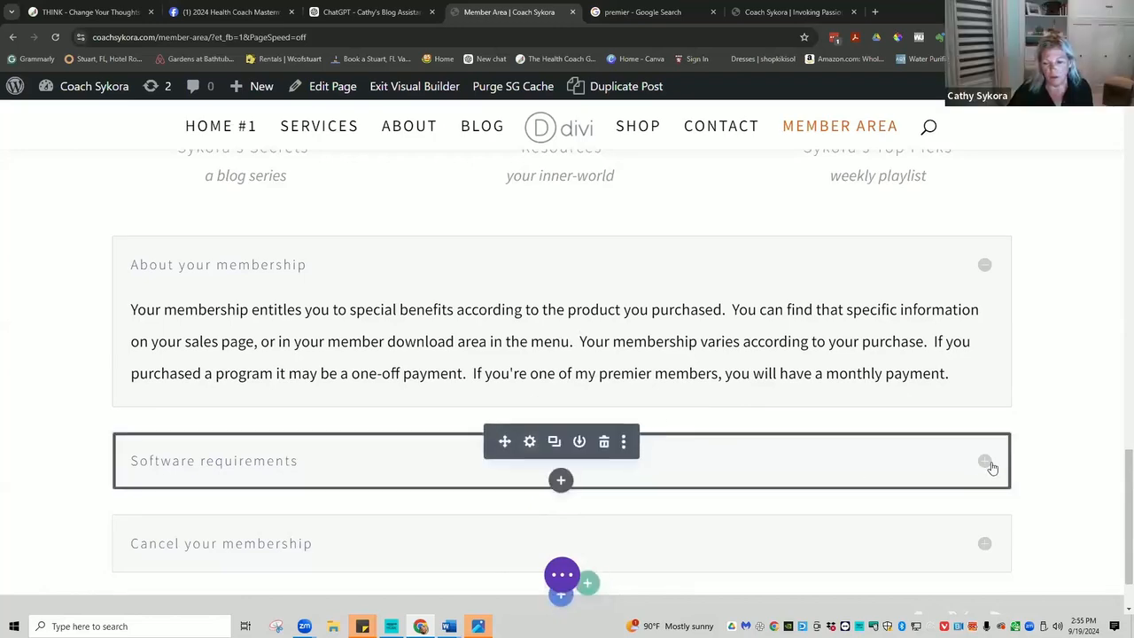
click(984, 463)
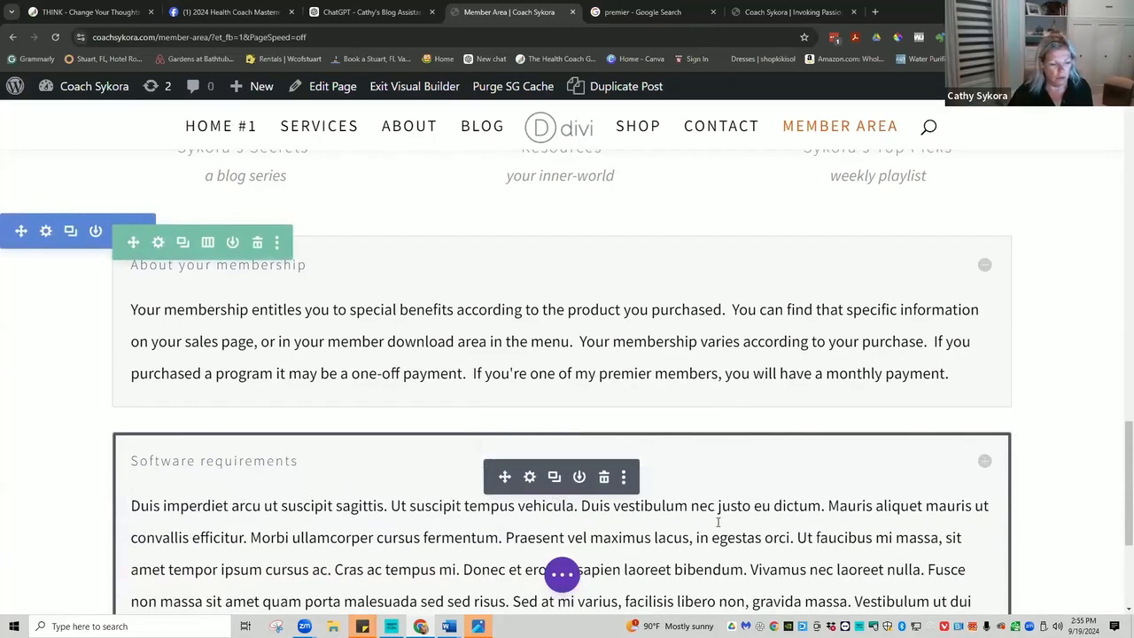
scroll(717, 523, down, 1)
scroll(717, 522, down, 1)
scroll(717, 522, down, 1)
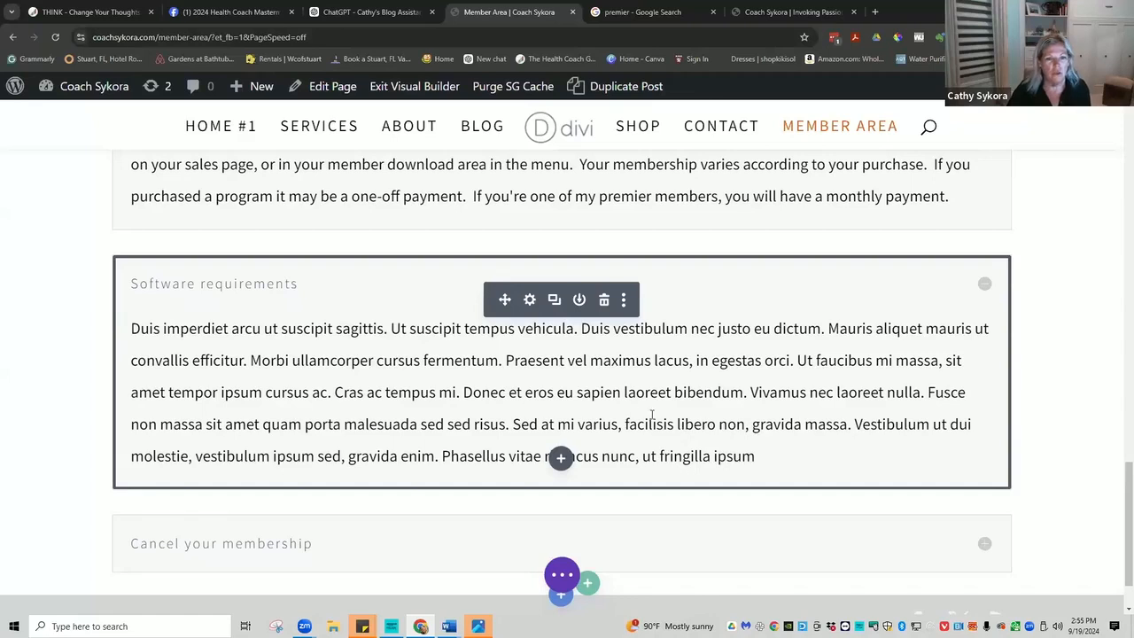
click(876, 13)
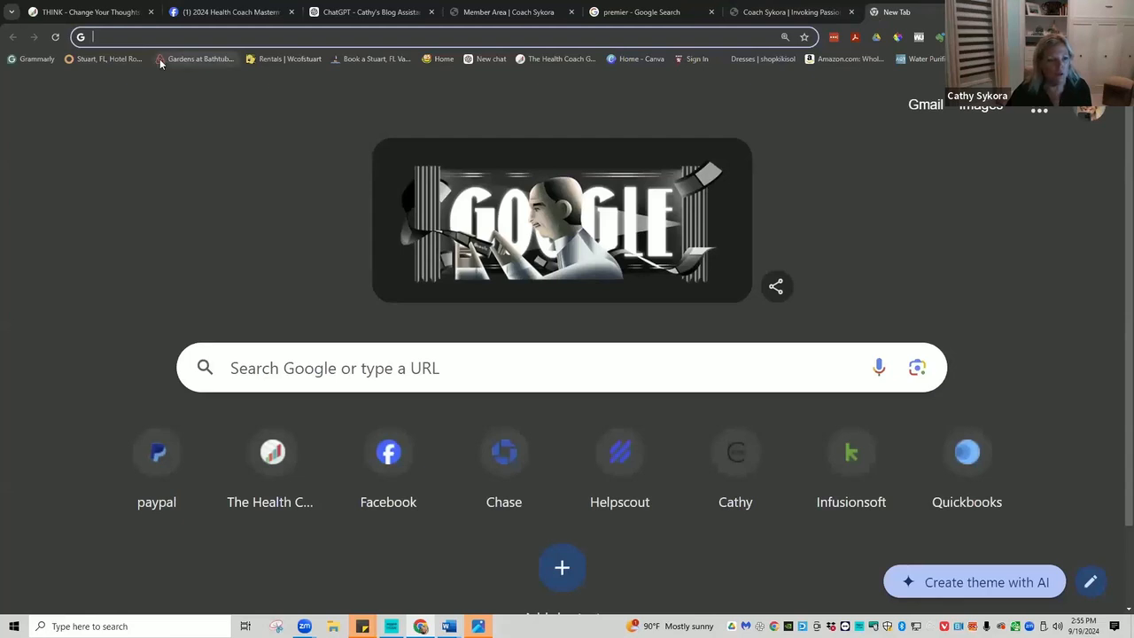
click(556, 59)
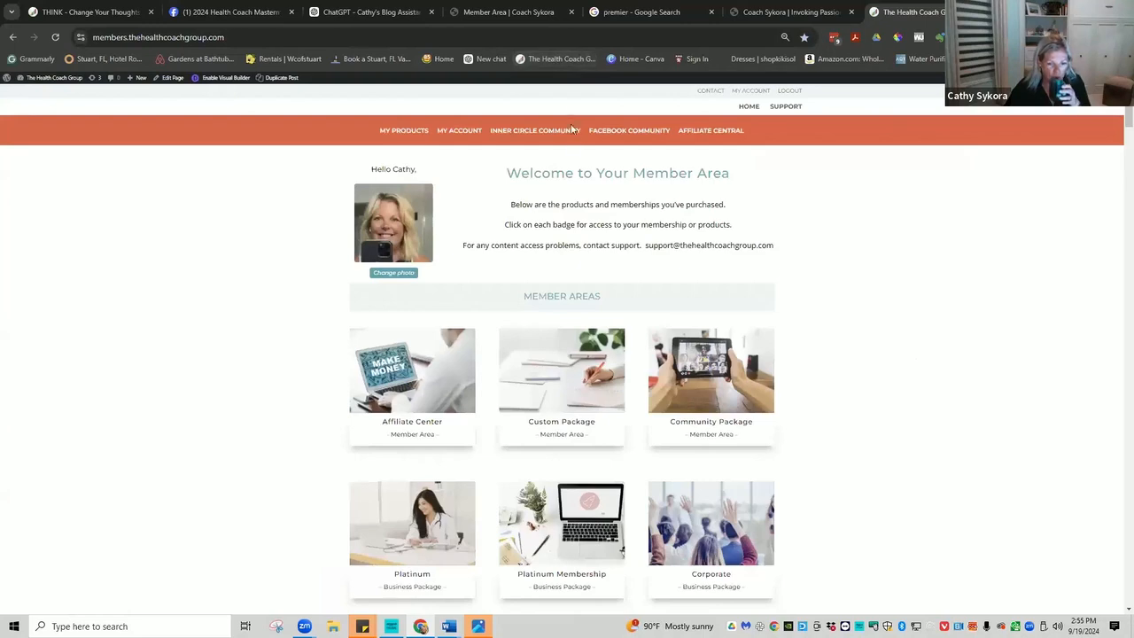
scroll(634, 375, down, 2)
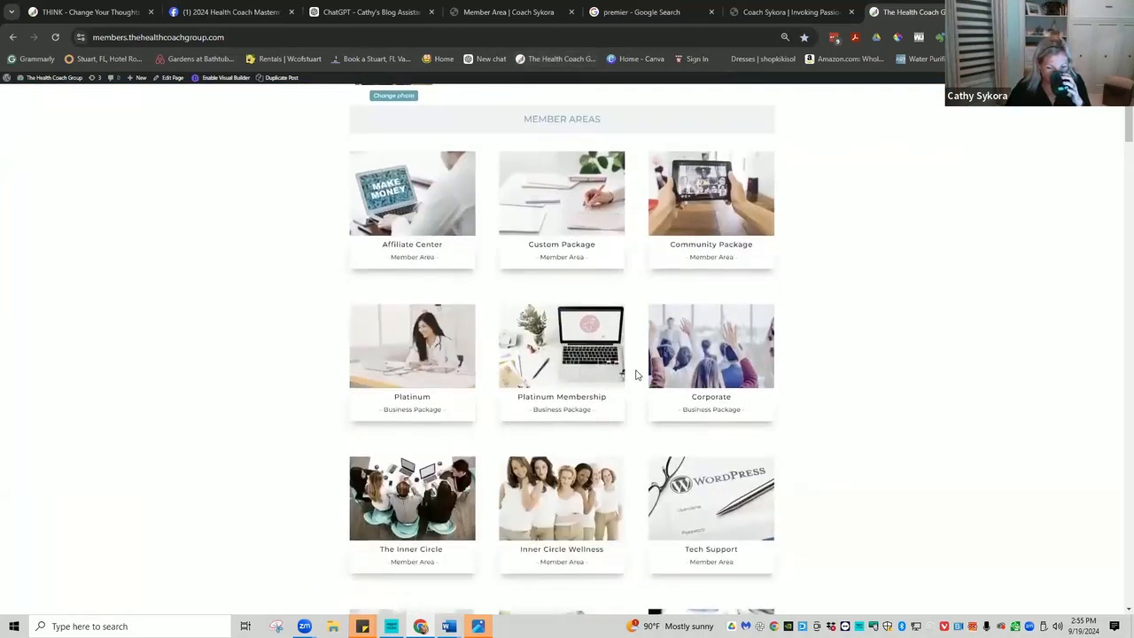
scroll(635, 375, down, 8)
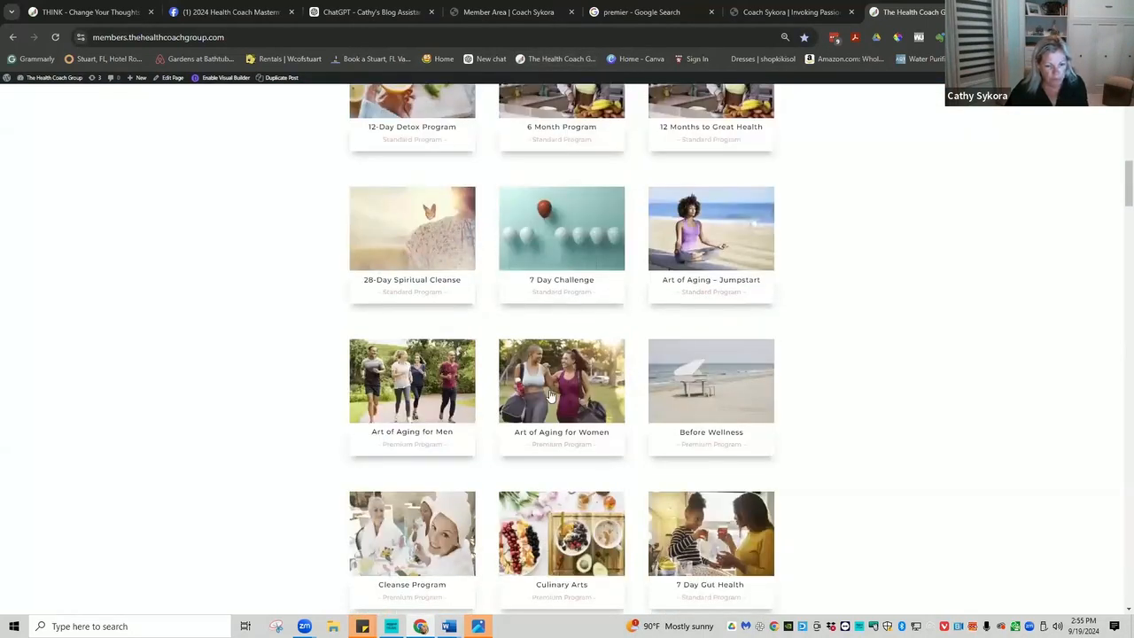
click(550, 395)
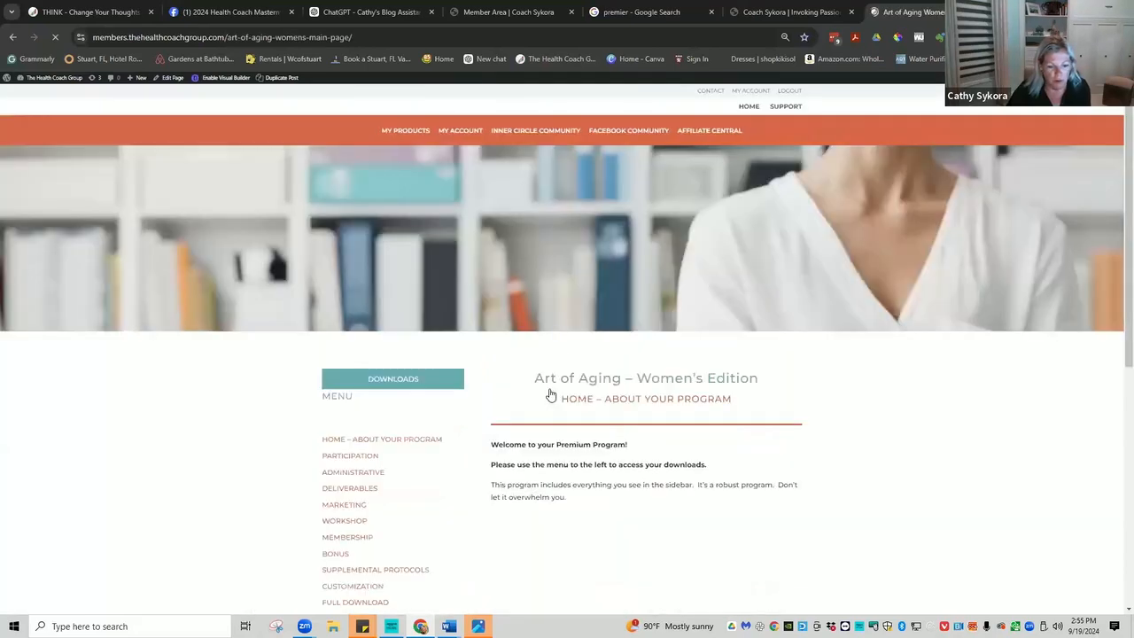
scroll(550, 395, down, 3)
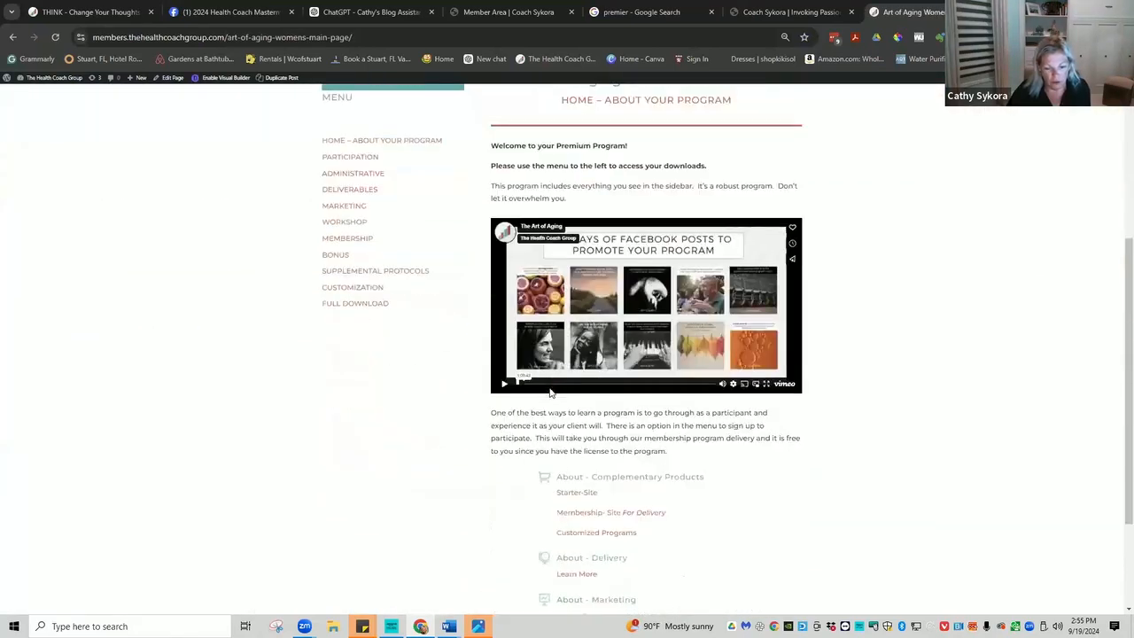
scroll(550, 393, down, 2)
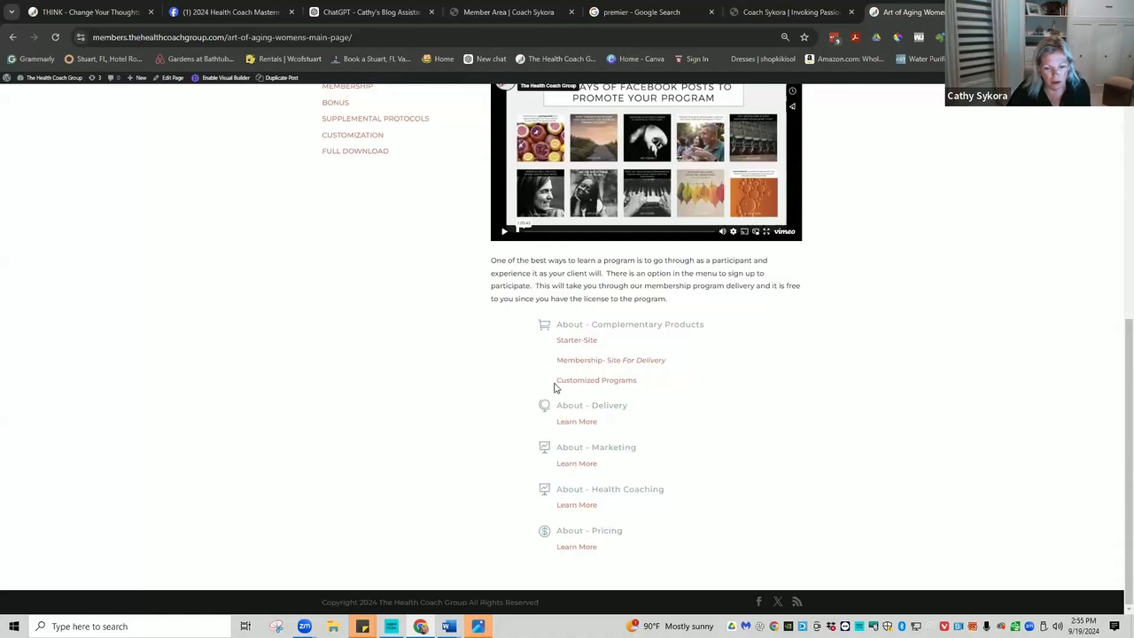
scroll(438, 286, up, 1)
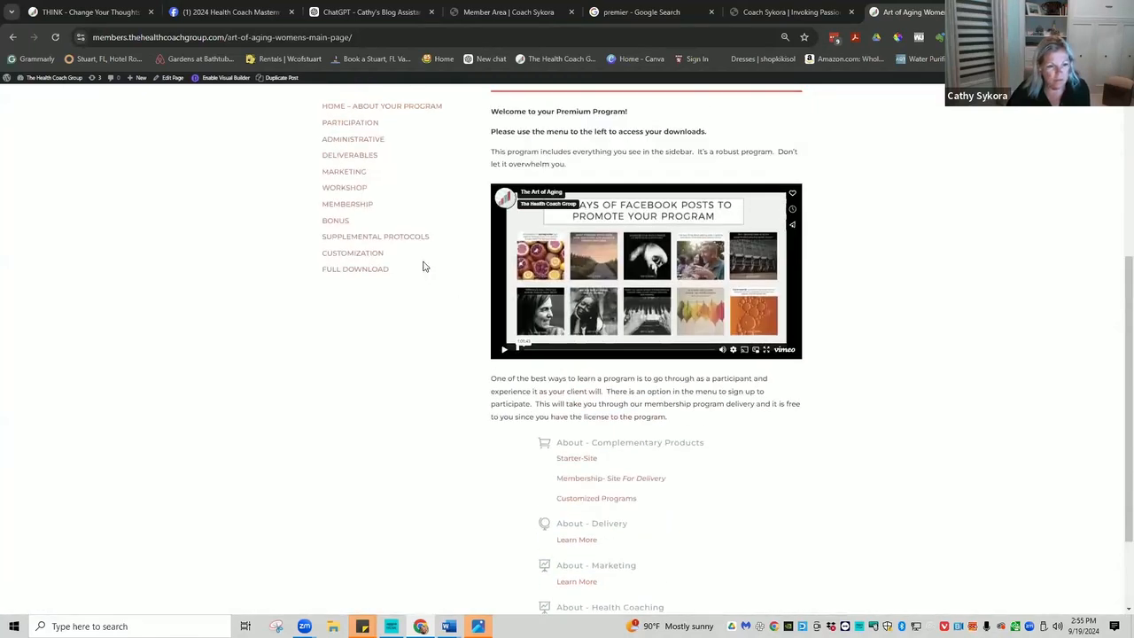
click(363, 259)
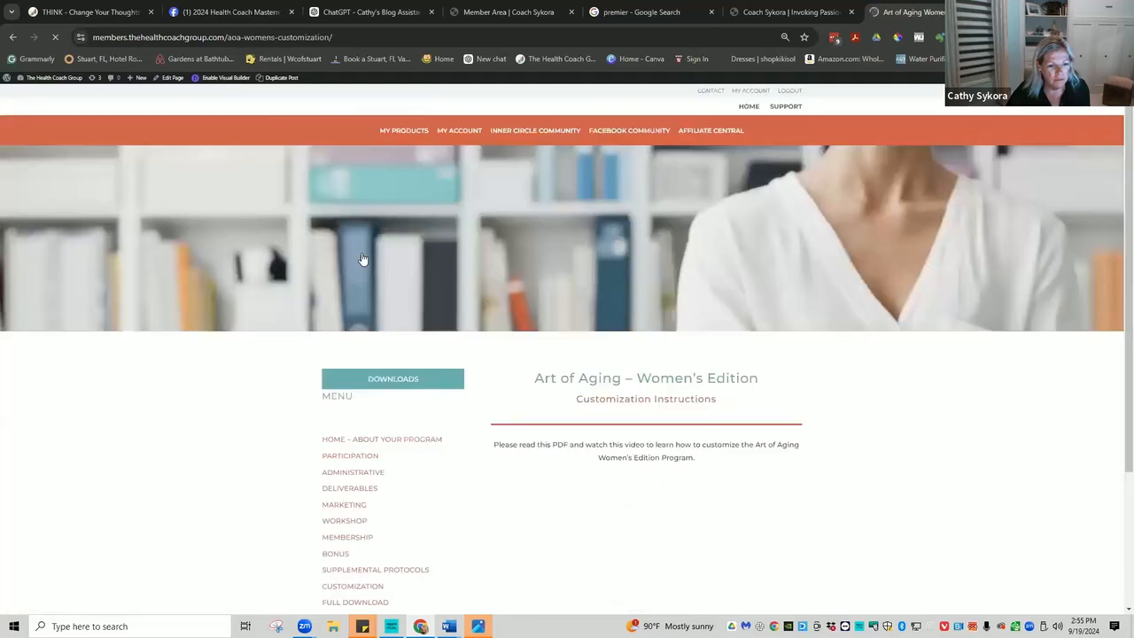
scroll(348, 248, down, 2)
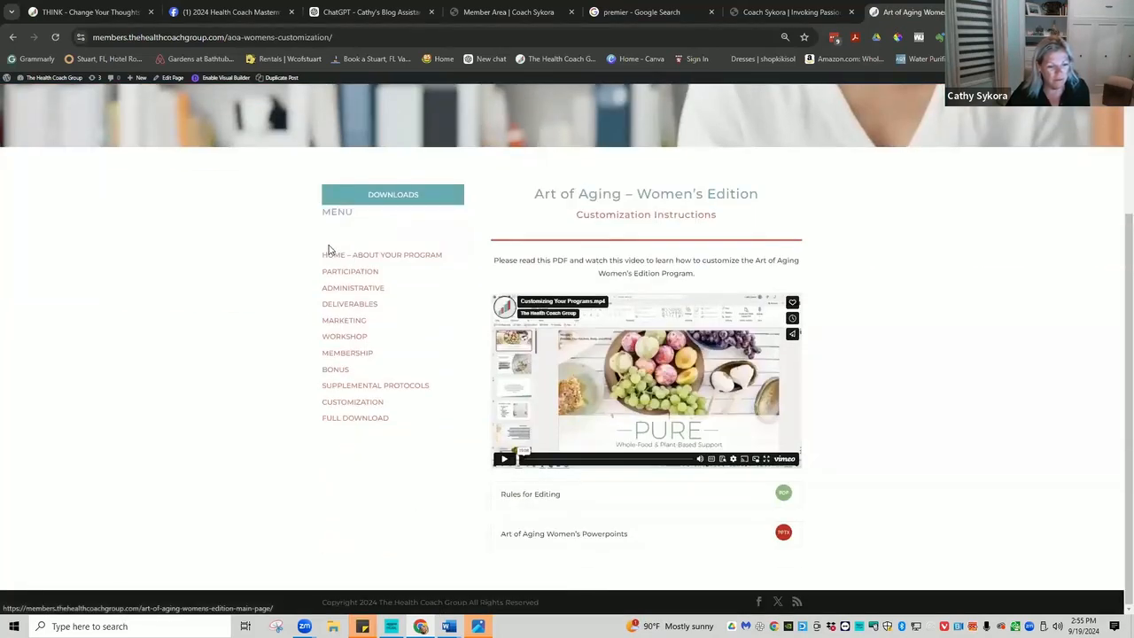
click(9, 37)
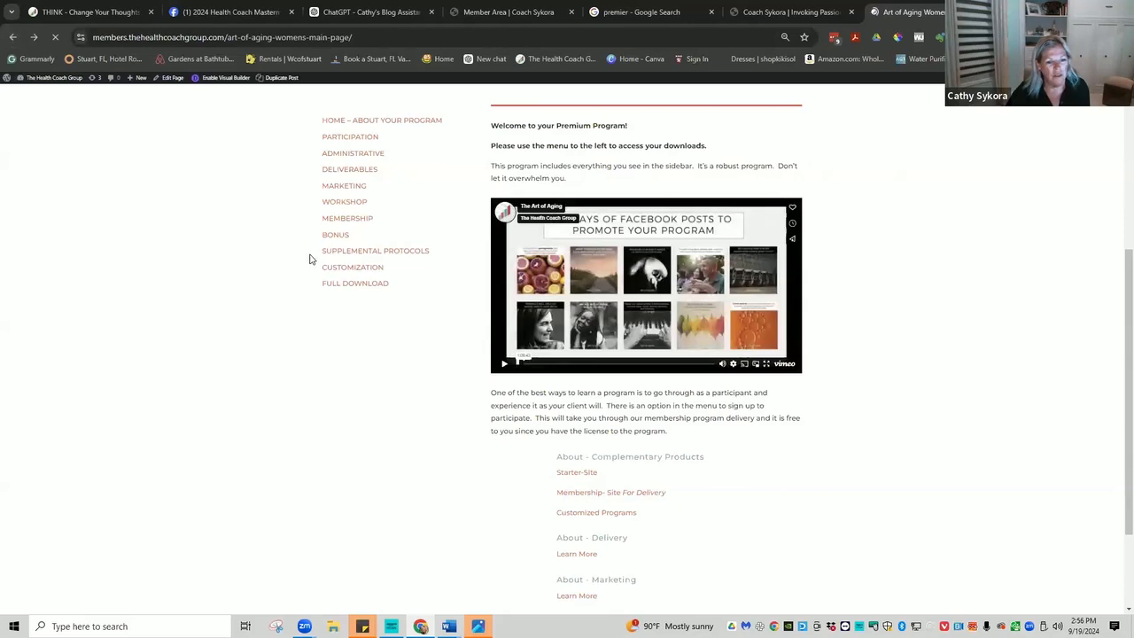
click(14, 39)
scroll(416, 206, up, 10)
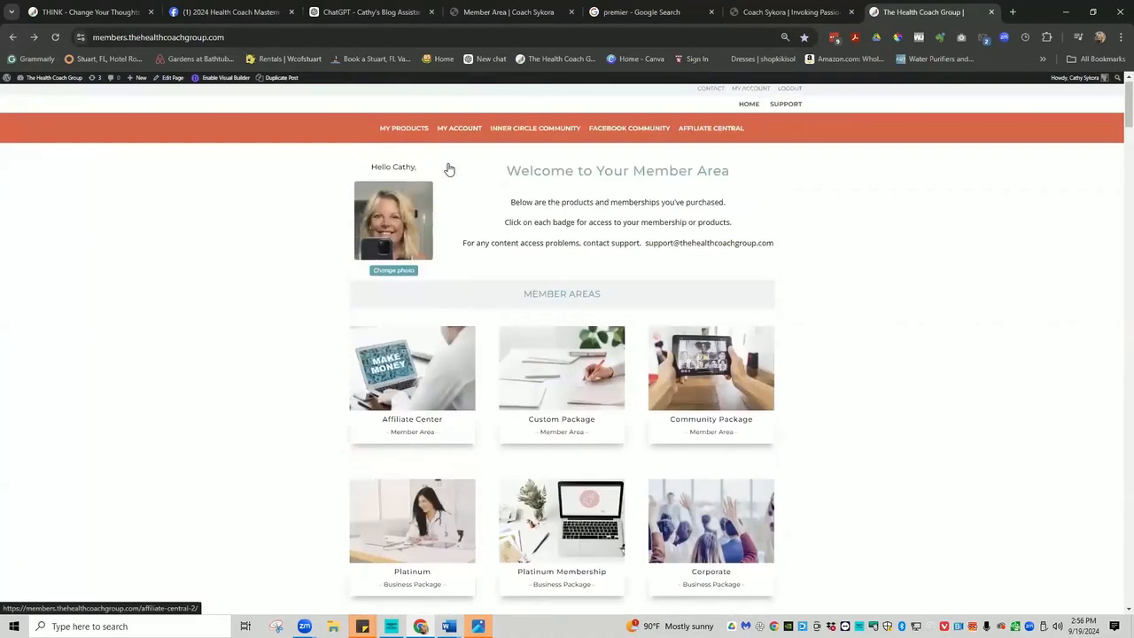
scroll(513, 336, down, 7)
scroll(531, 370, down, 3)
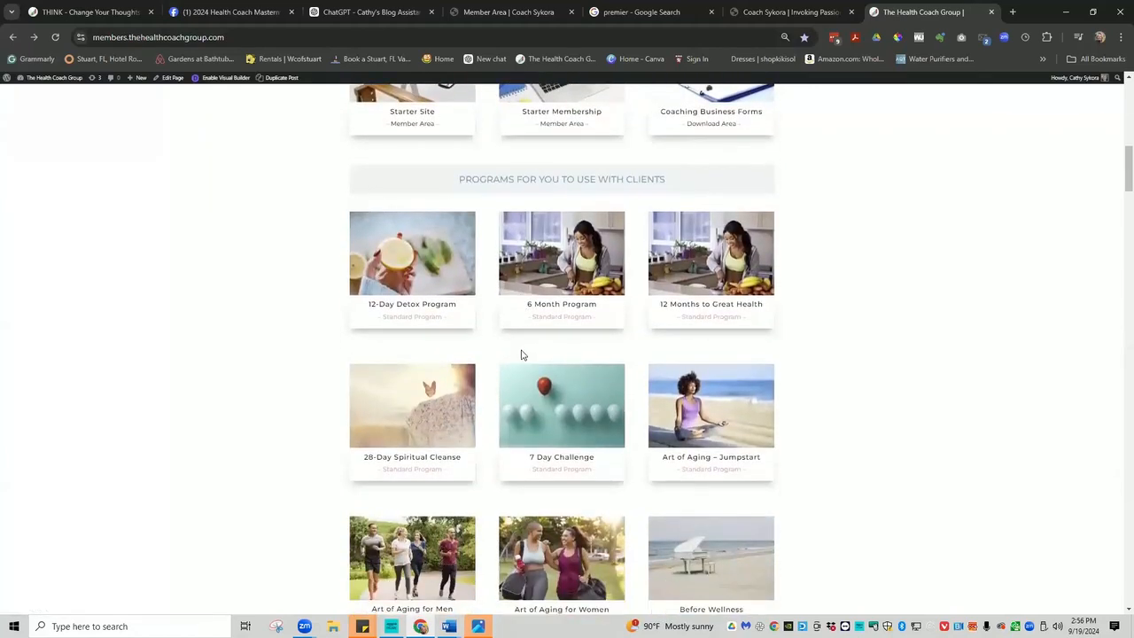
scroll(521, 354, up, 1)
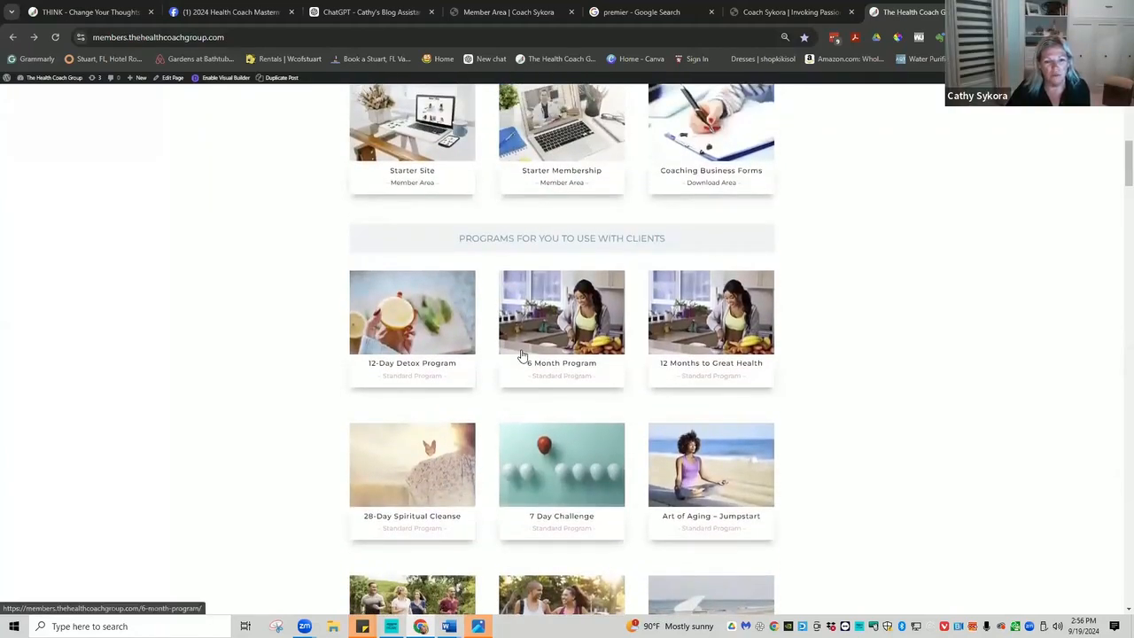
scroll(522, 355, up, 2)
scroll(521, 354, up, 2)
Open the Software Needs page in the Inner Circle member area.
click(398, 233)
scroll(419, 298, down, 3)
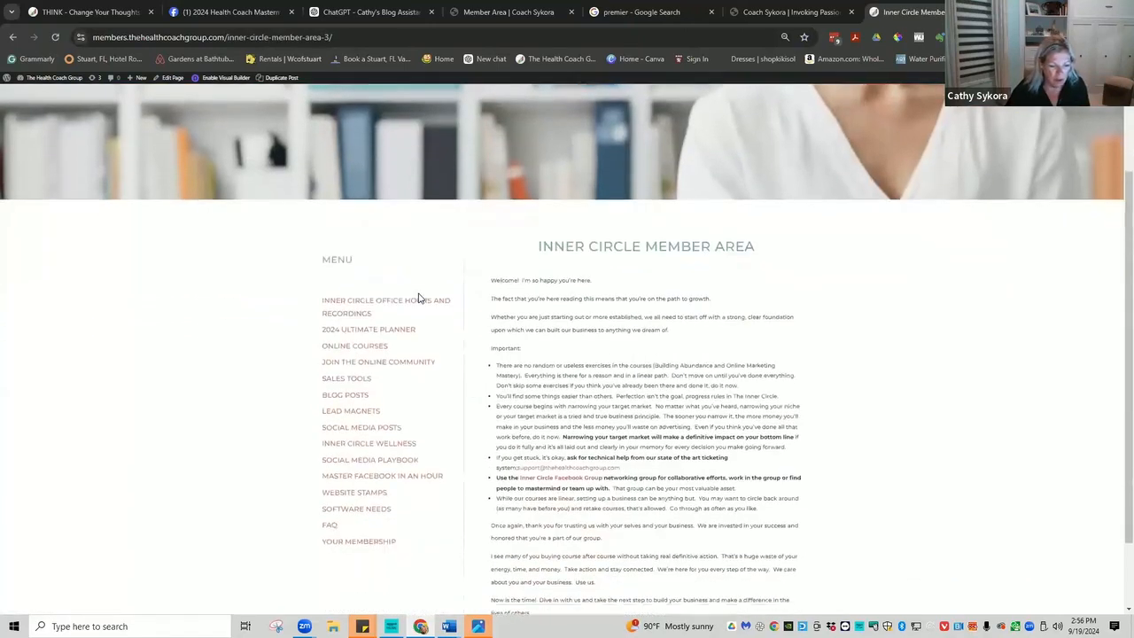
click(356, 422)
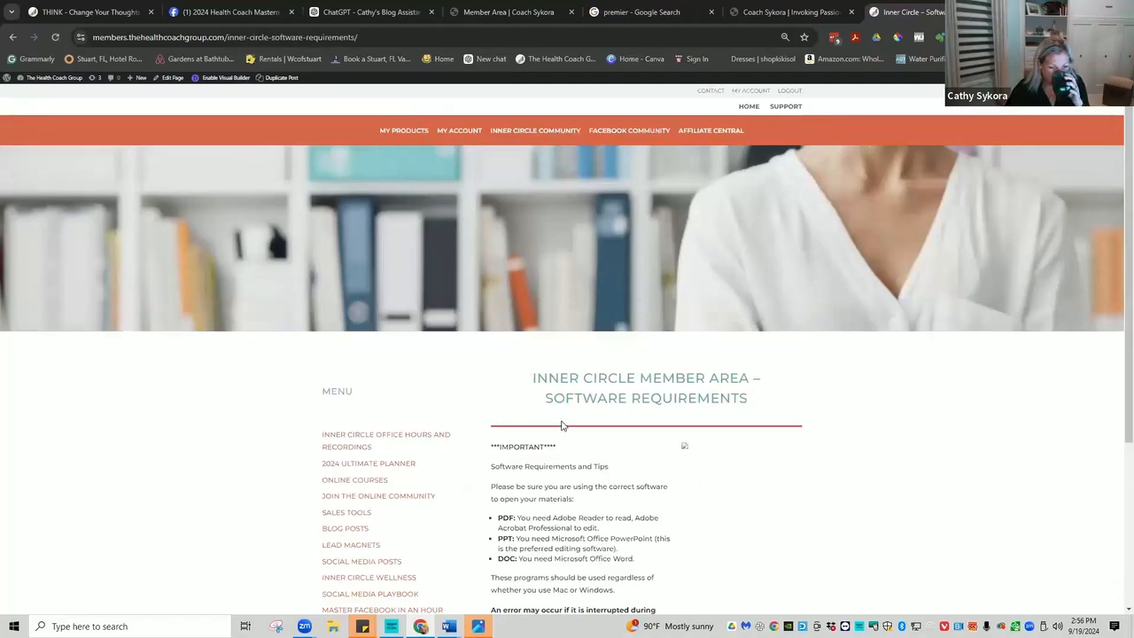
scroll(561, 423, down, 3)
Copy the software requirements text from that page.
drag(660, 479, 498, 221)
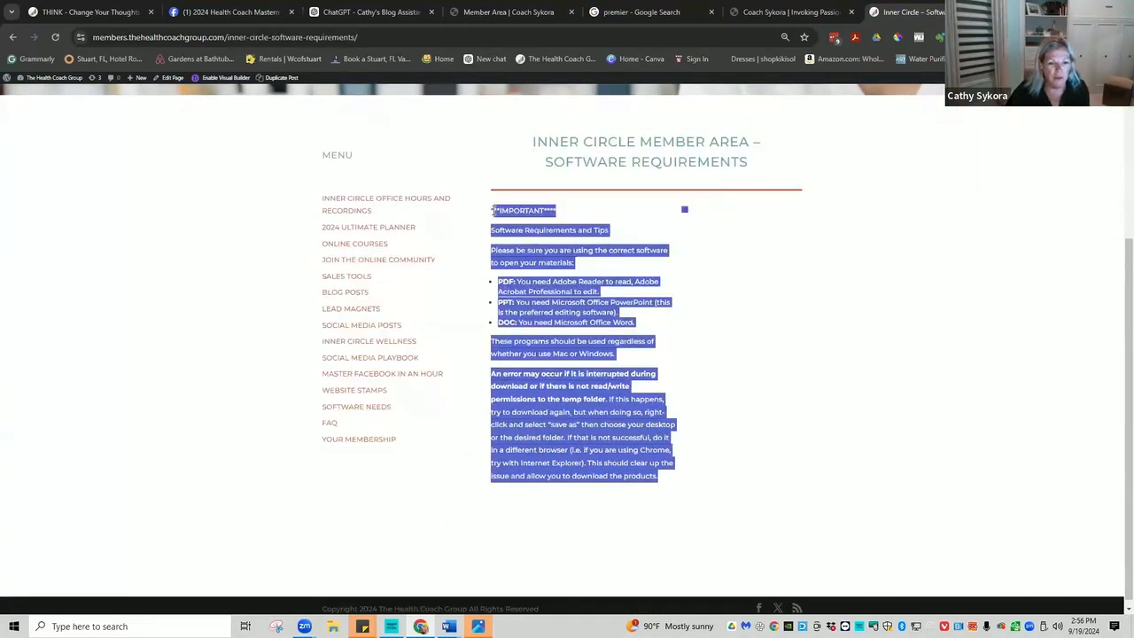
right_click(546, 269)
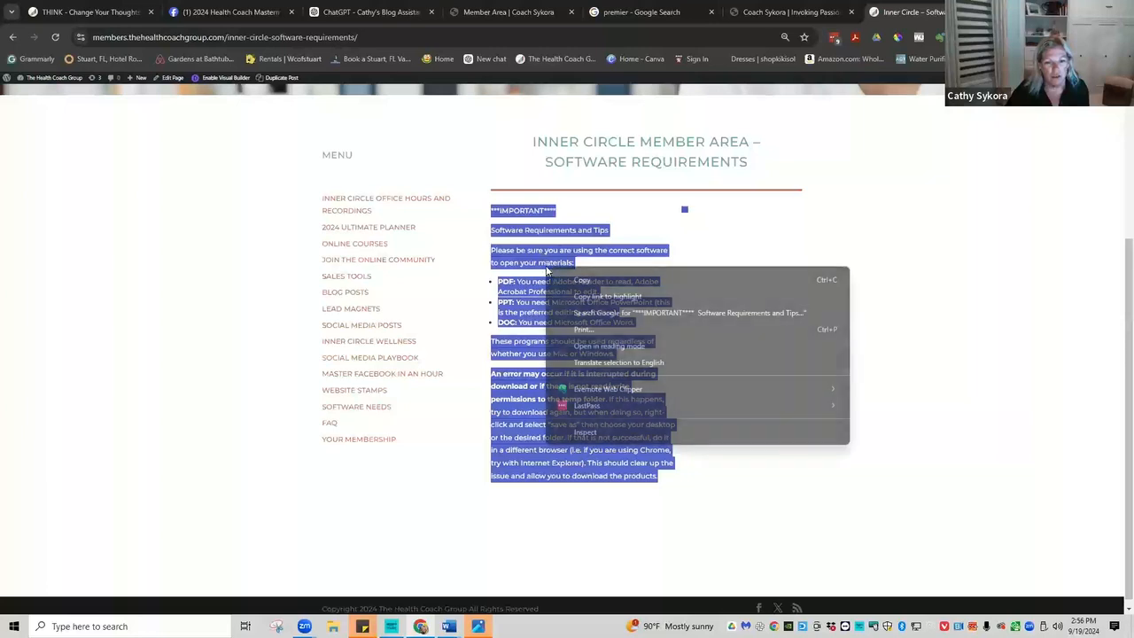
click(584, 281)
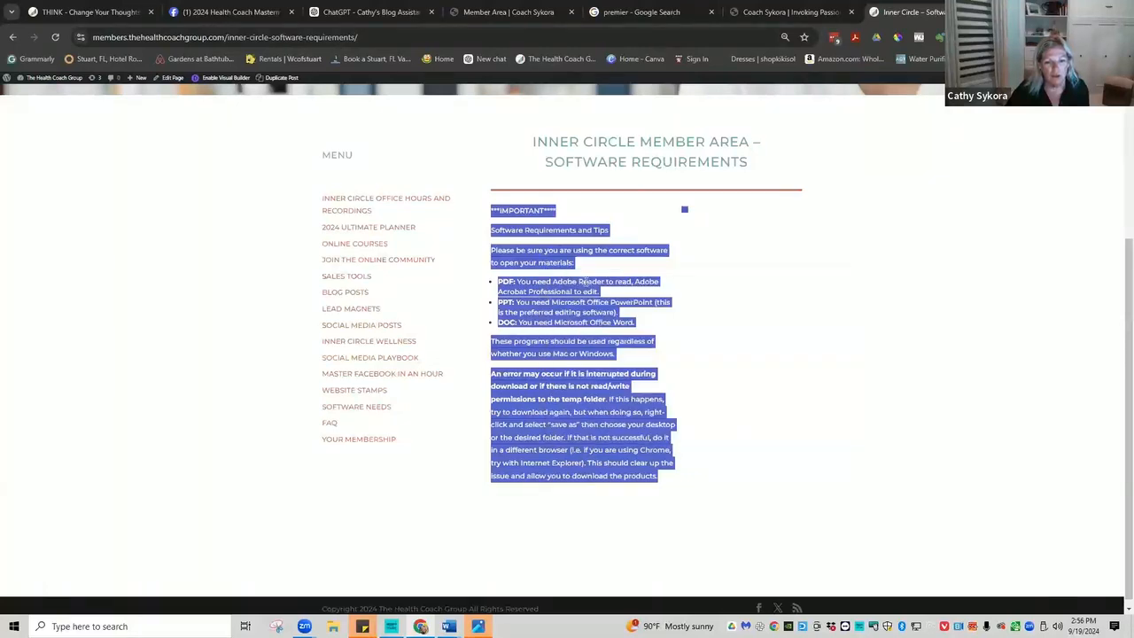
click(783, 13)
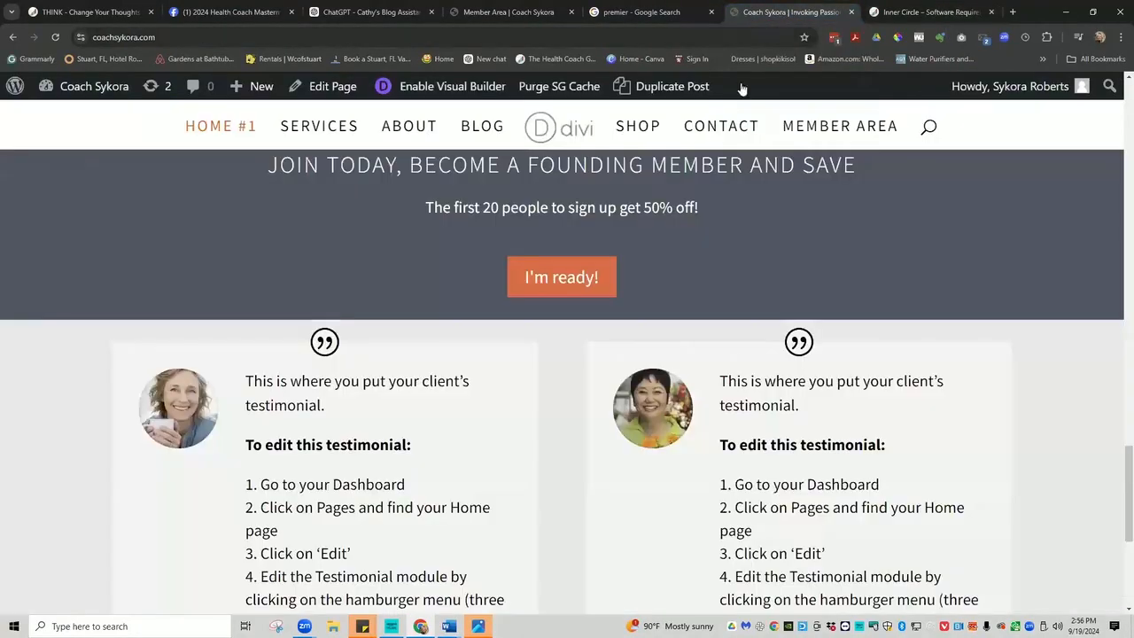
click(655, 14)
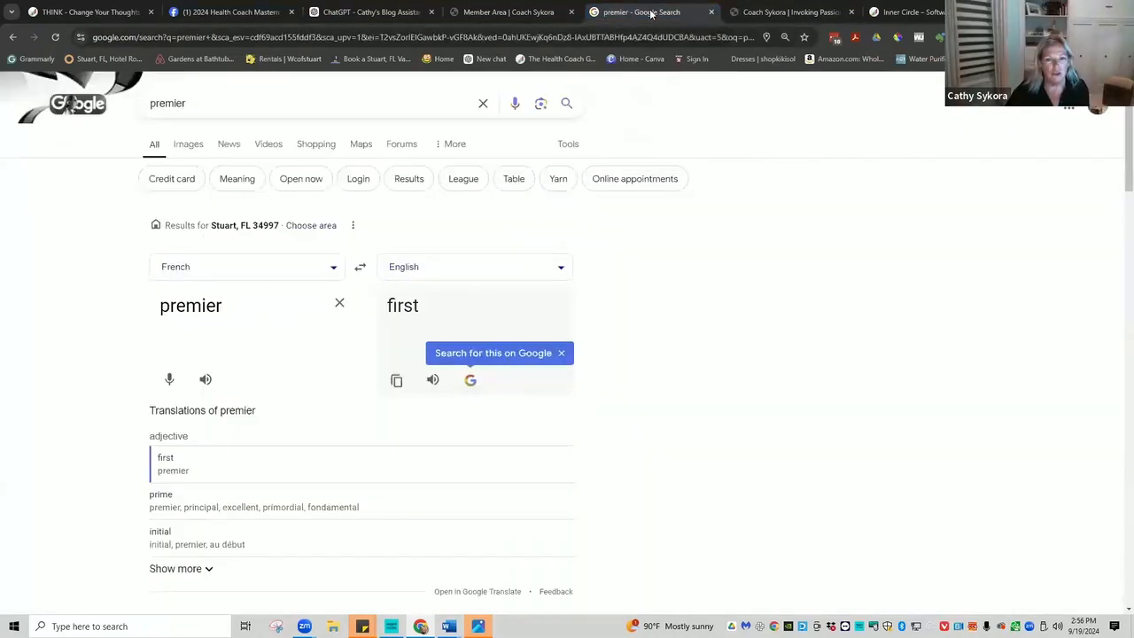
Paste the copied requirements over the lorem ipsum in the Software requirements toggle.
click(531, 12)
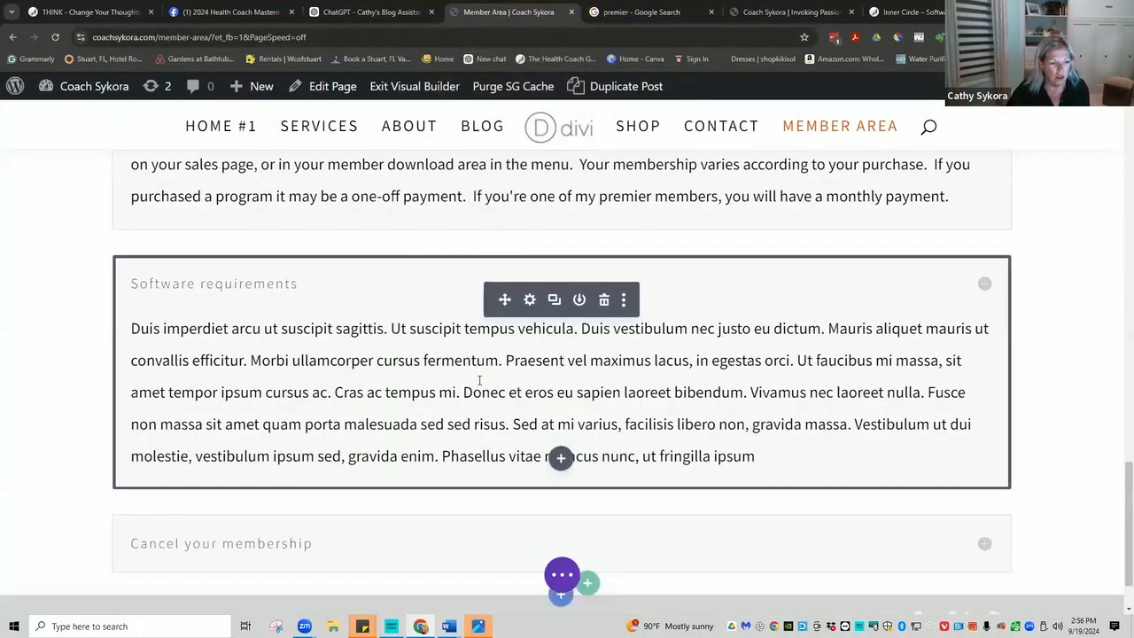
scroll(479, 378, up, 2)
scroll(478, 378, down, 3)
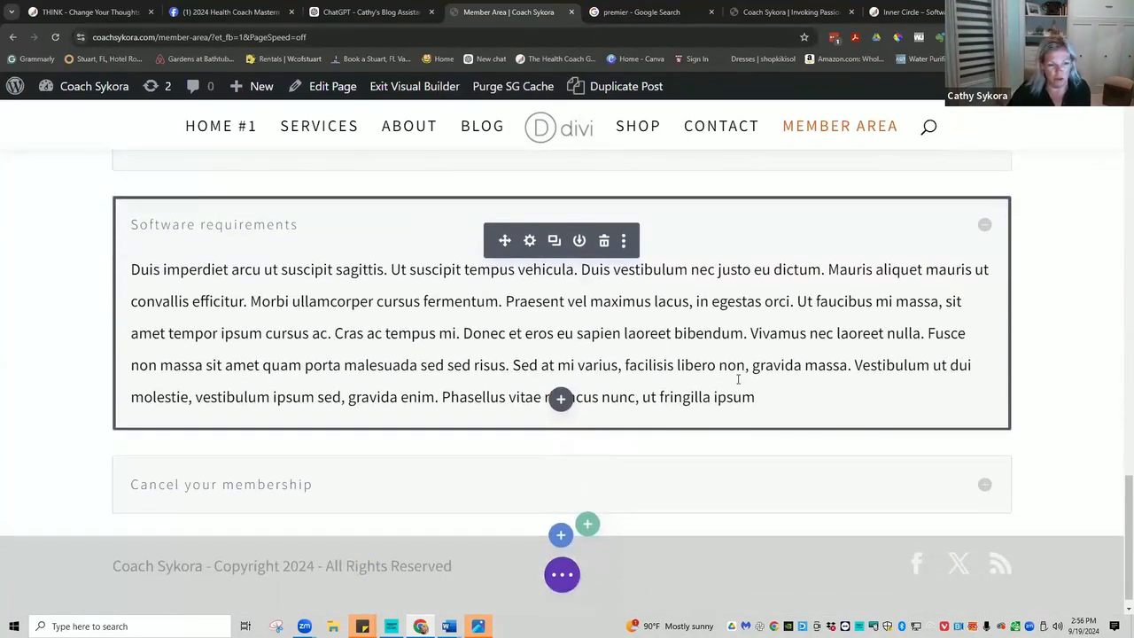
scroll(739, 381, up, 3)
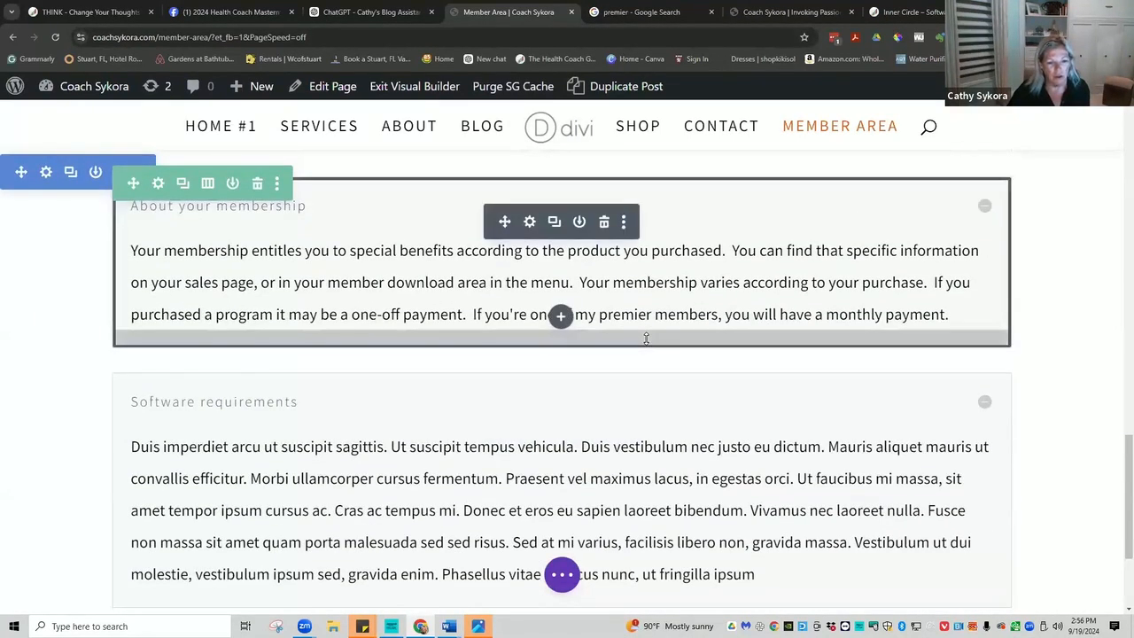
scroll(646, 338, down, 1)
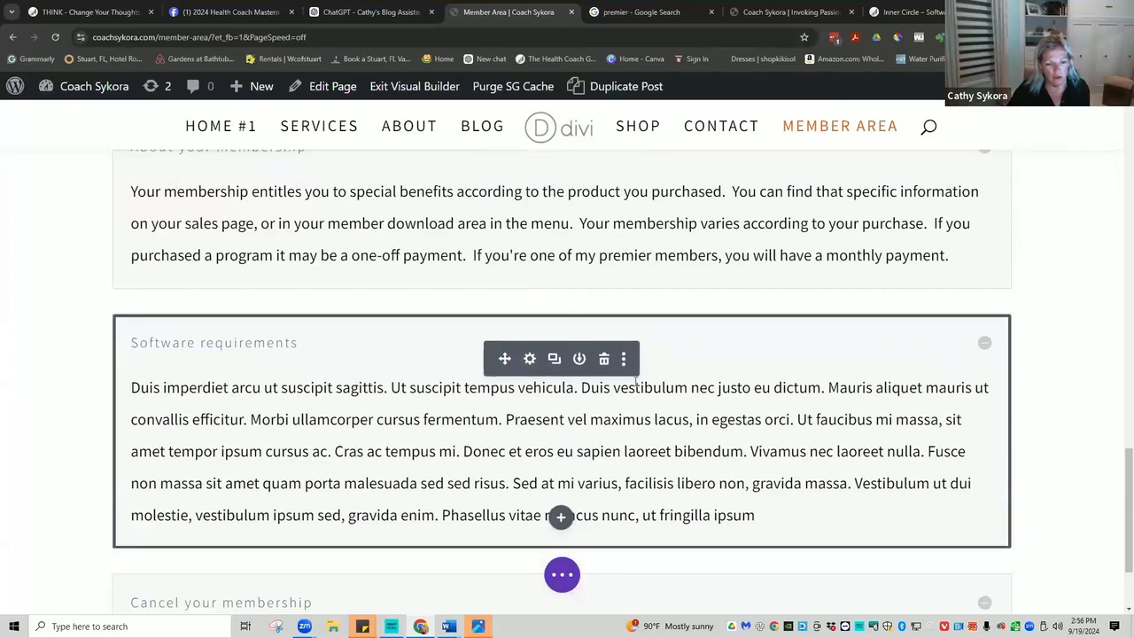
drag(776, 514, 141, 387)
right_click(142, 391)
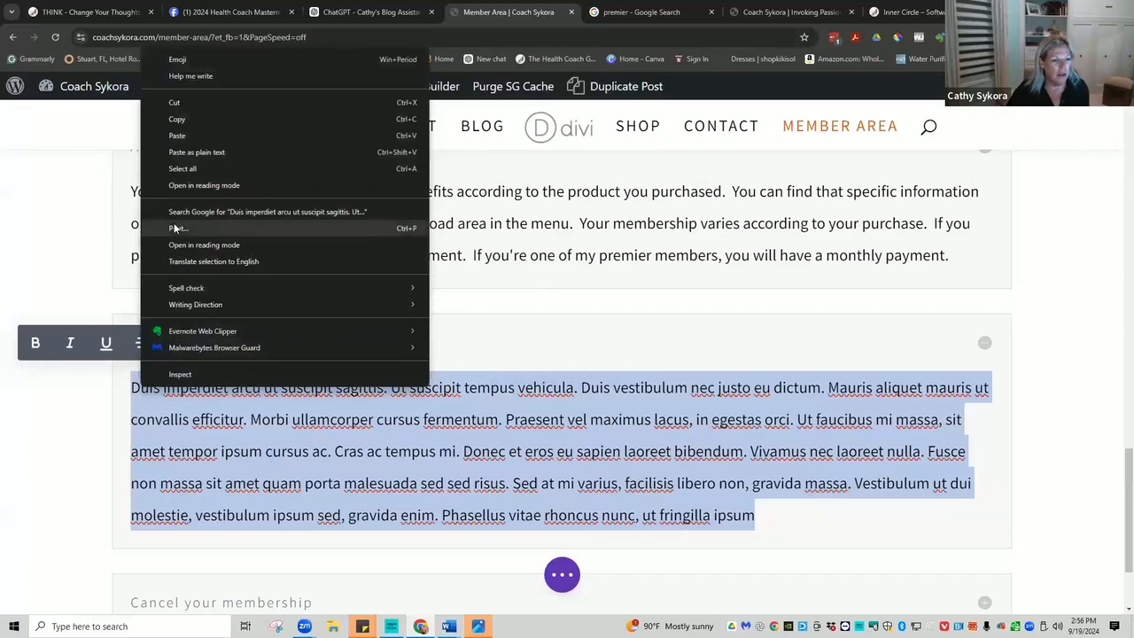
click(180, 137)
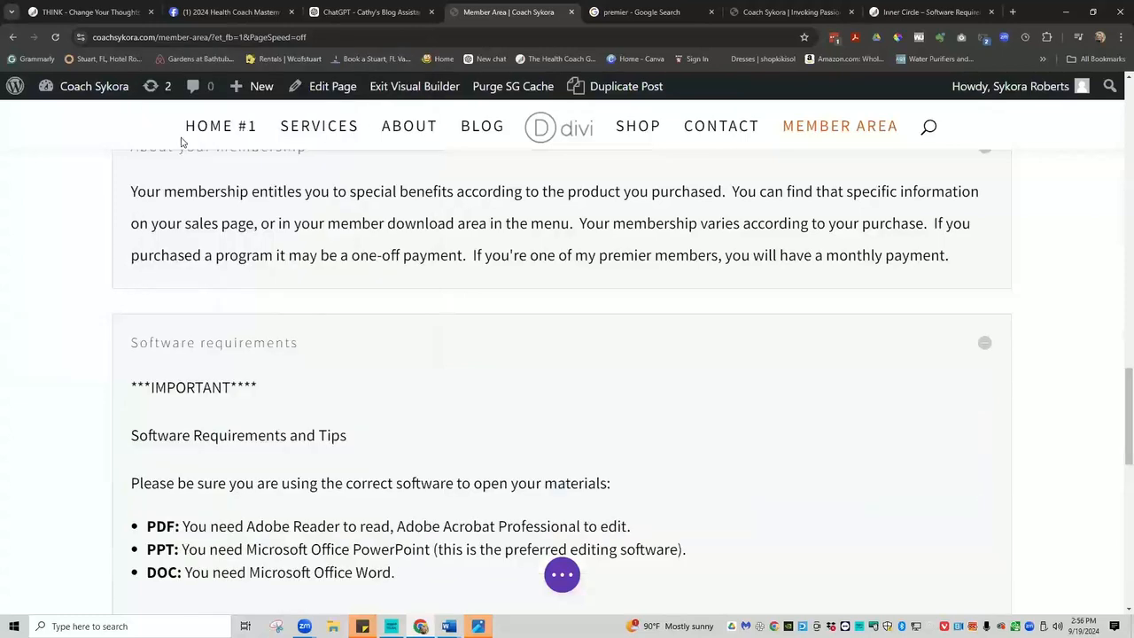
Delete the PPT bullet line from the pasted requirements list.
scroll(249, 454, down, 2)
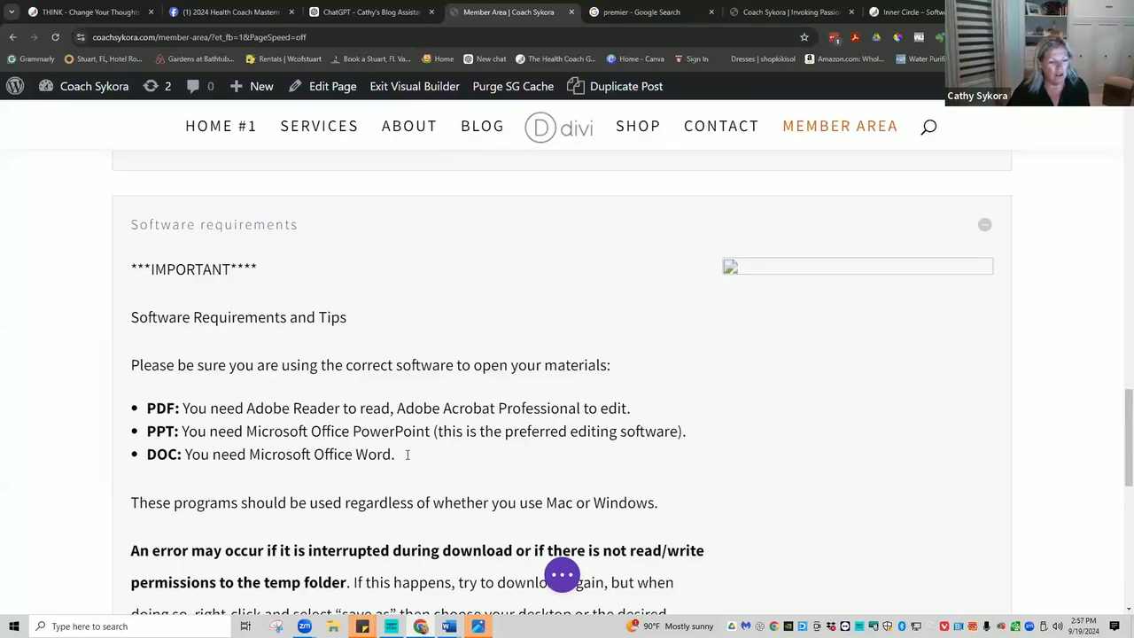
scroll(407, 452, down, 1)
scroll(408, 447, down, 1)
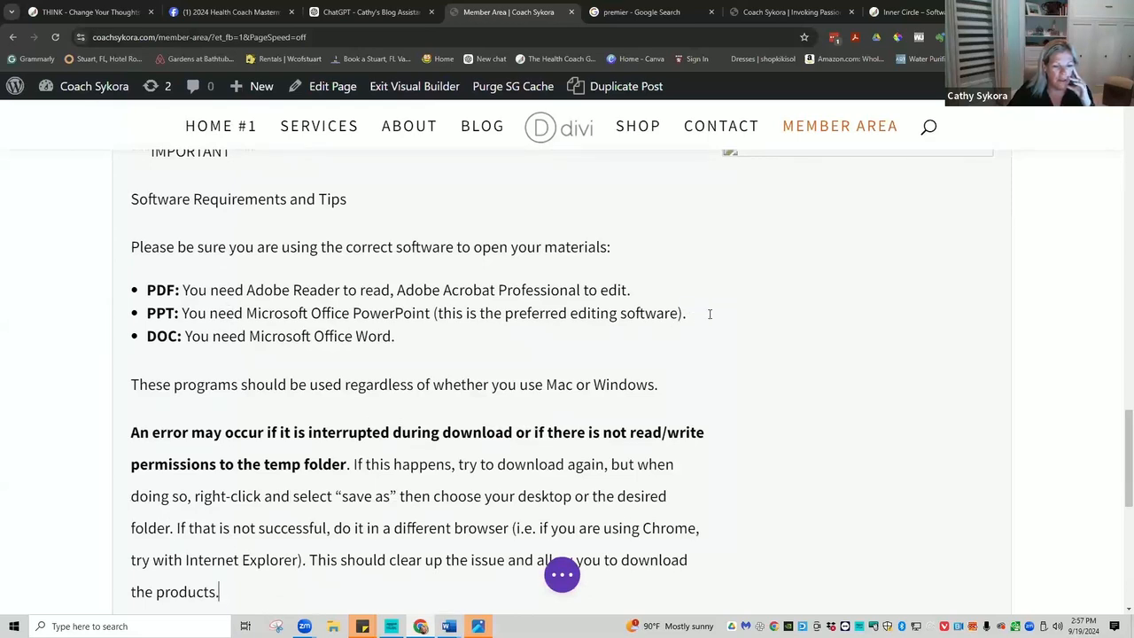
drag(706, 313, 136, 310)
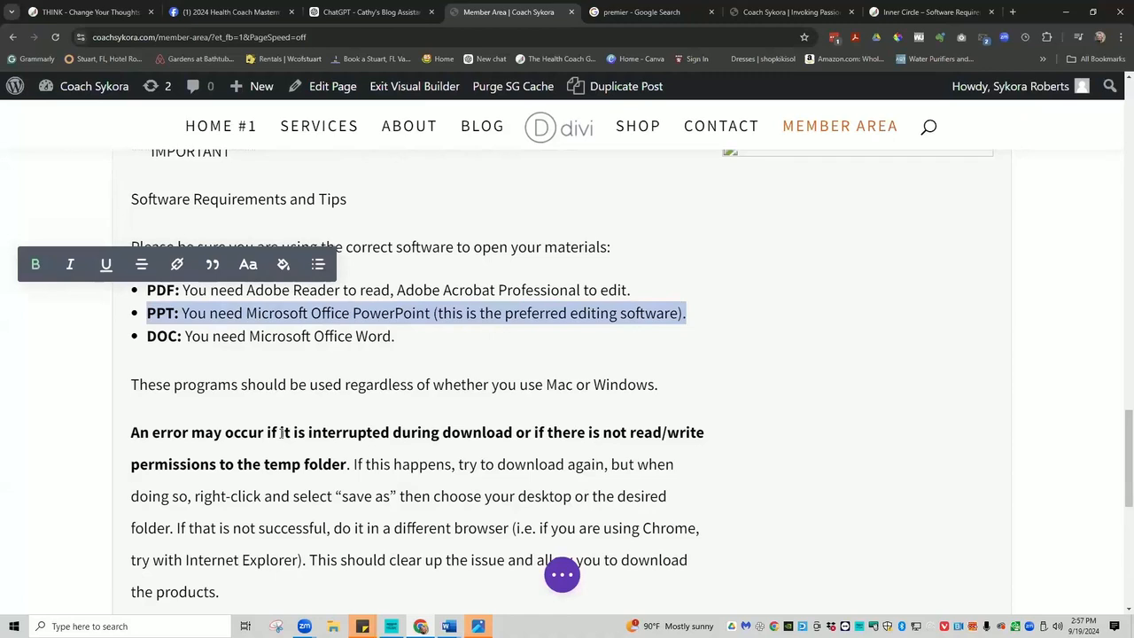
key(BackSpace)
key(BackSpace)
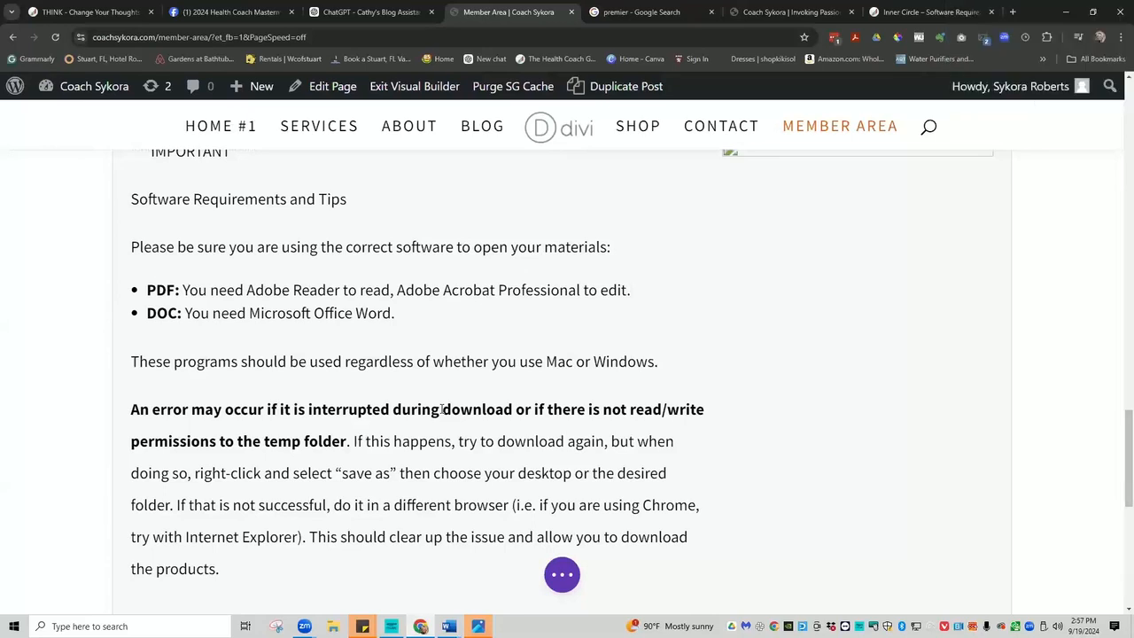
Remove the empty broken-image box from the section.
scroll(443, 446, down, 1)
scroll(442, 446, up, 2)
scroll(441, 446, up, 2)
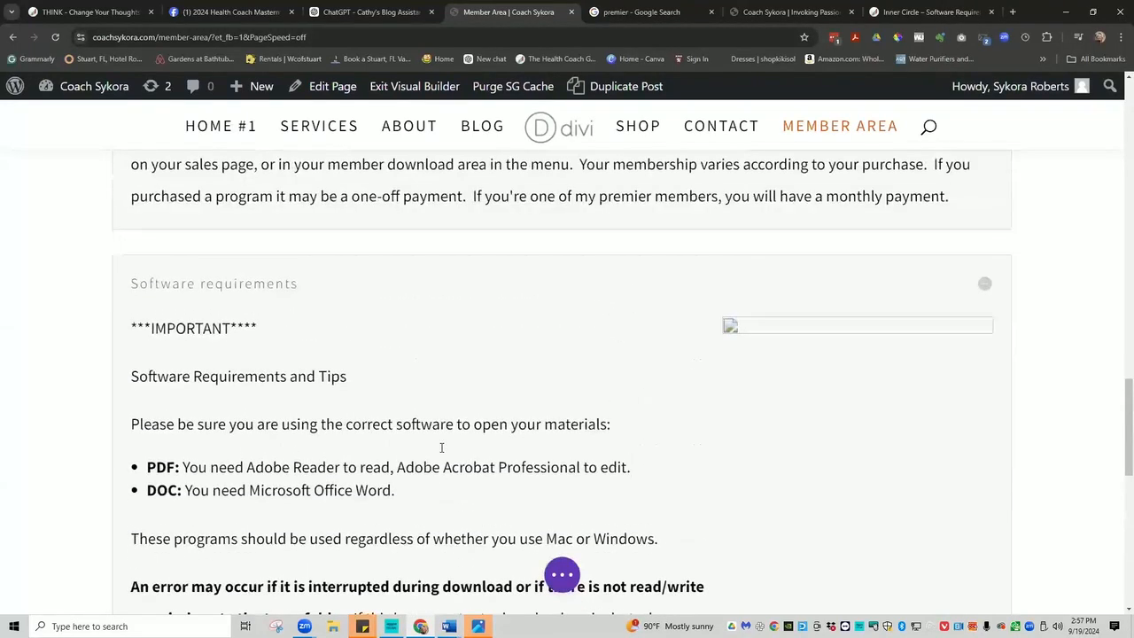
click(730, 326)
scroll(797, 443, down, 8)
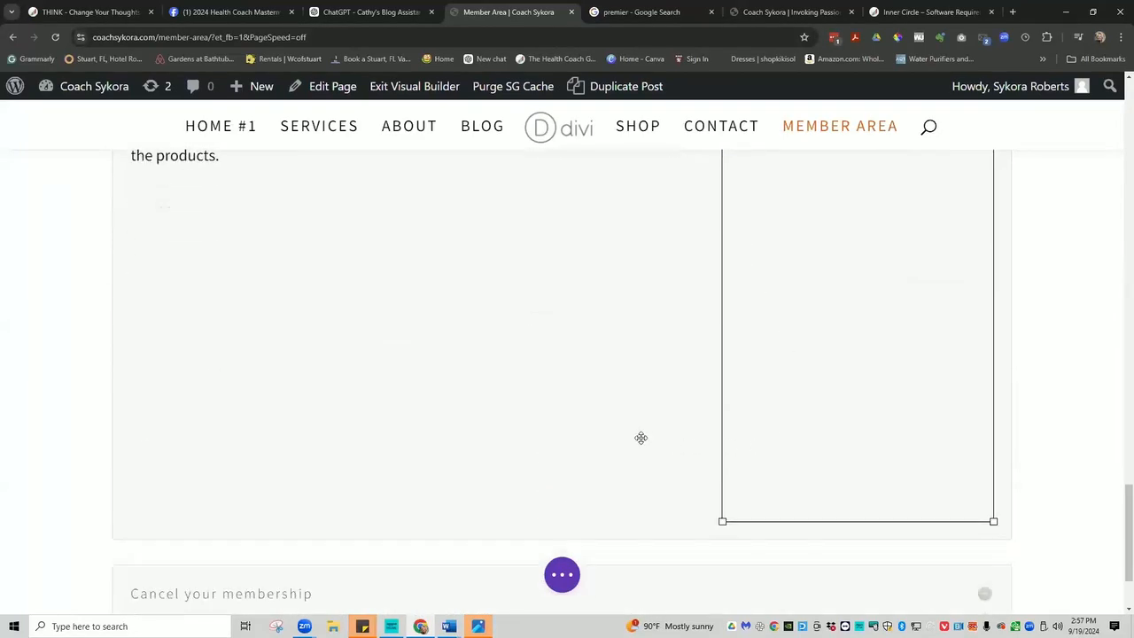
key(Delete)
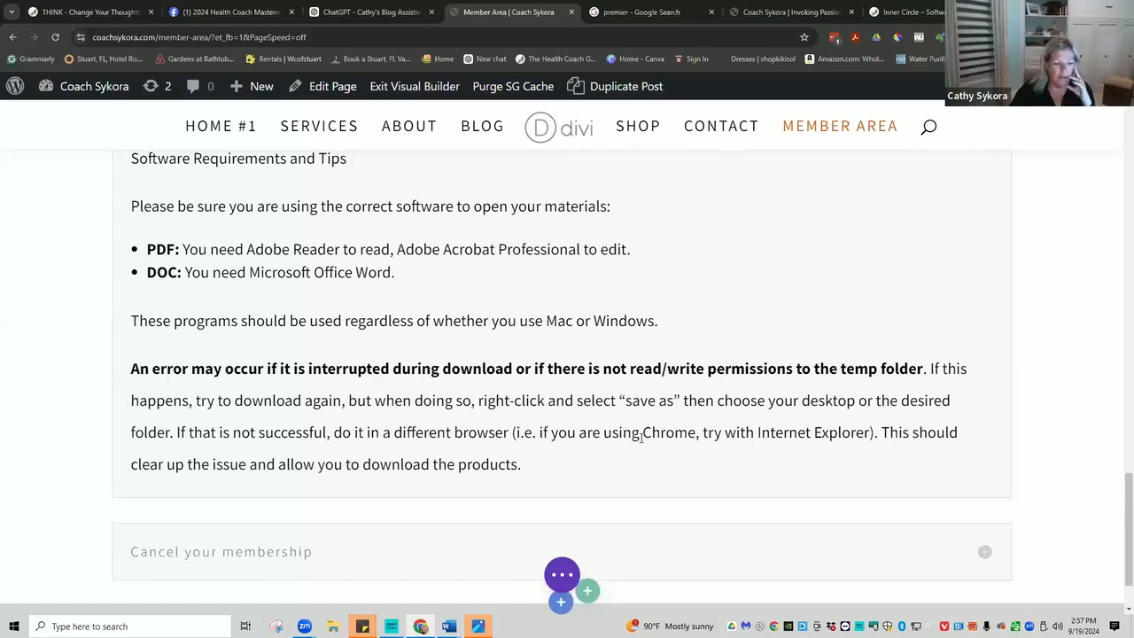
Delete the '***IMPORTANT****' and 'Software Requirements and Tips' heading lines.
scroll(646, 353, up, 2)
scroll(647, 353, up, 1)
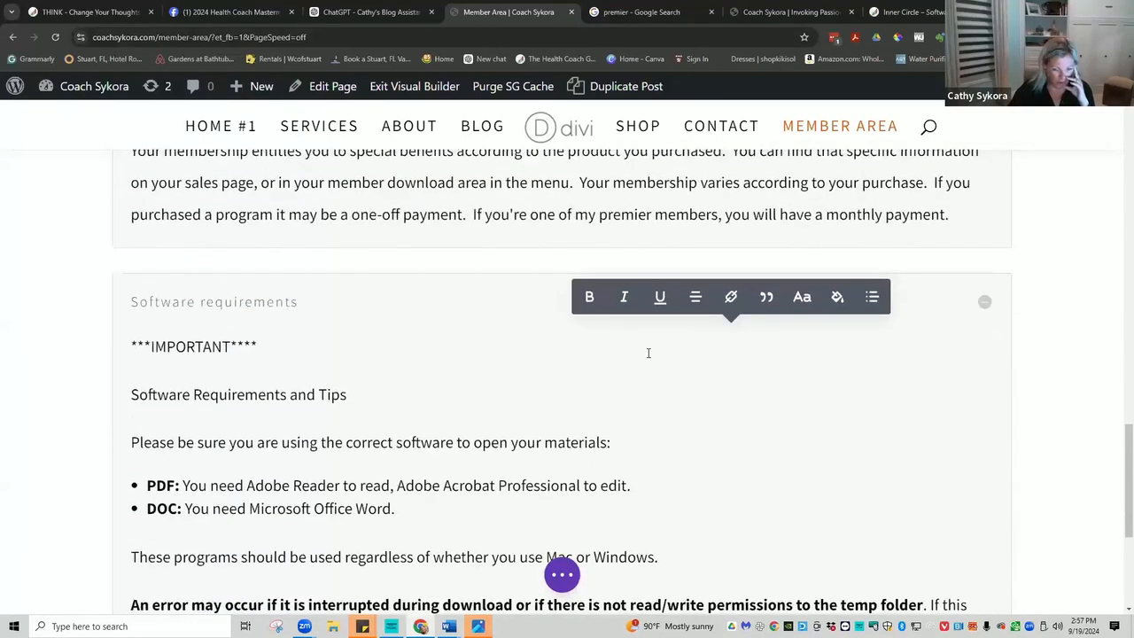
scroll(509, 373, down, 3)
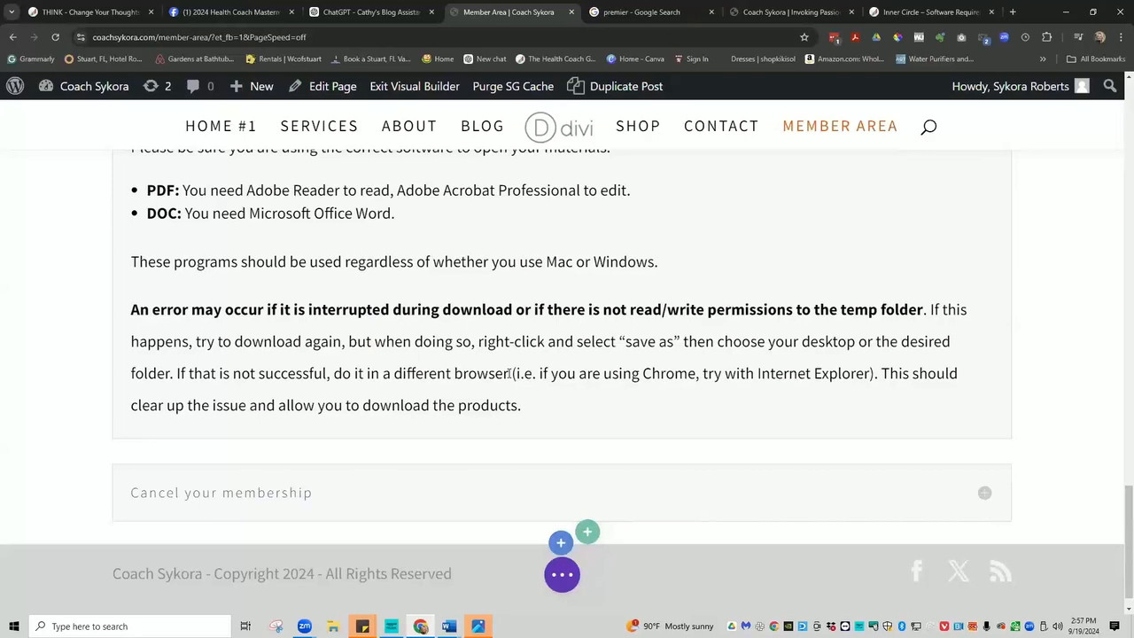
scroll(509, 373, up, 3)
click(372, 361)
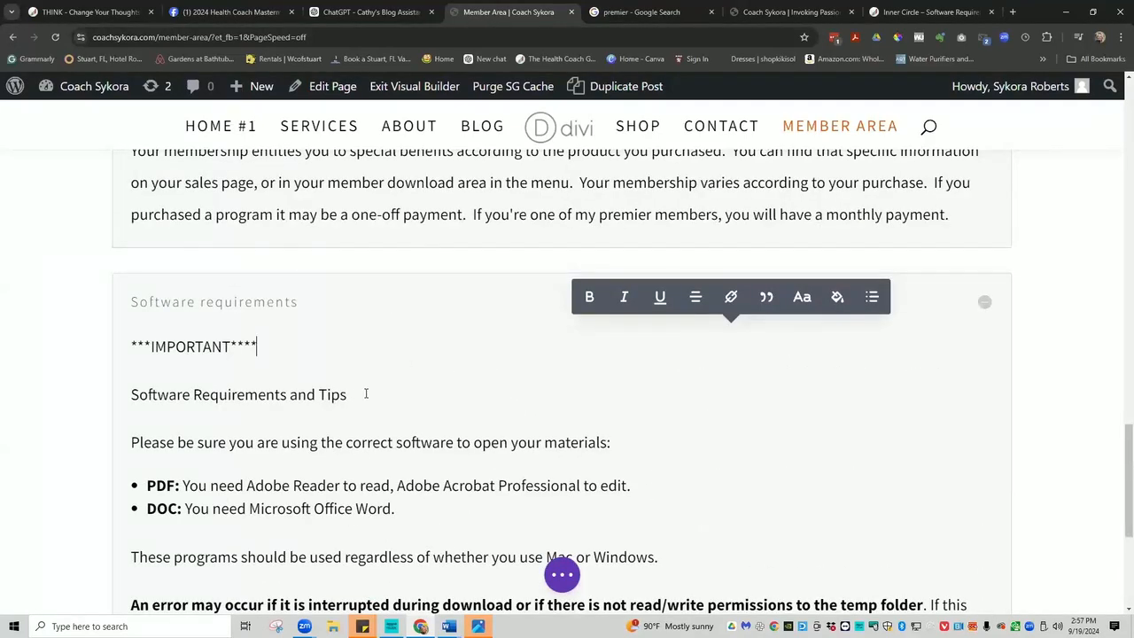
drag(346, 394, 128, 301)
mouse_move(128, 352)
mouse_down()
mouse_move(142, 336)
mouse_move(129, 345)
mouse_up()
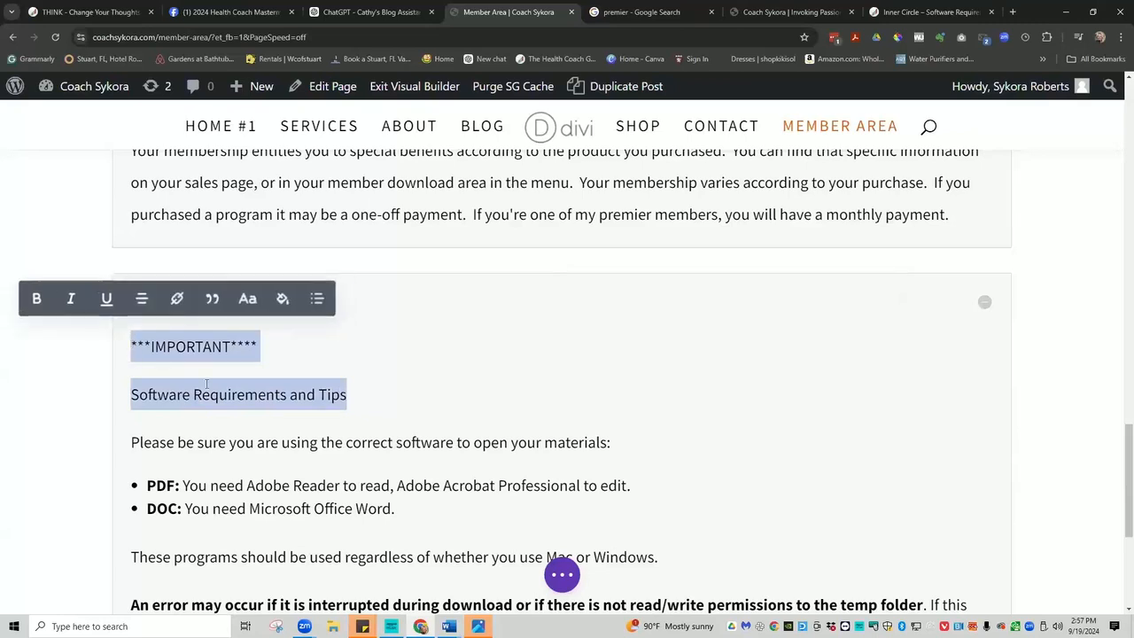
key(BackSpace)
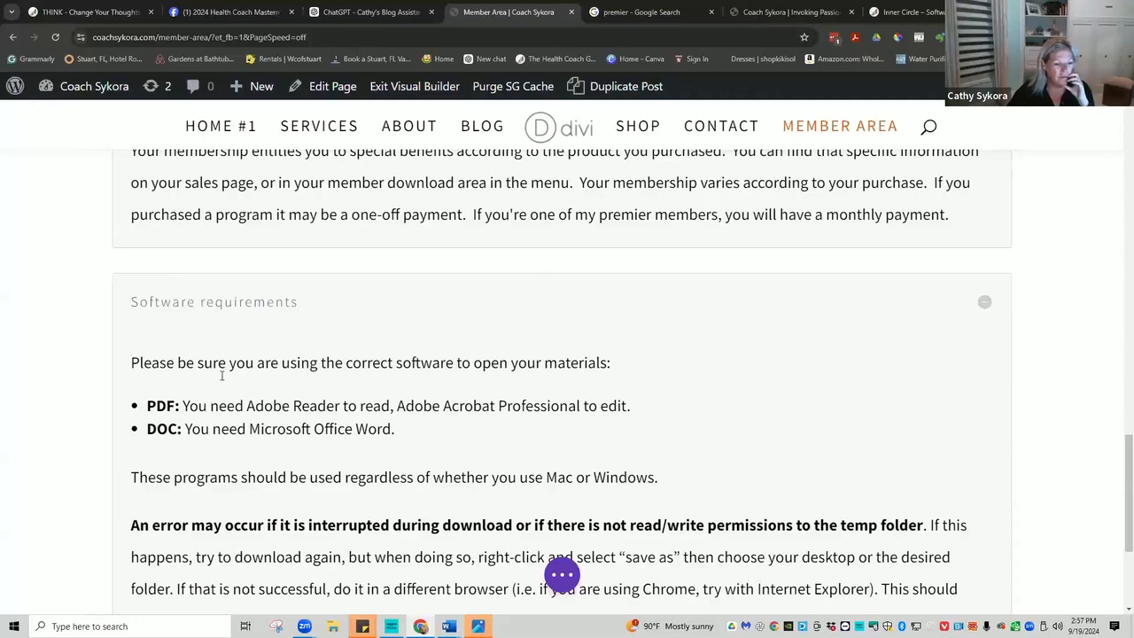
scroll(221, 383, down, 2)
scroll(235, 384, down, 2)
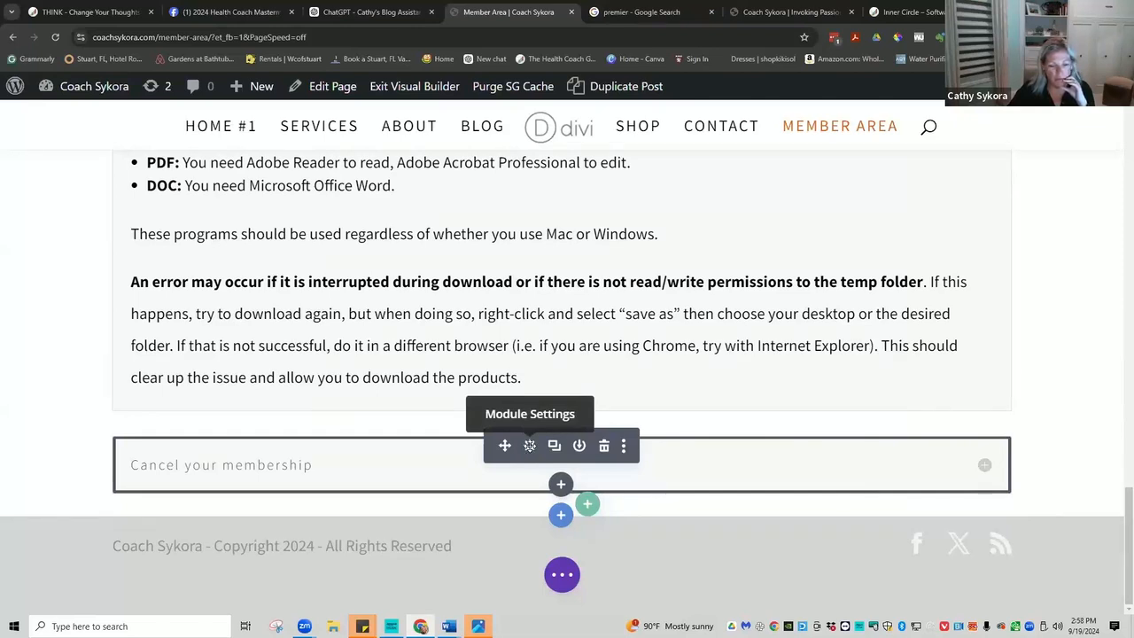
Replace the Cancel your membership lorem ipsum with 'Use the Account Tab in the Menu to cancel.'.
scroll(529, 446, up, 1)
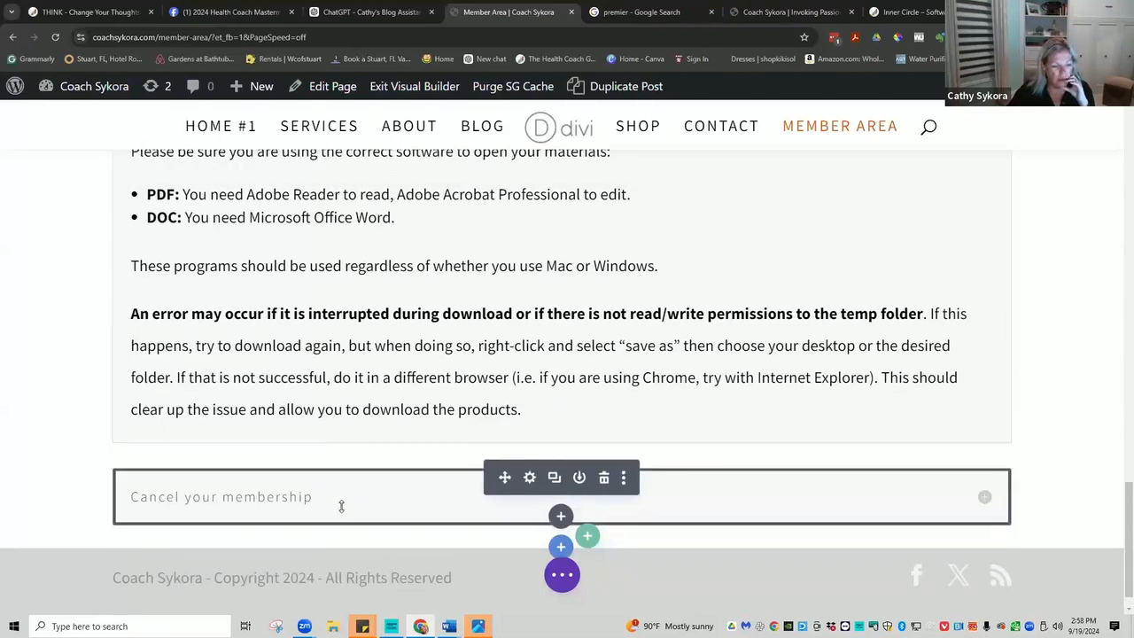
click(984, 500)
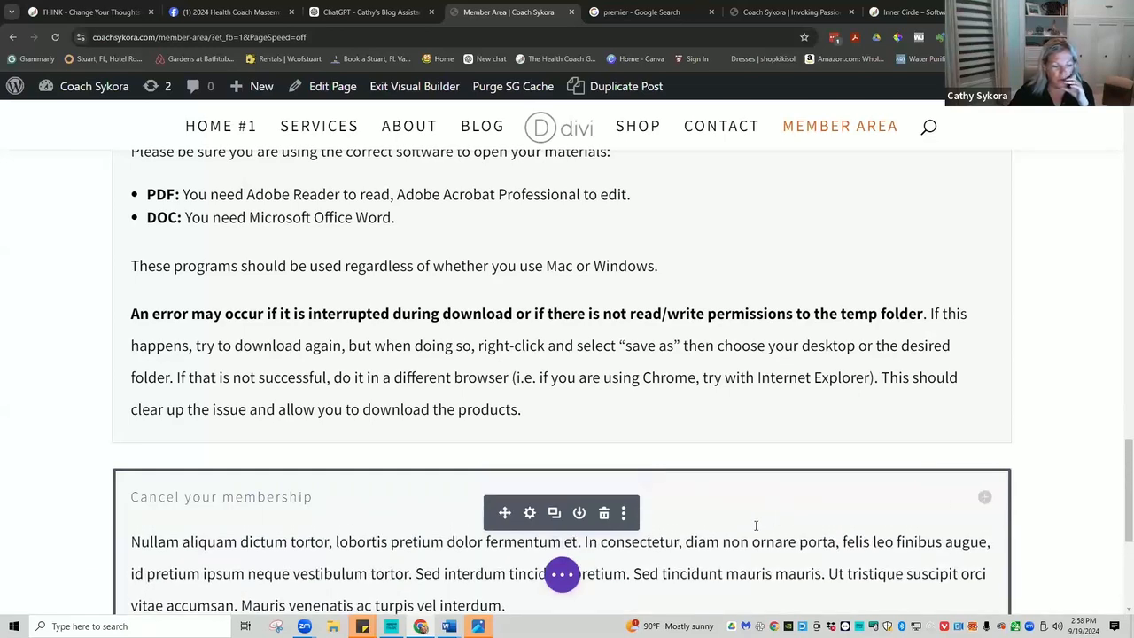
scroll(743, 521, down, 2)
scroll(742, 521, down, 2)
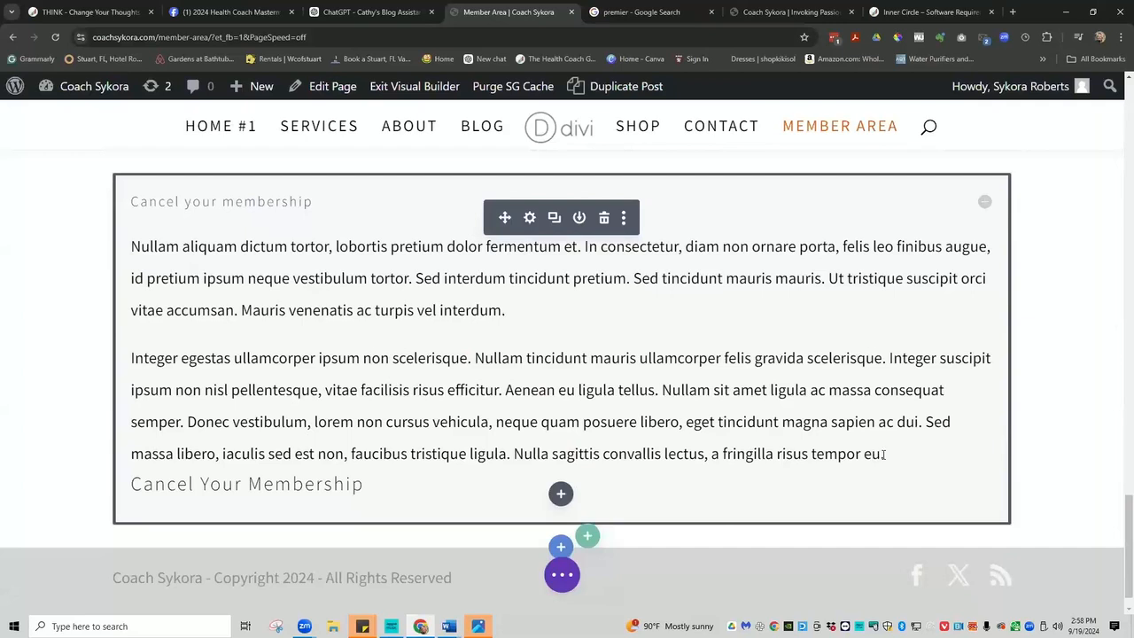
drag(893, 456, 124, 244)
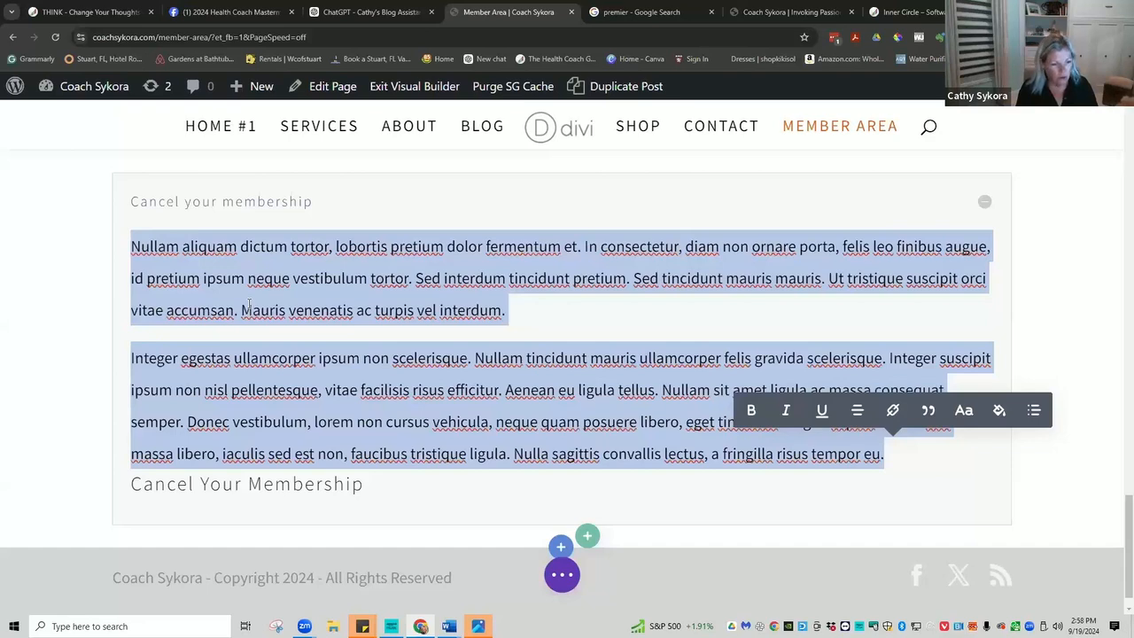
text(U)
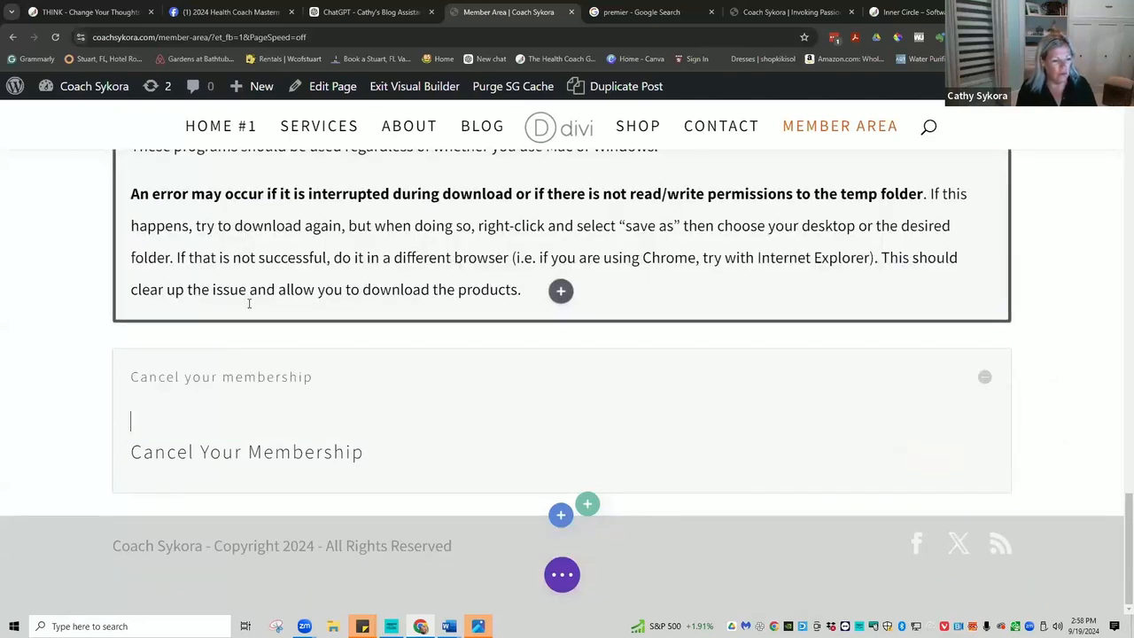
text(Use)
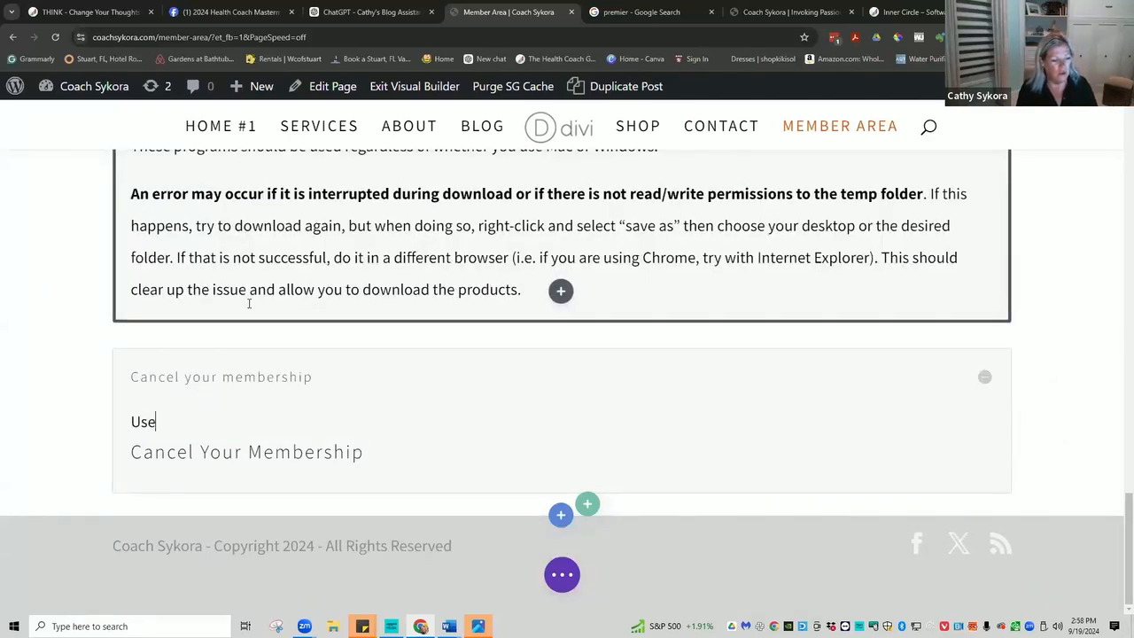
text( the Account)
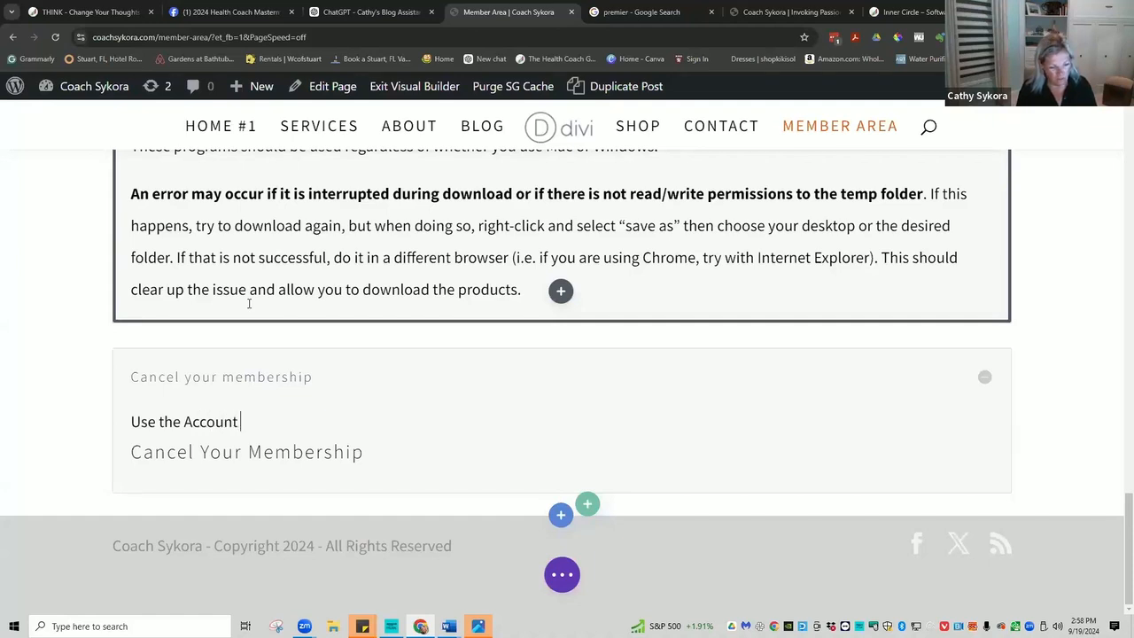
text( T)
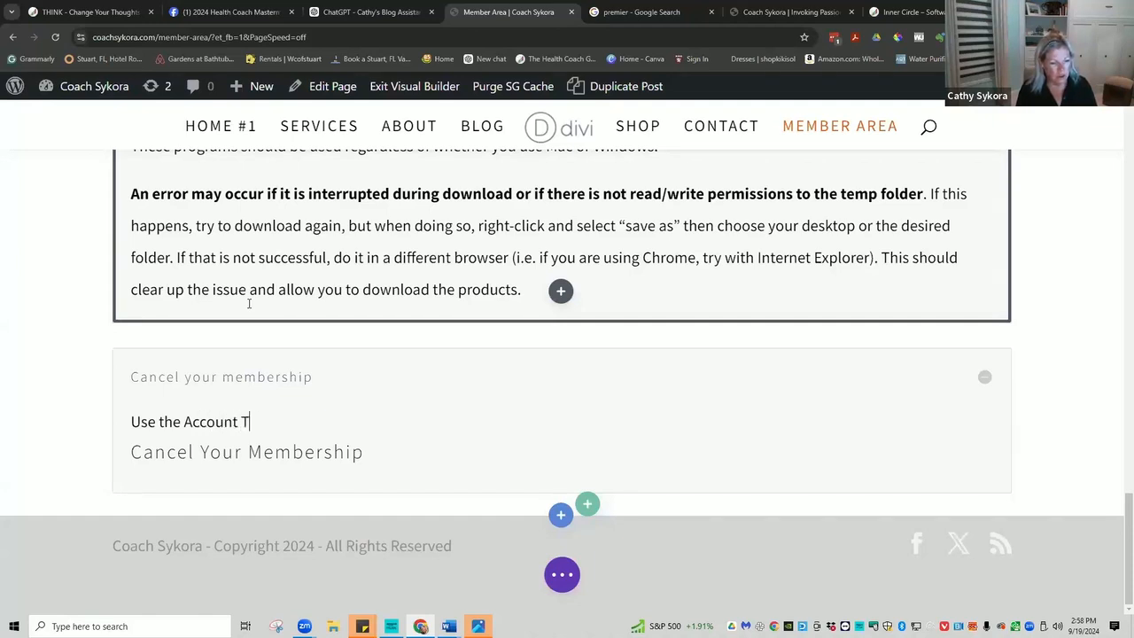
text(ab in the )
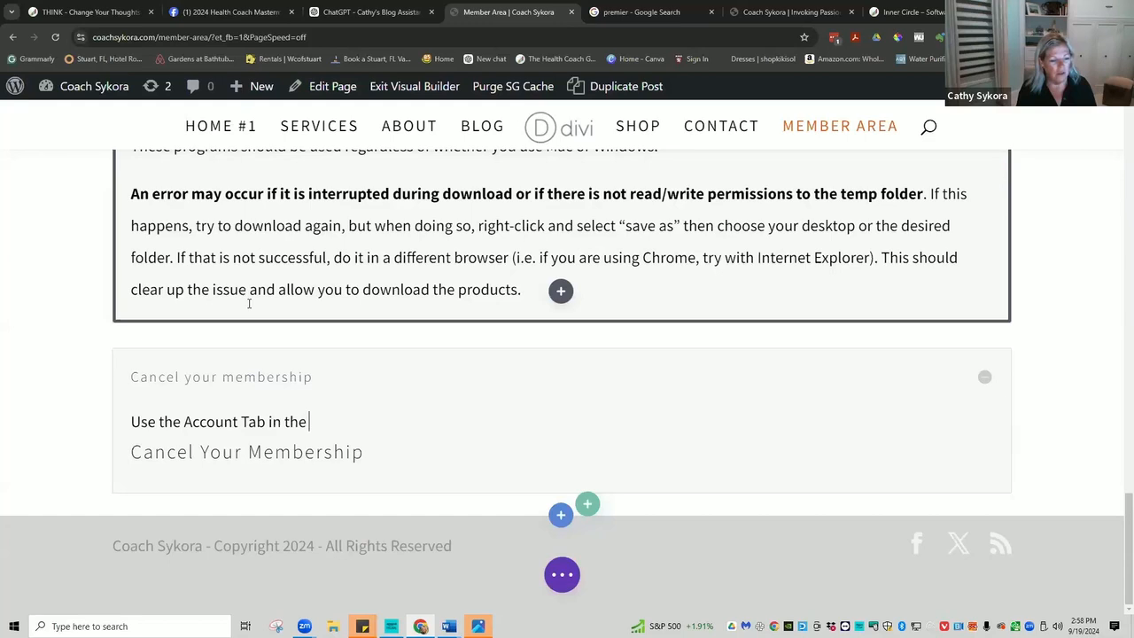
text(Menu to cancel.)
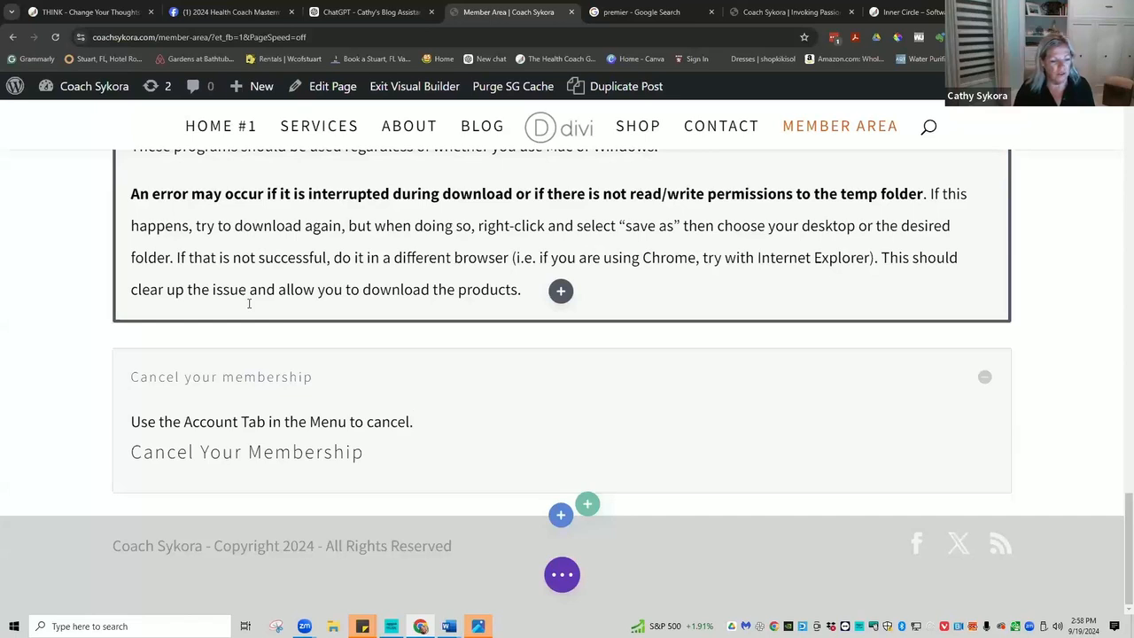
Delete the leftover Cancel Your Membership heading and the blank line.
drag(377, 455, 132, 457)
key(BackSpace)
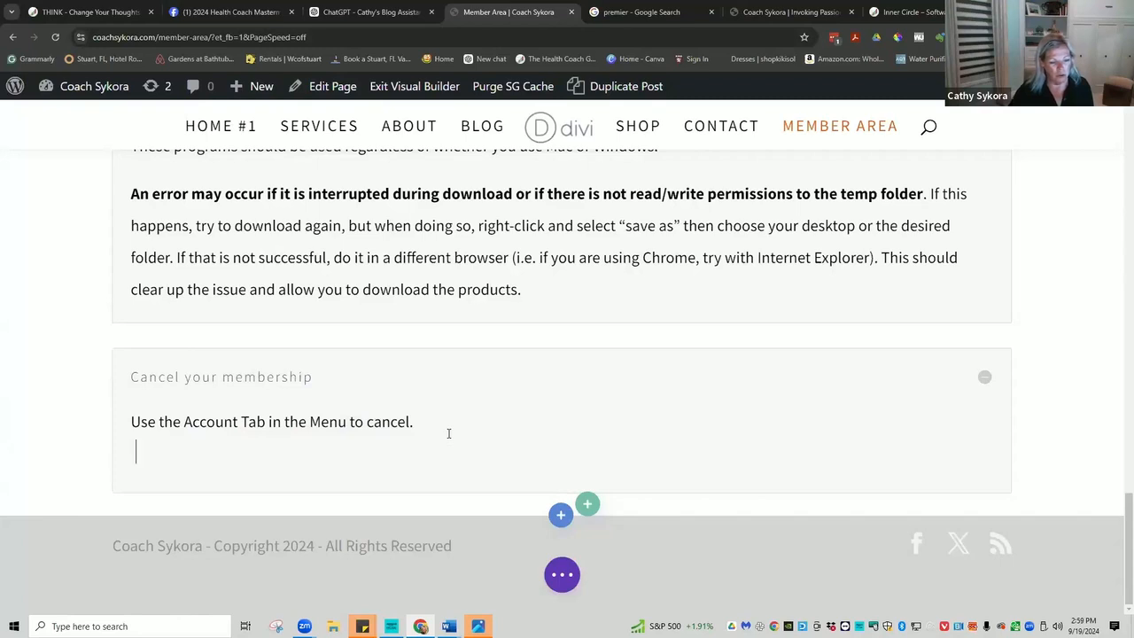
key(BackSpace)
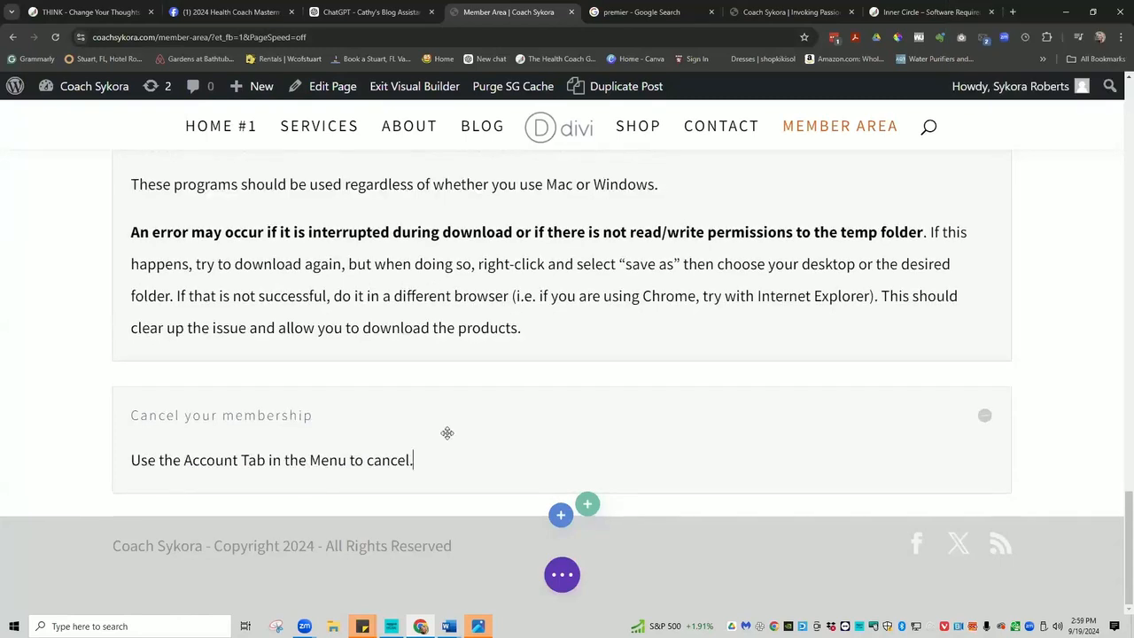
Save the edited Member Area page, saving again with Ctrl+S.
scroll(703, 425, up, 1)
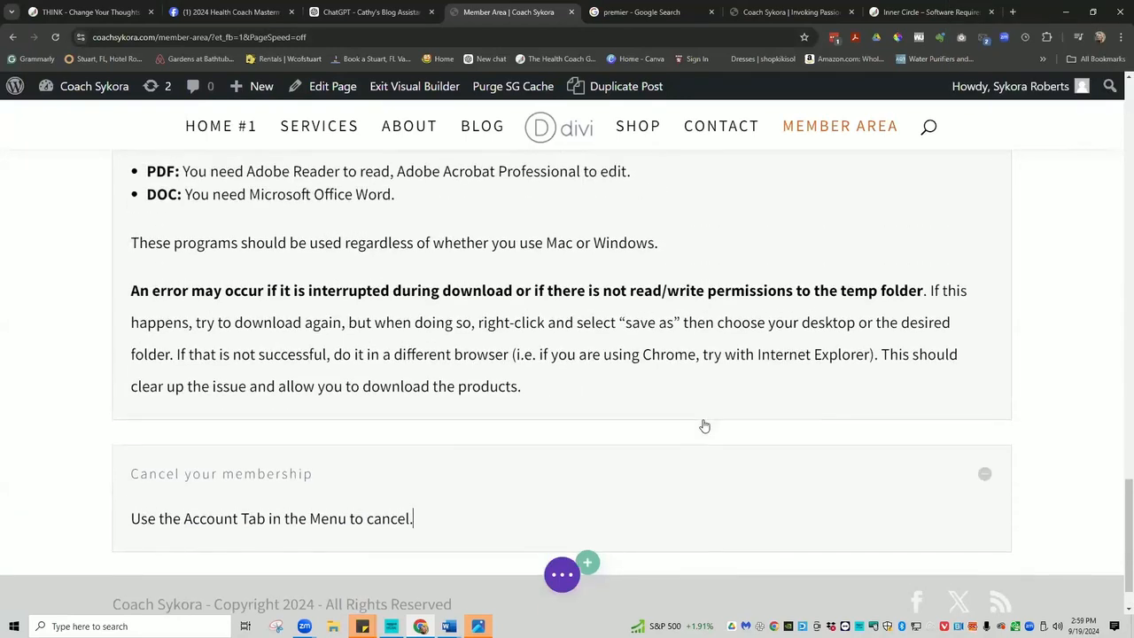
scroll(701, 418, down, 1)
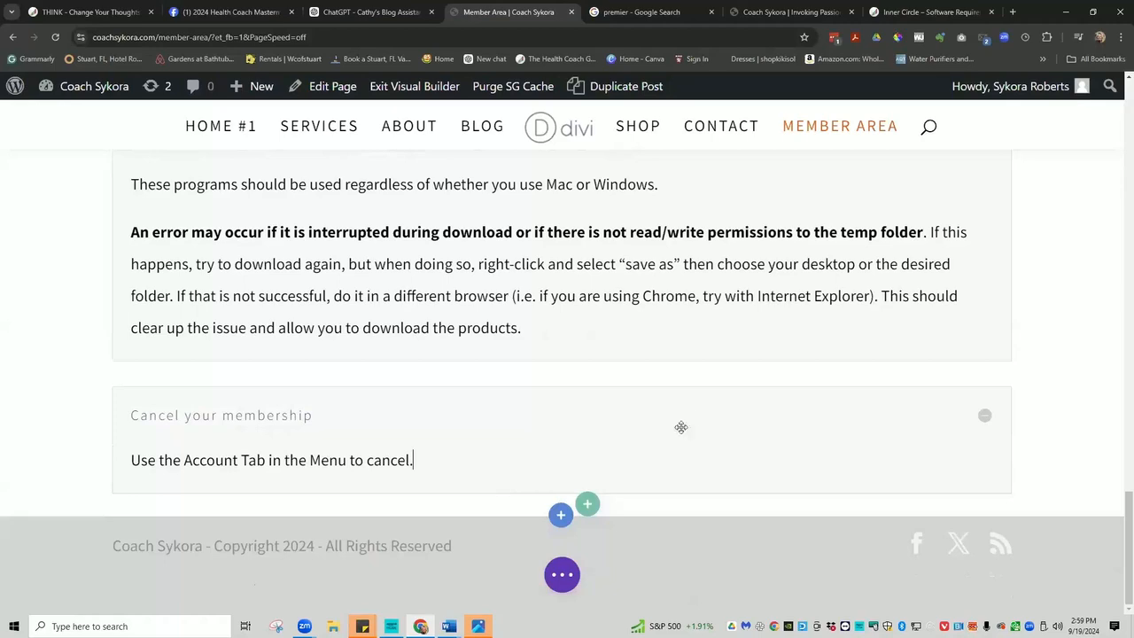
scroll(918, 354, up, 8)
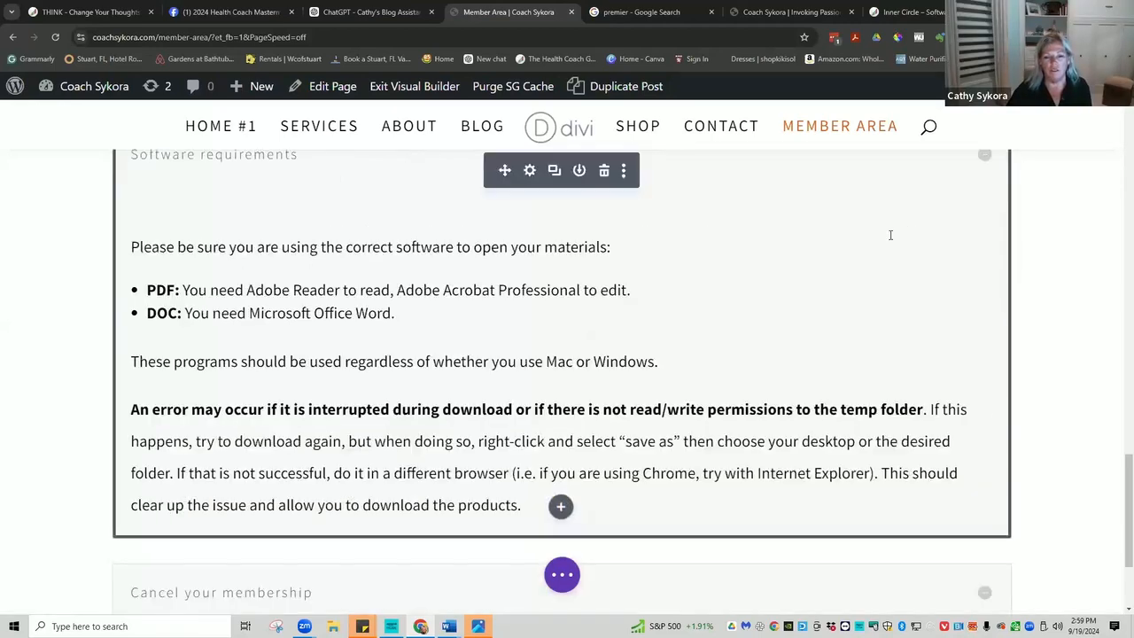
scroll(875, 304, down, 5)
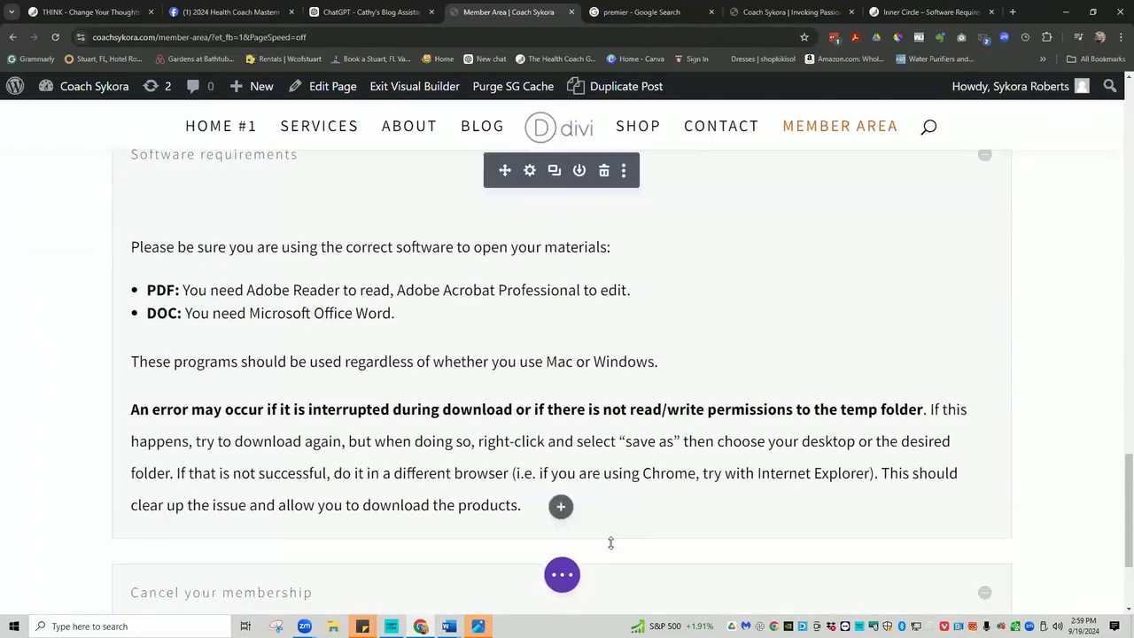
click(561, 573)
click(1071, 574)
scroll(780, 464, up, 3)
scroll(779, 464, up, 7)
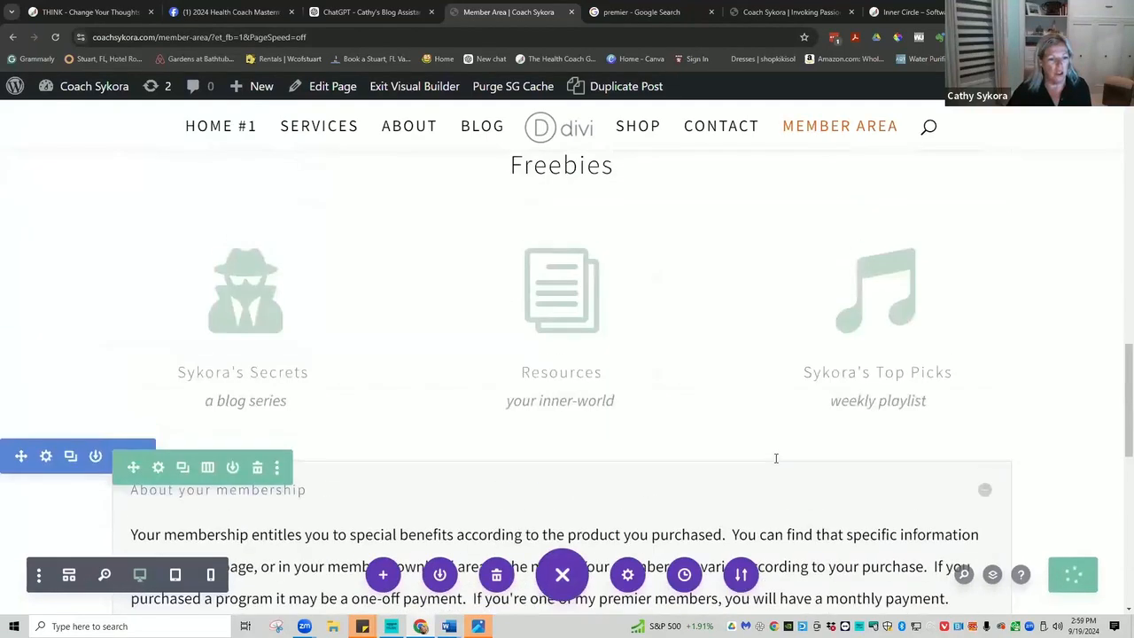
scroll(769, 446, up, 10)
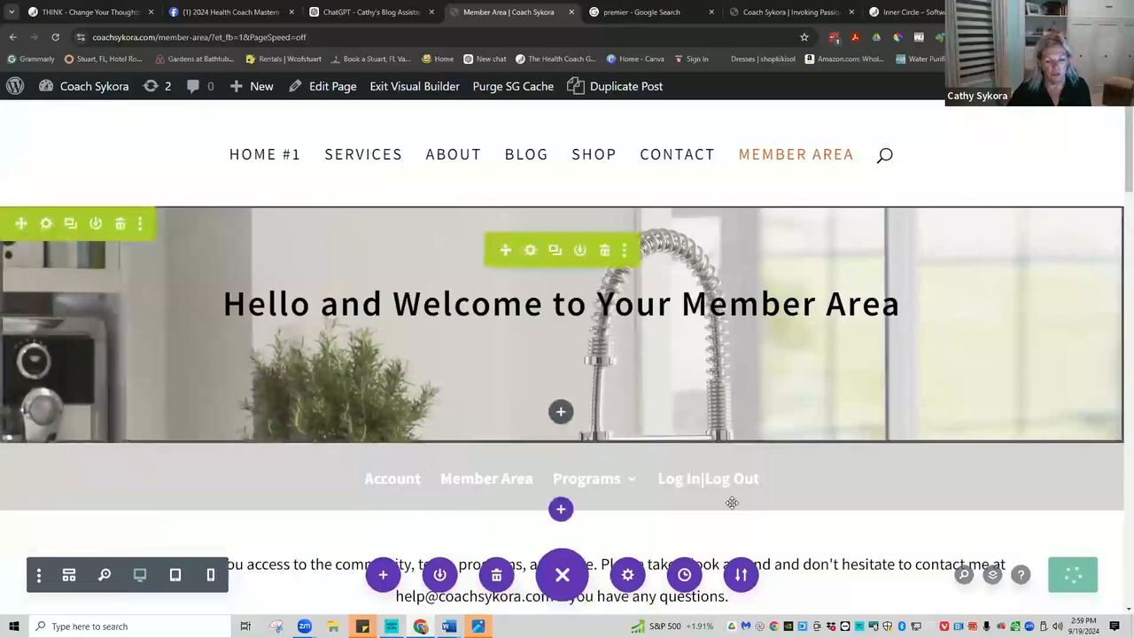
scroll(735, 523, down, 1)
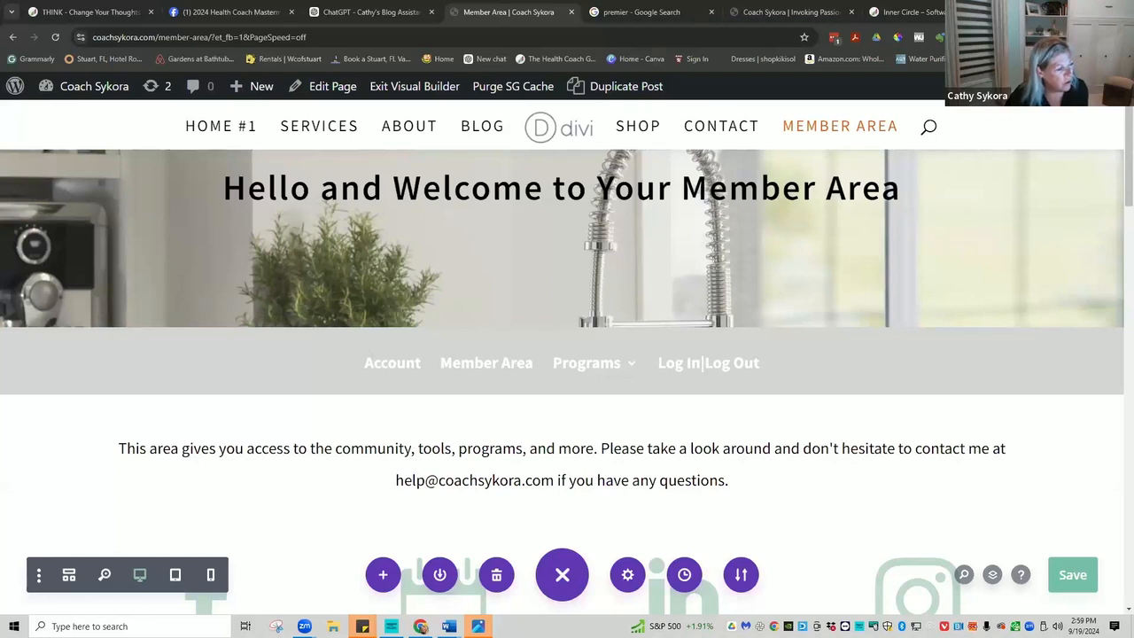
key(ctrl+s)
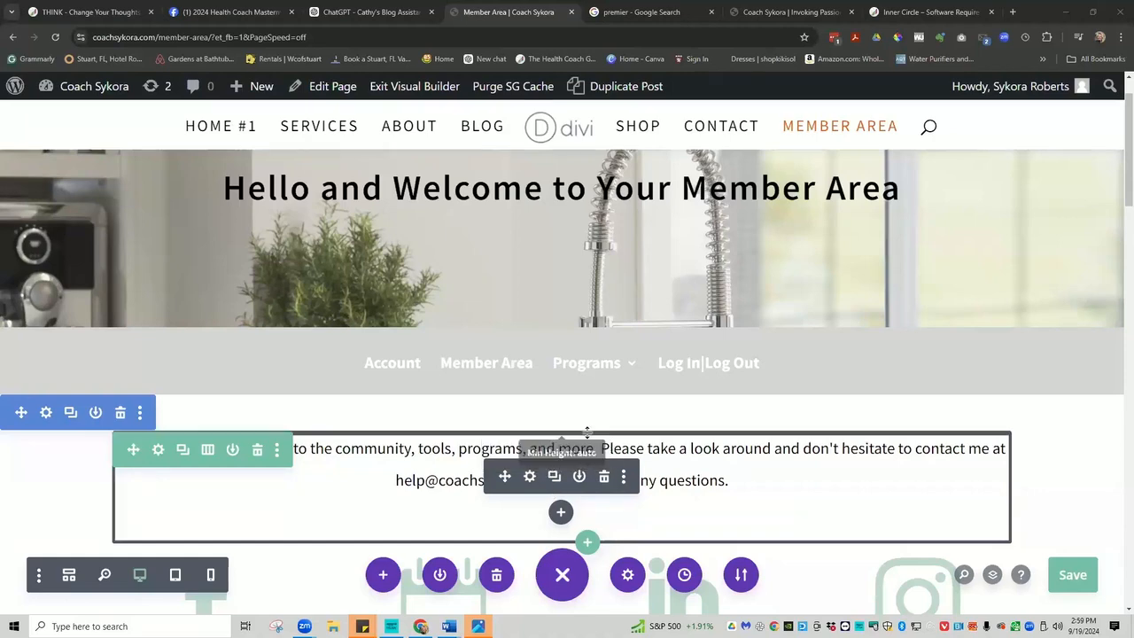
Review the Workshop and Freebies sections, then bring up the + New content options.
scroll(775, 376, down, 5)
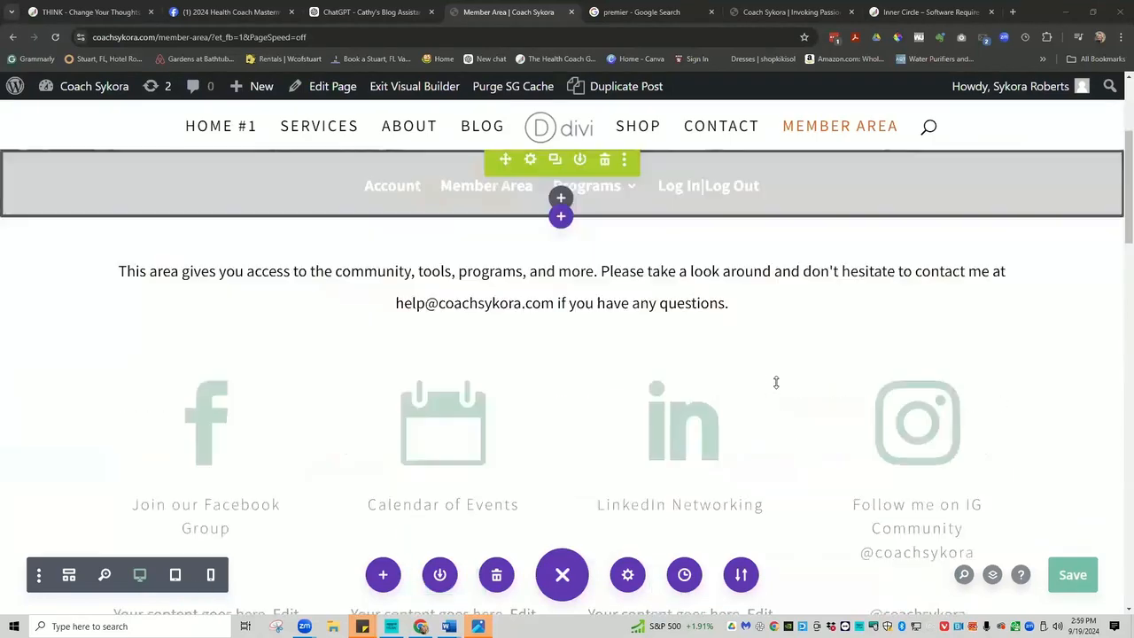
scroll(775, 382, down, 5)
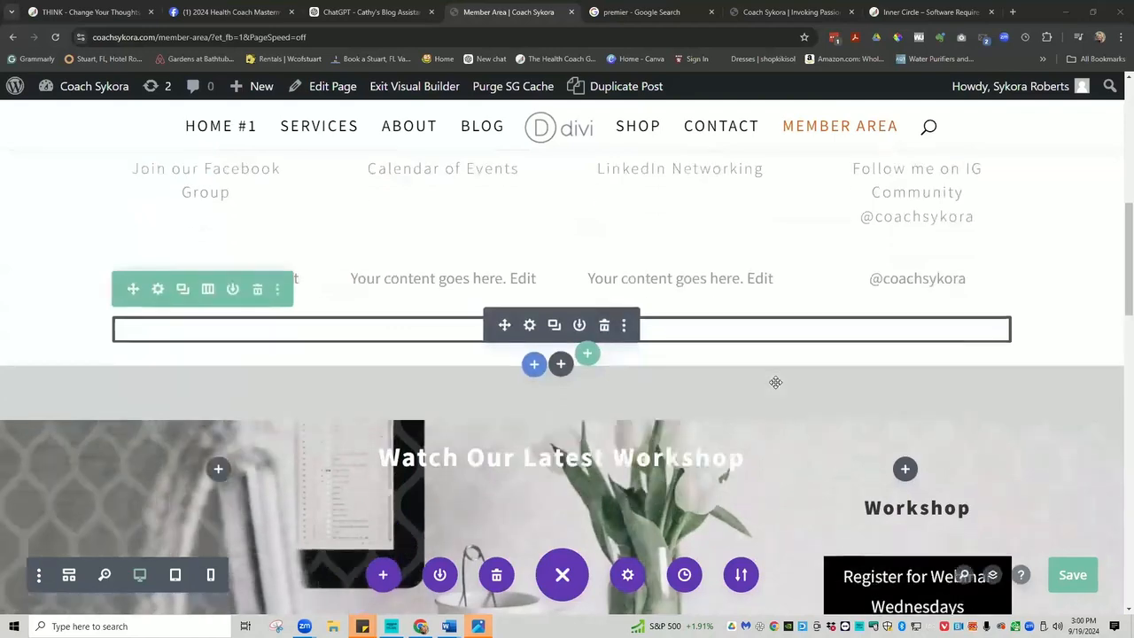
scroll(775, 382, down, 3)
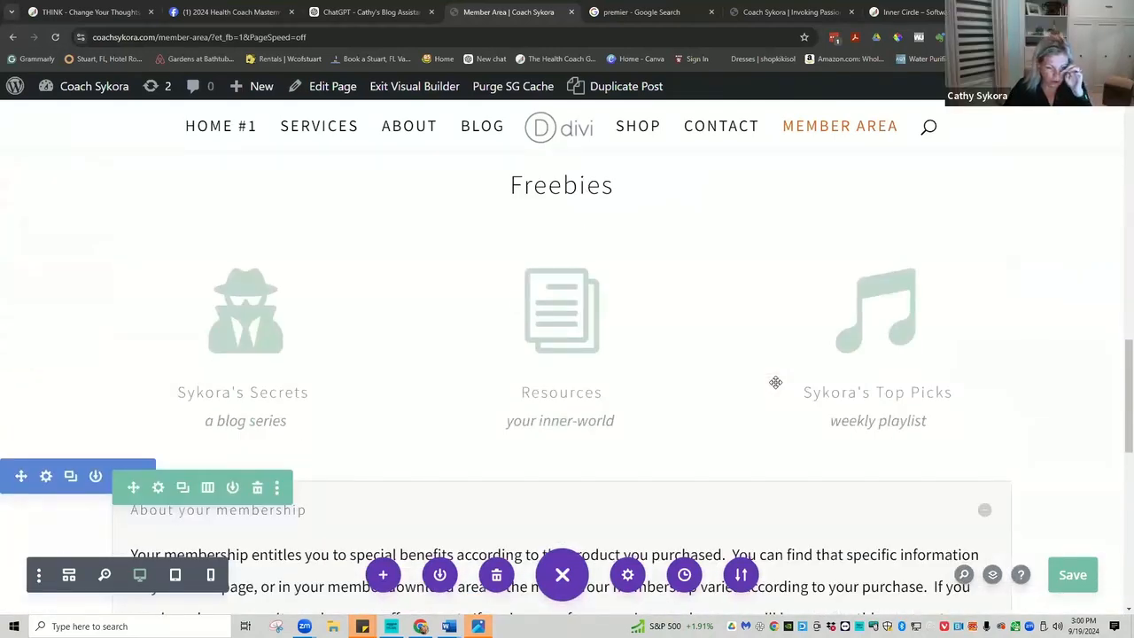
scroll(775, 381, down, 1)
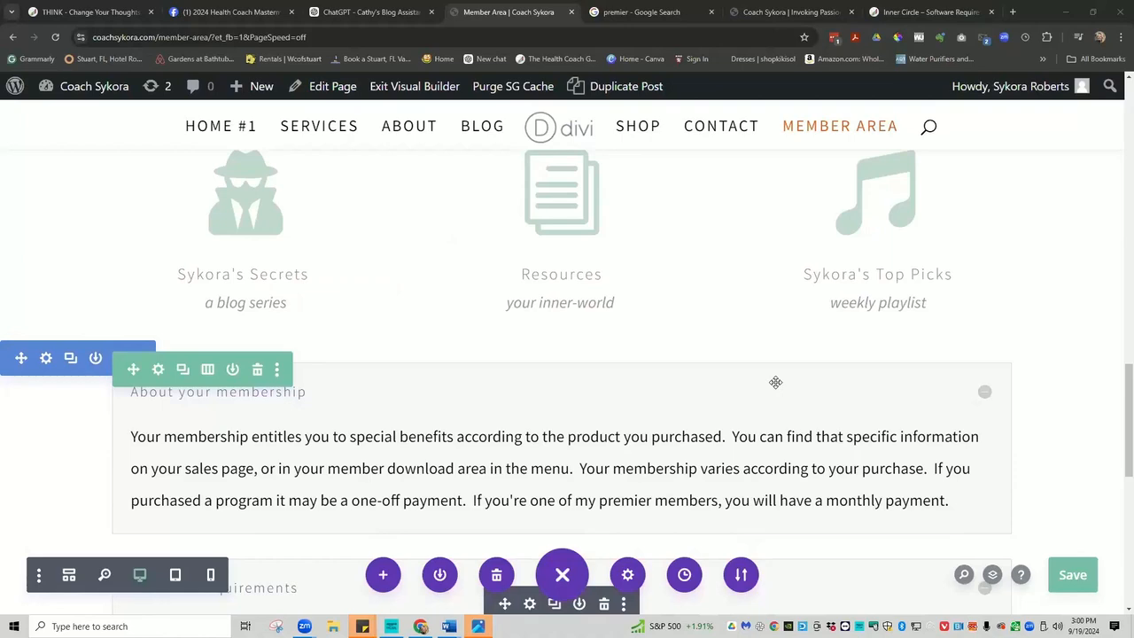
scroll(775, 382, up, 4)
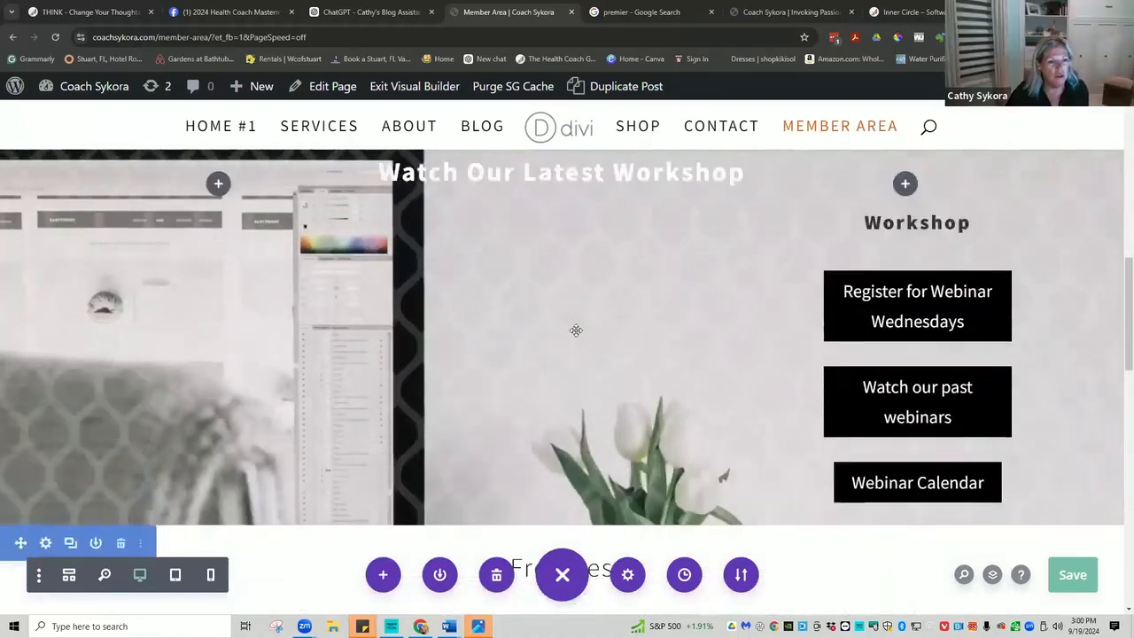
mouse_move(239, 86)
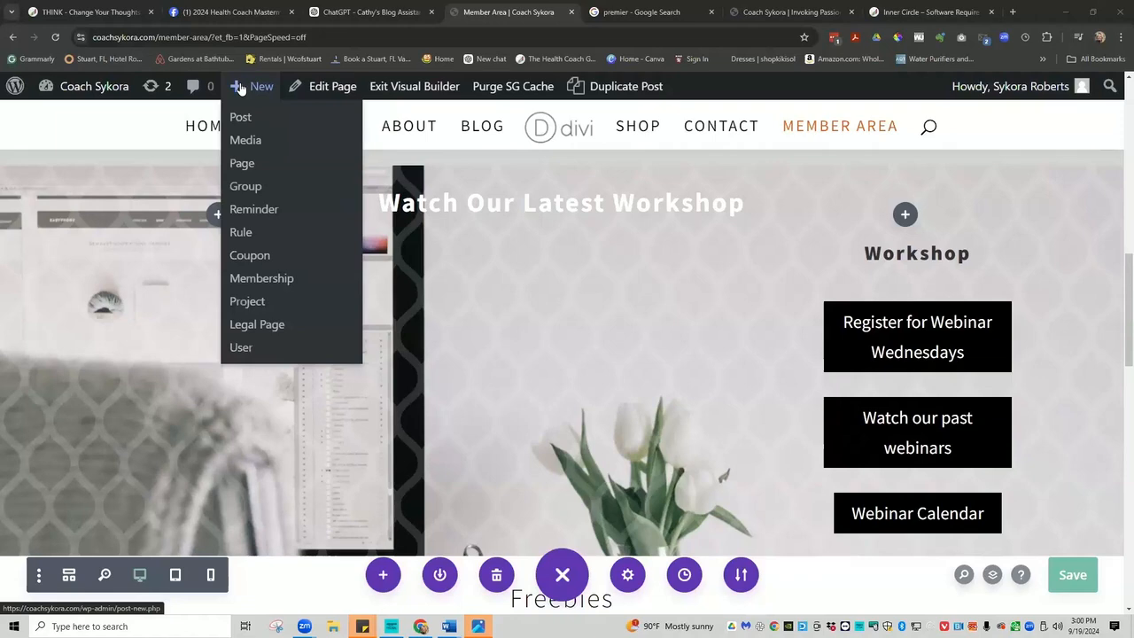
click(243, 166)
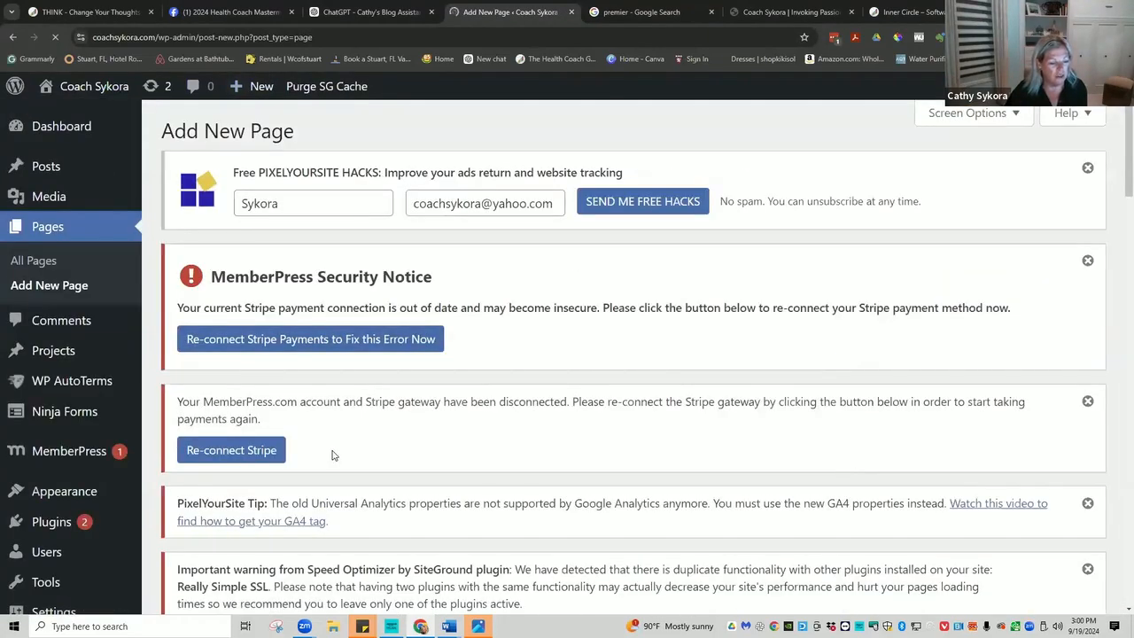
scroll(354, 474, down, 3)
scroll(354, 476, down, 2)
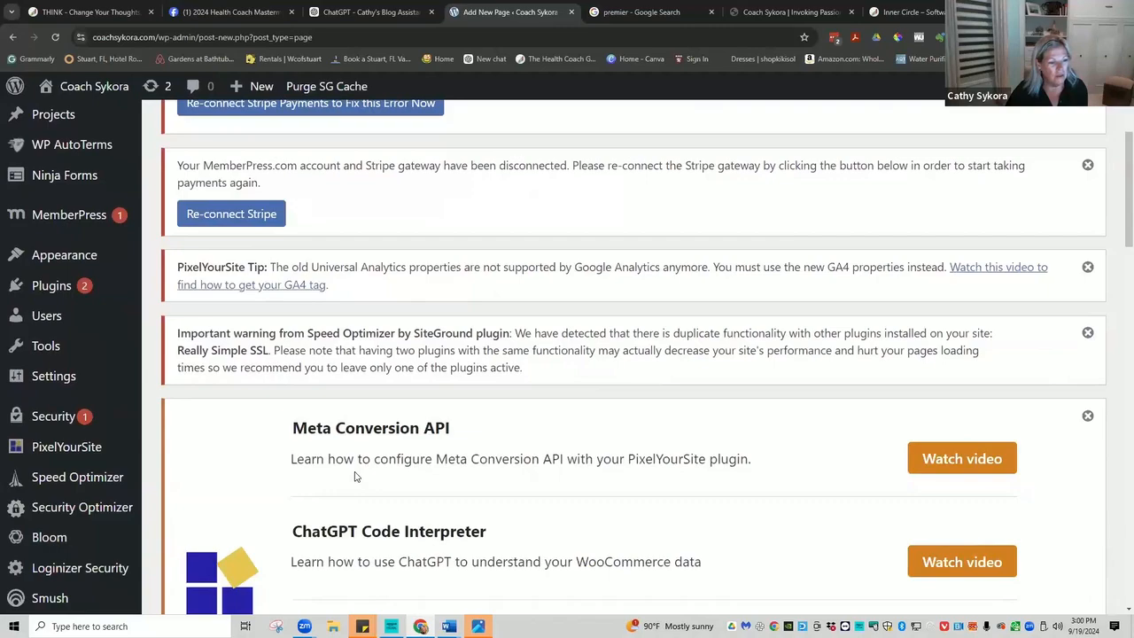
scroll(354, 475, down, 3)
scroll(354, 473, up, 6)
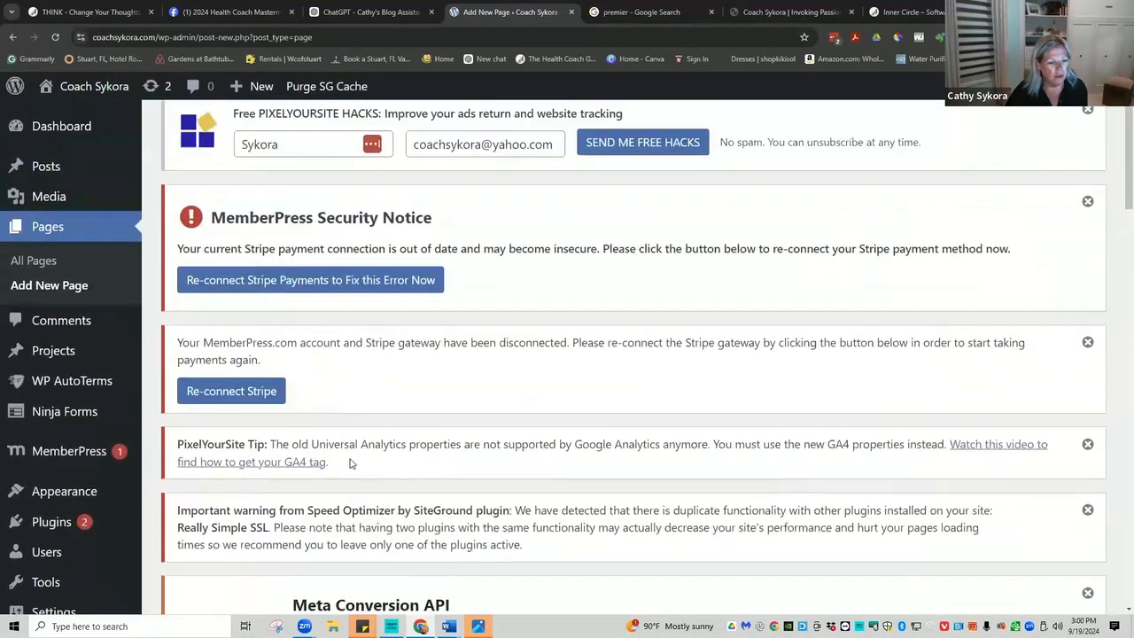
scroll(350, 460, down, 10)
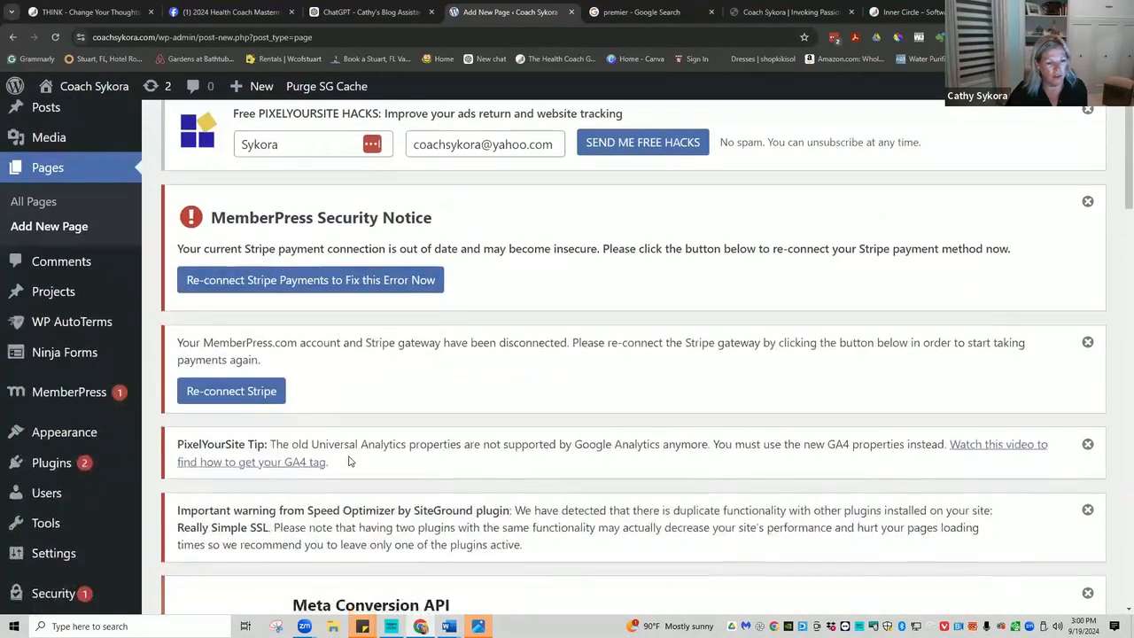
scroll(349, 459, down, 10)
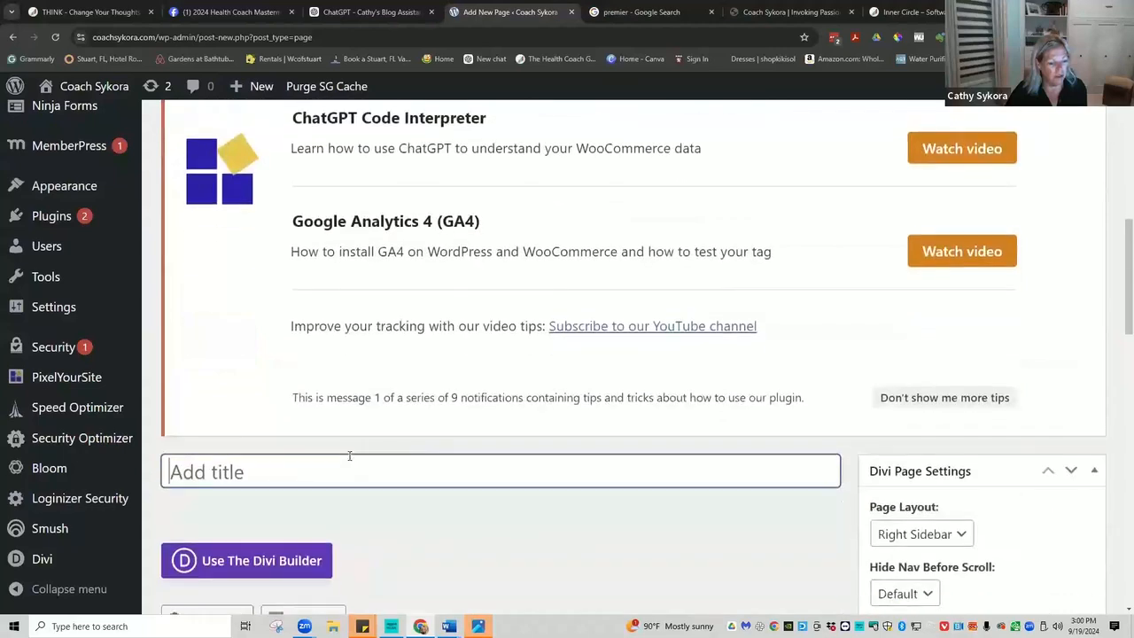
scroll(349, 455, down, 1)
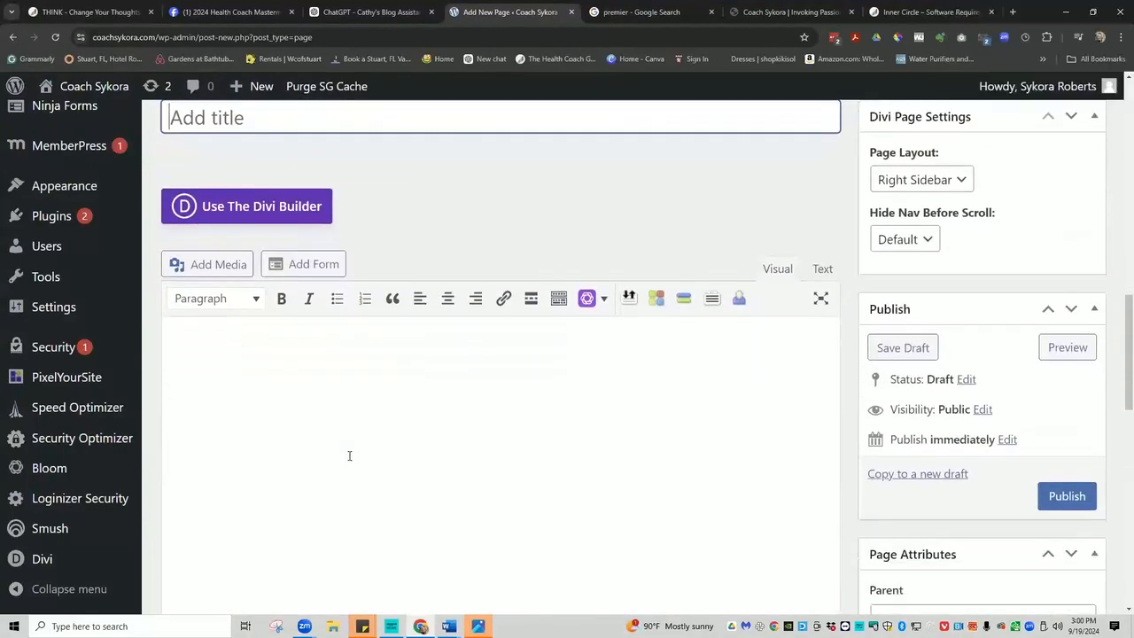
scroll(348, 454, up, 3)
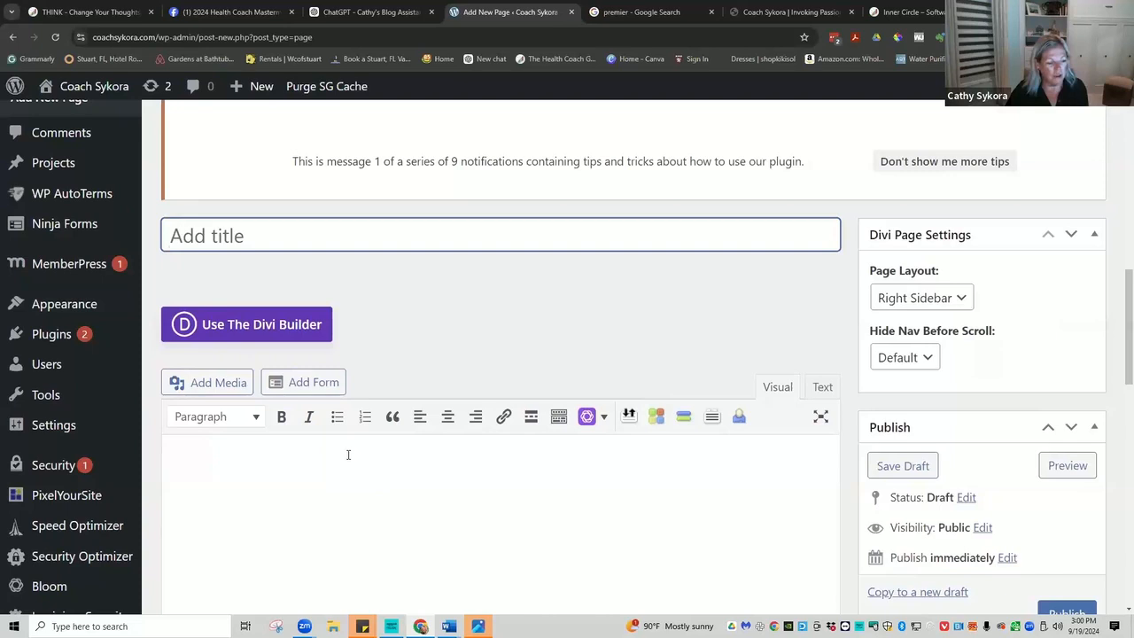
scroll(304, 295, up, 1)
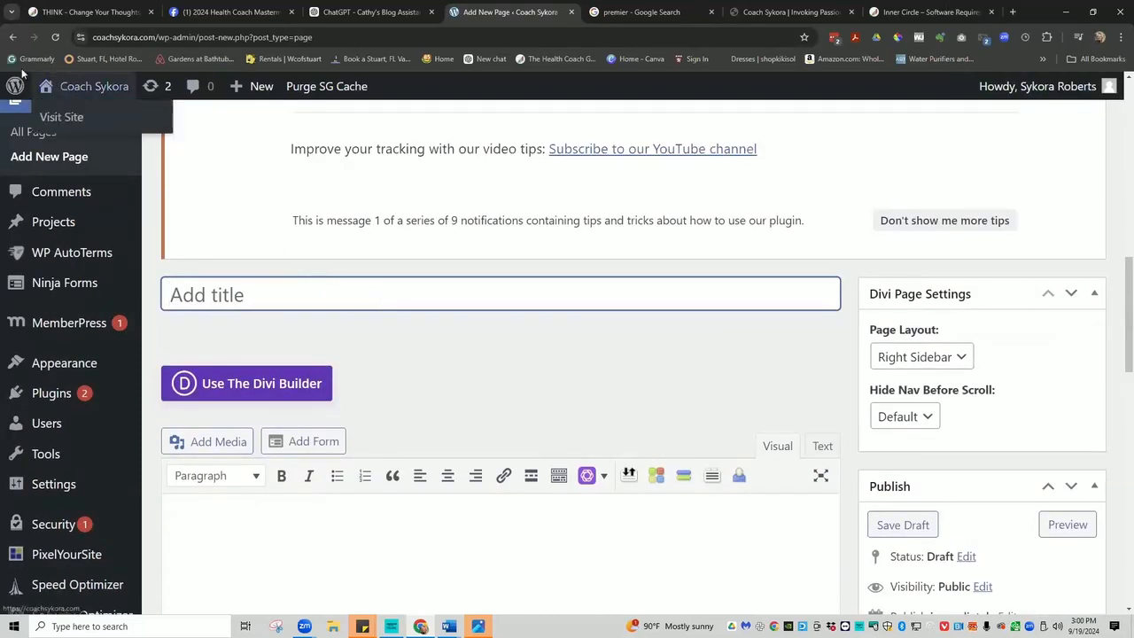
click(76, 135)
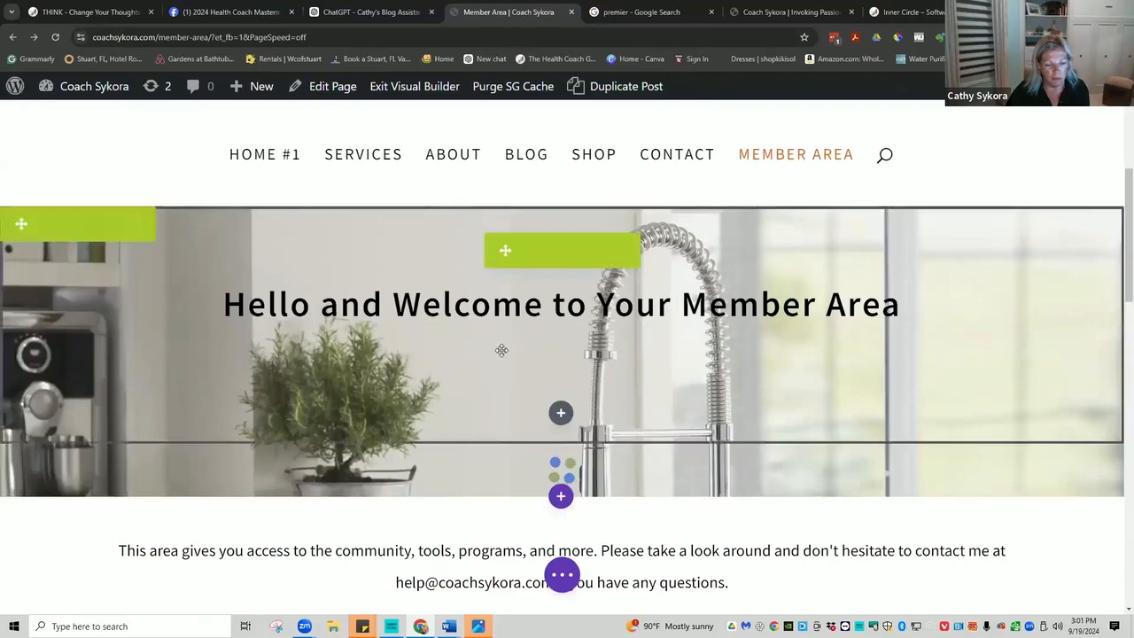
Open the 'a blog series' text module settings, then go to the Coach Sykora homepage.
scroll(610, 386, down, 4)
scroll(609, 385, down, 10)
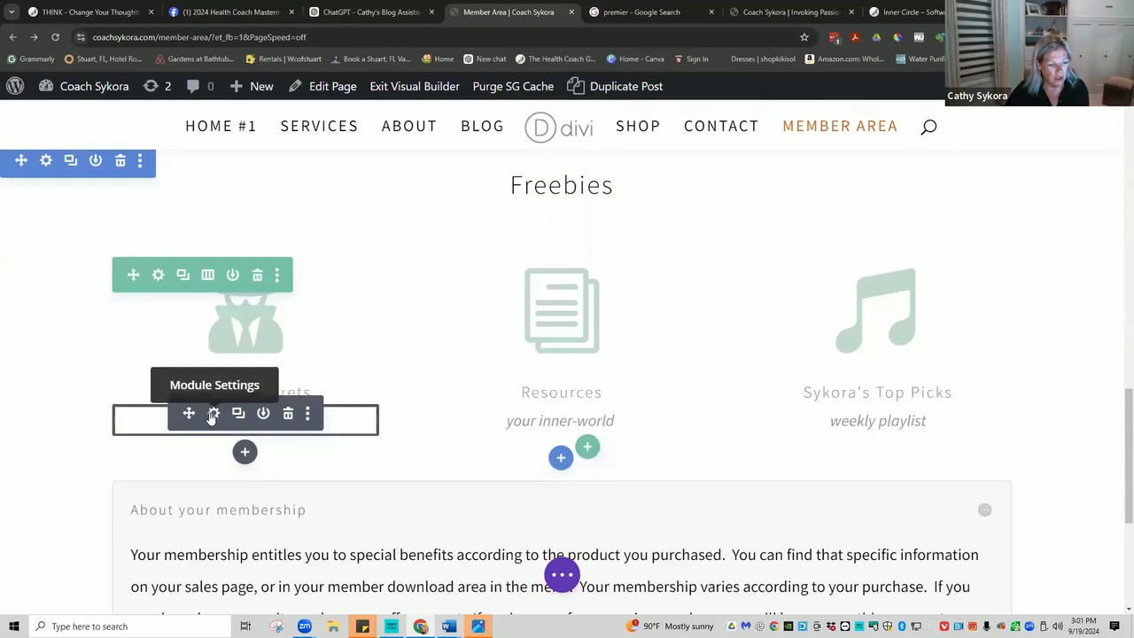
click(212, 413)
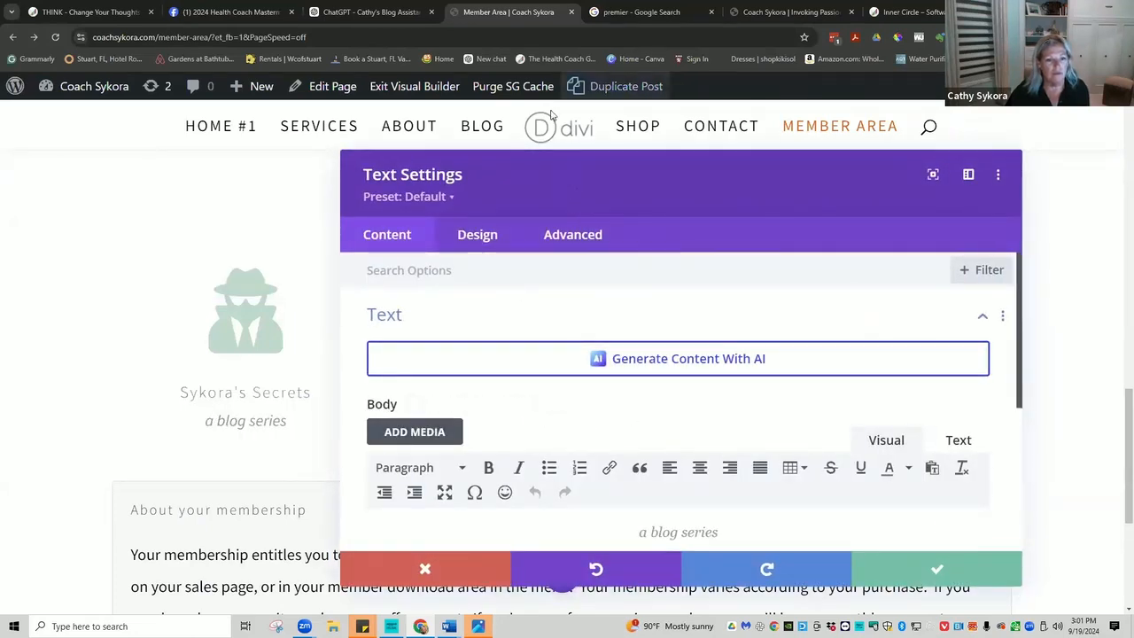
click(784, 11)
scroll(423, 213, up, 1)
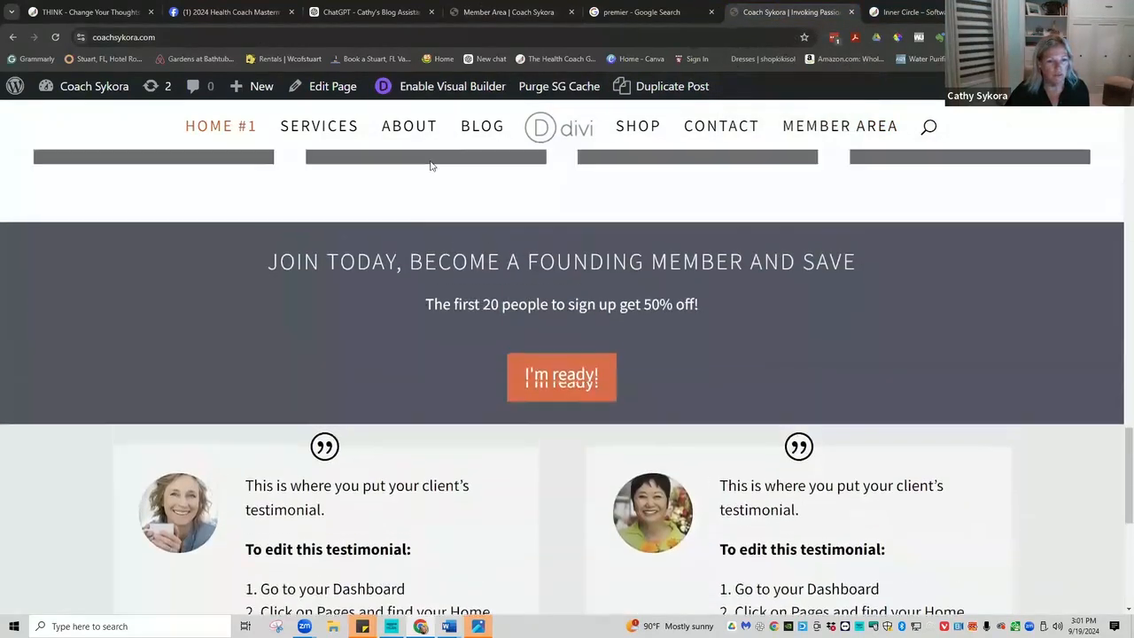
Go to the site's Blog page and copy its address, coachsykora.com/blog/.
click(482, 129)
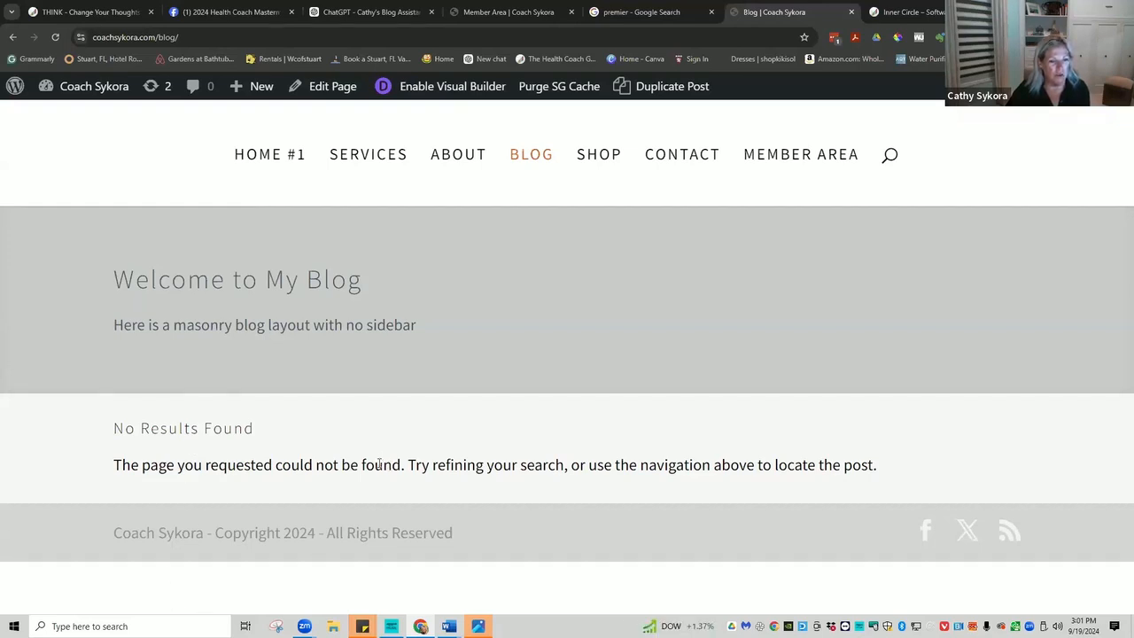
click(195, 38)
key(ctrl+c)
right_click(153, 40)
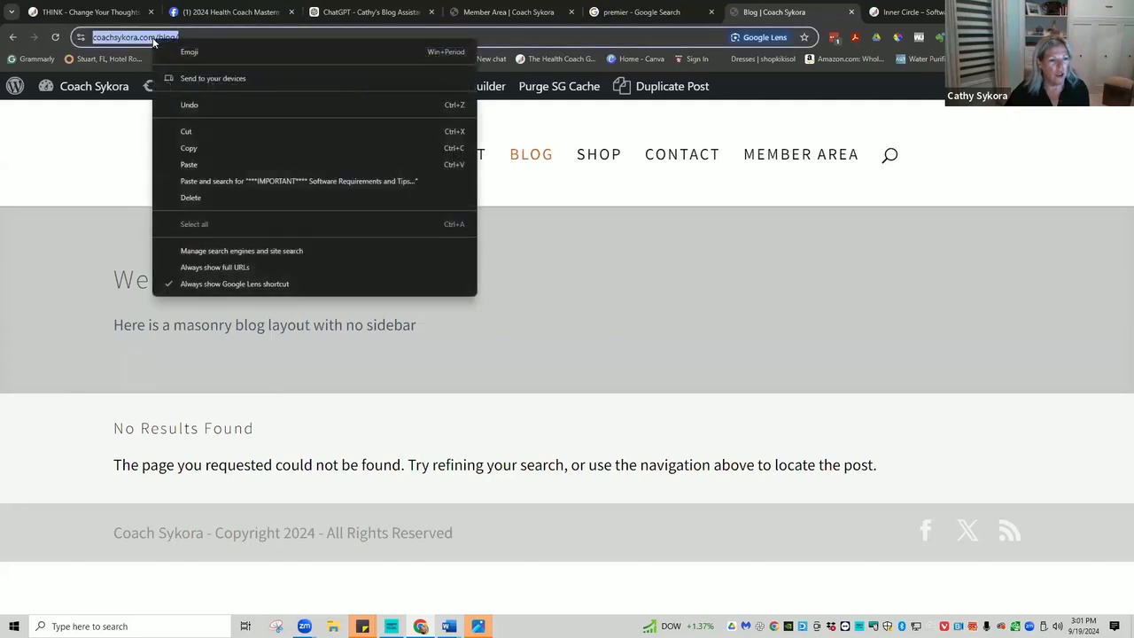
click(184, 147)
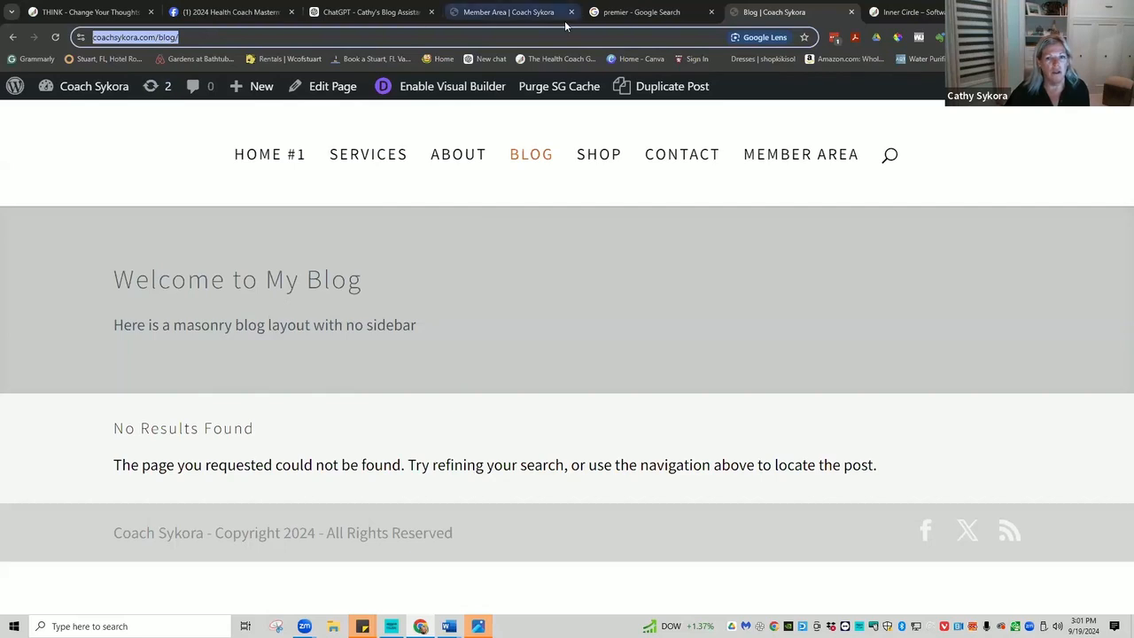
Paste the blog address as the 'a blog series' text module's link and save.
click(491, 15)
scroll(520, 411, down, 5)
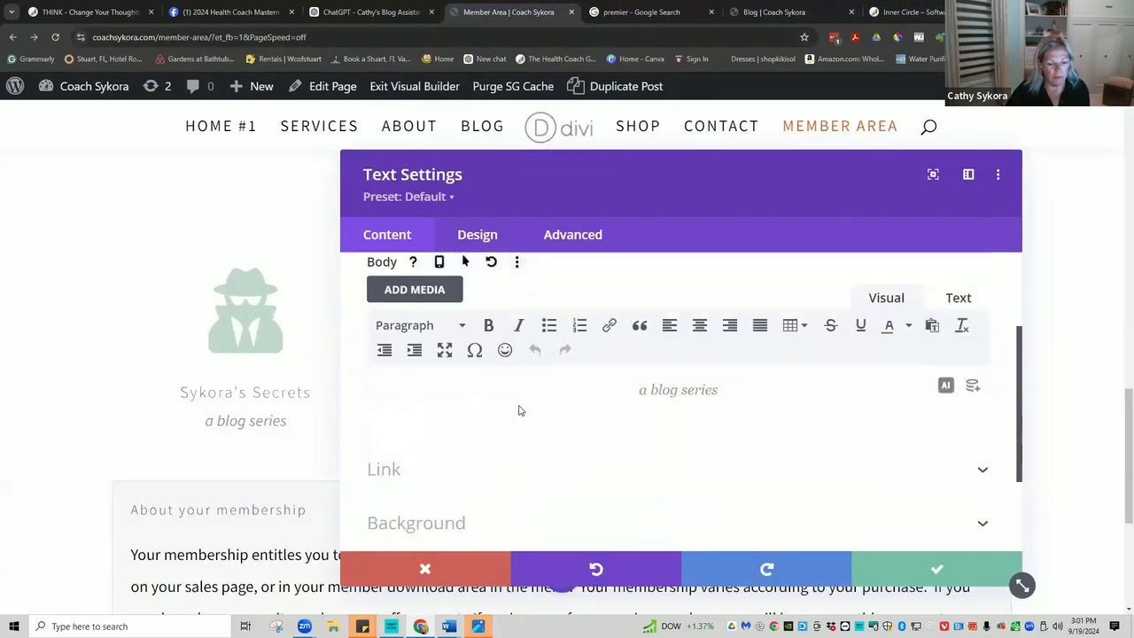
click(399, 376)
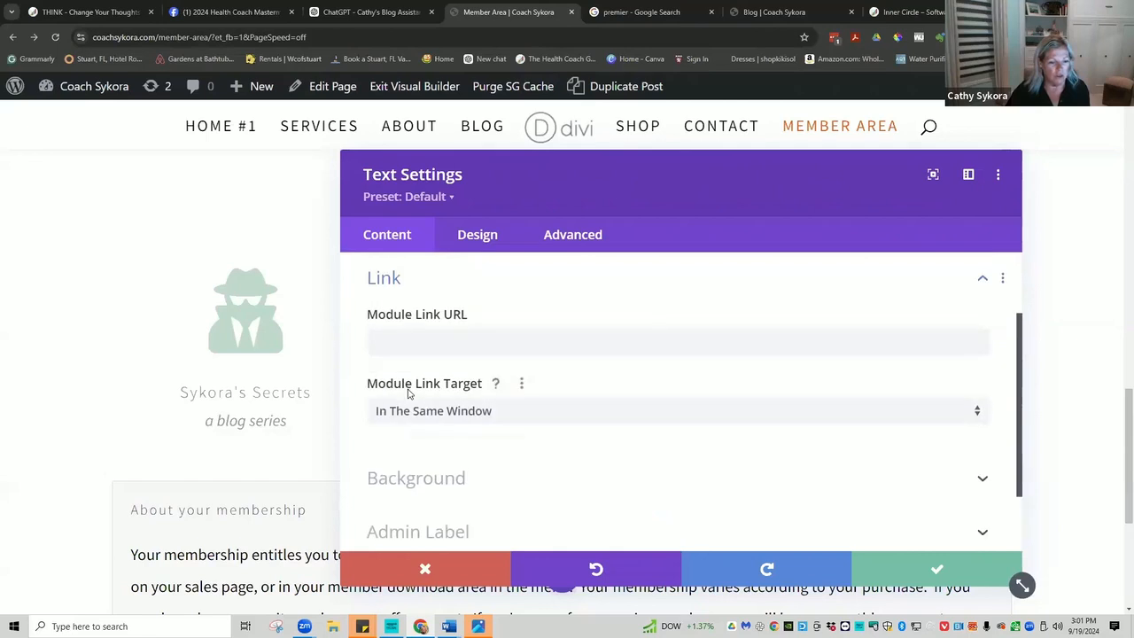
right_click(389, 340)
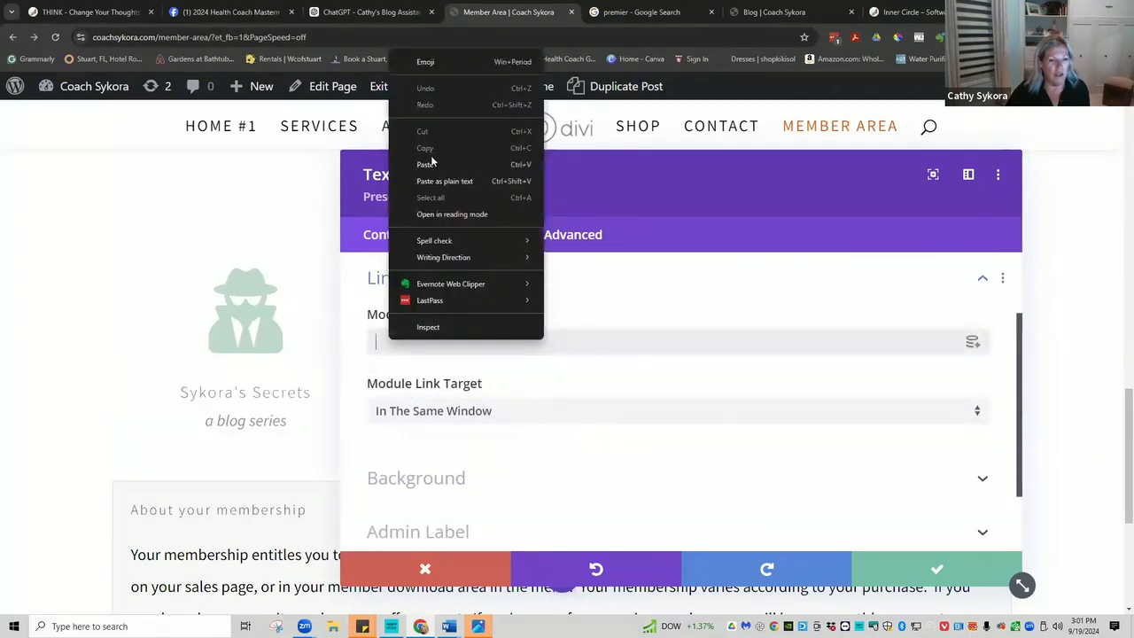
click(427, 164)
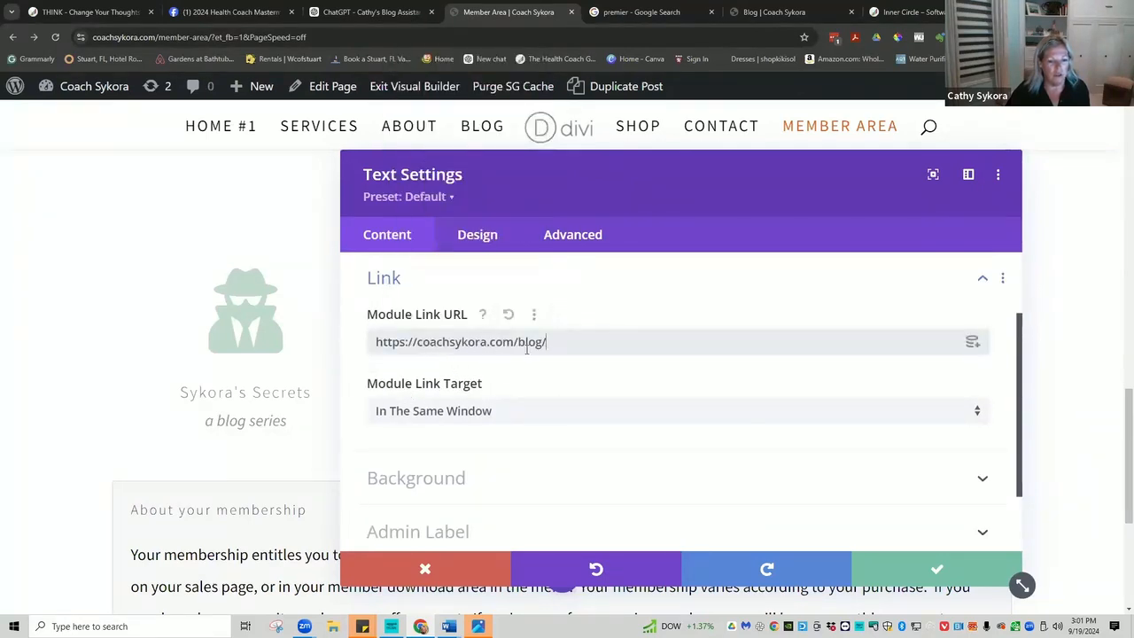
click(932, 572)
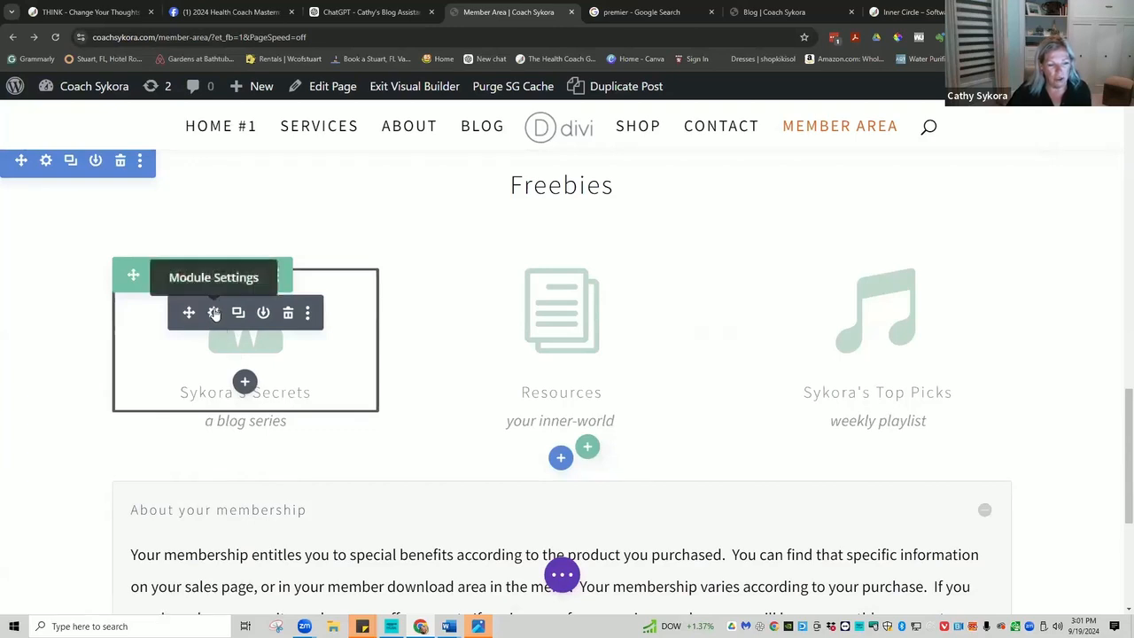
click(213, 313)
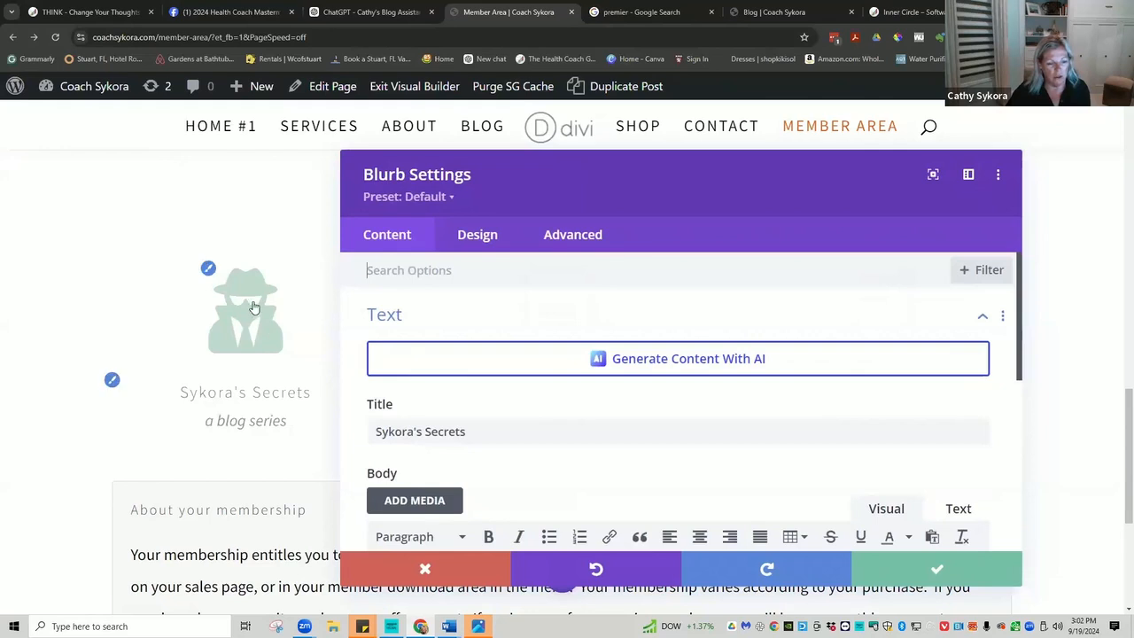
scroll(590, 387, down, 2)
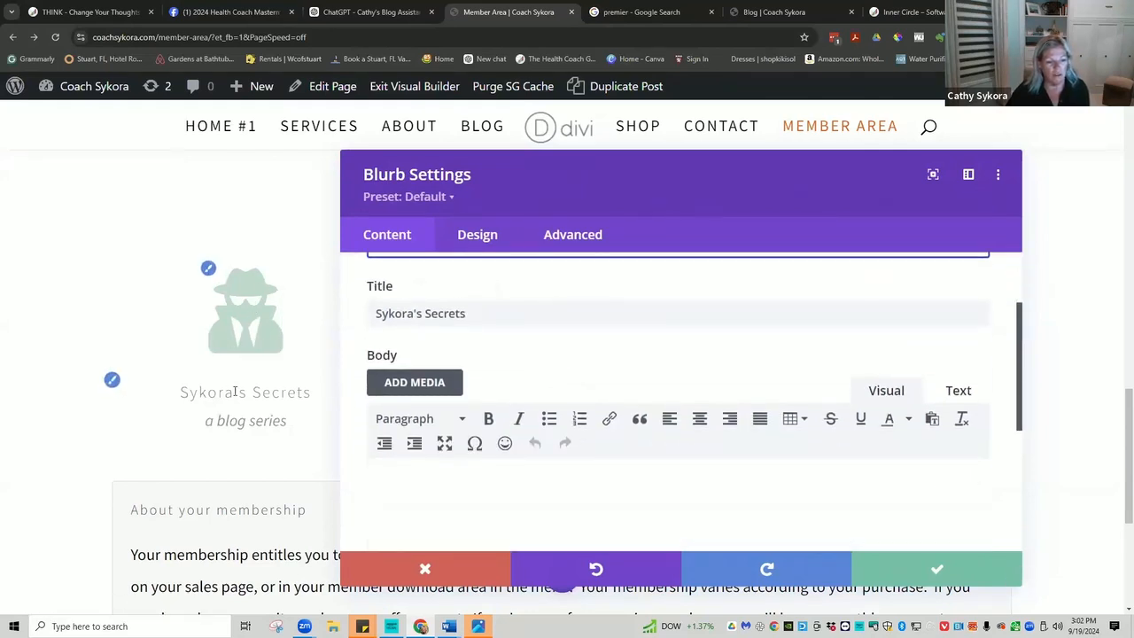
scroll(684, 393, down, 5)
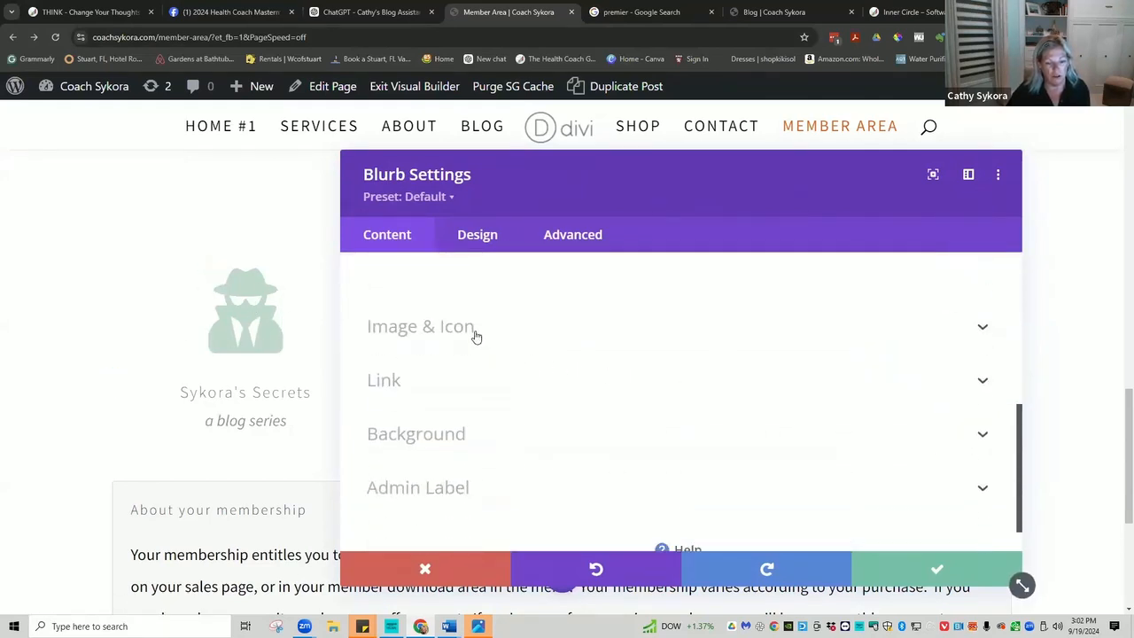
click(386, 382)
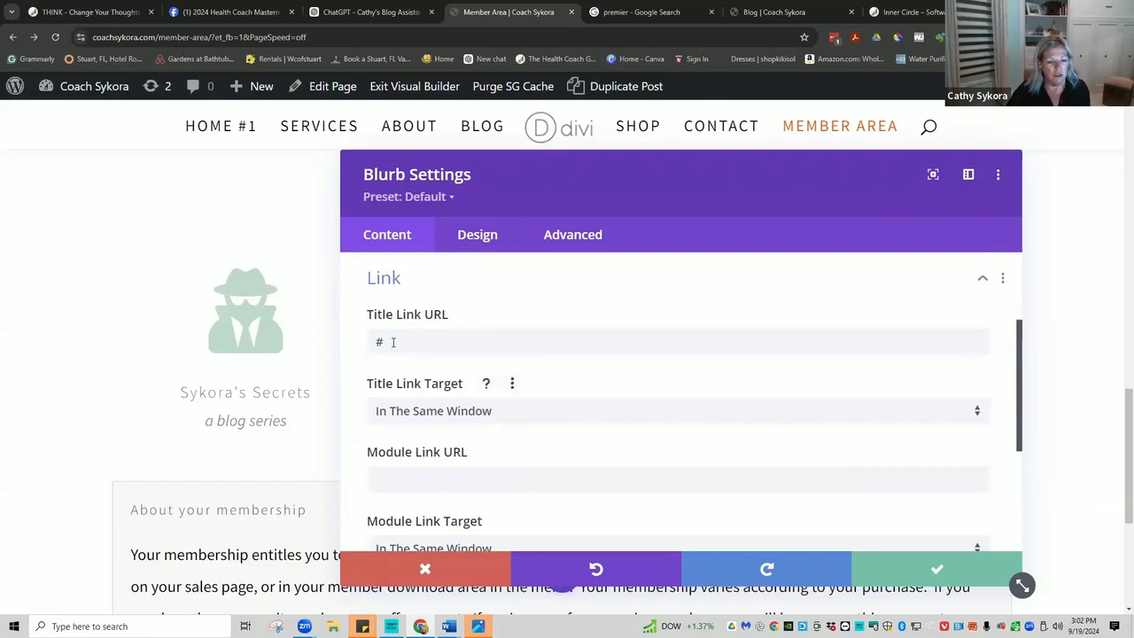
right_click(395, 341)
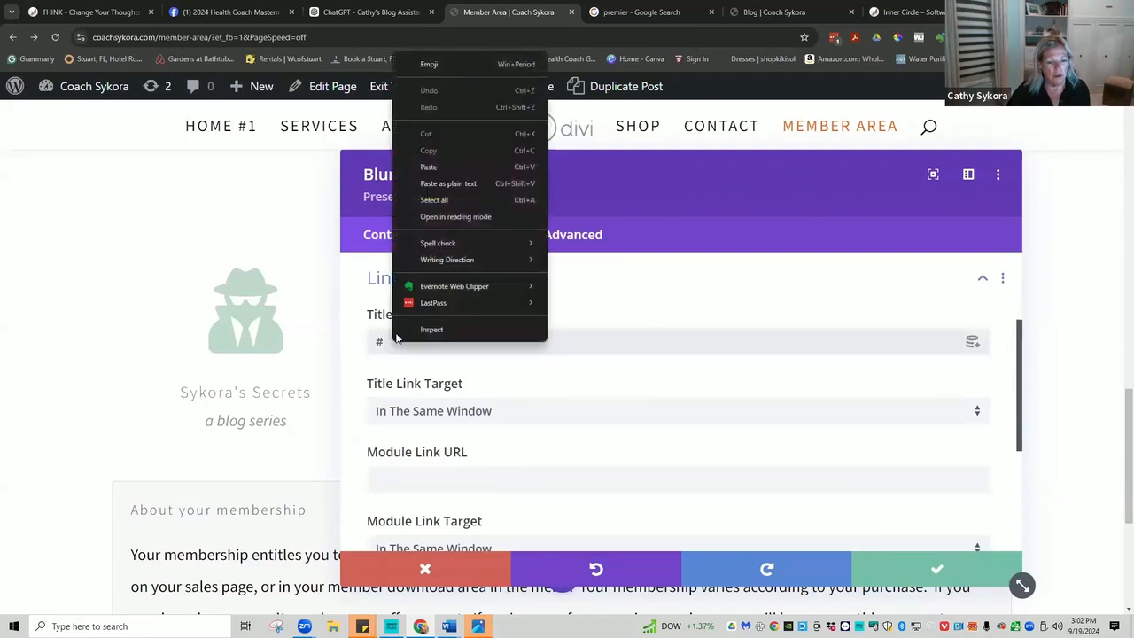
click(448, 184)
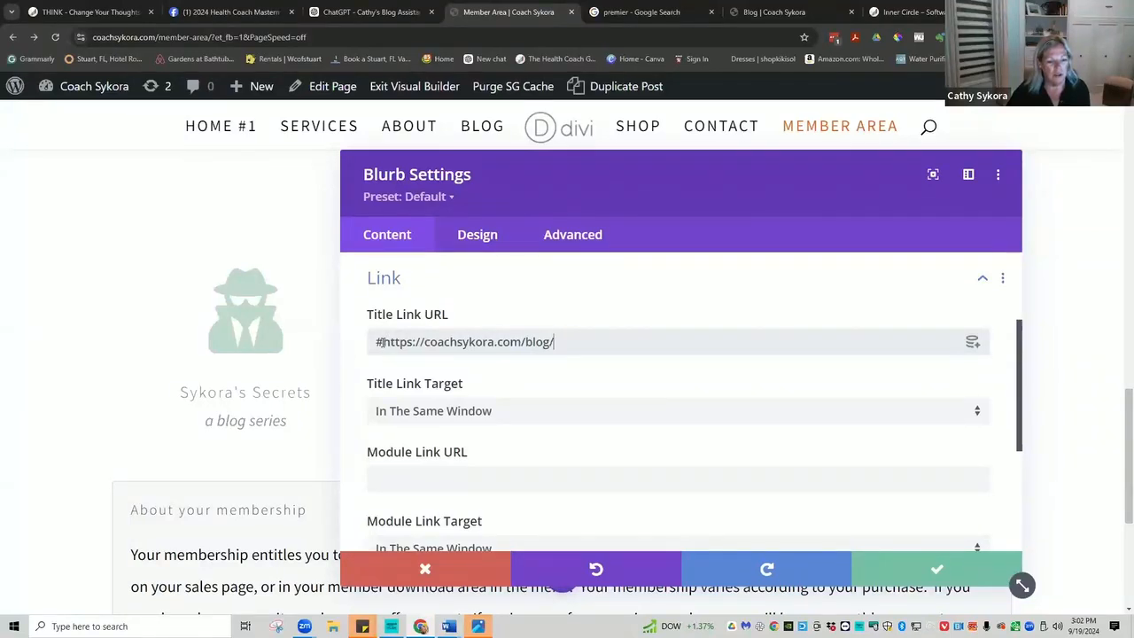
drag(380, 341, 371, 342)
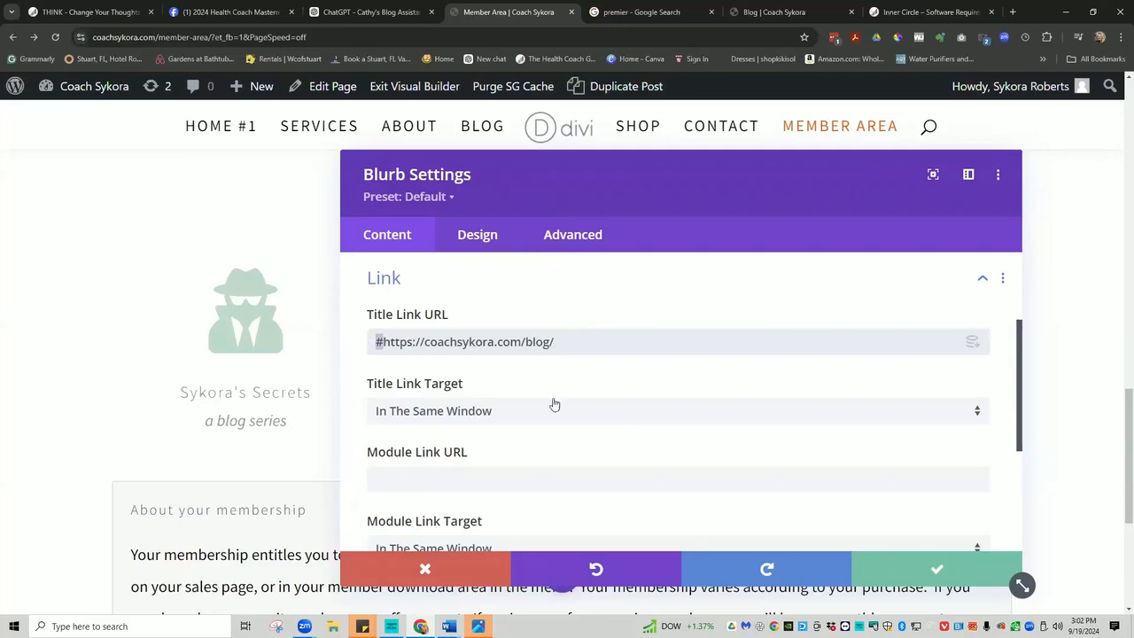
key(BackSpace)
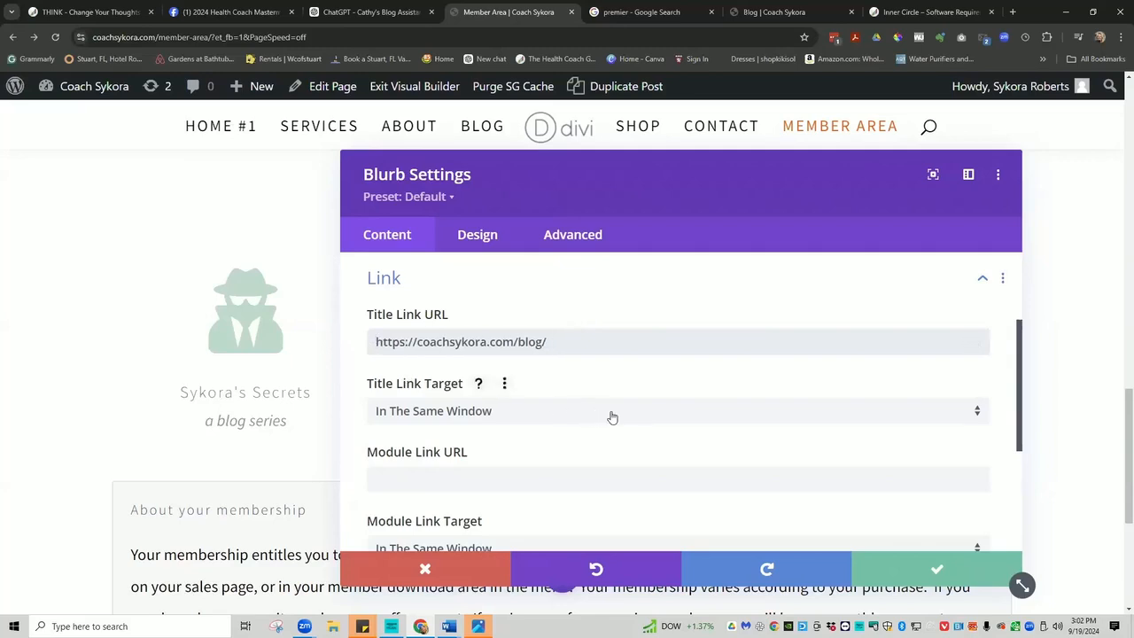
click(937, 569)
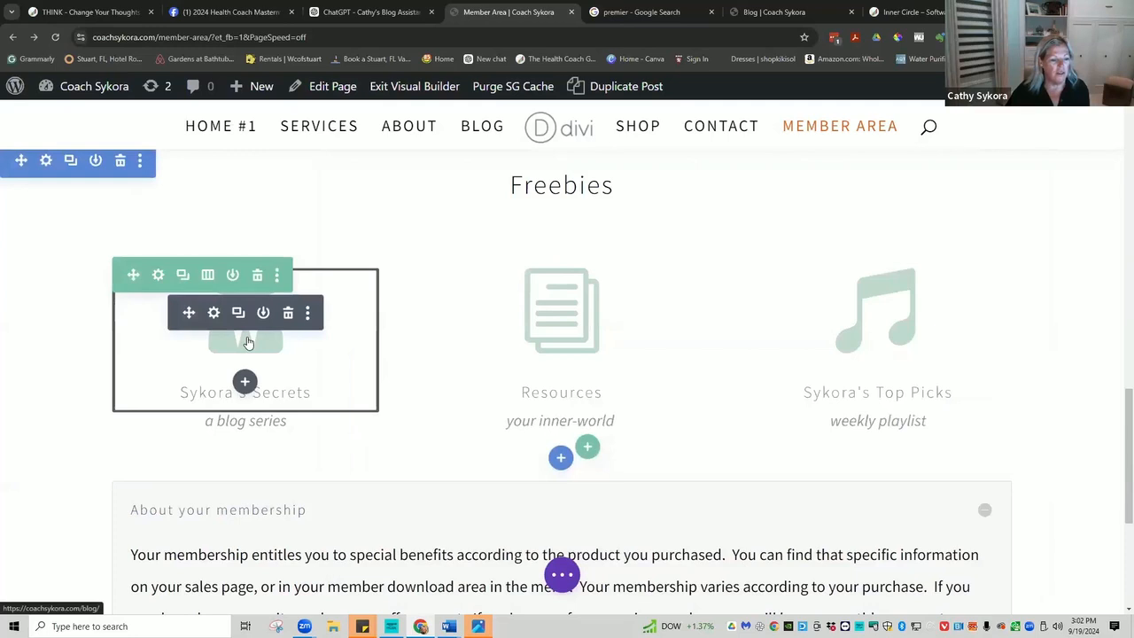
click(561, 574)
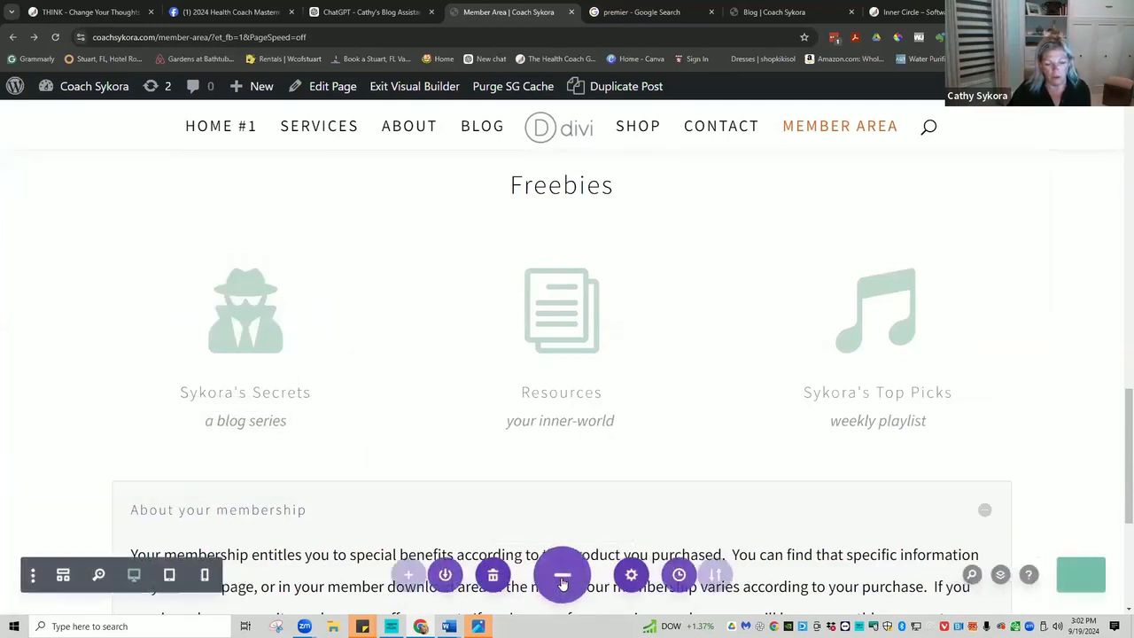
Save the Member Area page so the new Resources blurb link is stored.
click(1073, 578)
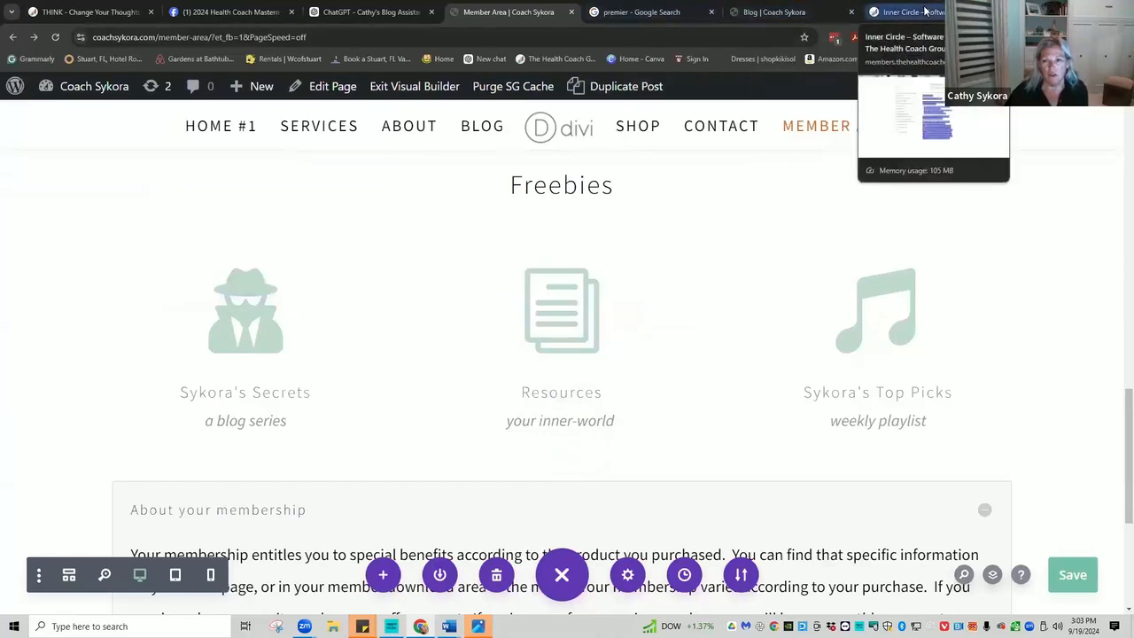
On the Inner Circle site, open the Sales Tools page in the Visual Builder.
click(918, 11)
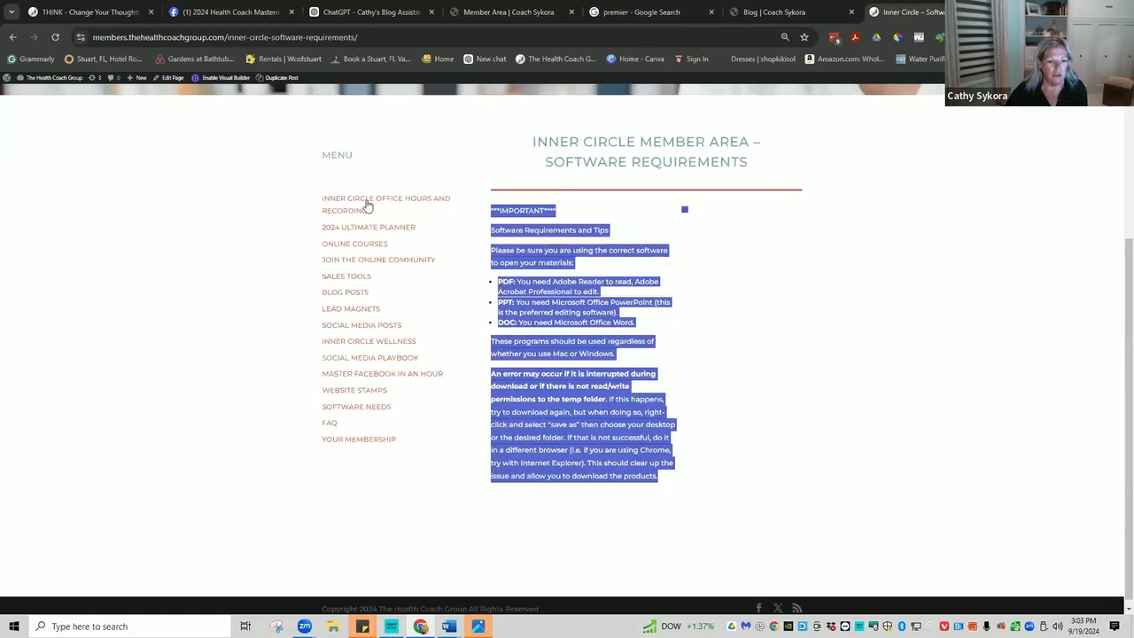
click(970, 323)
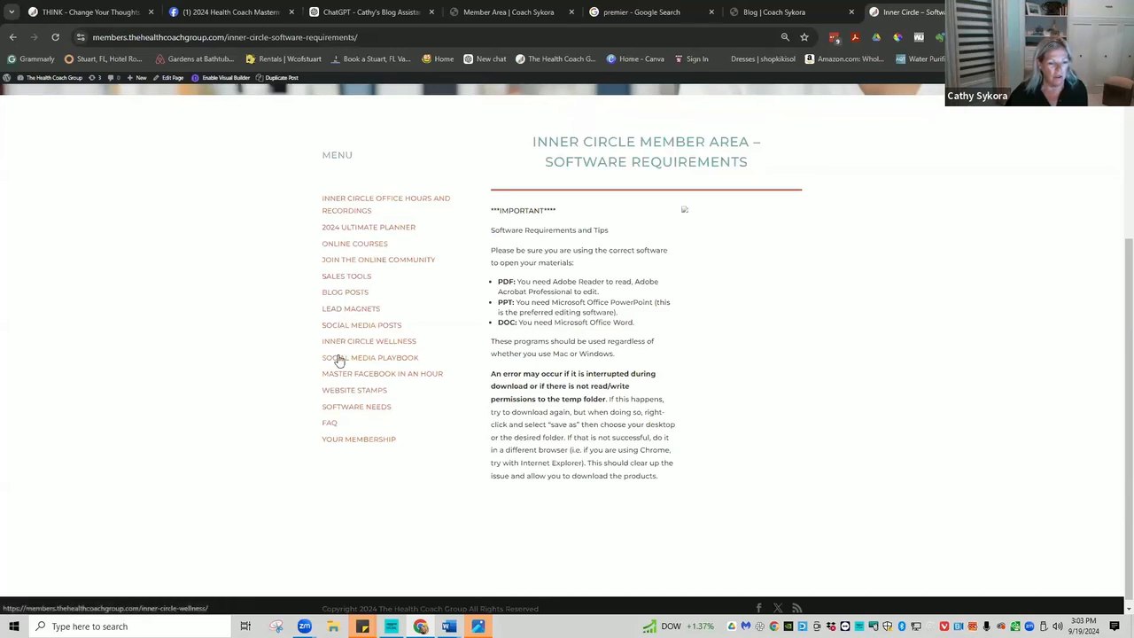
click(338, 279)
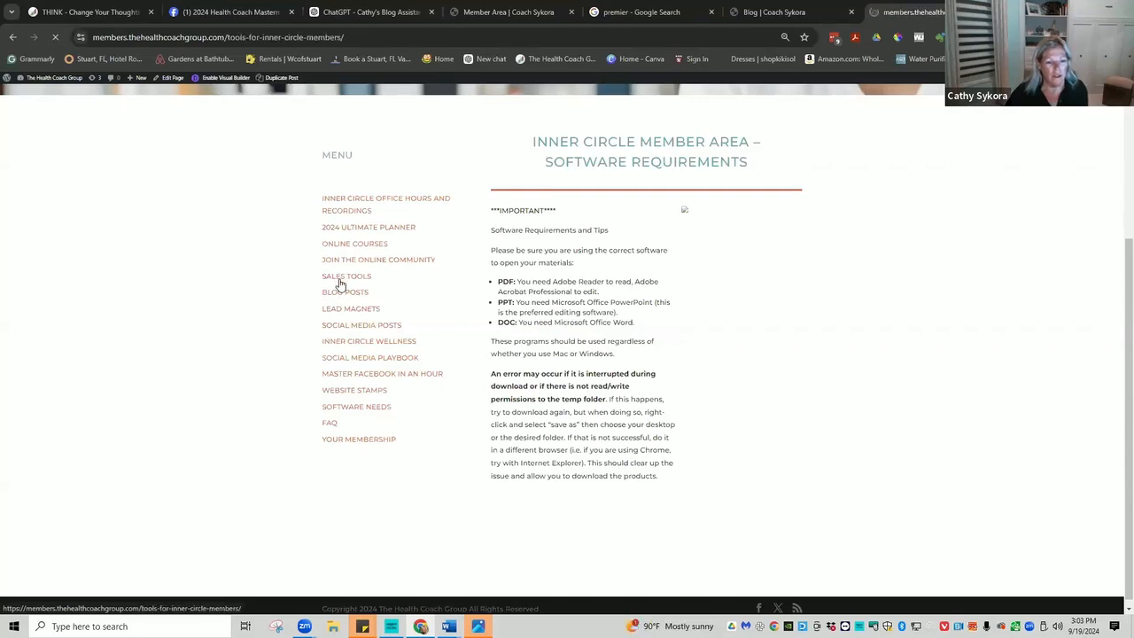
scroll(830, 290, down, 3)
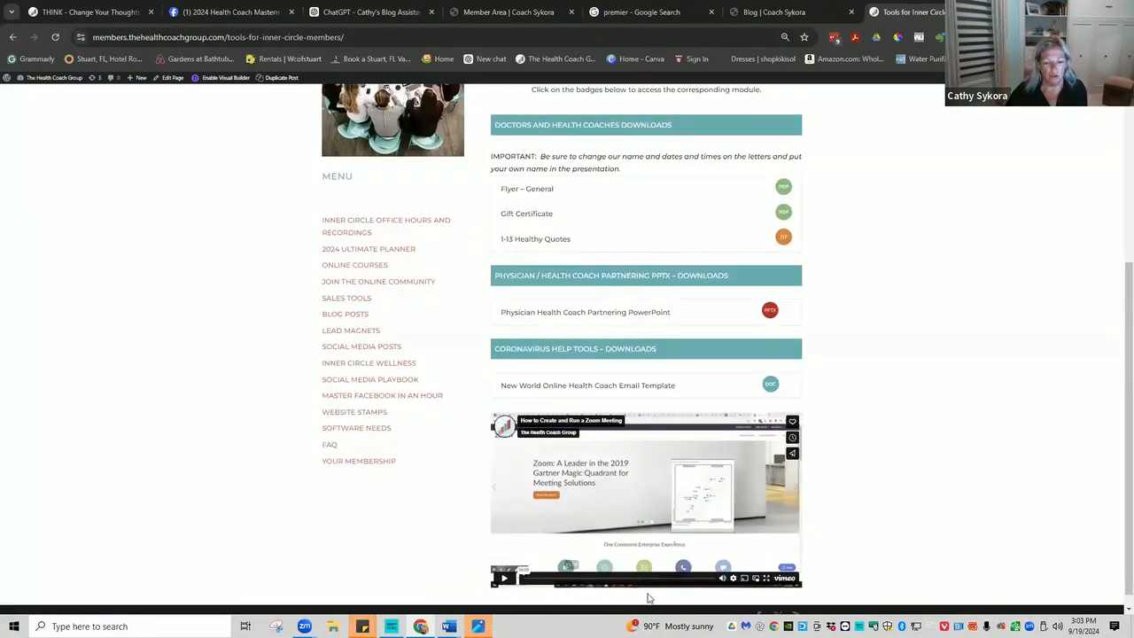
scroll(831, 578, down, 1)
scroll(572, 168, up, 2)
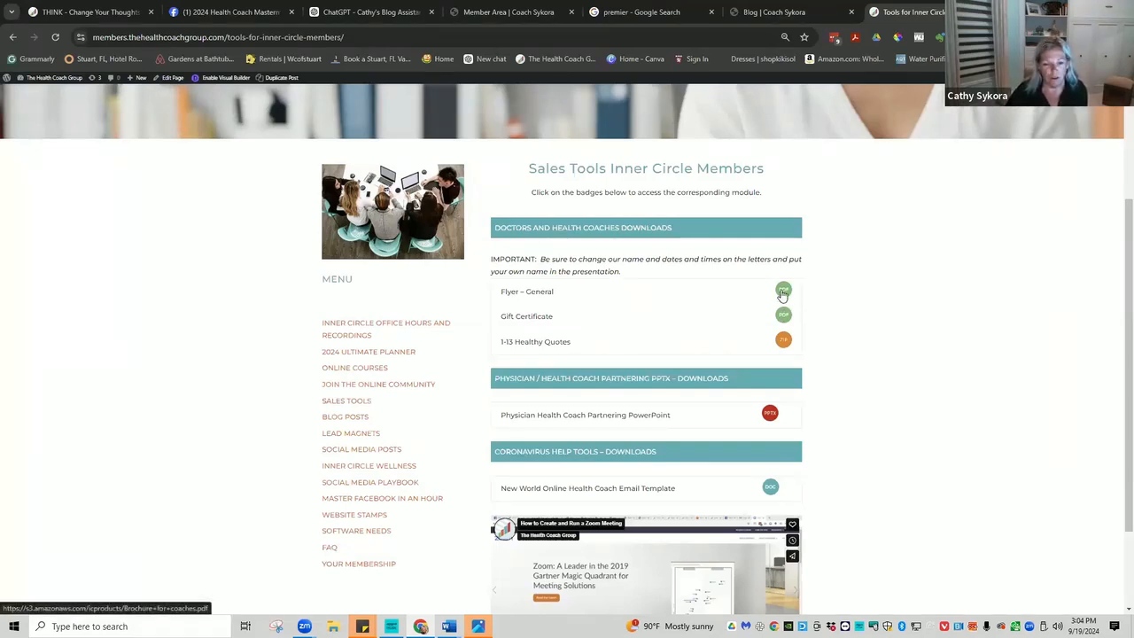
click(227, 78)
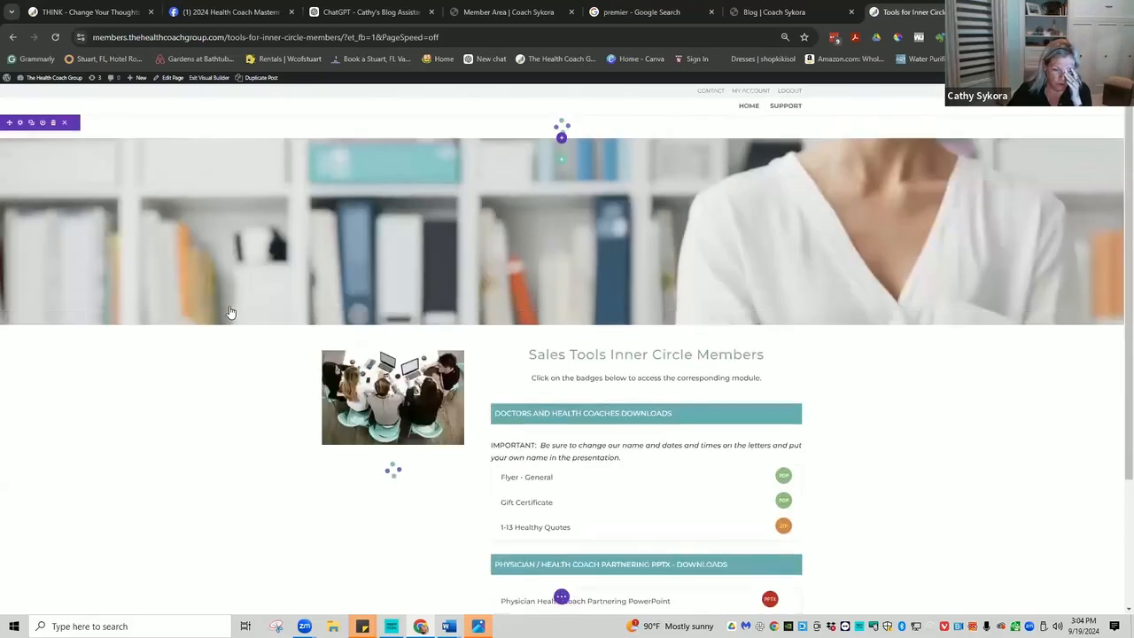
scroll(873, 374, down, 5)
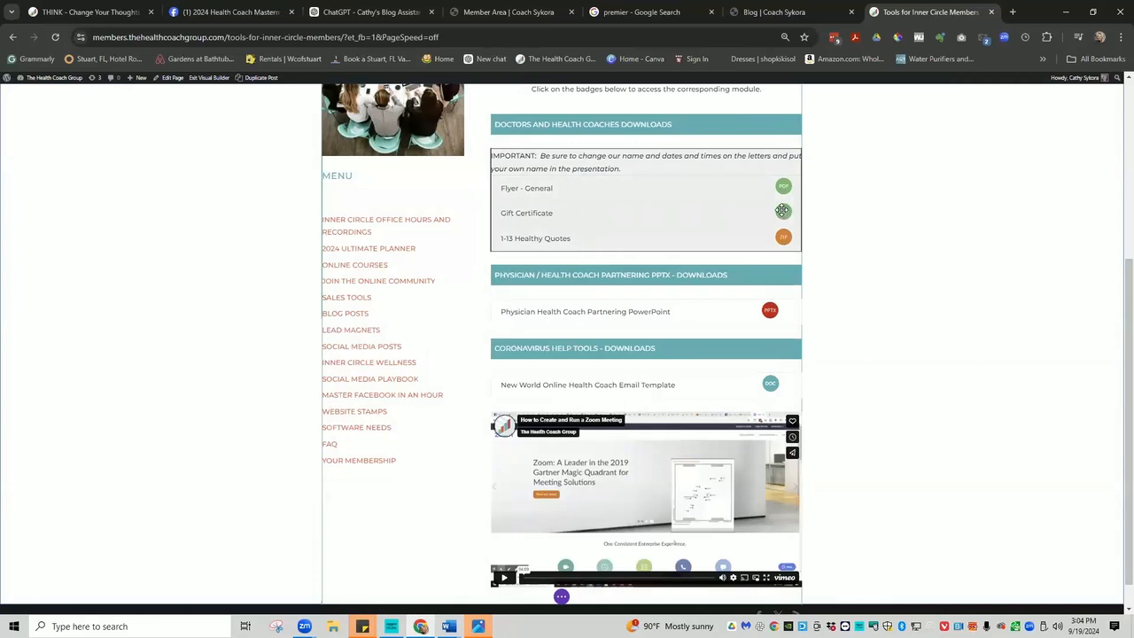
click(781, 211)
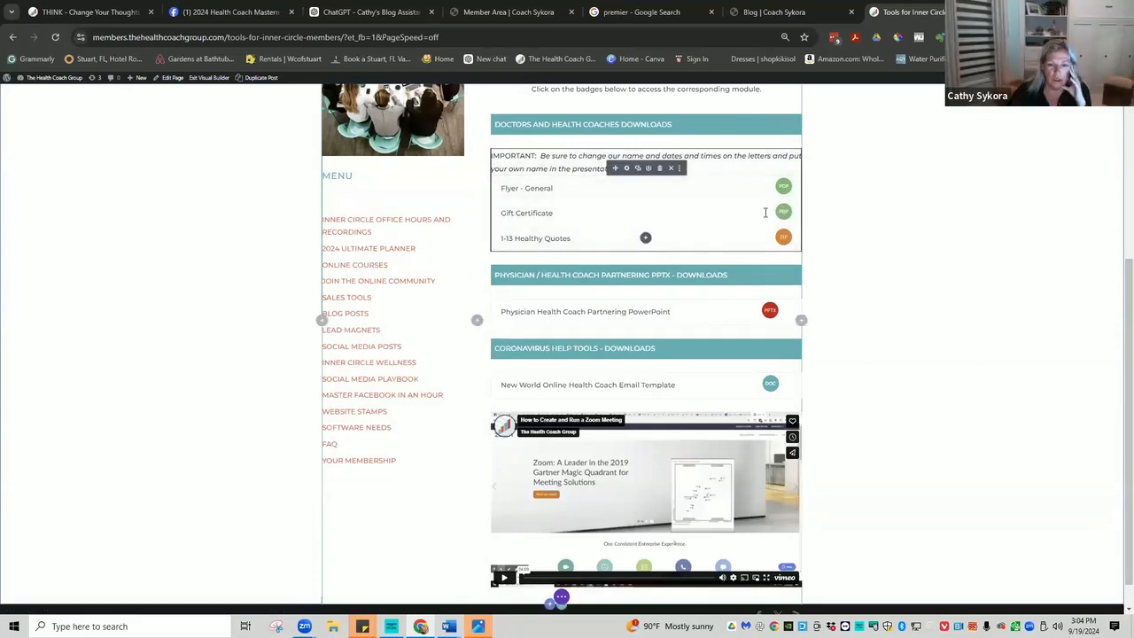
click(626, 170)
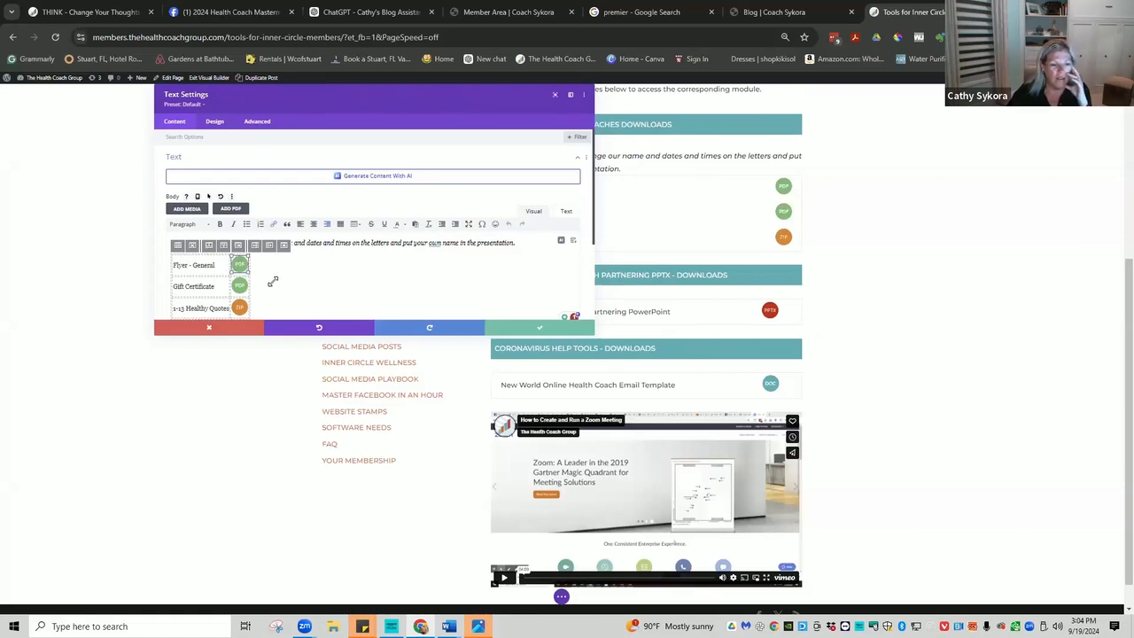
click(537, 333)
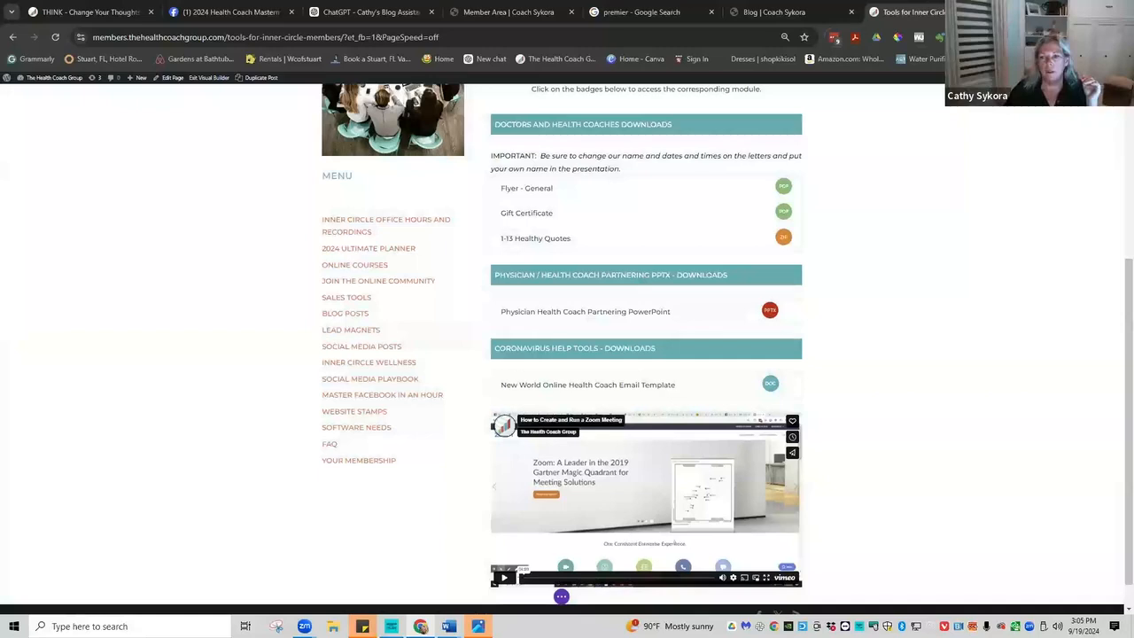
In a new tab, load amazon.com/s3 after amazonaws.com fails to connect.
click(1012, 12)
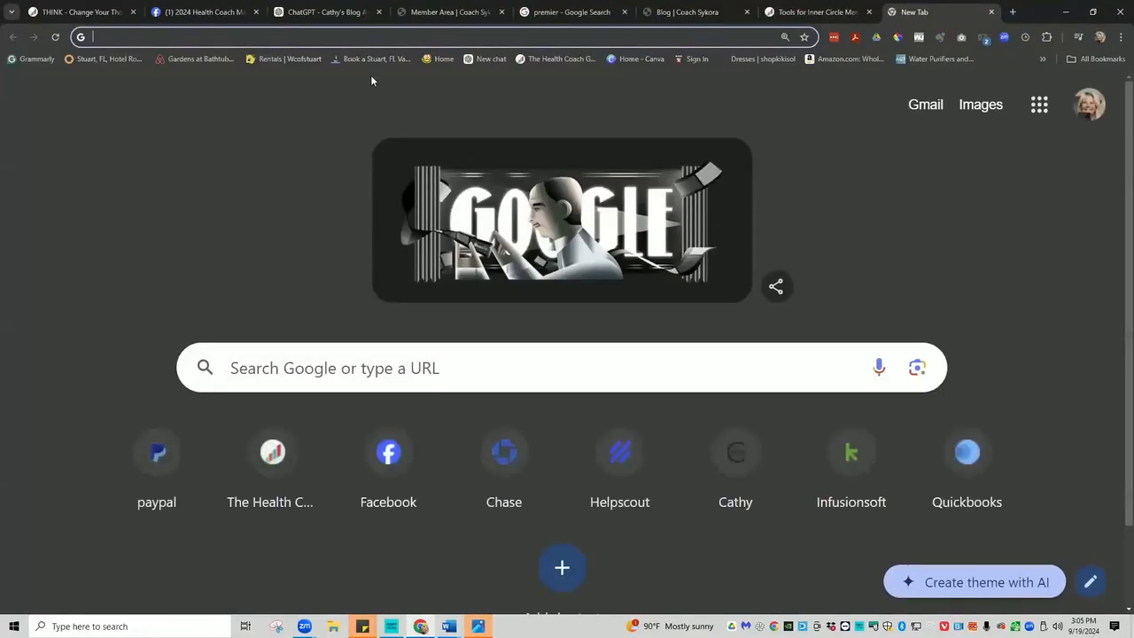
text(amazon)
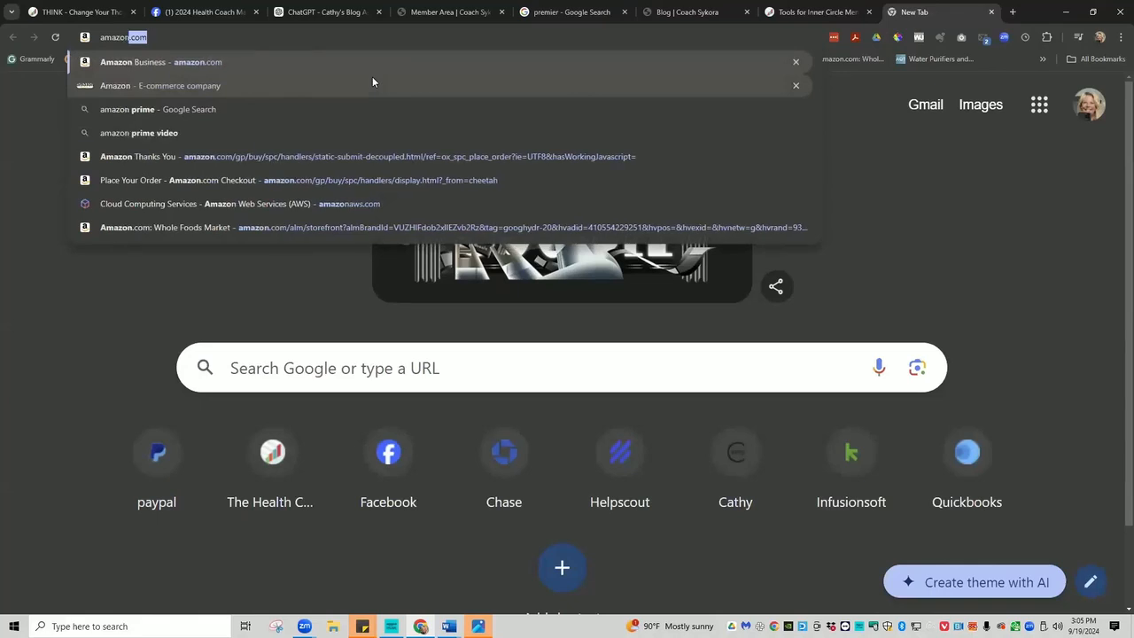
text(aw)
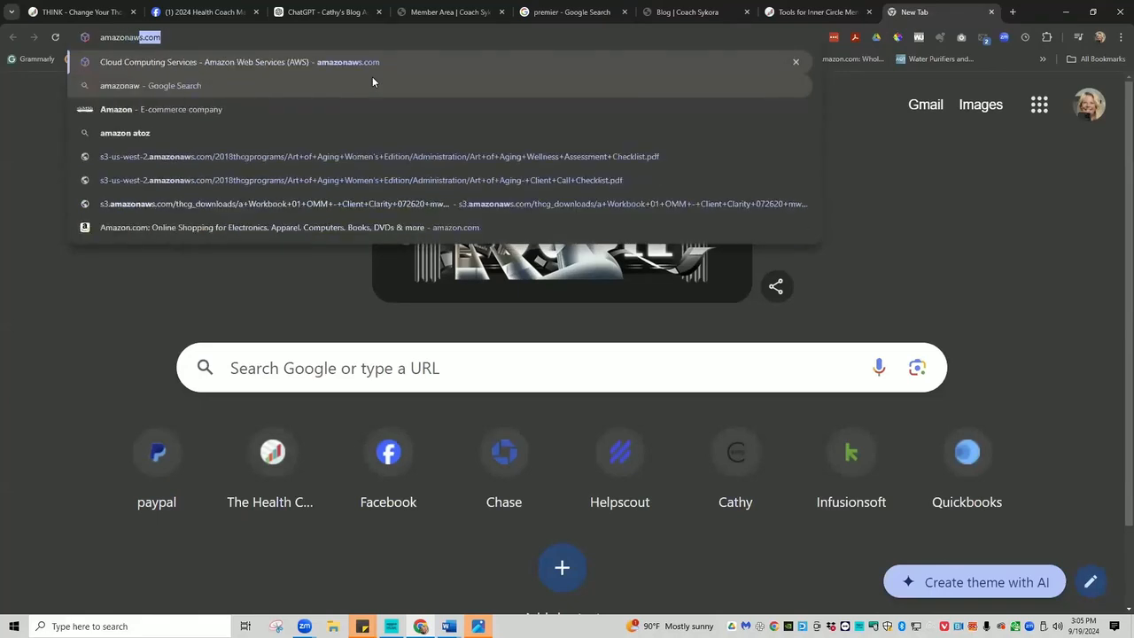
text(s)
key(Return)
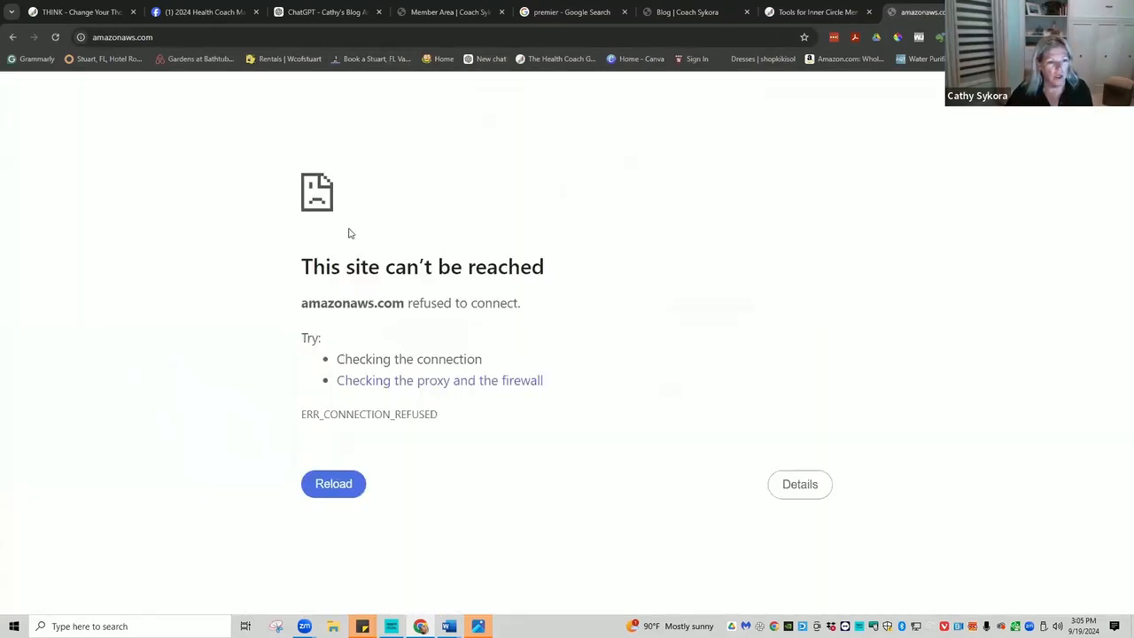
click(88, 36)
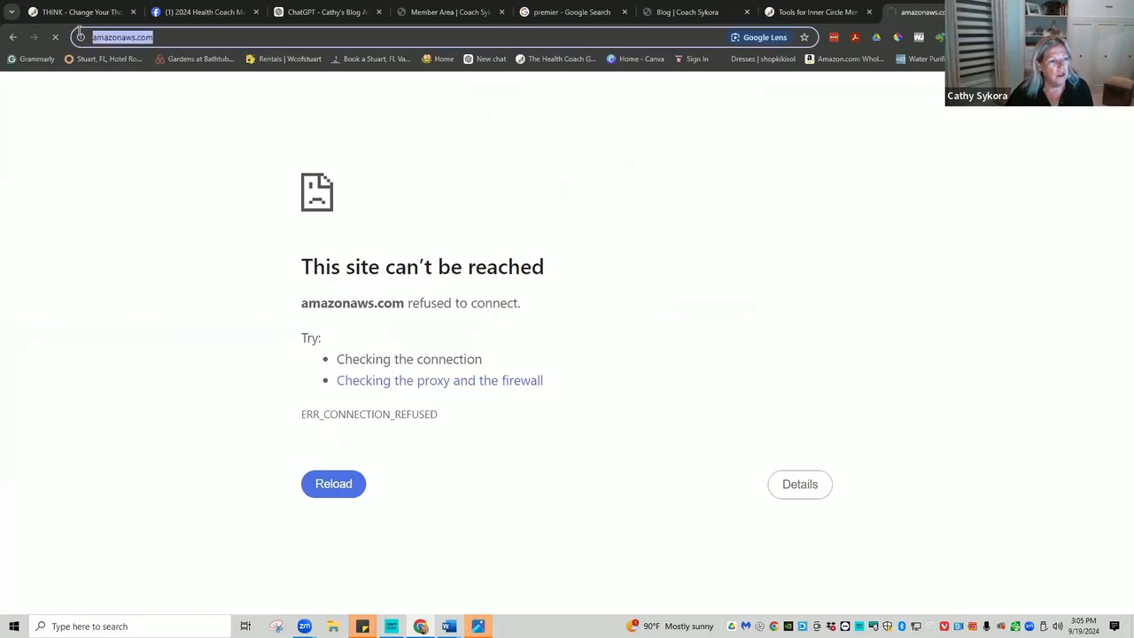
text(amazon a)
key(BackSpace)
key(BackSpace)
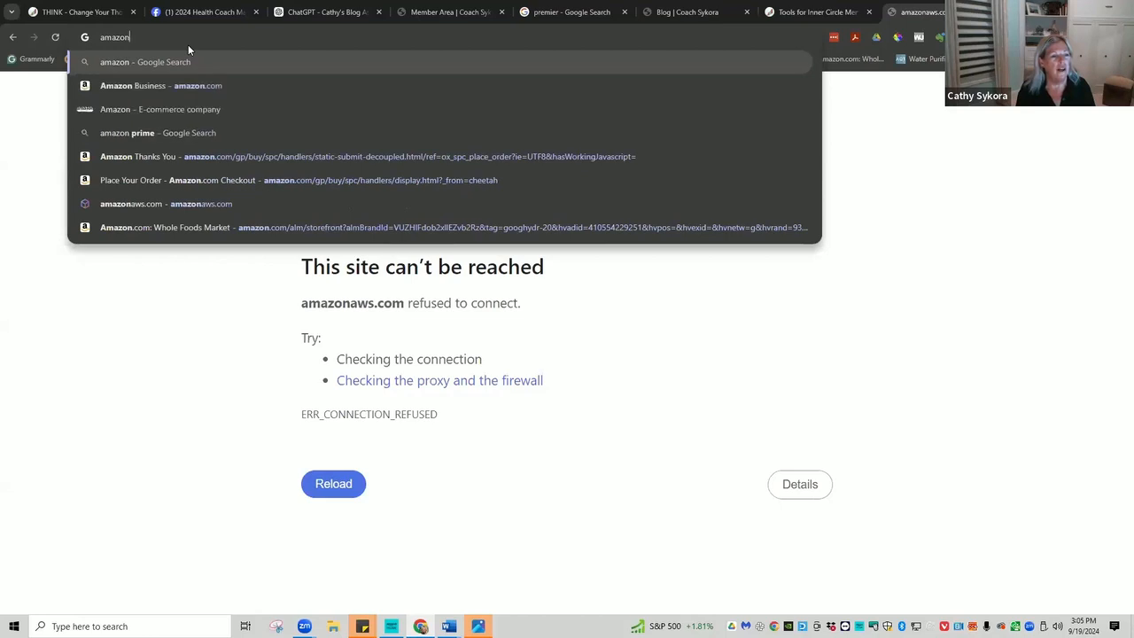
text(.com/s3)
key(Return)
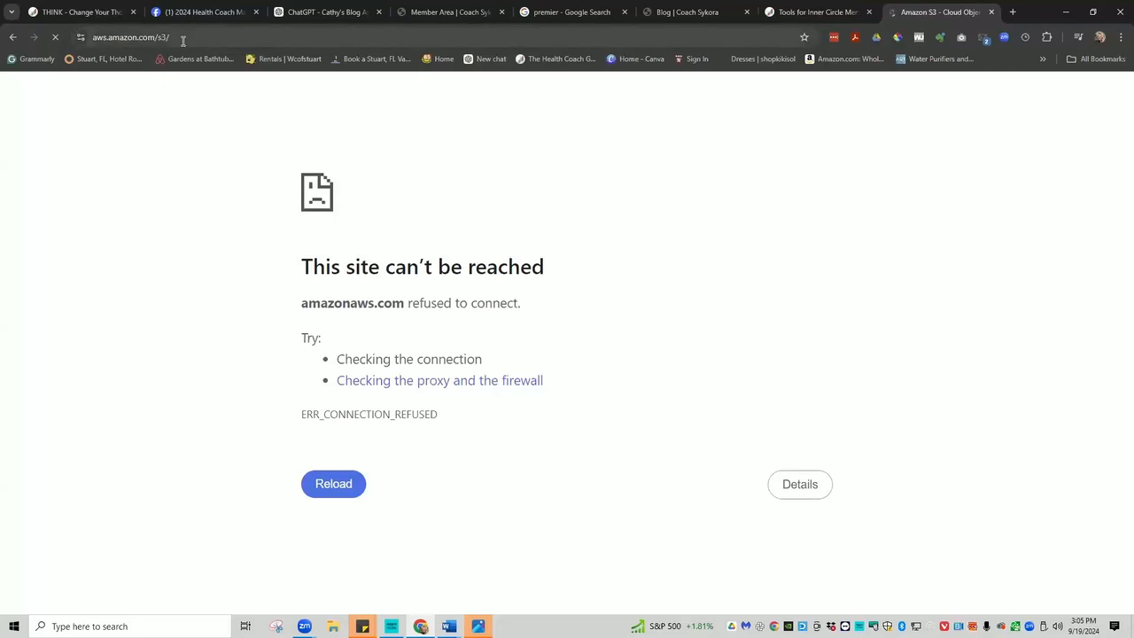
Look through the Amazon S3 features list, then close the Amazon S3 tab.
click(182, 38)
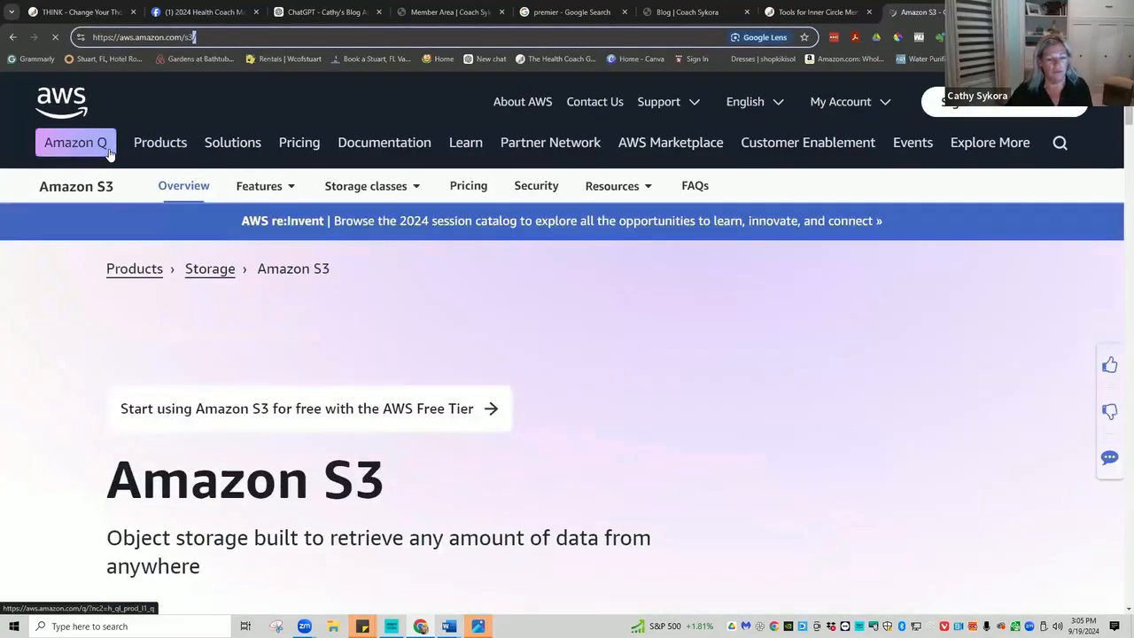
click(247, 187)
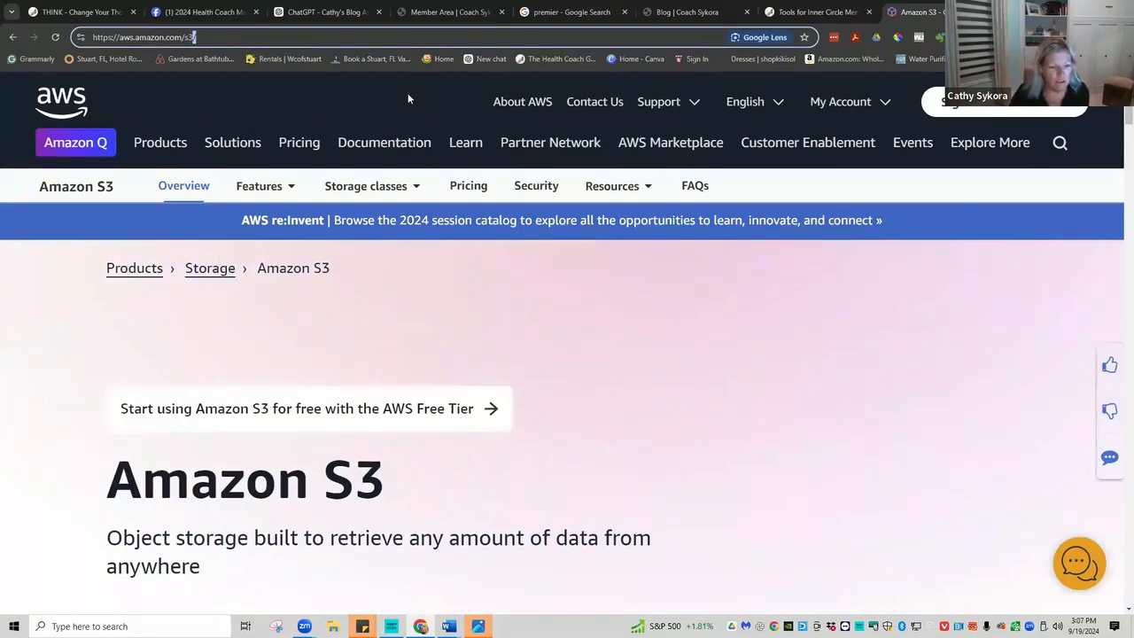
click(264, 186)
scroll(726, 407, down, 1)
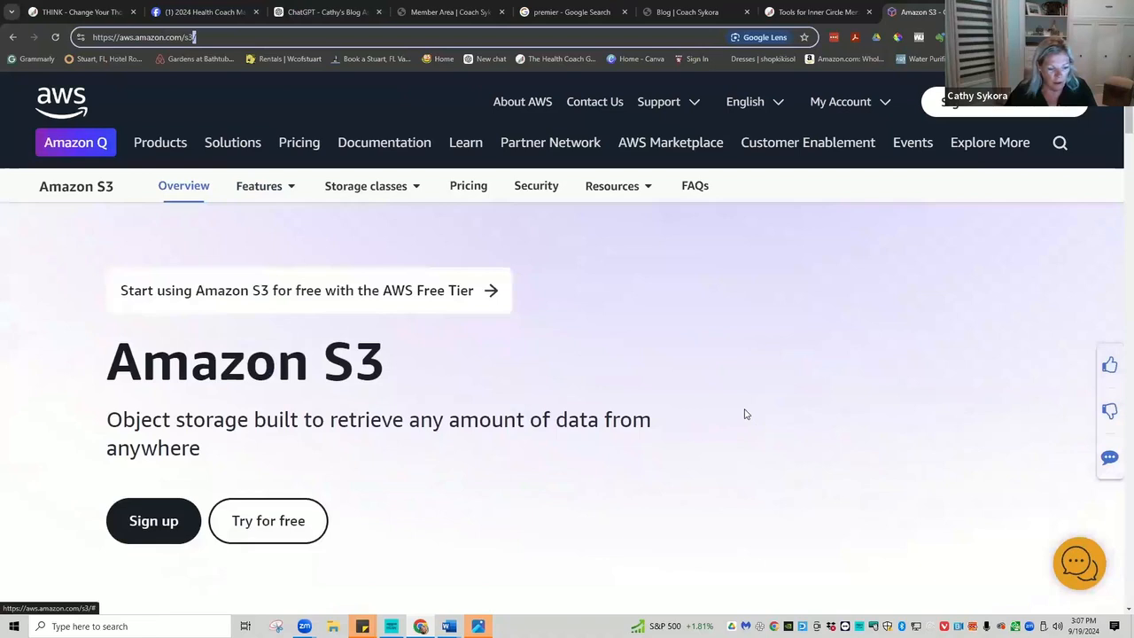
scroll(708, 412, down, 1)
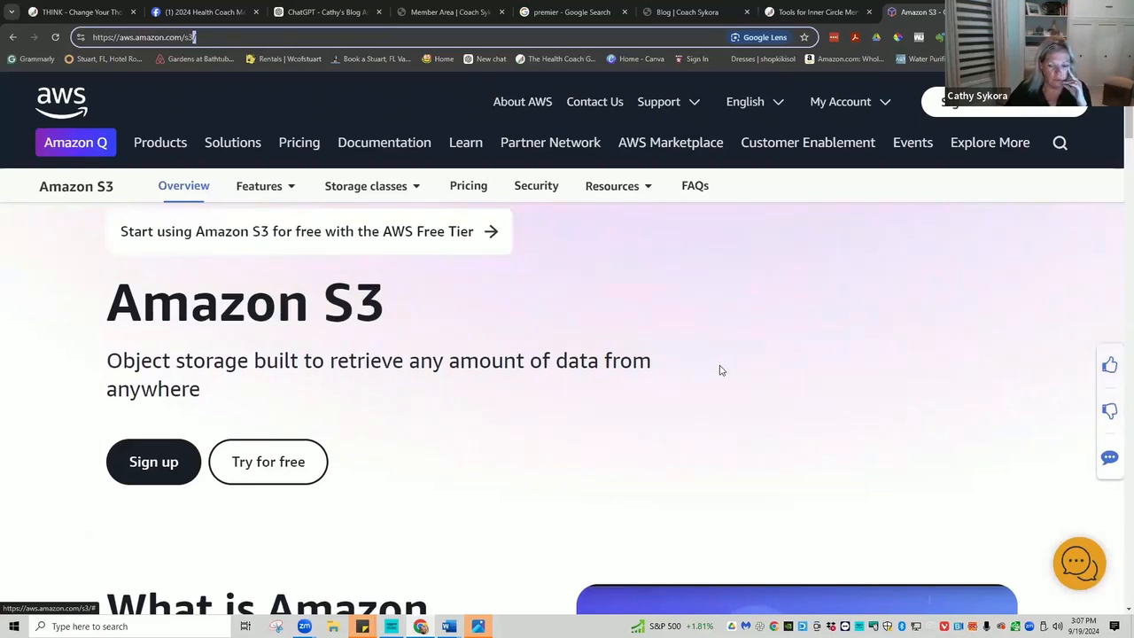
scroll(721, 370, down, 1)
scroll(720, 371, down, 1)
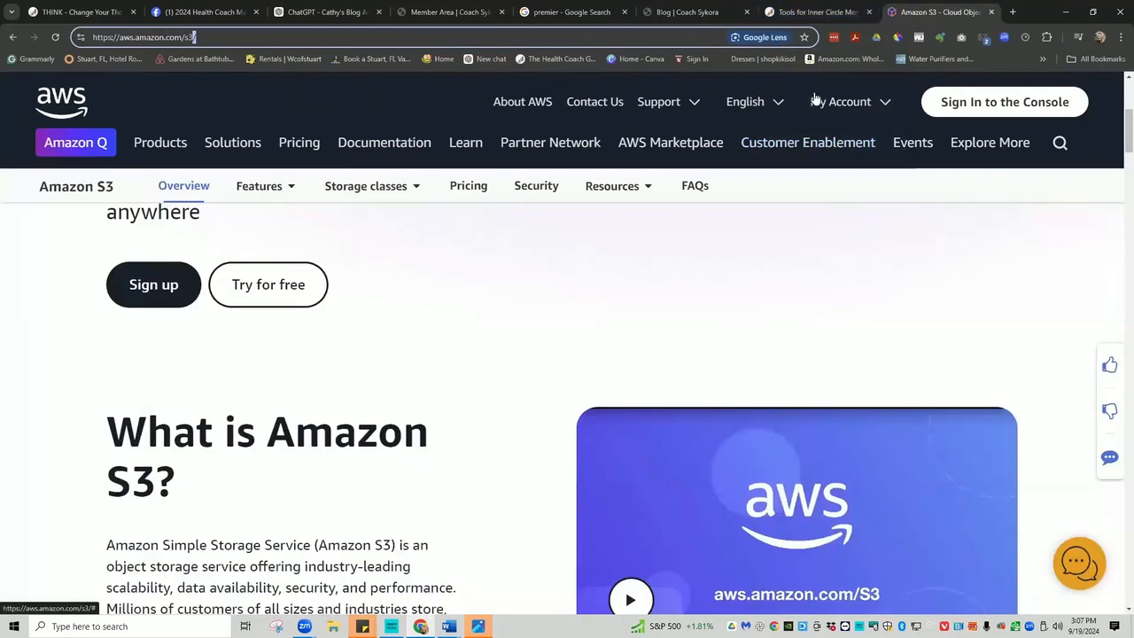
mouse_move(838, 104)
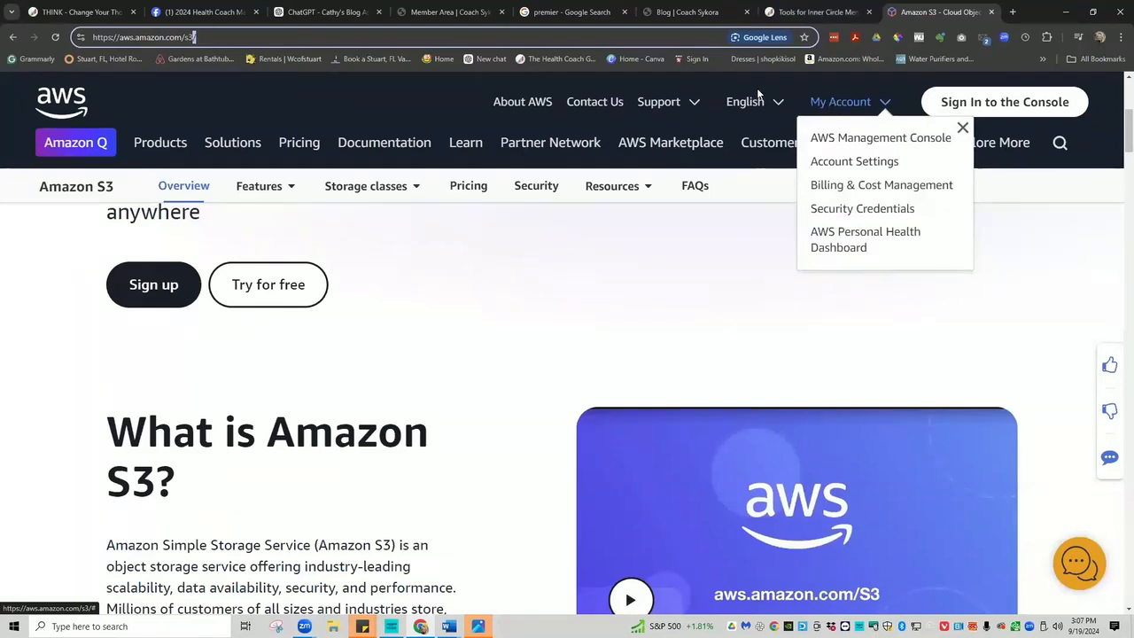
click(993, 12)
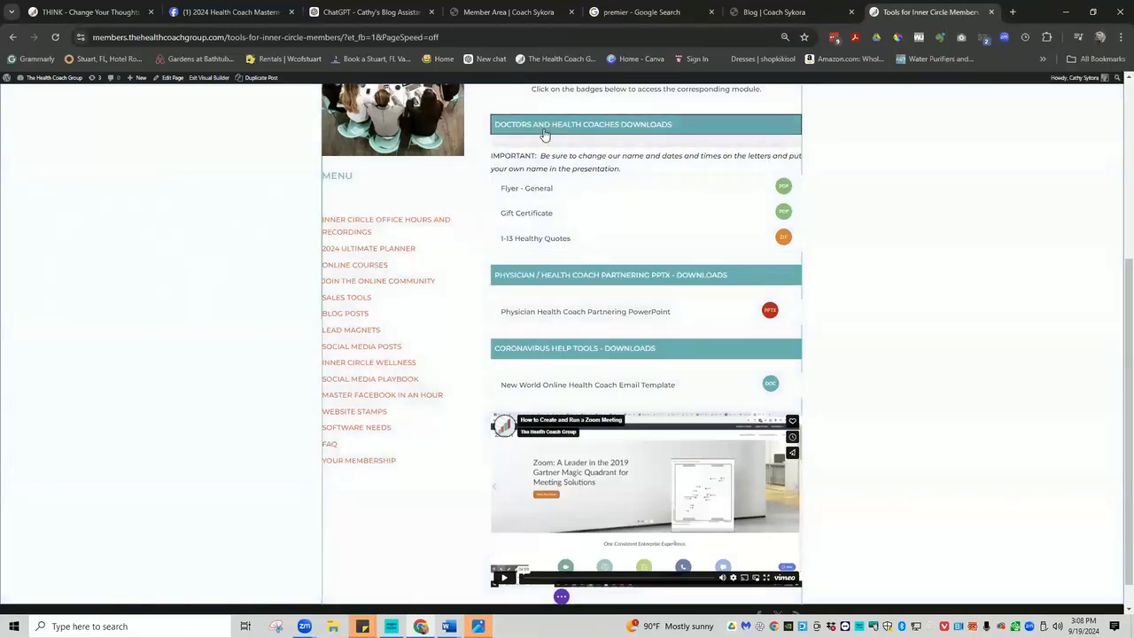
scroll(902, 190, up, 1)
scroll(902, 190, up, 1)
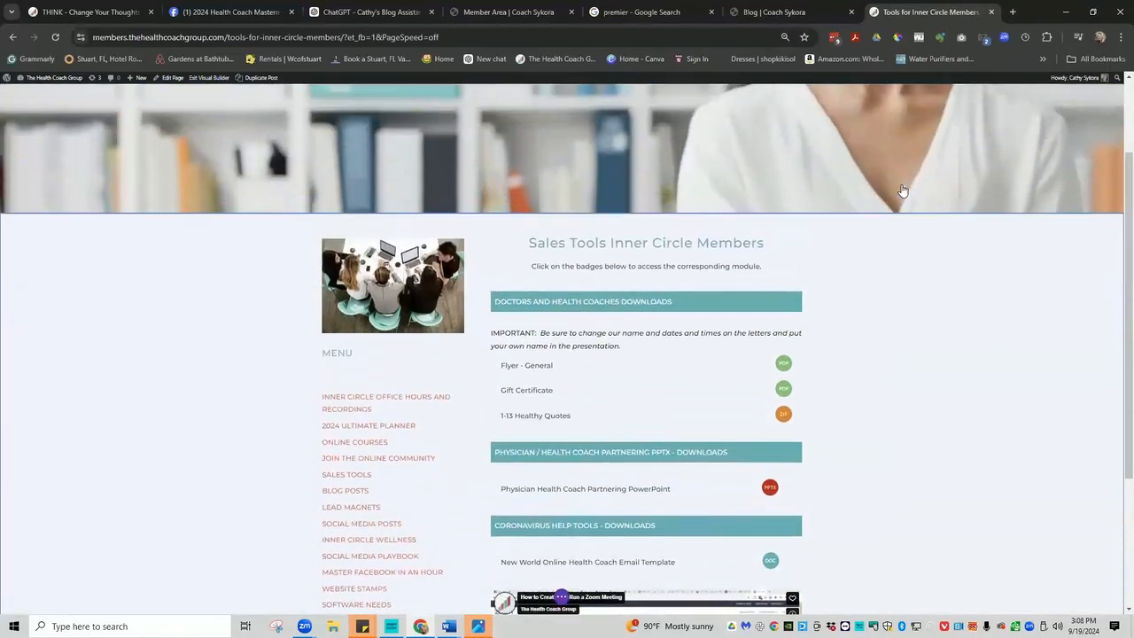
scroll(593, 358, down, 1)
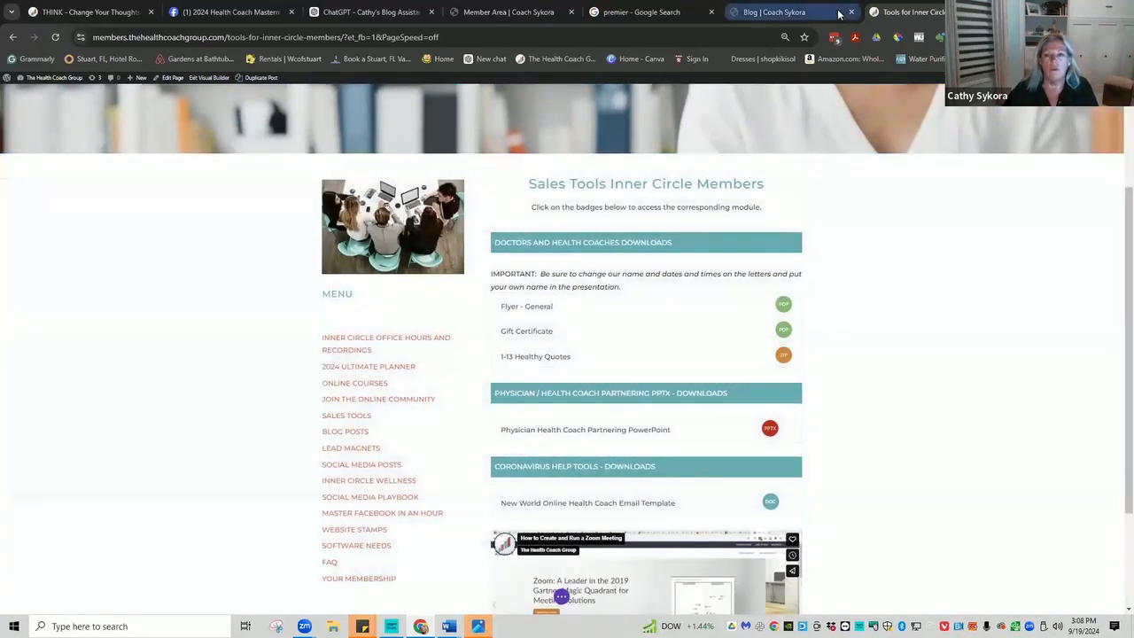
Return to the Member Area tab, close the Inner Circle tools tab, and scroll to the Freebies row.
click(511, 12)
mouse_move(585, 311)
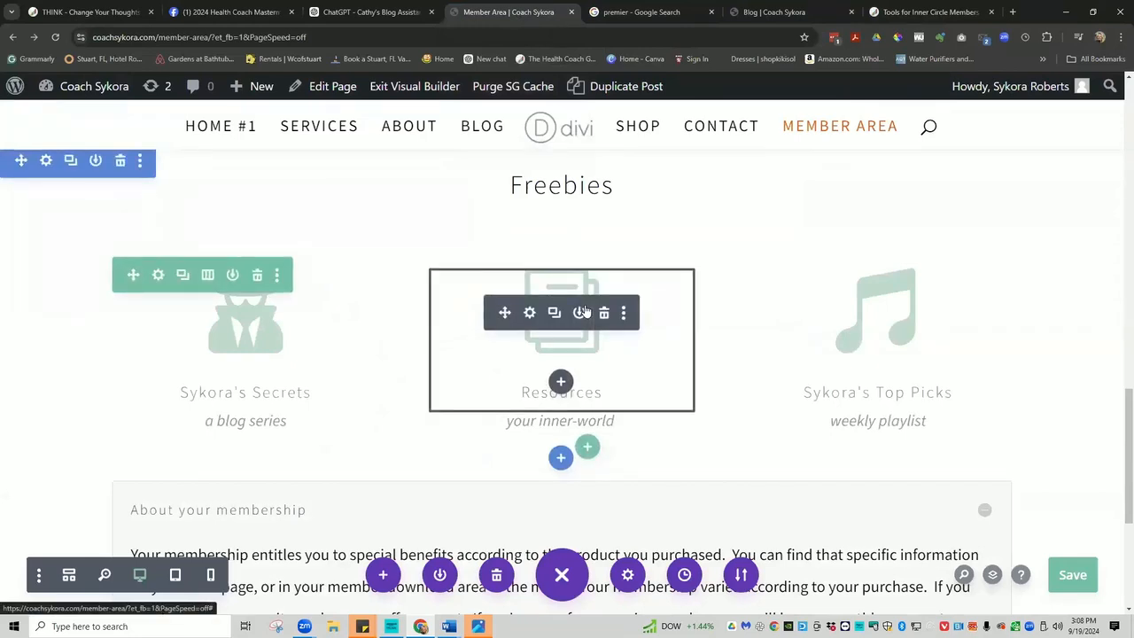
click(987, 17)
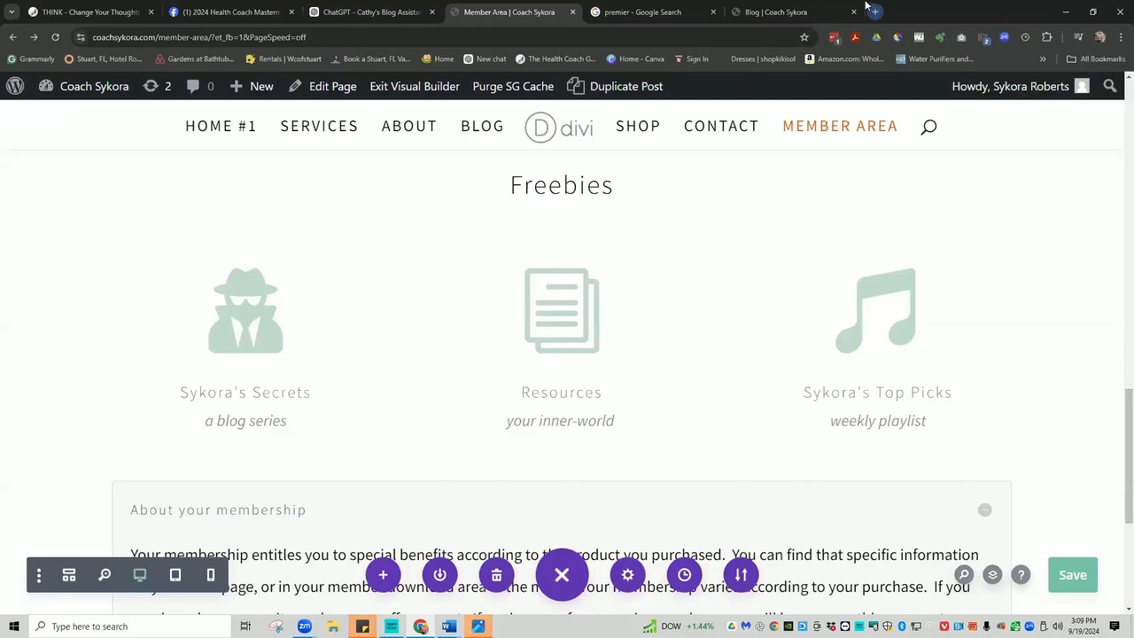
scroll(640, 263, up, 10)
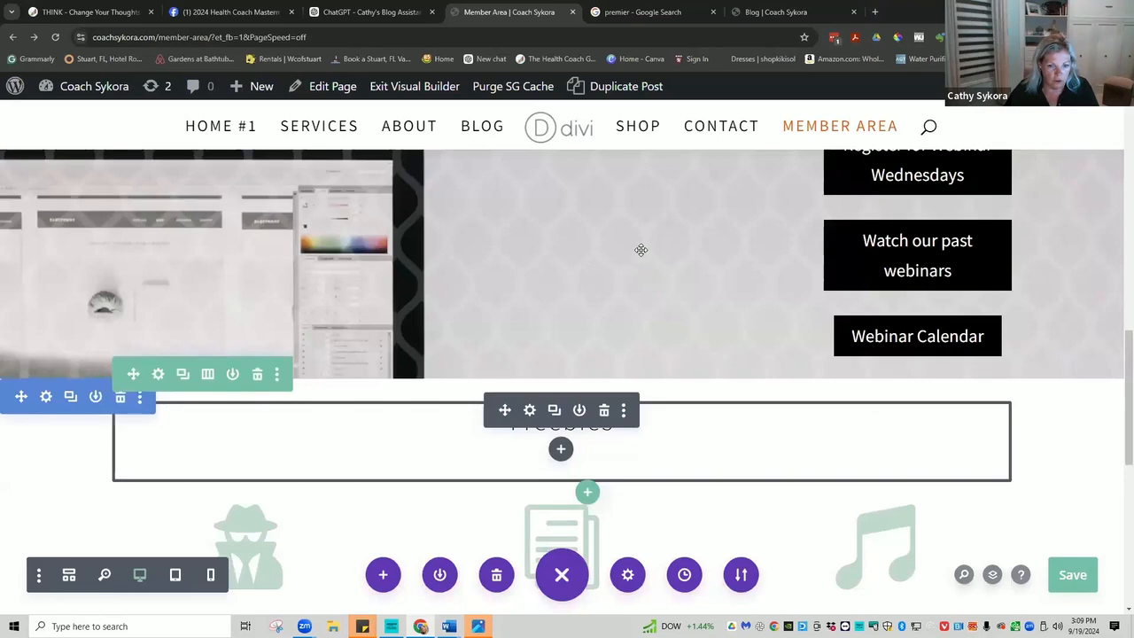
scroll(638, 224, down, 4)
scroll(636, 224, down, 10)
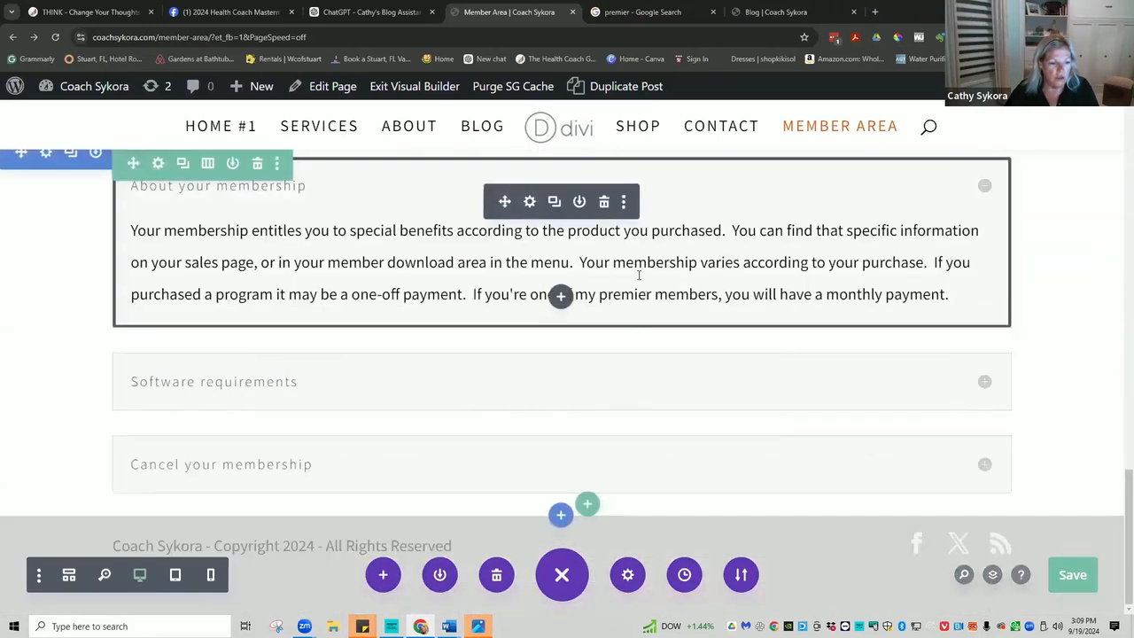
scroll(337, 377, up, 1)
scroll(338, 377, up, 8)
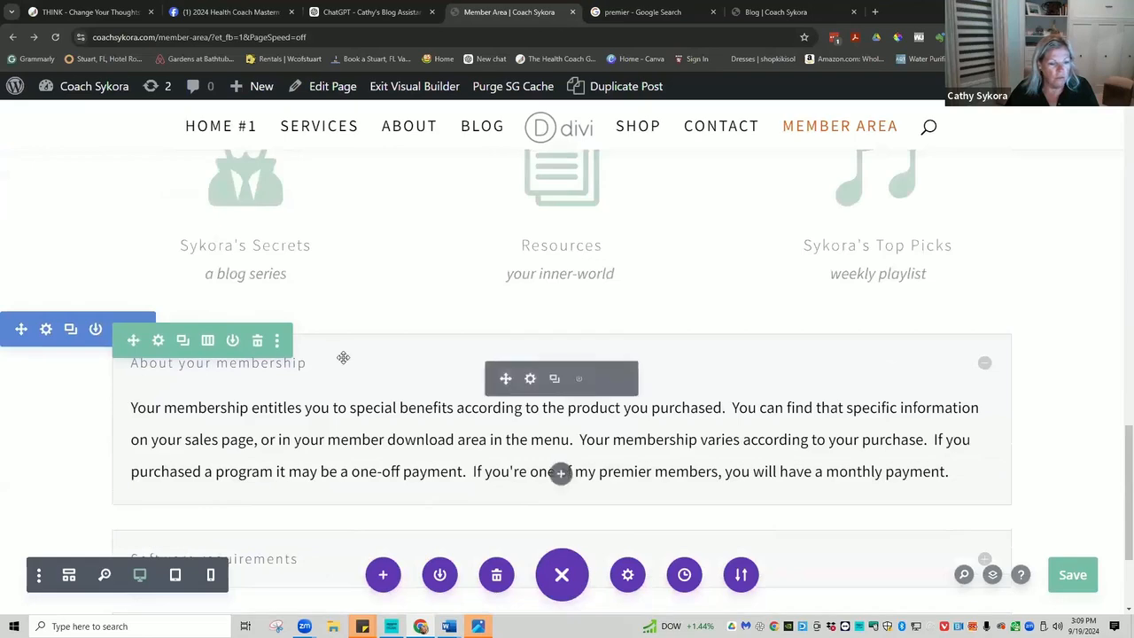
scroll(342, 357, up, 3)
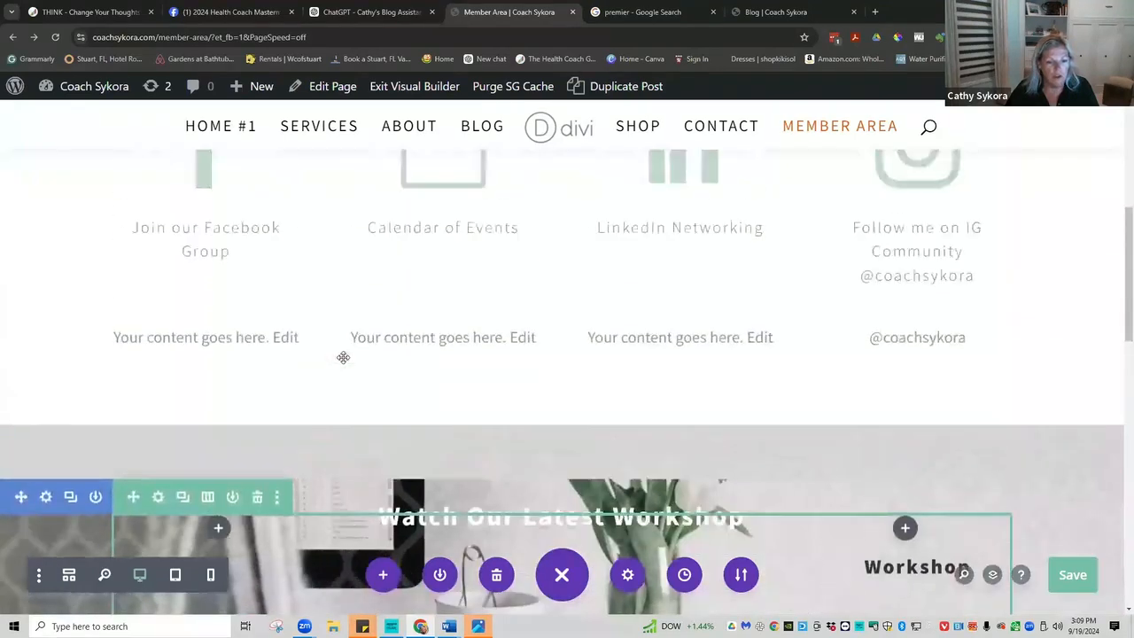
scroll(342, 357, down, 5)
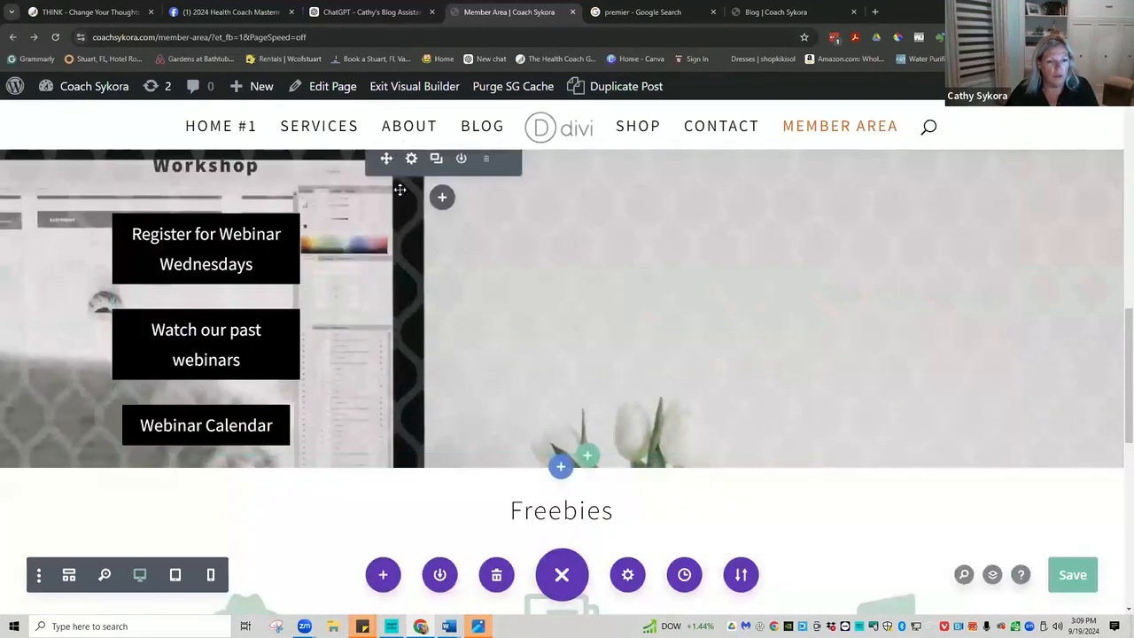
scroll(463, 399, down, 3)
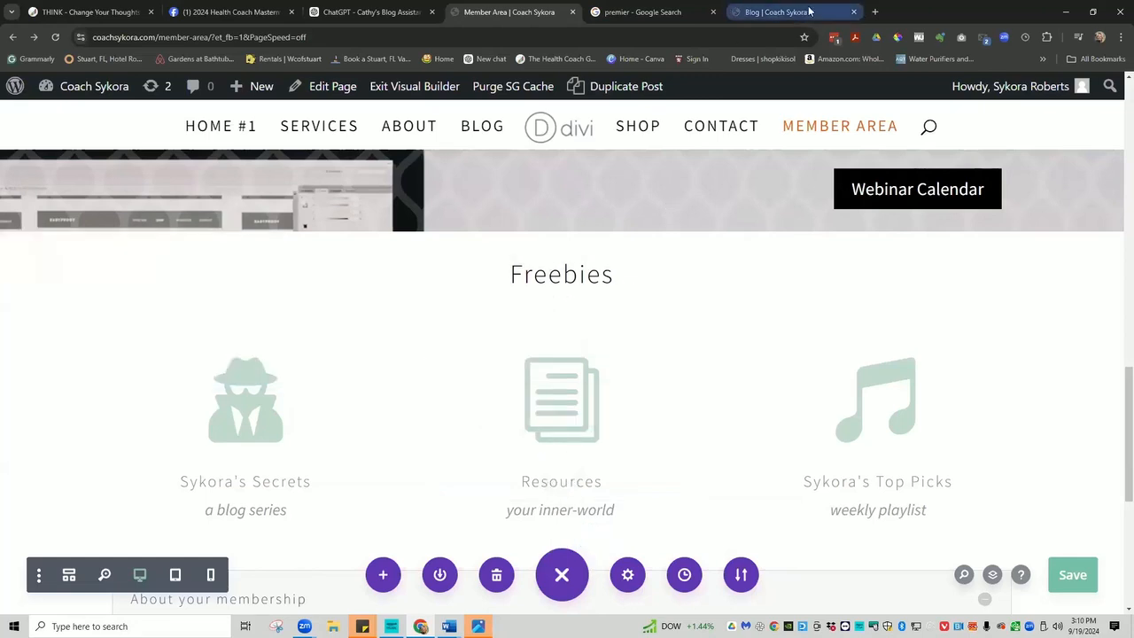
Open The Health Coach Group site in a new tab and go to Platinum Business Packages.
click(874, 11)
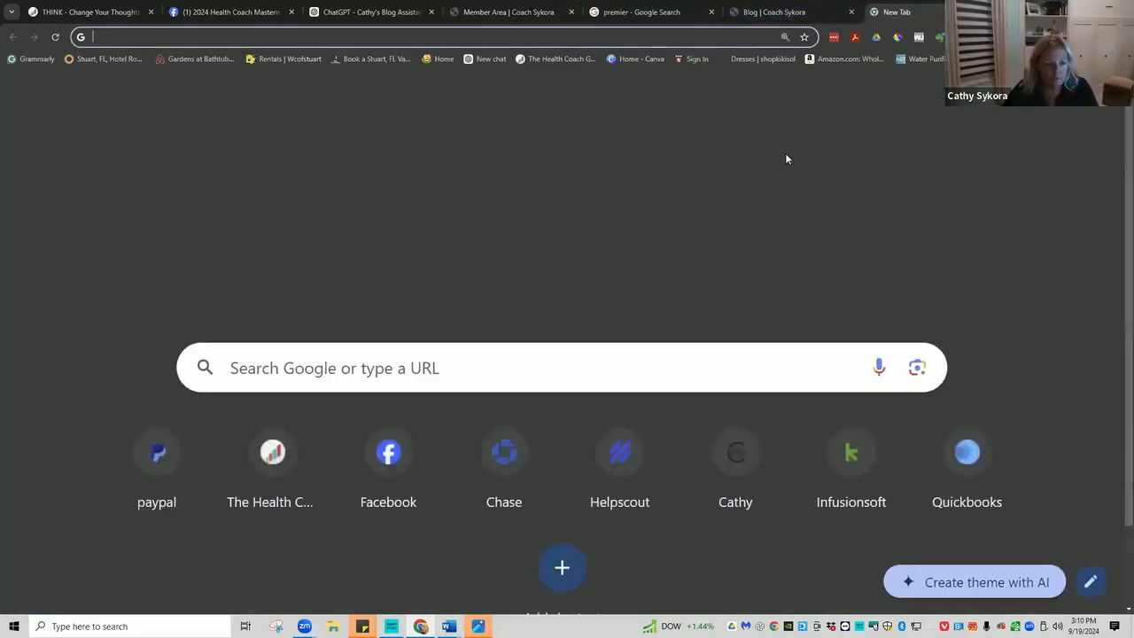
click(264, 454)
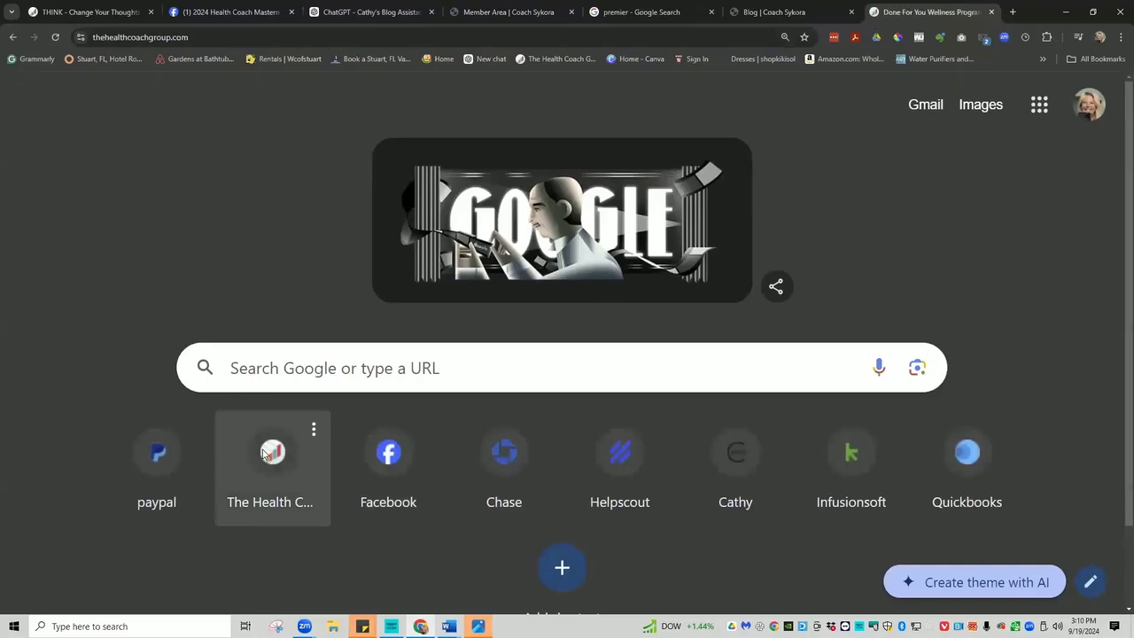
scroll(621, 400, down, 12)
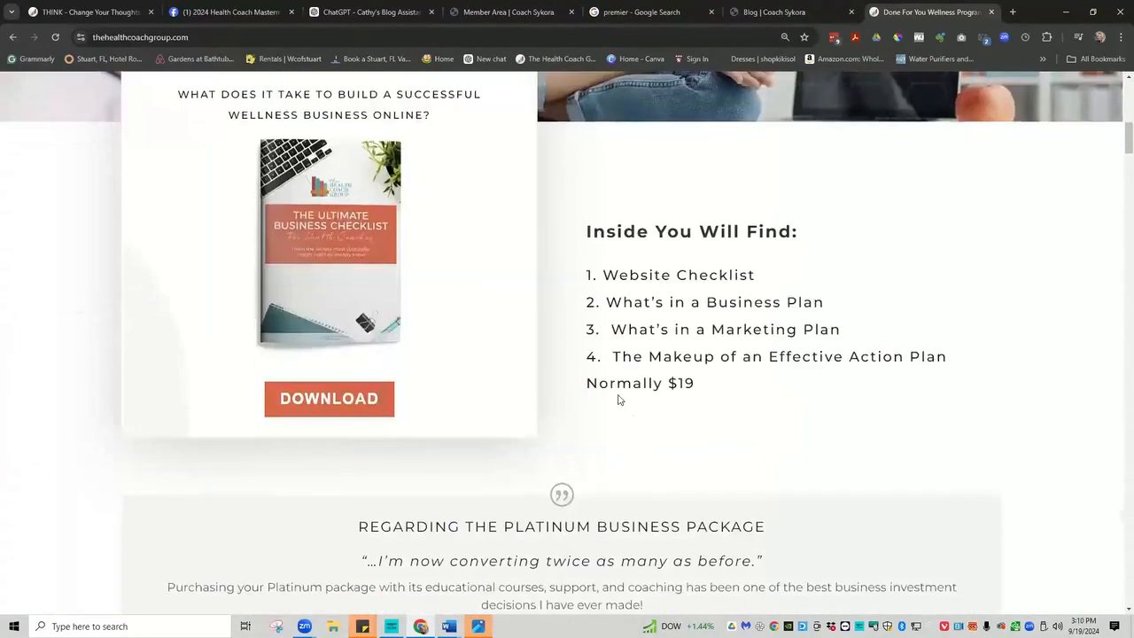
scroll(618, 399, down, 15)
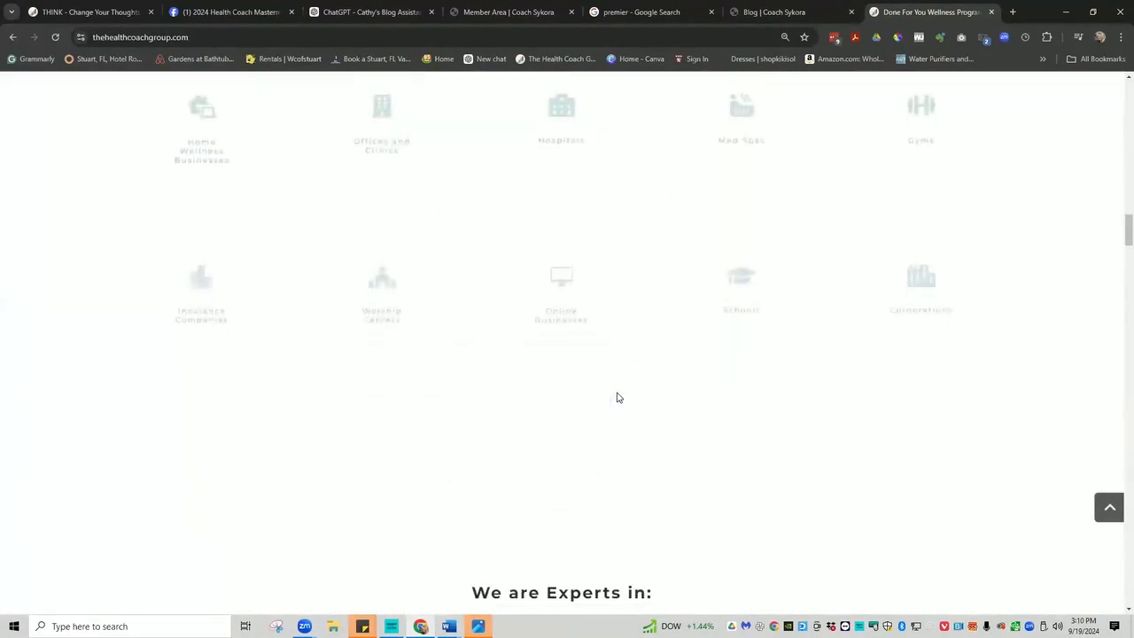
scroll(618, 397, up, 15)
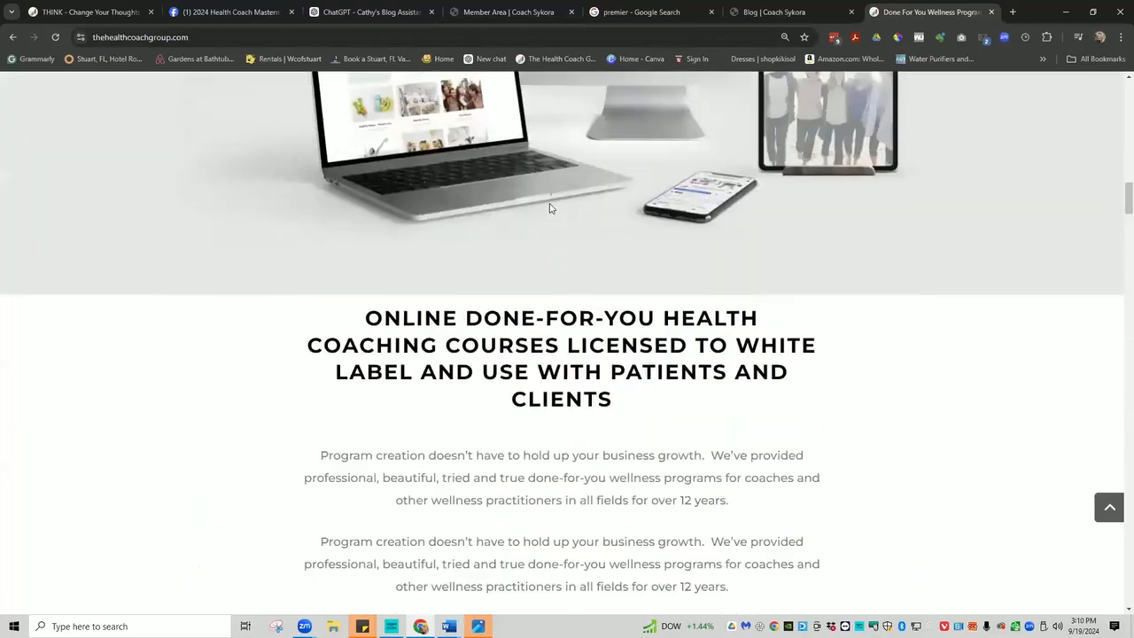
scroll(549, 204, up, 15)
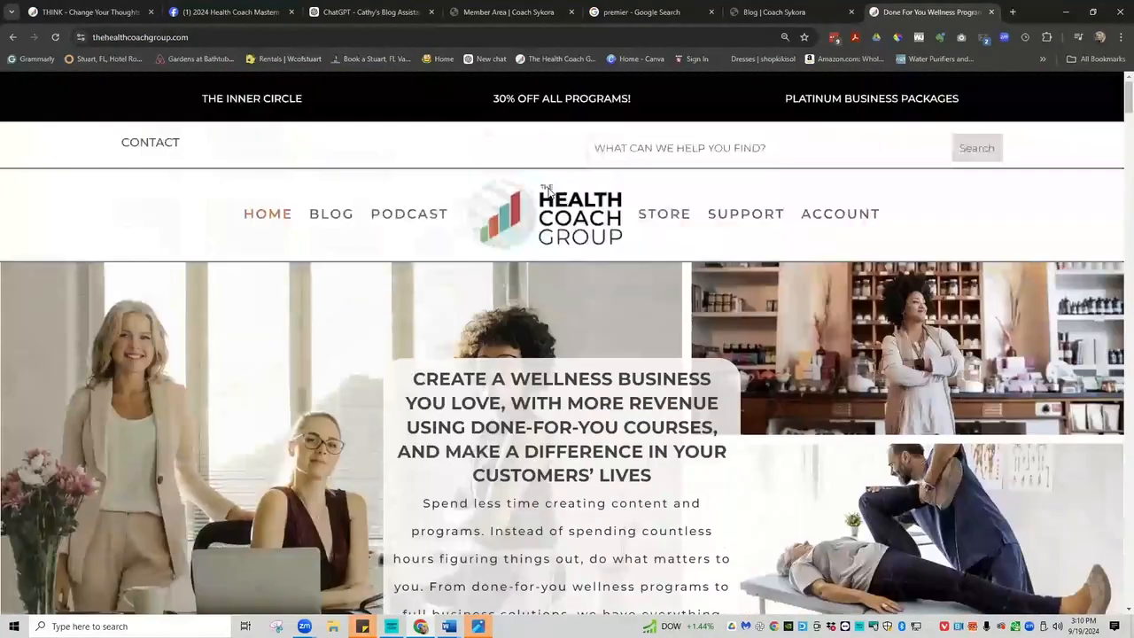
click(807, 98)
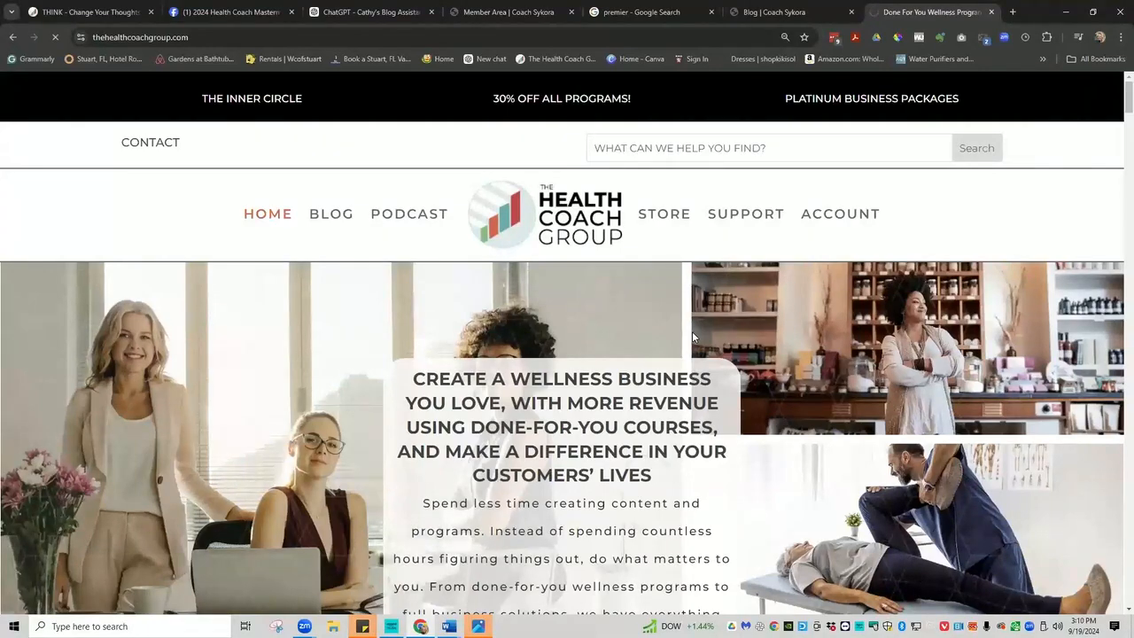
Scroll the Platinum sales page and open the Make Money Online 2020 webinar video on Vimeo.
scroll(685, 321, down, 7)
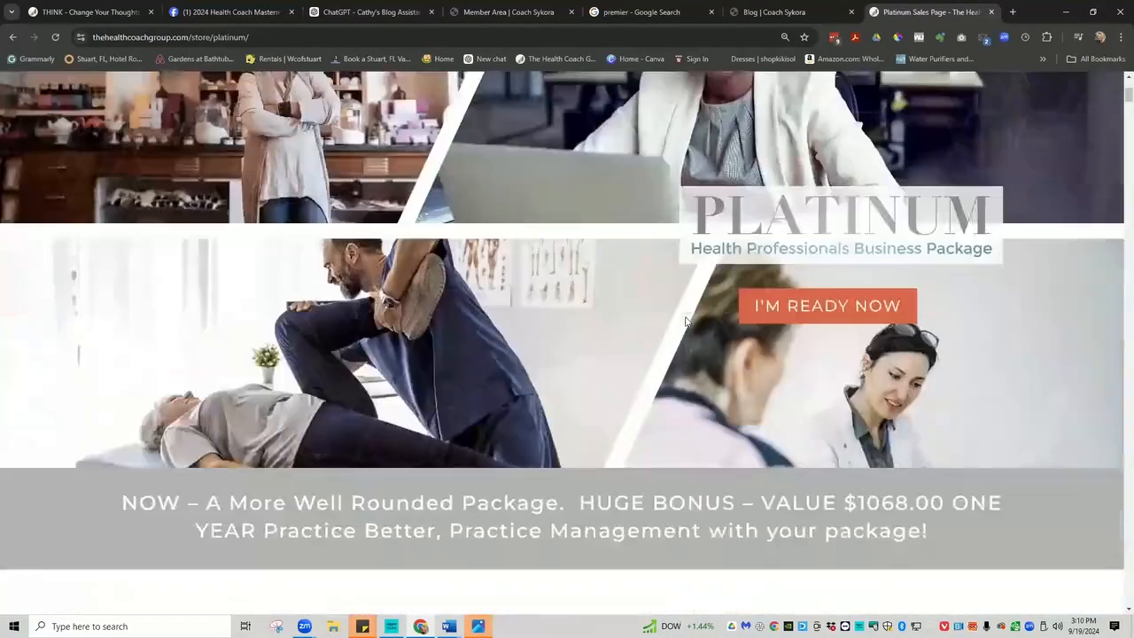
scroll(686, 321, down, 8)
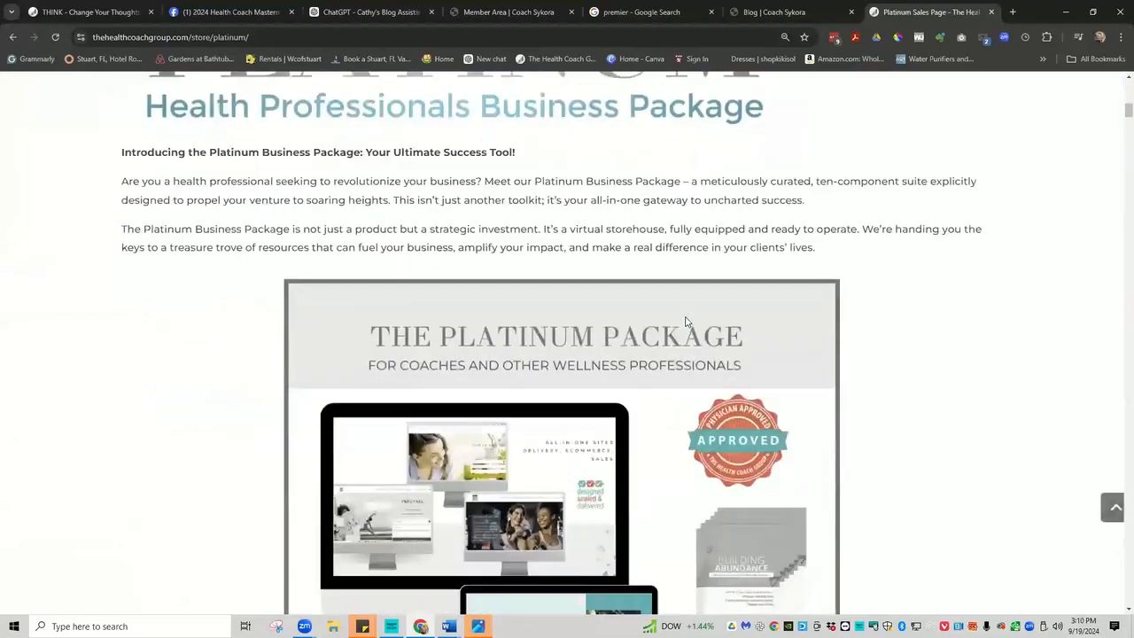
scroll(685, 320, down, 8)
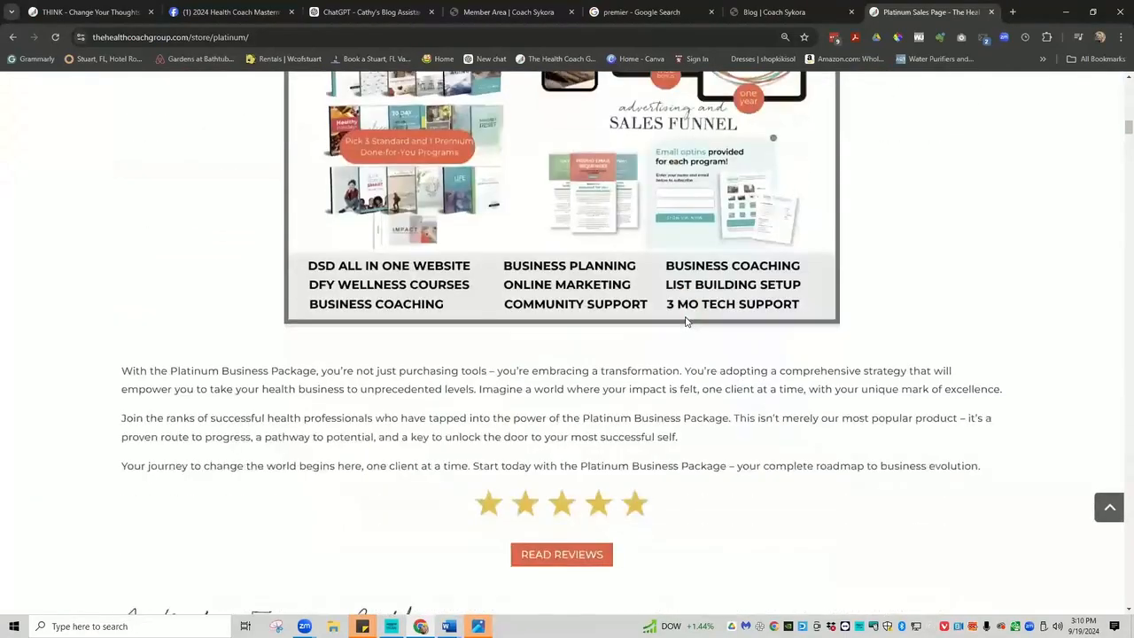
scroll(685, 322, down, 9)
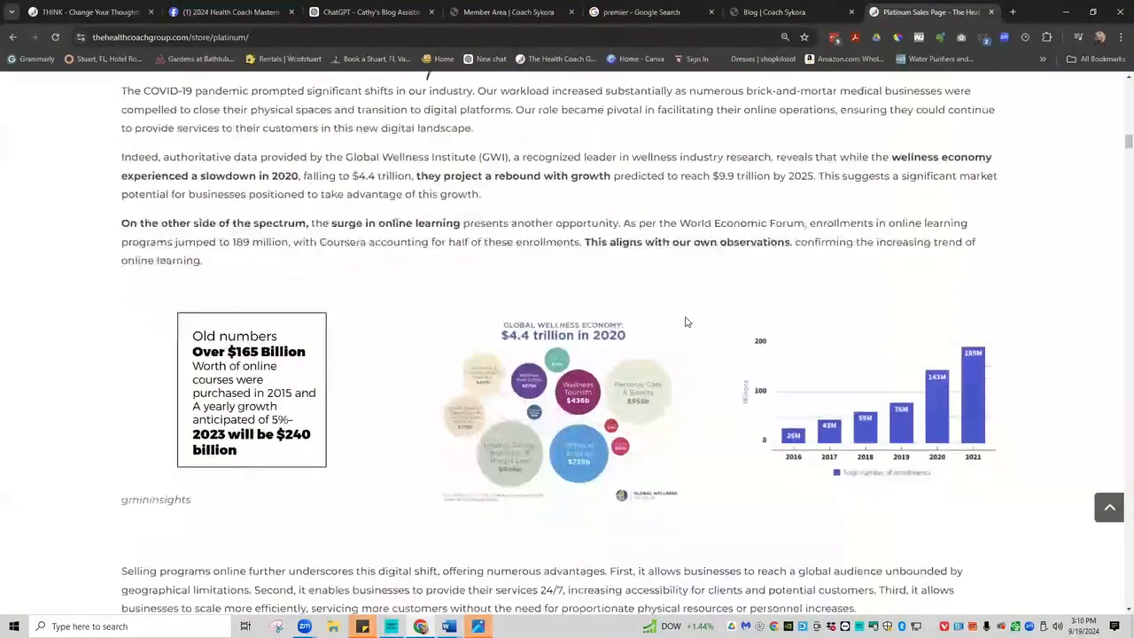
scroll(686, 321, down, 1)
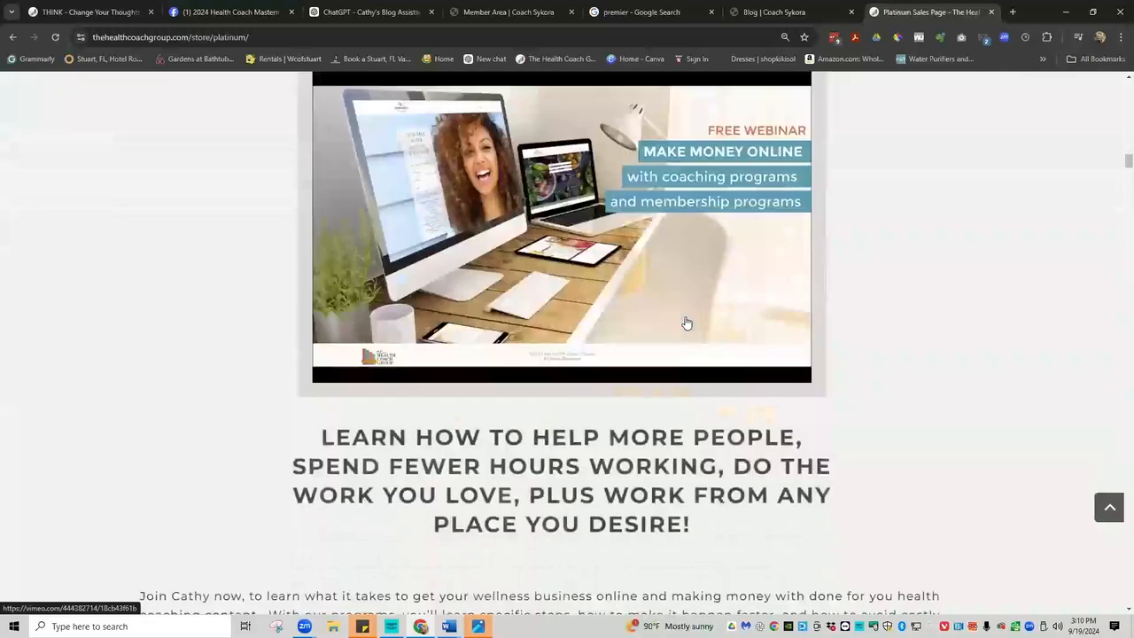
scroll(685, 320, up, 2)
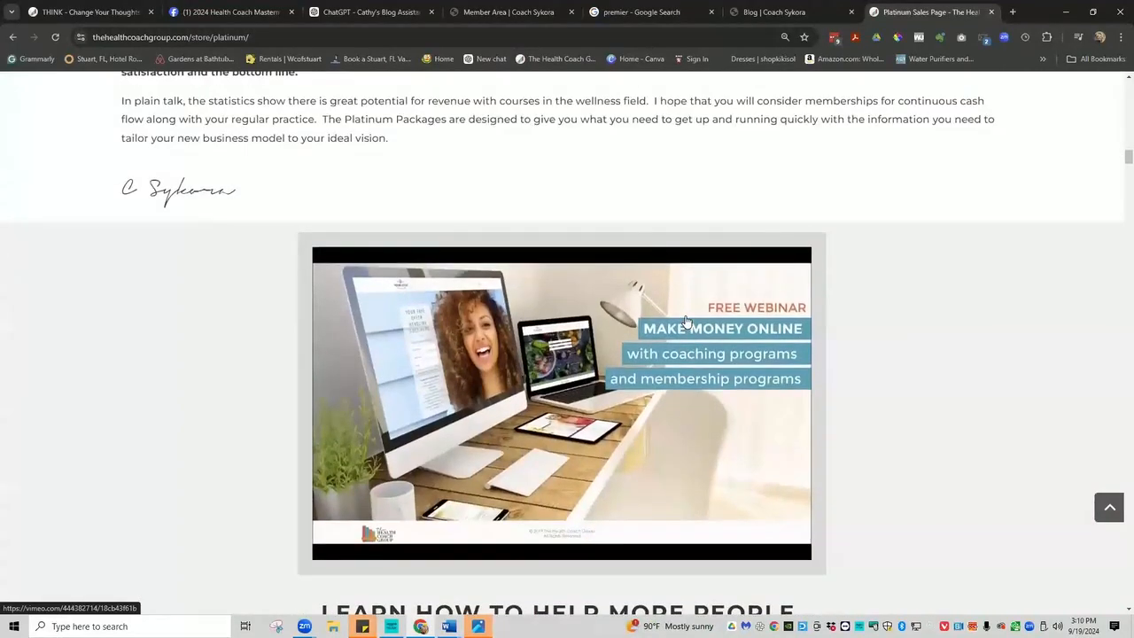
scroll(686, 321, down, 5)
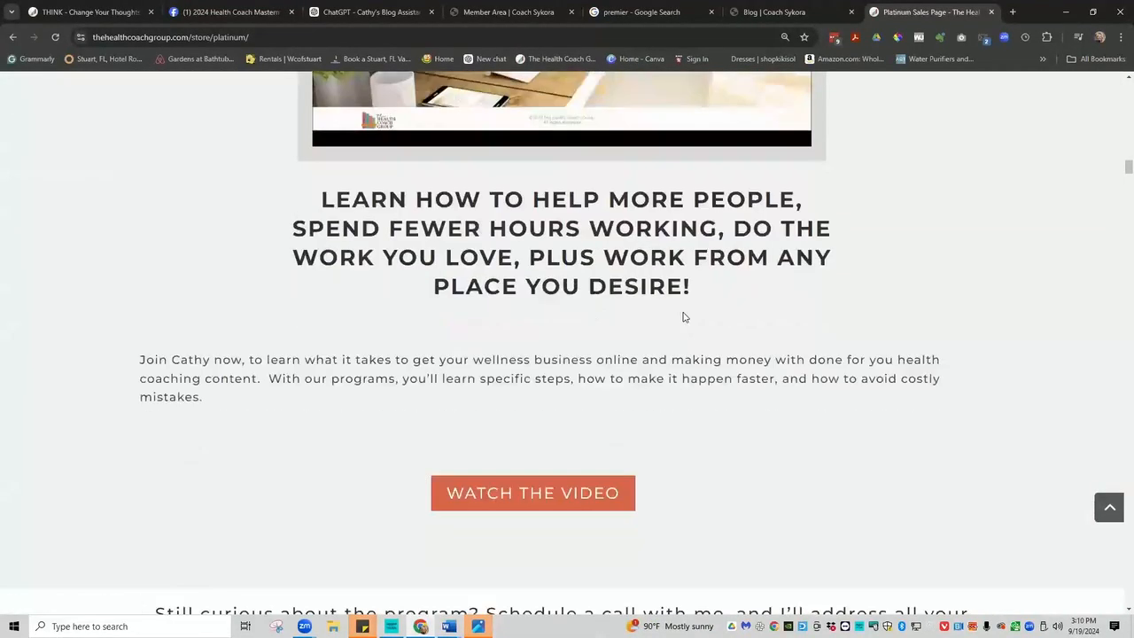
scroll(682, 317, up, 2)
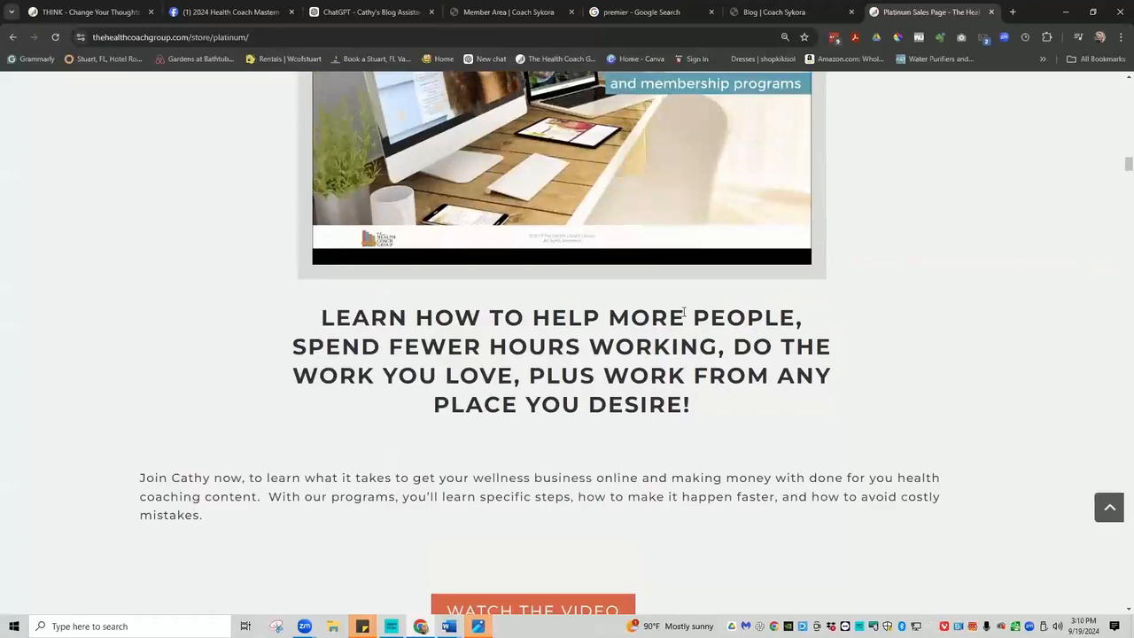
scroll(683, 316, up, 5)
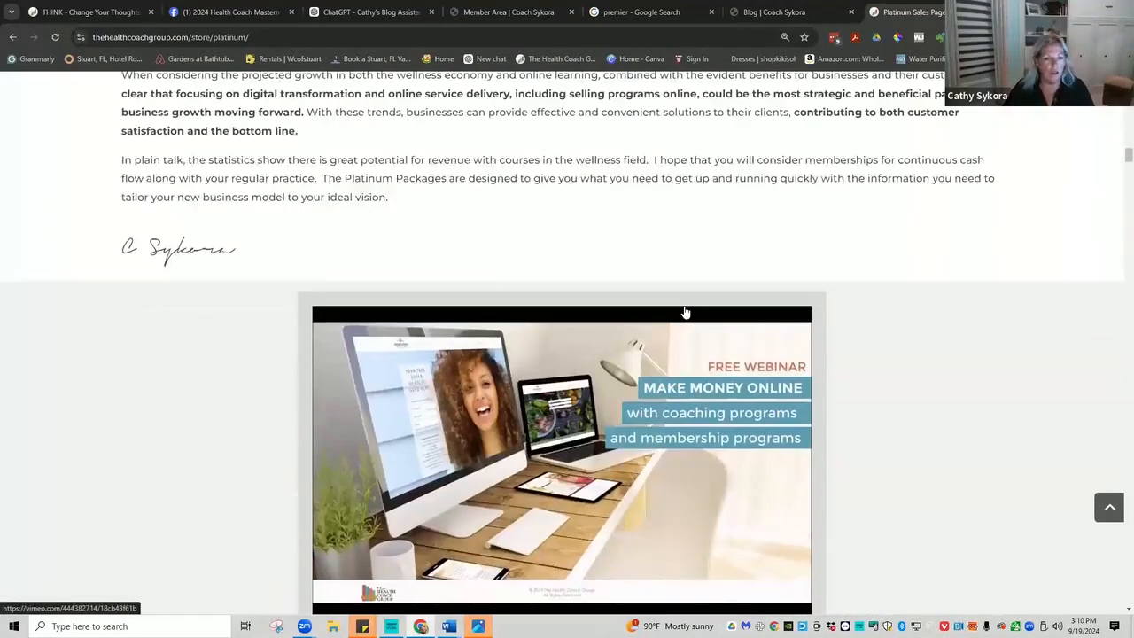
scroll(683, 312, down, 3)
scroll(683, 312, down, 4)
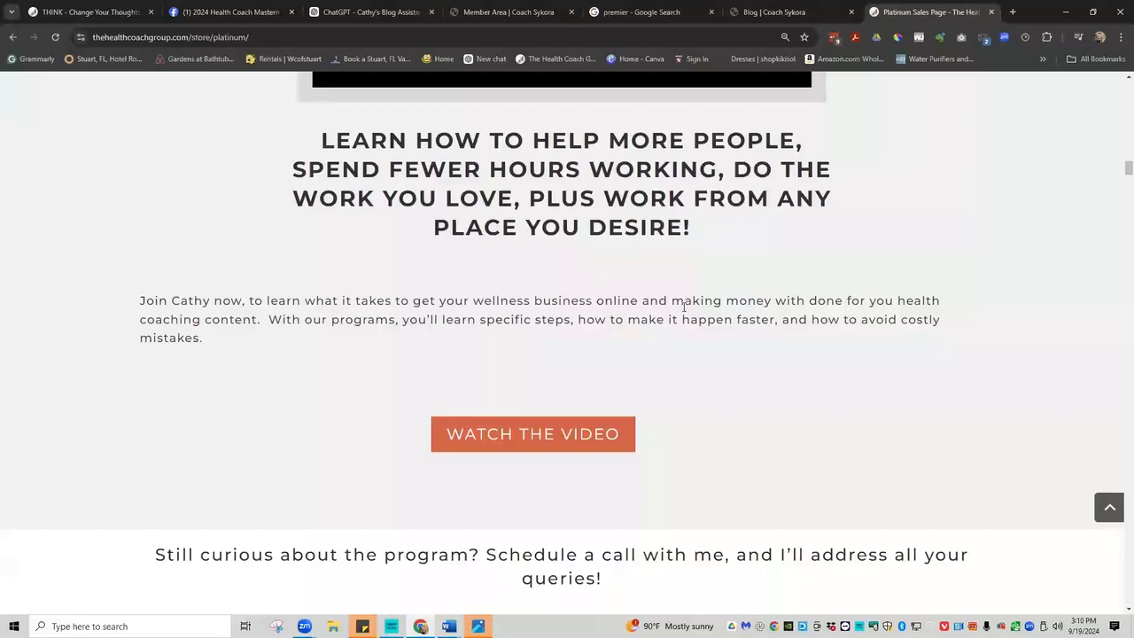
scroll(682, 307, up, 4)
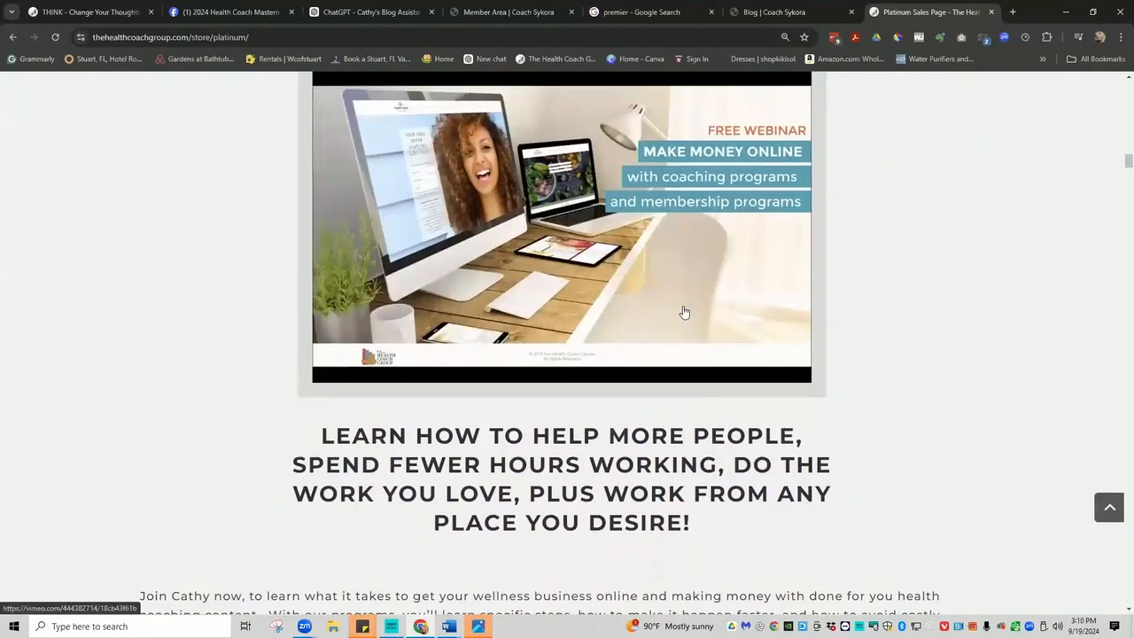
scroll(684, 311, up, 2)
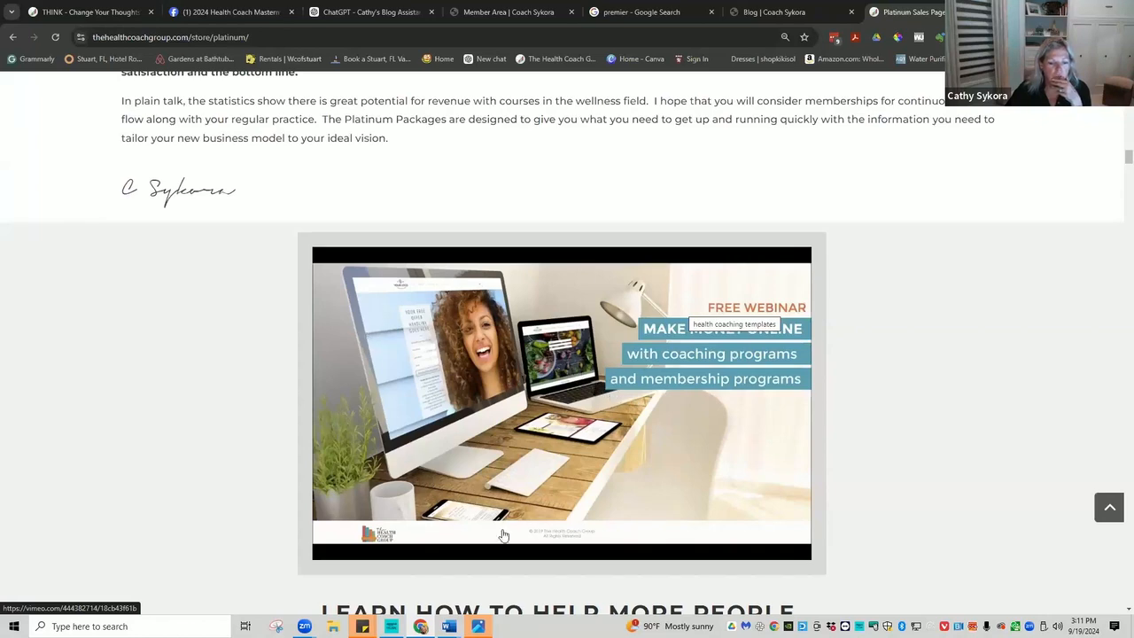
scroll(704, 543, down, 2)
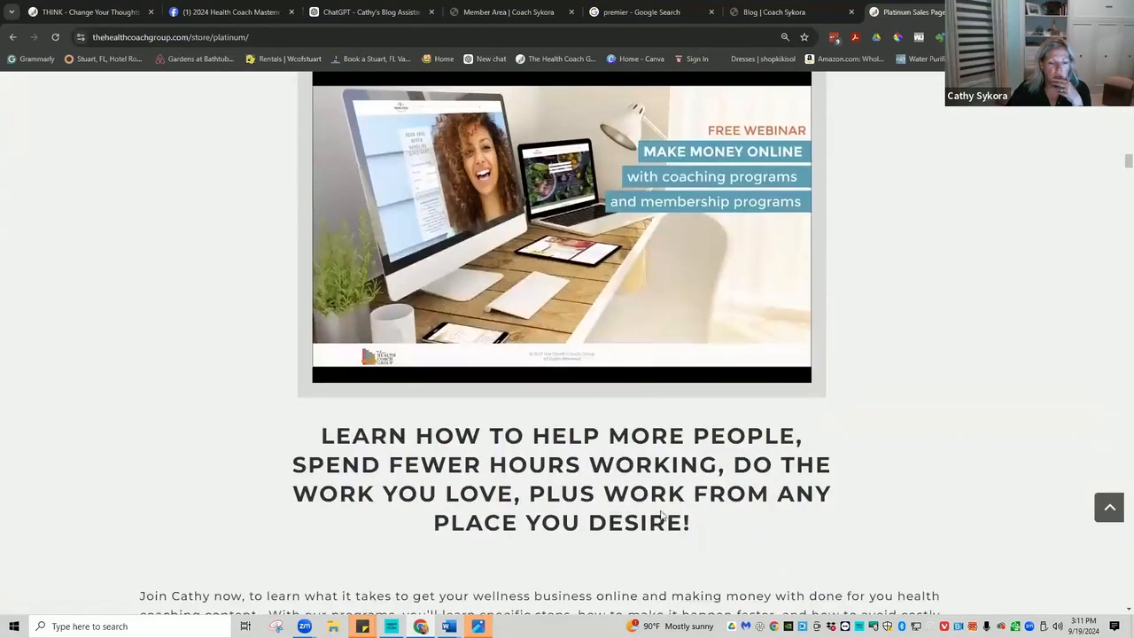
scroll(563, 355, down, 3)
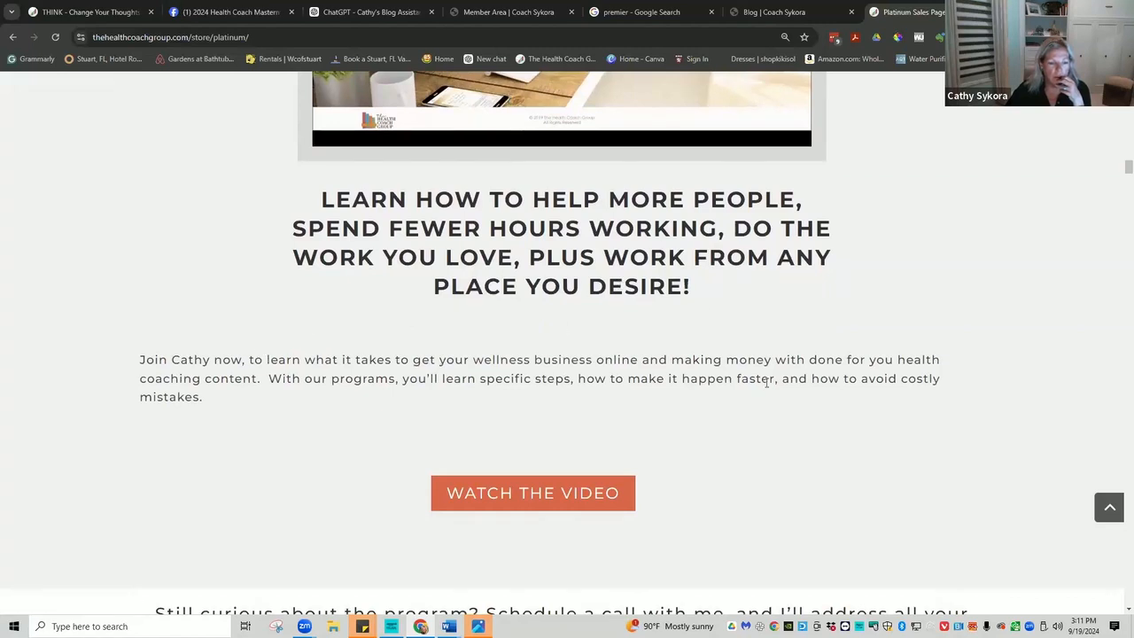
click(513, 493)
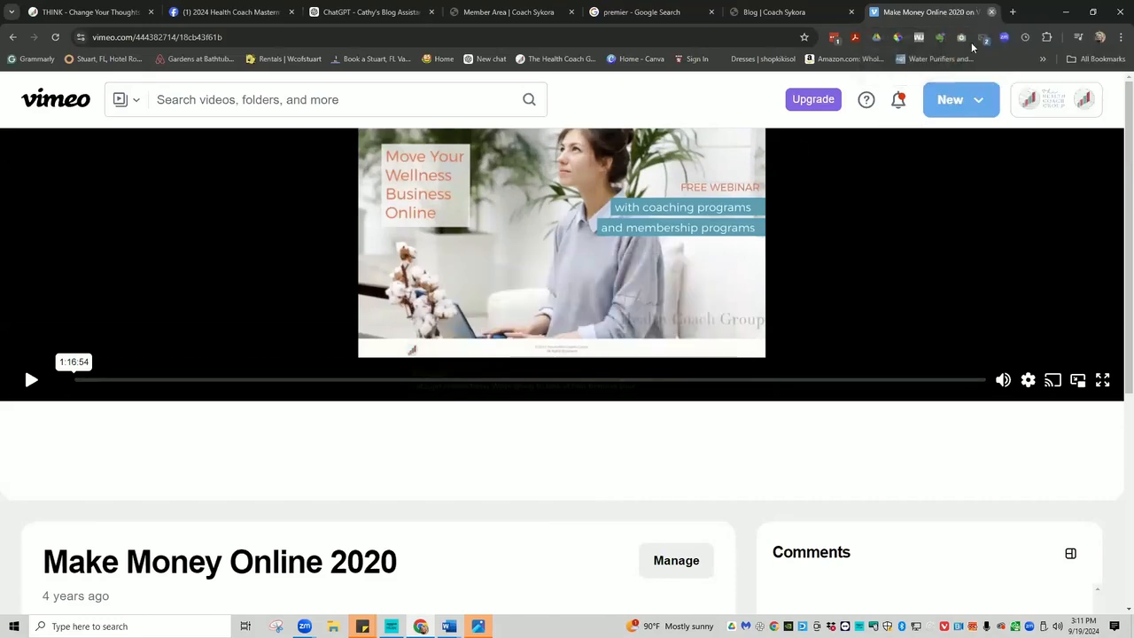
Close the Vimeo tab and scroll back to the Member Area page's welcome banner.
key(ctrl+w)
scroll(766, 194, up, 5)
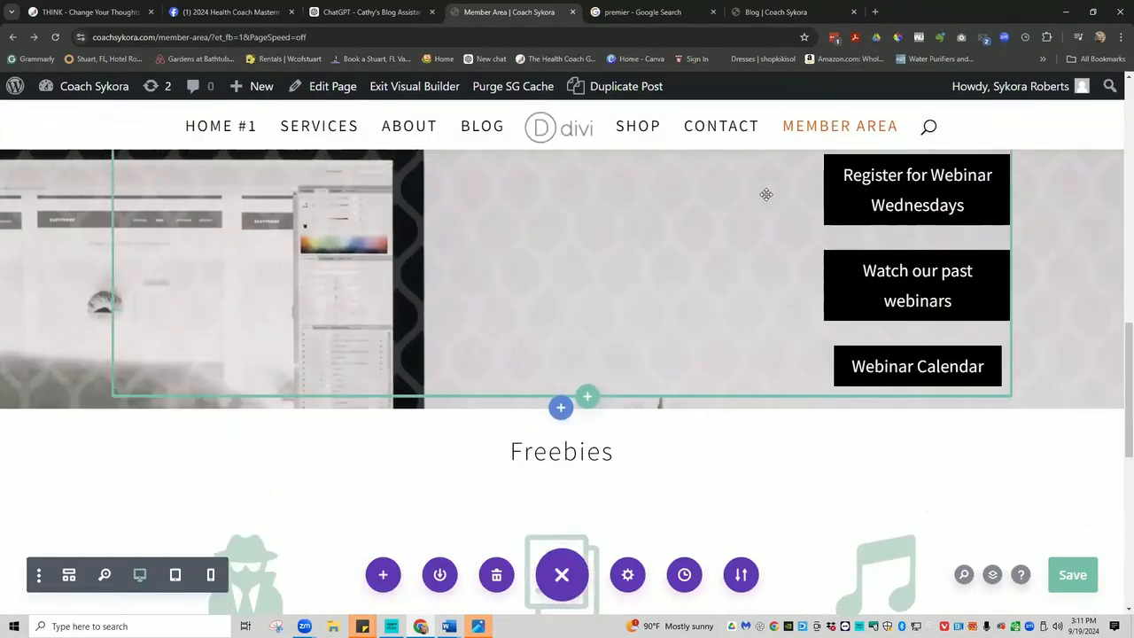
scroll(766, 194, up, 8)
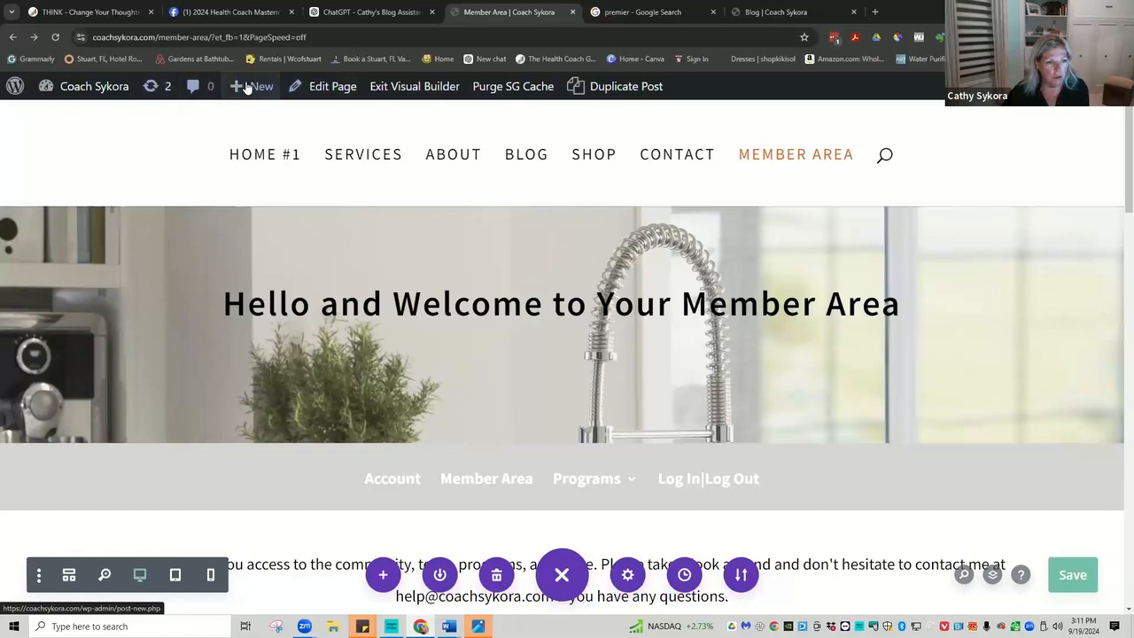
Create a new page titled 'Resources' and choose to build it with the Divi Builder.
mouse_move(247, 88)
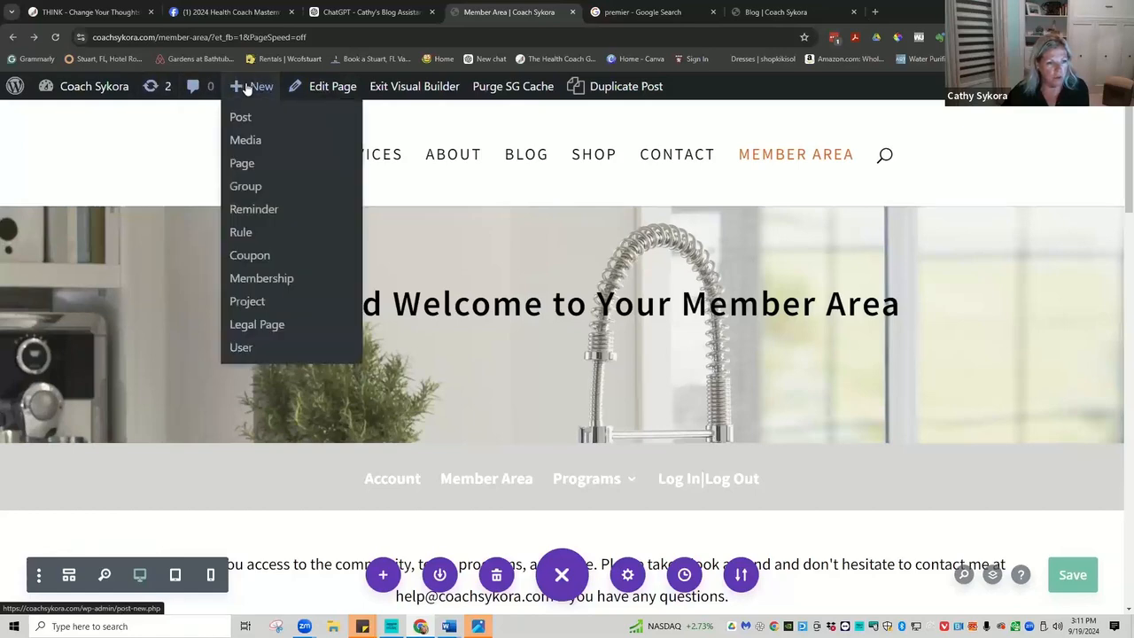
click(241, 164)
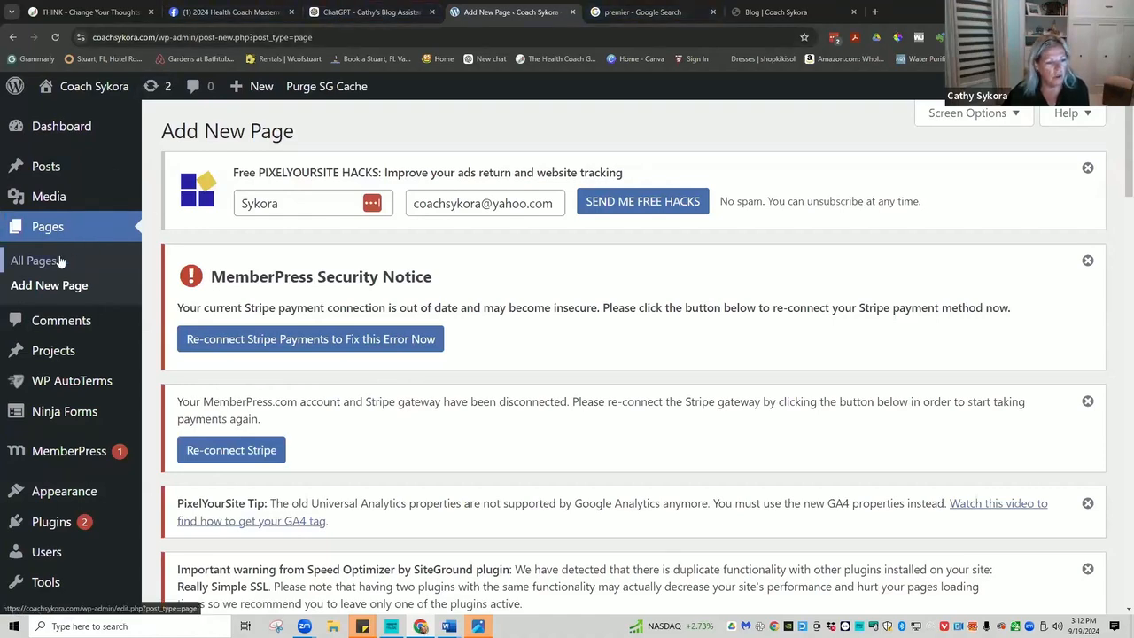
scroll(369, 331, down, 3)
scroll(369, 331, down, 8)
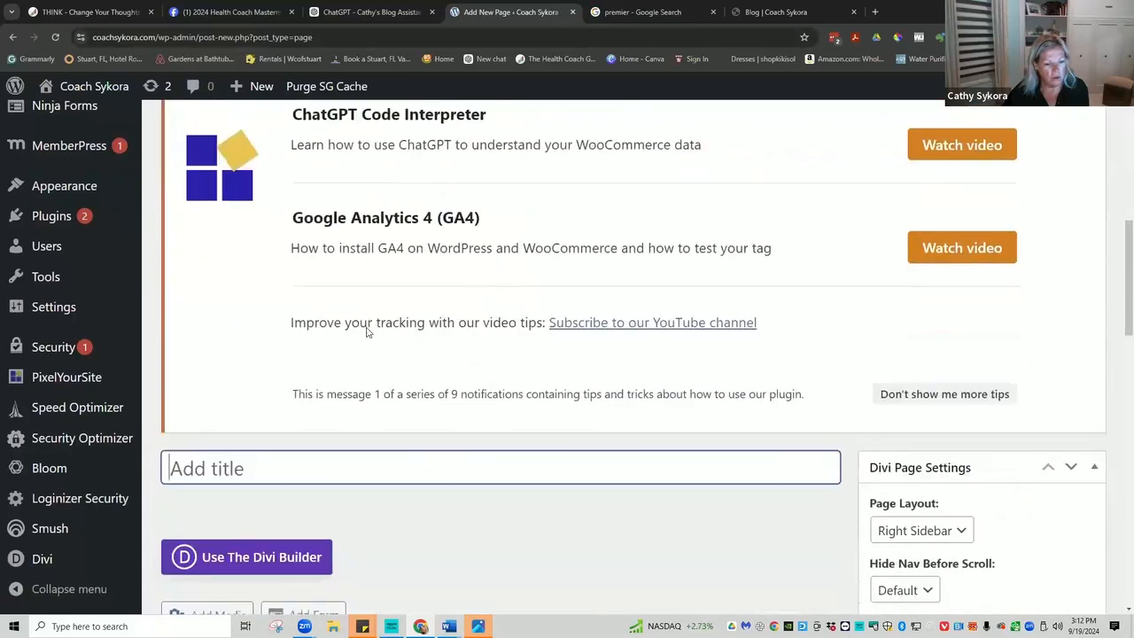
scroll(212, 164, up, 1)
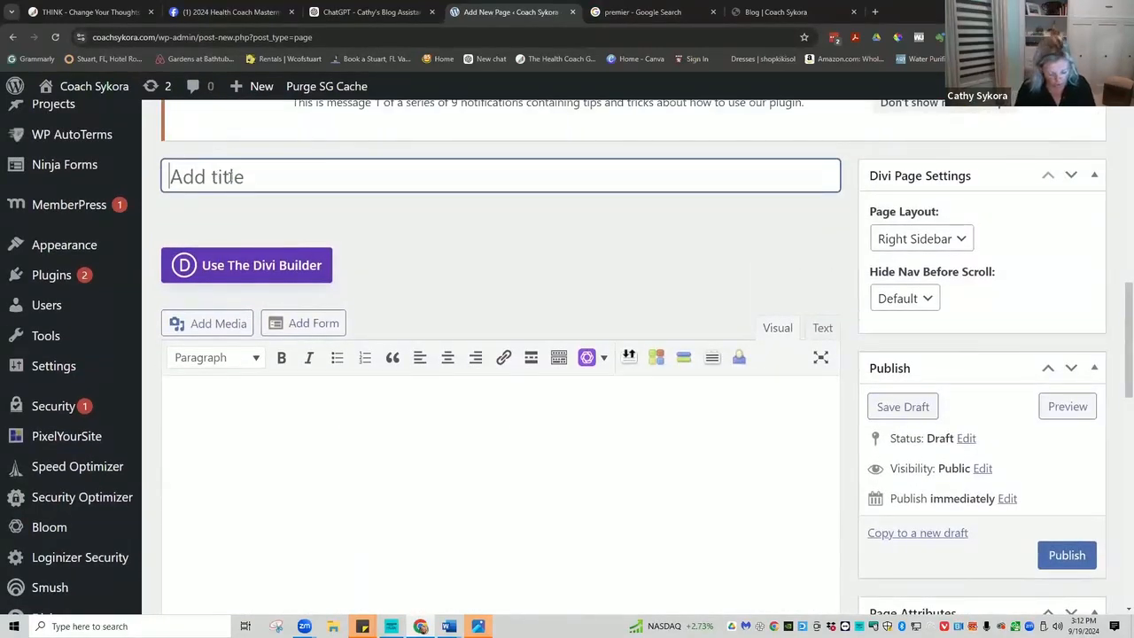
text(Resources)
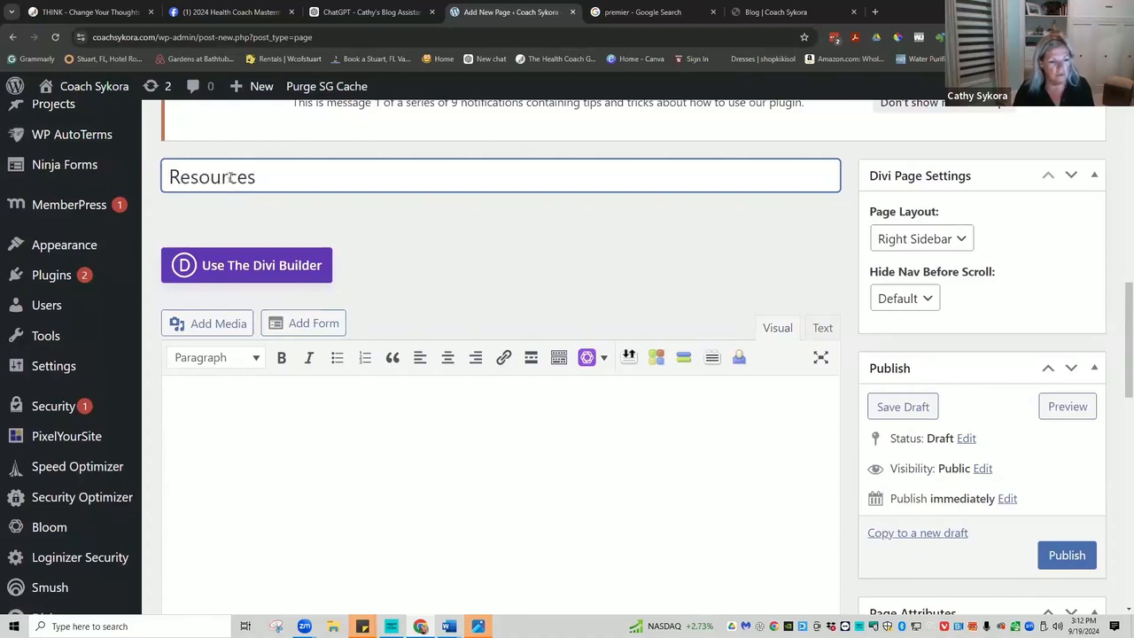
click(215, 264)
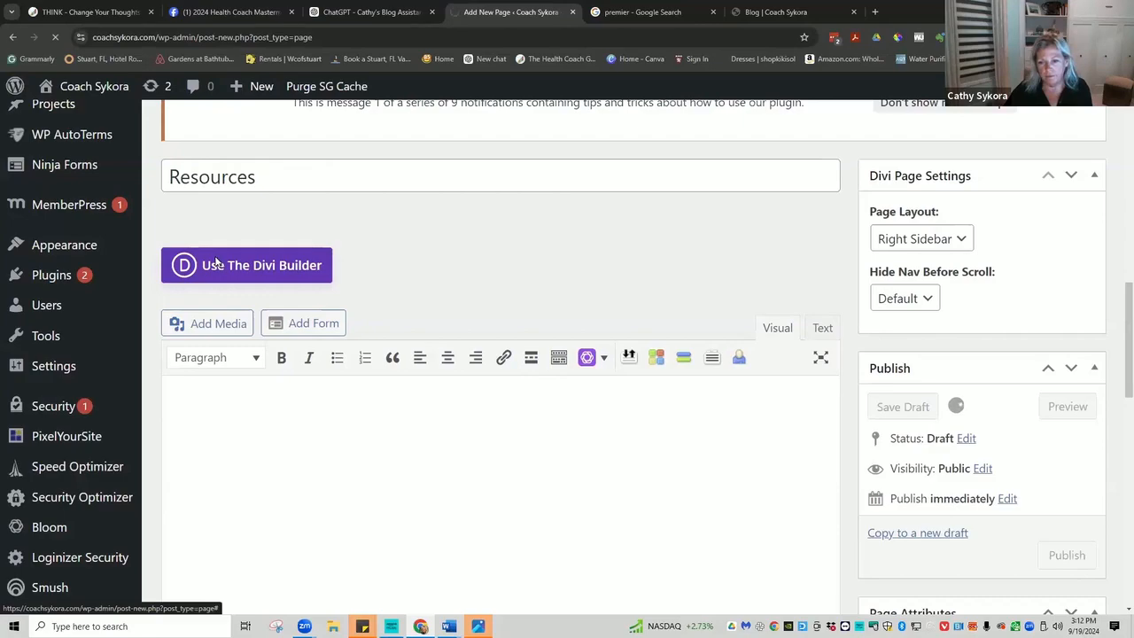
scroll(844, 262, down, 5)
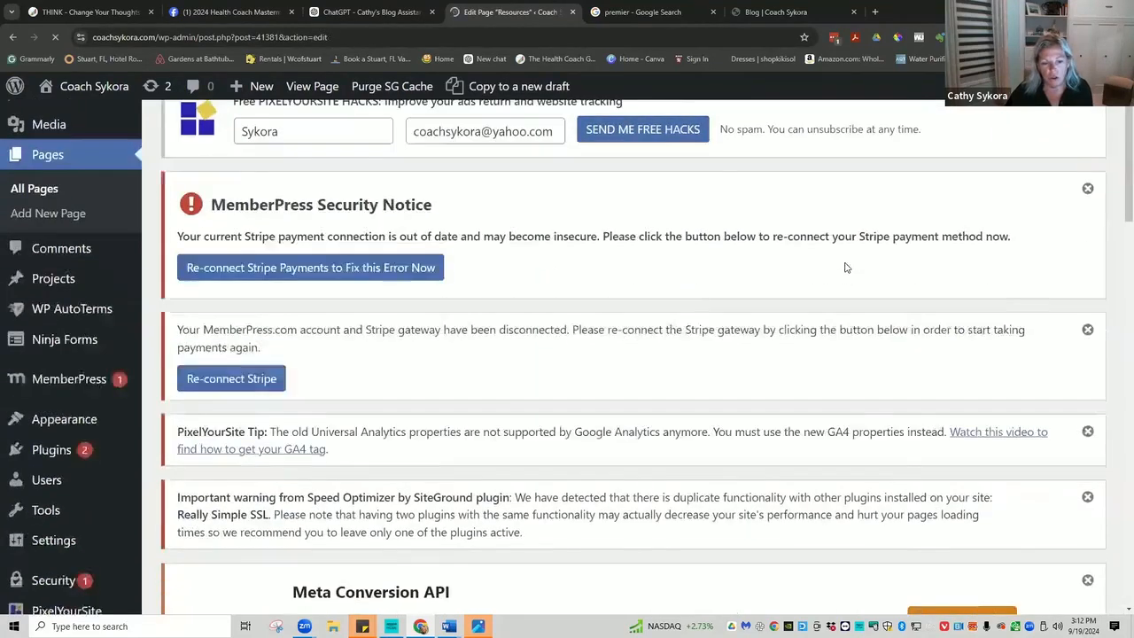
scroll(844, 267, down, 5)
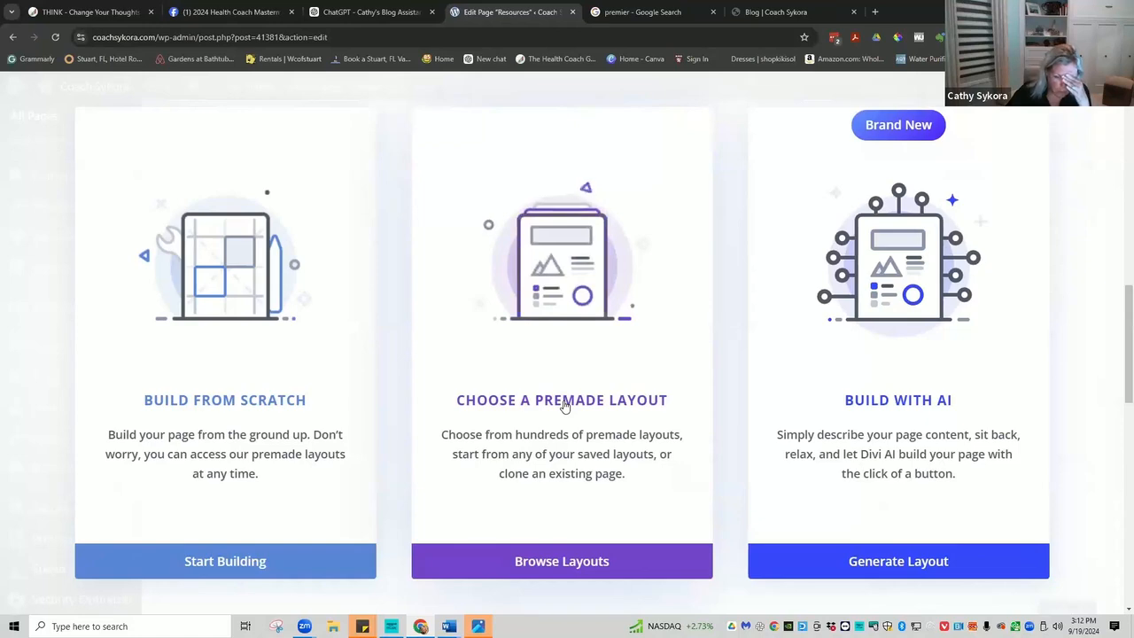
Browse layouts and scroll through the Your Existing Pages list.
click(556, 564)
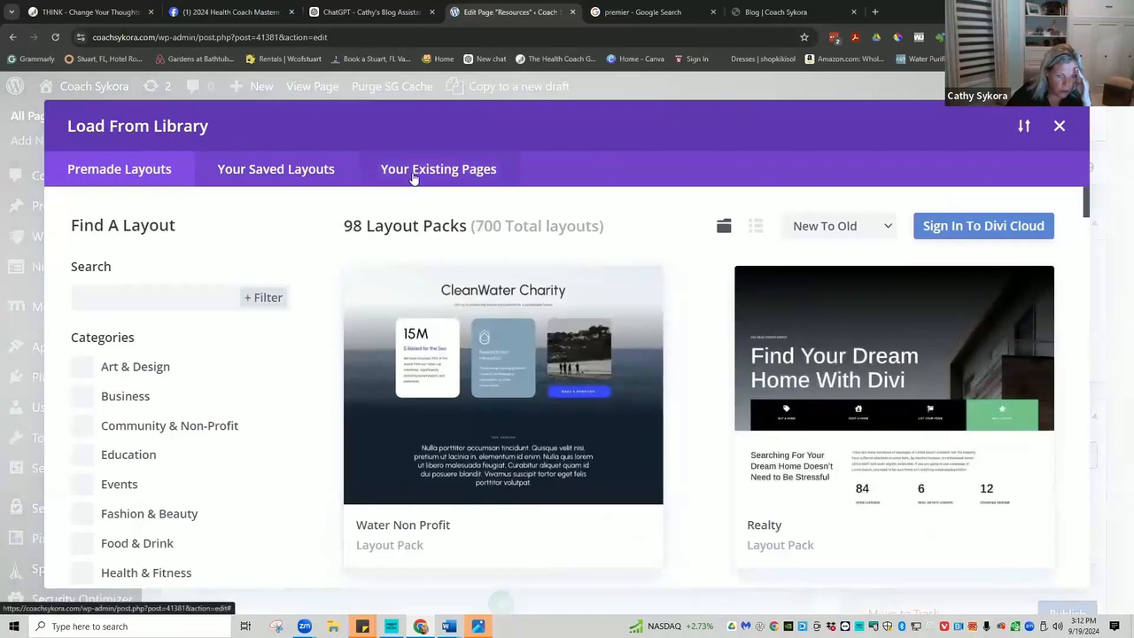
click(413, 178)
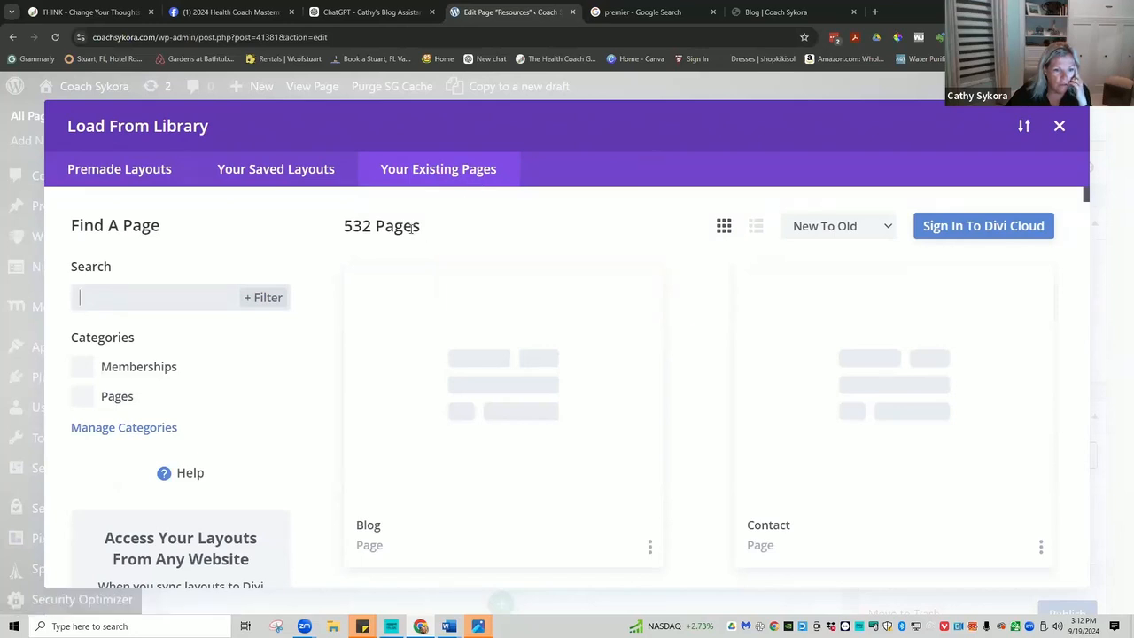
scroll(679, 367, down, 3)
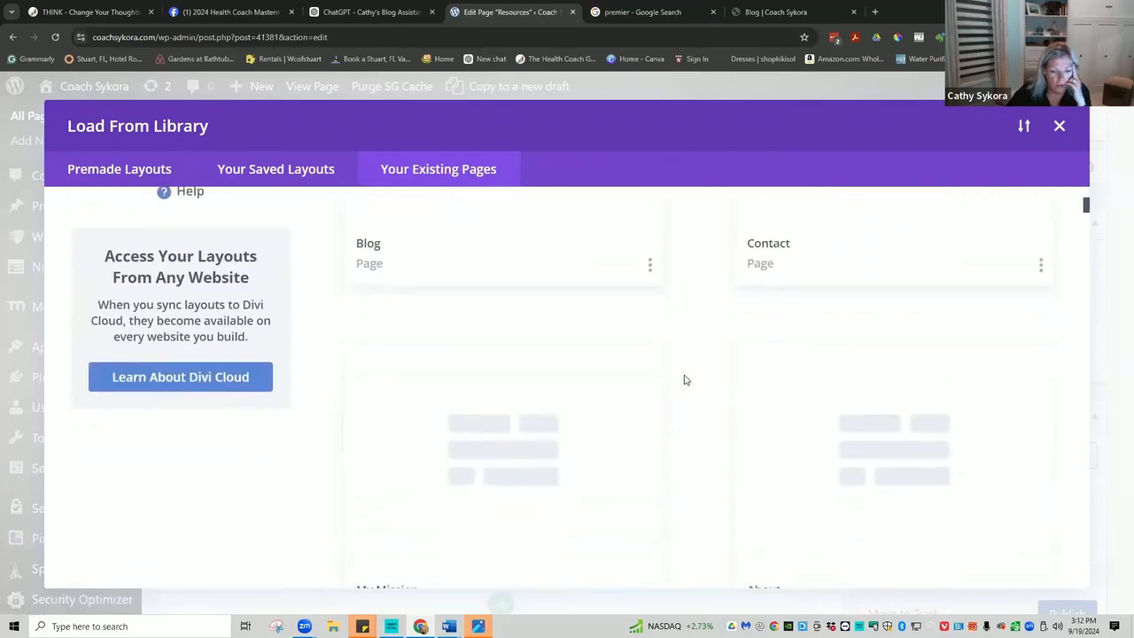
scroll(682, 377, down, 1)
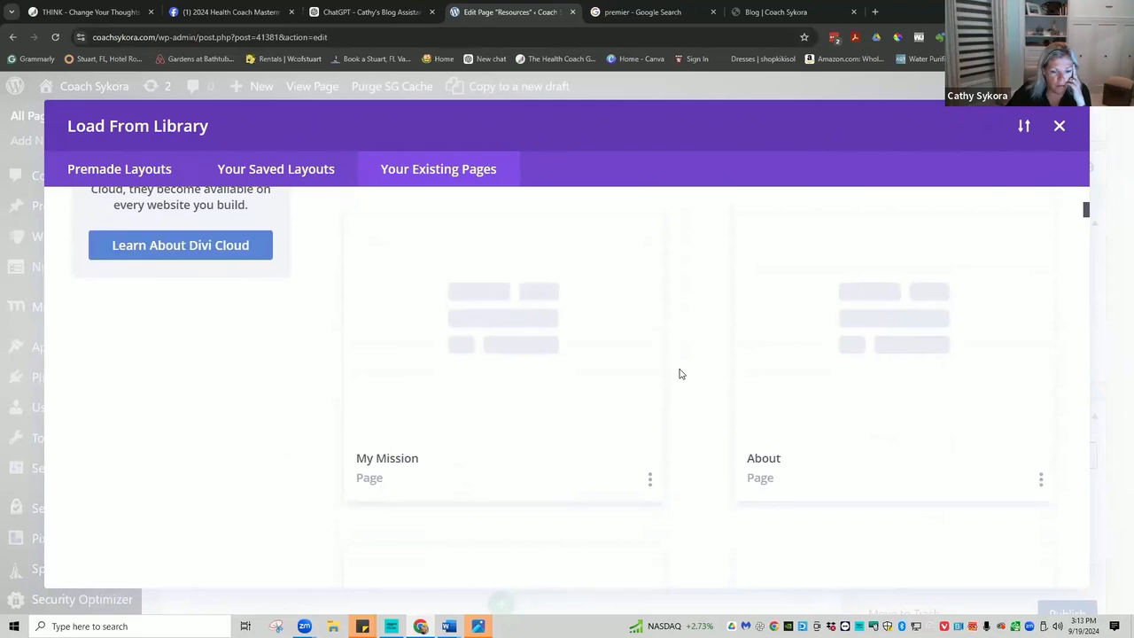
scroll(678, 371, down, 3)
scroll(678, 369, down, 3)
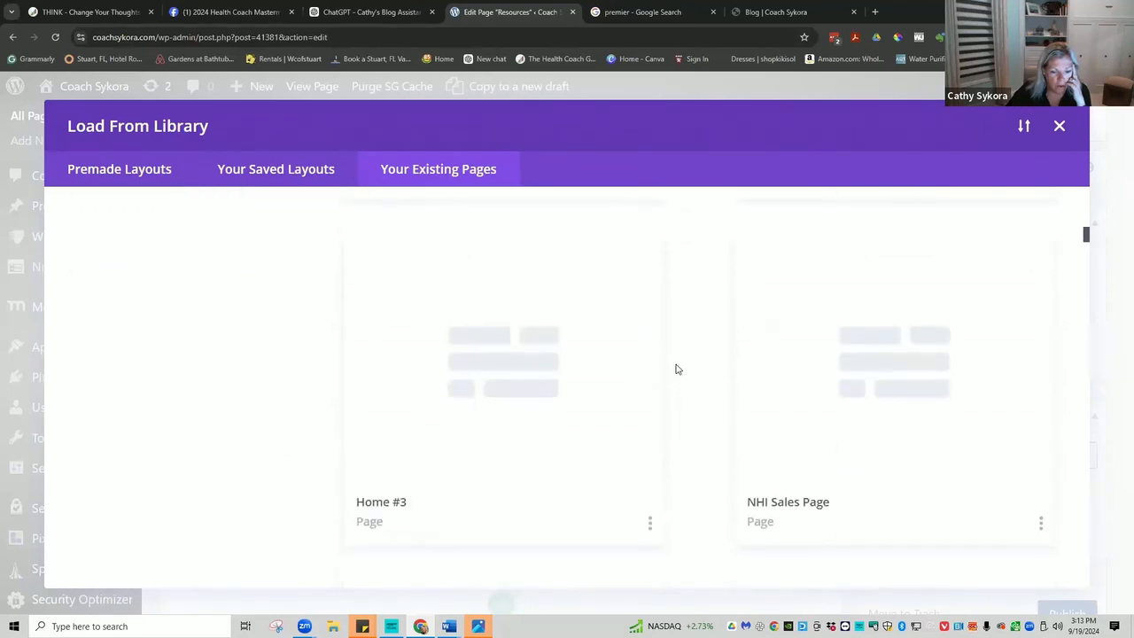
scroll(676, 369, down, 4)
scroll(675, 366, down, 2)
scroll(673, 363, down, 2)
scroll(306, 248, up, 8)
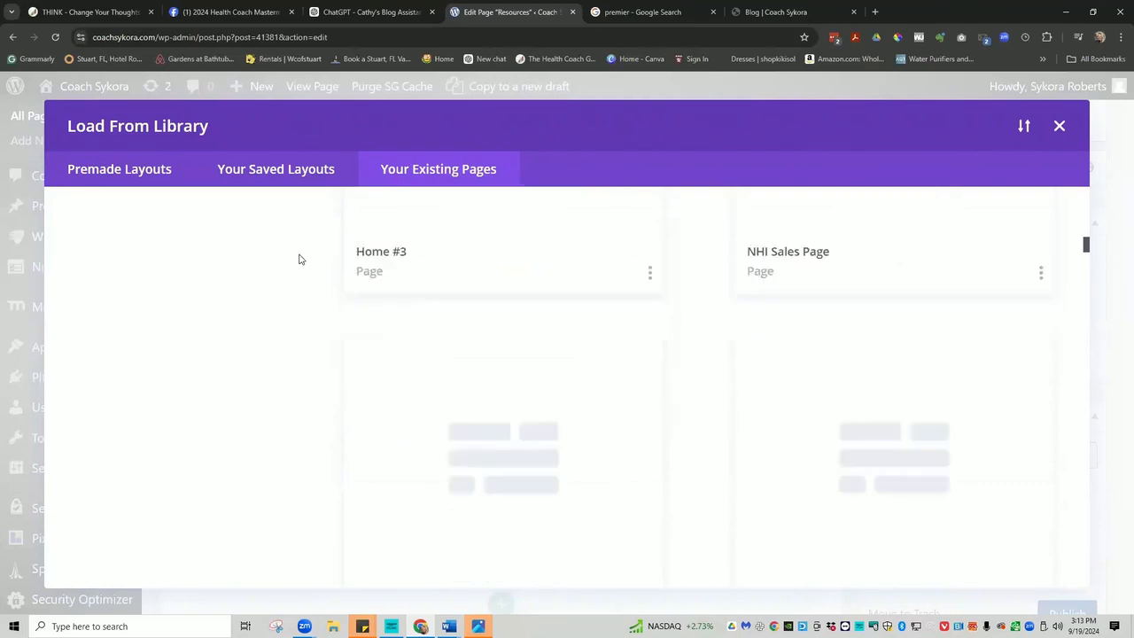
scroll(298, 227, up, 5)
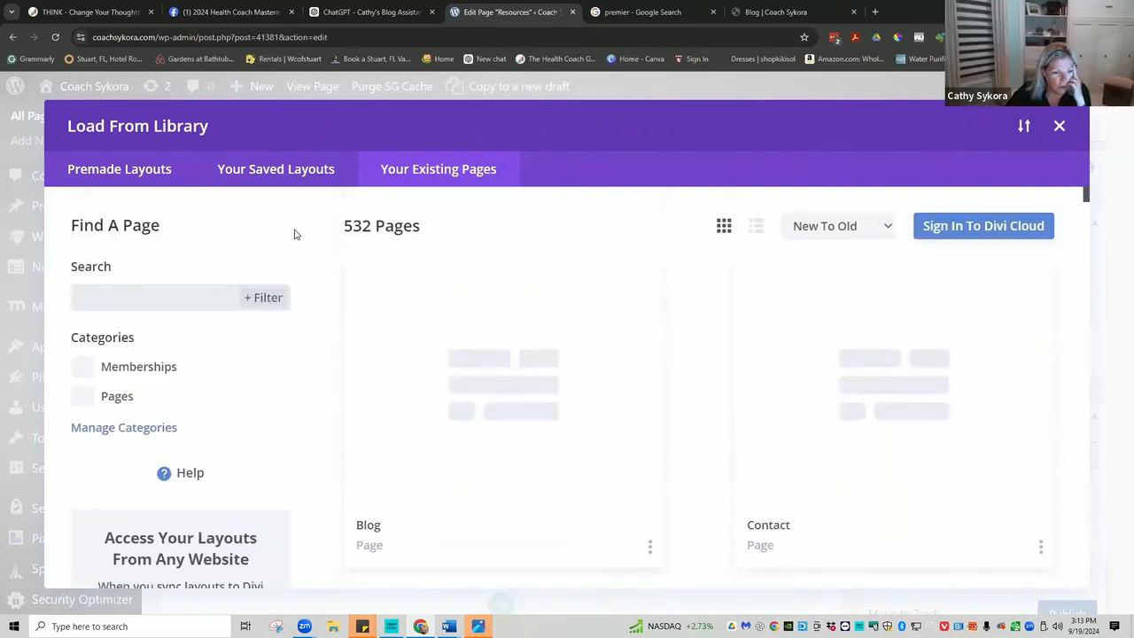
Search existing pages for 'goodies', 'freebie', then 'gifts', finding no results.
text(goodies)
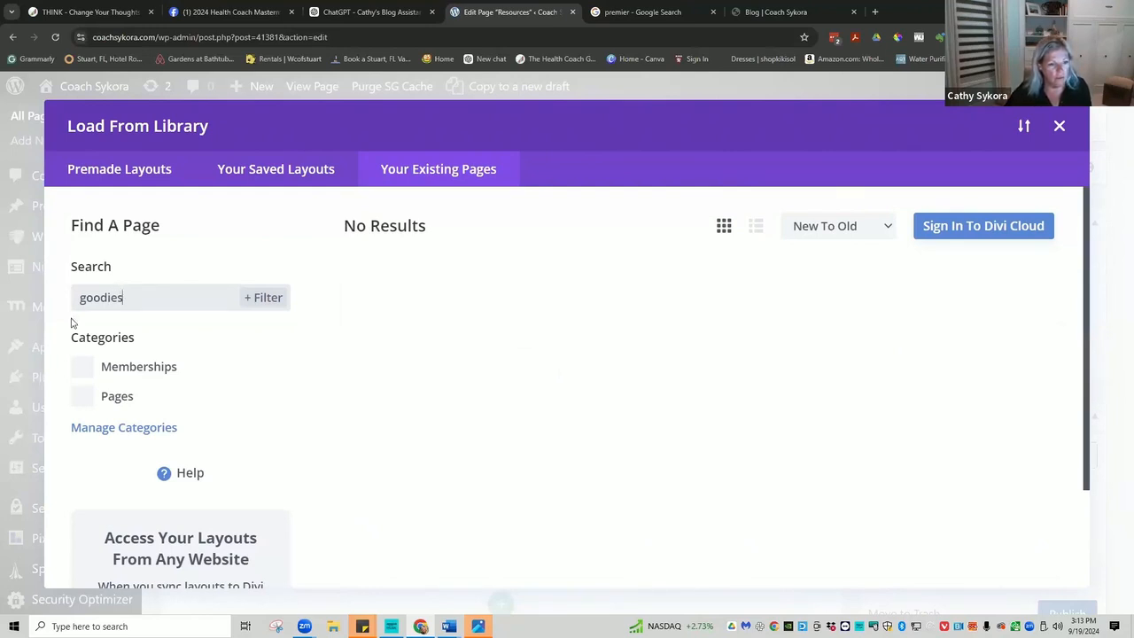
drag(128, 297, 67, 304)
text(freebies)
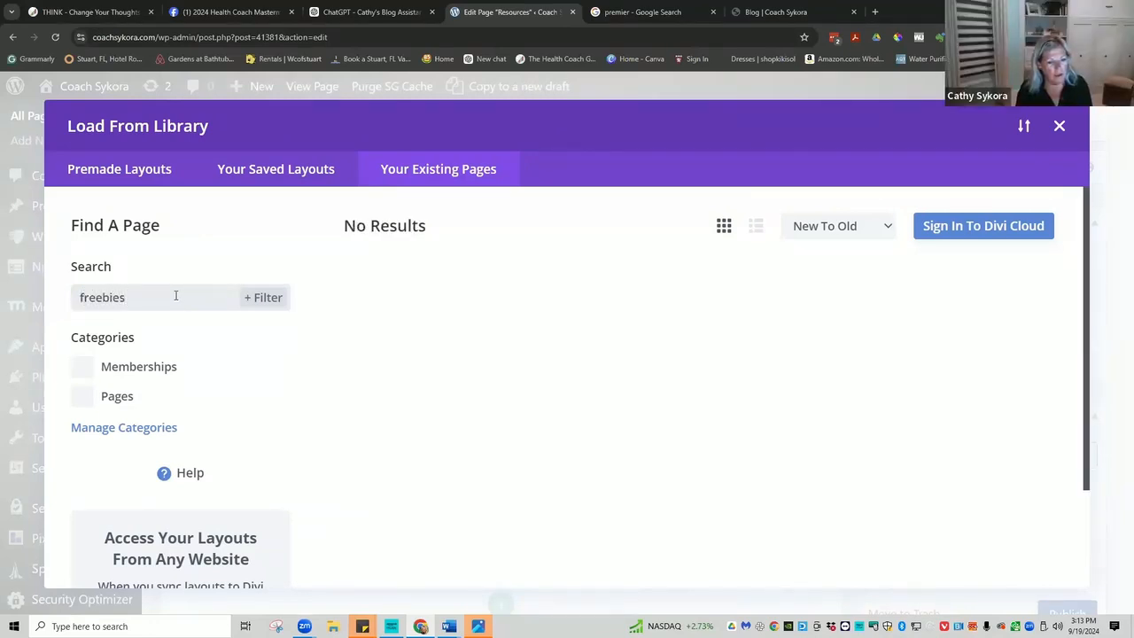
drag(134, 298, 62, 307)
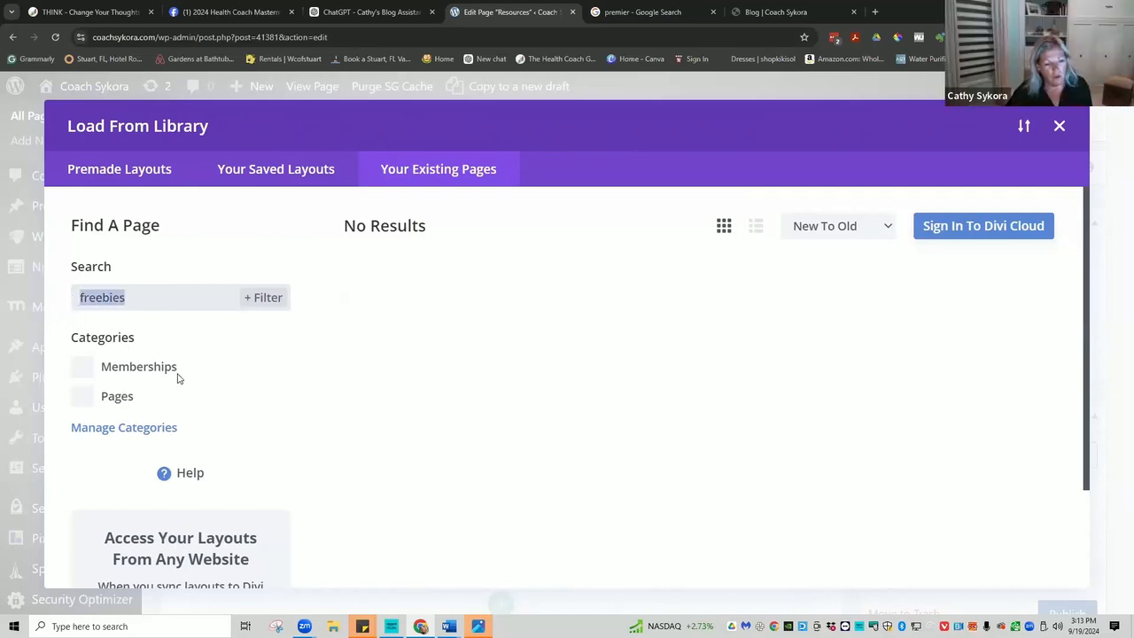
text(g)
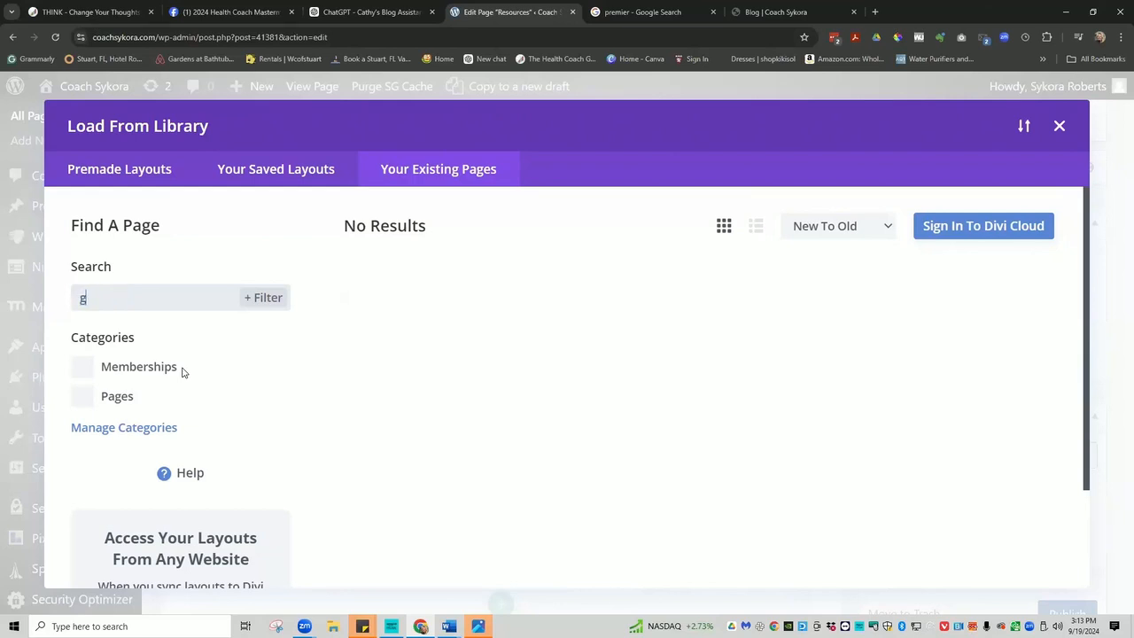
text(ifts)
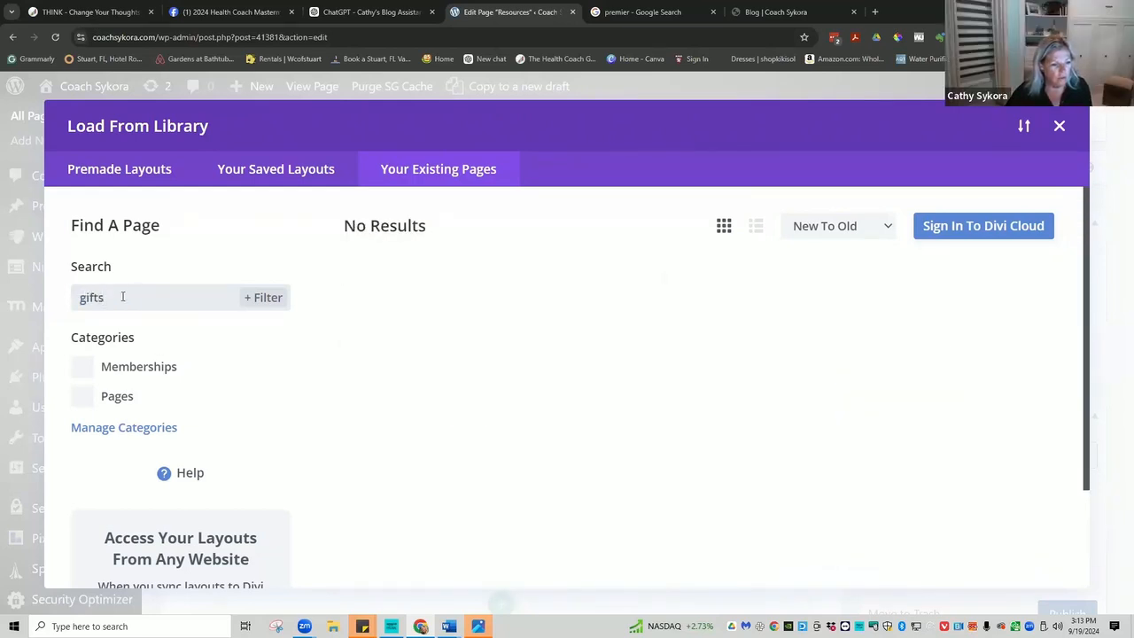
drag(98, 297, 75, 299)
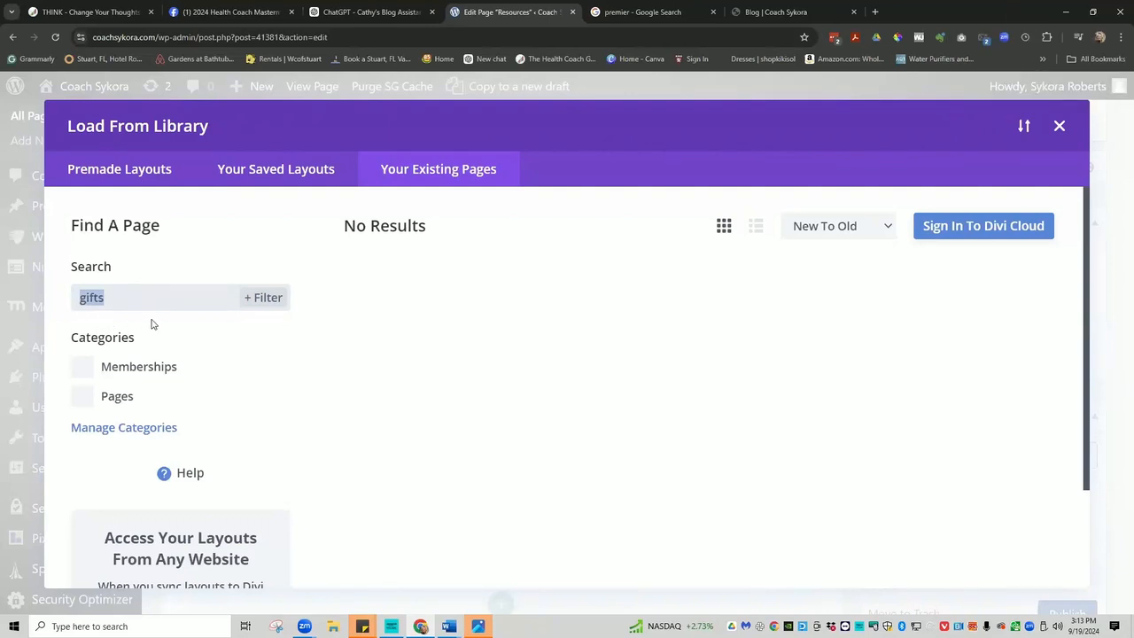
scroll(202, 384, down, 2)
scroll(203, 384, up, 3)
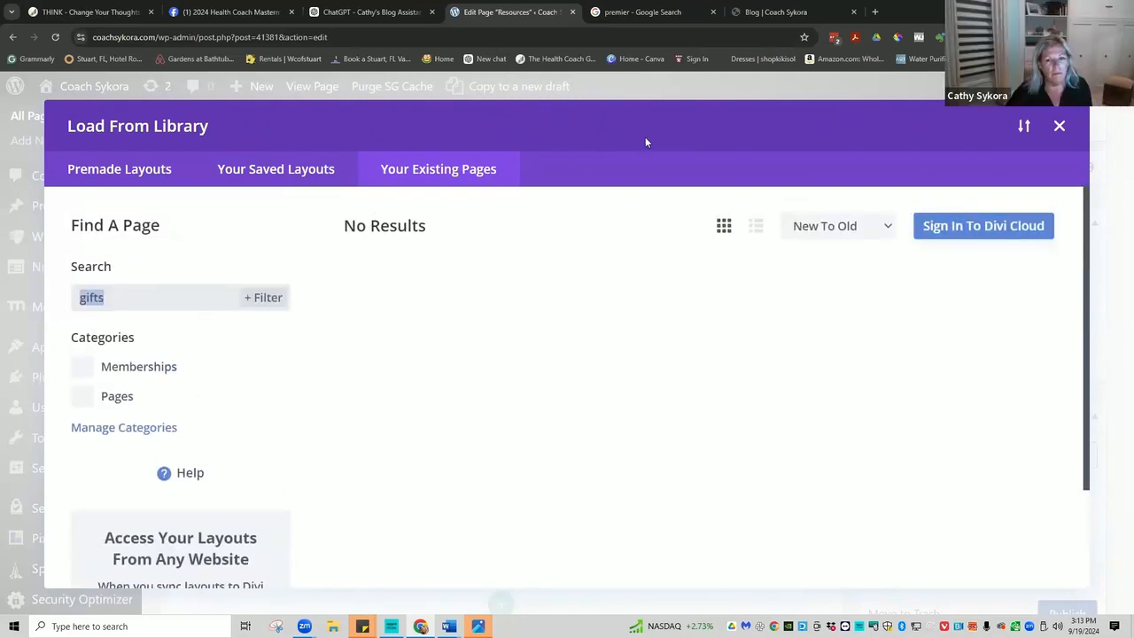
Close the Divi layout library on the Resources page.
click(1062, 128)
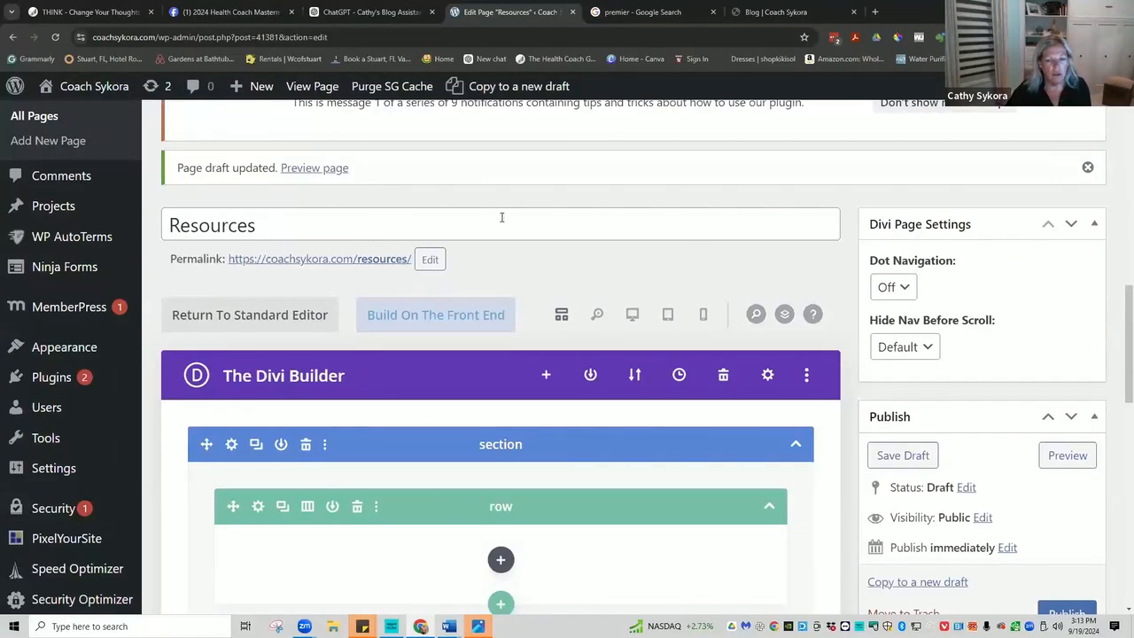
scroll(614, 330, down, 5)
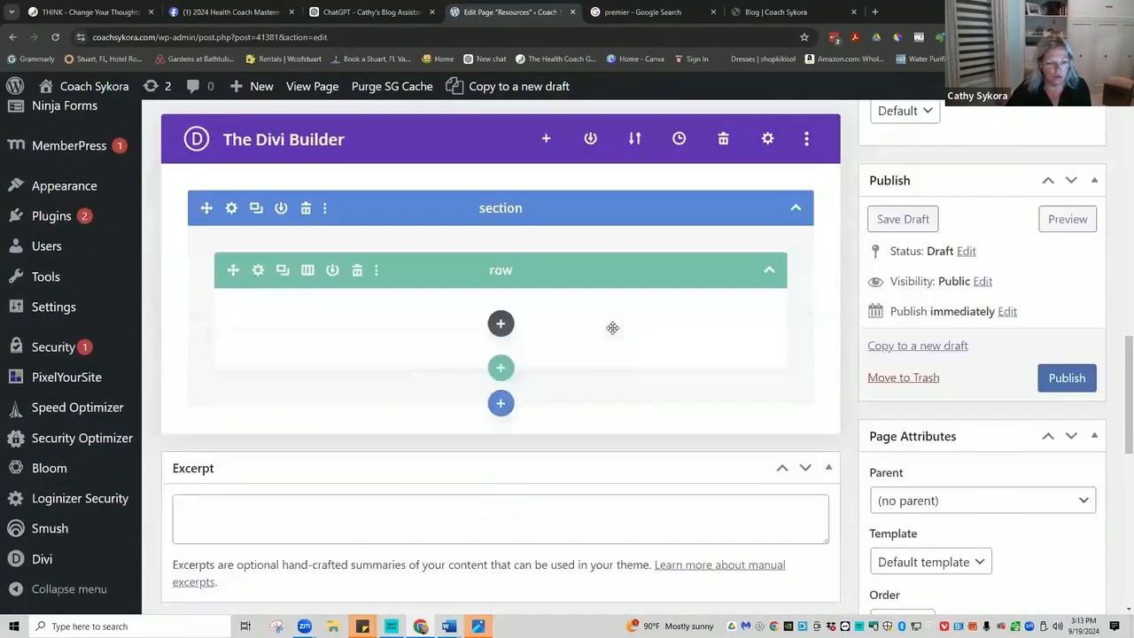
scroll(611, 327, up, 4)
scroll(611, 325, up, 8)
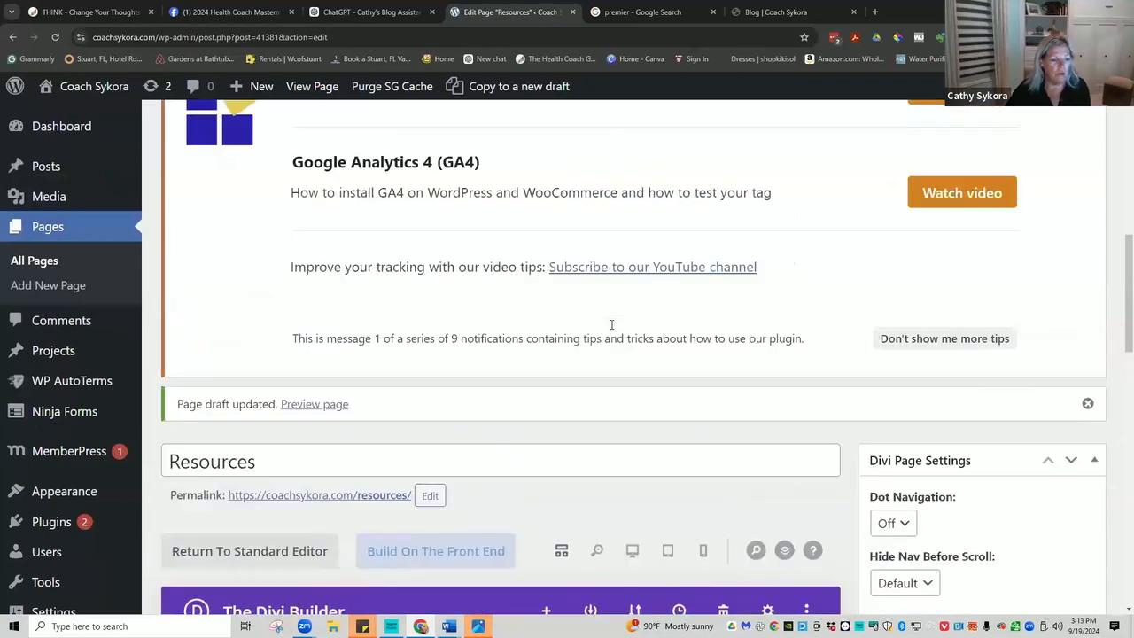
scroll(611, 328, up, 6)
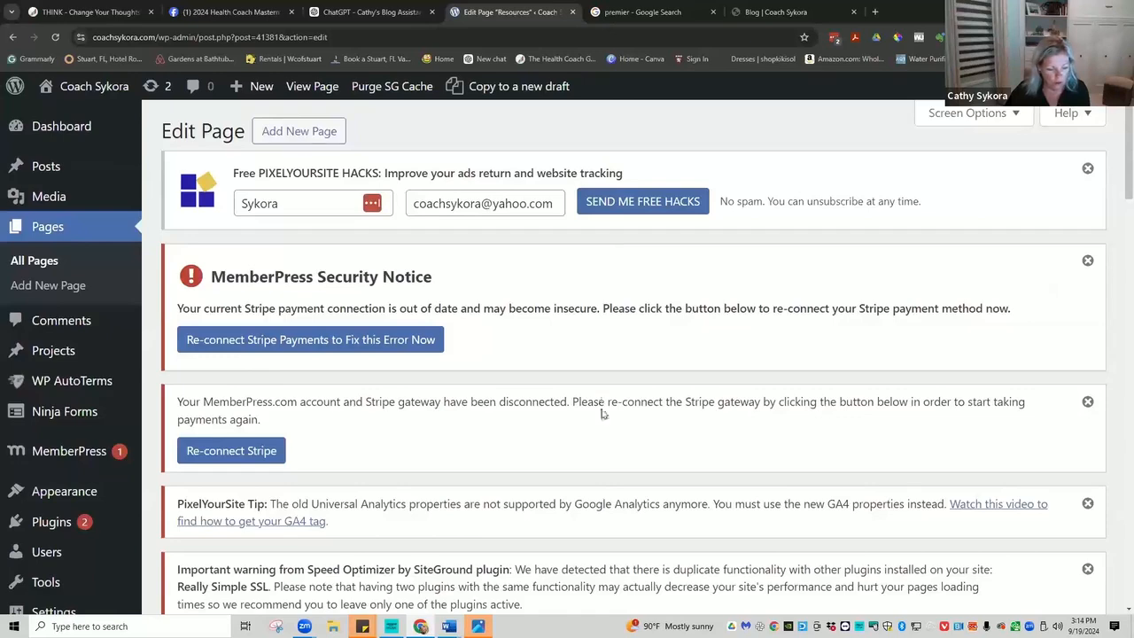
scroll(601, 413, down, 14)
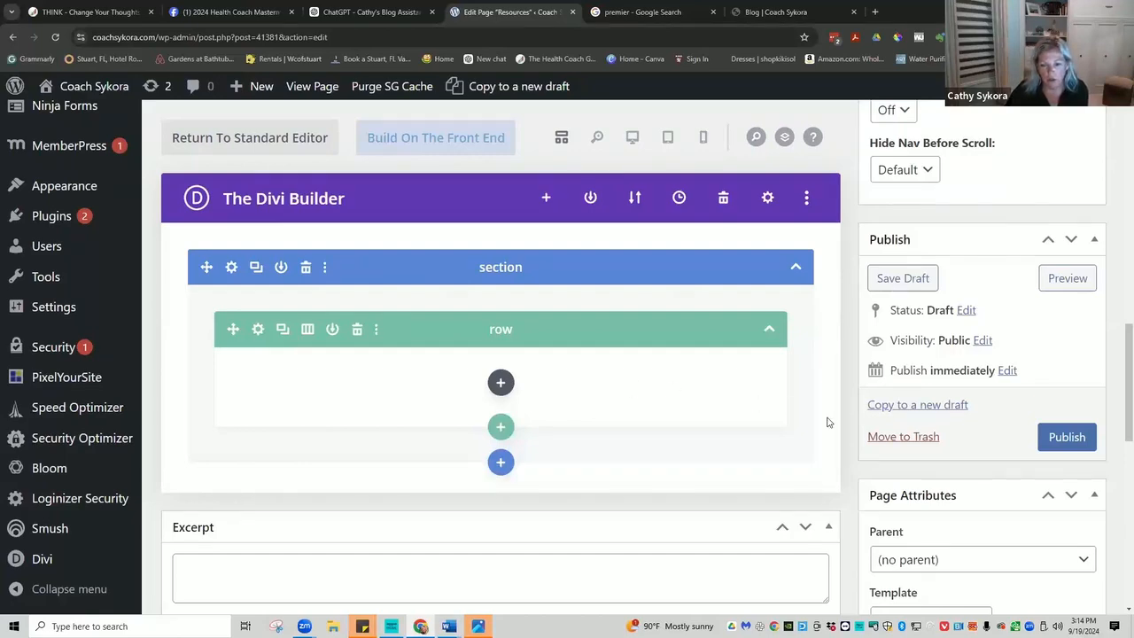
scroll(908, 363, up, 1)
Save the Resources page draft and minimize Chrome to reveal the Photos window.
click(903, 337)
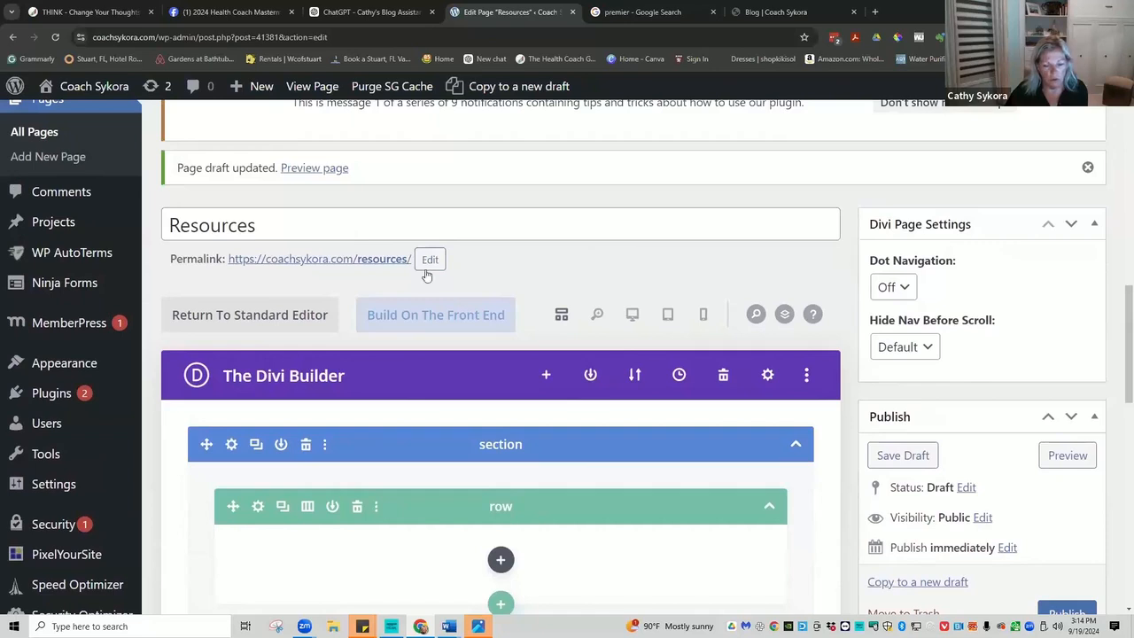
scroll(976, 460, down, 1)
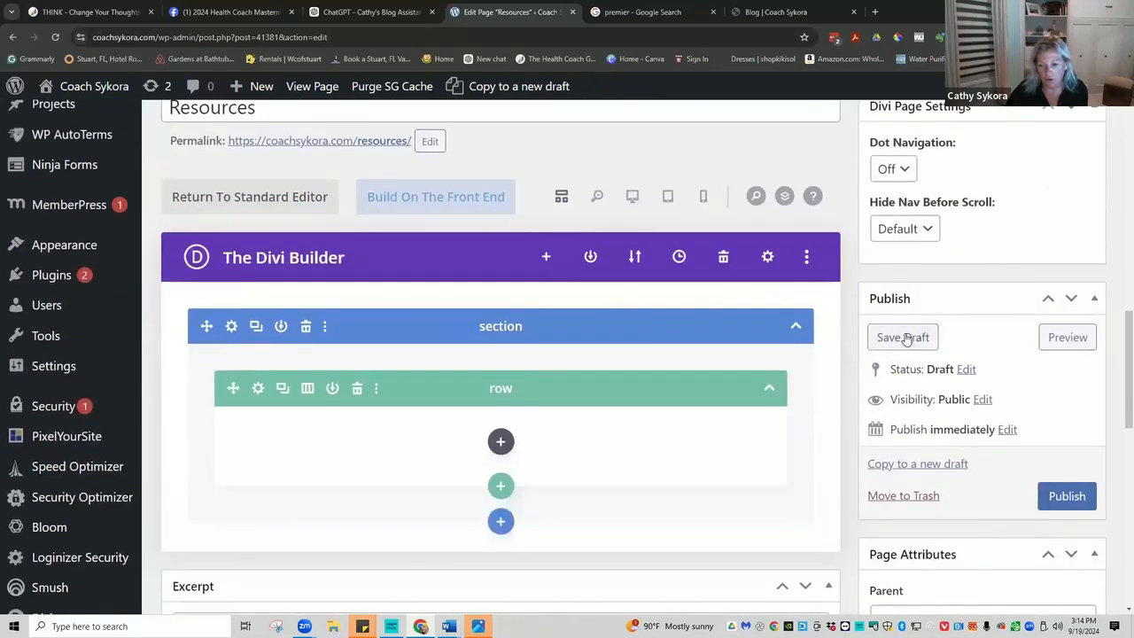
click(905, 337)
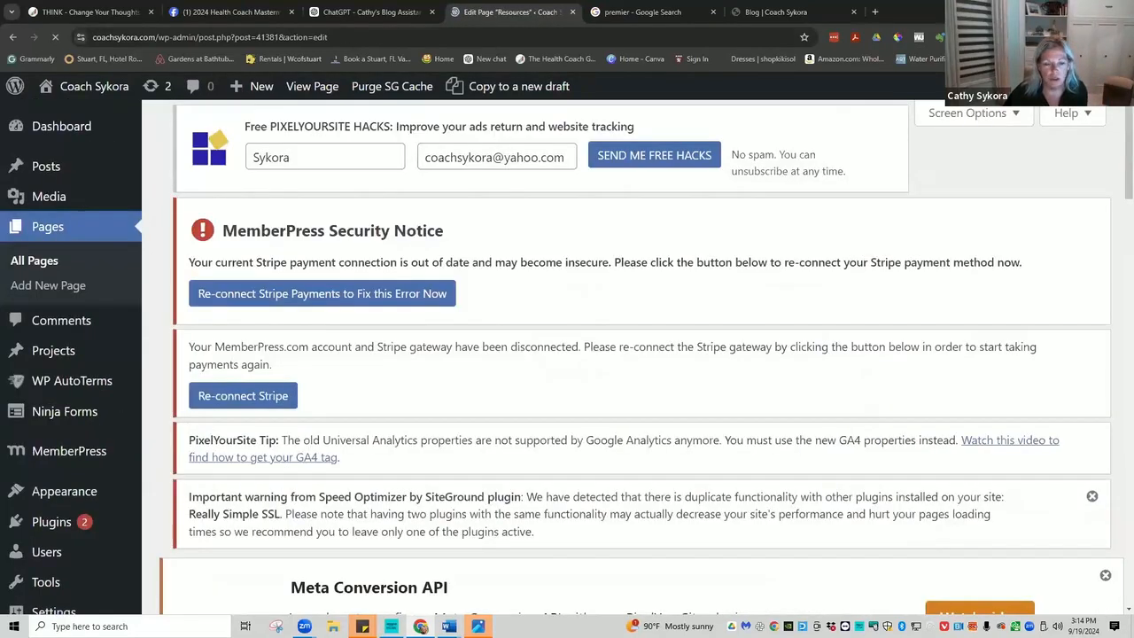
click(1065, 11)
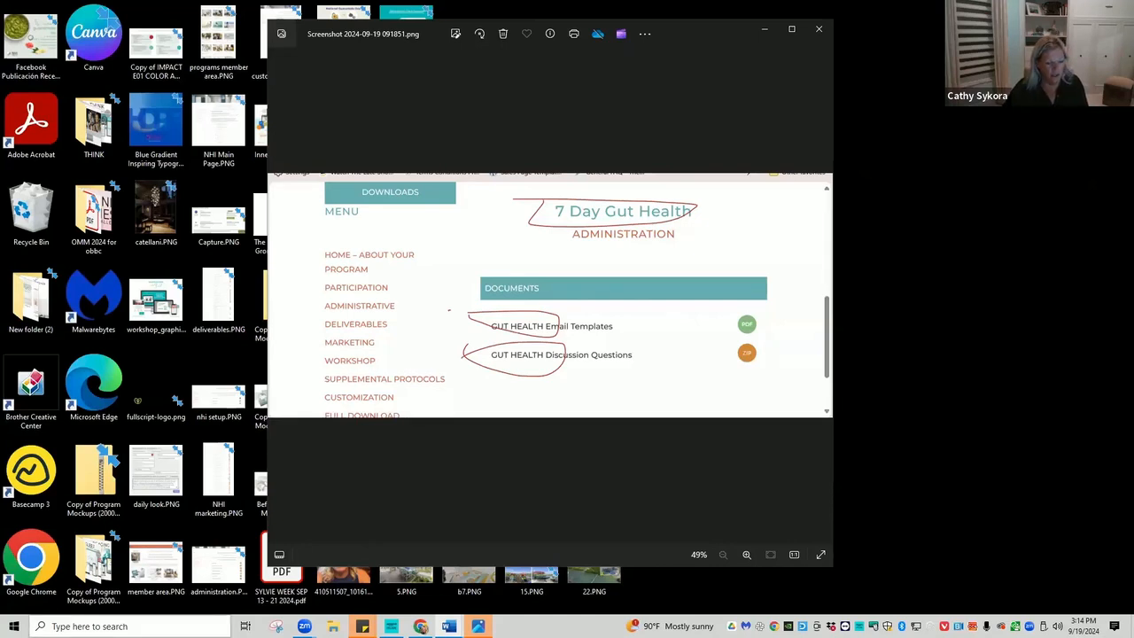
Maximize Photos to show the annotated 7 Day Gut Health documents screenshot full screen.
mouse_move(448, 626)
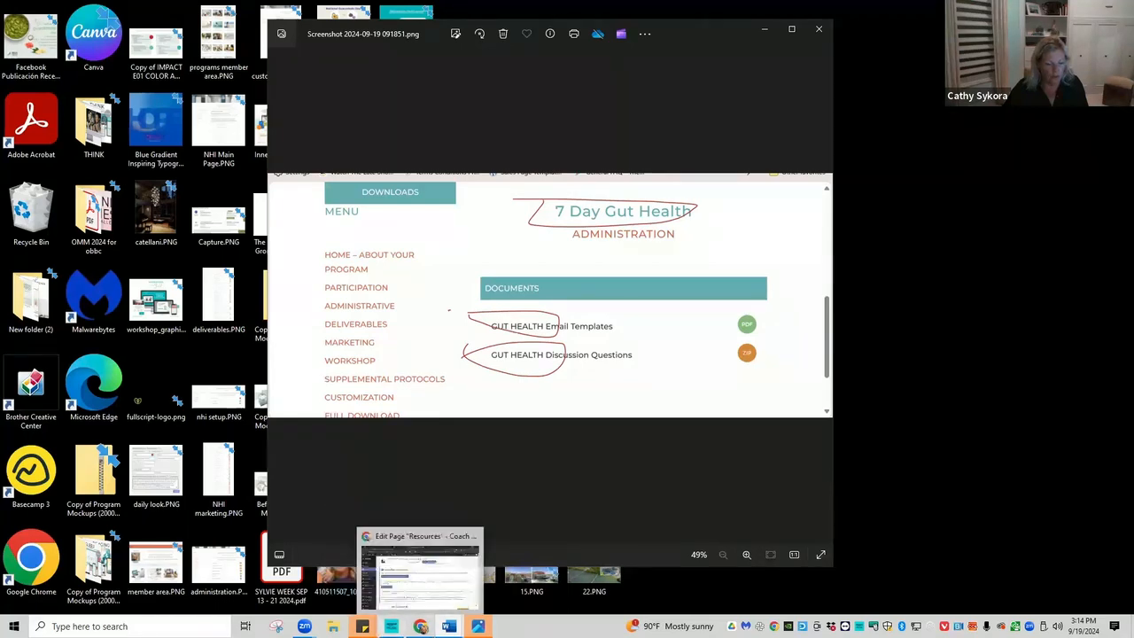
mouse_move(304, 626)
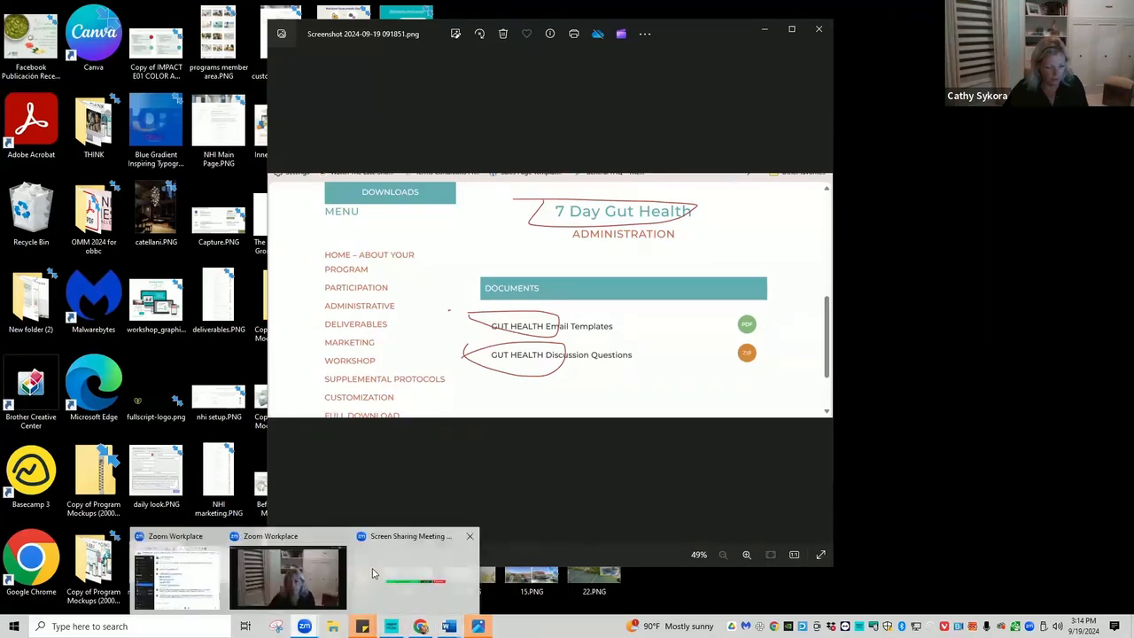
click(373, 572)
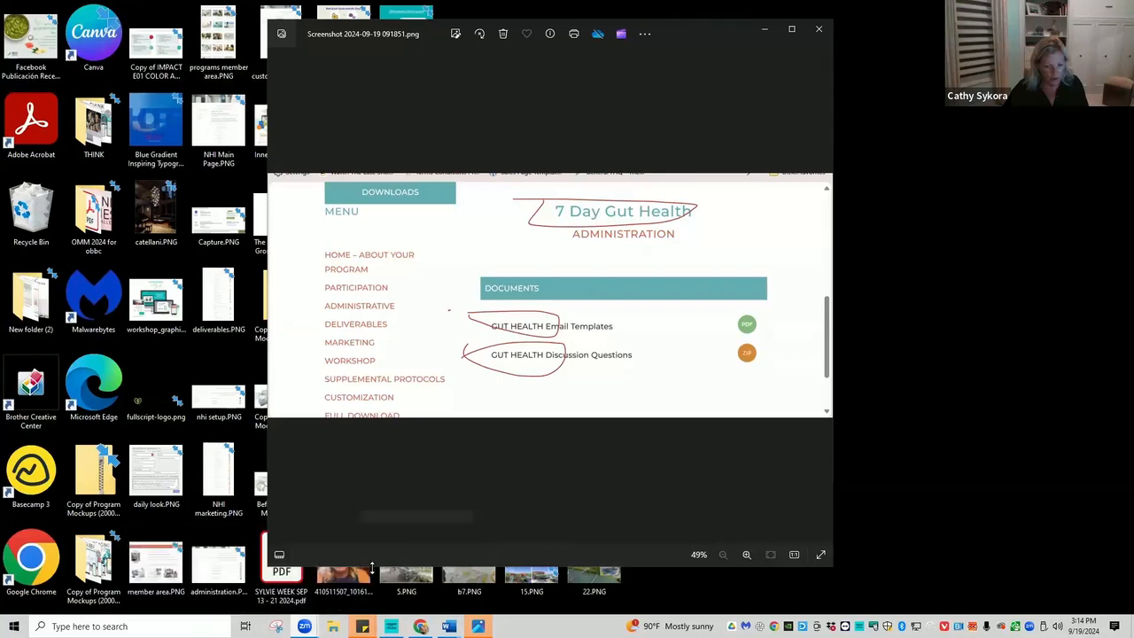
click(792, 30)
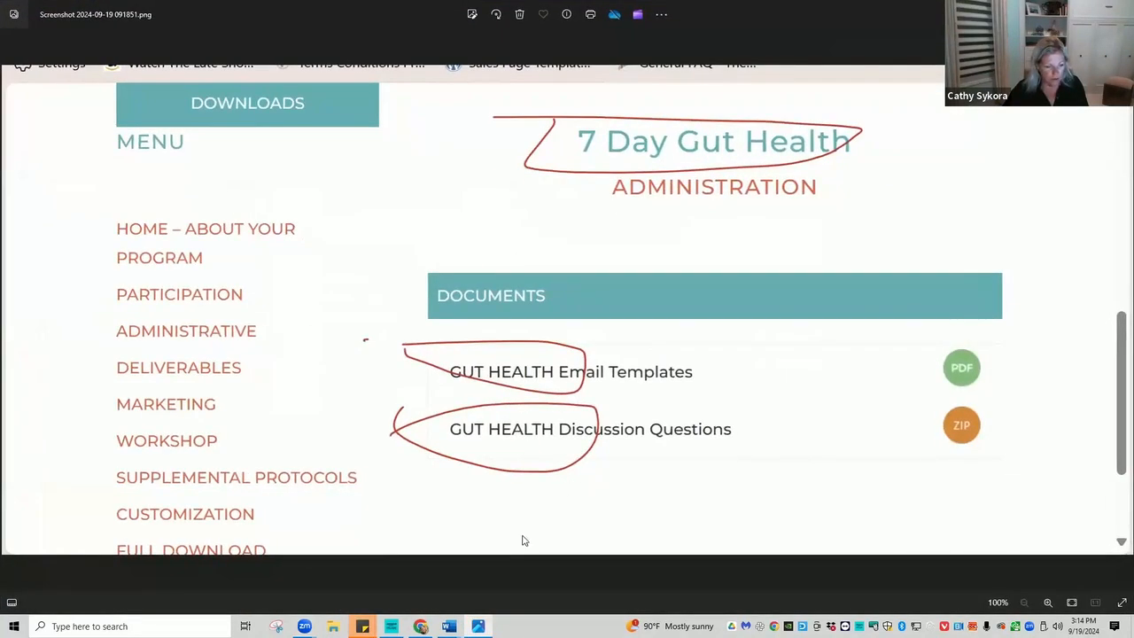
scroll(523, 523, up, 2)
scroll(523, 517, down, 2)
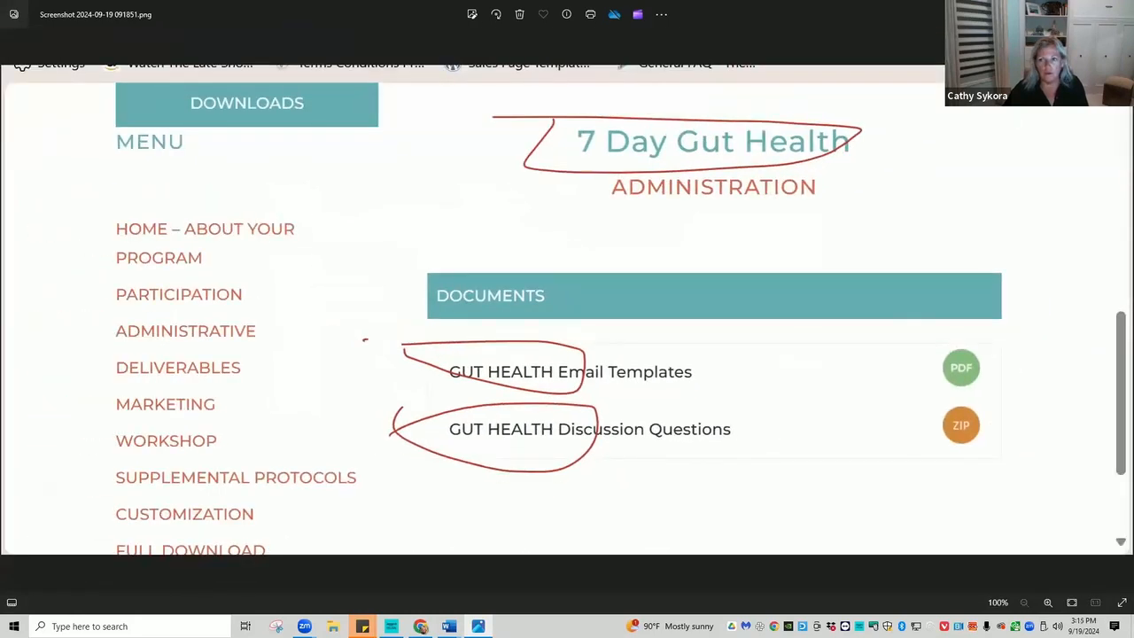
Minimize Photos and bring Chrome with the Gifts page back via the Zoom meeting controls.
click(1066, 11)
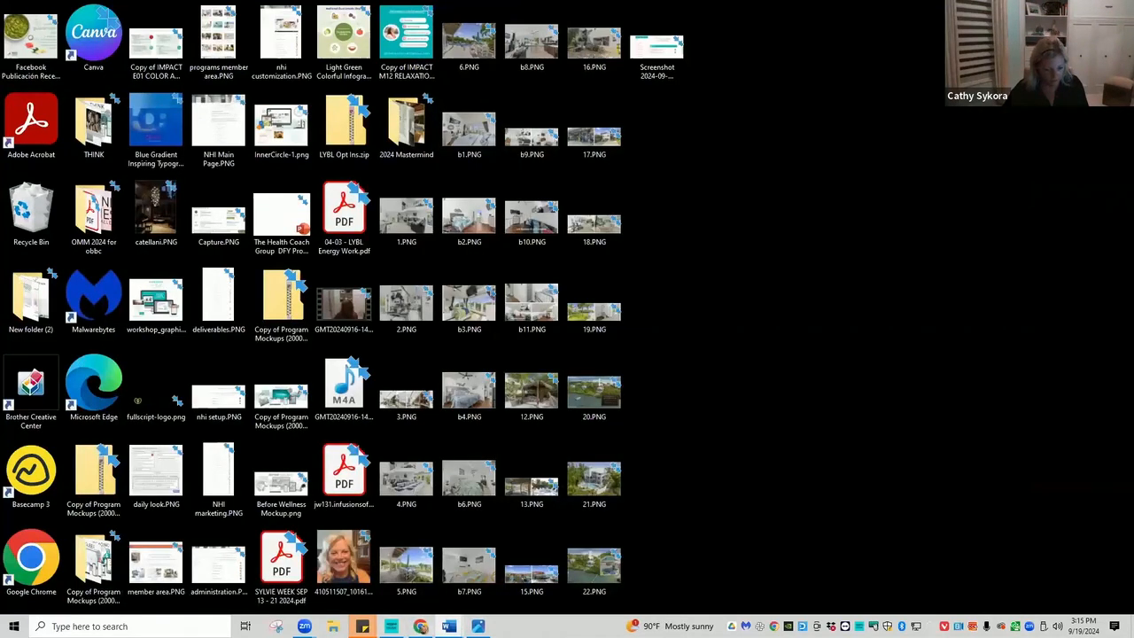
mouse_move(303, 626)
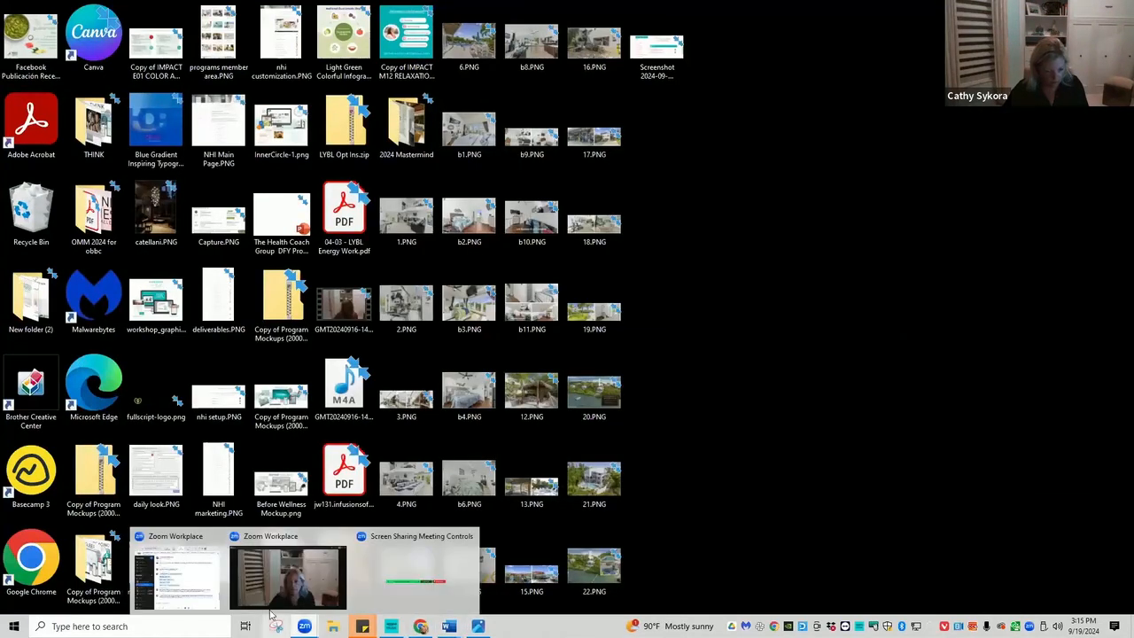
click(402, 574)
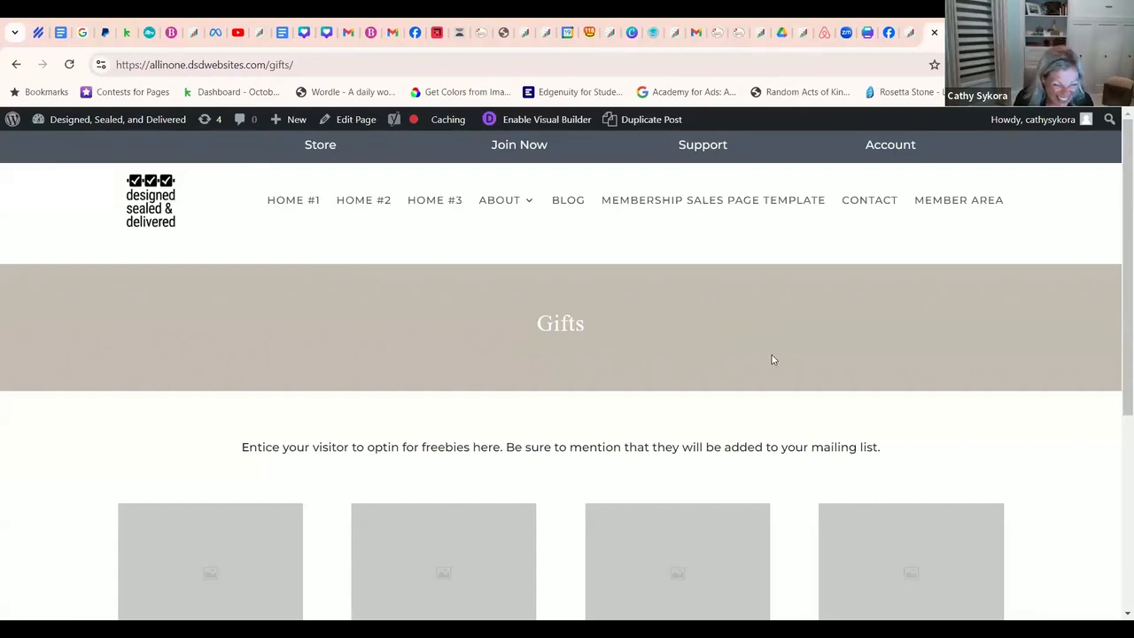
Edit the Gifts page and export its Divi layout, saving it as Gifts (1).json.
scroll(771, 359, down, 4)
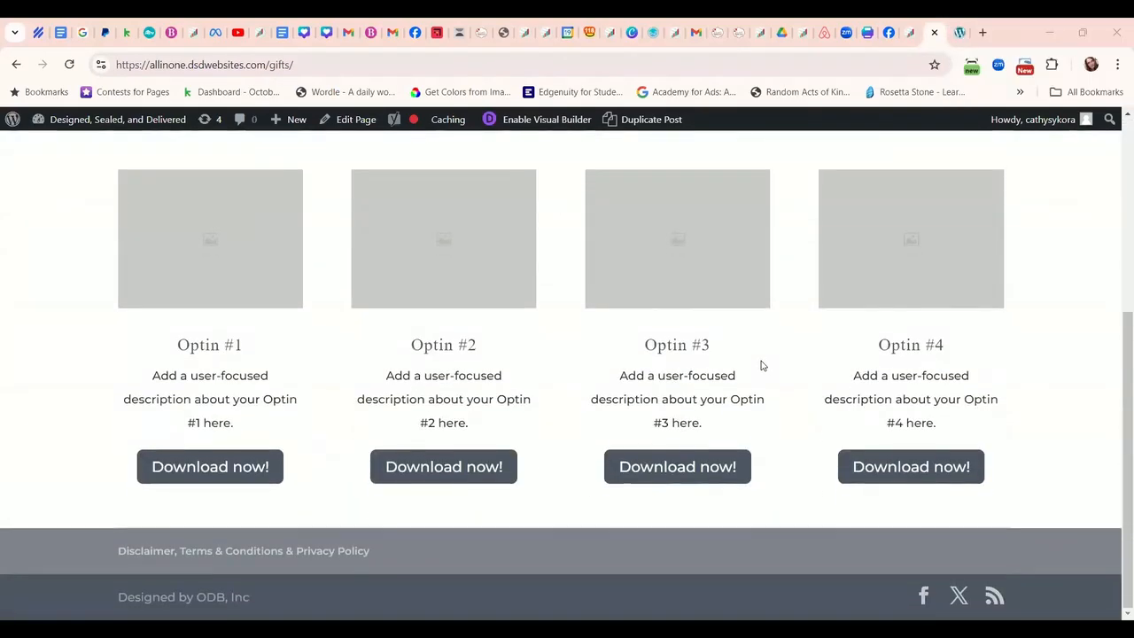
scroll(759, 366, up, 4)
scroll(759, 366, down, 3)
scroll(694, 285, up, 3)
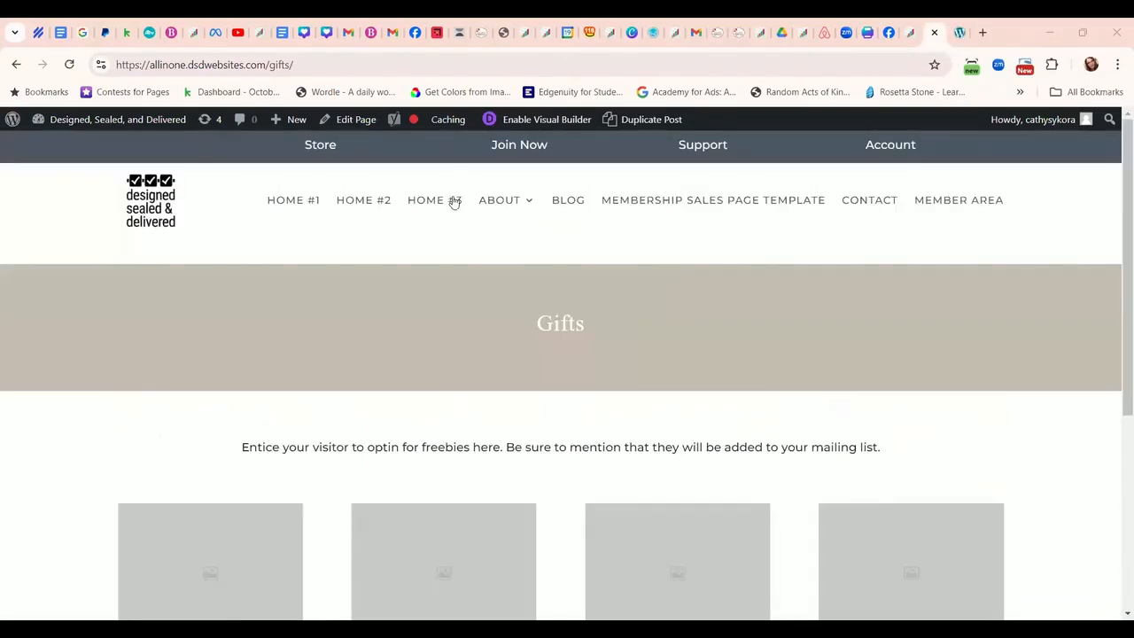
click(371, 236)
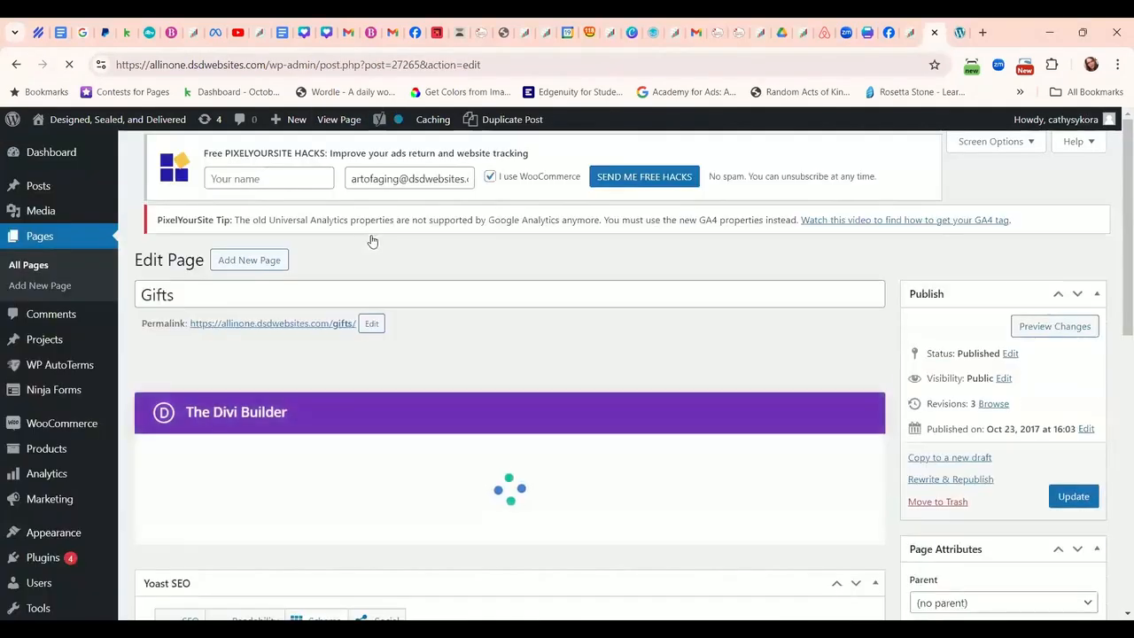
scroll(545, 343, down, 1)
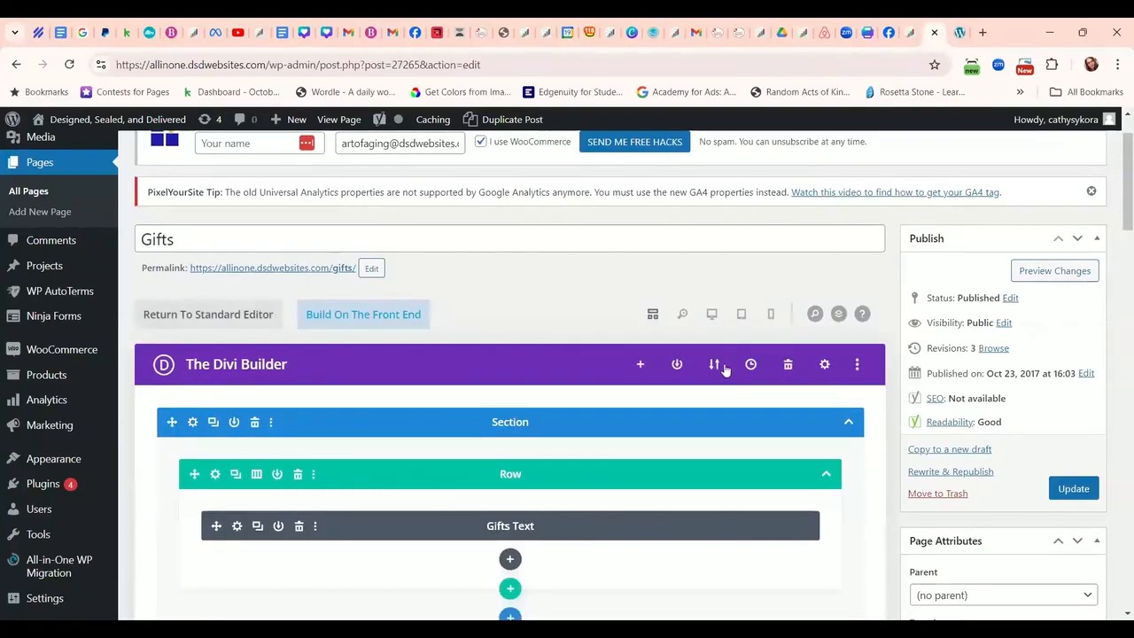
click(714, 365)
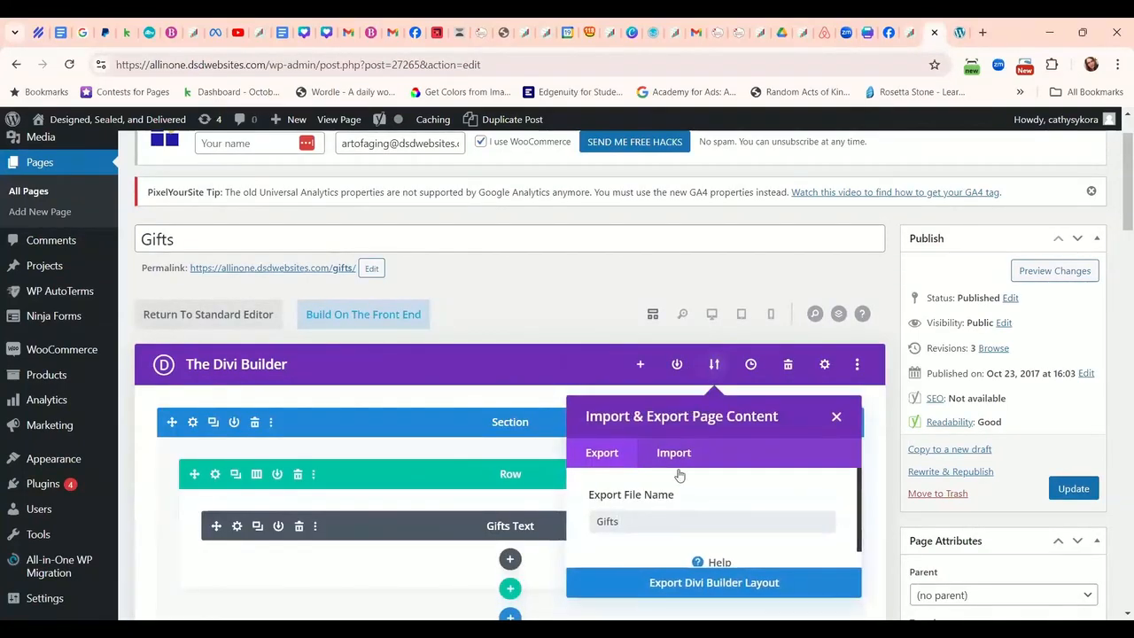
click(721, 585)
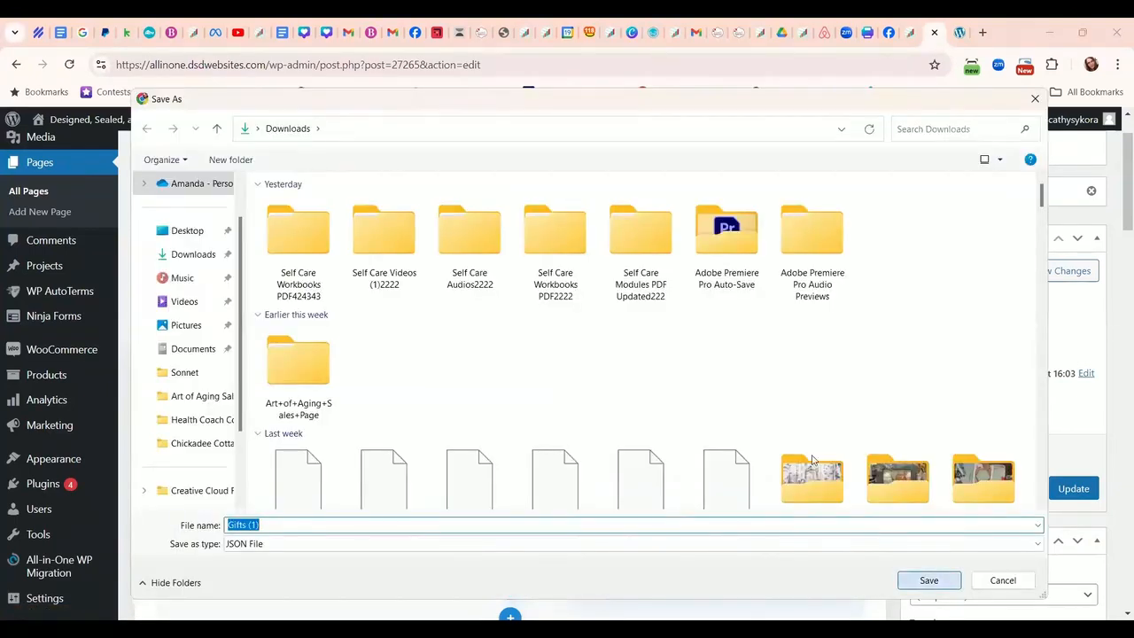
key(Return)
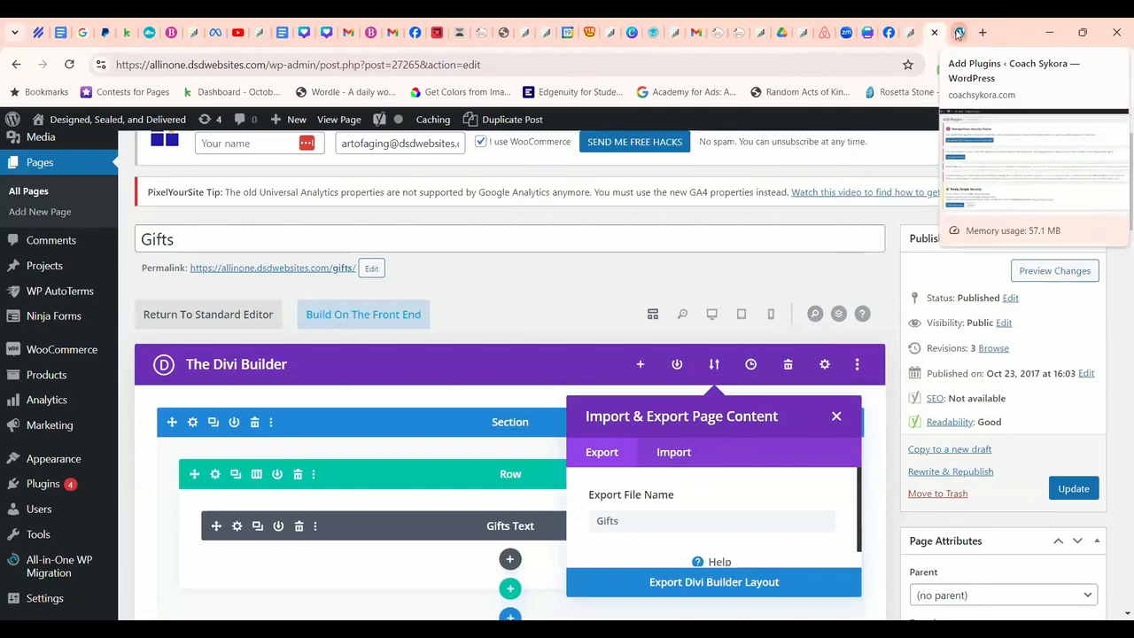
Switch to the Coach Sykora site's tab and start a new page.
key(ctrl+Tab)
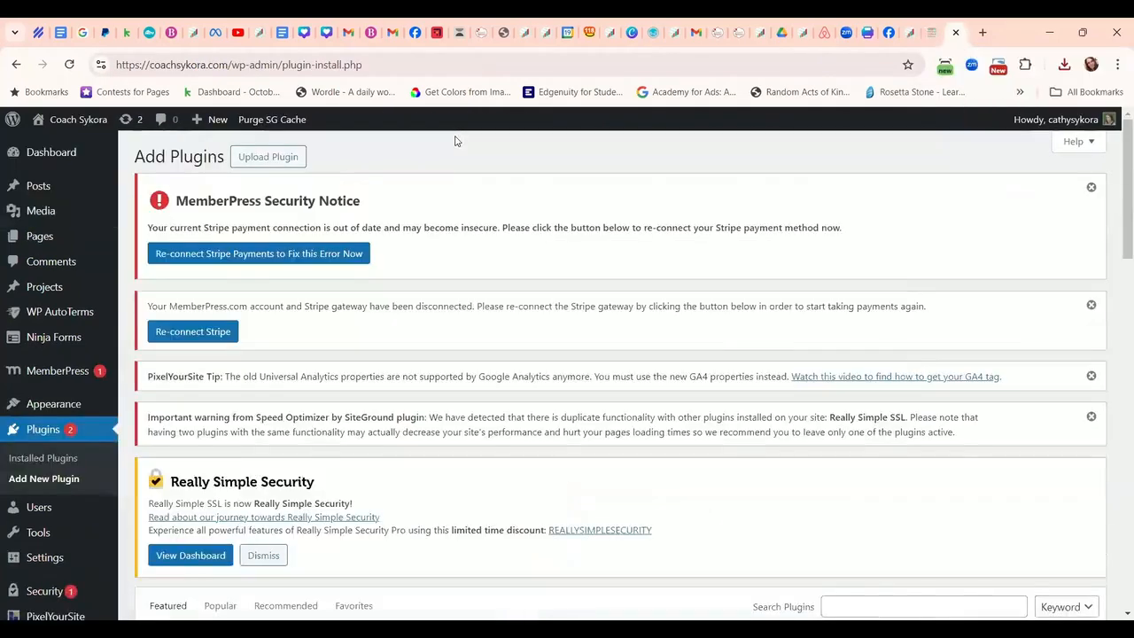
mouse_move(203, 118)
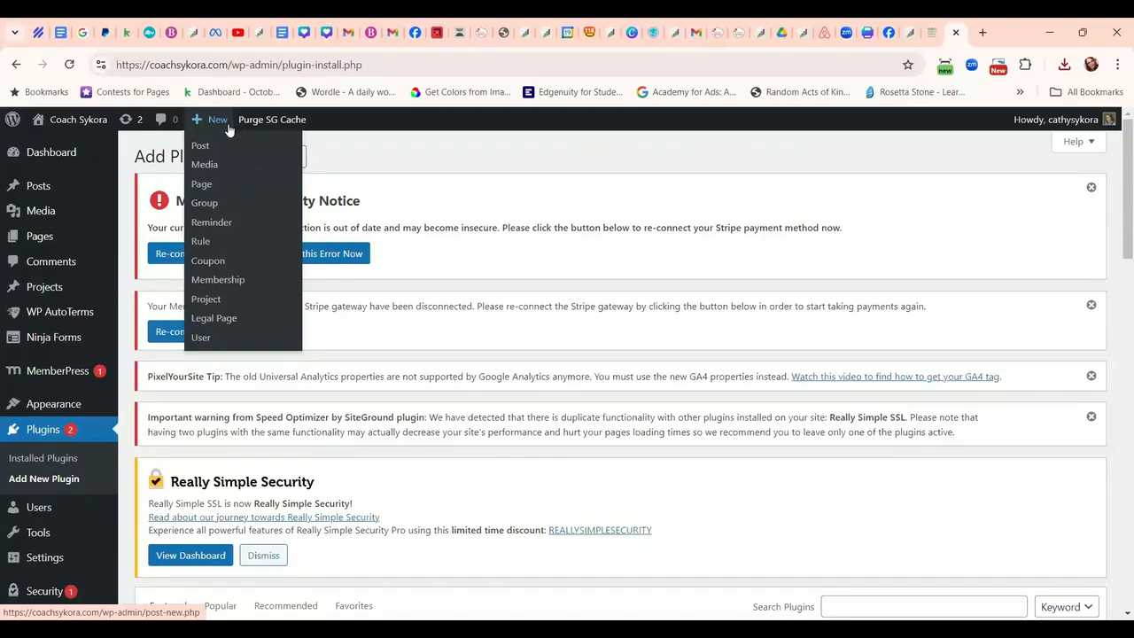
click(203, 188)
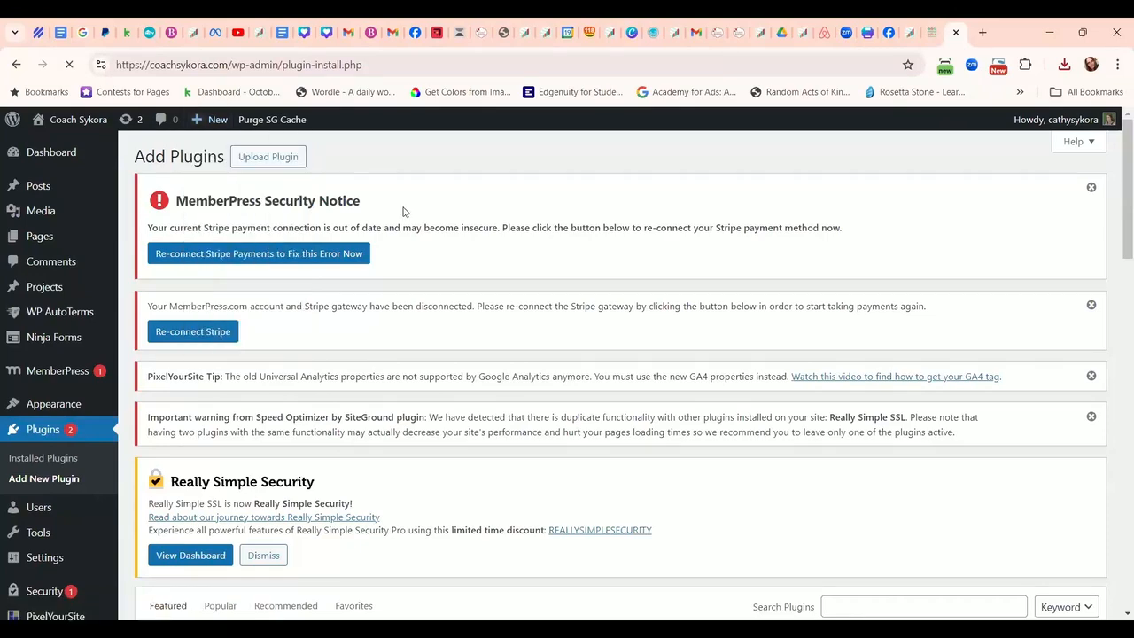
Title the new page 'Resources' and switch it to the Divi Builder.
text(Gif)
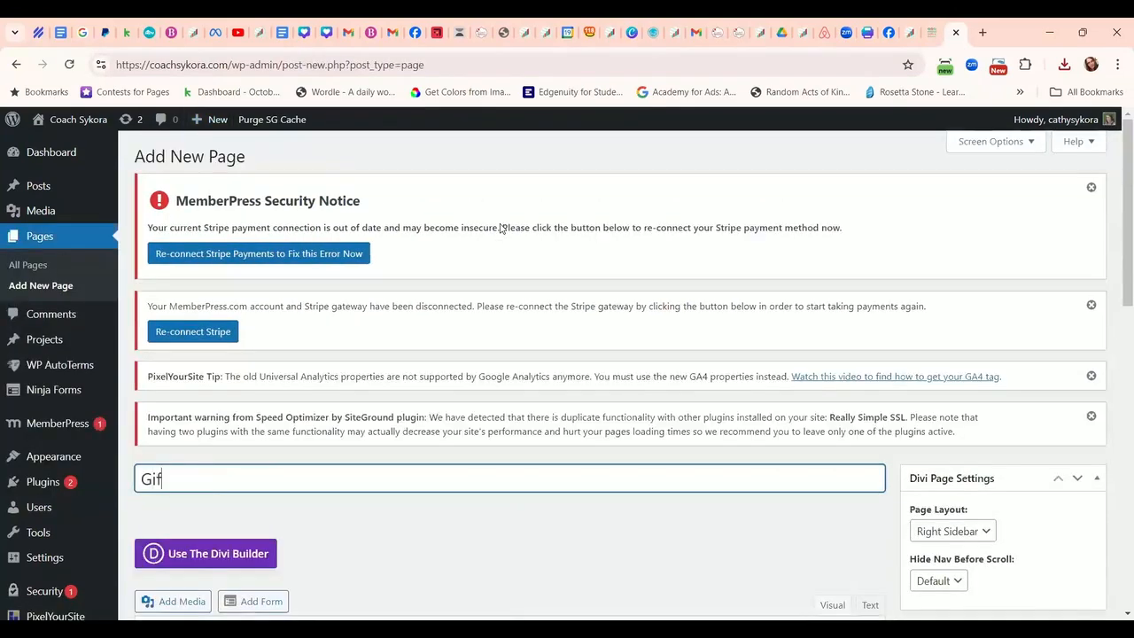
key(BackSpace)
key(BackSpace)
key(BackSpace)
key(BackSpace)
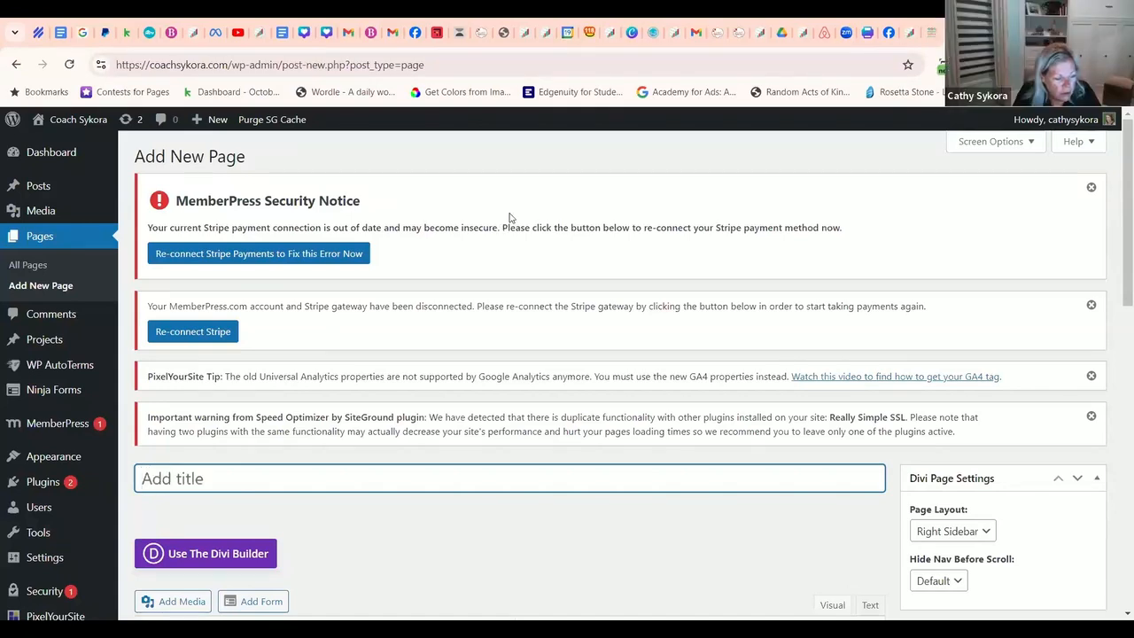
text(Resources)
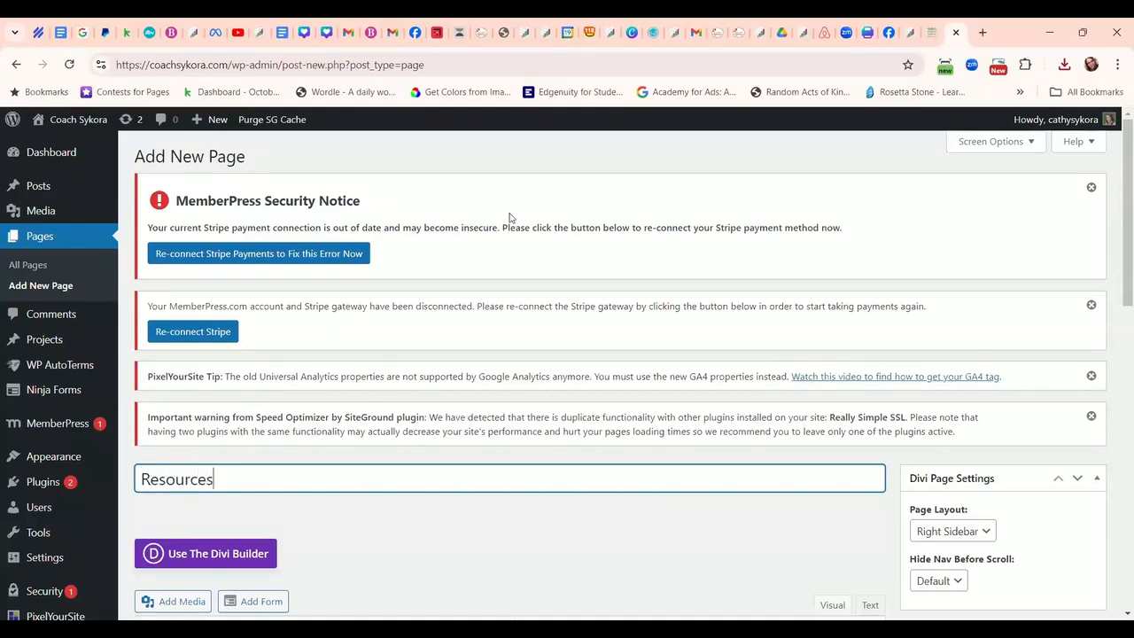
scroll(514, 293, down, 3)
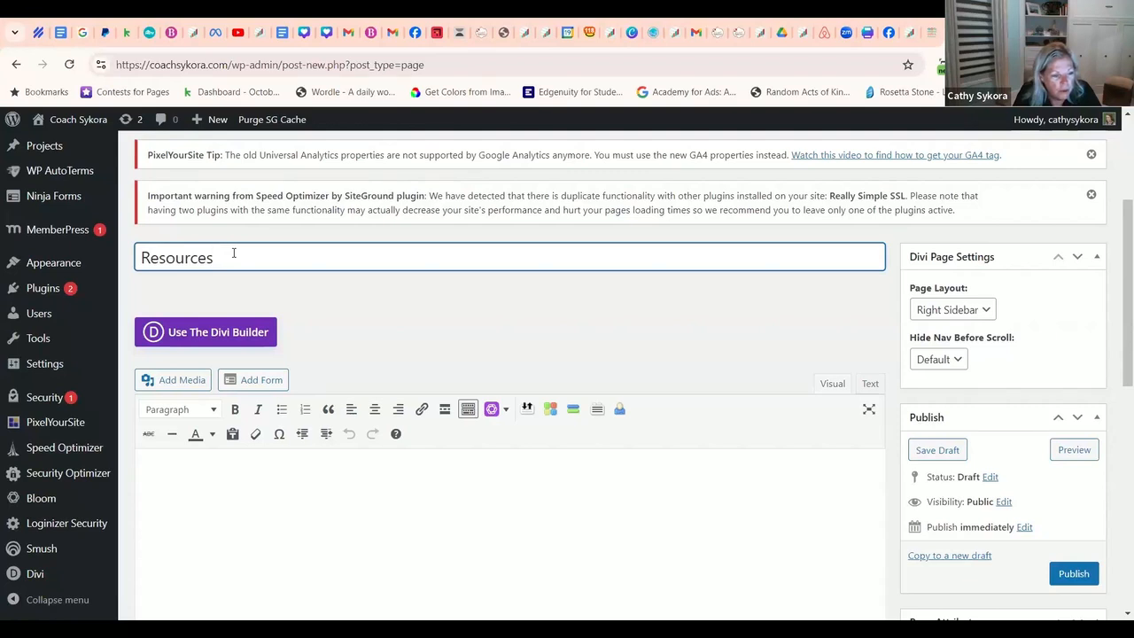
click(226, 342)
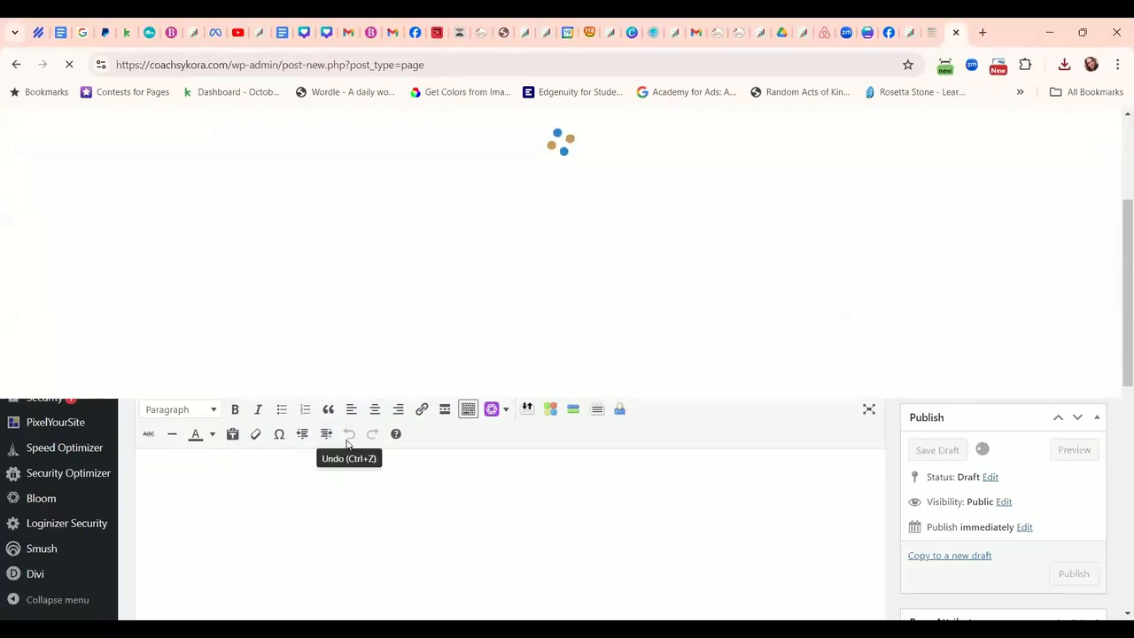
scroll(472, 412, down, 4)
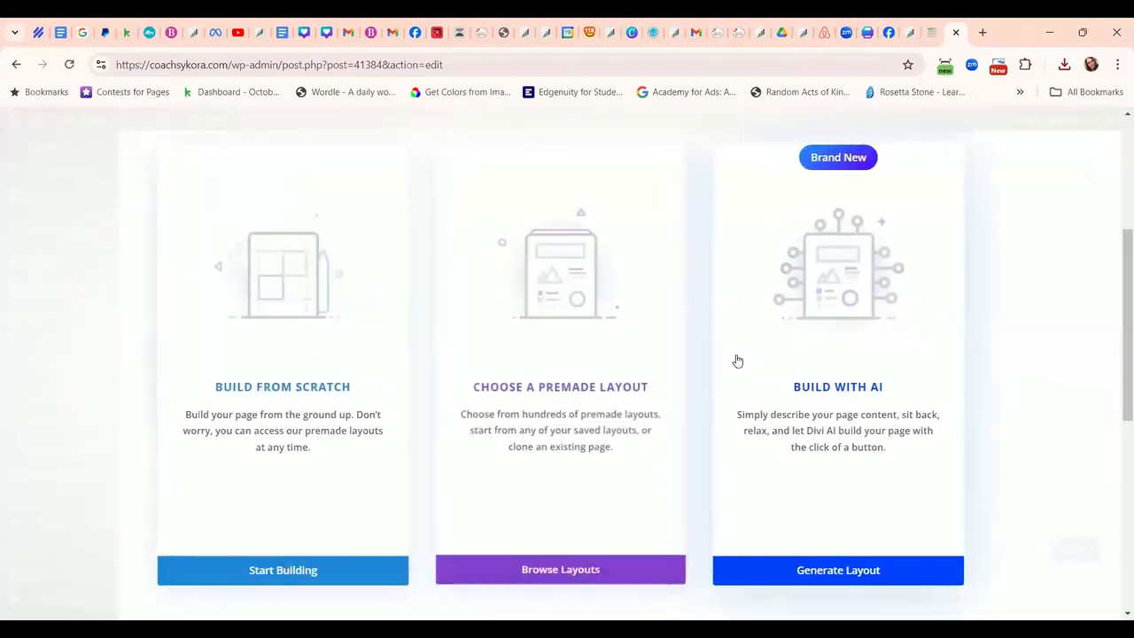
Start from scratch and import the Gifts (1).json layout into the Resources page.
click(319, 580)
click(632, 174)
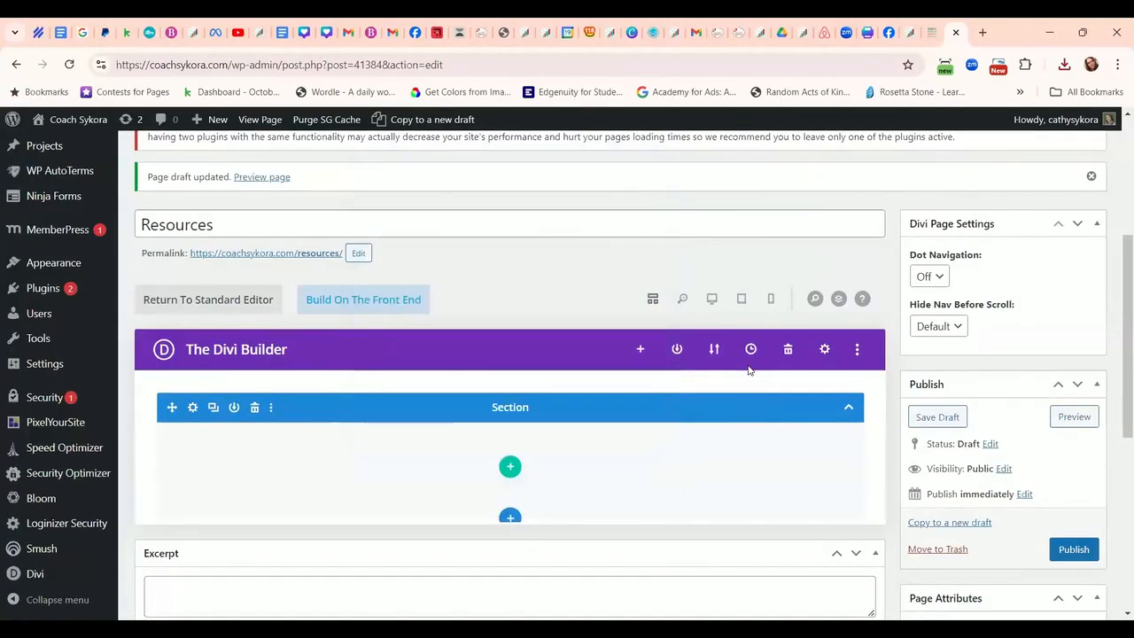
click(713, 349)
click(678, 439)
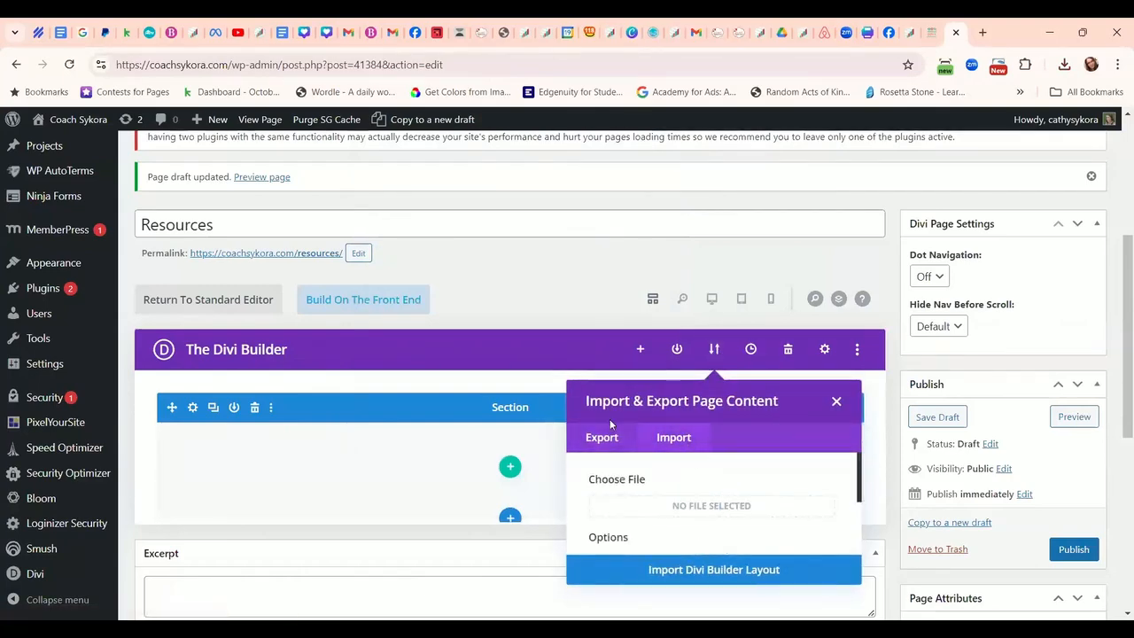
click(296, 229)
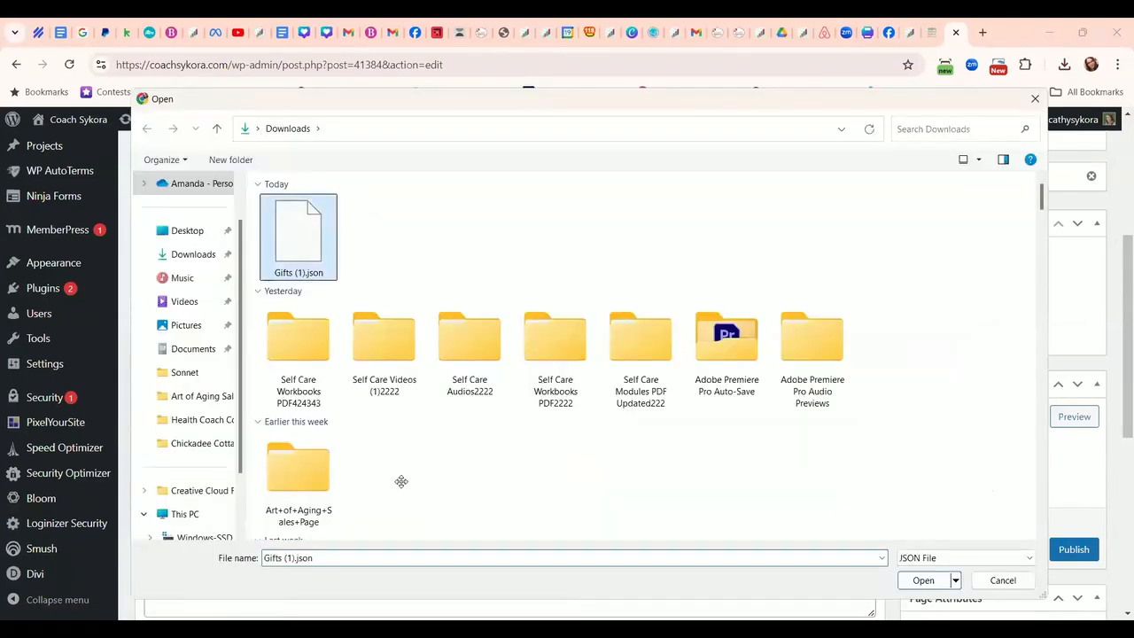
key(Return)
click(709, 572)
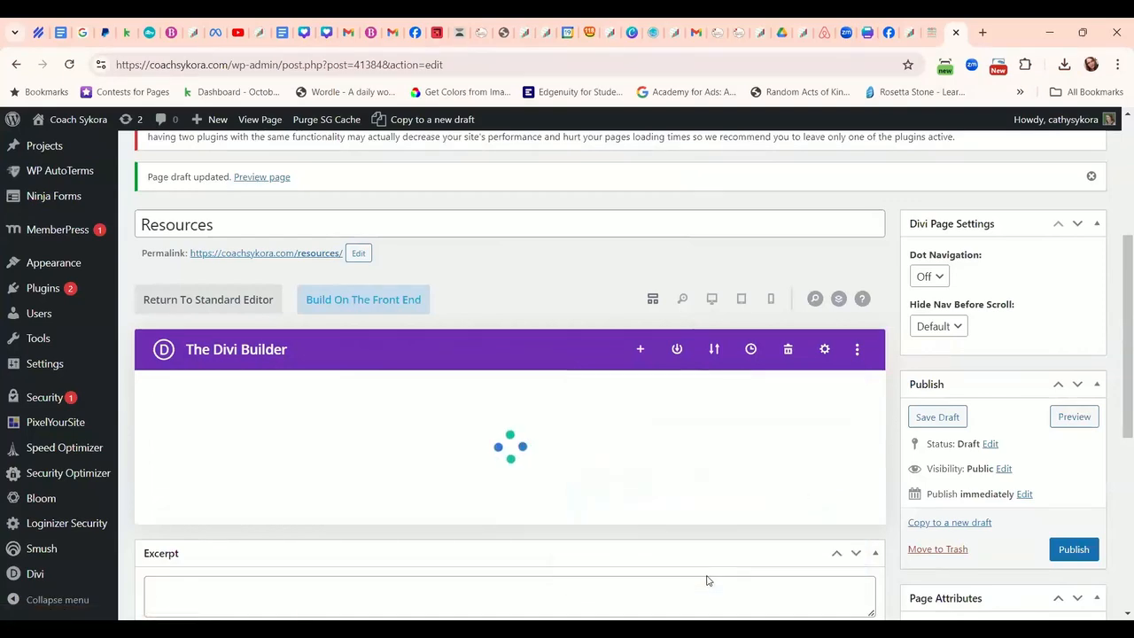
Publish the Resources page.
scroll(718, 390, down, 3)
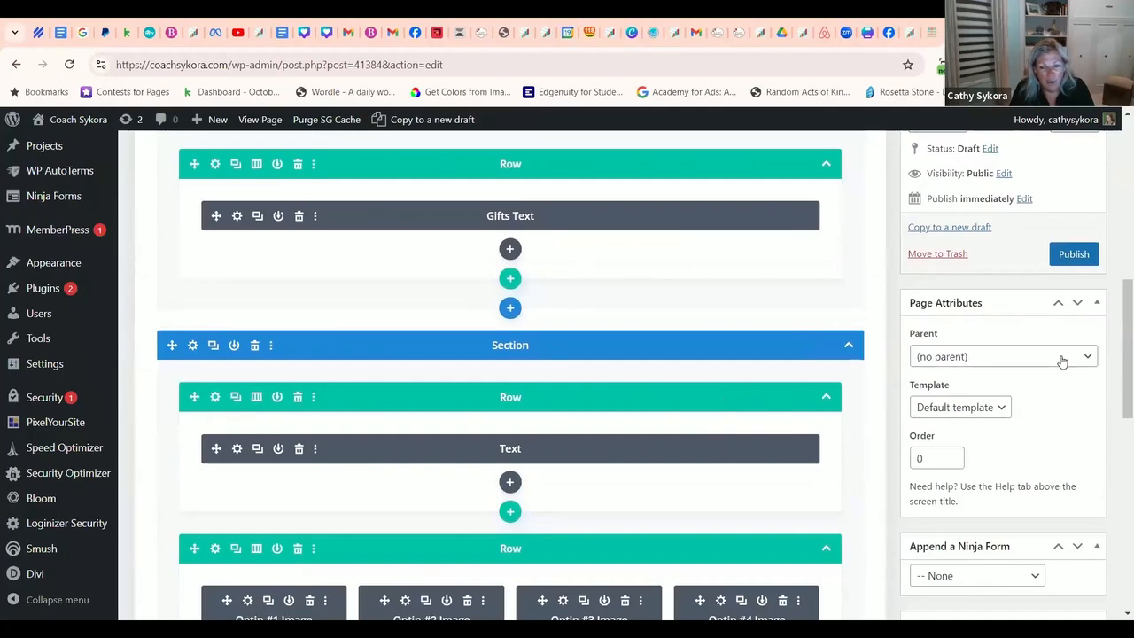
scroll(1056, 360, up, 2)
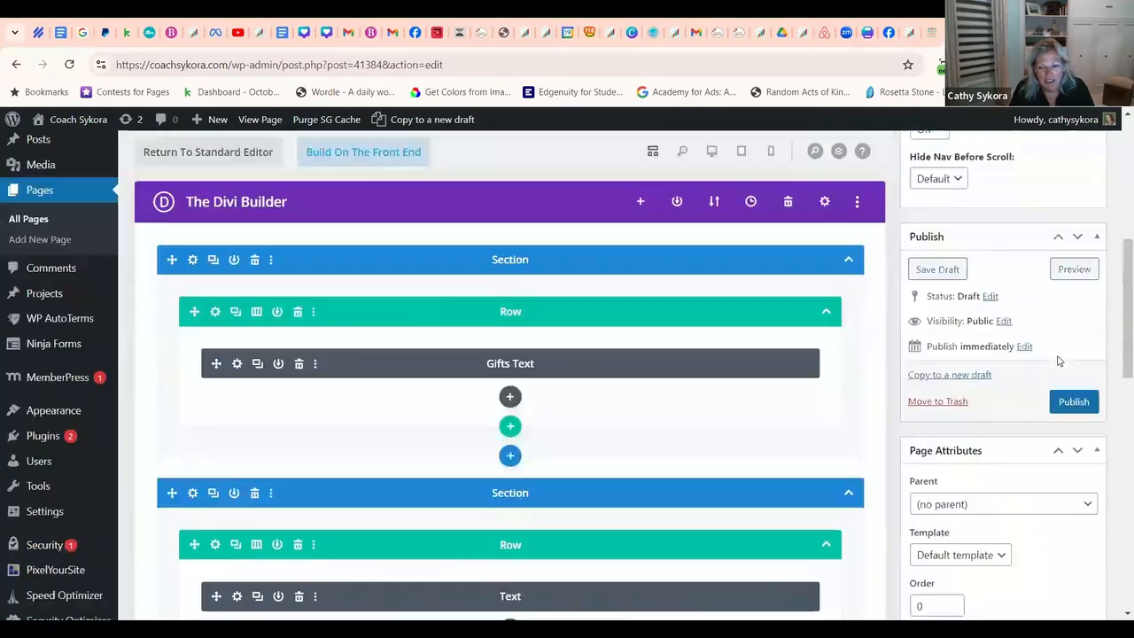
click(1072, 402)
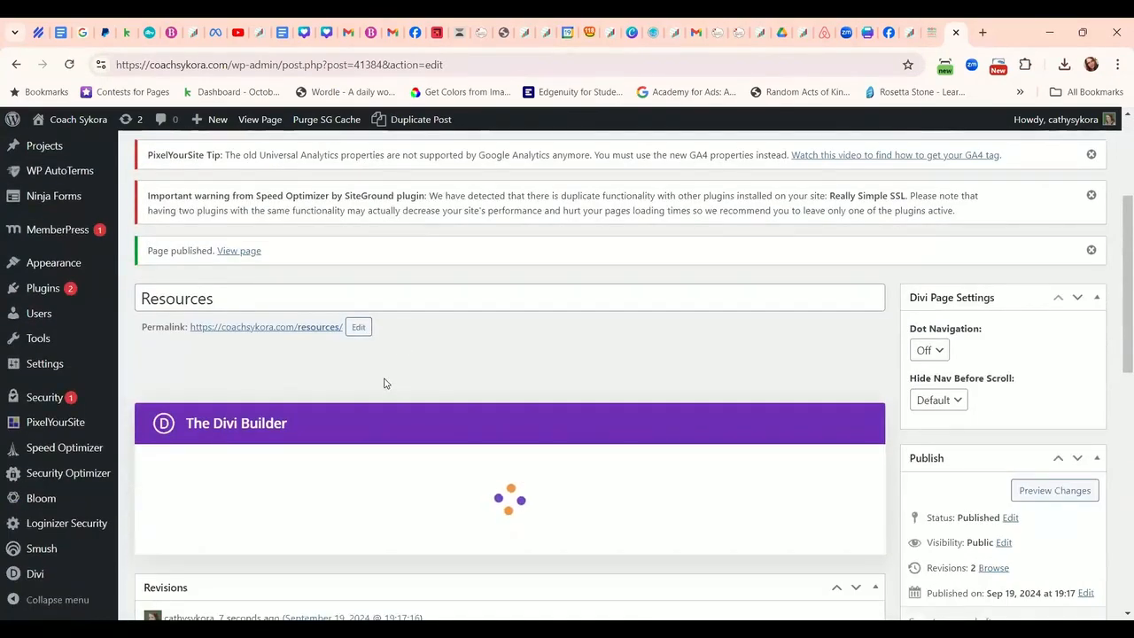
Open the Resources page in the Divi Visual Builder to review the Gifts banner and four optin columns.
click(362, 374)
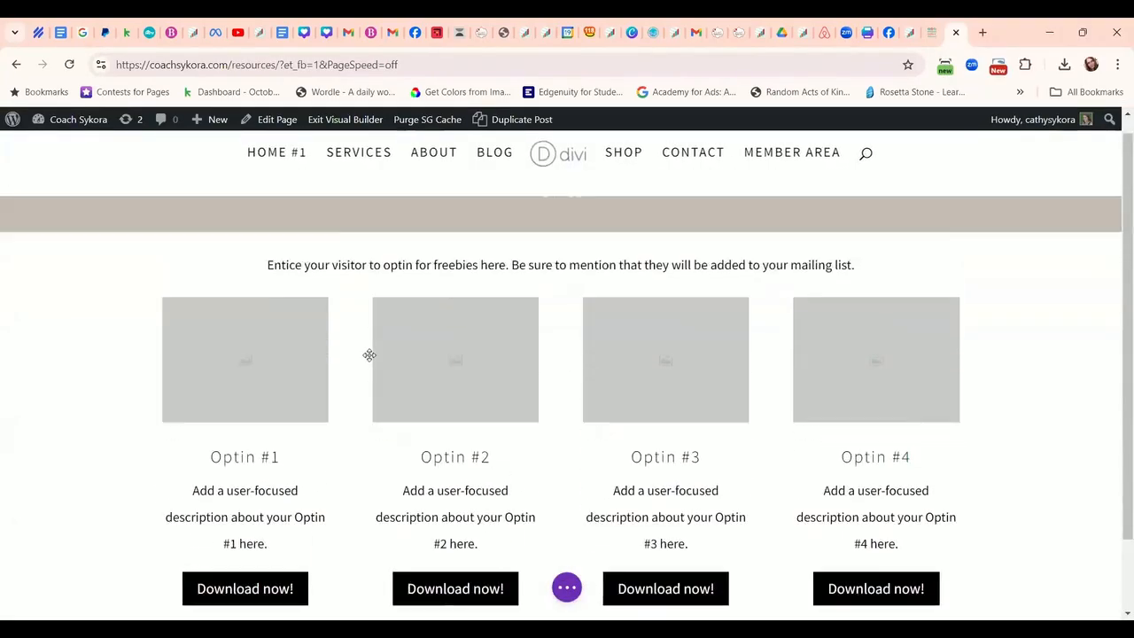
scroll(369, 354, down, 3)
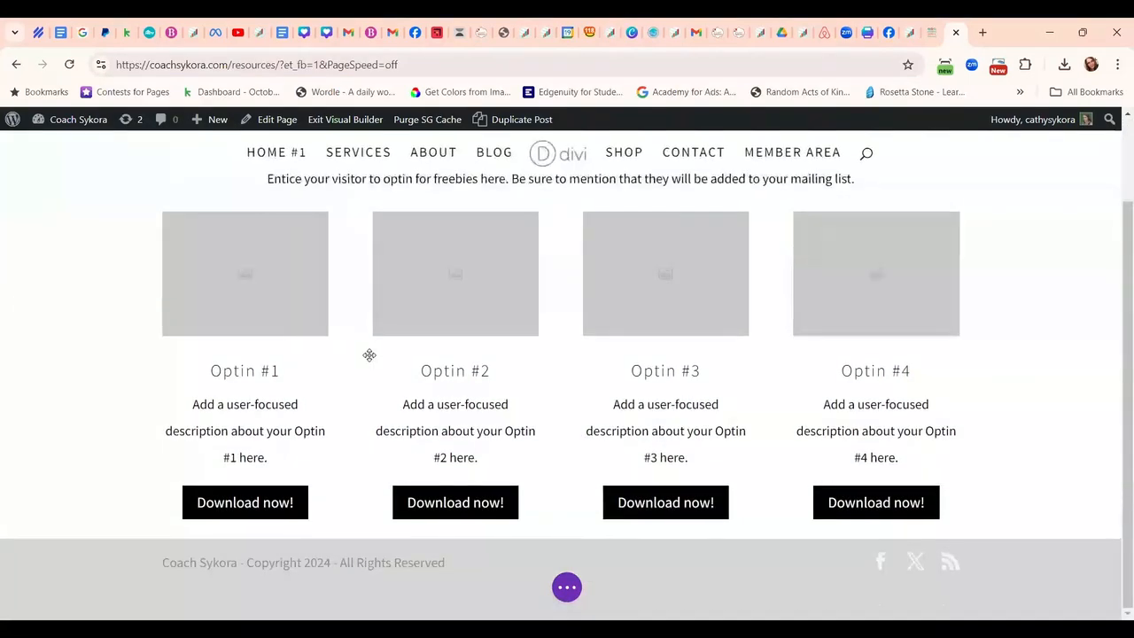
scroll(370, 355, up, 3)
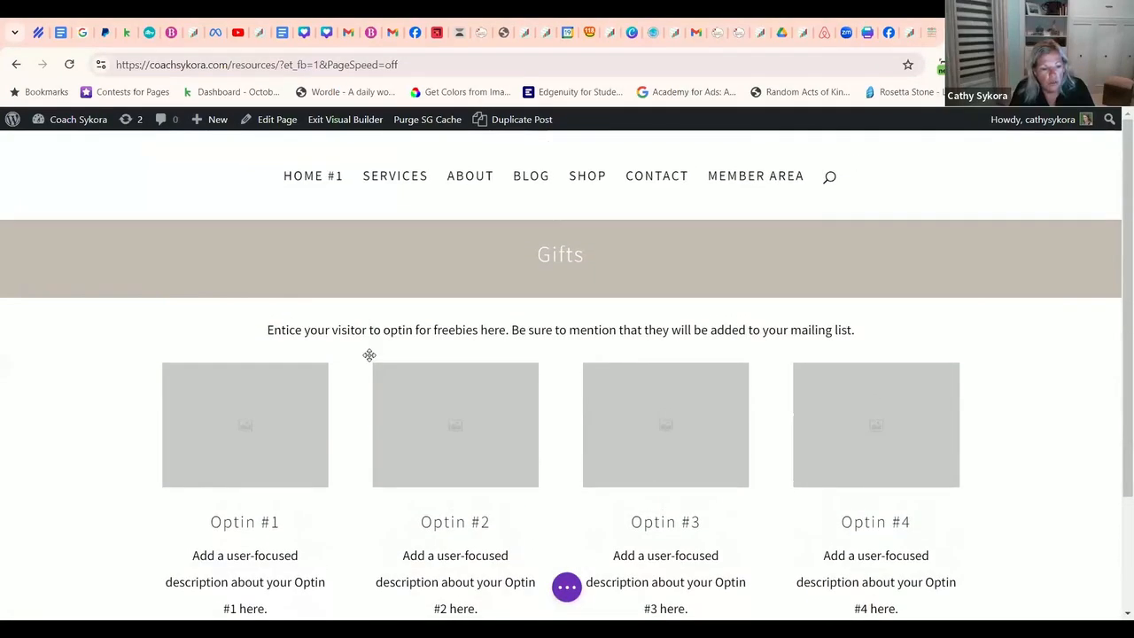
mouse_move(364, 346)
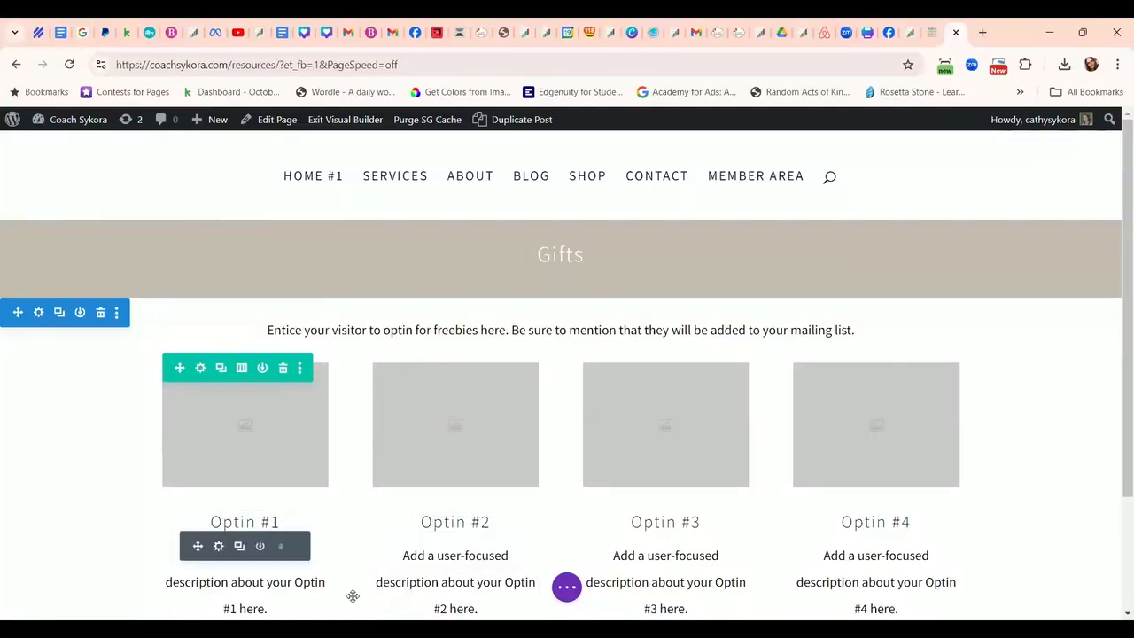
Exit the Visual Builder to view the live page at coachsykora.com/resources/.
scroll(355, 535, down, 1)
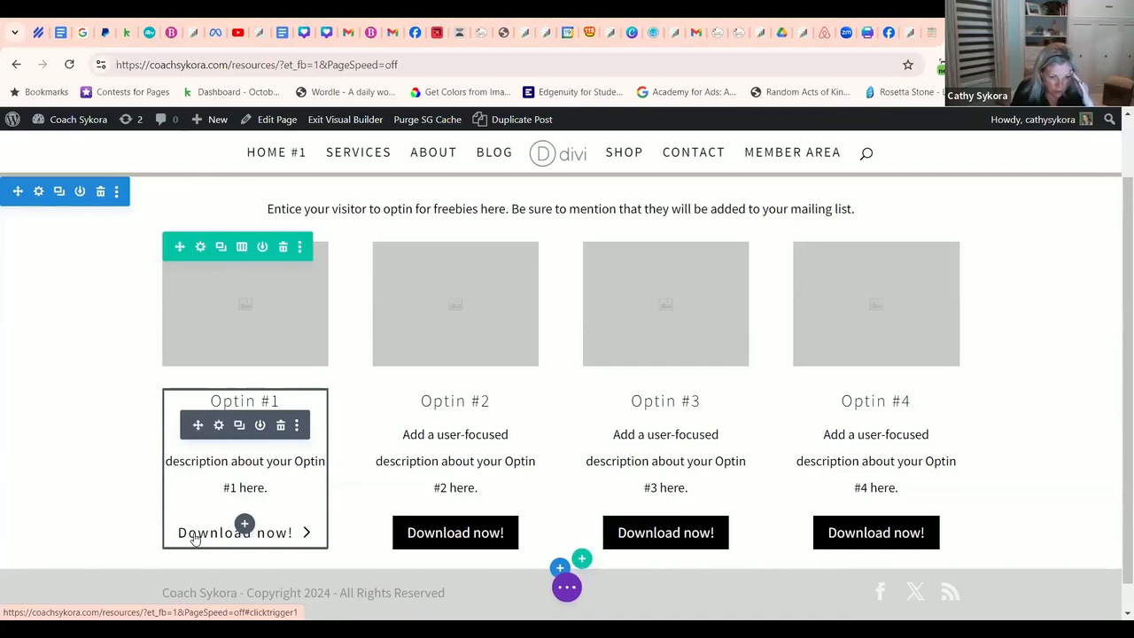
scroll(201, 443, down, 1)
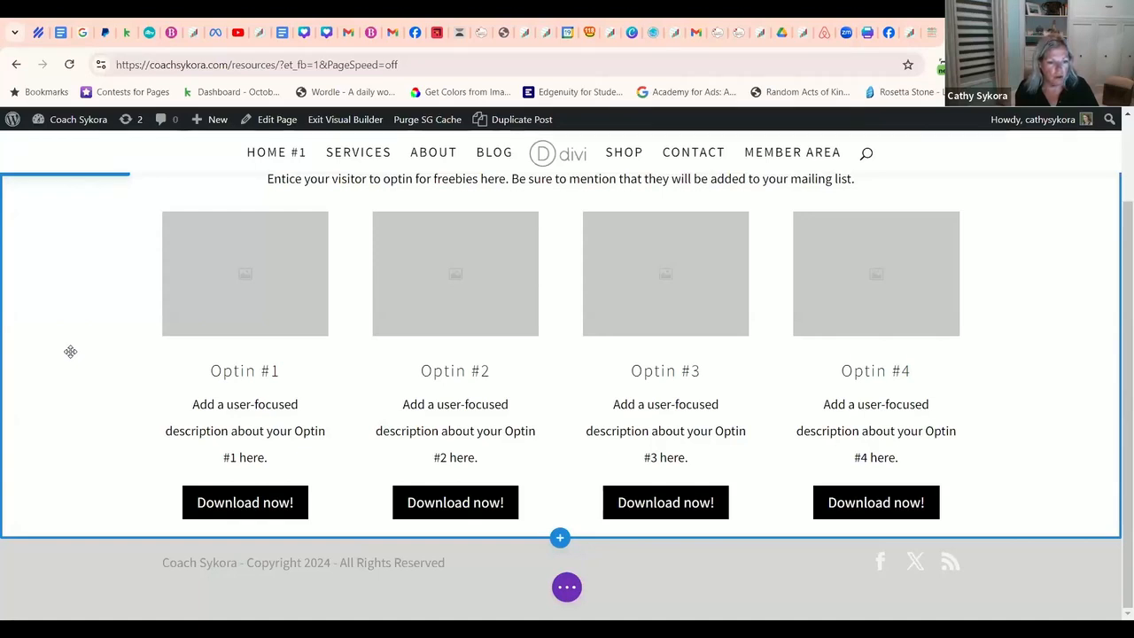
click(347, 119)
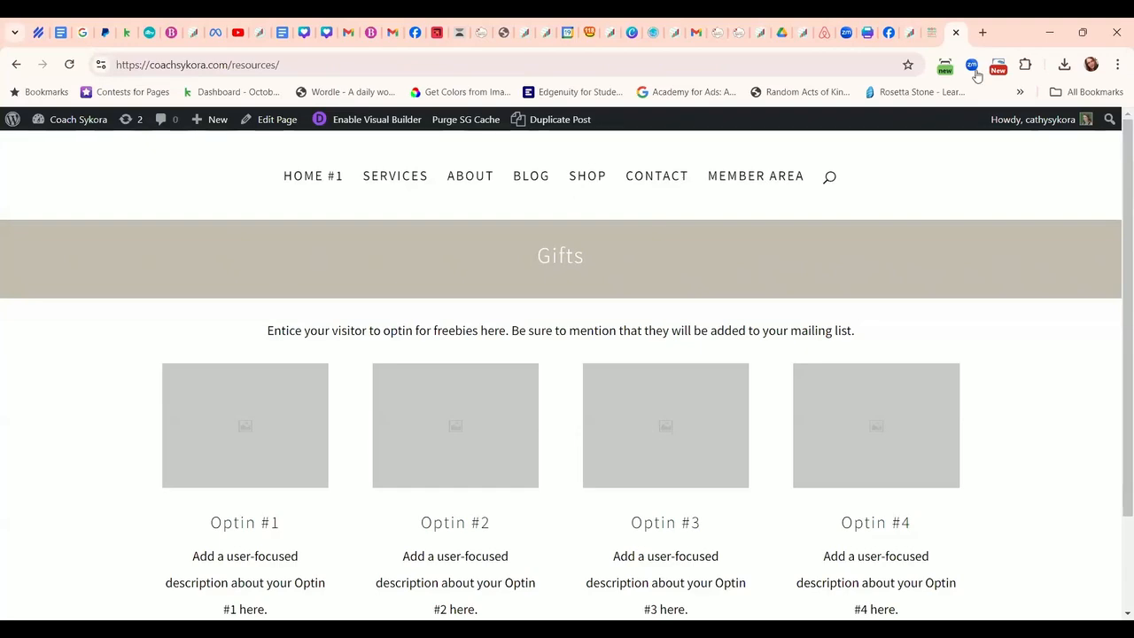
Load knottynutritionist.com in a new tab via 'knot' and scroll to its self-care signup form.
click(978, 33)
text(knottynutritionist.com)
key(Return)
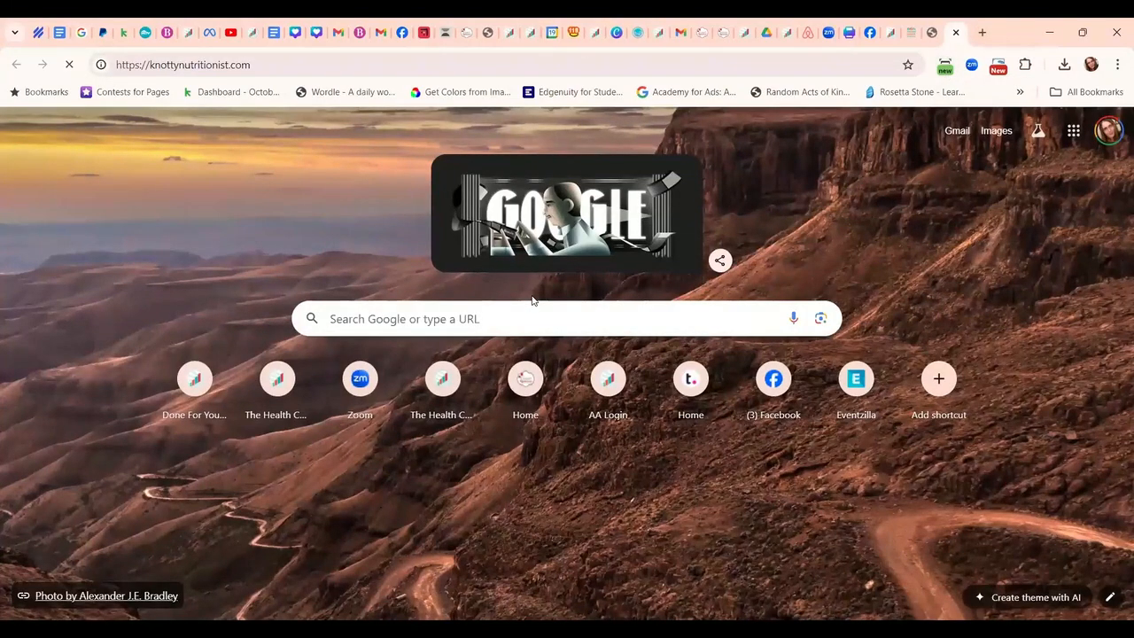
scroll(523, 304, down, 4)
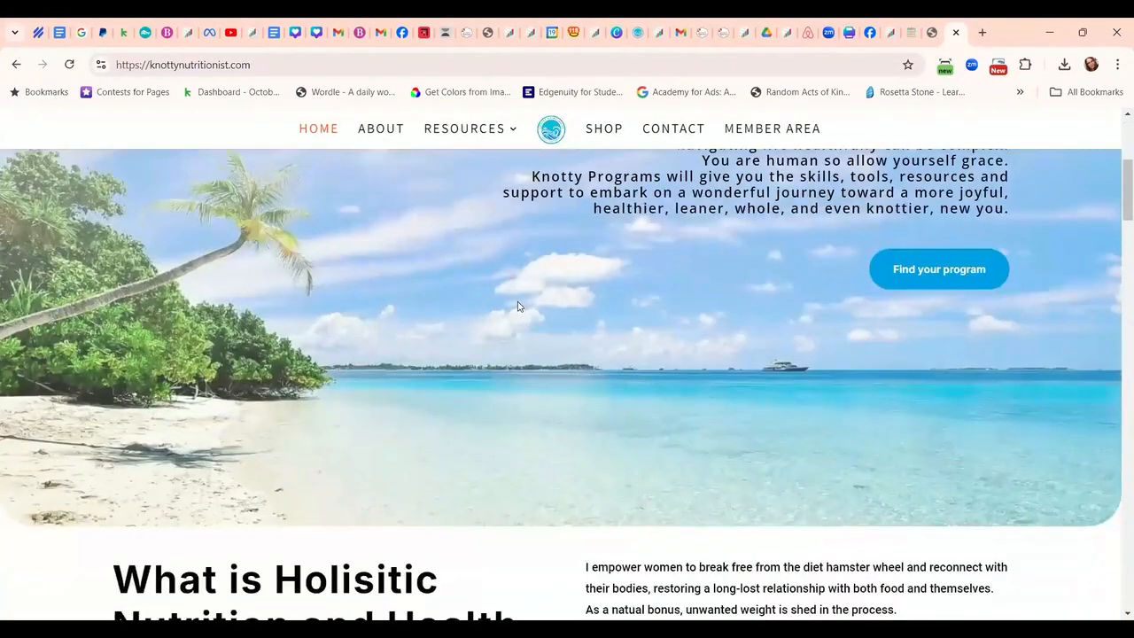
scroll(502, 316, down, 12)
scroll(501, 316, down, 10)
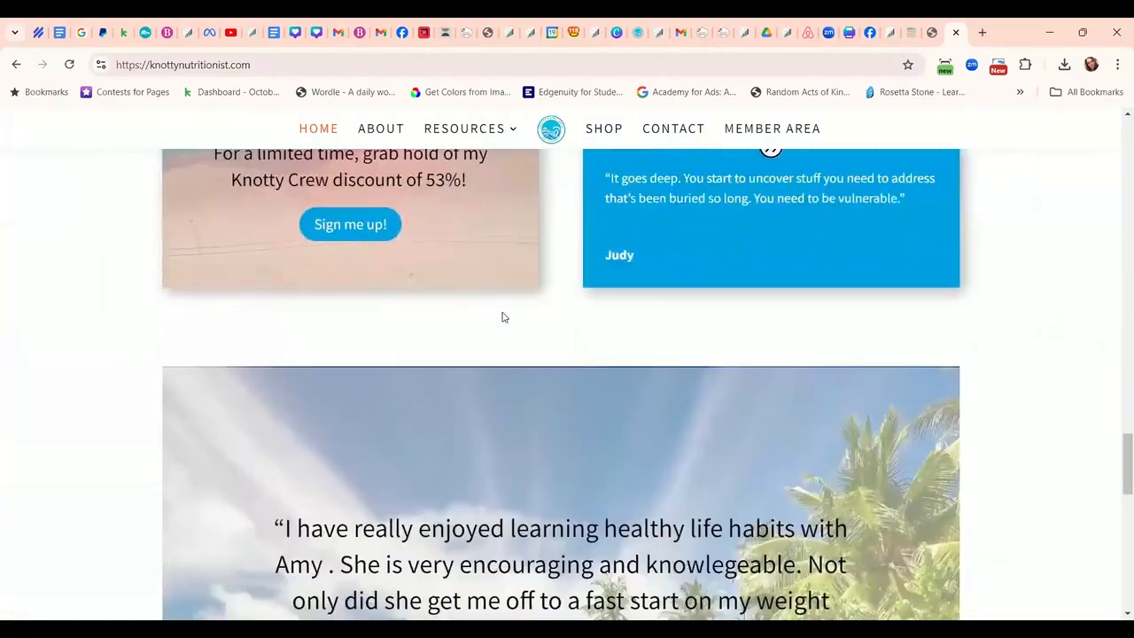
scroll(501, 317, down, 10)
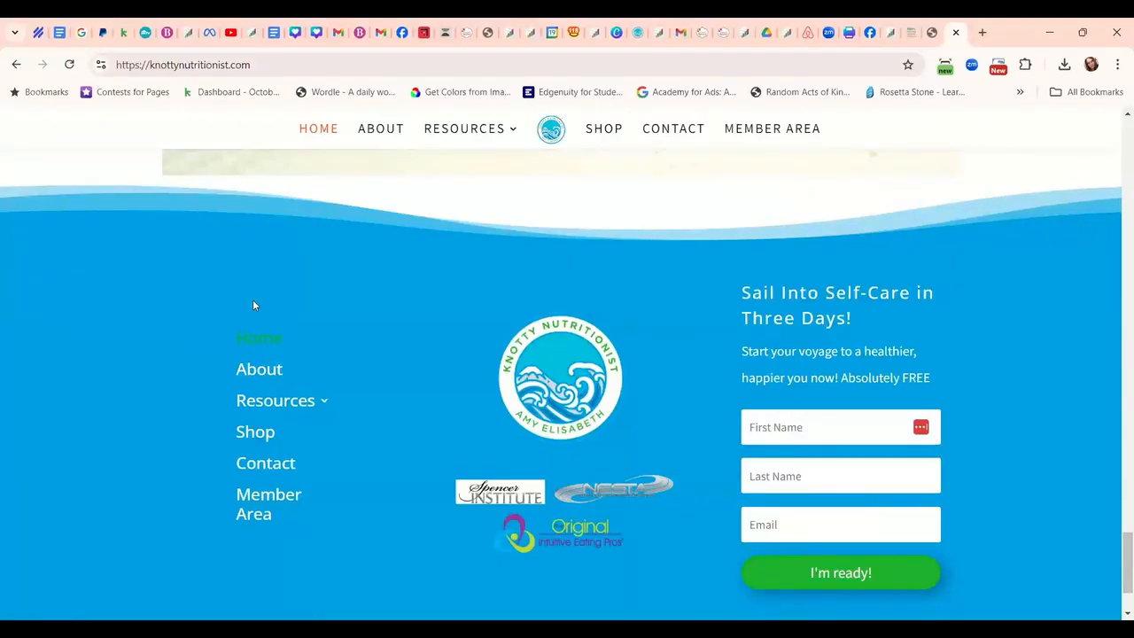
scroll(481, 359, up, 1)
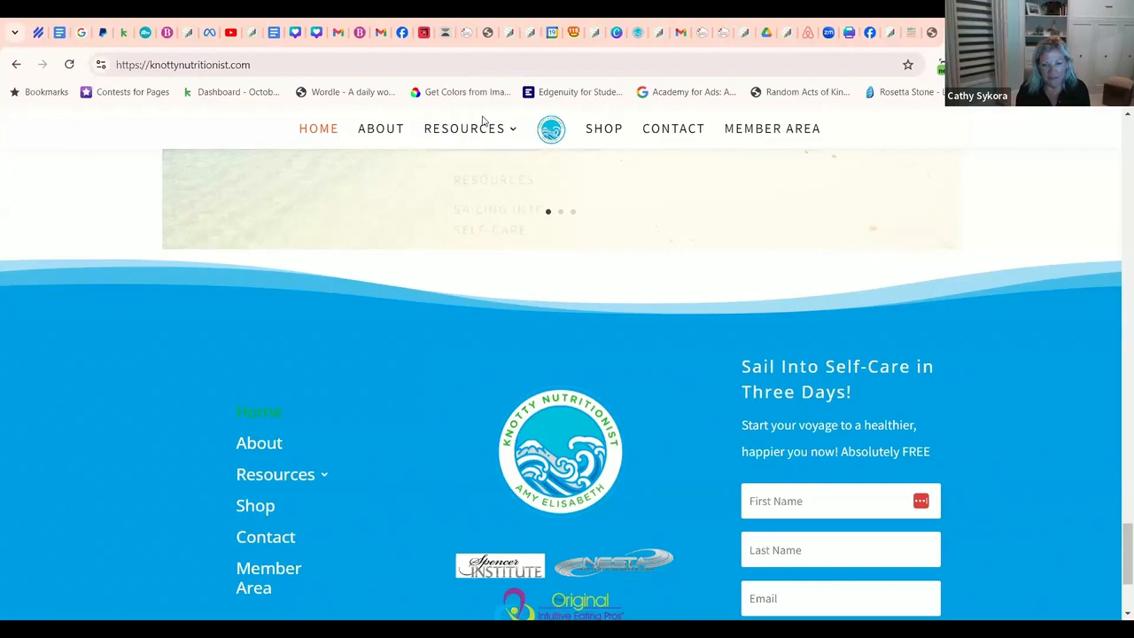
mouse_move(483, 120)
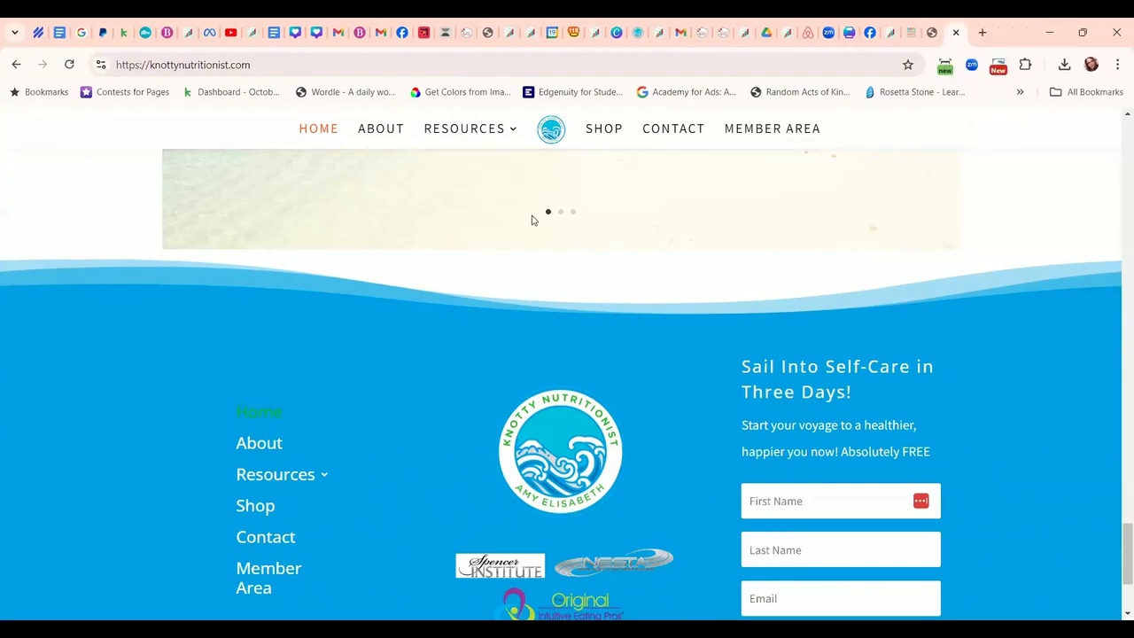
scroll(296, 354, up, 15)
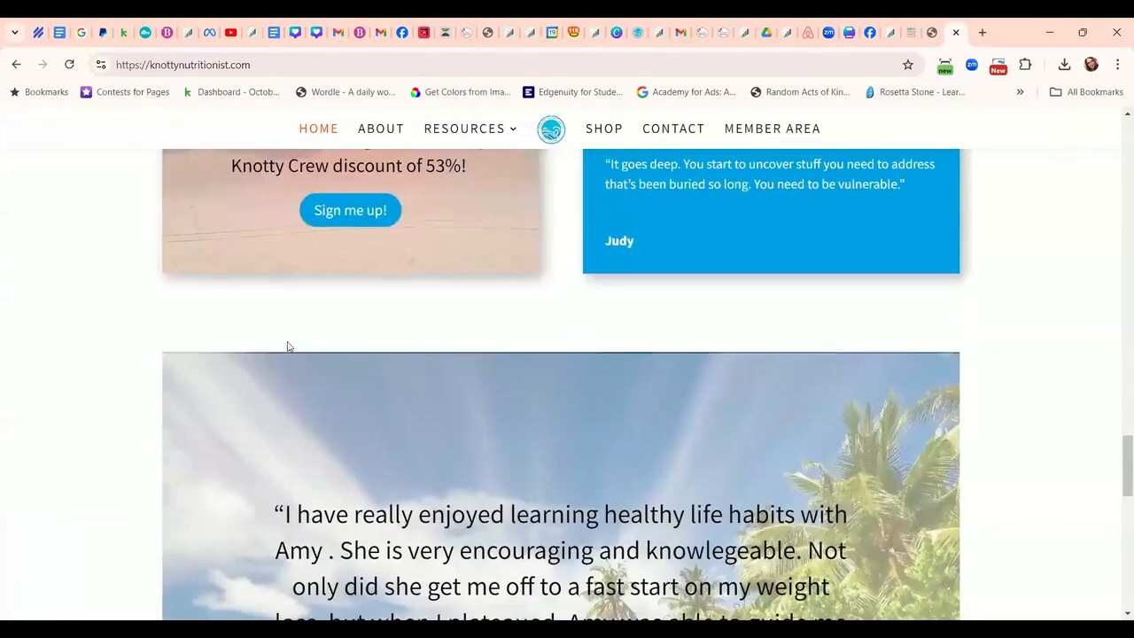
scroll(365, 306, up, 10)
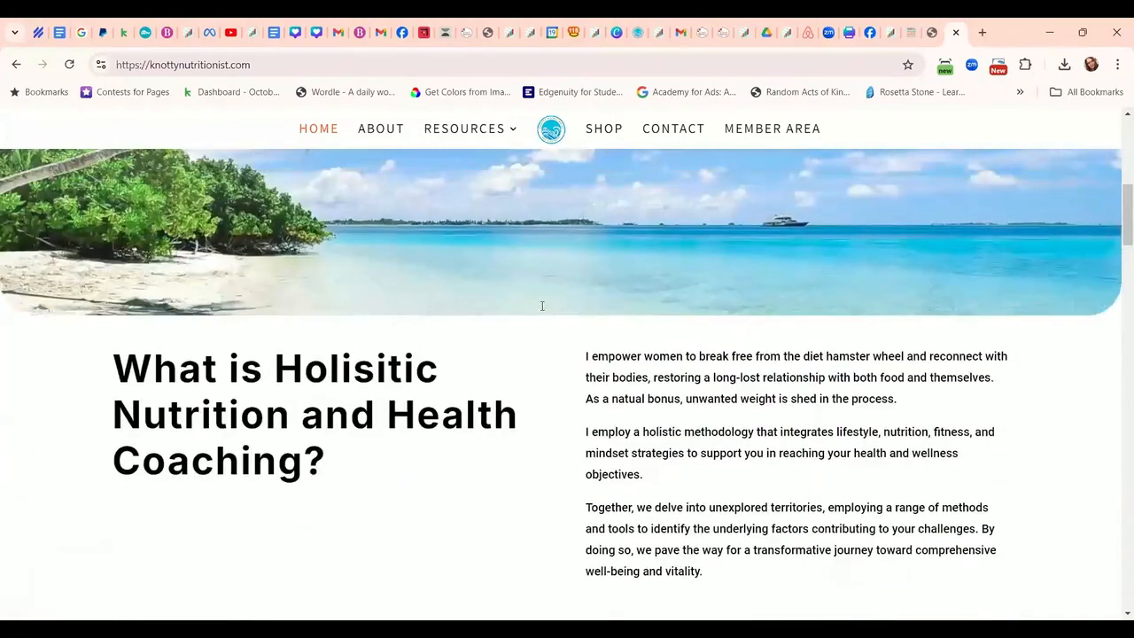